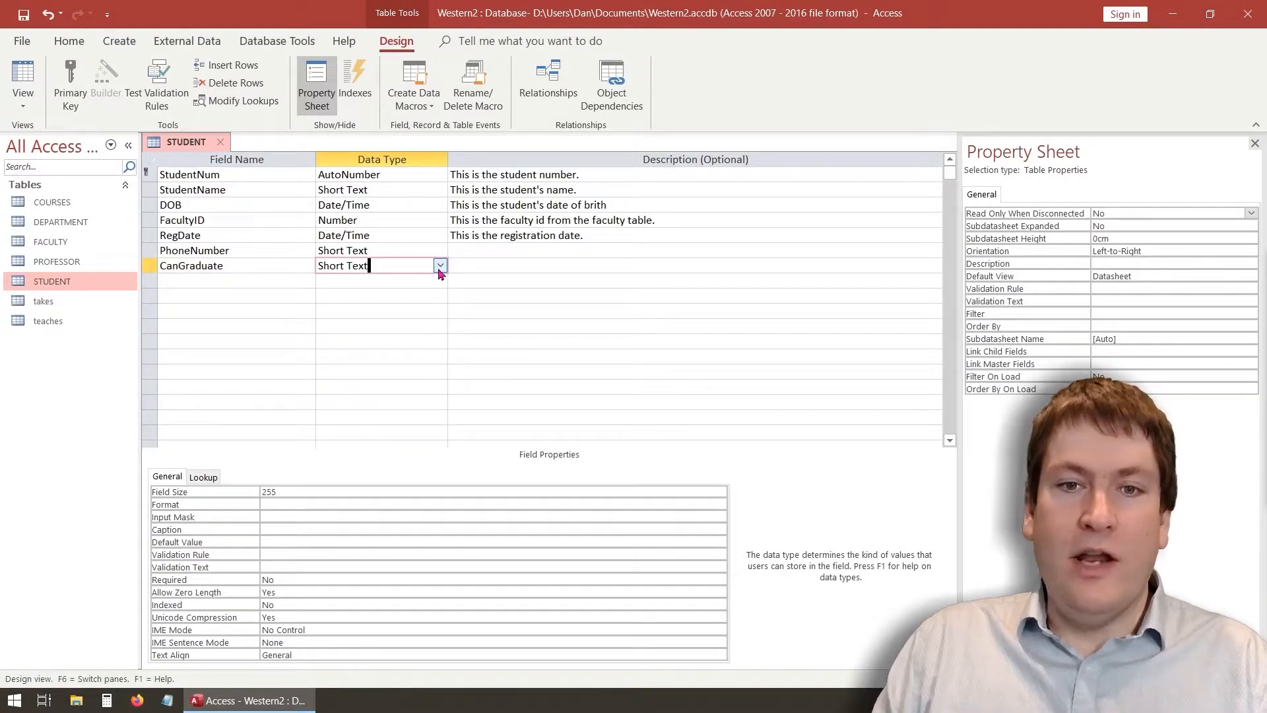
Set the CanGraduate field's data type to Yes/No
click(440, 266)
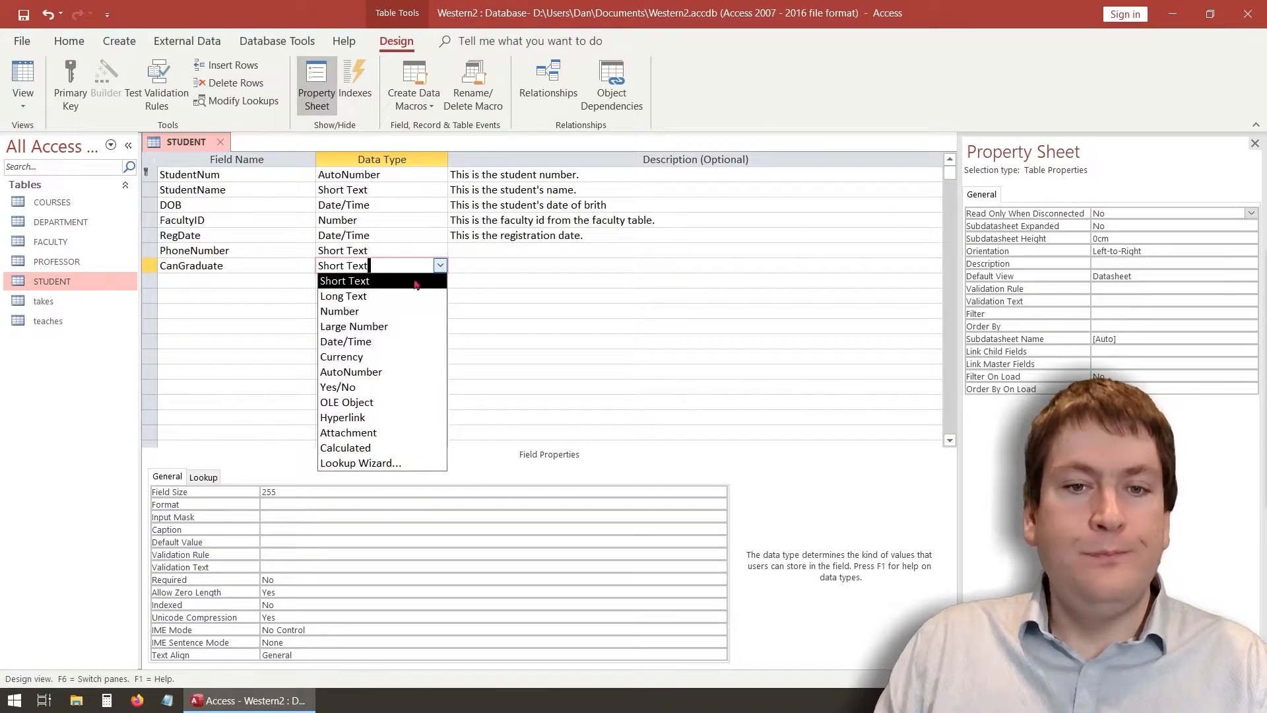
click(362, 387)
click(331, 295)
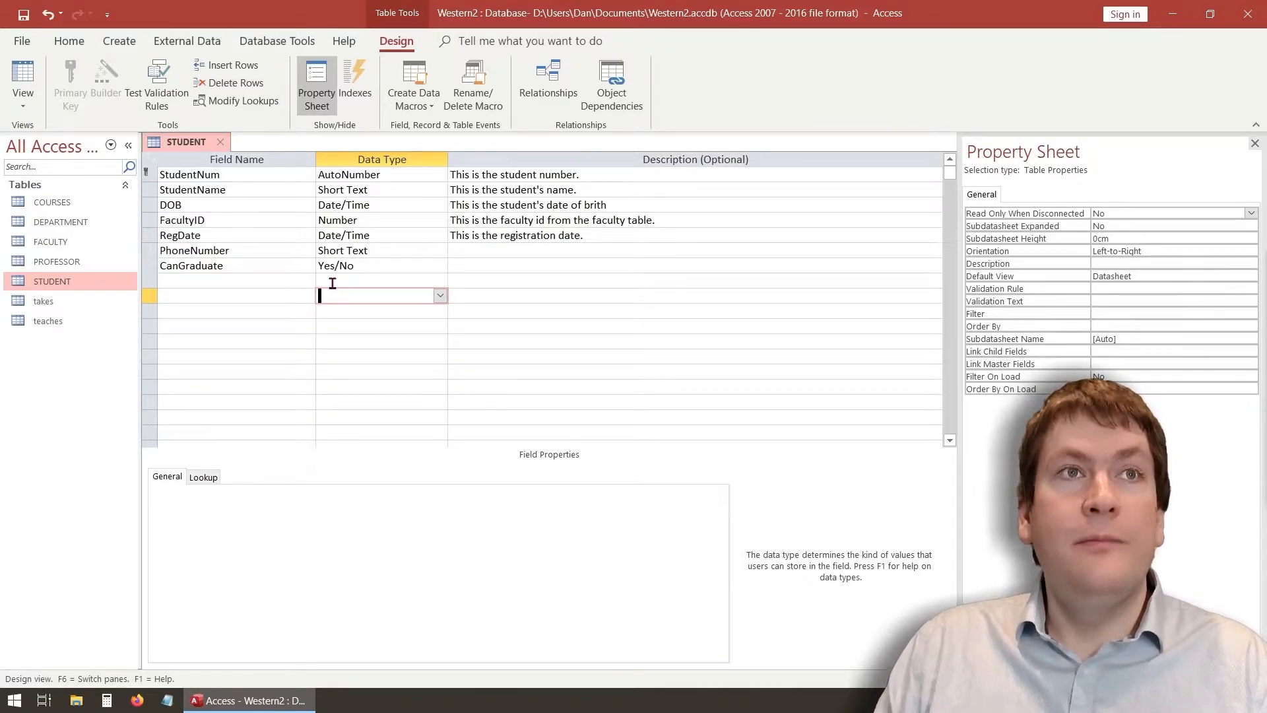
click(216, 281)
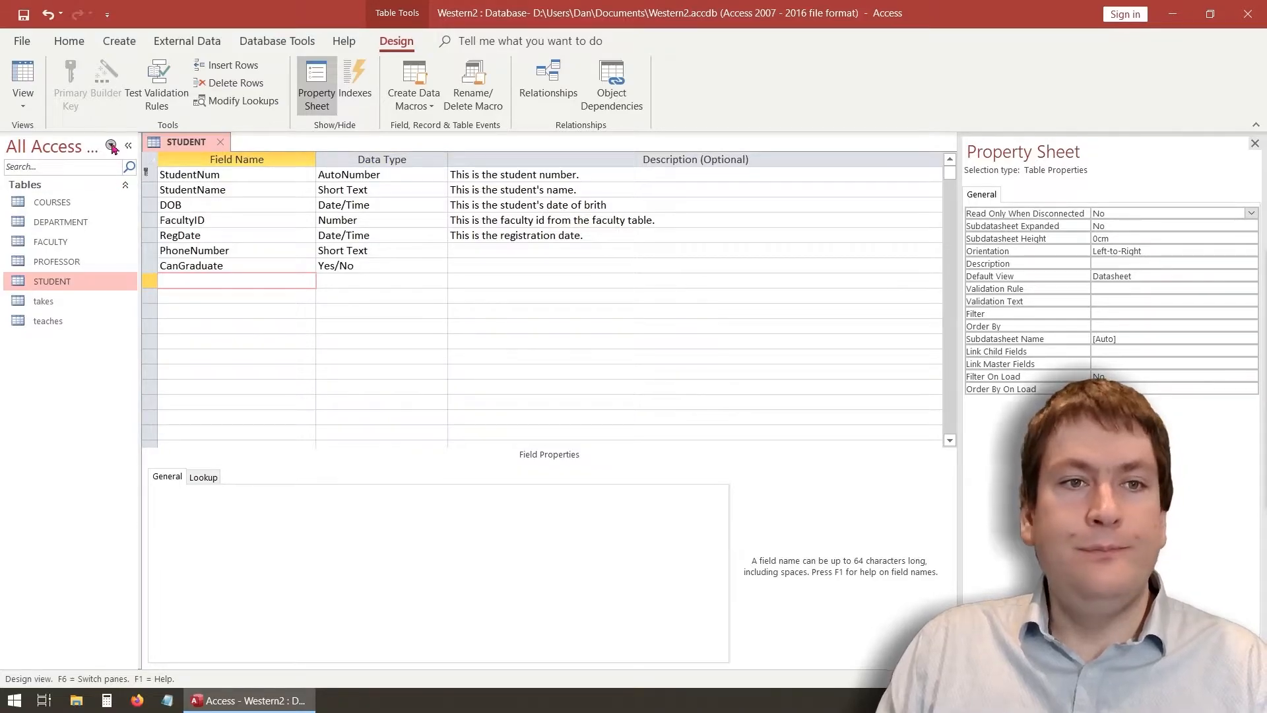
Save the STUDENT table design and switch to Datasheet view
right_click(195, 143)
click(204, 151)
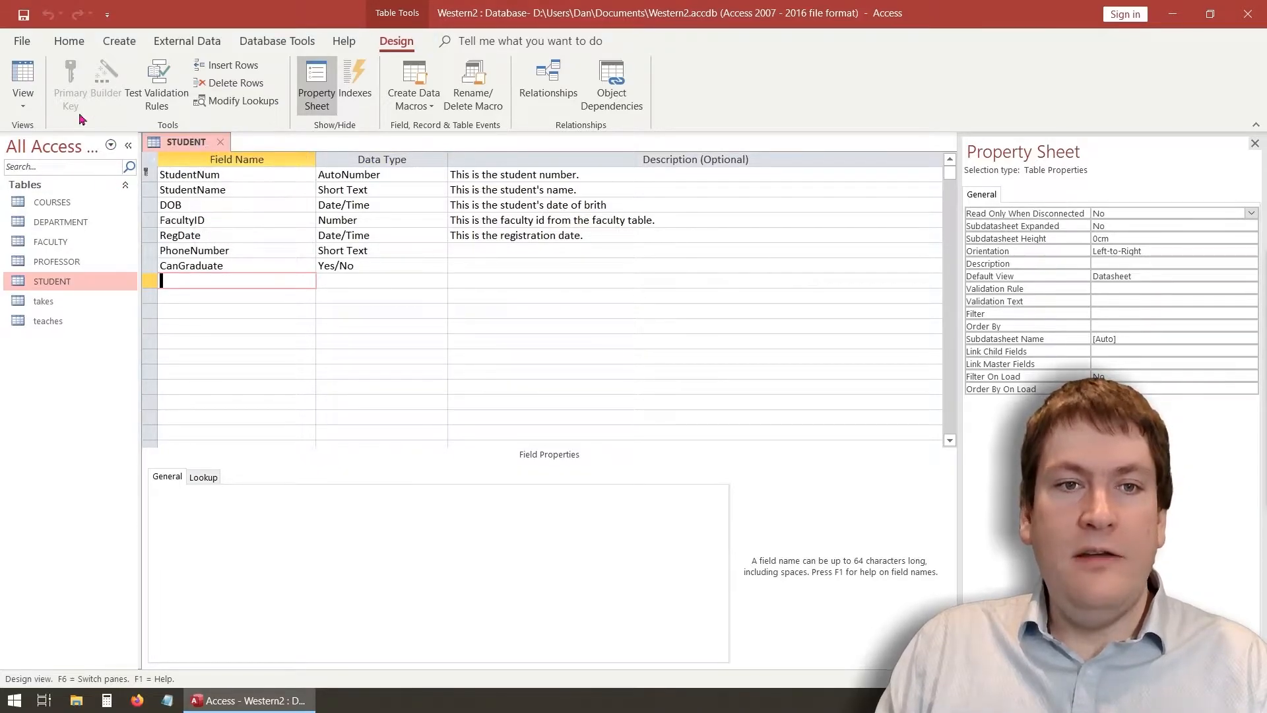
click(22, 73)
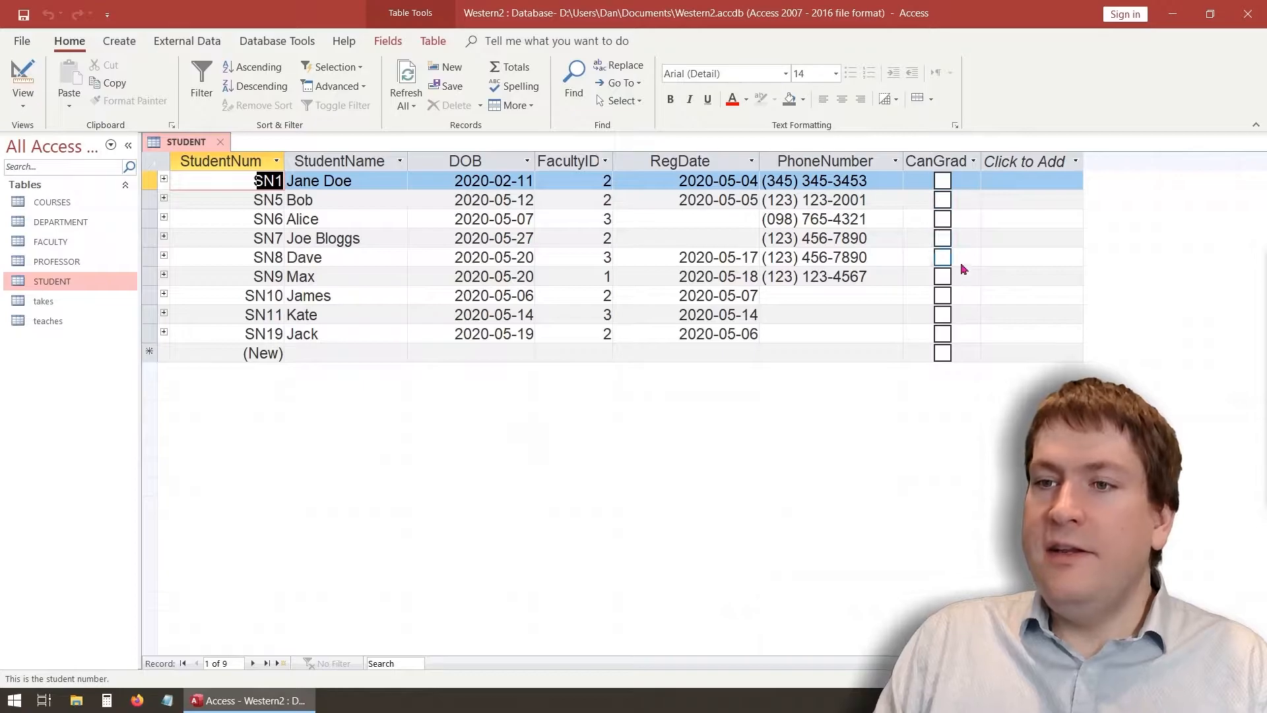
Tick CanGraduate for students SN1, SN6, SN8 and SN11
click(942, 180)
click(942, 218)
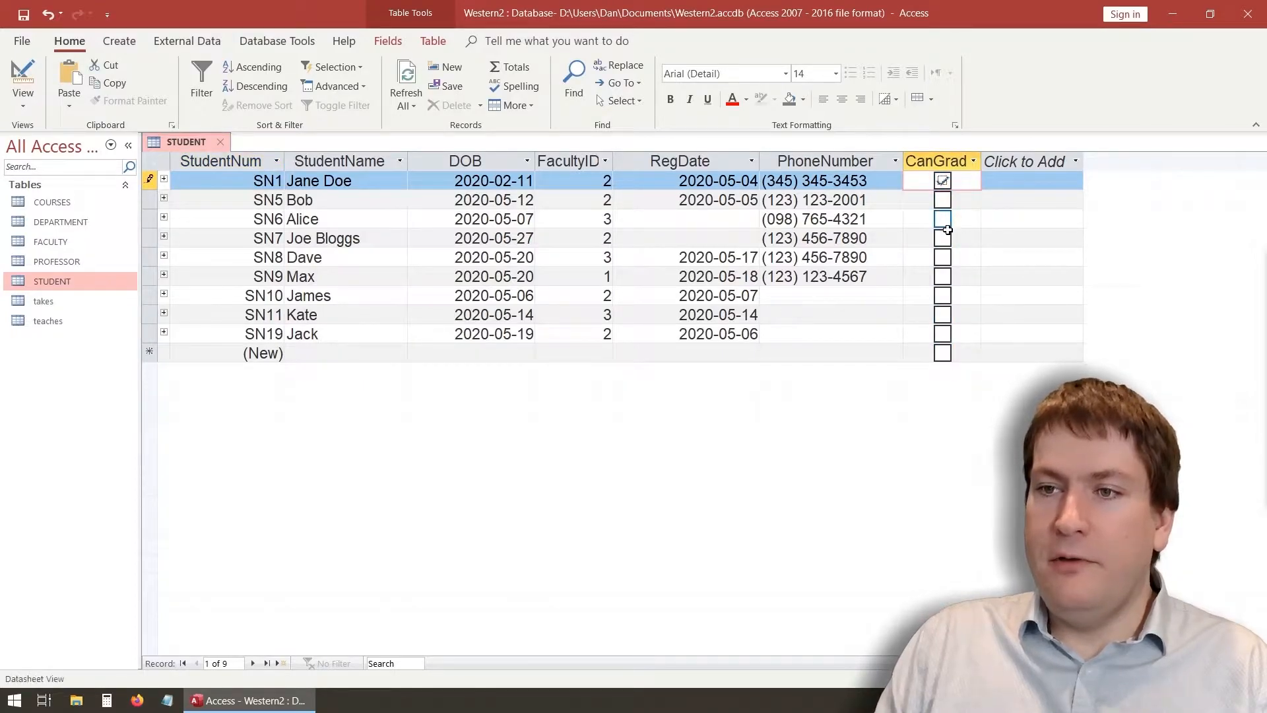
click(944, 257)
click(943, 314)
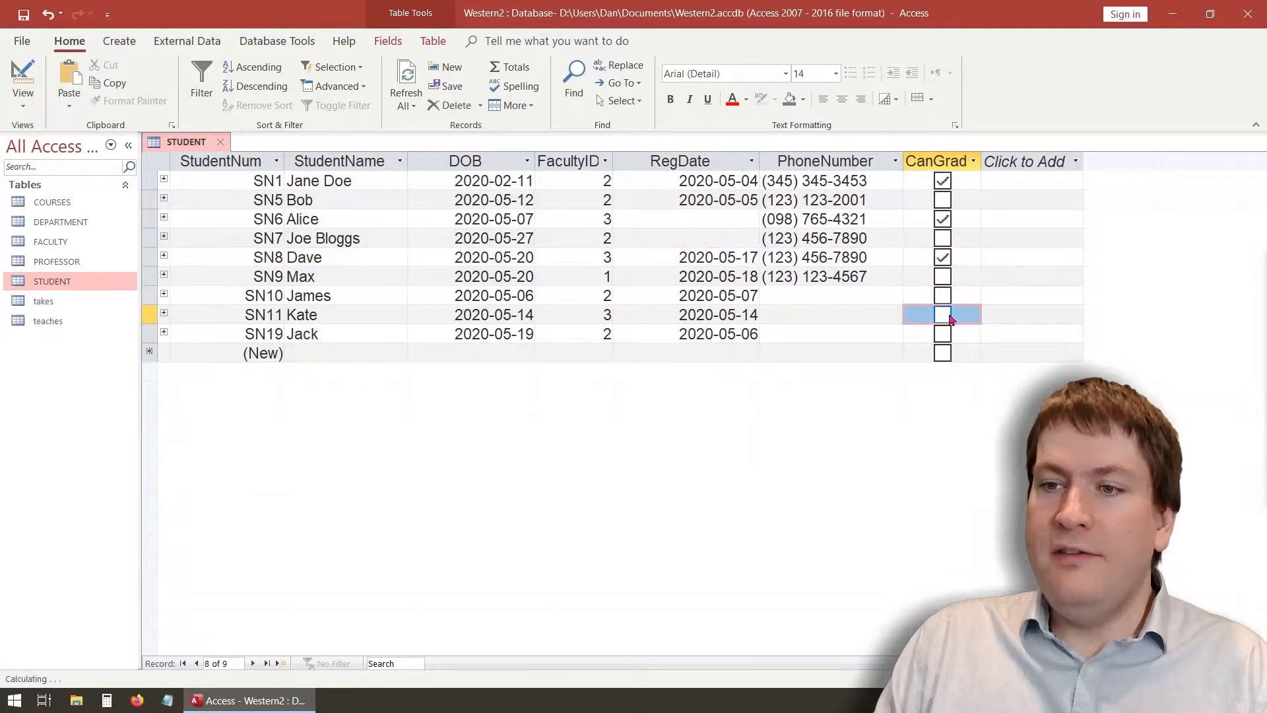
click(875, 354)
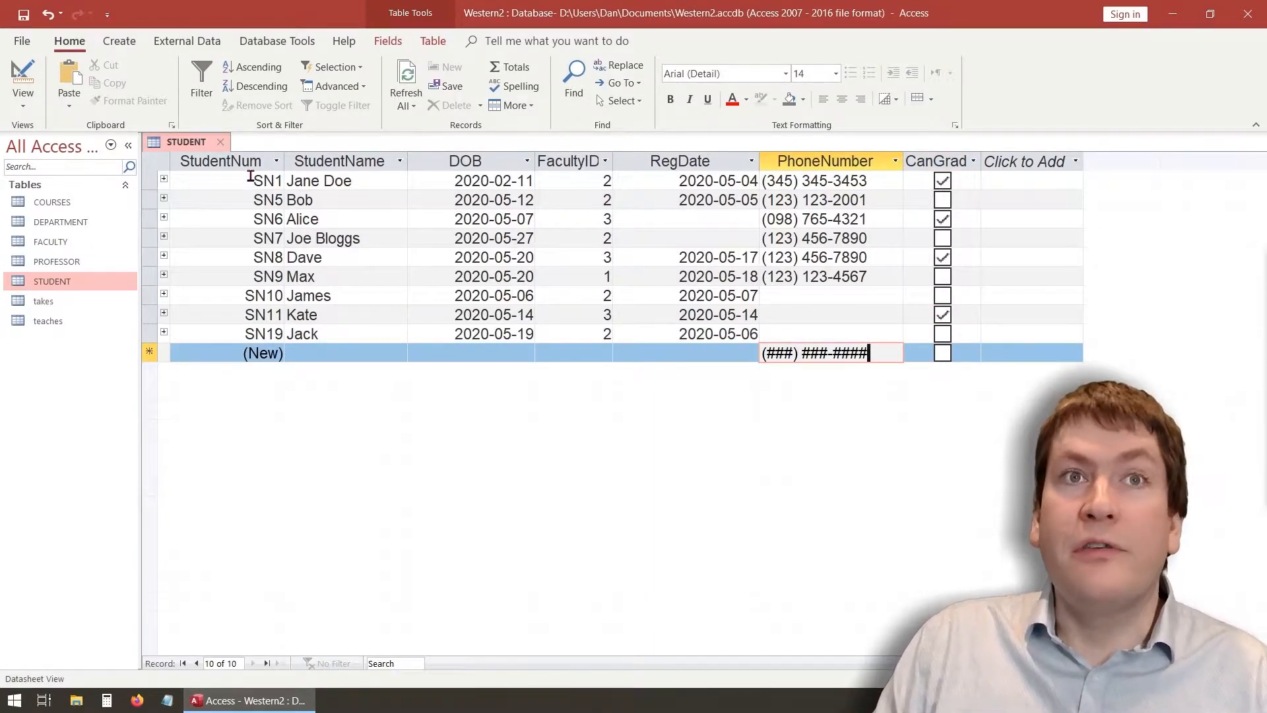
Save and close the STUDENT table
right_click(177, 140)
click(192, 150)
click(221, 143)
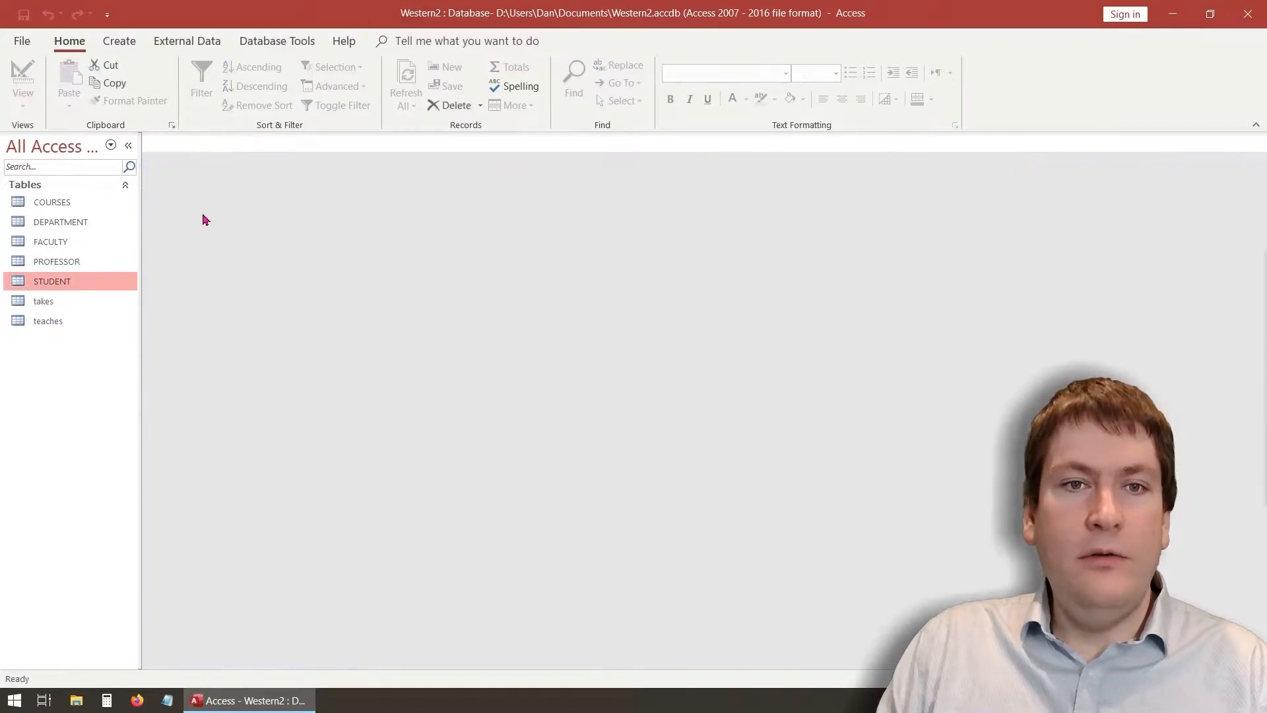
click(120, 46)
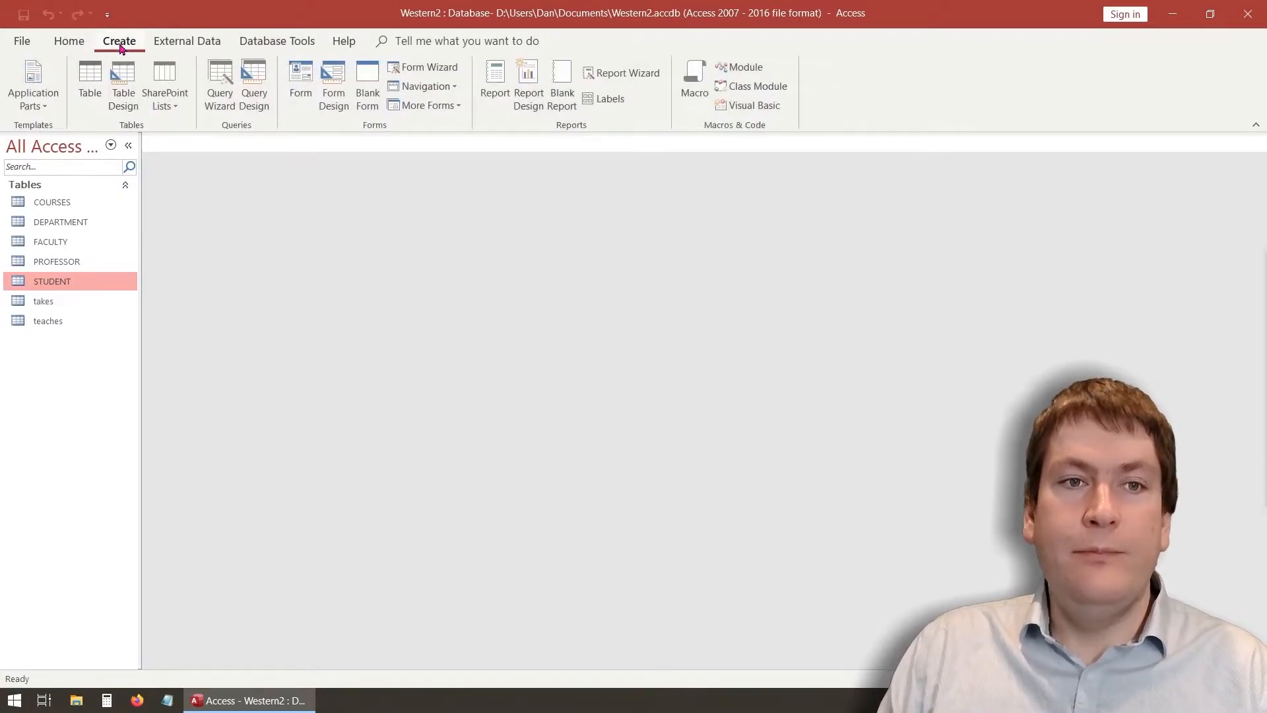
Start the Form Wizard with Table: STUDENT as the source
click(436, 74)
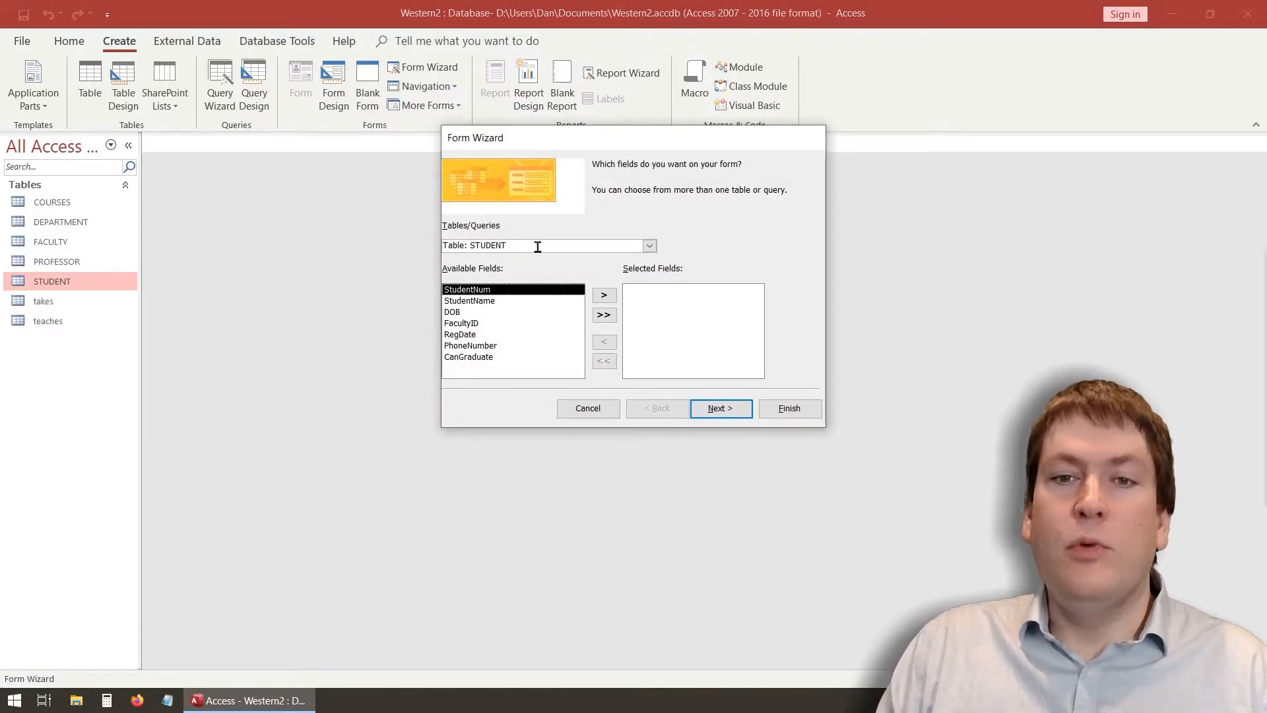
click(658, 248)
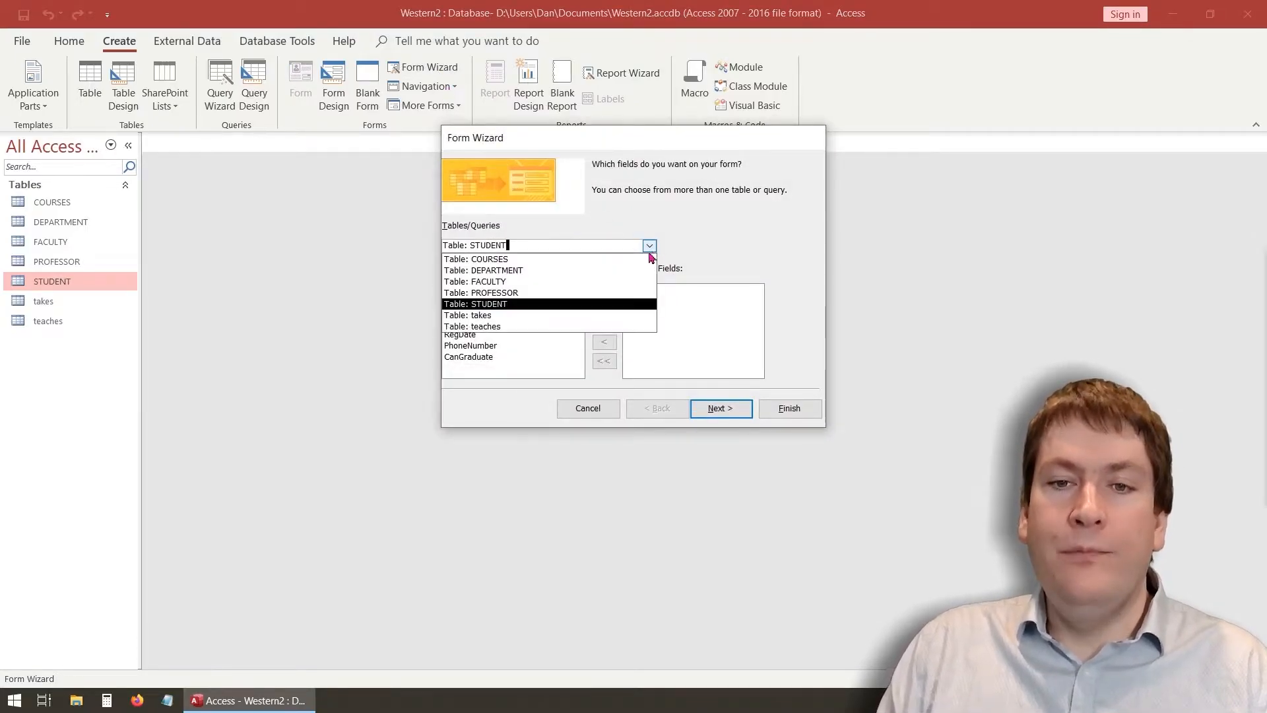
click(583, 305)
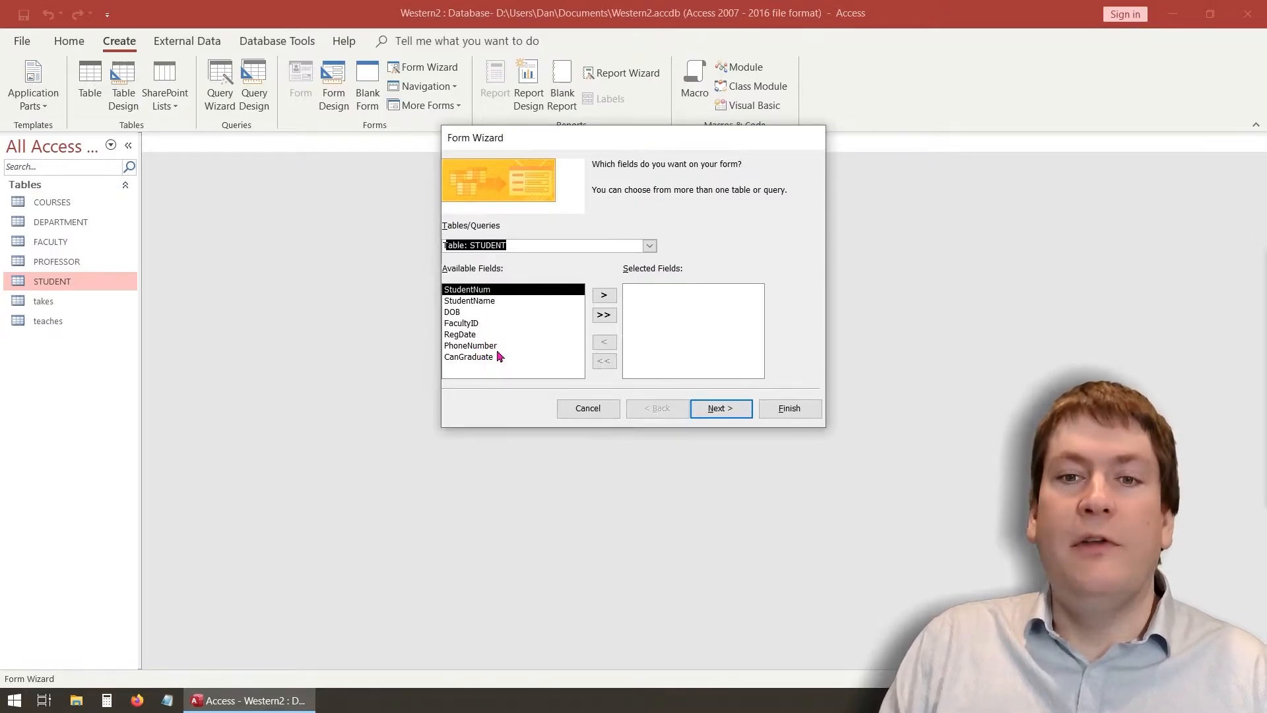
Move all seven STUDENT fields into Selected Fields and continue to the layout page
click(603, 296)
click(603, 296)
click(602, 296)
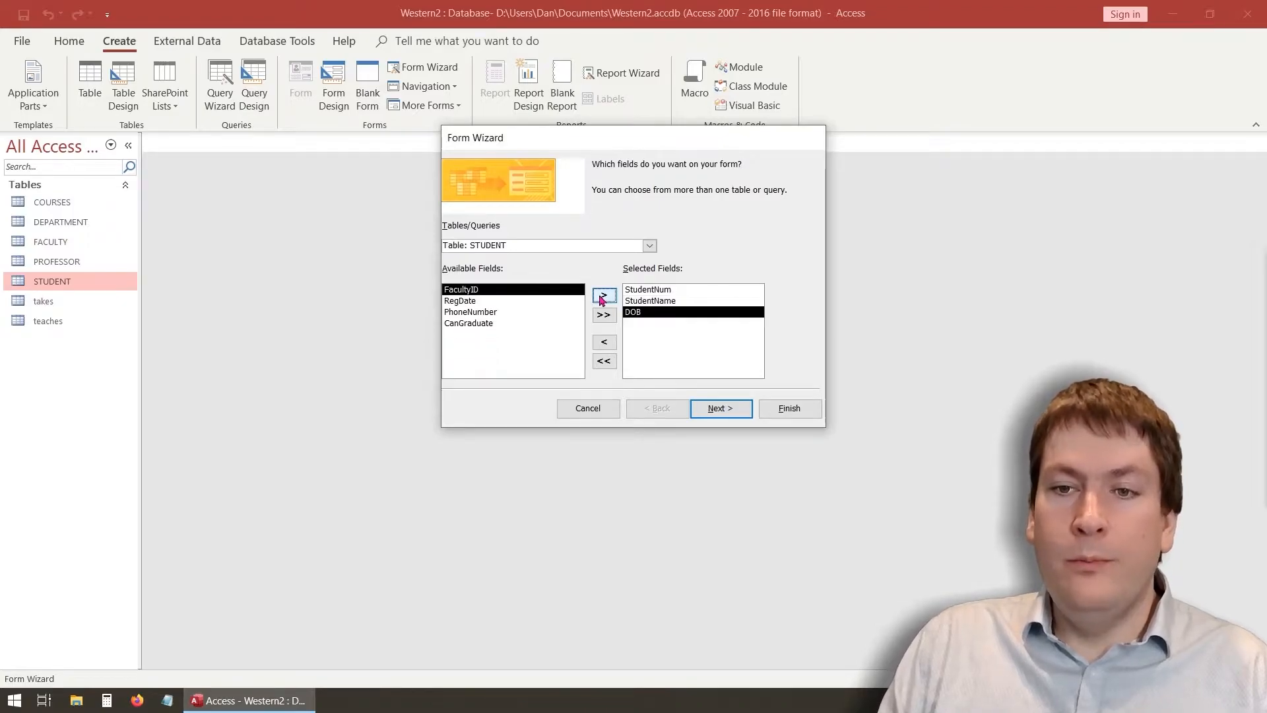
click(603, 296)
click(604, 360)
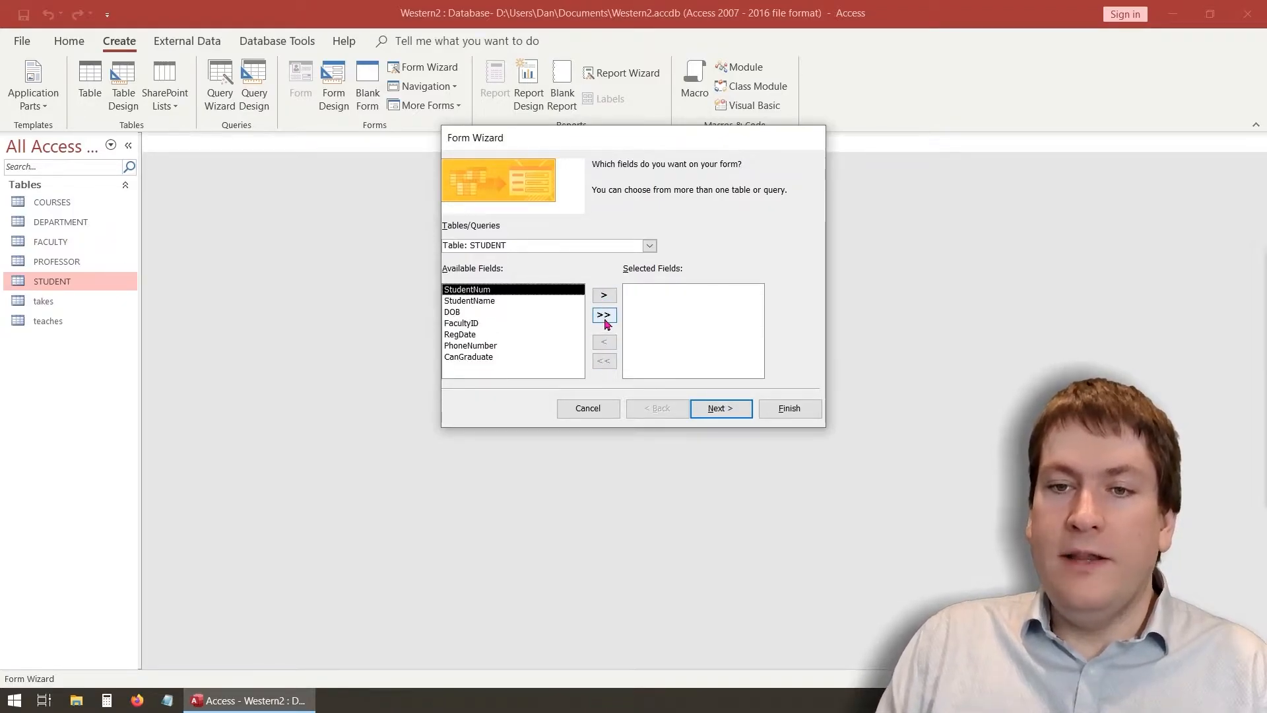
click(604, 316)
click(602, 361)
click(604, 315)
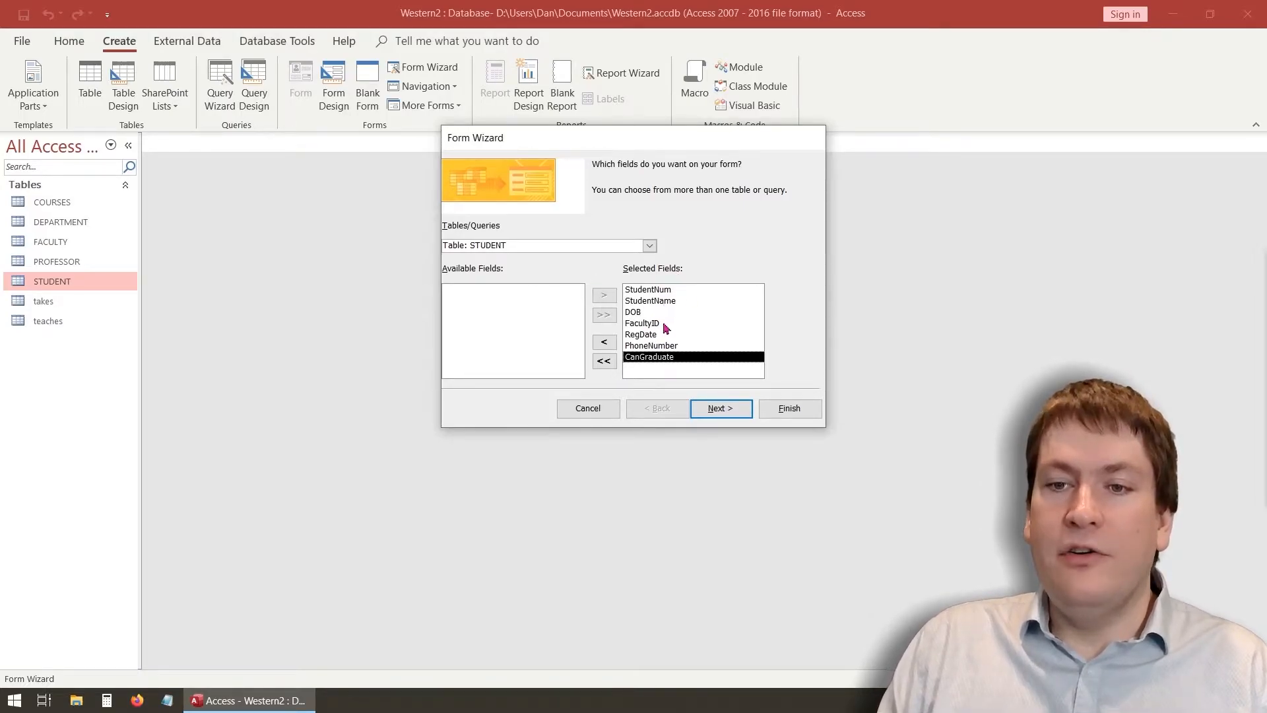
click(721, 408)
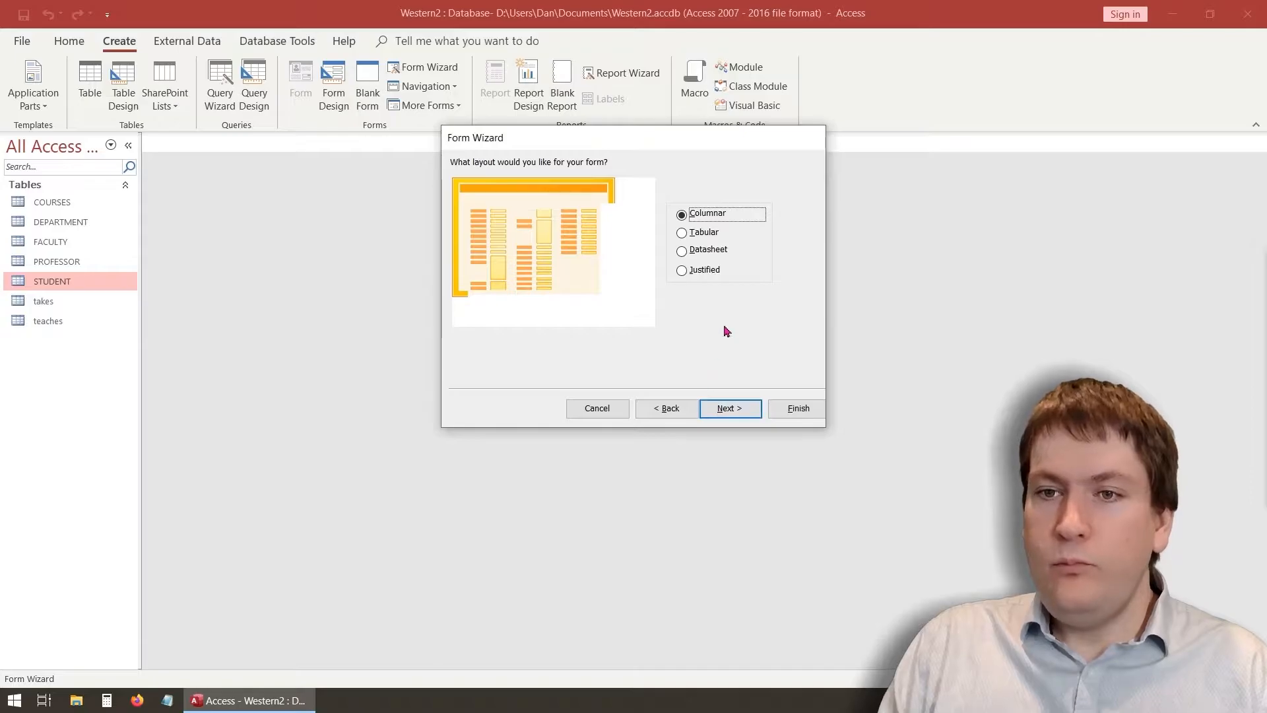
Preview the layout options and keep the Columnar layout
click(716, 233)
click(711, 251)
click(714, 270)
click(714, 214)
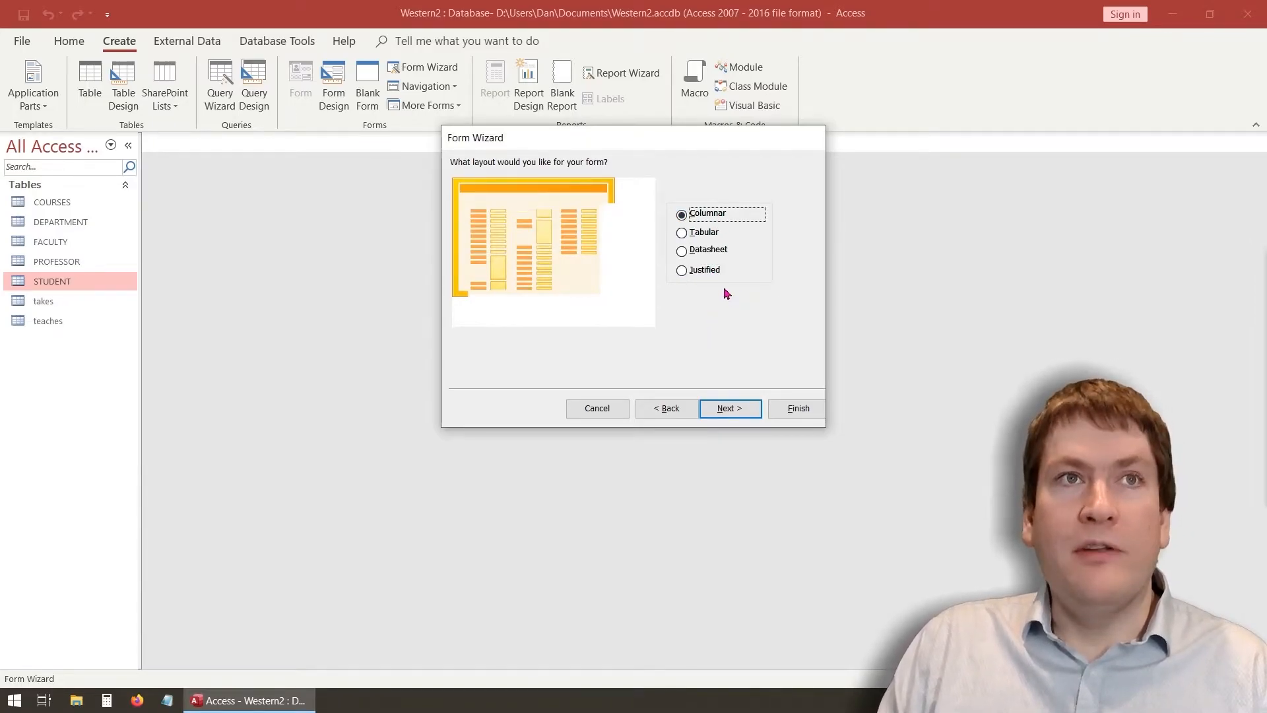
click(738, 409)
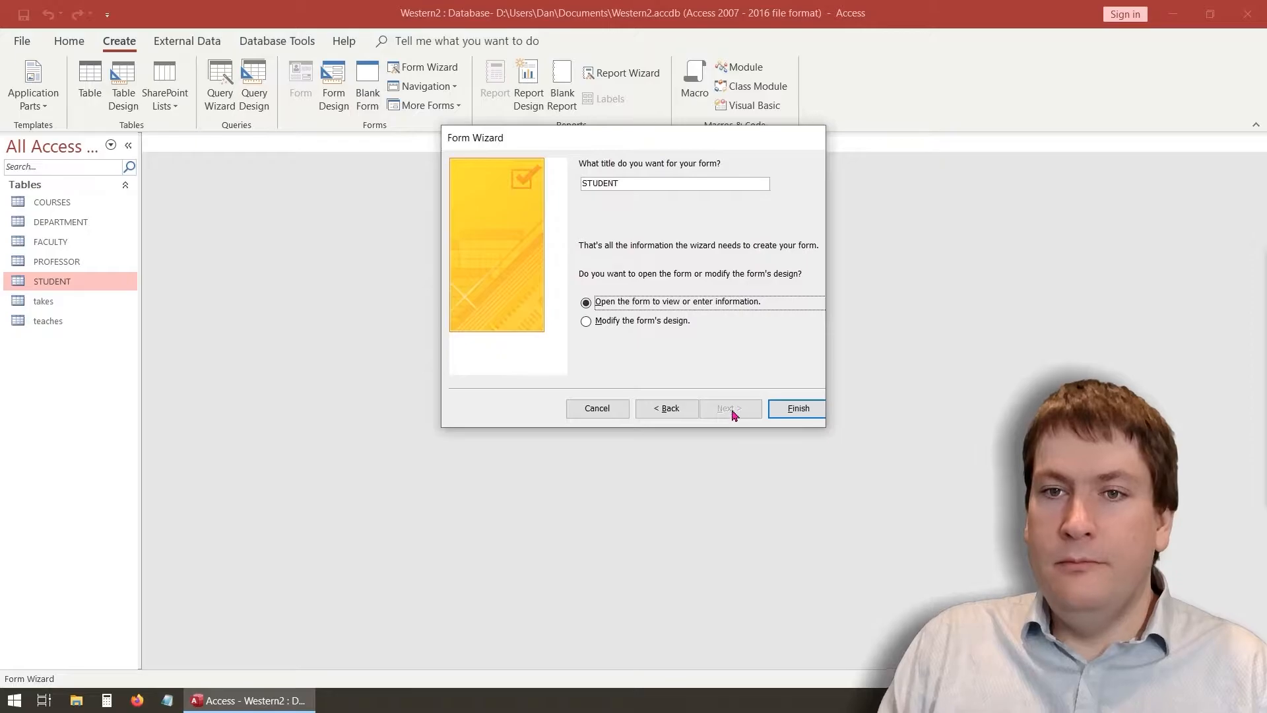
Title the form STUDENT REG and finish, opening it in Form view
click(655, 184)
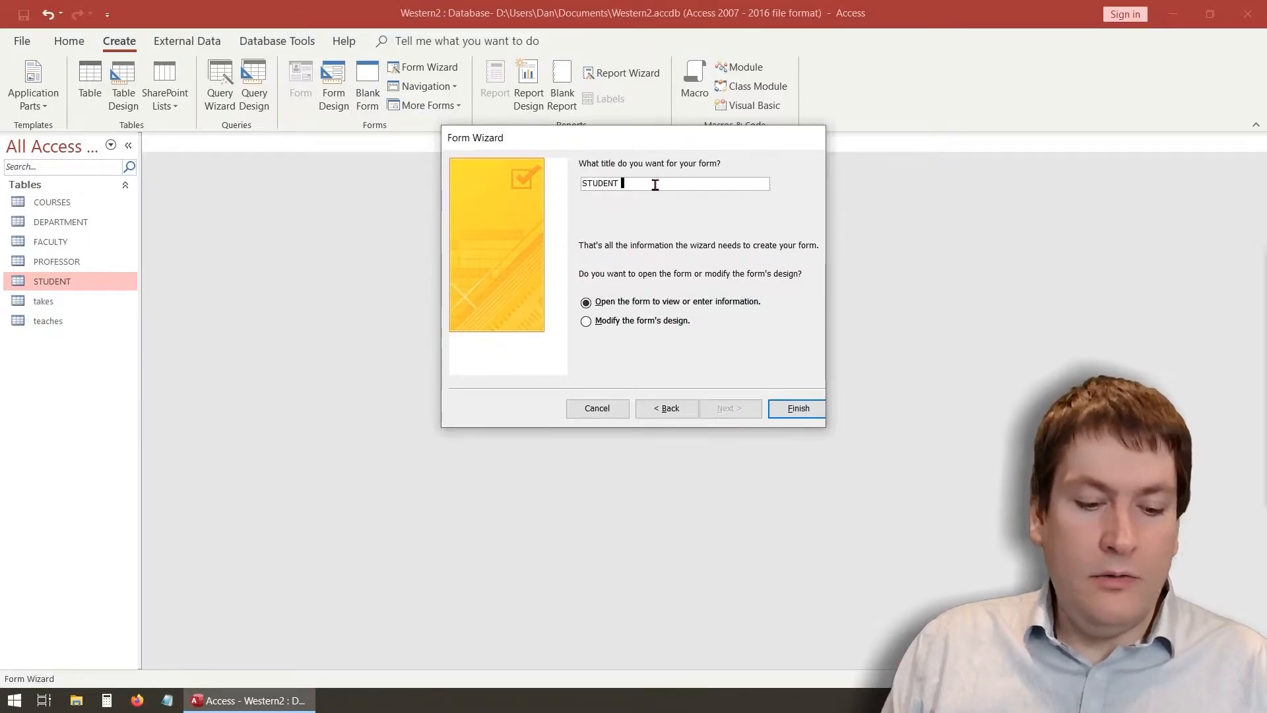
text(REG)
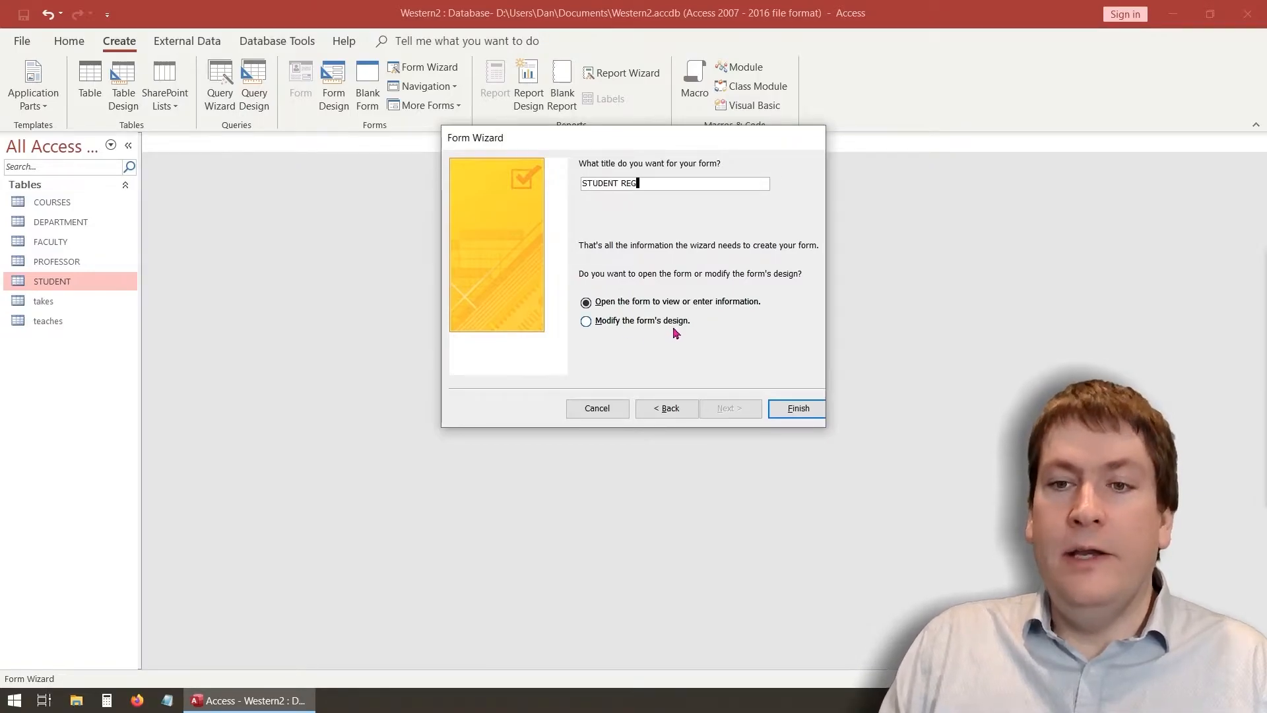
click(798, 408)
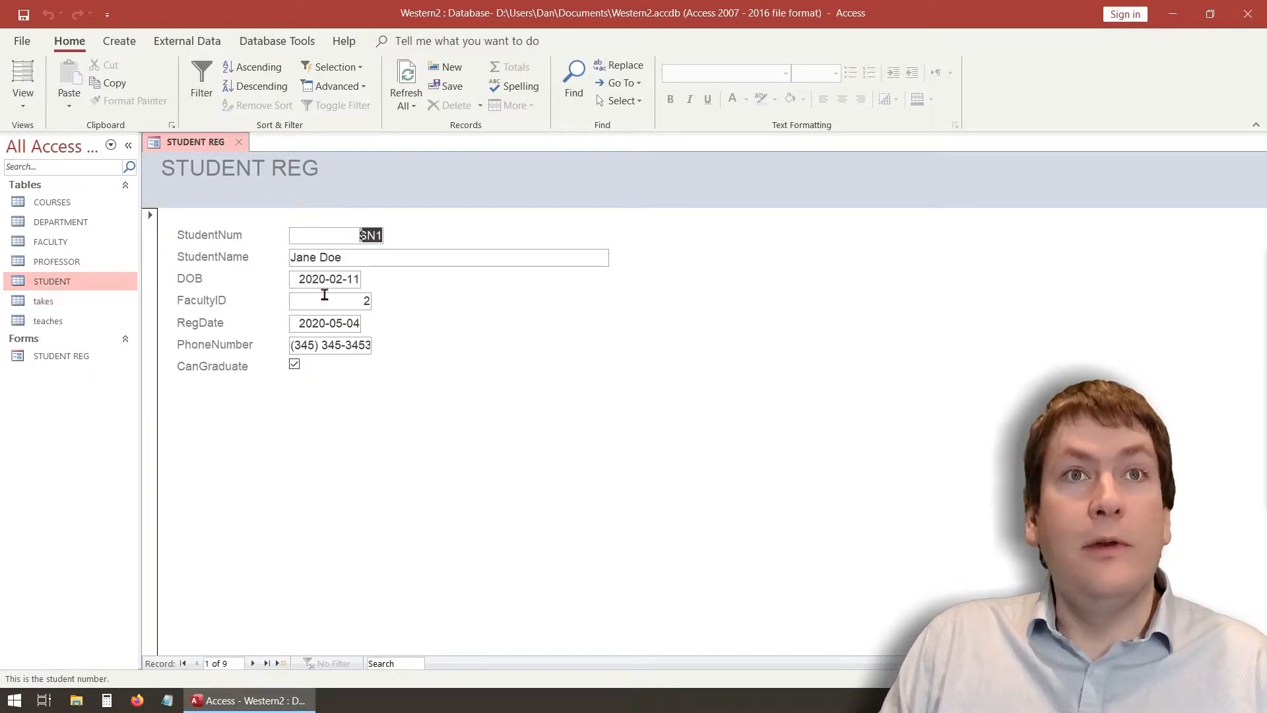
Step through all nine student records to a blank new record
click(350, 258)
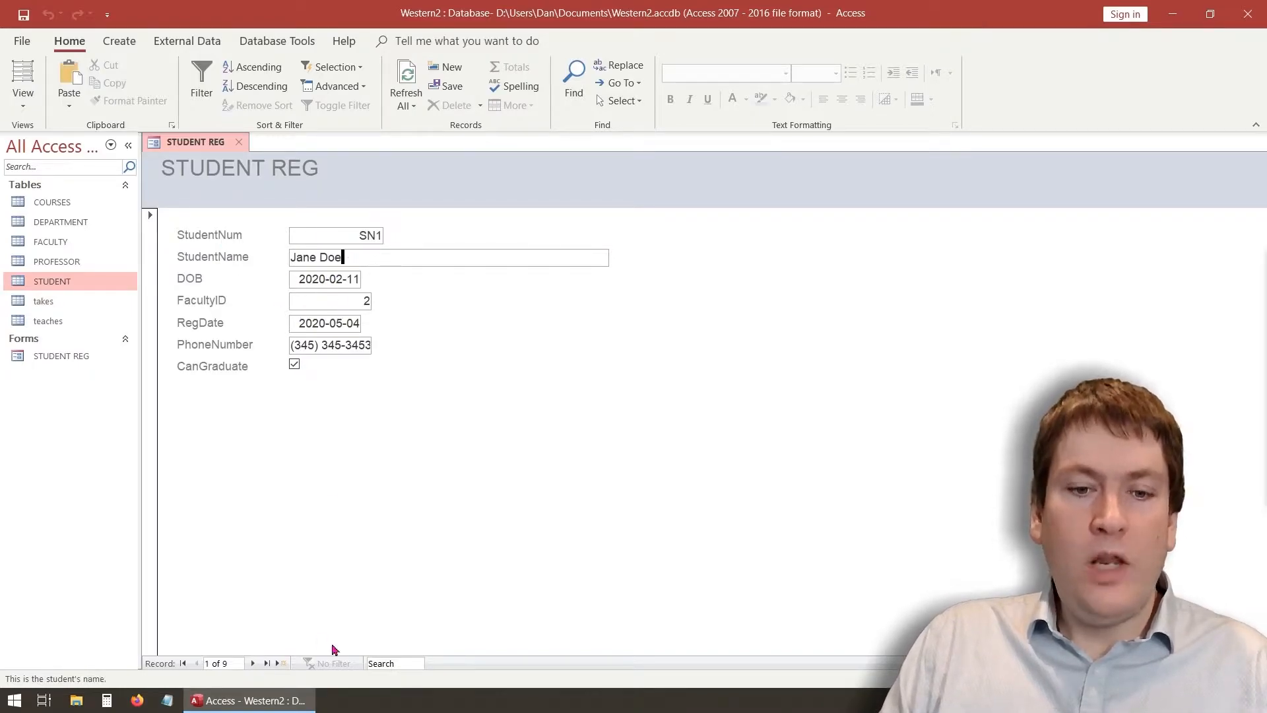
click(254, 664)
click(253, 664)
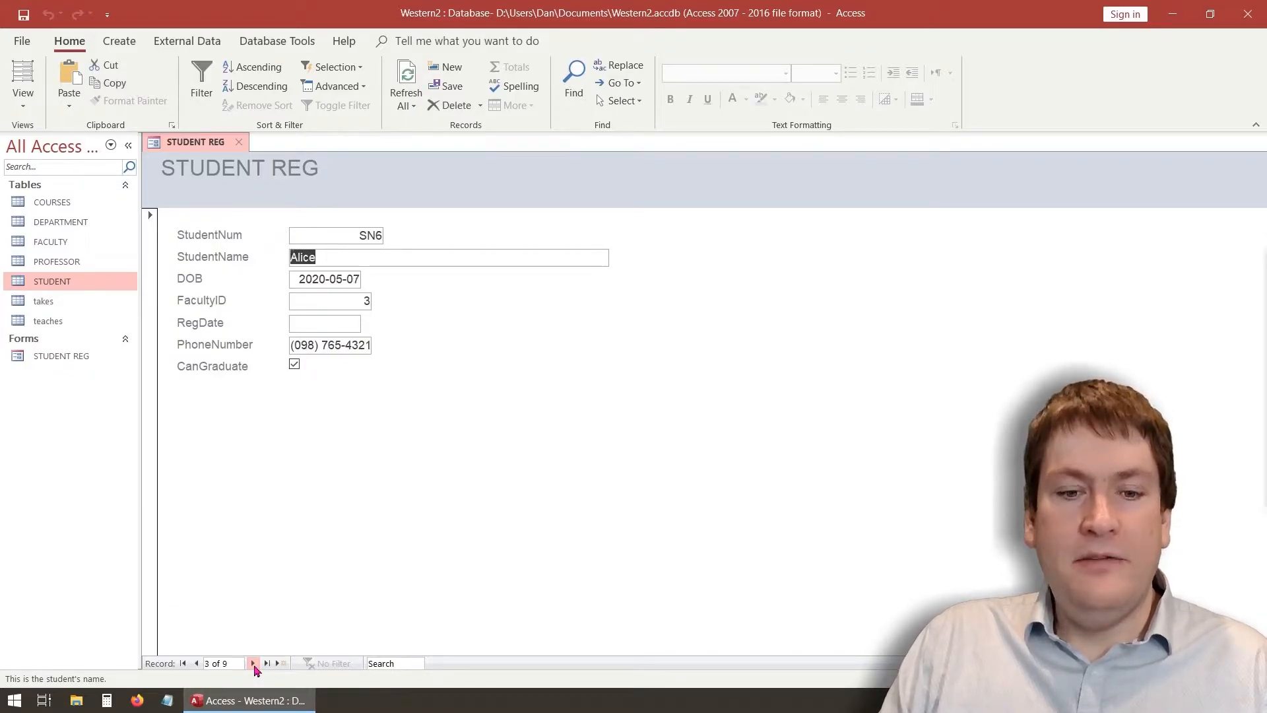
click(253, 664)
click(254, 664)
click(253, 664)
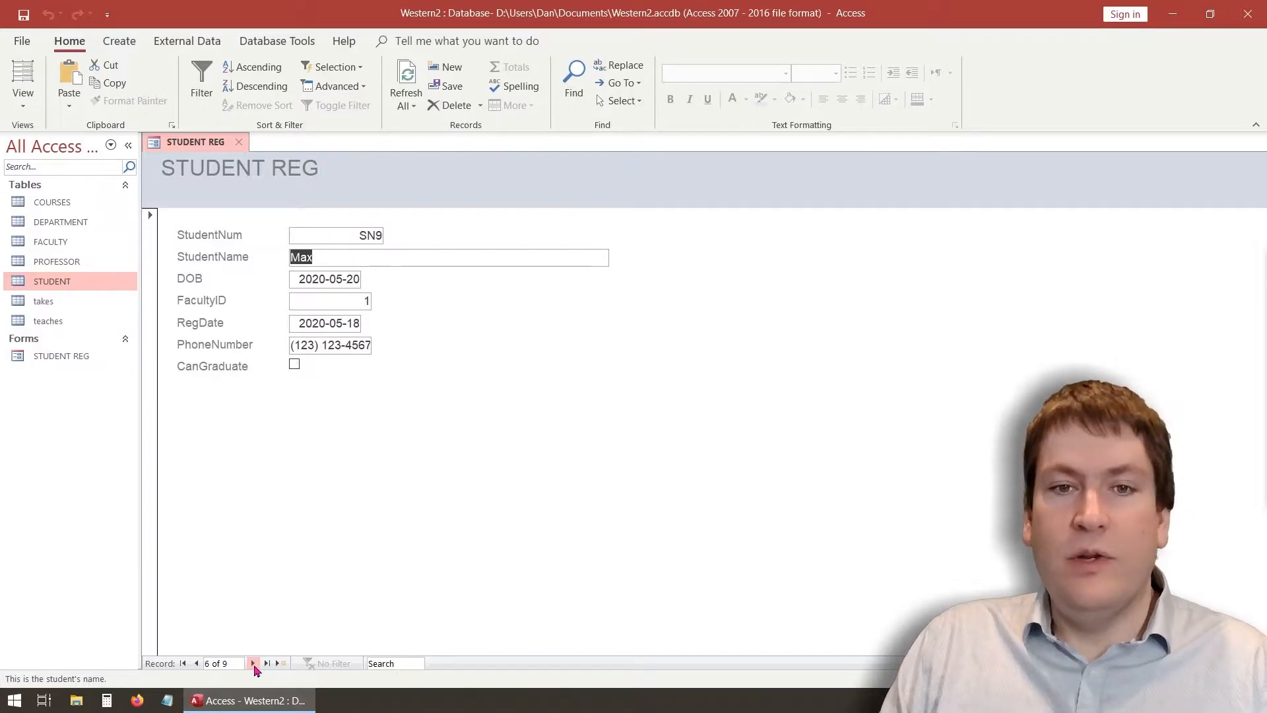
click(253, 664)
click(253, 664)
click(254, 664)
click(254, 664)
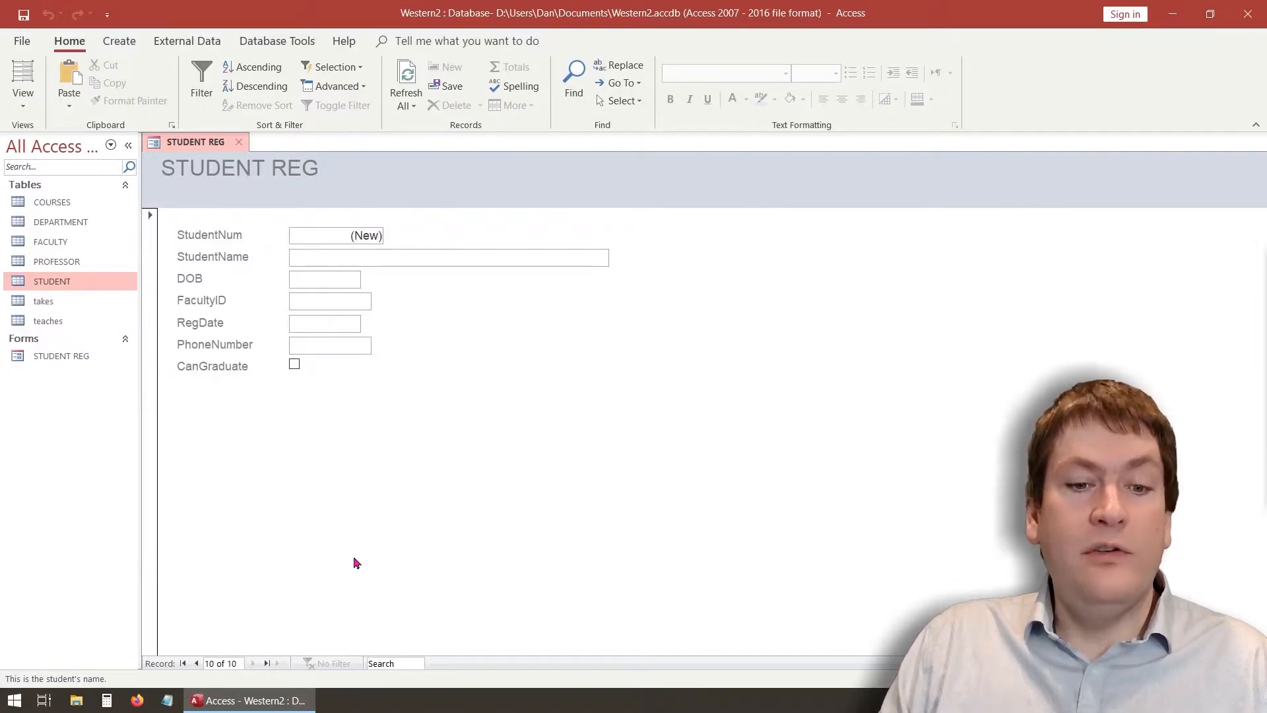
Jump among first, last and new records, then edit record 1's StudentName
click(183, 664)
click(267, 664)
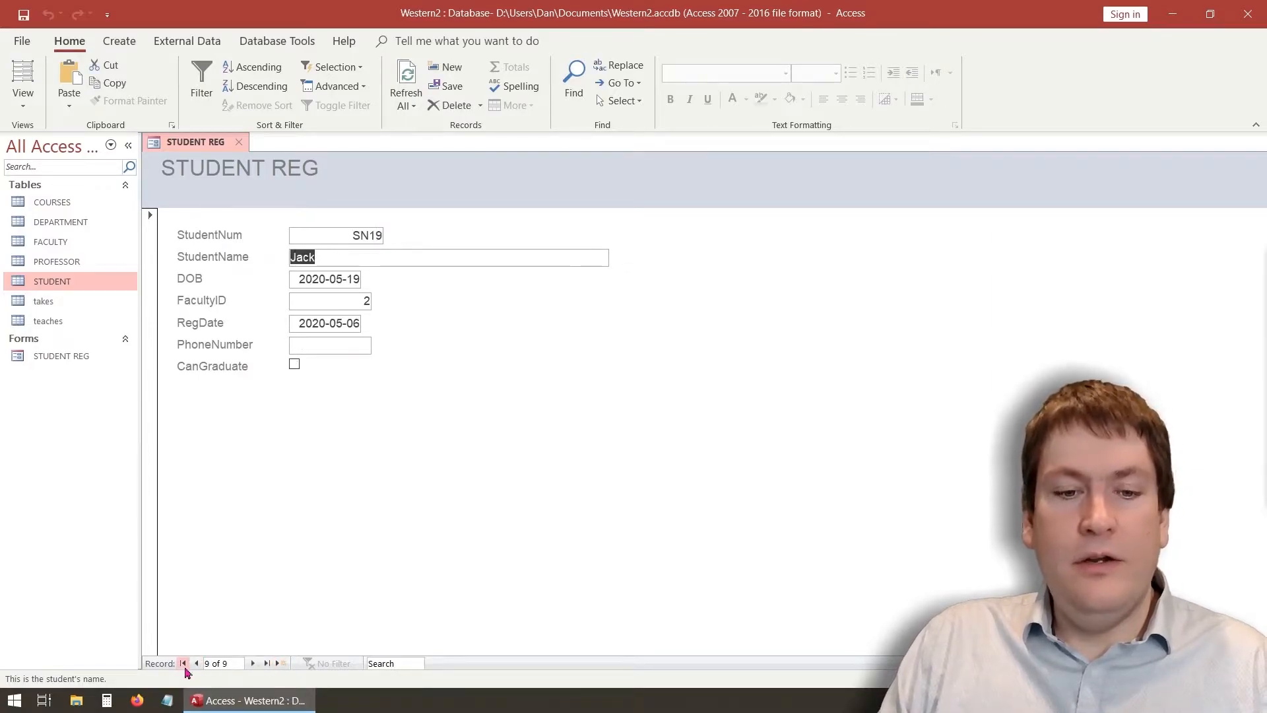
click(183, 663)
click(253, 663)
click(253, 663)
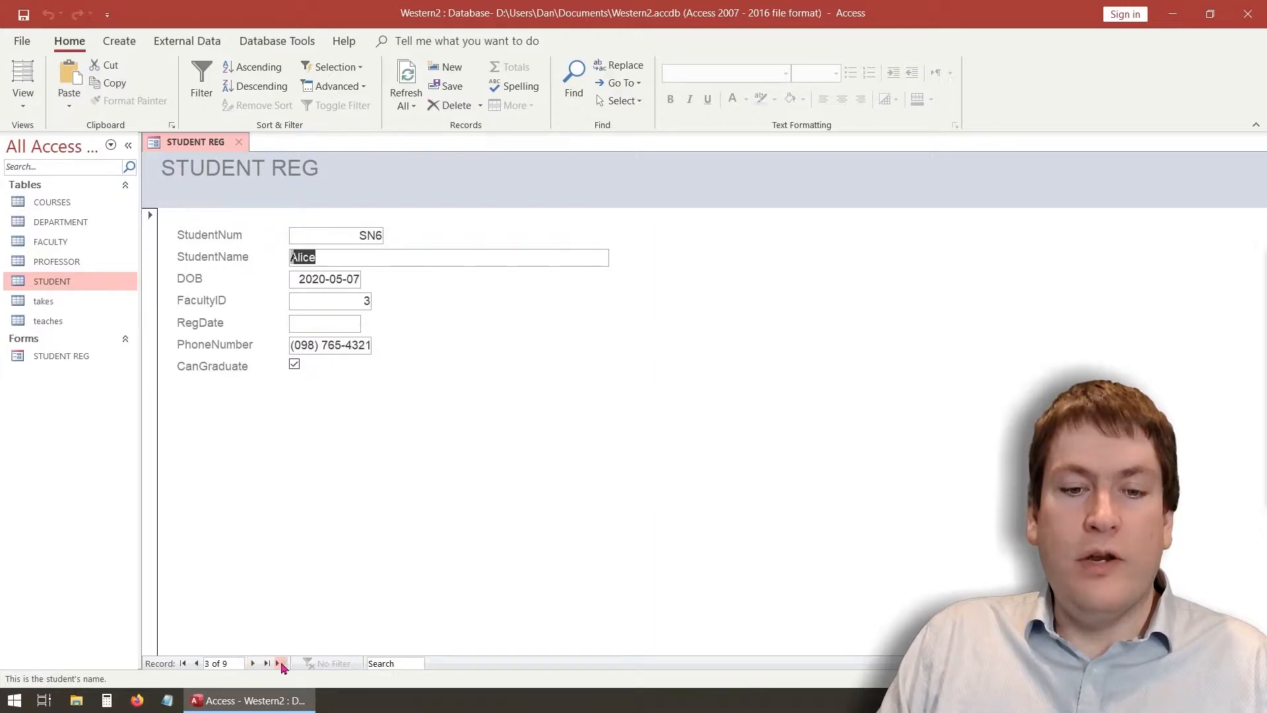
click(281, 664)
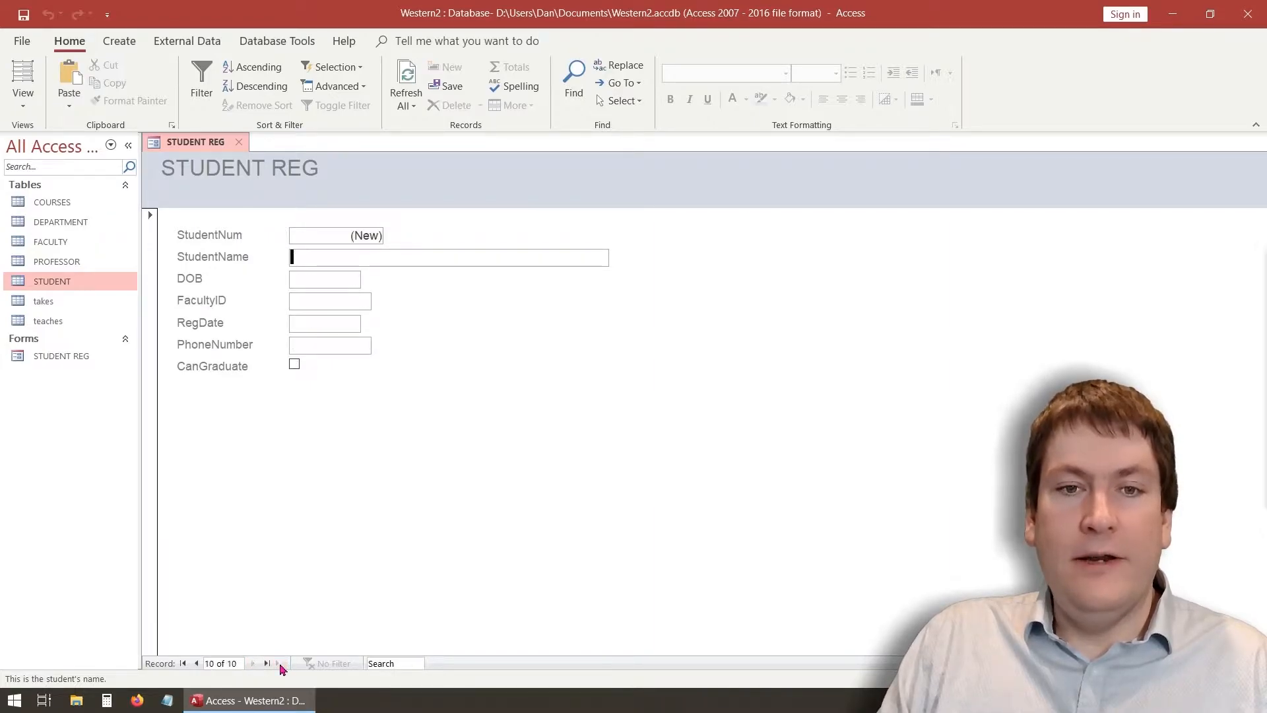
click(183, 664)
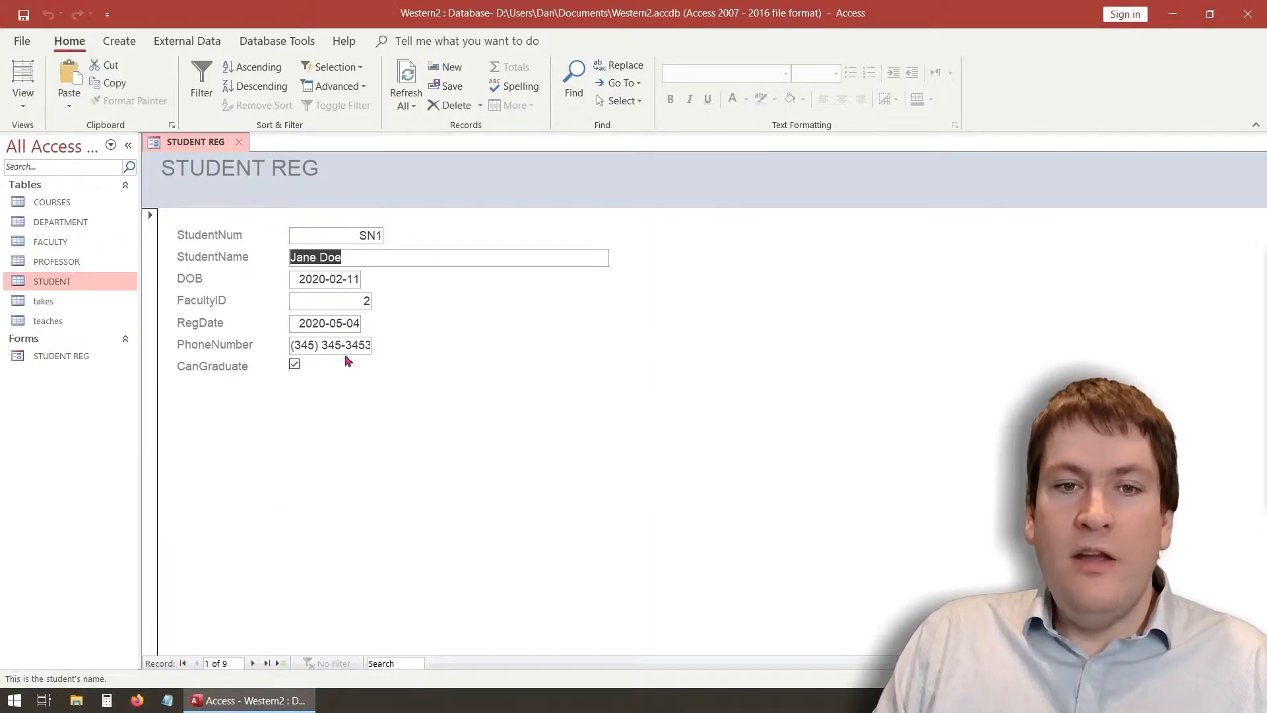
click(375, 257)
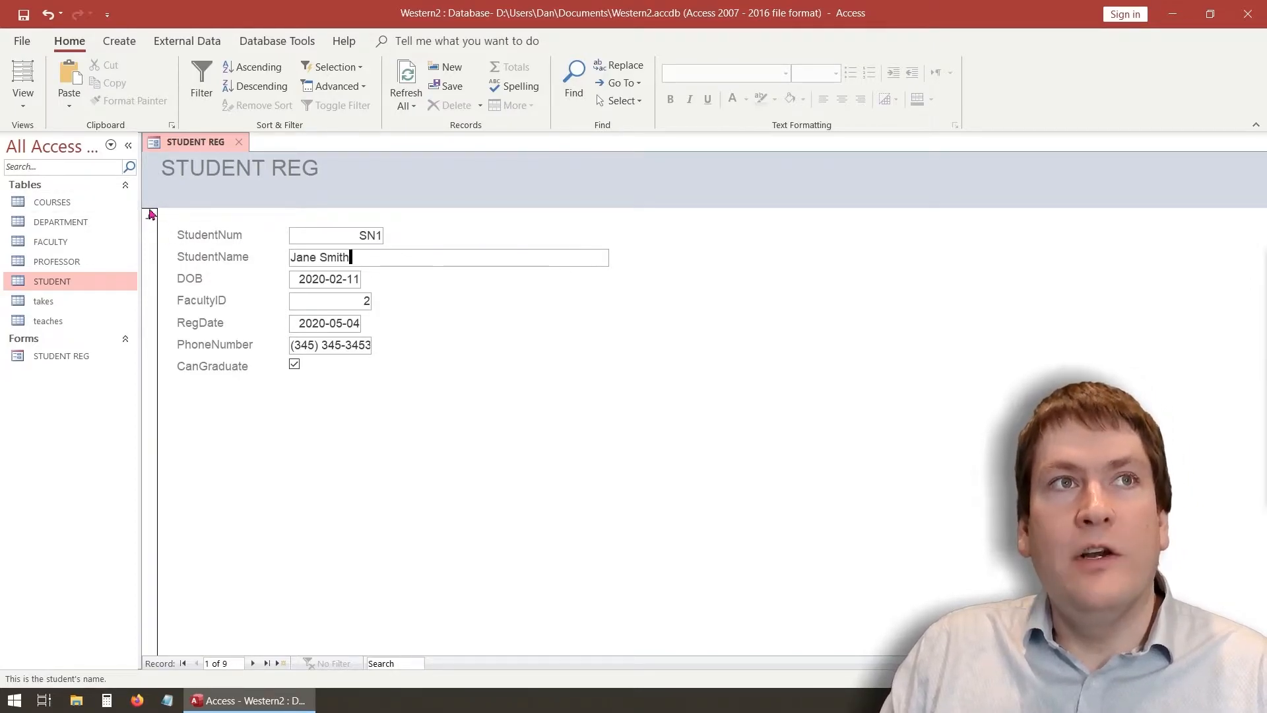
Save the edited student name on the STUDENT REG form
click(343, 282)
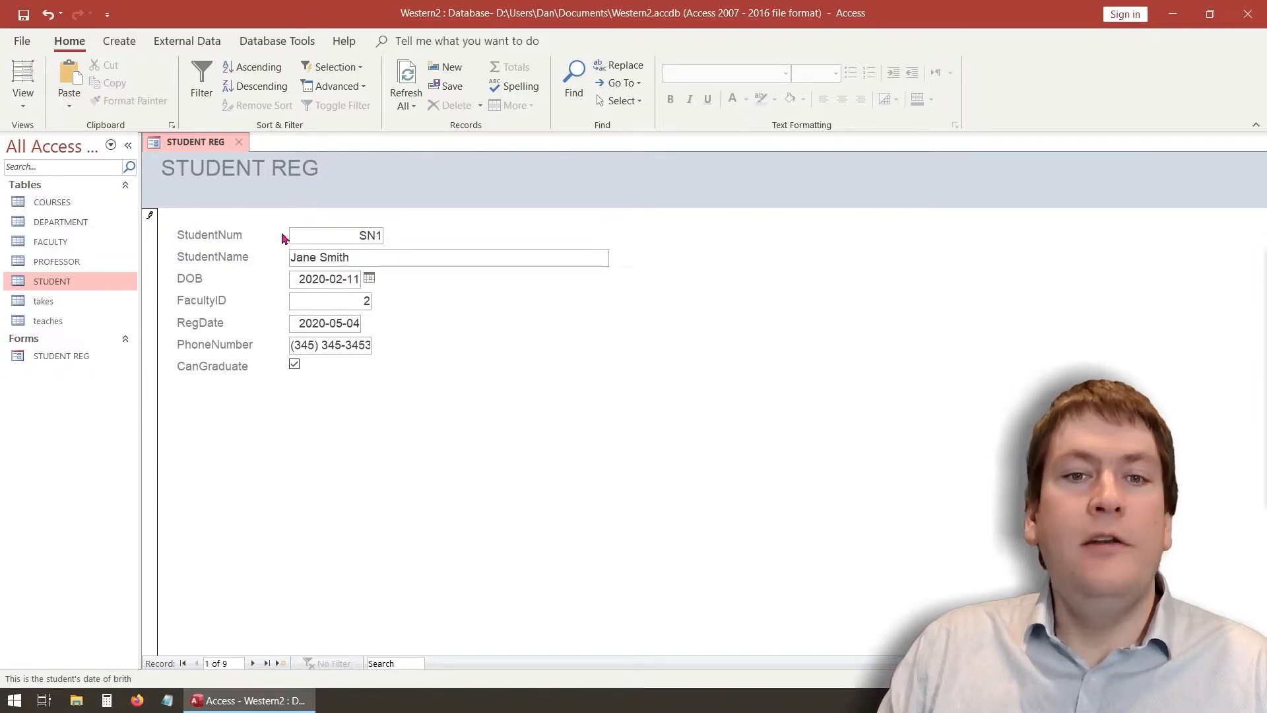
click(358, 256)
right_click(210, 145)
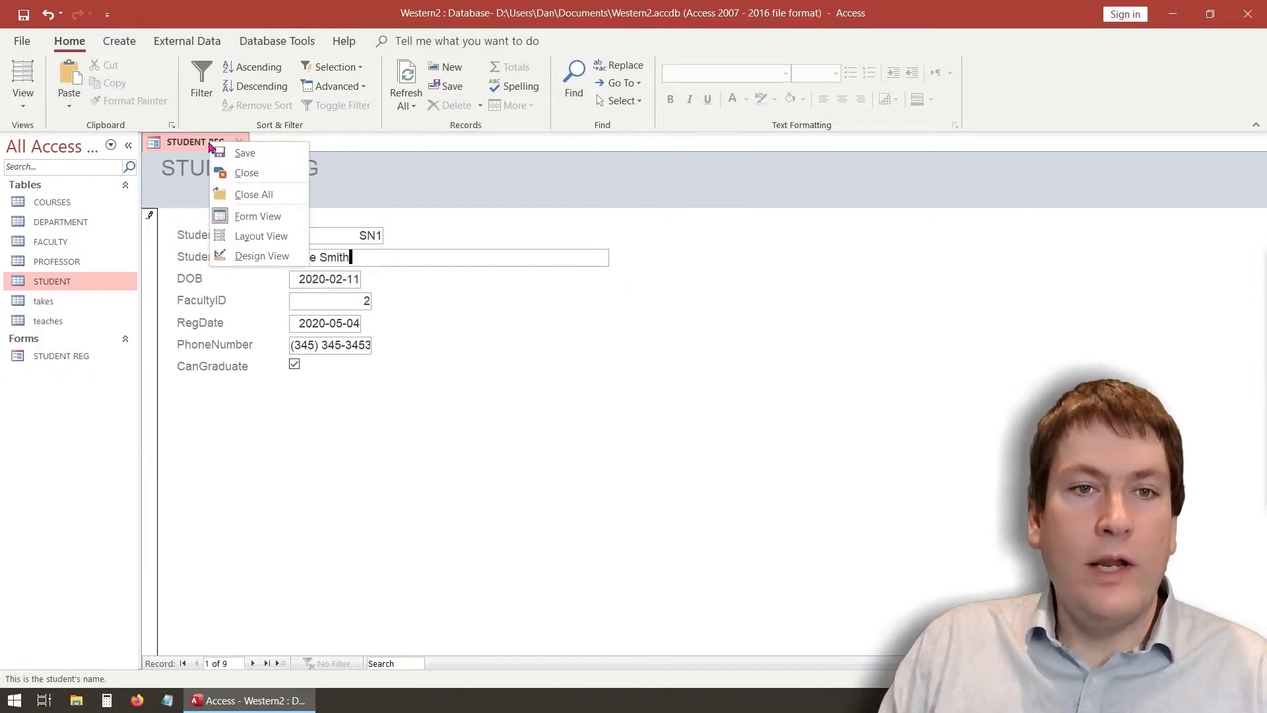
click(245, 153)
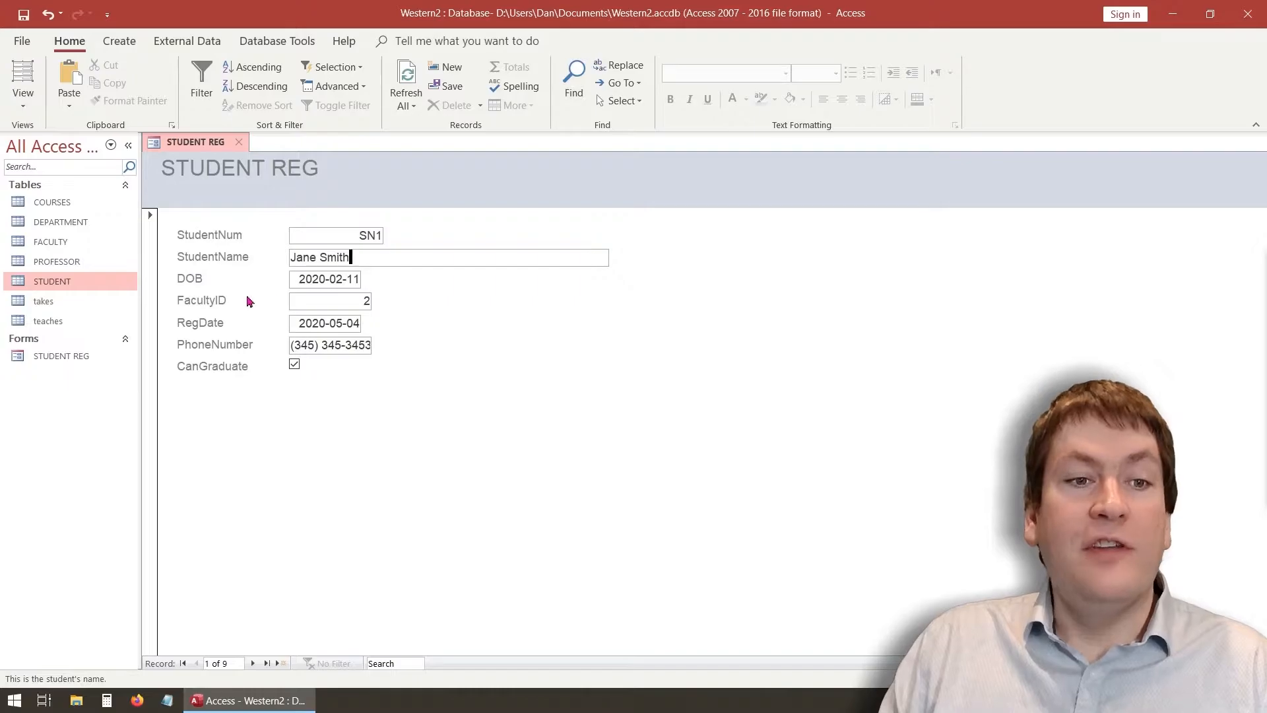
Check SN1's updated surname in the STUDENT table, then close the form and table
double_click(58, 289)
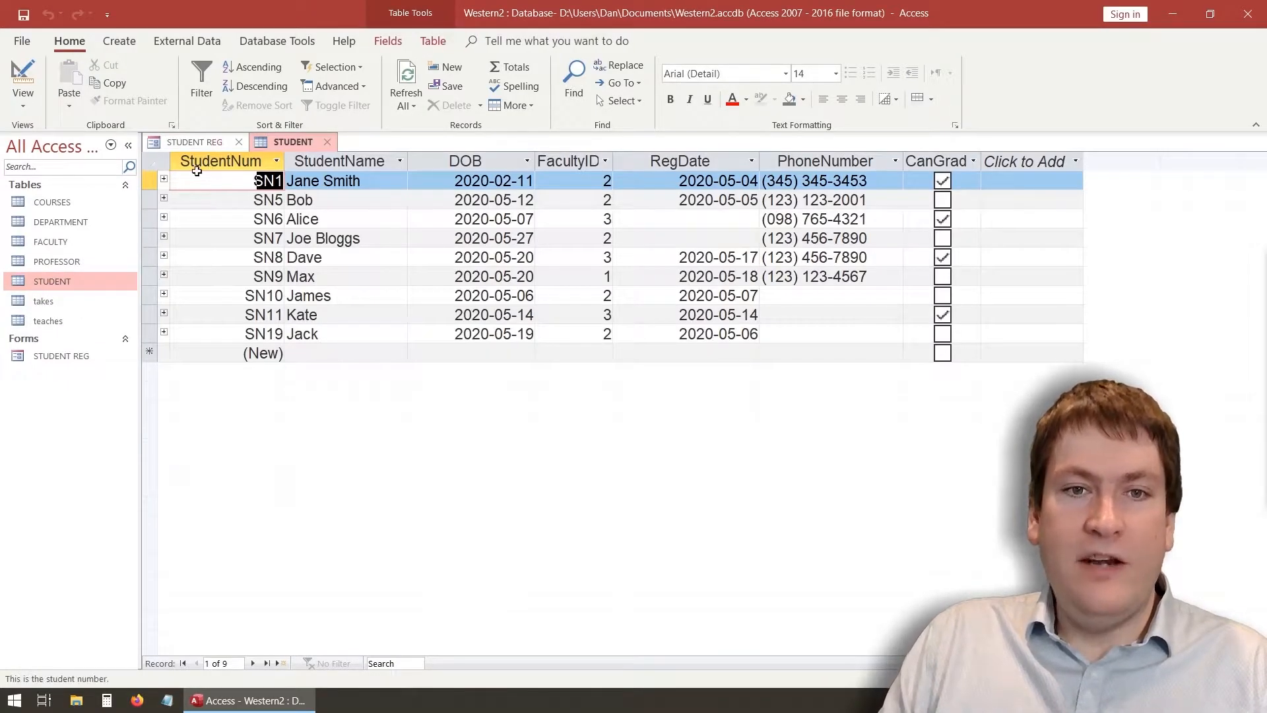
click(294, 186)
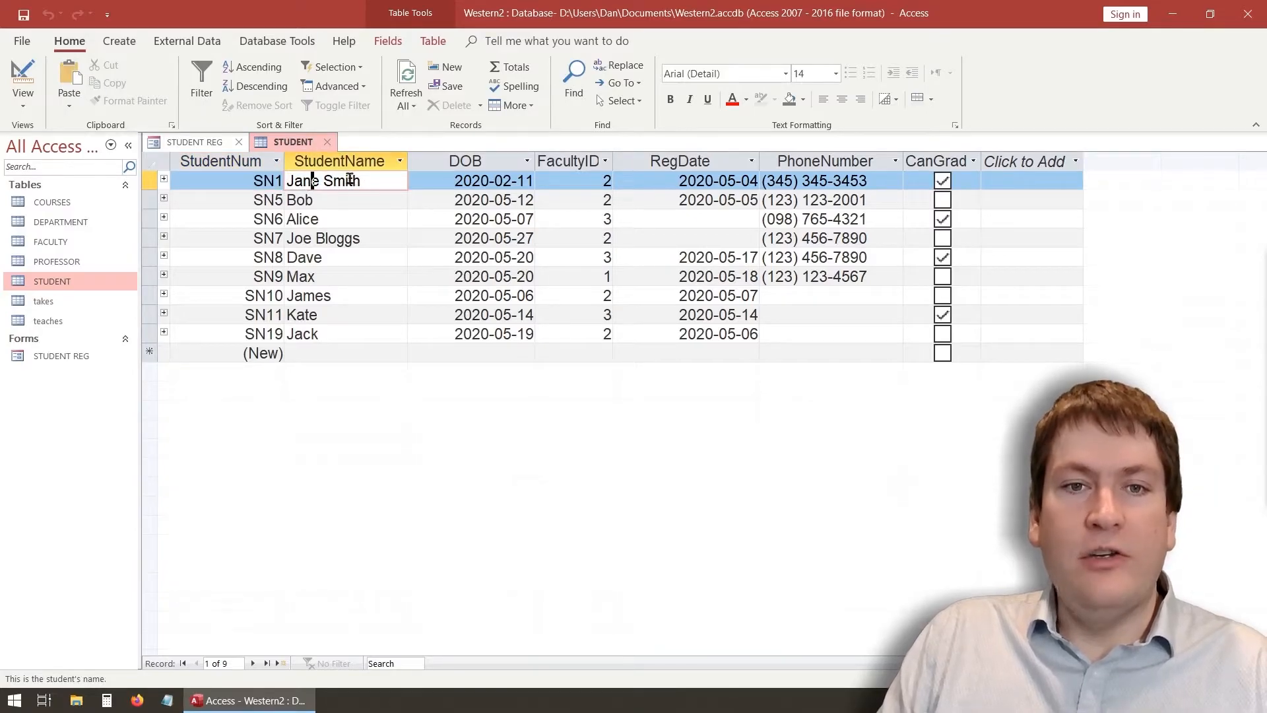
click(238, 142)
click(217, 142)
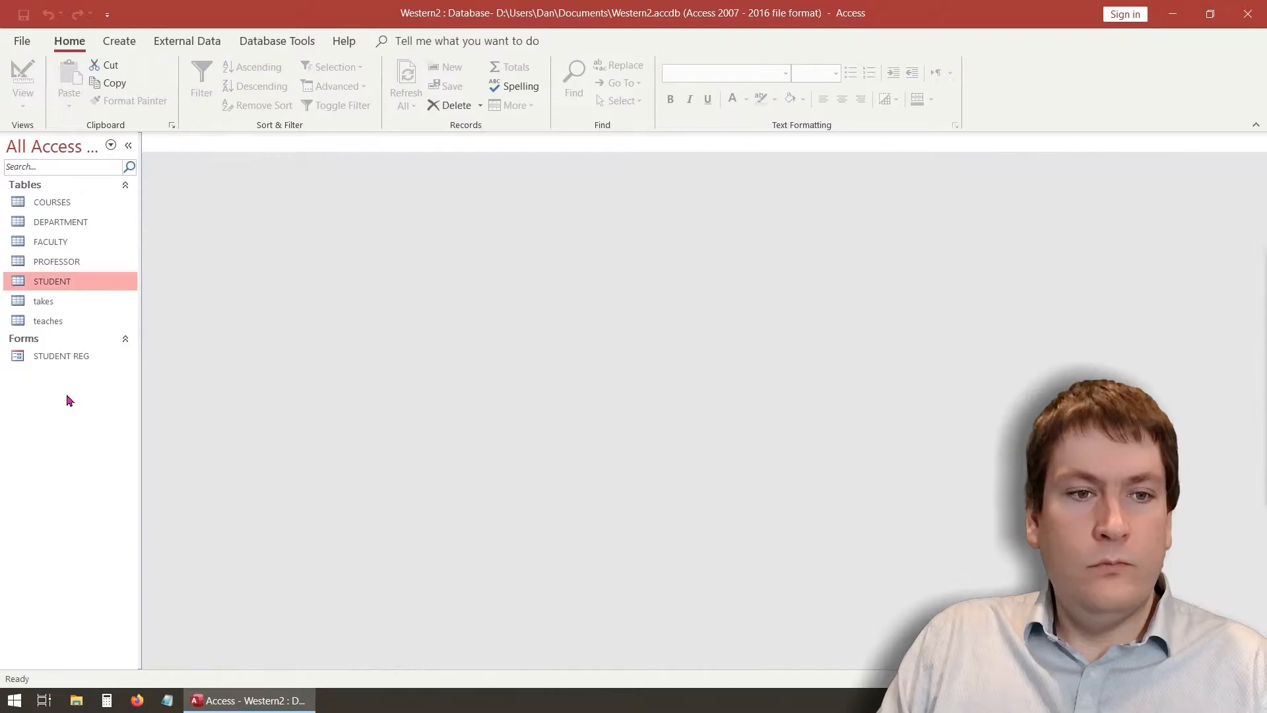
Reopen STUDENT REG, revisit record 1's name as Jane Smith and save the record
double_click(70, 356)
click(367, 257)
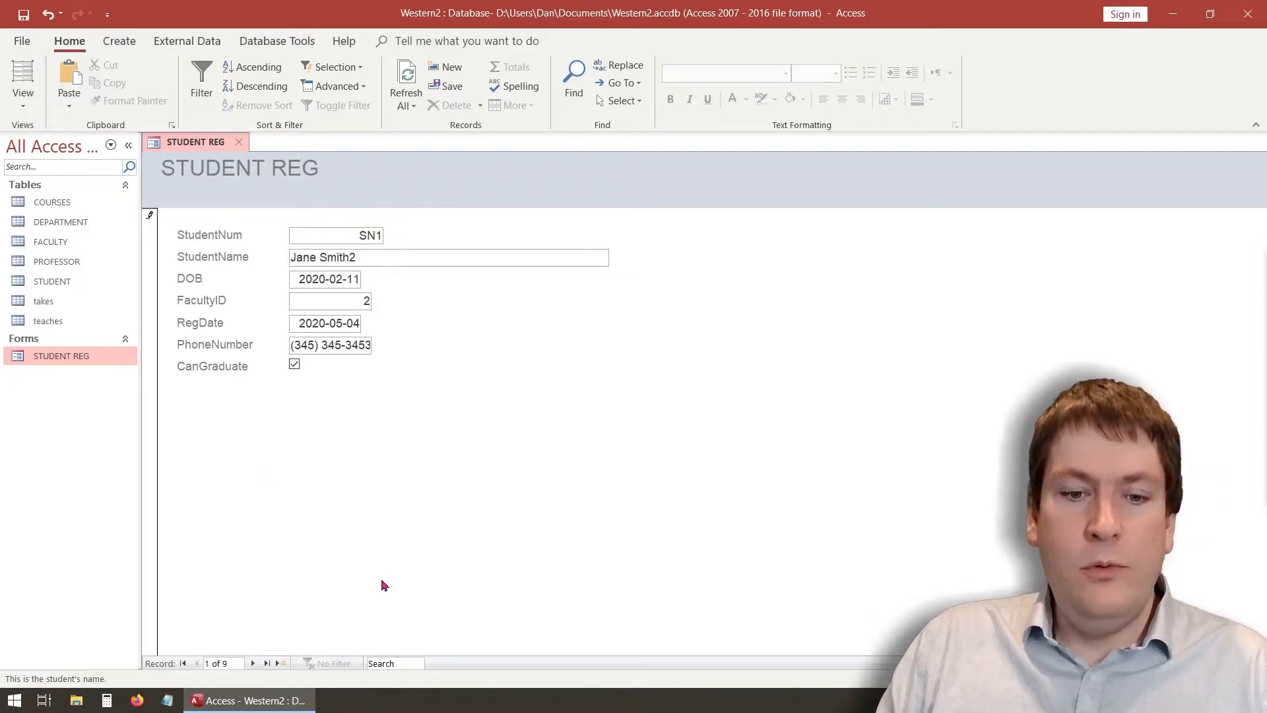
click(252, 664)
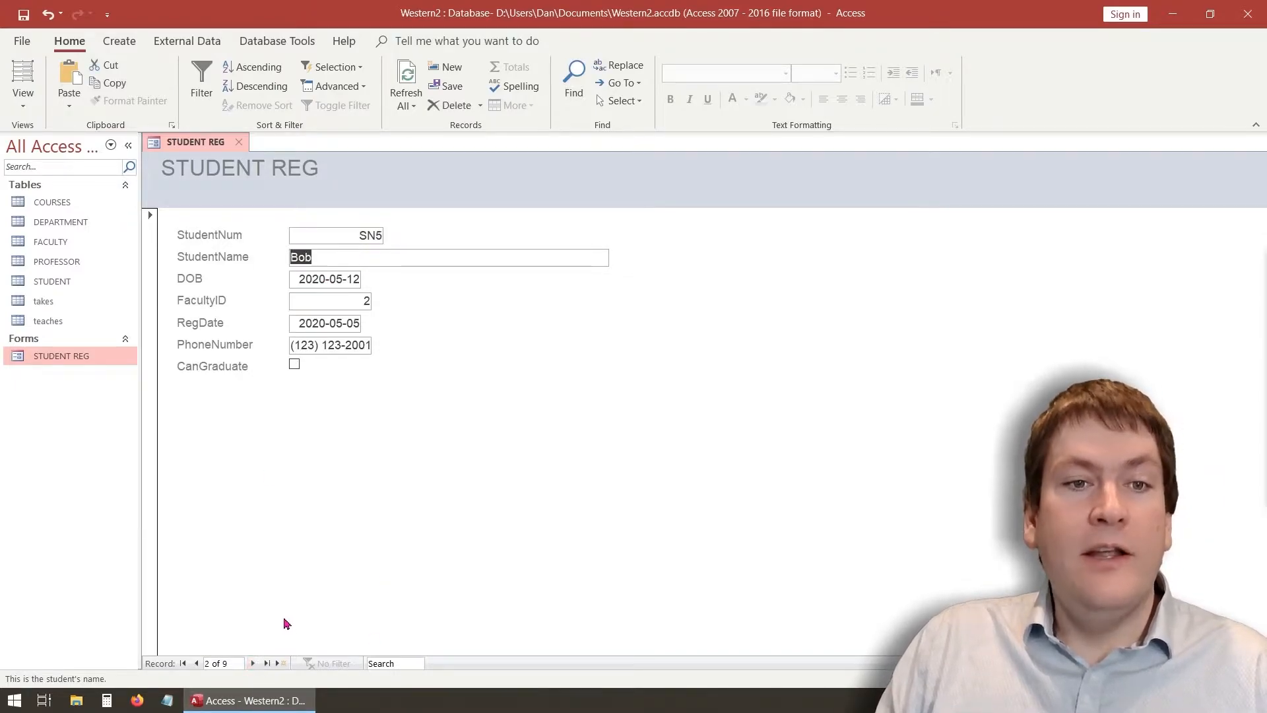
click(196, 663)
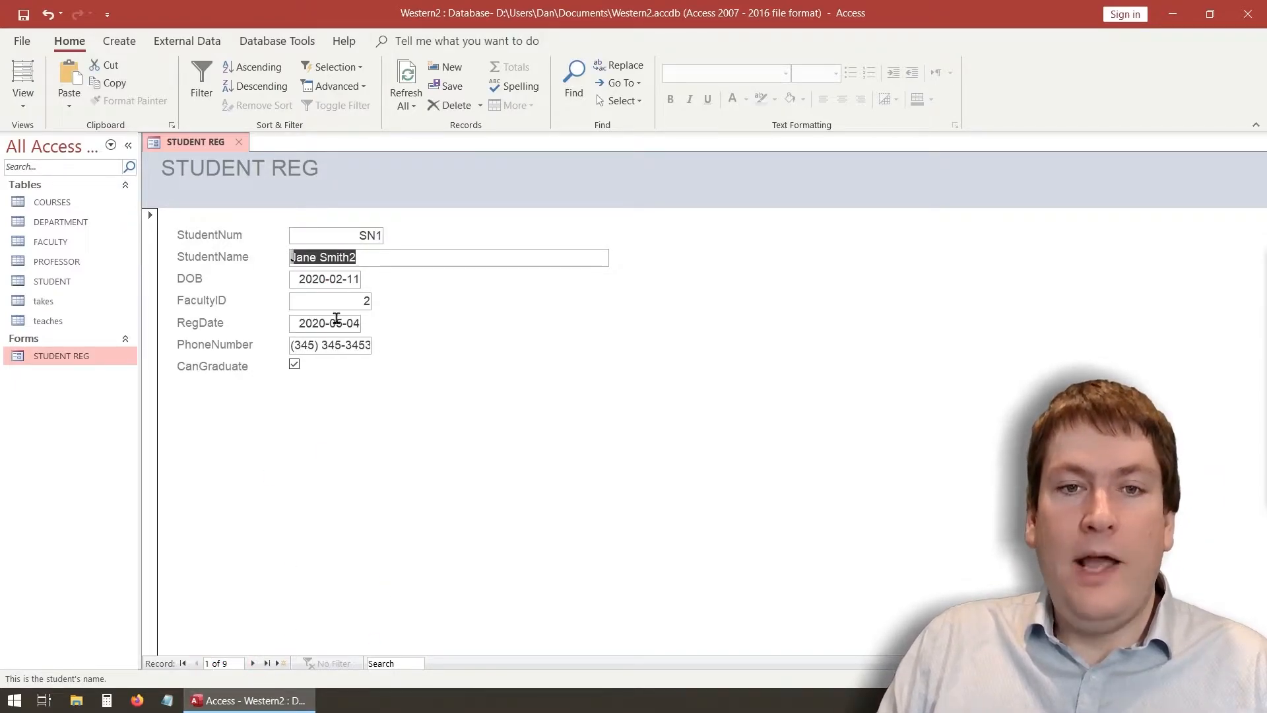
click(373, 255)
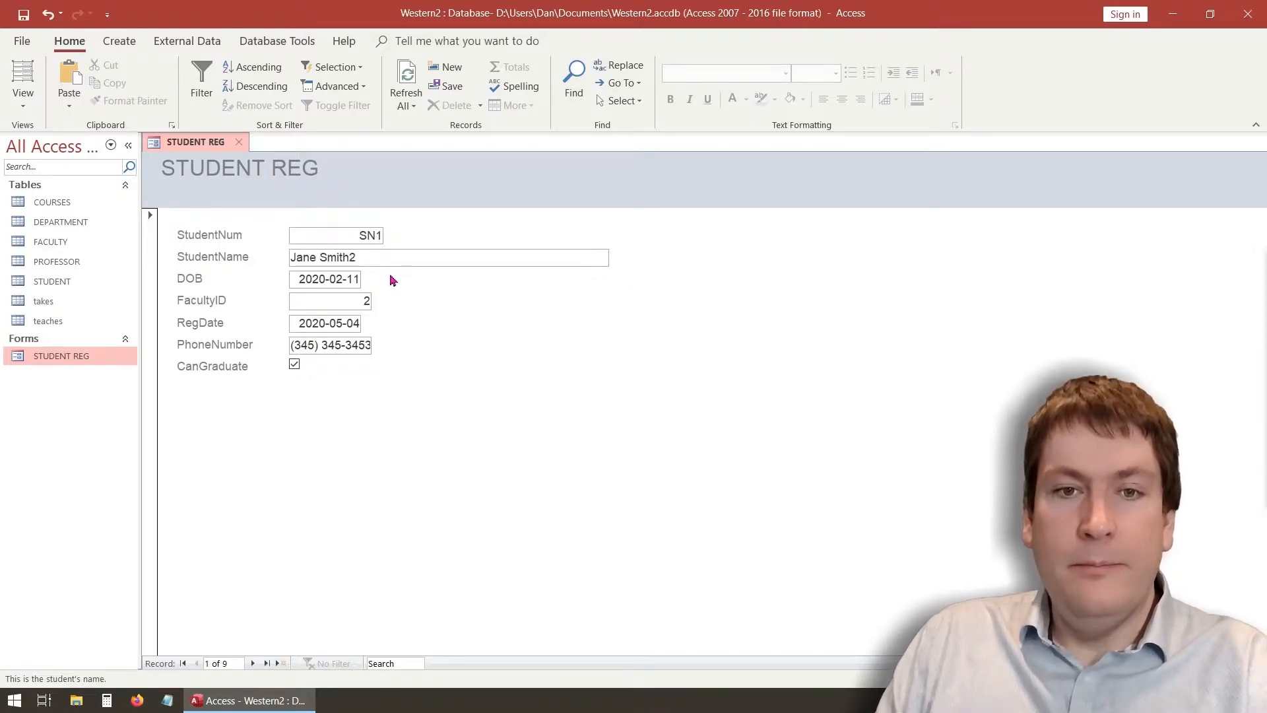
right_click(200, 149)
click(215, 160)
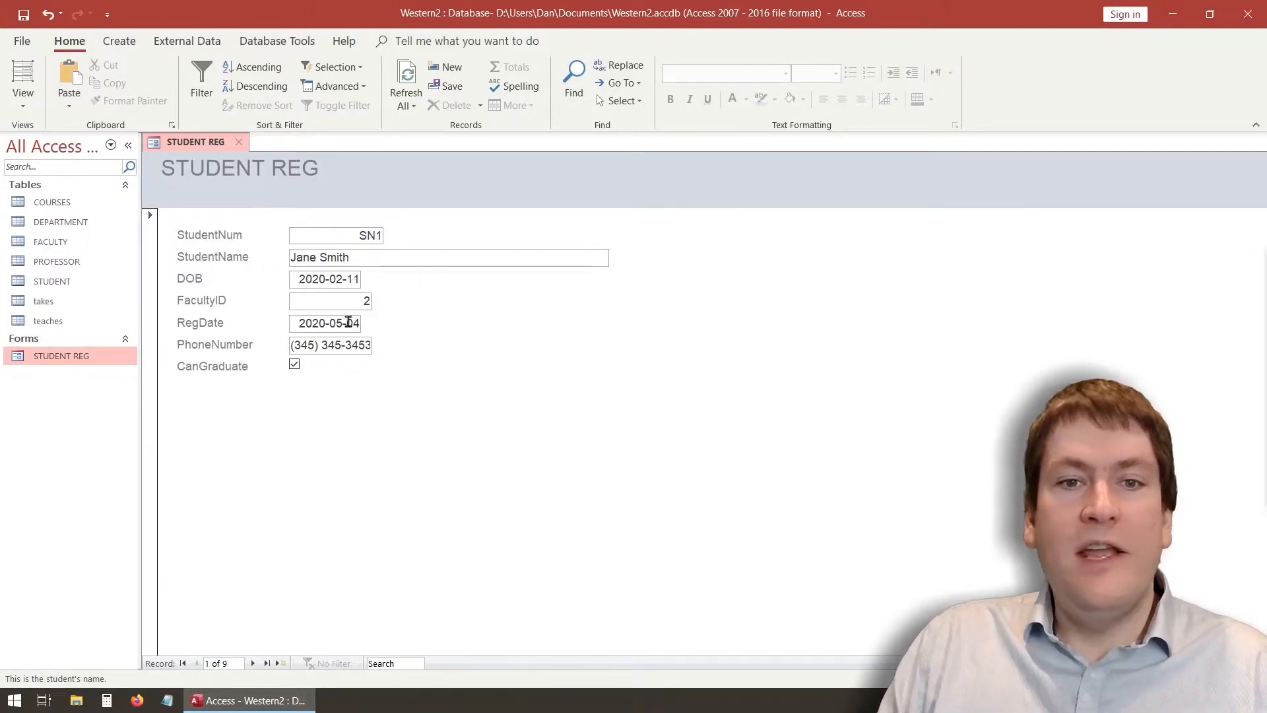
right_click(208, 146)
click(242, 157)
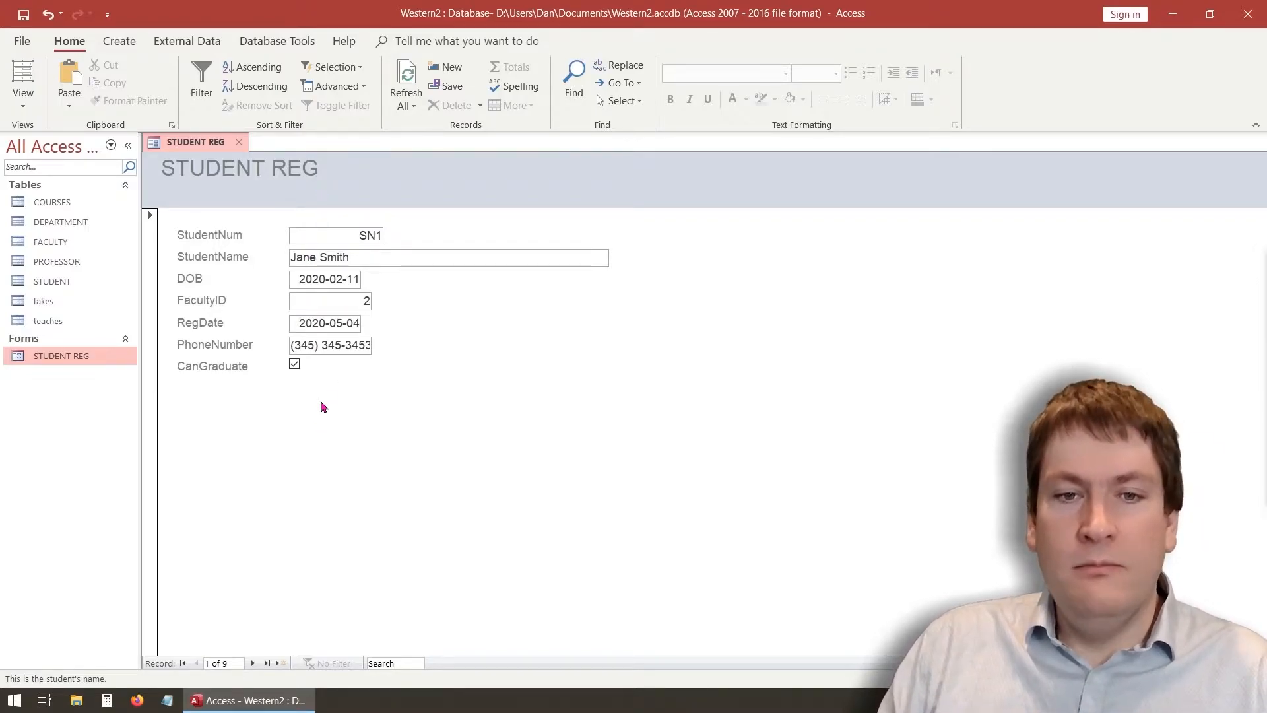
Try selecting the FacultyID and auto-numbered StudentNum values, then open the View choices
double_click(317, 303)
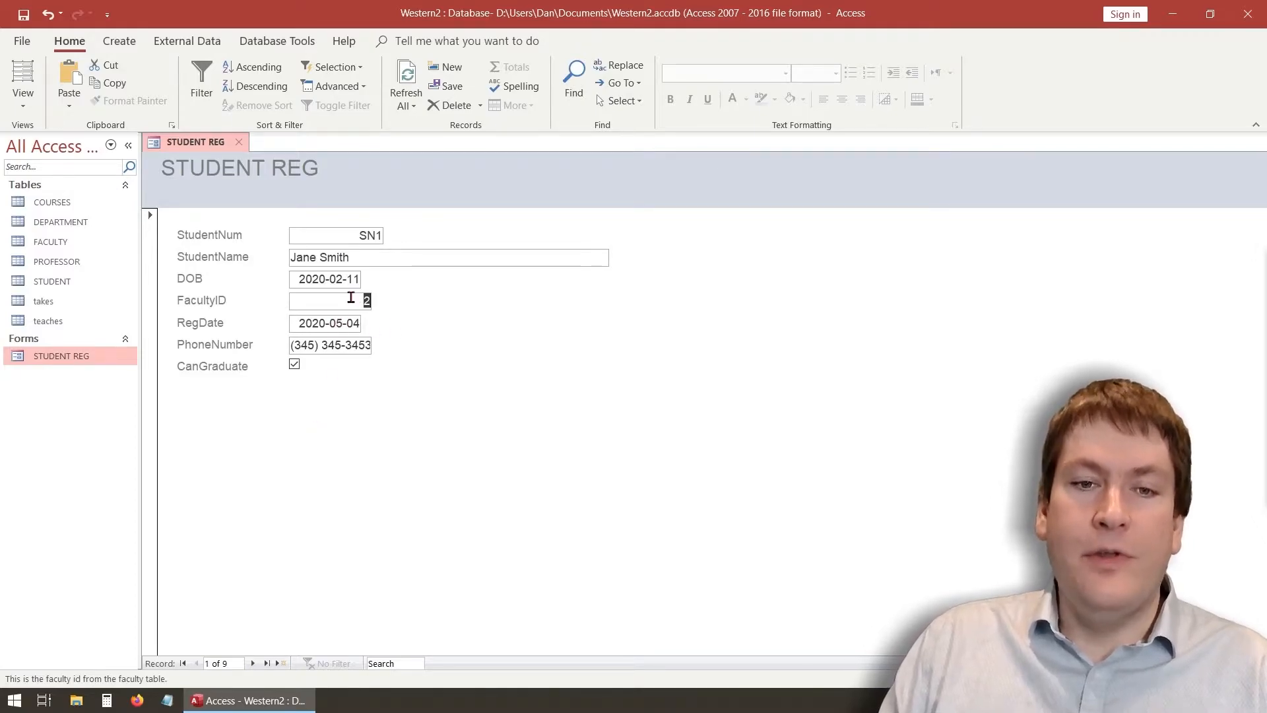
click(359, 254)
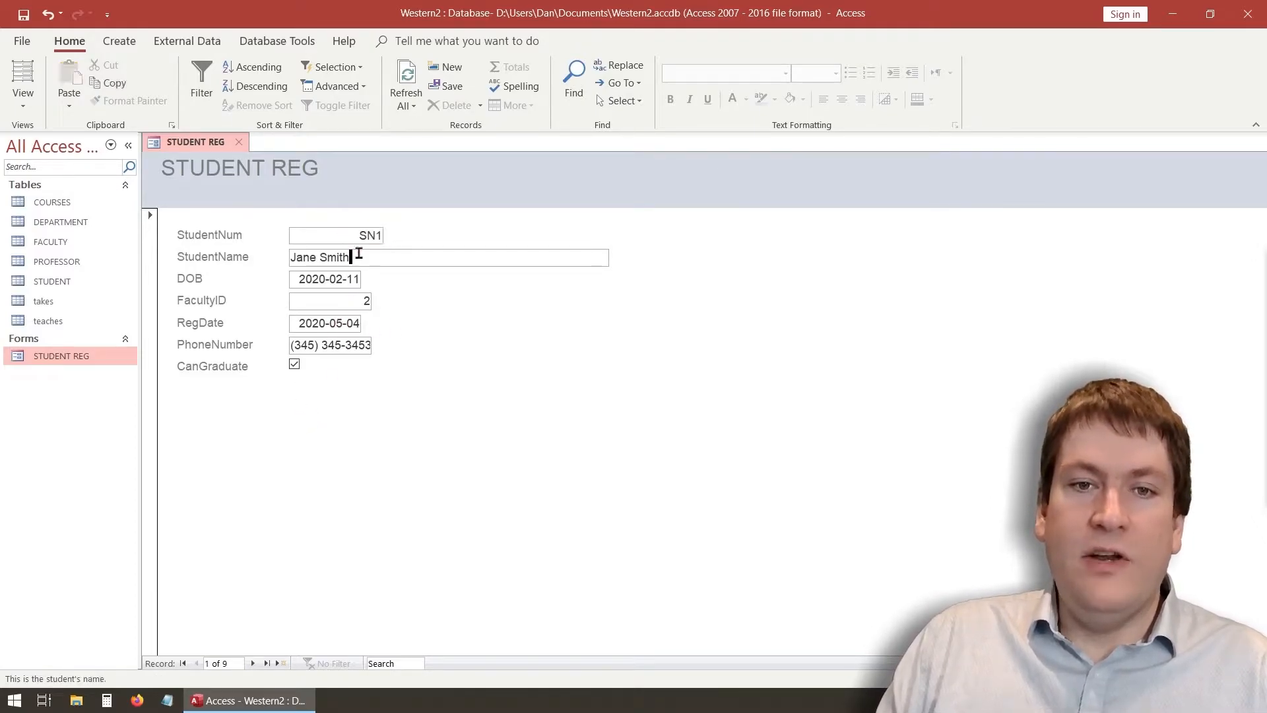
double_click(378, 235)
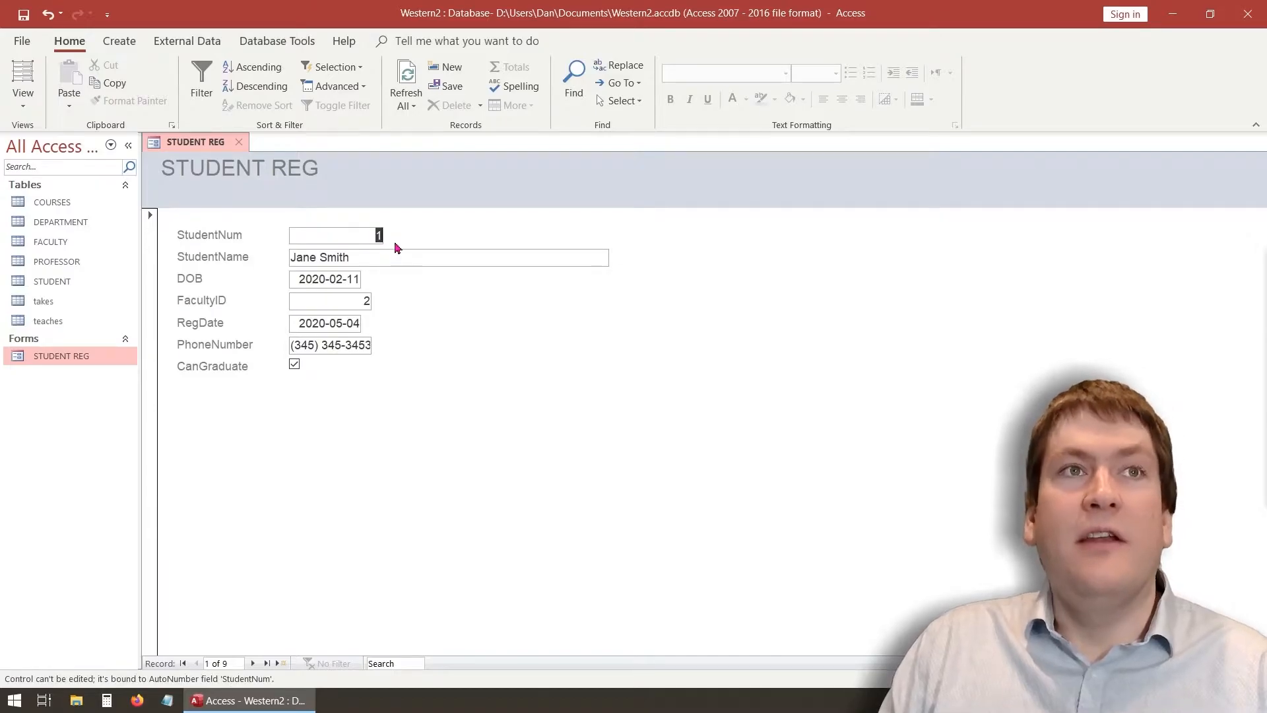
click(380, 258)
double_click(378, 234)
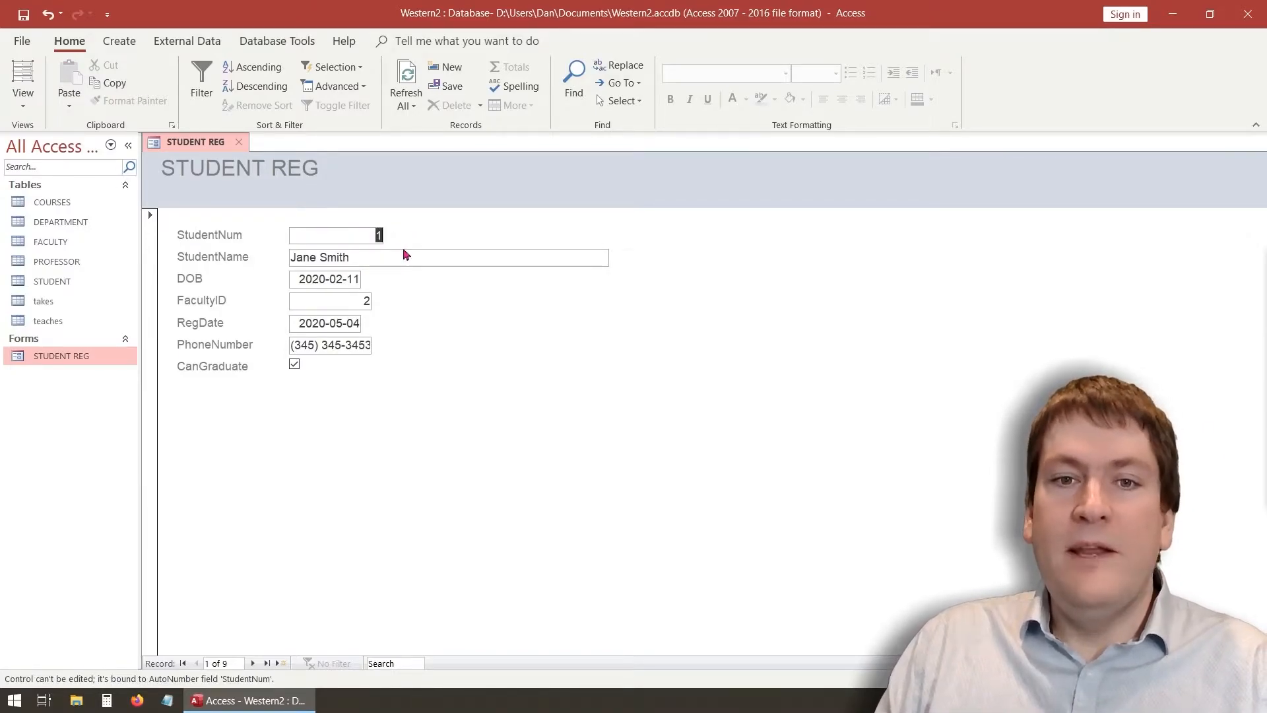
click(377, 257)
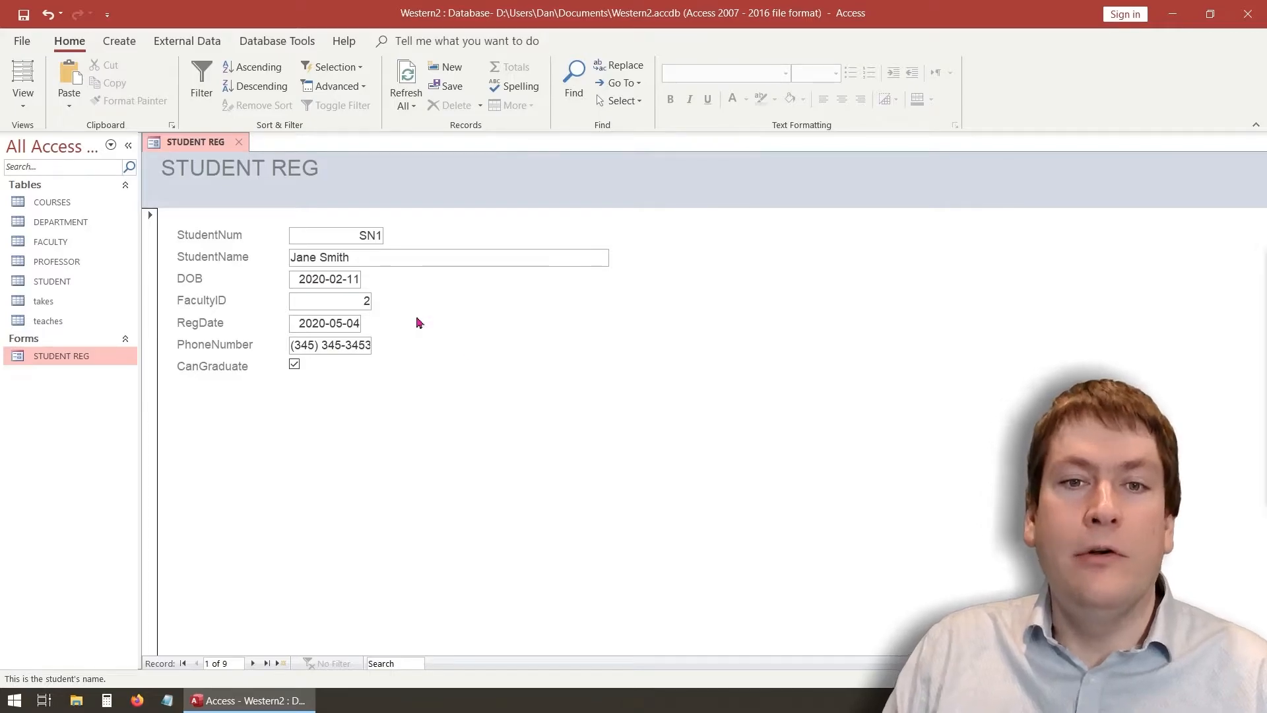
click(9, 106)
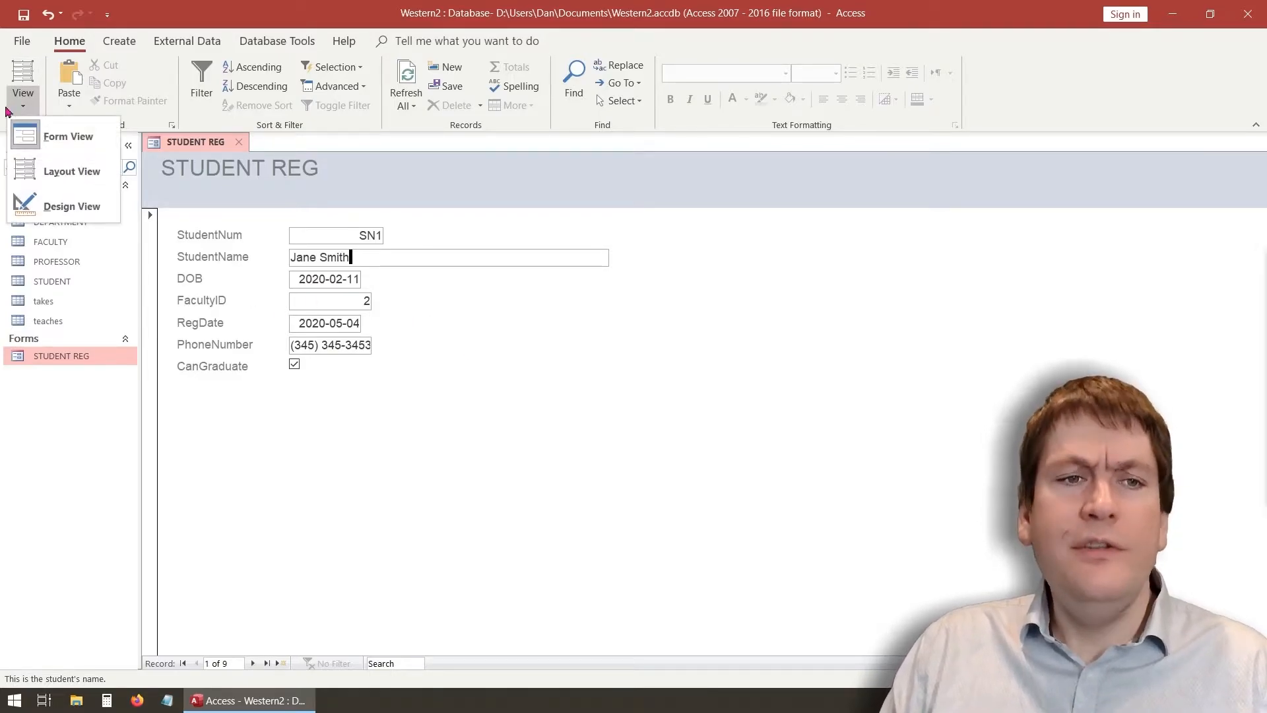
In Design view, edit the StudentName label, rename DOB to Date of Birth, and FacultyID to Faculty
click(73, 209)
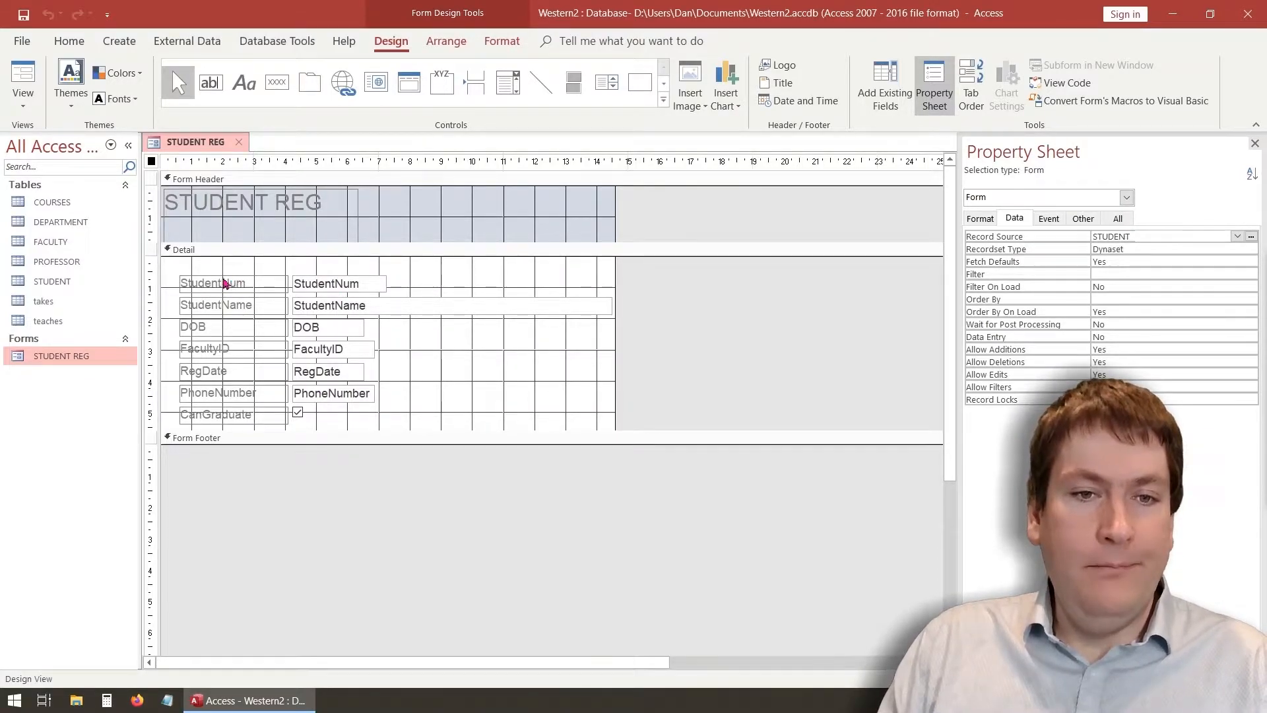
click(224, 290)
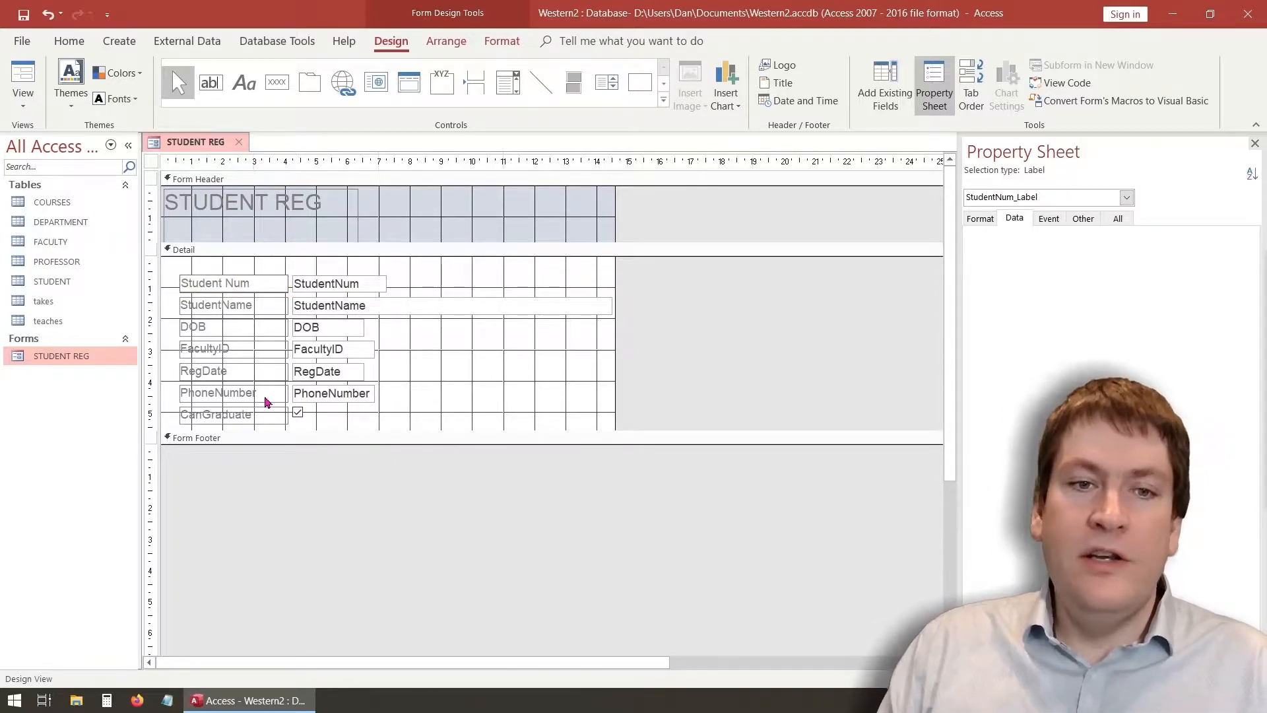
click(217, 306)
click(218, 306)
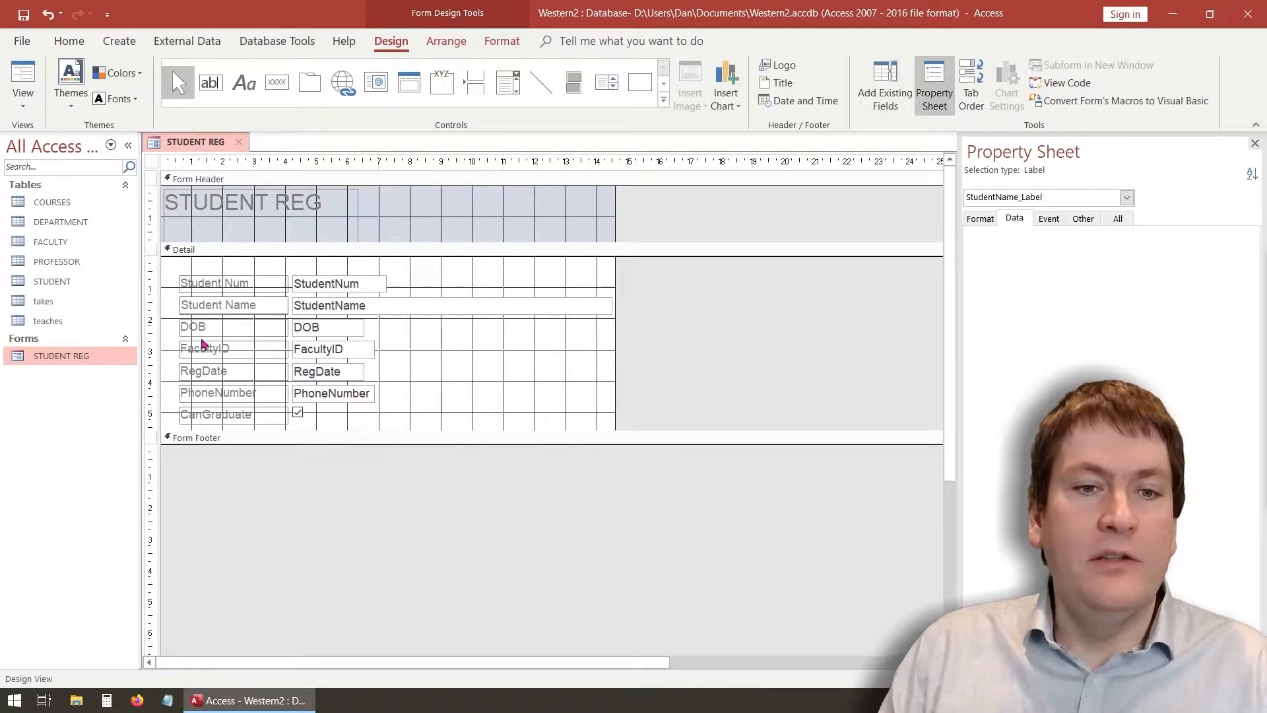
click(207, 327)
drag(206, 326, 183, 327)
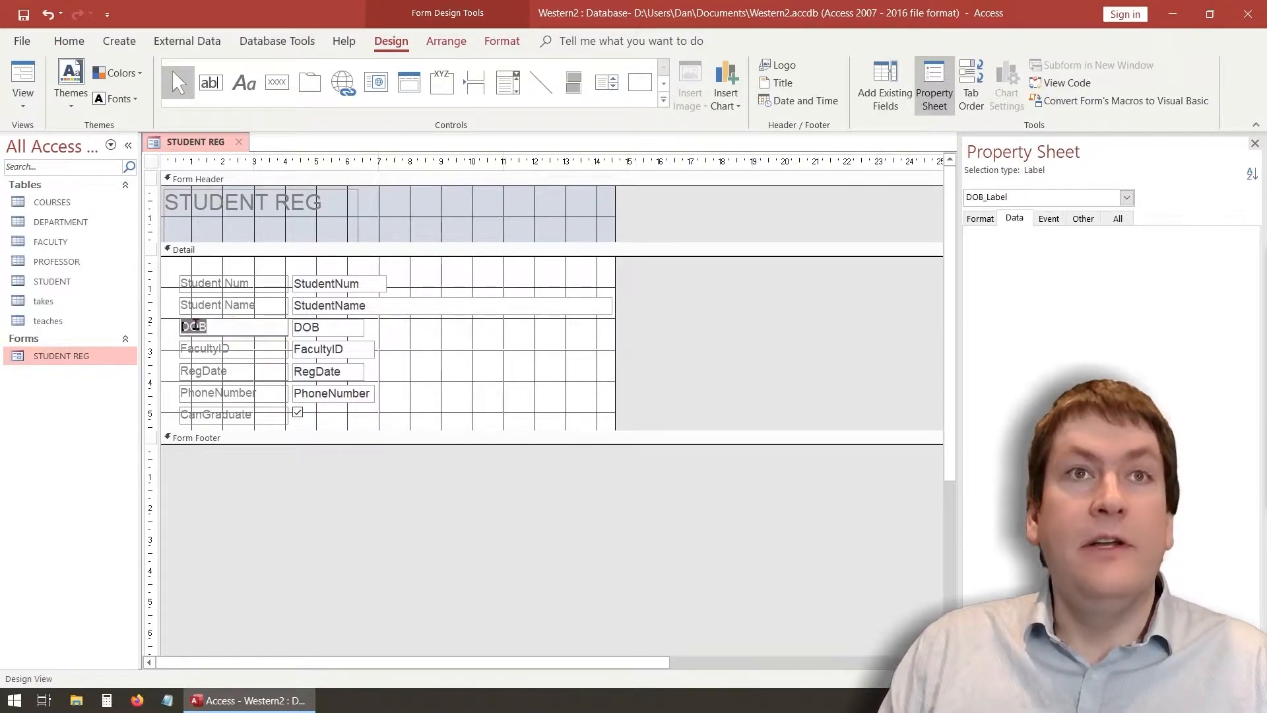
text(D)
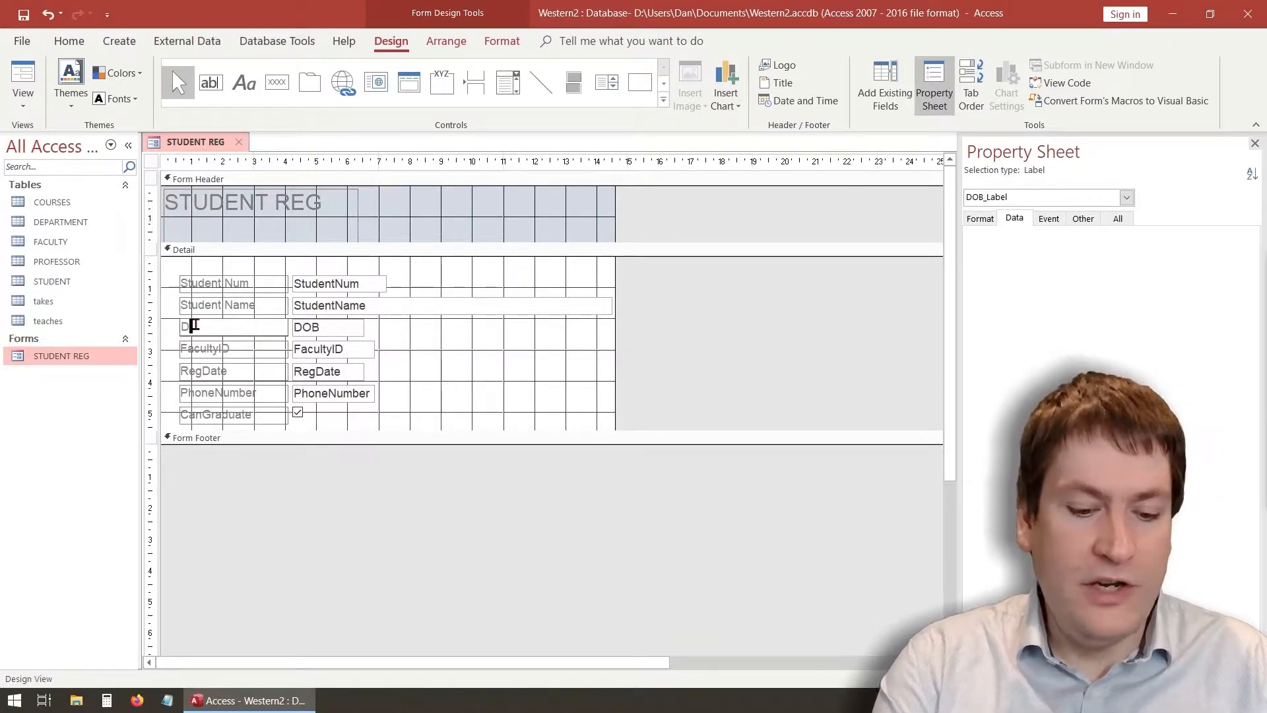
text(ate of Birt)
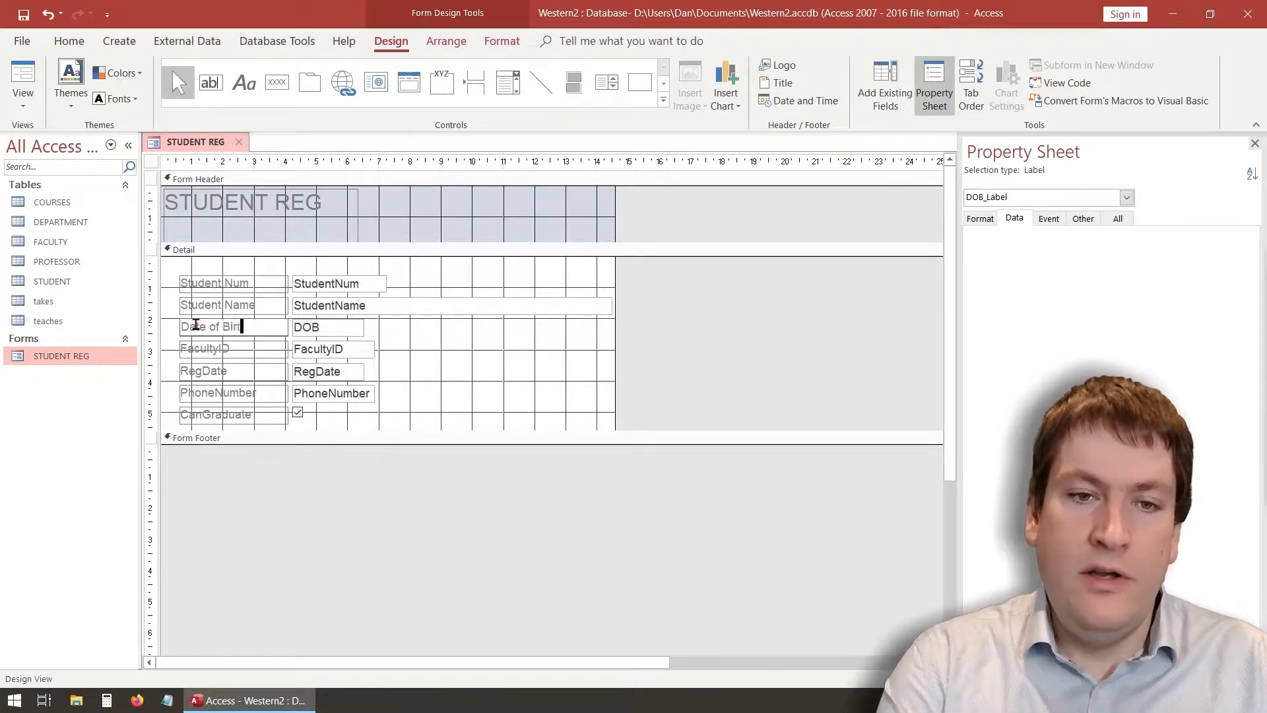
text(h)
click(220, 351)
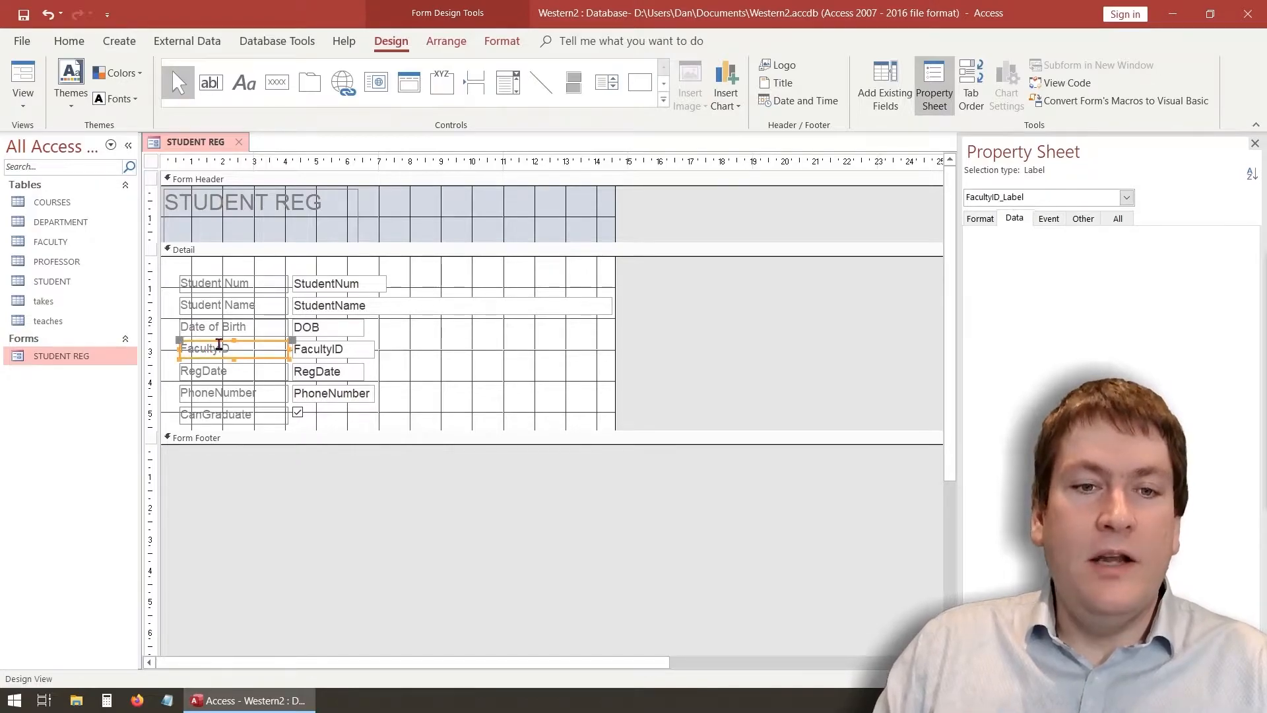
click(251, 351)
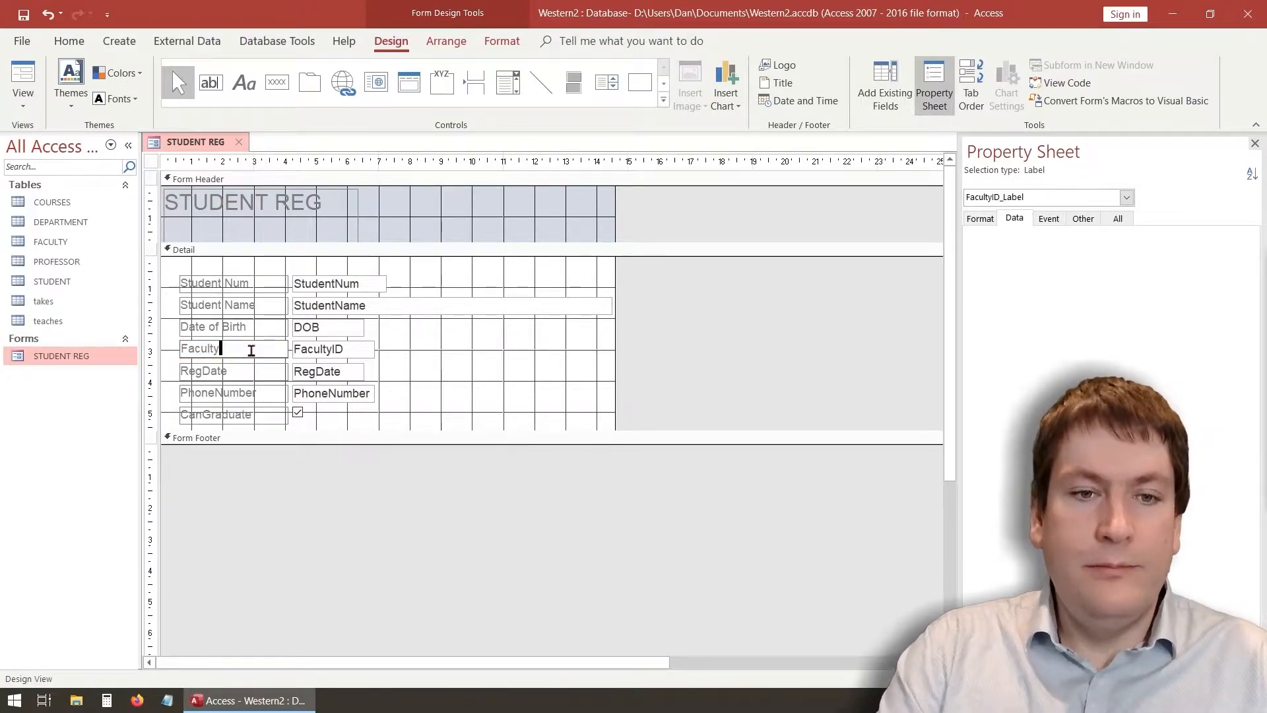
Relabel RegDate, PhoneNumber and CanGraduate as Registration Date, Phone Number and Can Graduate
click(223, 371)
click(223, 371)
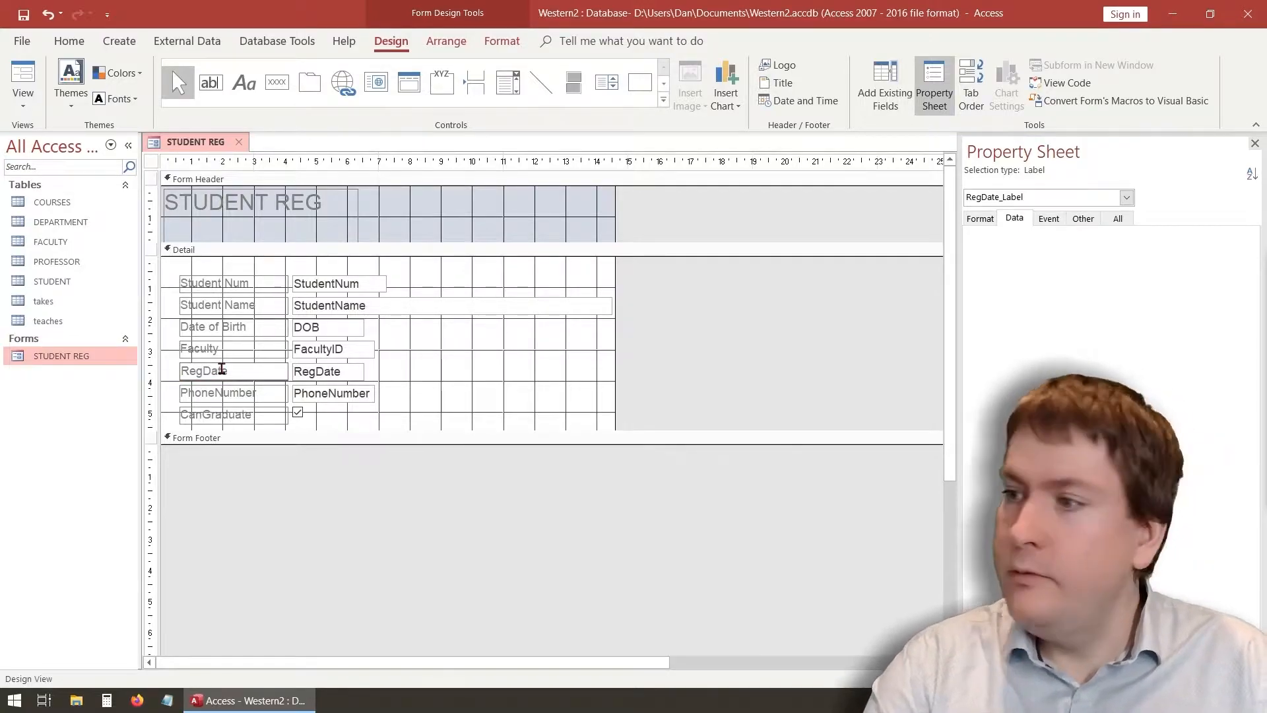
text(istration)
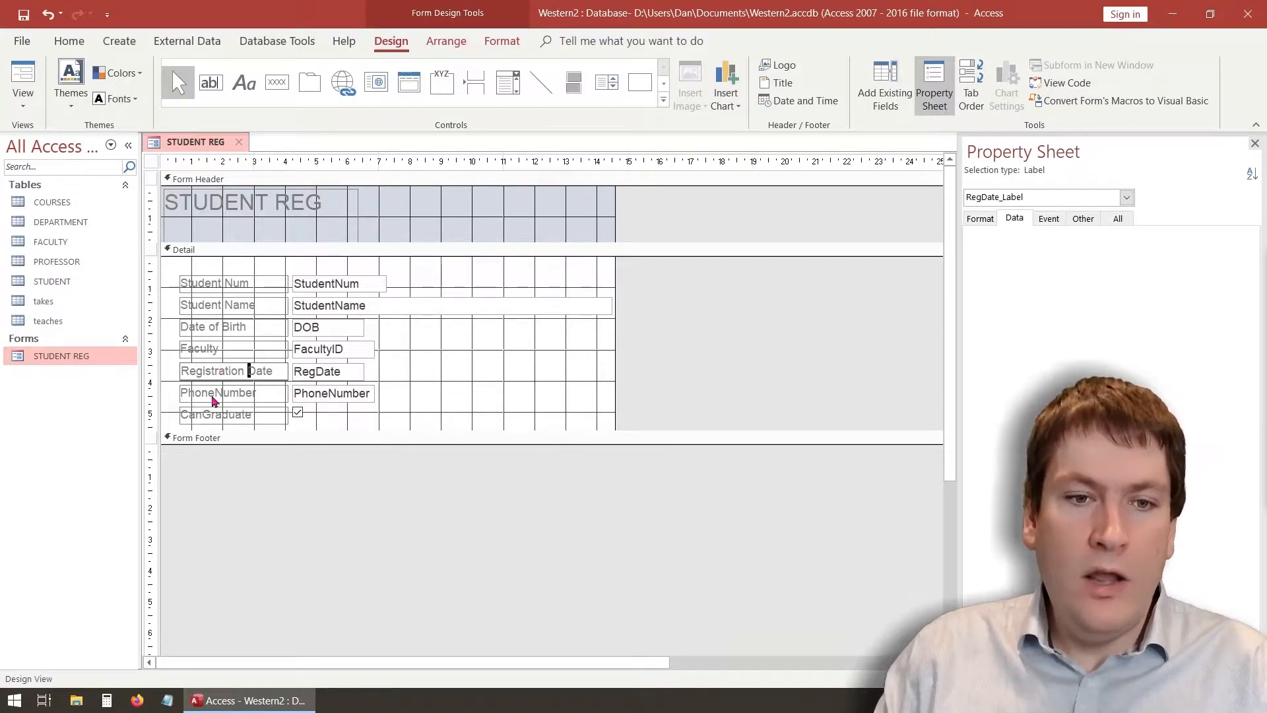
click(225, 395)
click(217, 393)
click(204, 415)
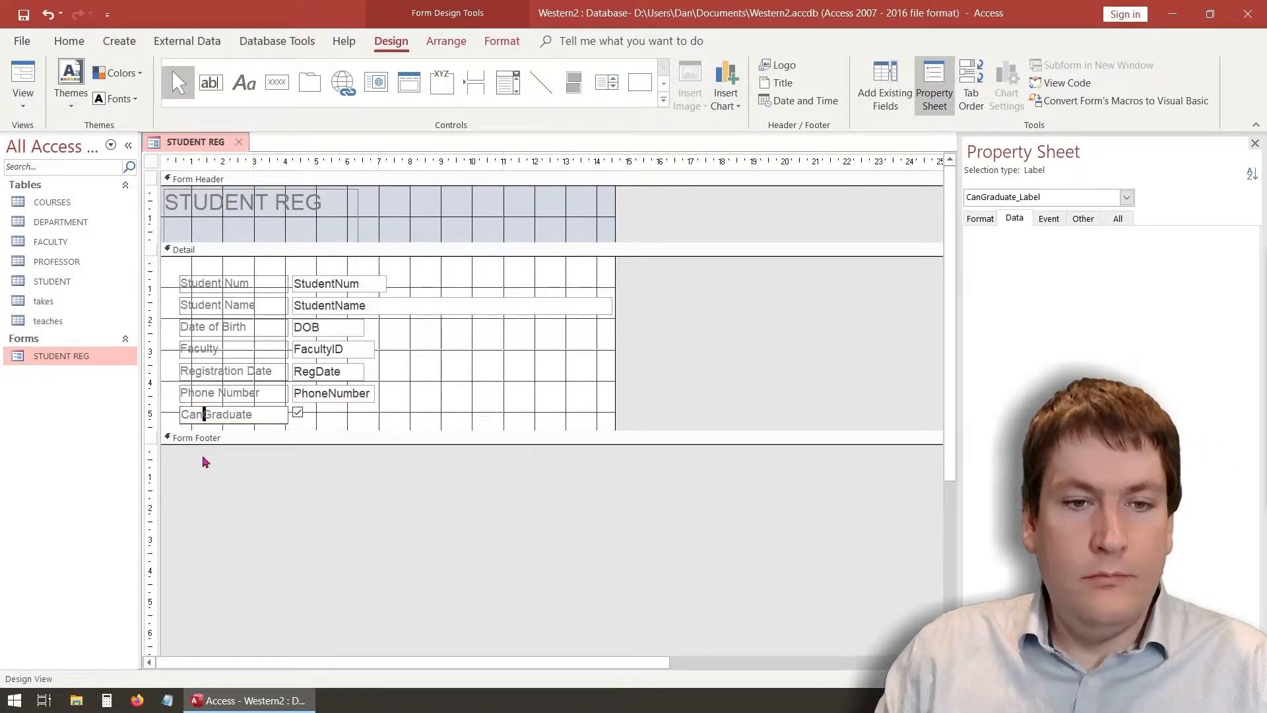
click(425, 414)
Change the header title text from STUDENT REG to Student Registration
click(328, 236)
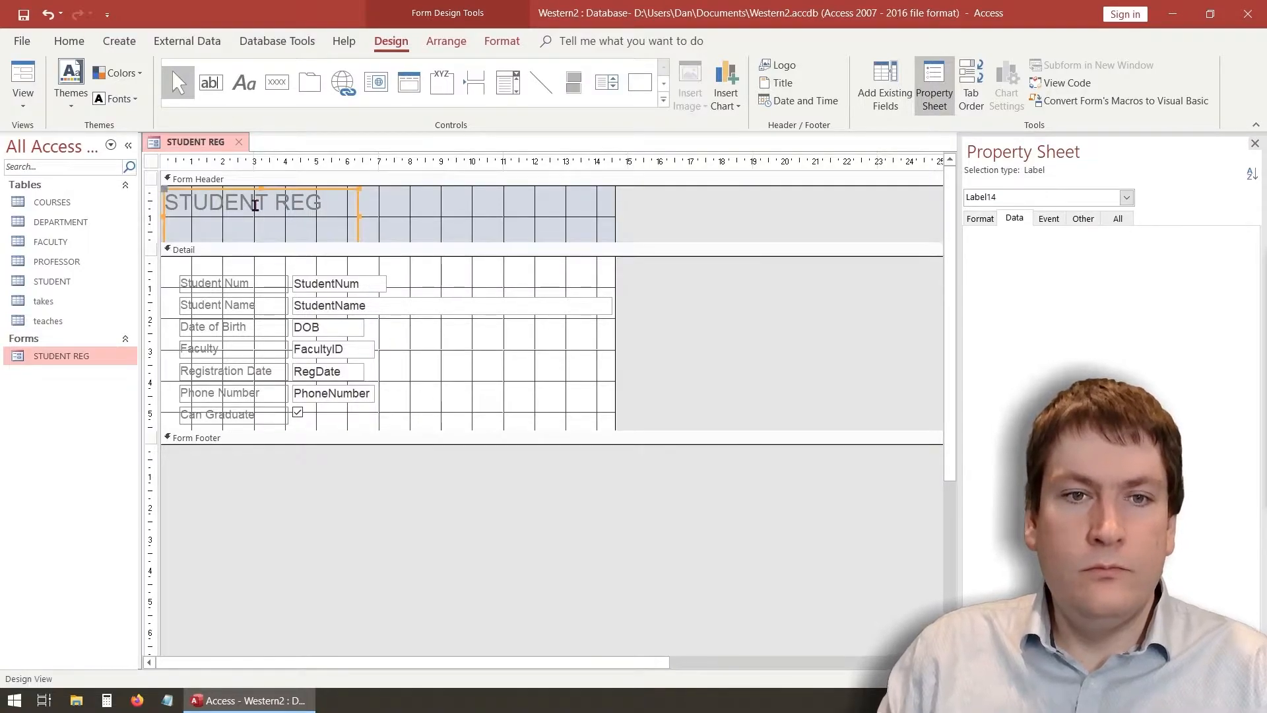
click(322, 202)
drag(322, 202, 165, 202)
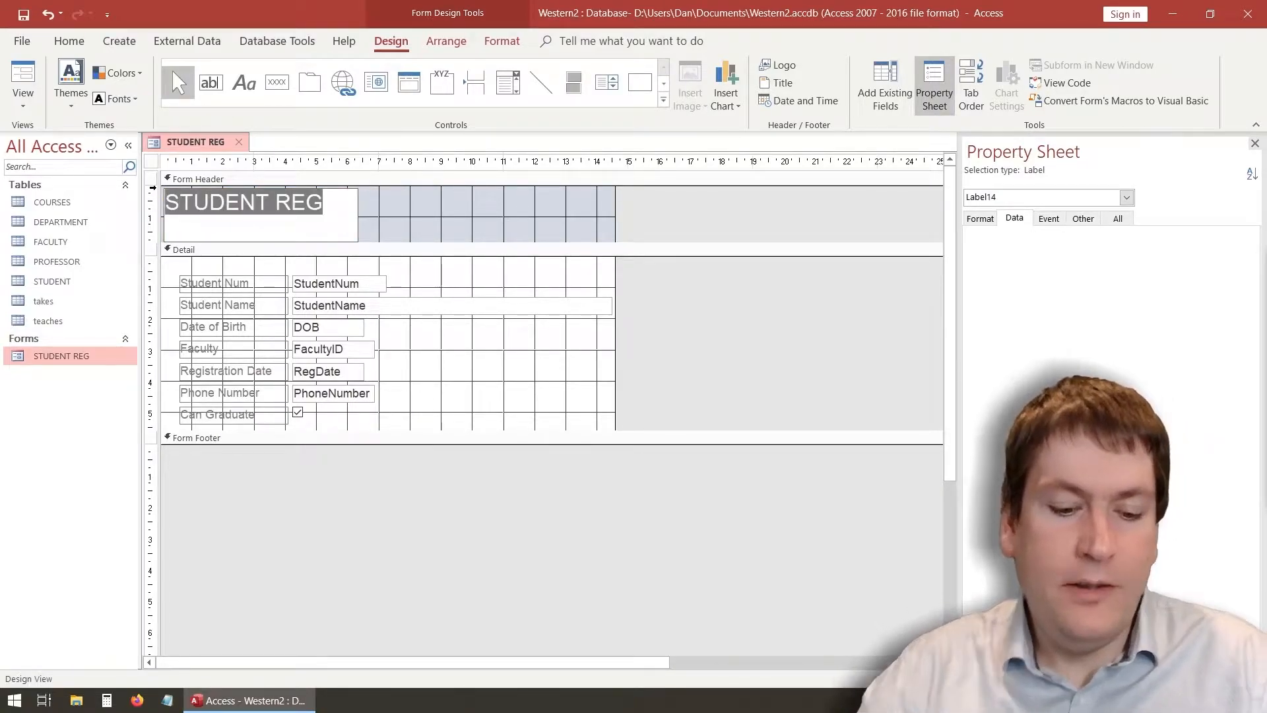
text(Studen)
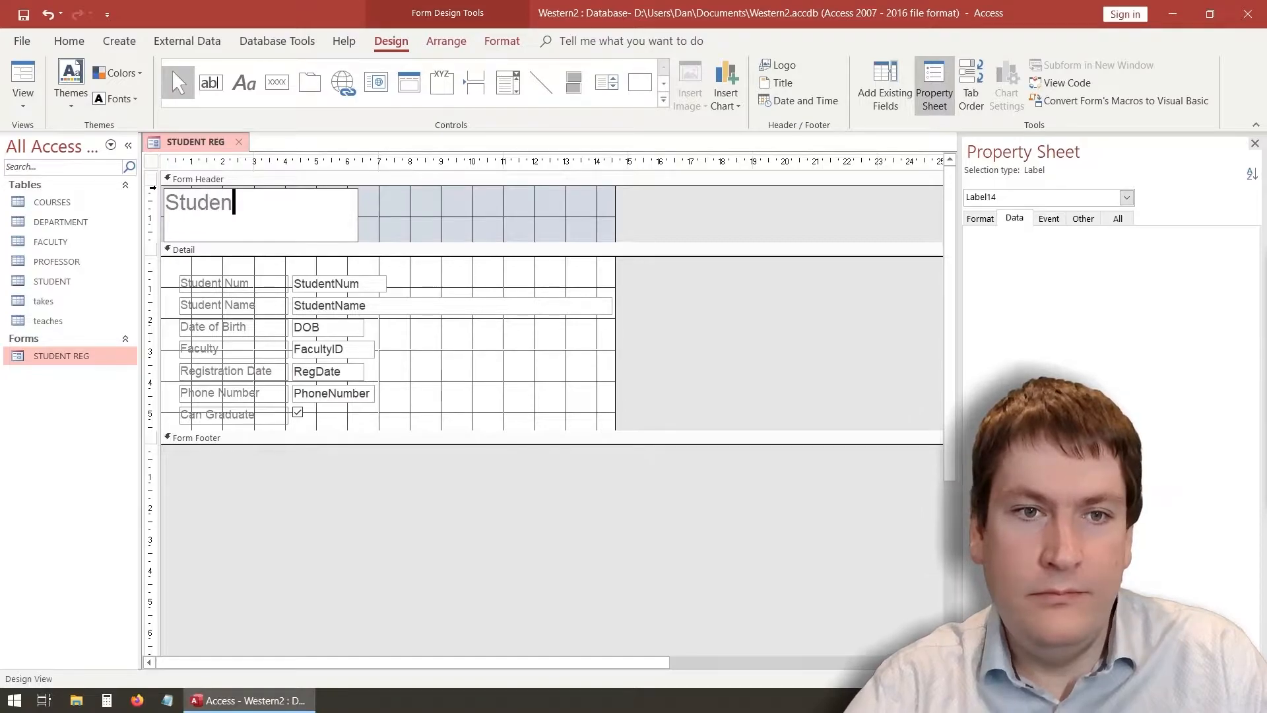
text(t Registra)
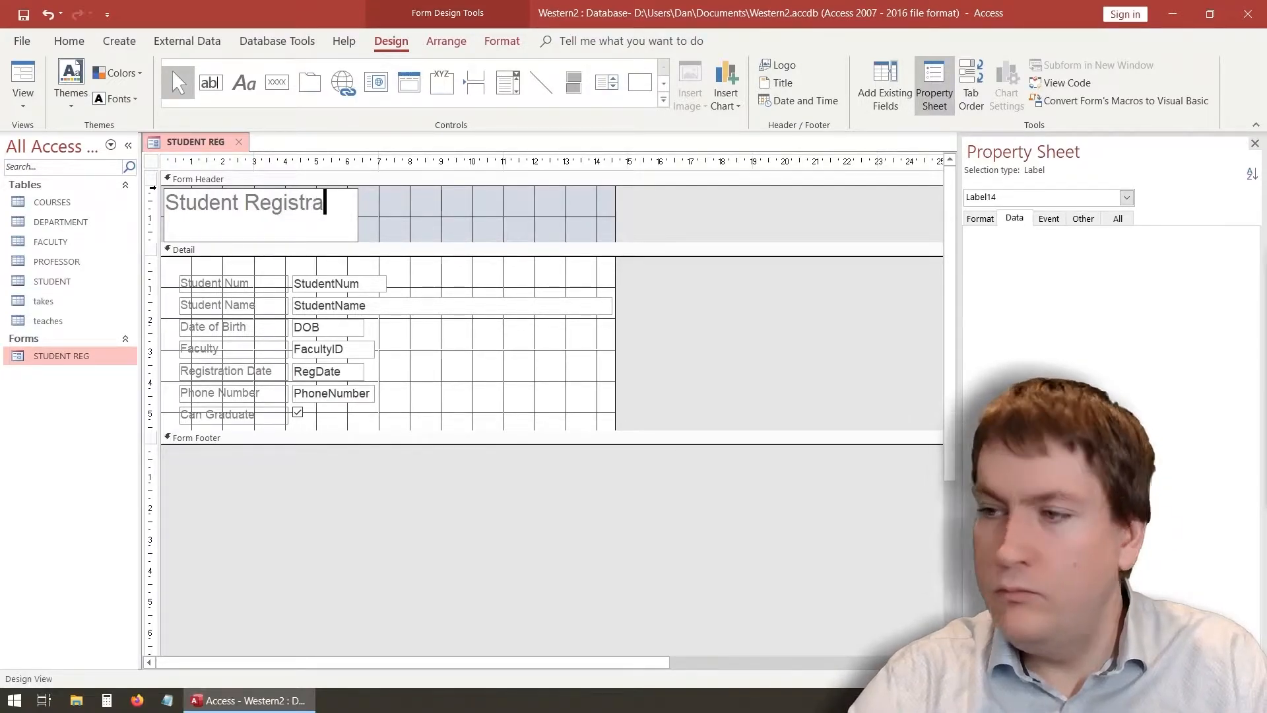
text(tion)
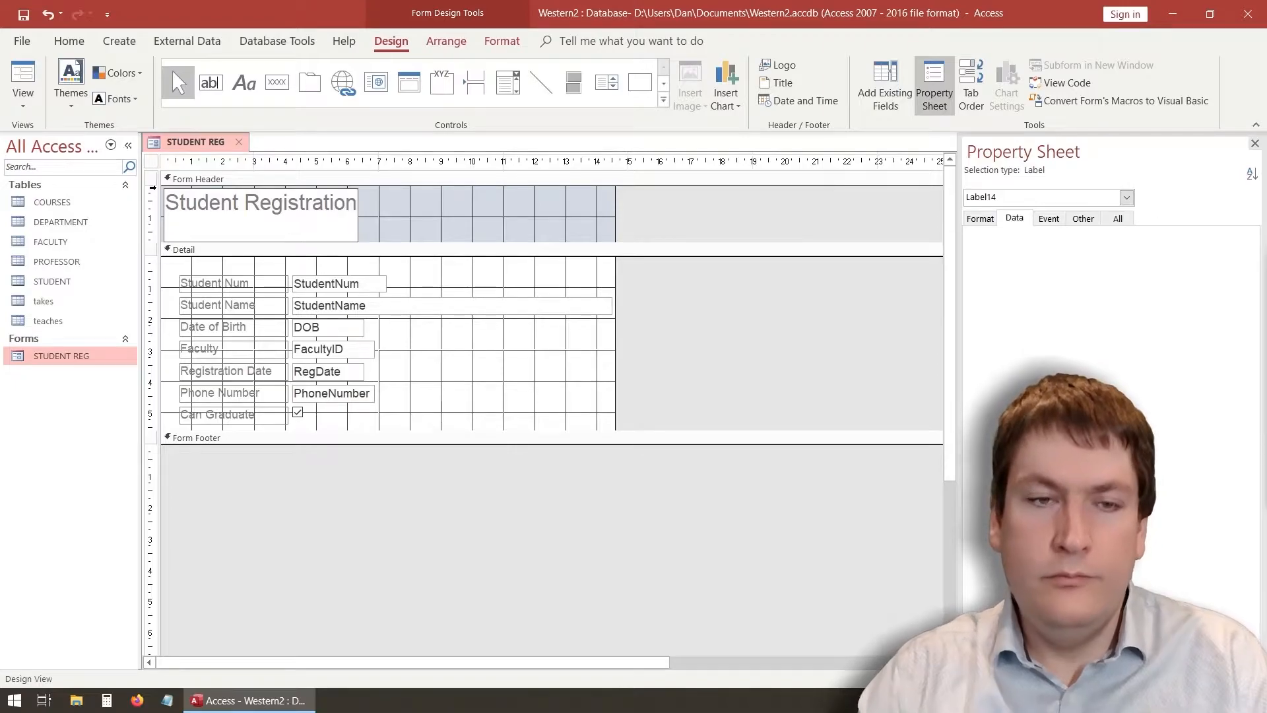
click(388, 209)
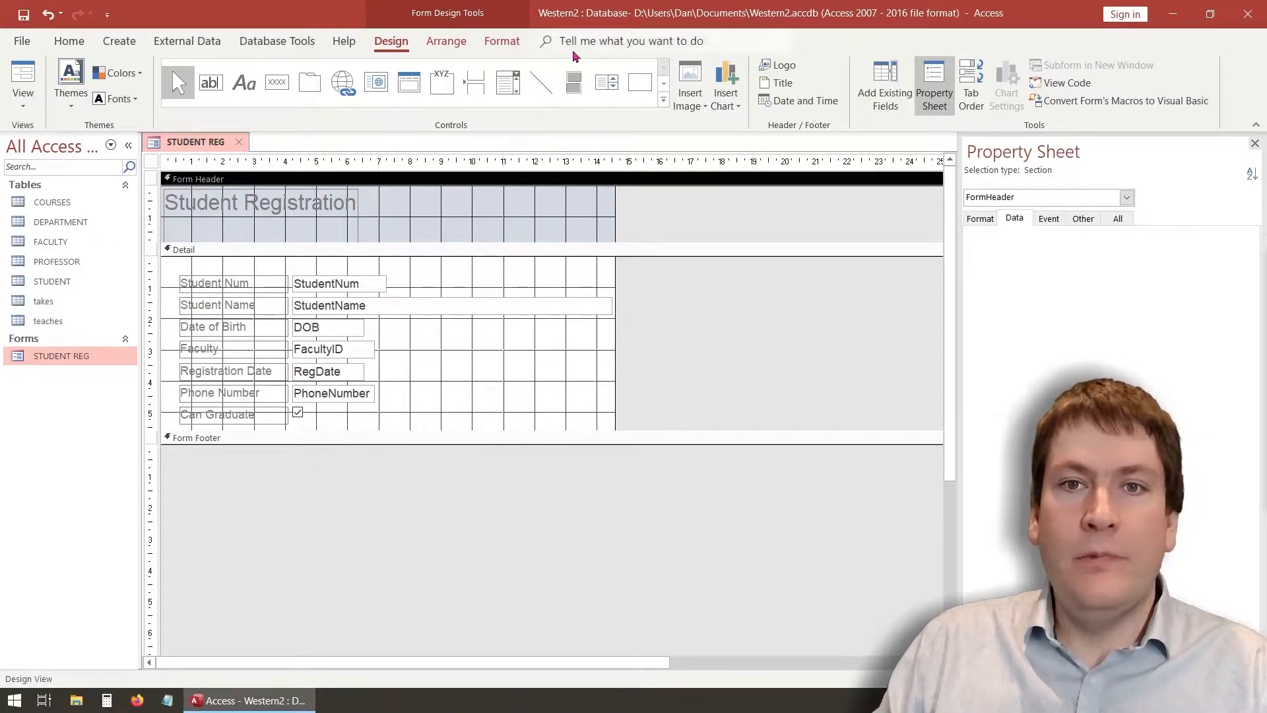
Make the Student Registration title purple and bold
click(512, 48)
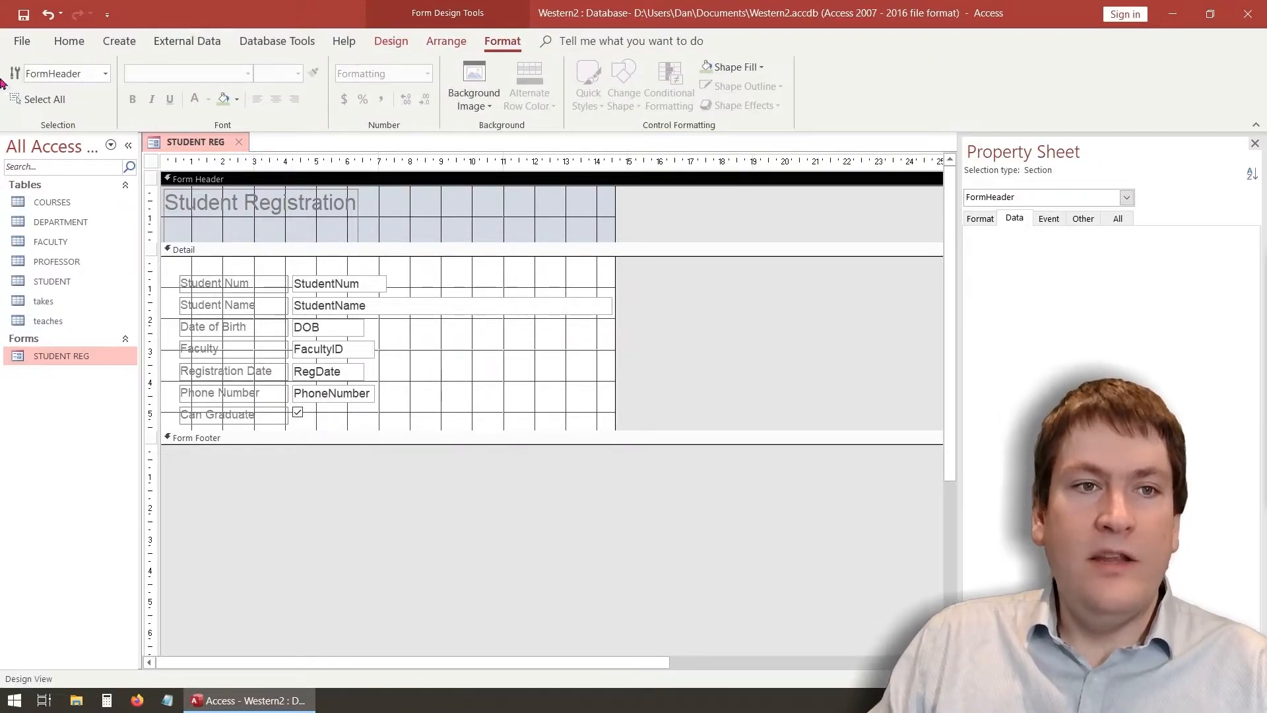
click(269, 205)
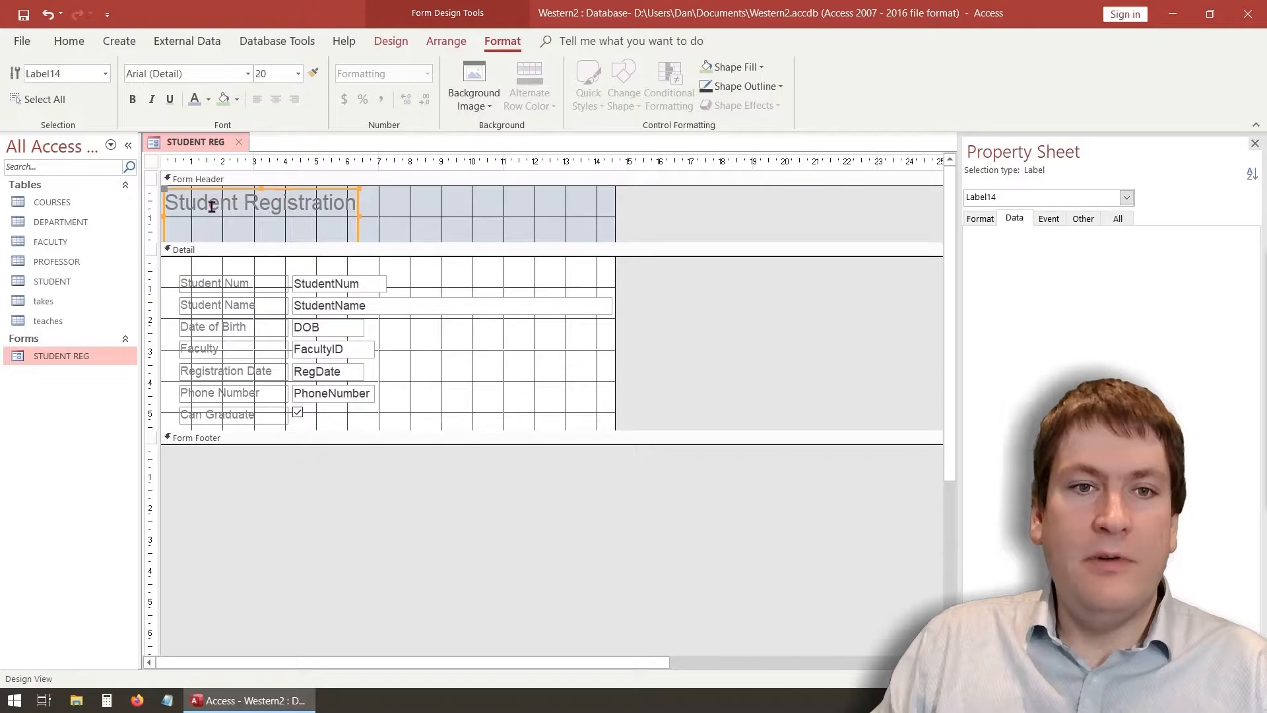
click(211, 207)
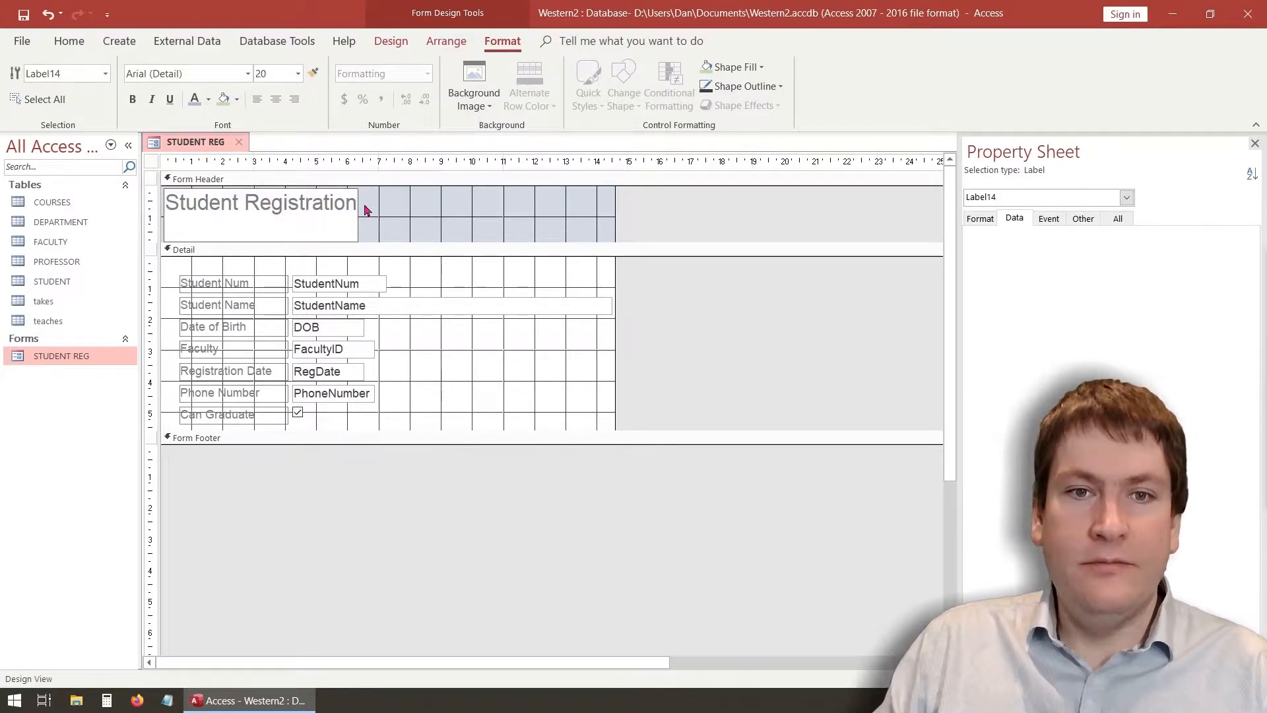
drag(357, 202, 135, 185)
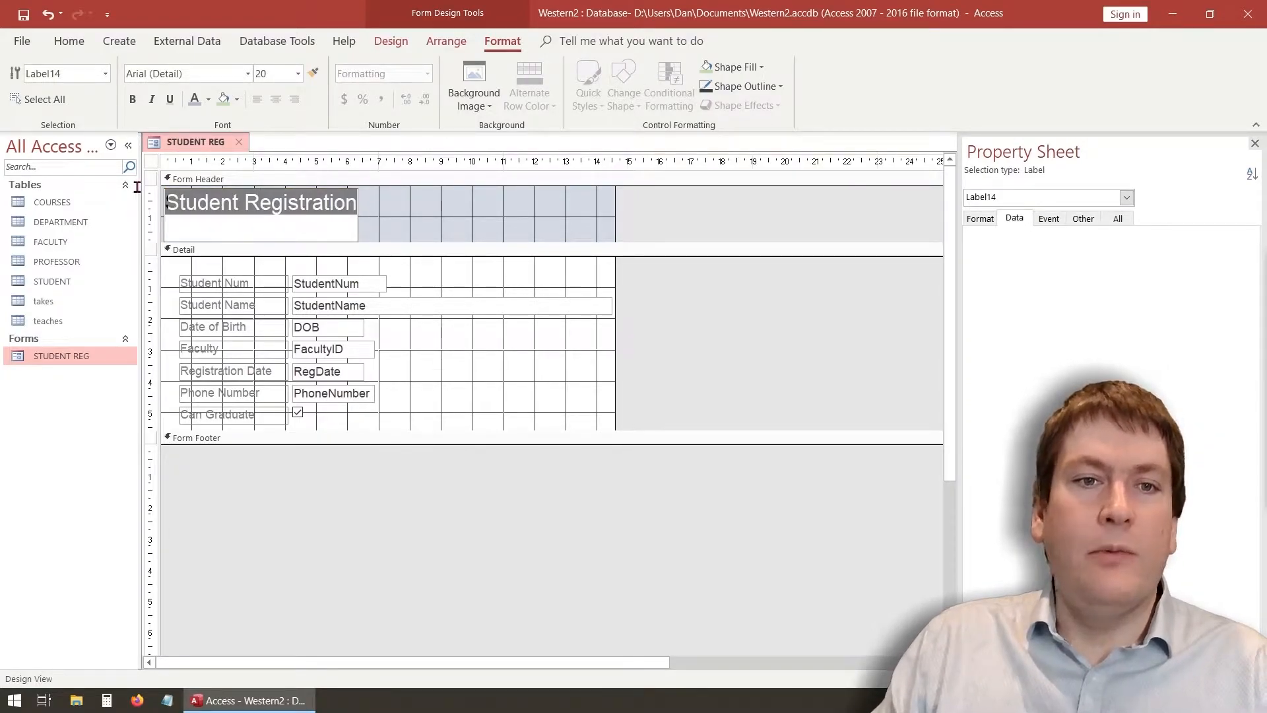
click(208, 99)
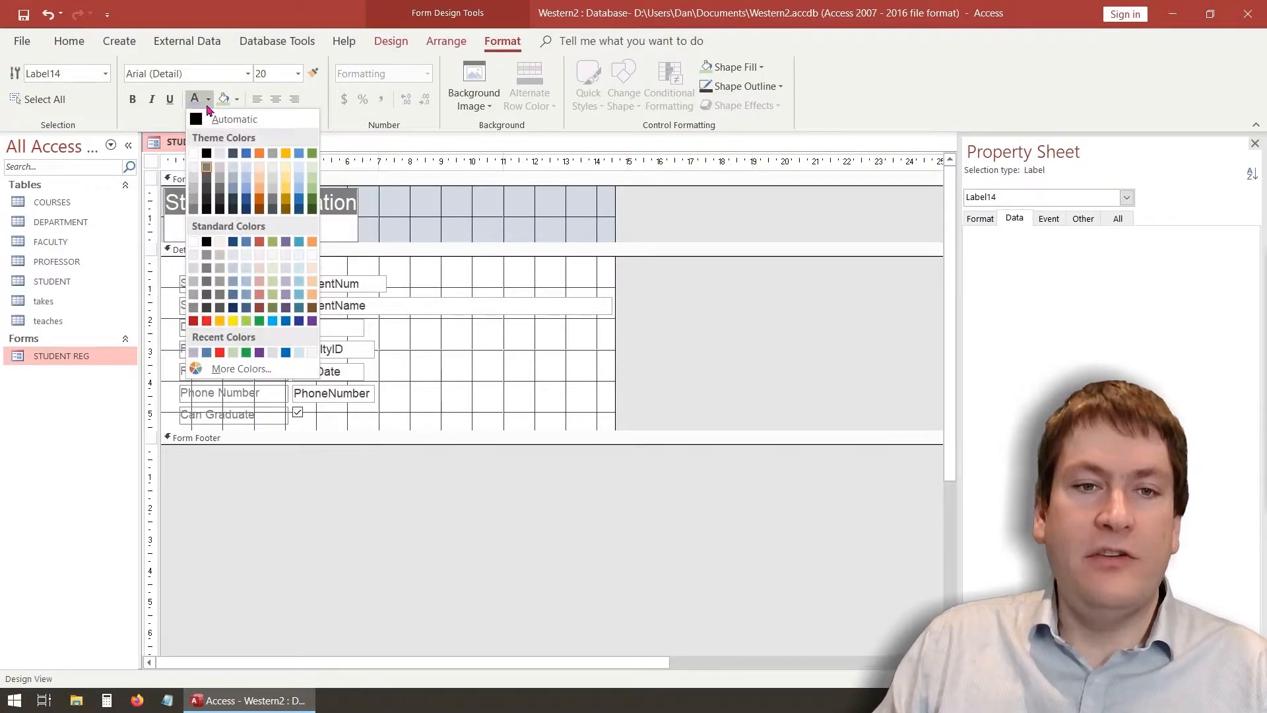
click(312, 321)
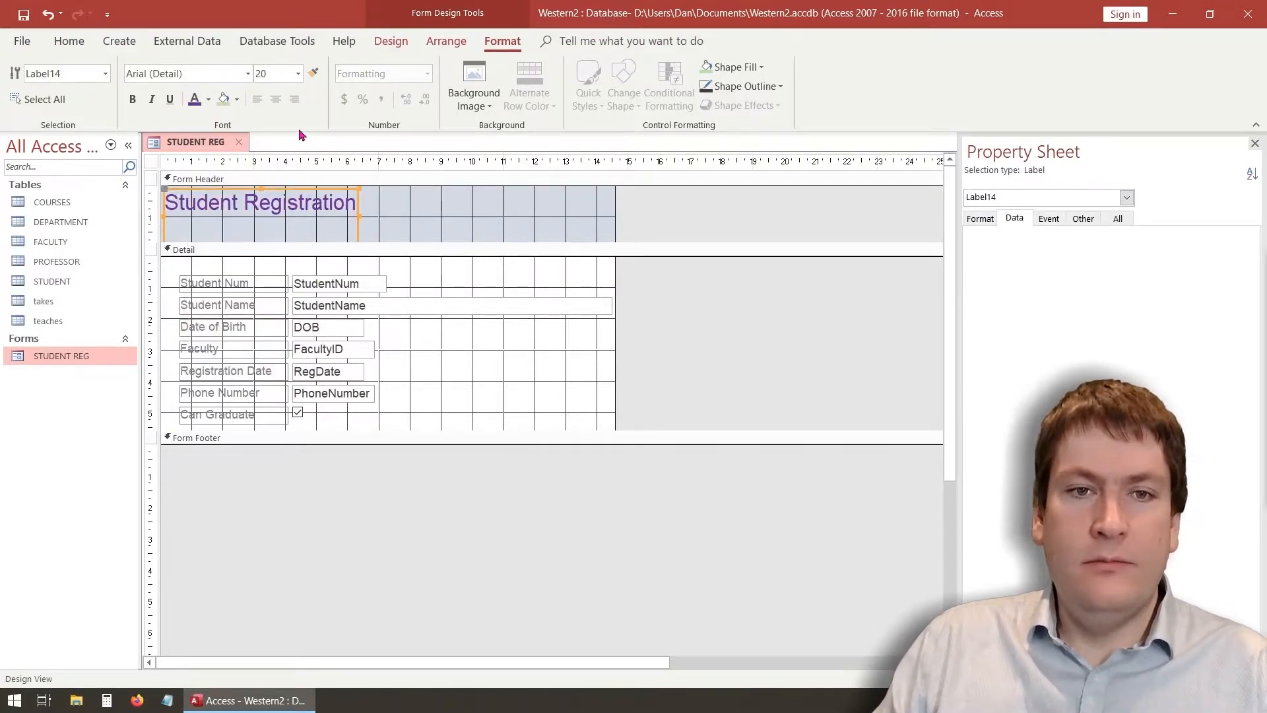
click(221, 205)
drag(351, 203, 165, 205)
click(132, 99)
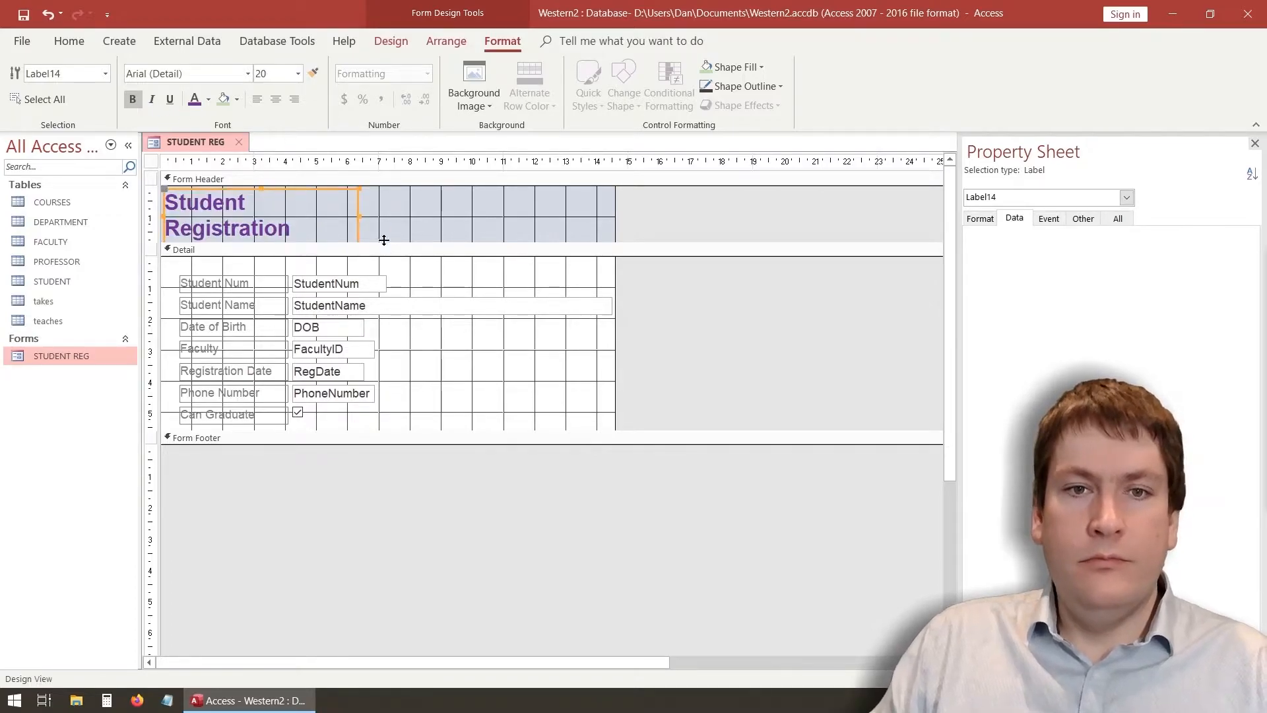
Set the title's font size to 28 and font to Broadway
click(276, 223)
drag(301, 239, 158, 175)
click(298, 74)
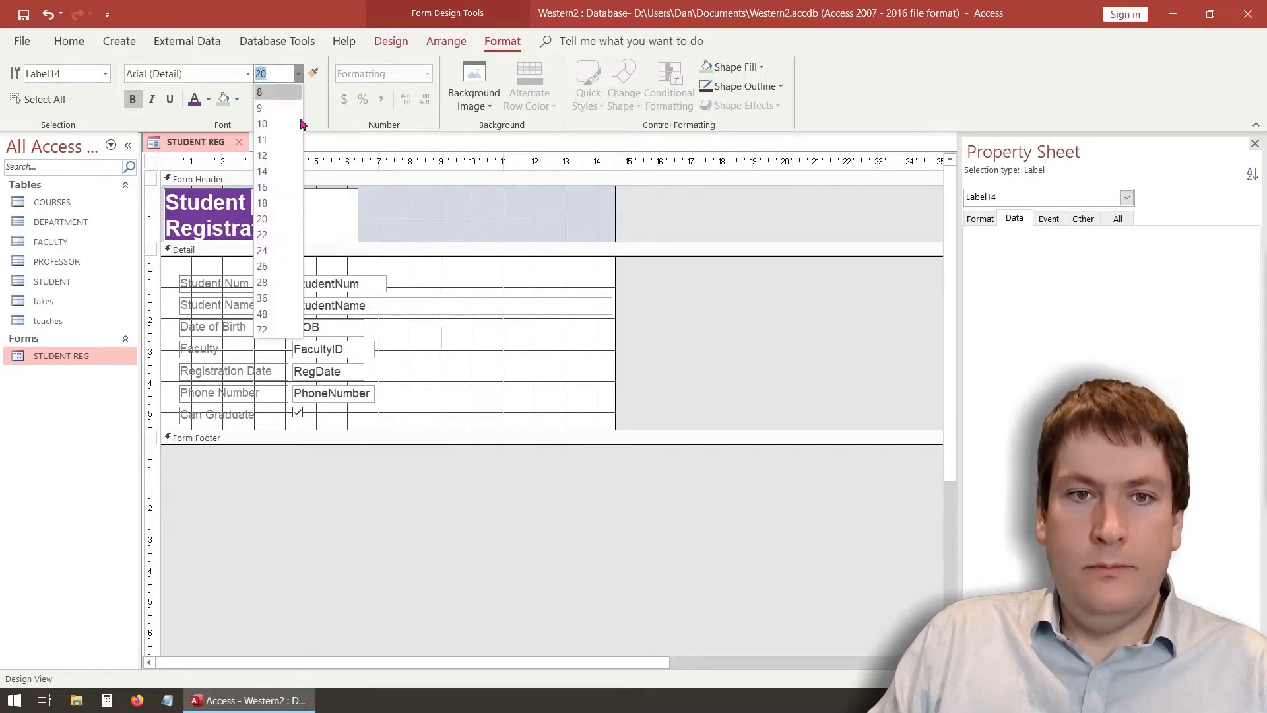
click(295, 278)
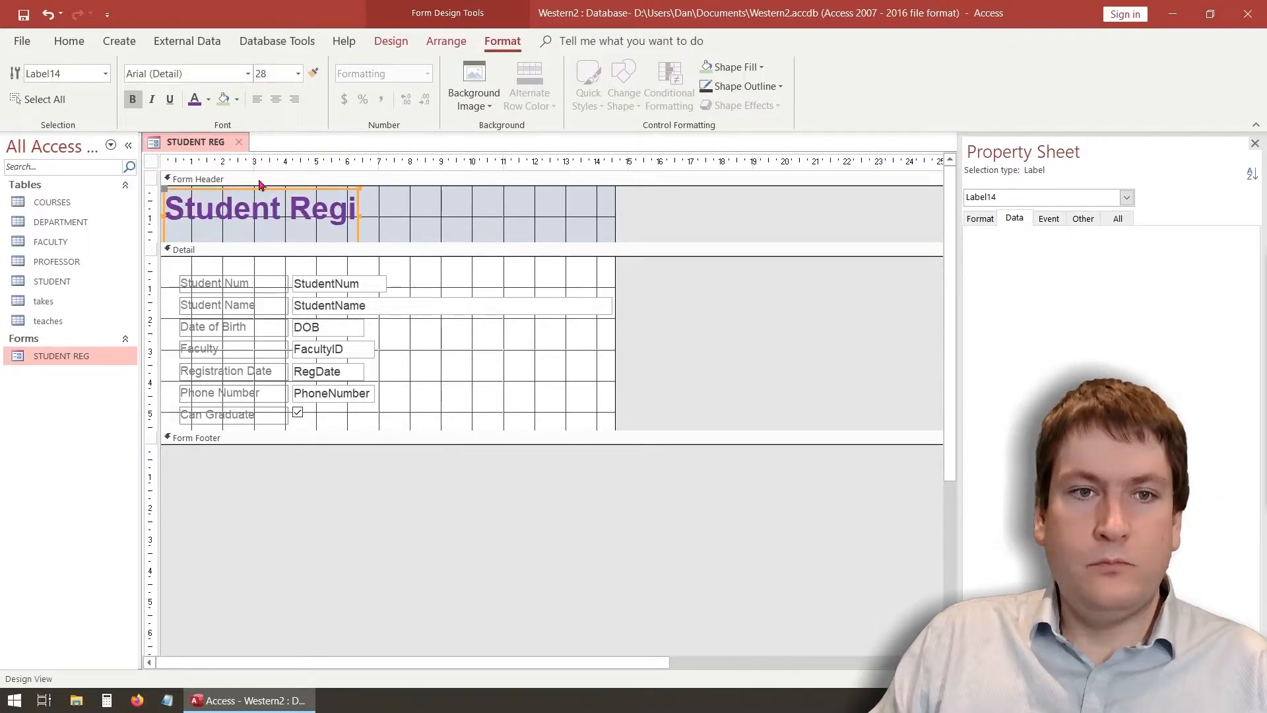
click(248, 73)
scroll(202, 254, down, 2)
scroll(201, 254, down, 5)
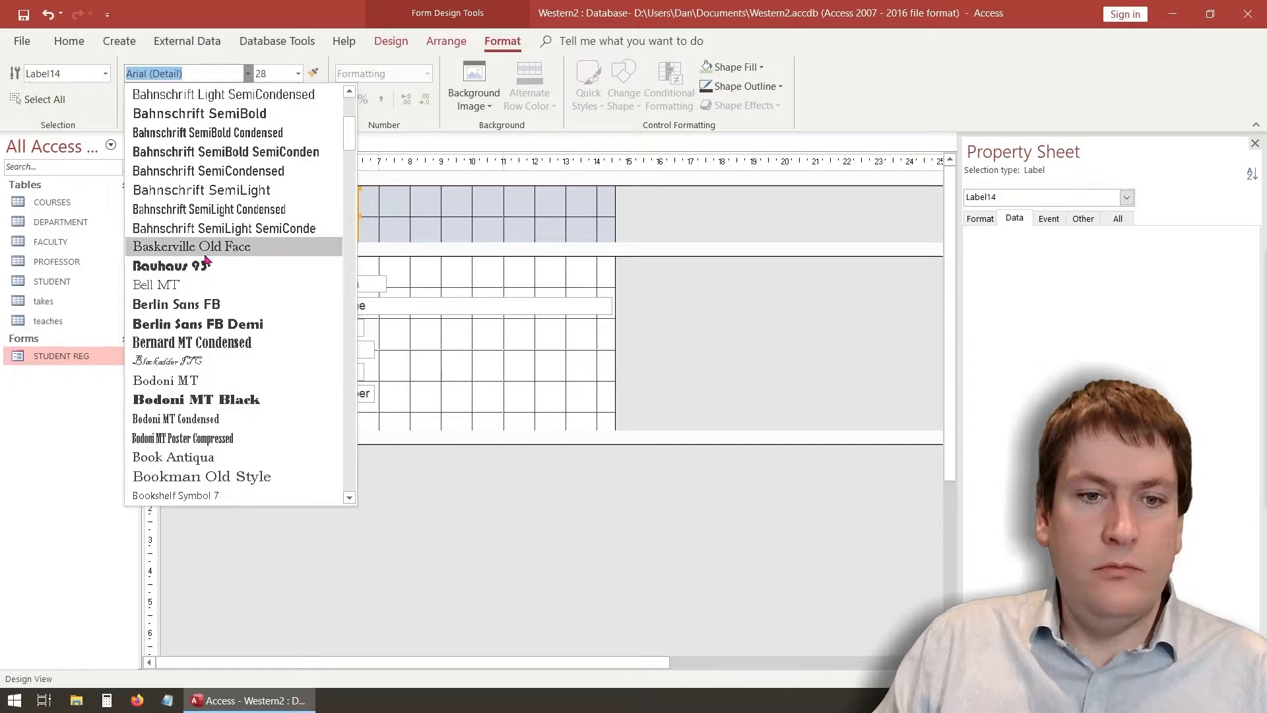
click(198, 399)
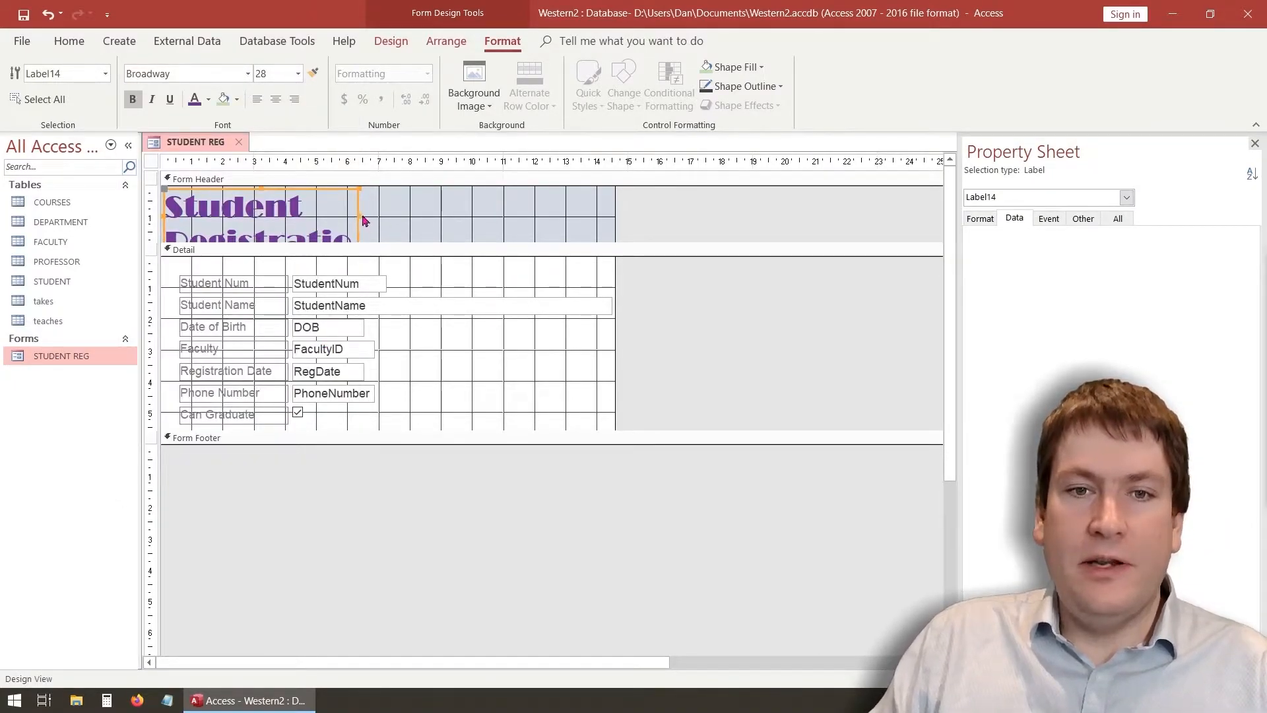
Widen the title label to fit one line and enlarge the form's design area
drag(359, 215, 610, 216)
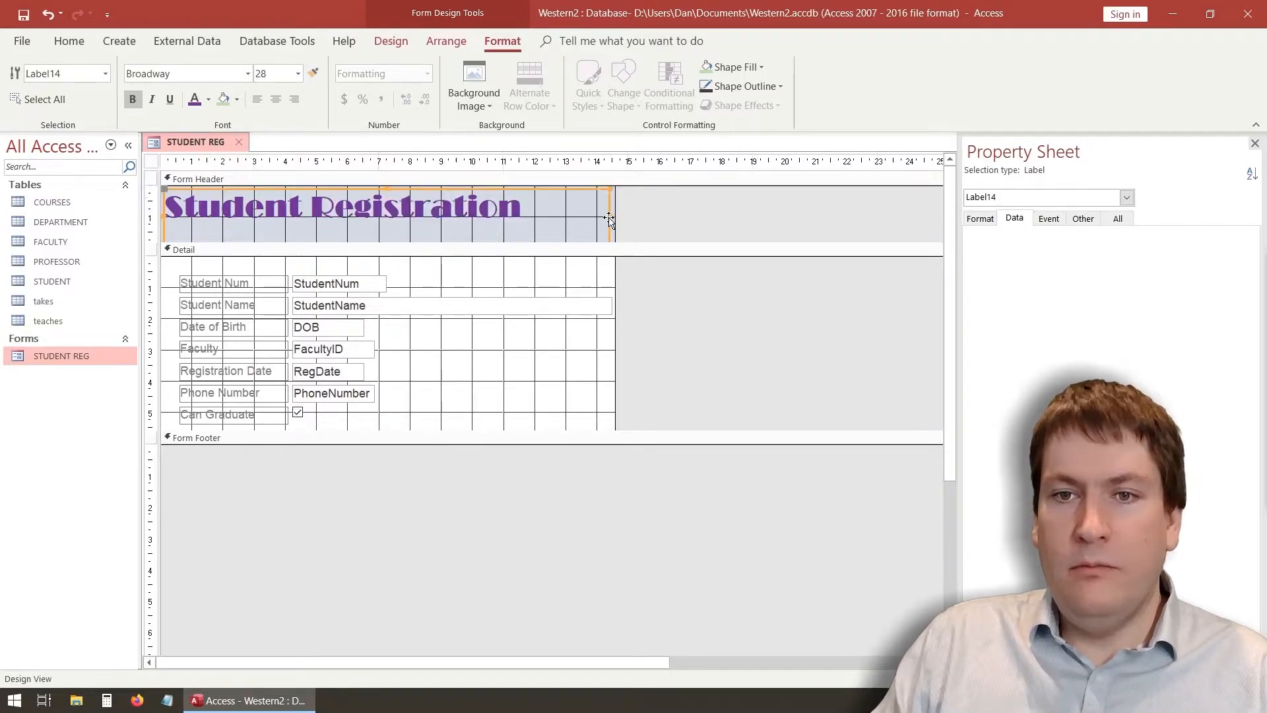
click(646, 328)
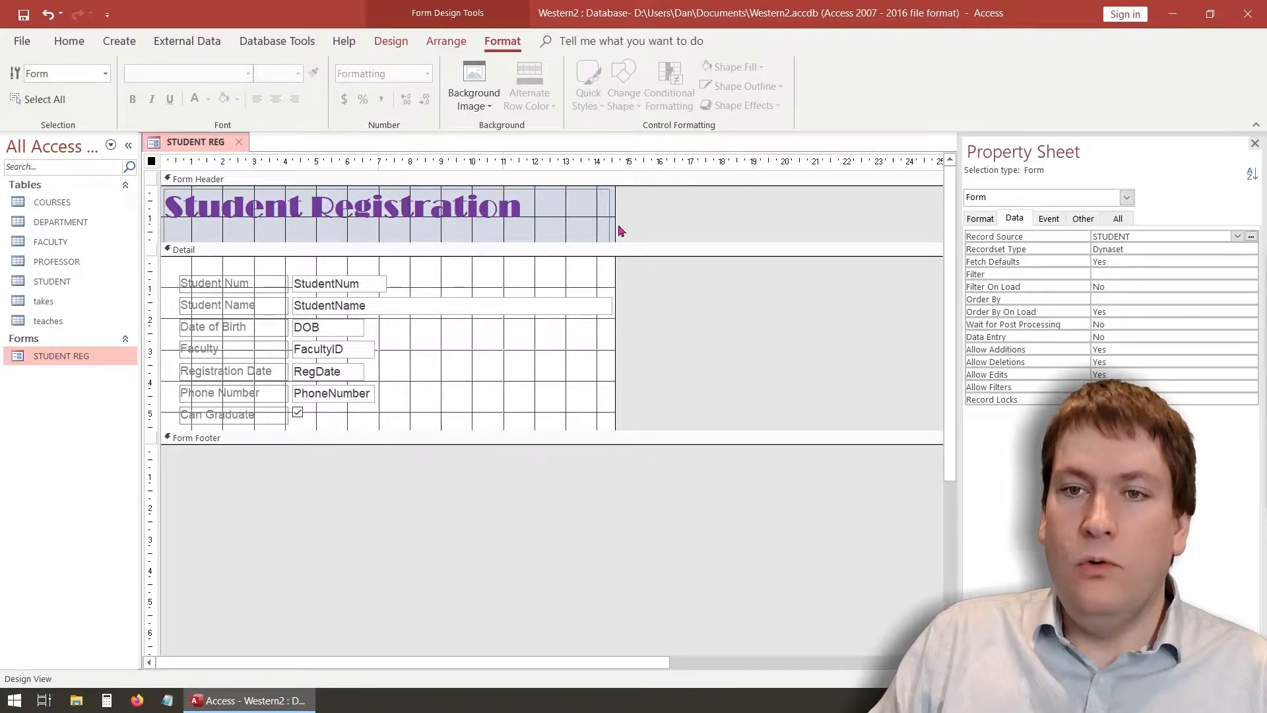
drag(613, 192, 781, 221)
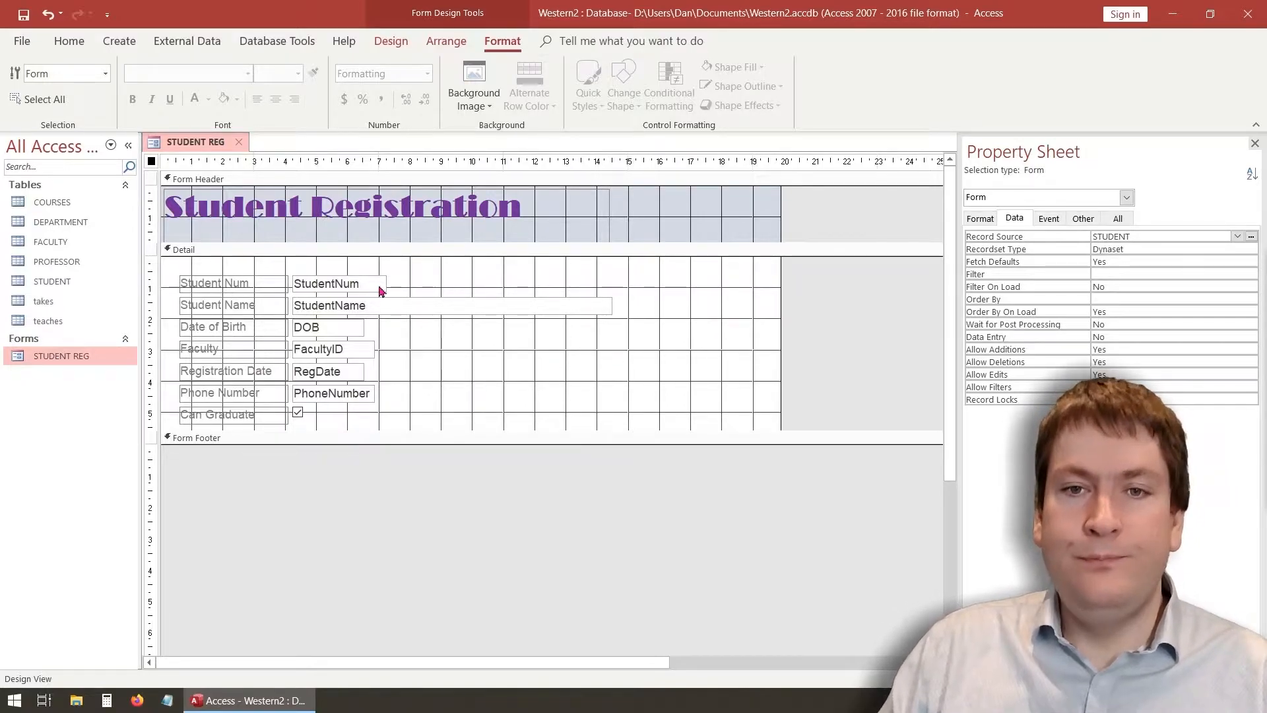
Make the Student Name, Date of Birth and Faculty label text red
click(623, 370)
click(230, 283)
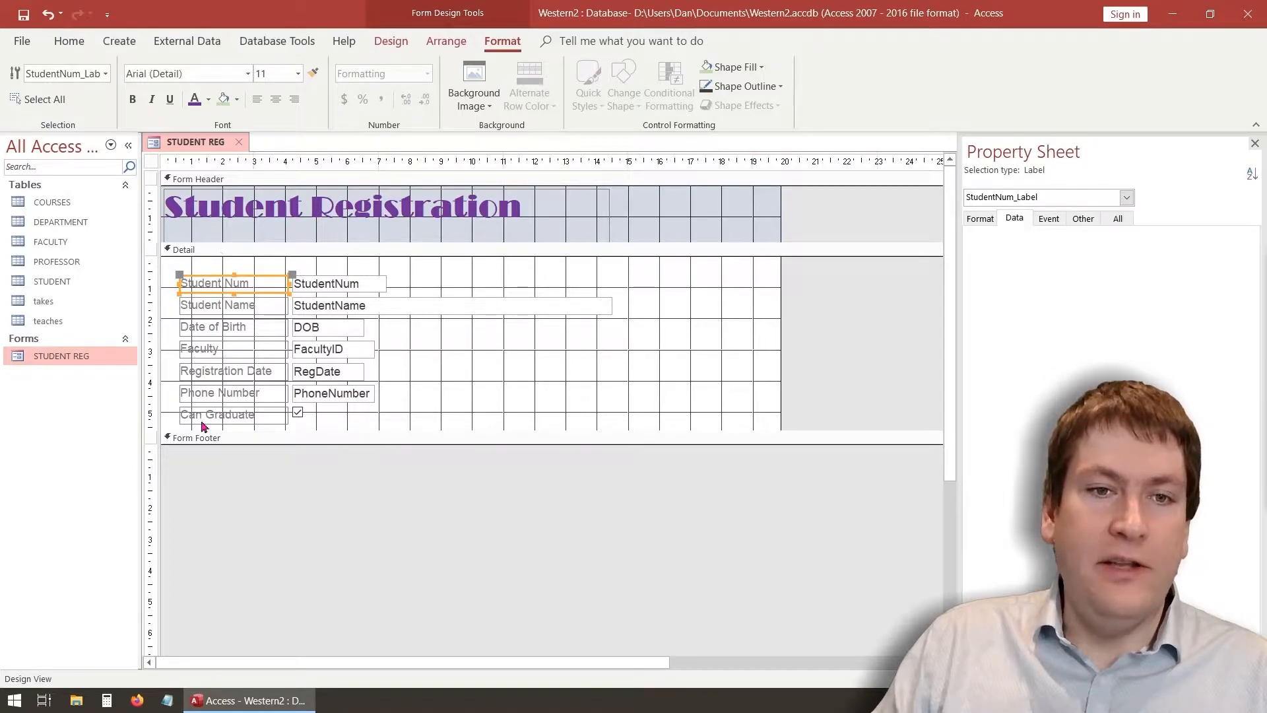
click(224, 308)
click(256, 307)
drag(256, 306, 165, 314)
click(165, 314)
click(240, 303)
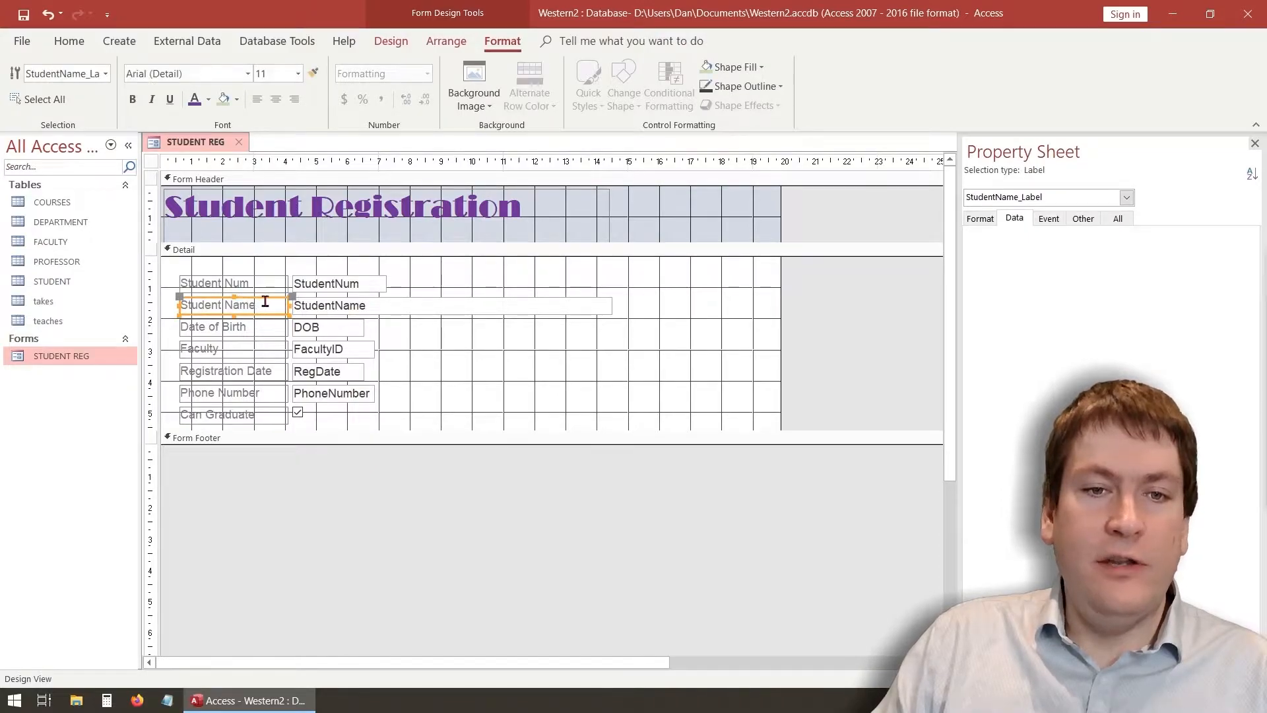
drag(254, 305, 169, 305)
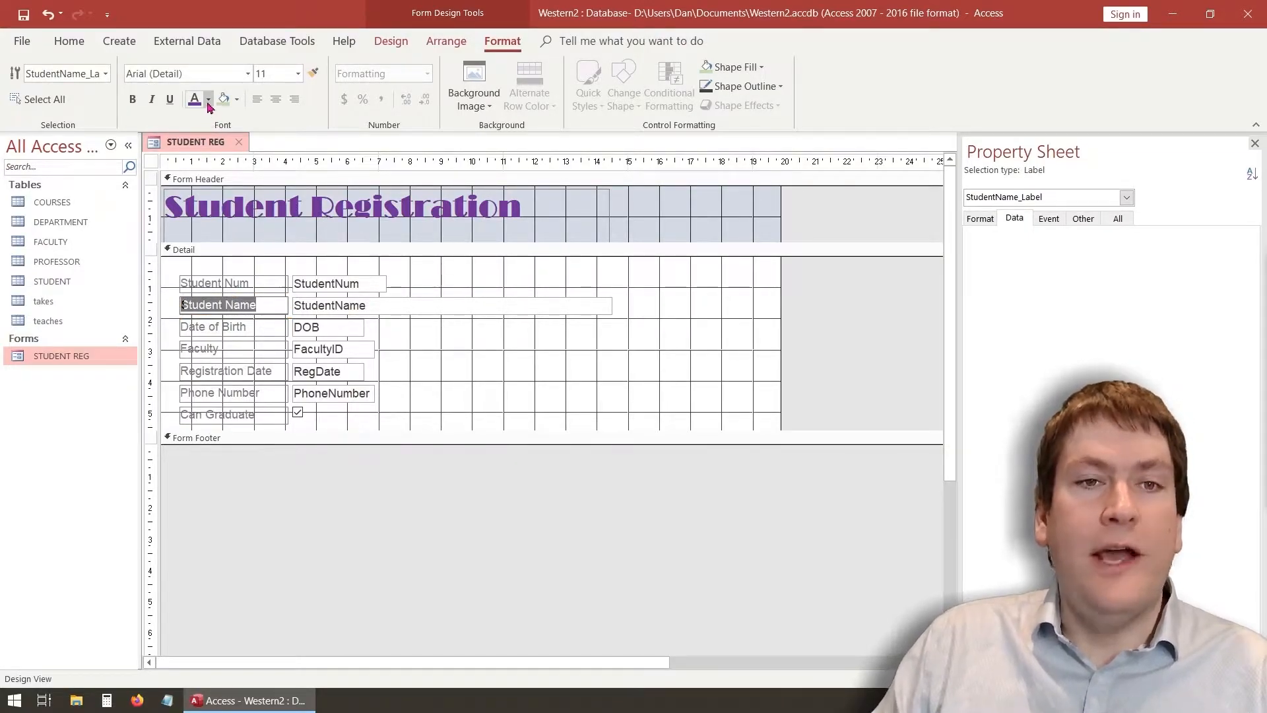
click(208, 99)
click(207, 322)
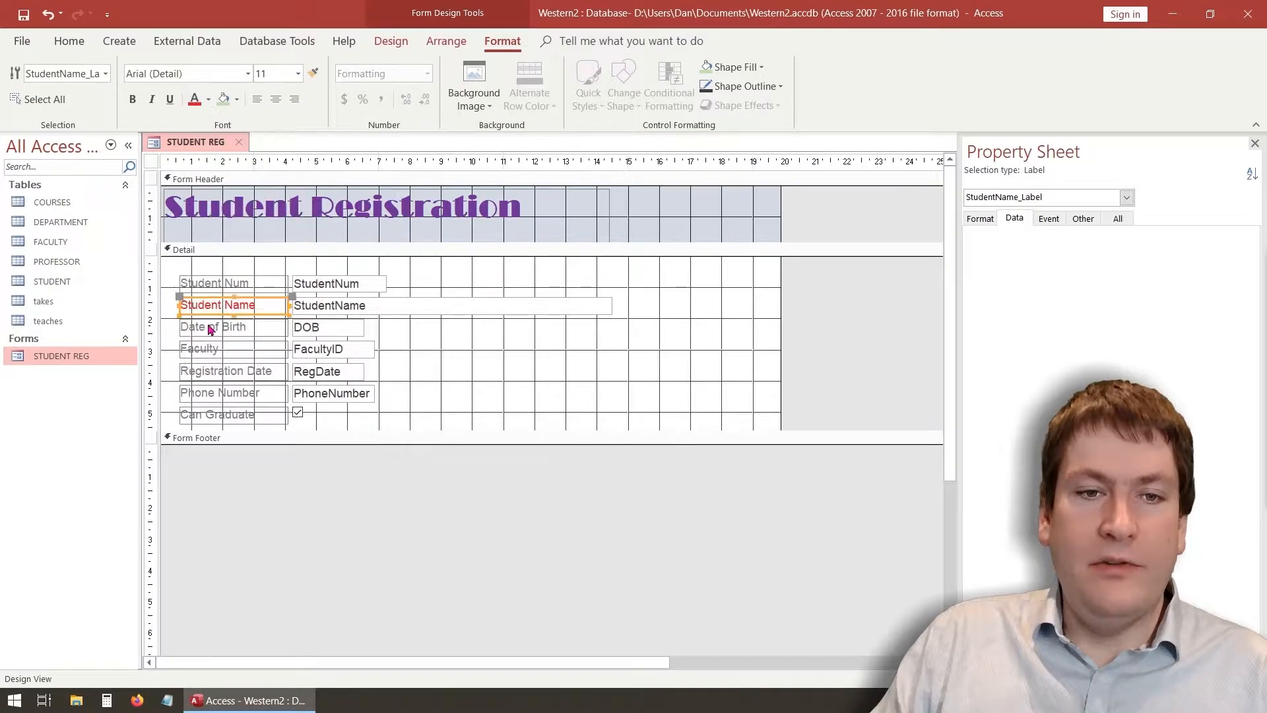
click(244, 326)
drag(248, 328, 175, 349)
click(194, 99)
click(150, 350)
click(218, 349)
click(218, 350)
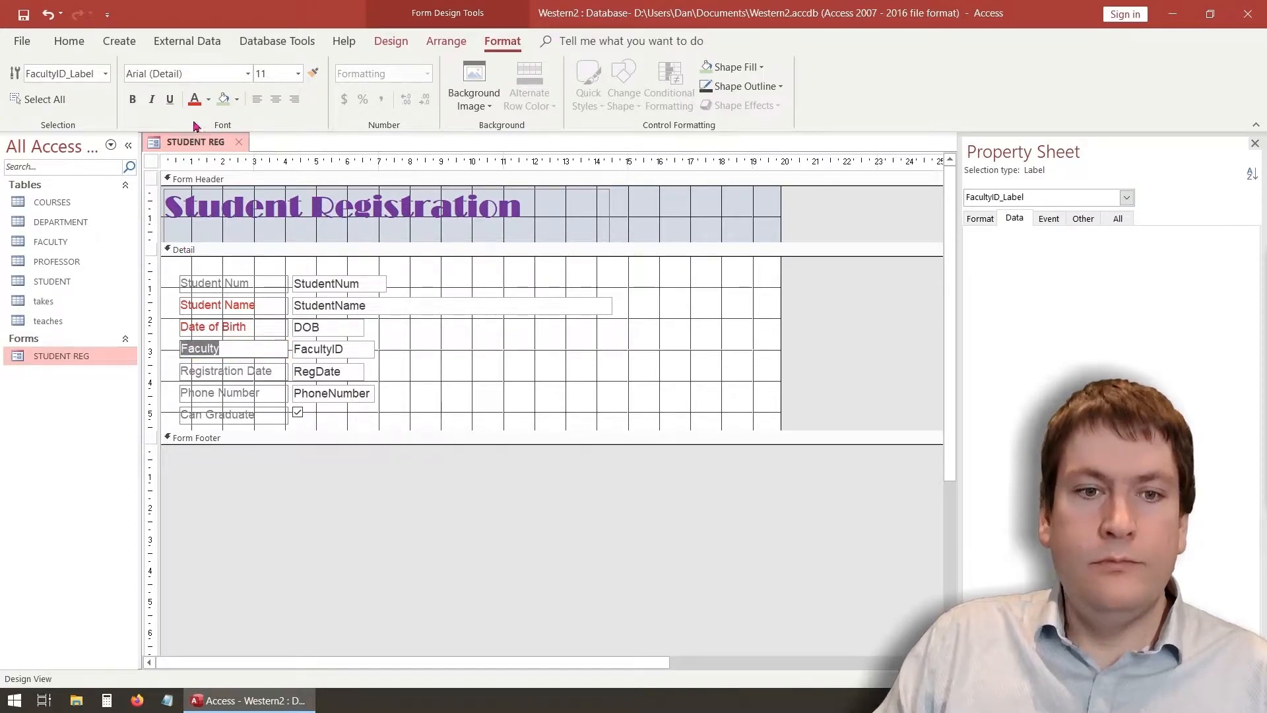
click(194, 99)
Make the Date of Birth, Student Name and Faculty labels bold
click(243, 304)
click(200, 351)
click(246, 304)
click(247, 304)
drag(258, 304, 148, 299)
click(257, 328)
click(249, 327)
drag(249, 327, 157, 323)
click(132, 99)
click(261, 305)
drag(262, 309, 146, 299)
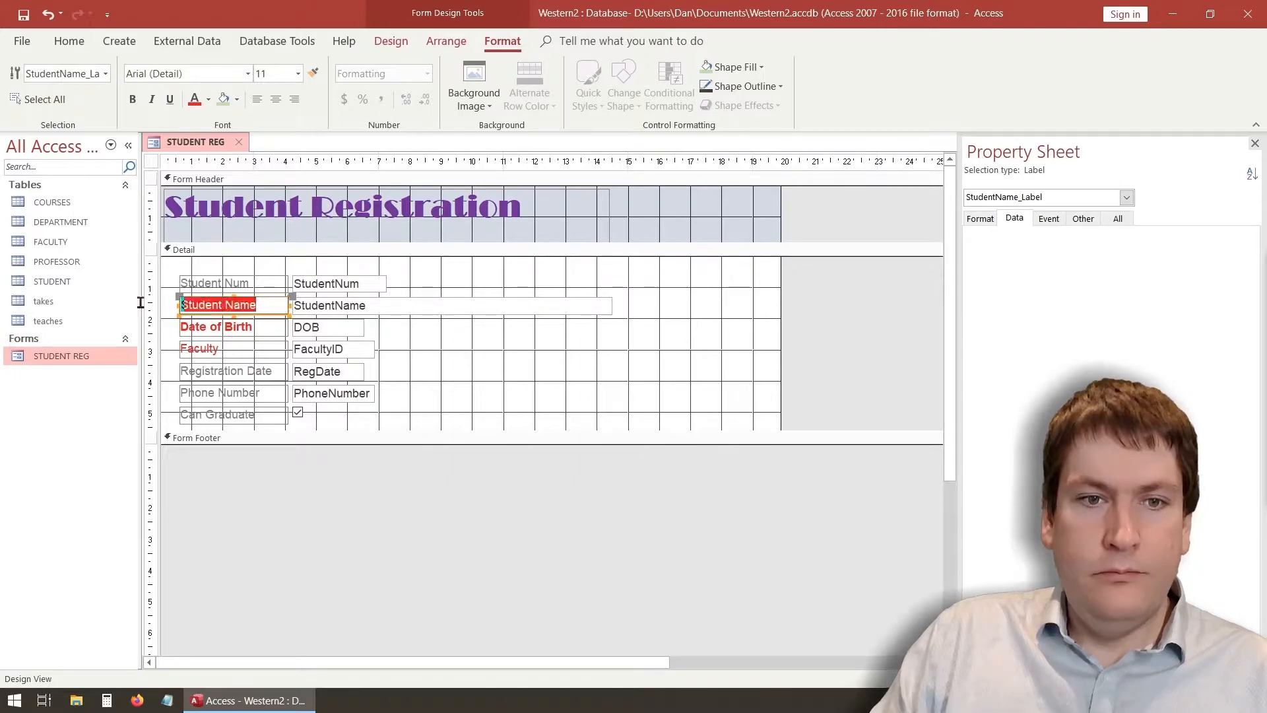
click(132, 99)
click(238, 342)
click(237, 343)
click(228, 348)
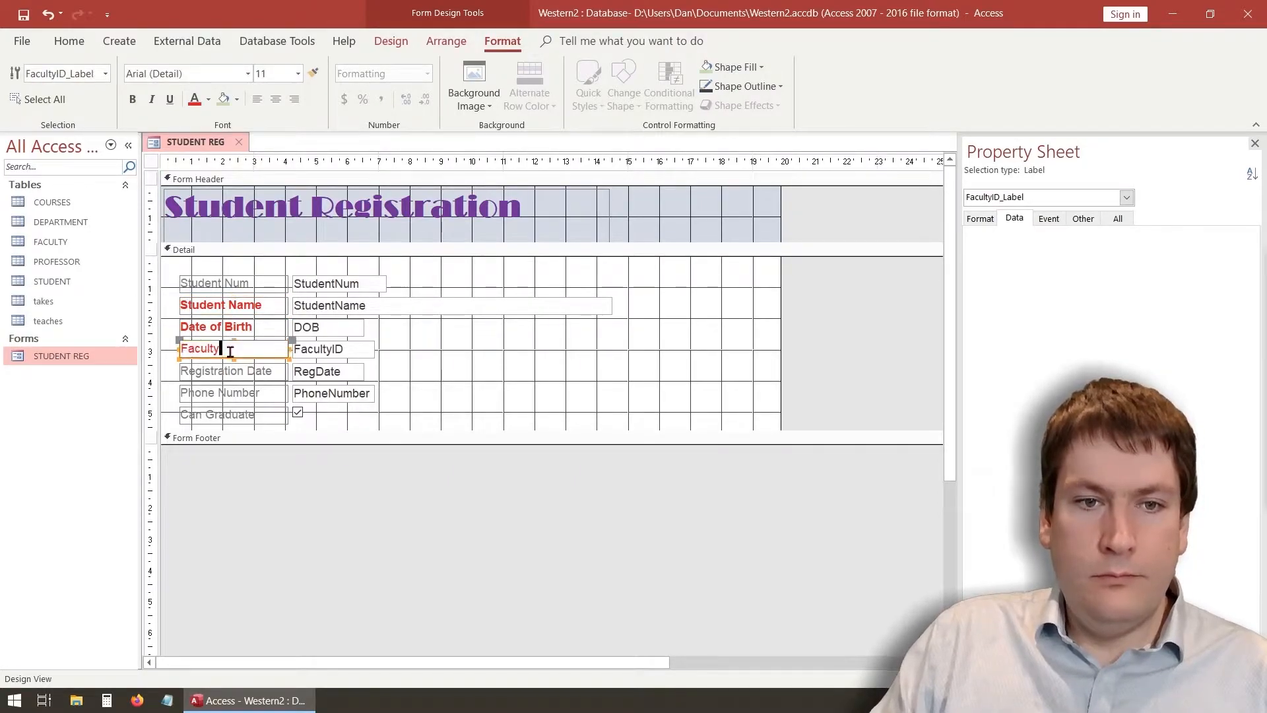
drag(227, 348, 144, 351)
click(132, 99)
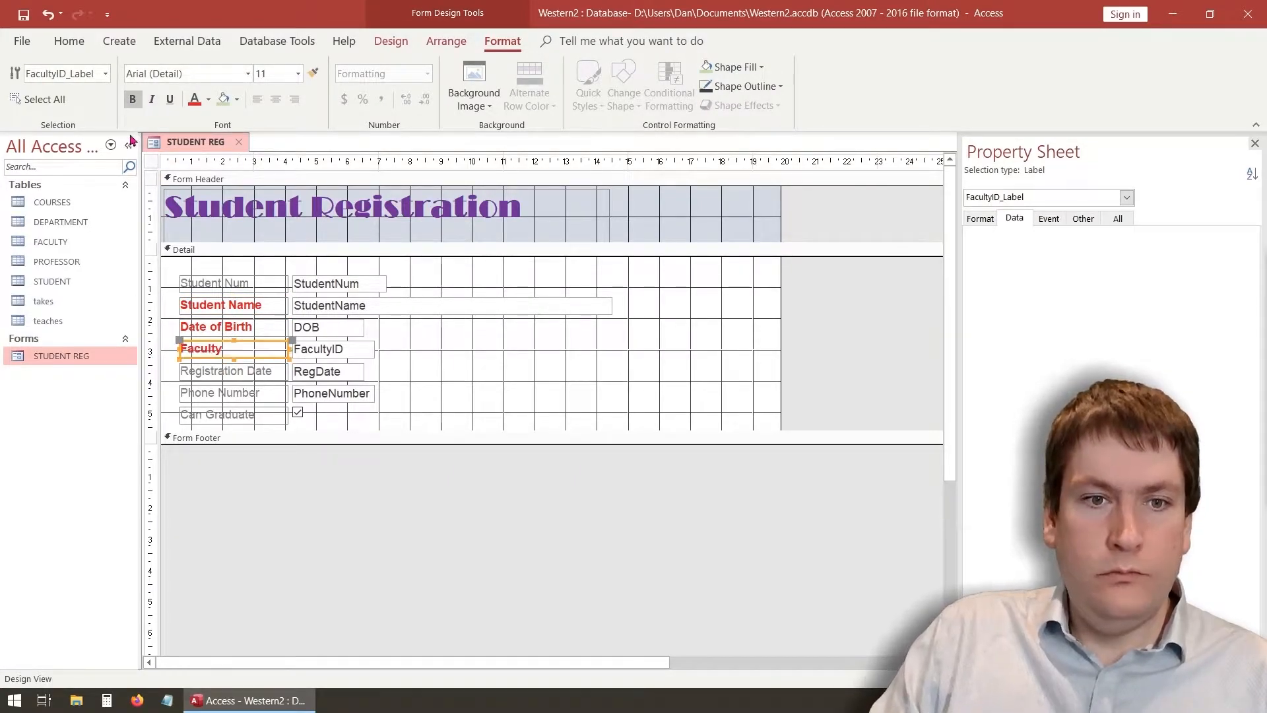
Change the Student Num label text to green
click(248, 290)
click(248, 284)
drag(248, 284, 182, 284)
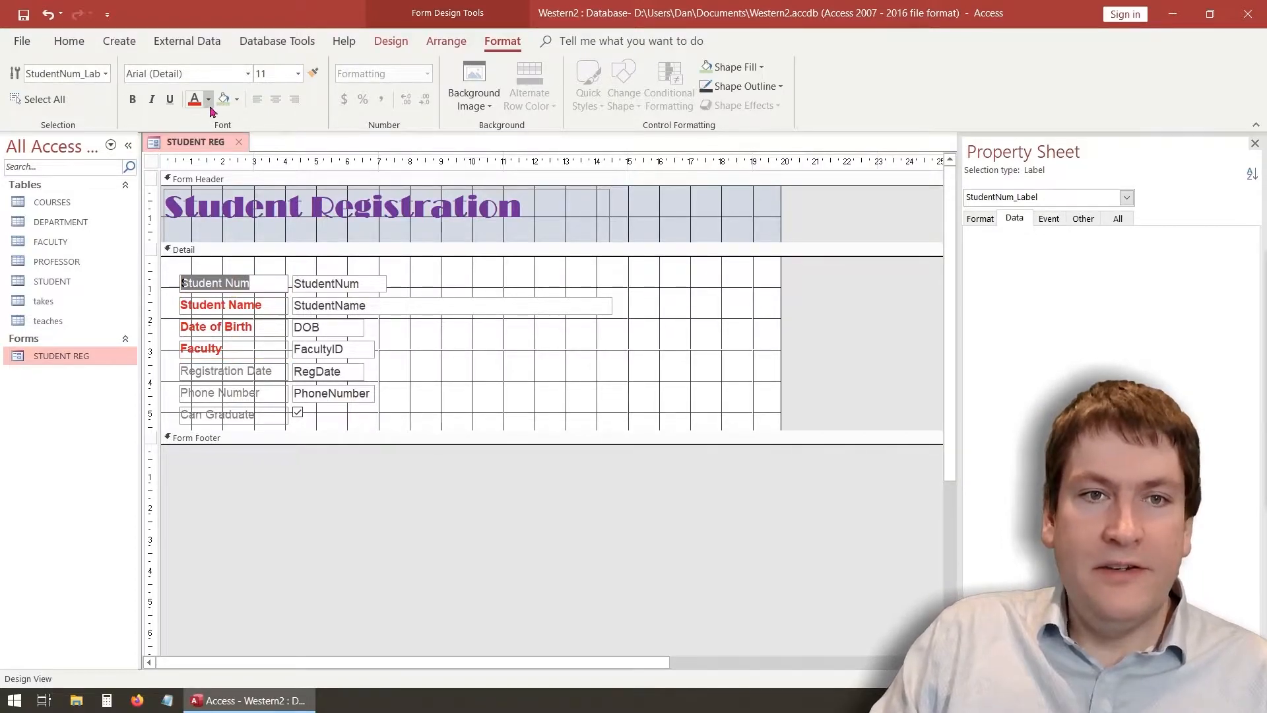
click(208, 100)
click(265, 328)
click(249, 284)
drag(249, 284, 160, 254)
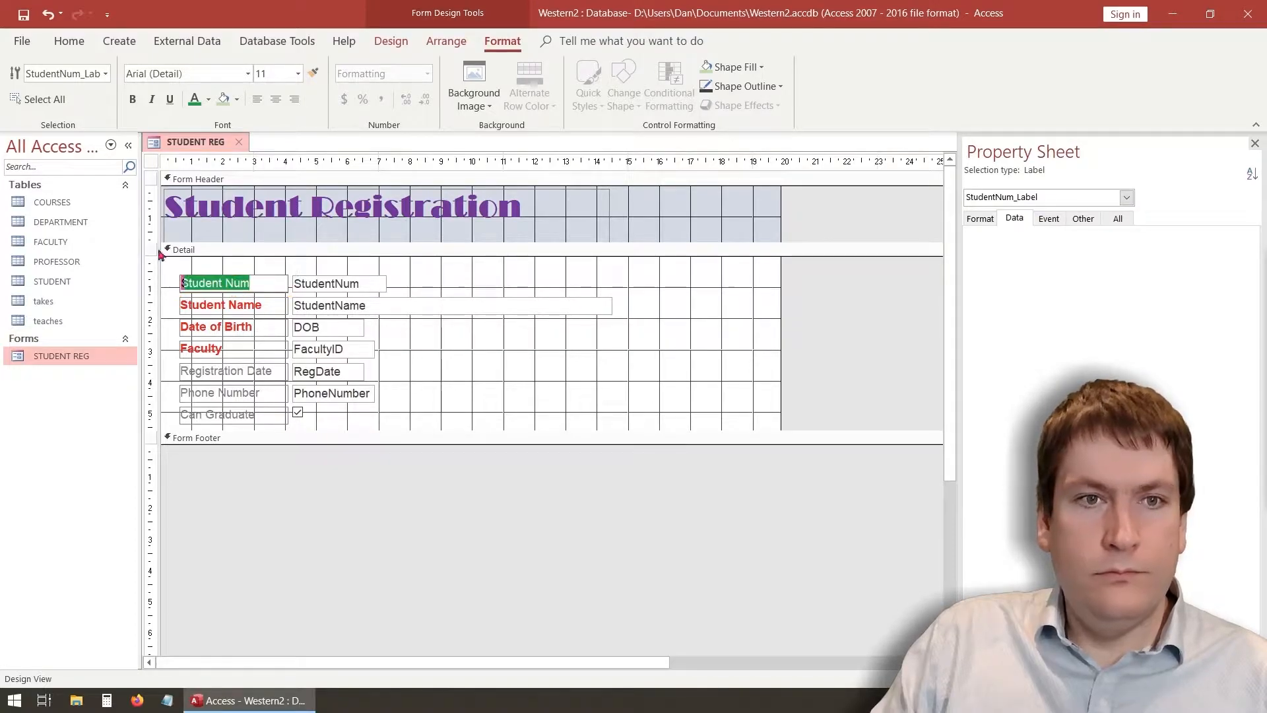
click(444, 359)
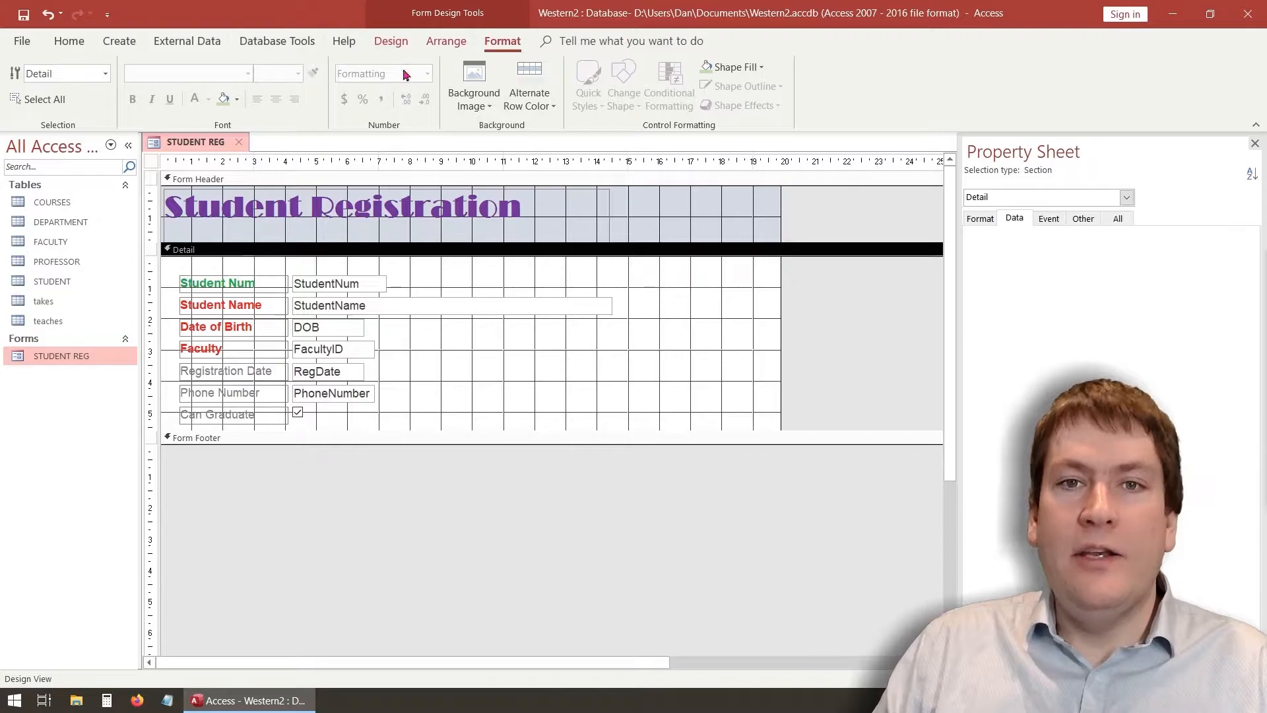
Preview the form in Form View, browse two records and the first, then return to Design View
click(390, 41)
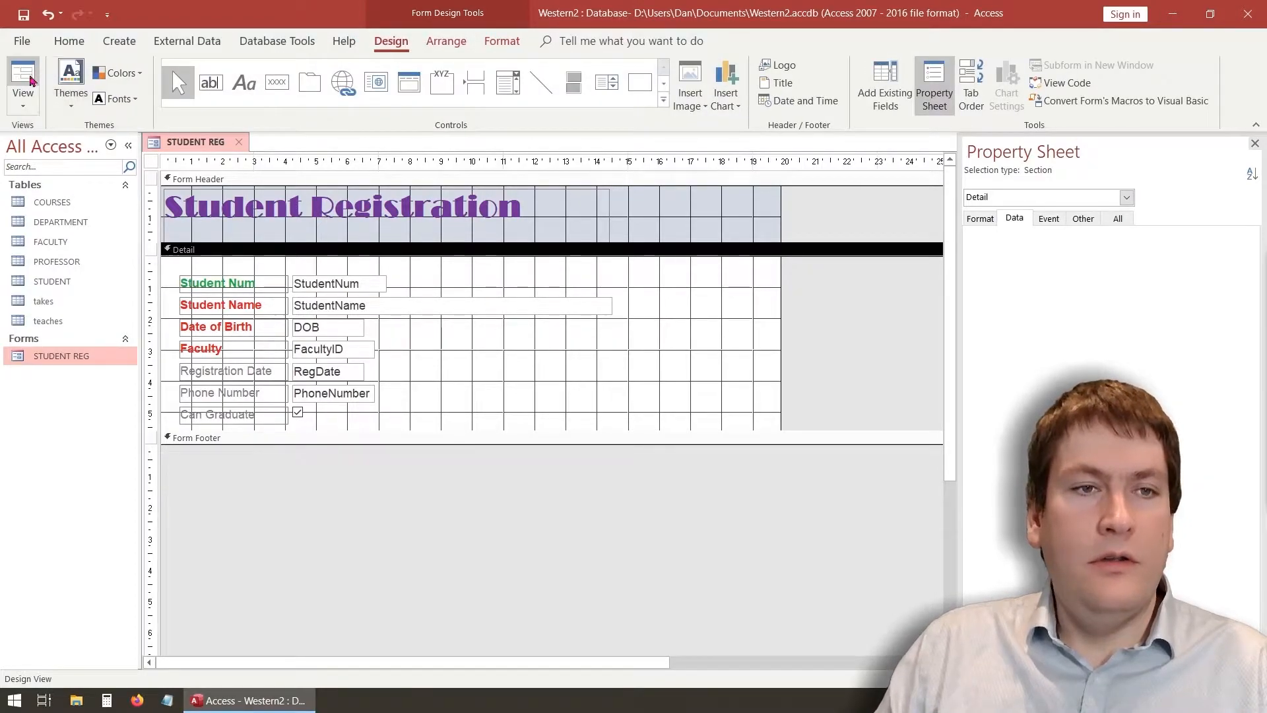
click(23, 99)
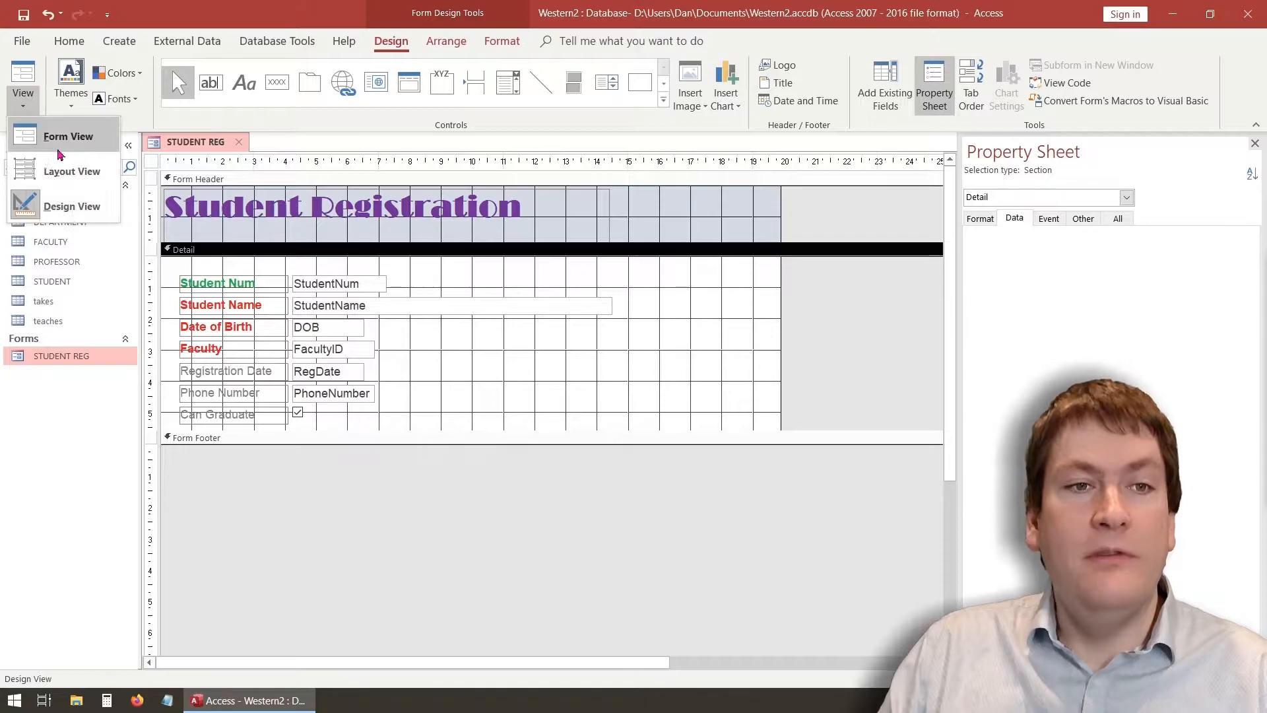
click(75, 137)
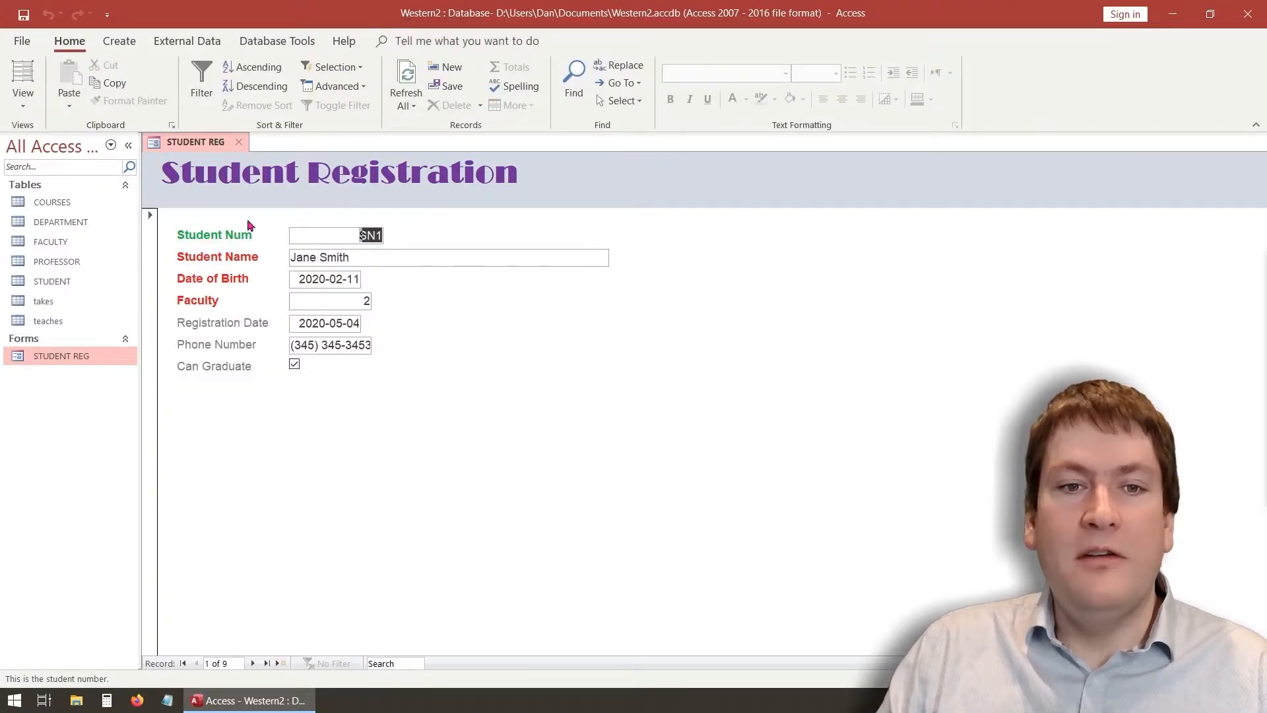
click(253, 664)
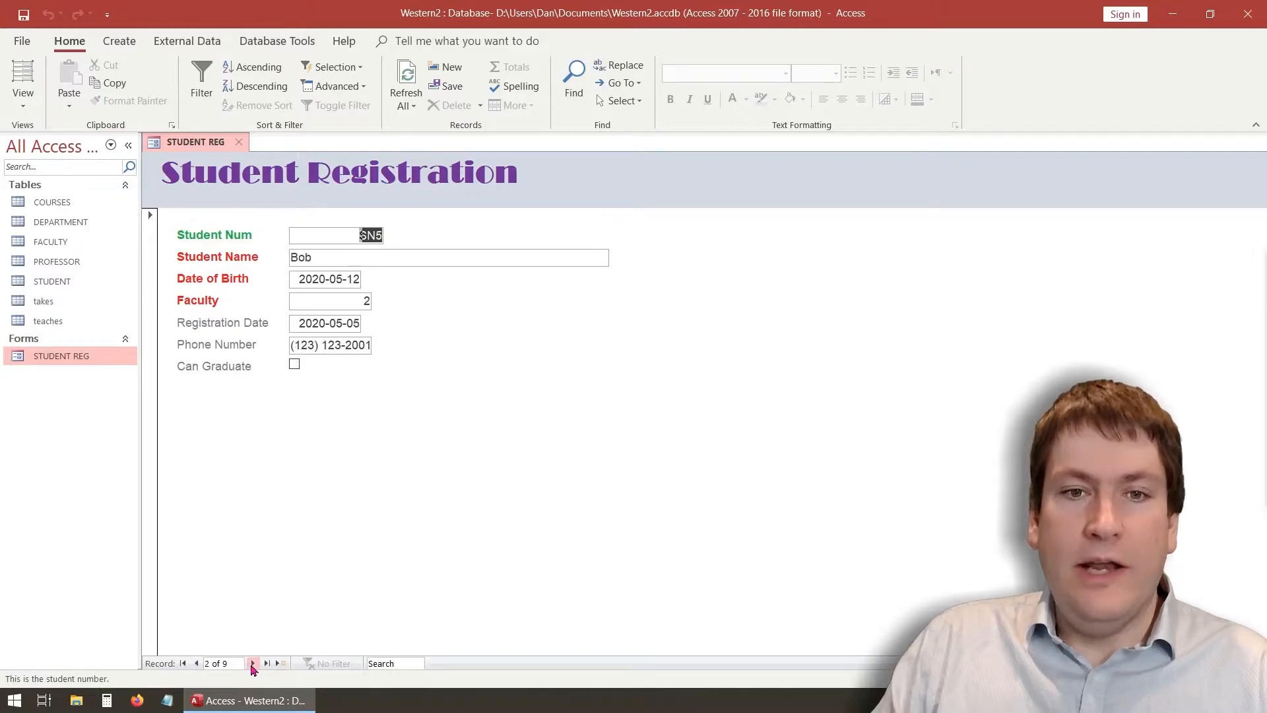
click(252, 663)
click(196, 664)
click(196, 664)
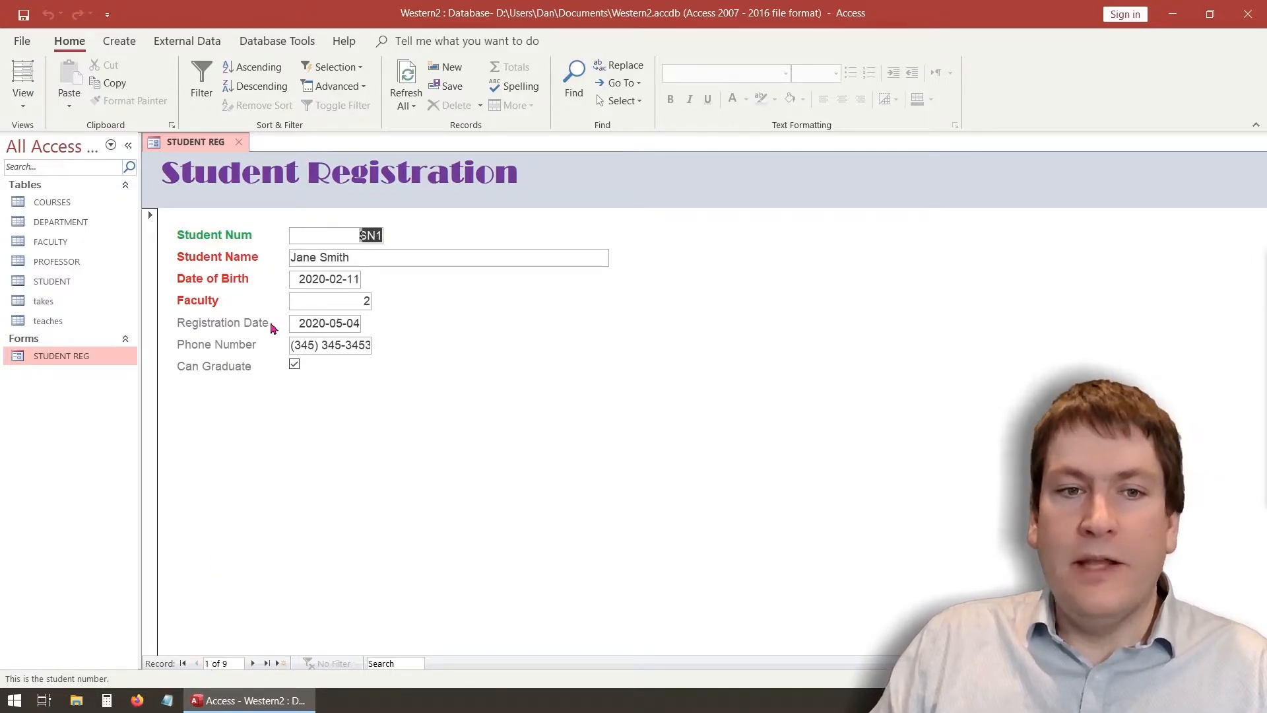
click(28, 106)
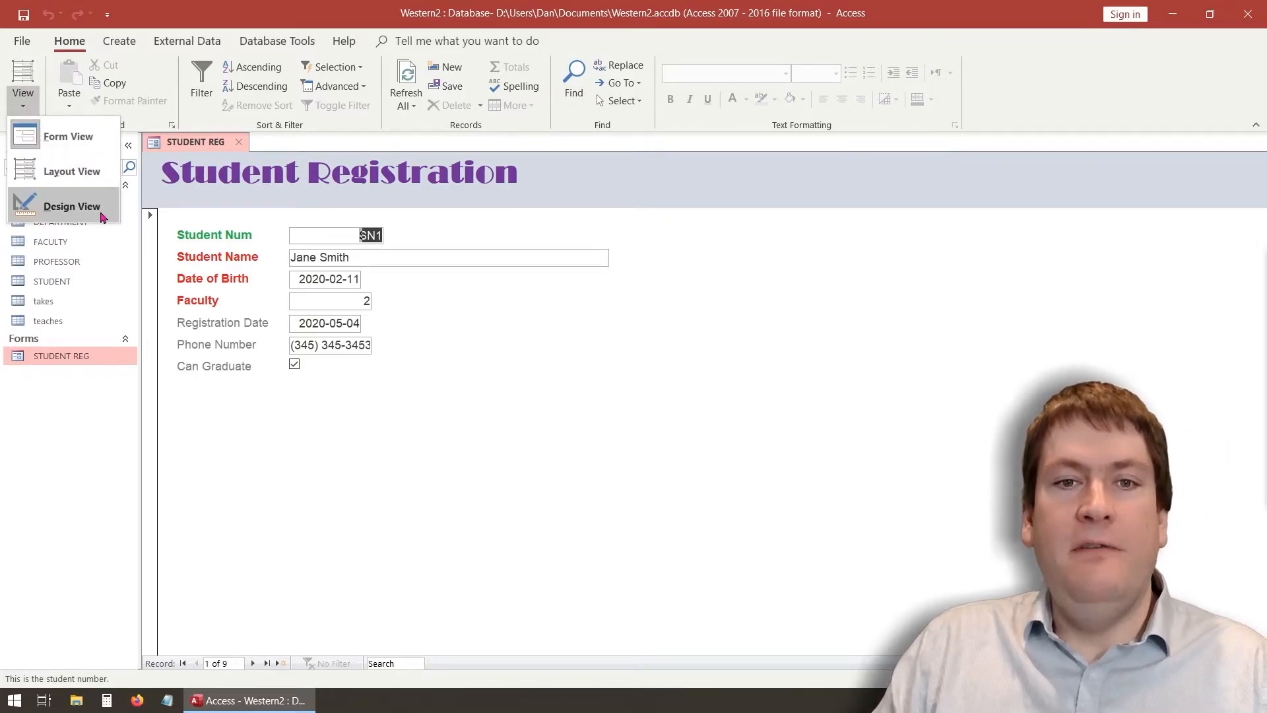
click(71, 207)
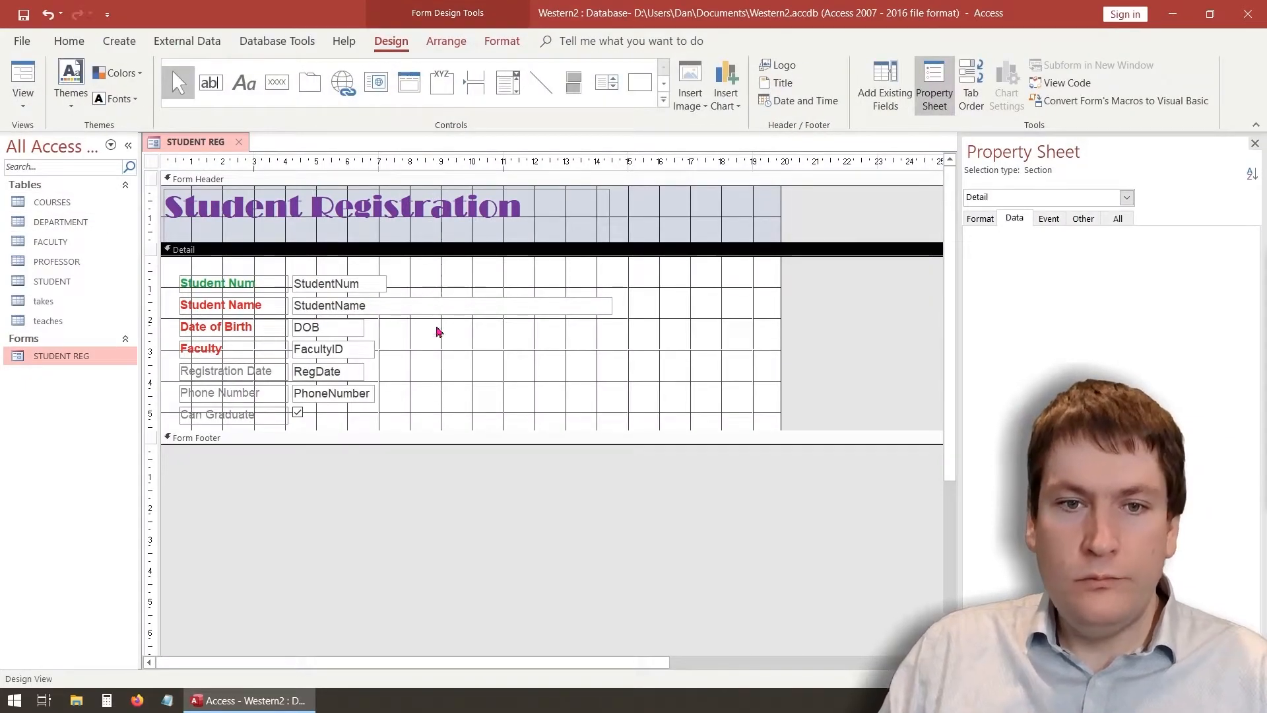
Insert Horizontal_Full.png from the Desktop into the Form Header beside the Student Registration title
click(503, 395)
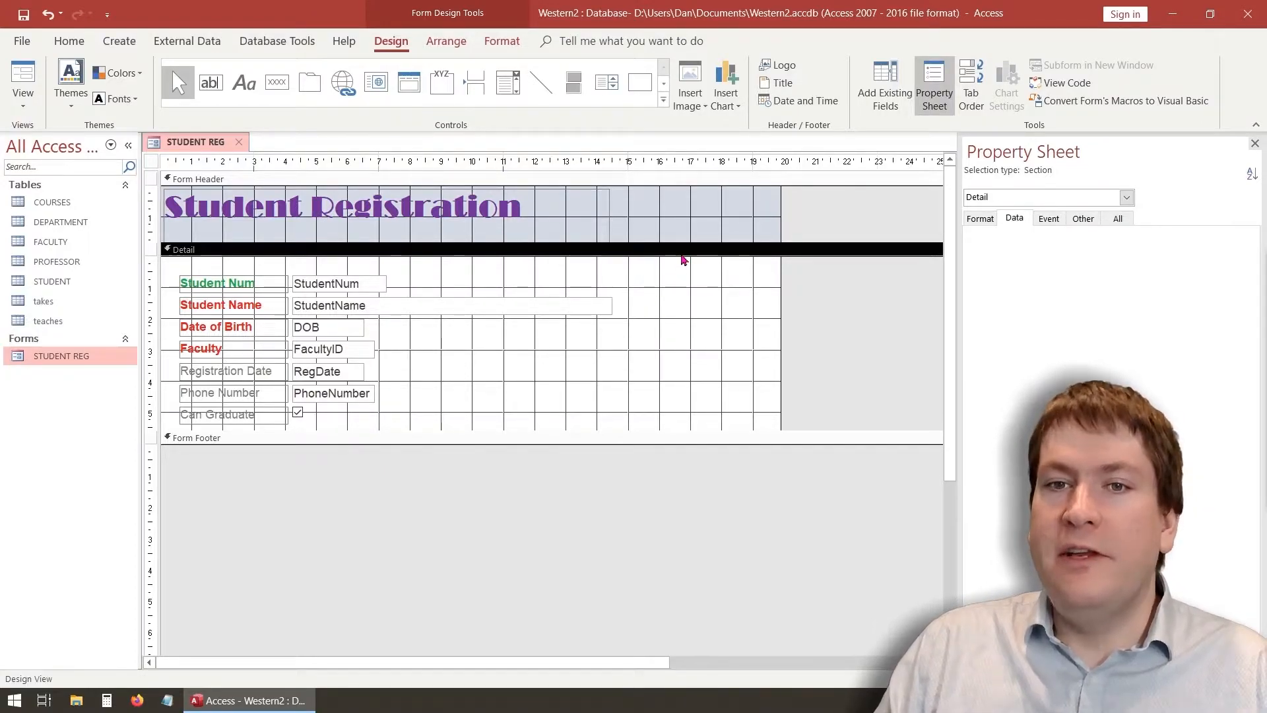
click(704, 107)
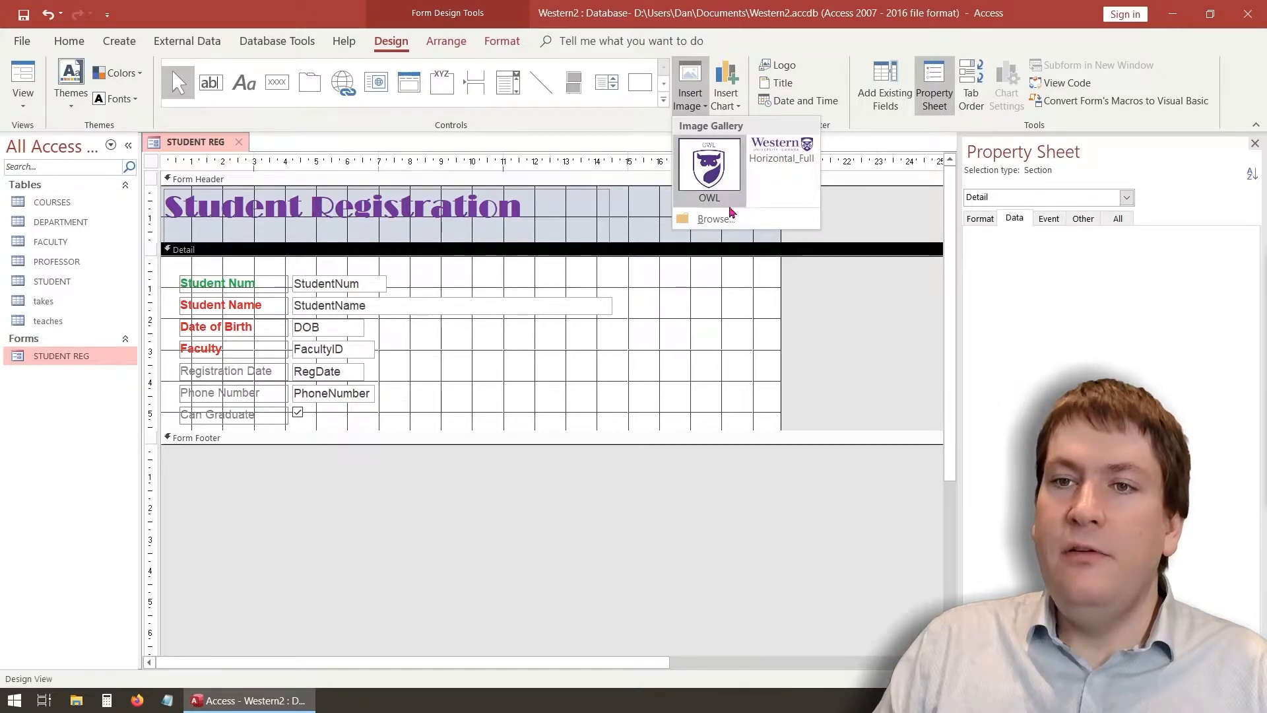
click(710, 219)
drag(129, 201, 130, 103)
click(66, 128)
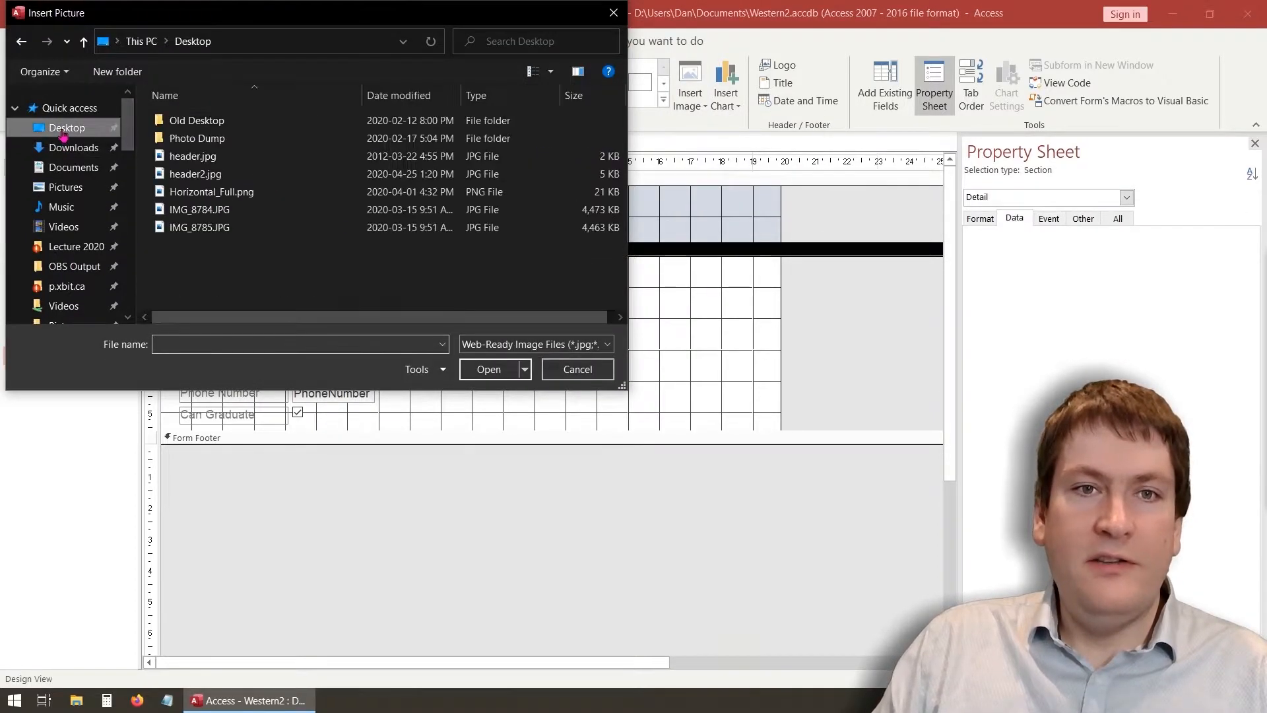
click(277, 192)
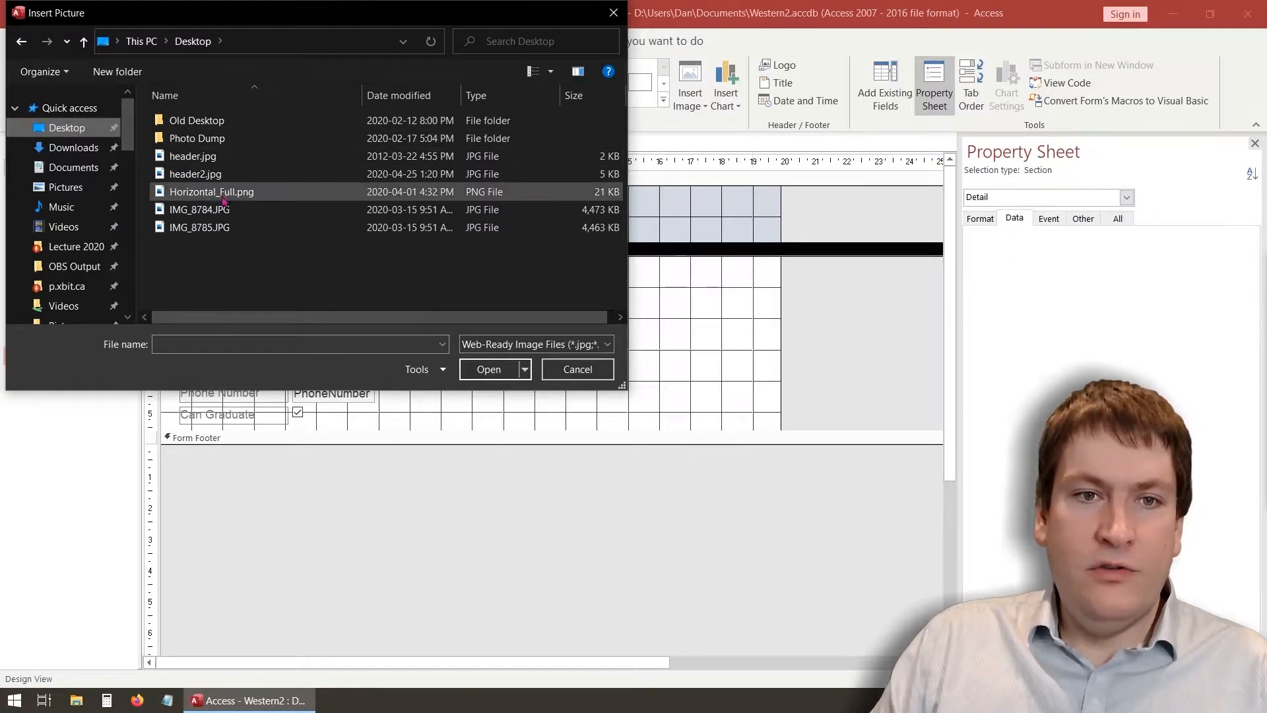
click(511, 373)
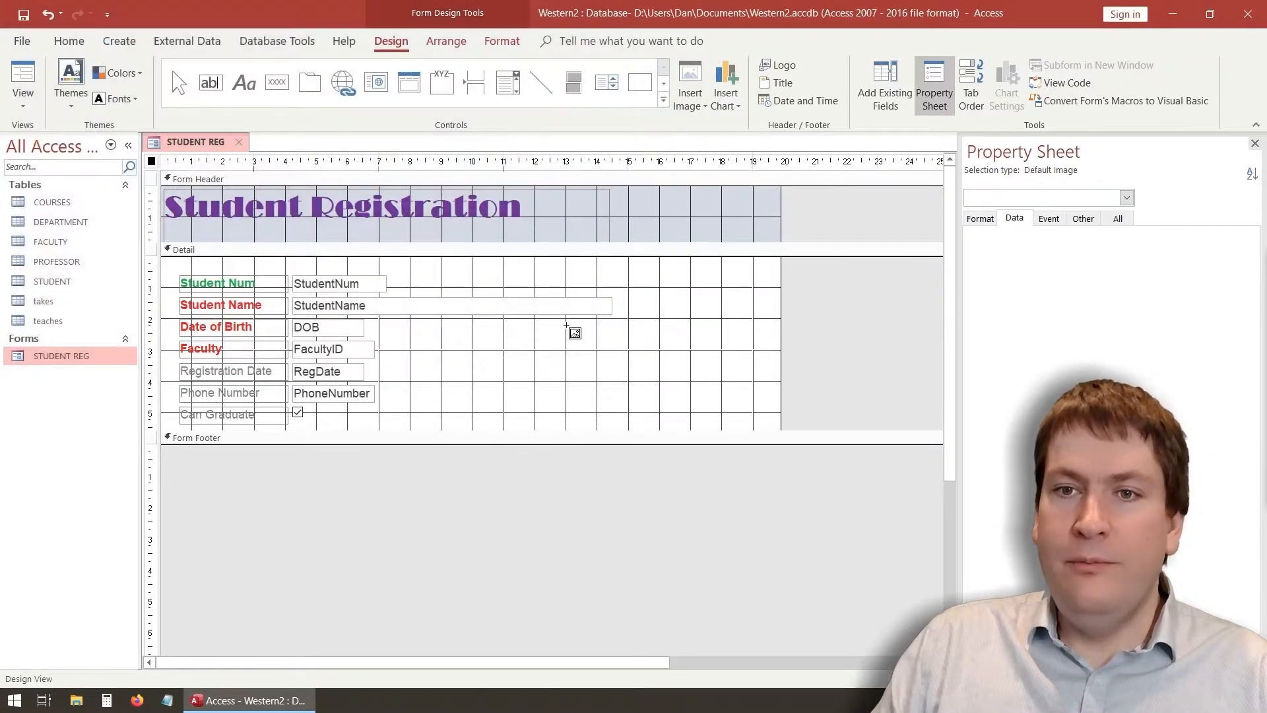
drag(548, 191, 776, 241)
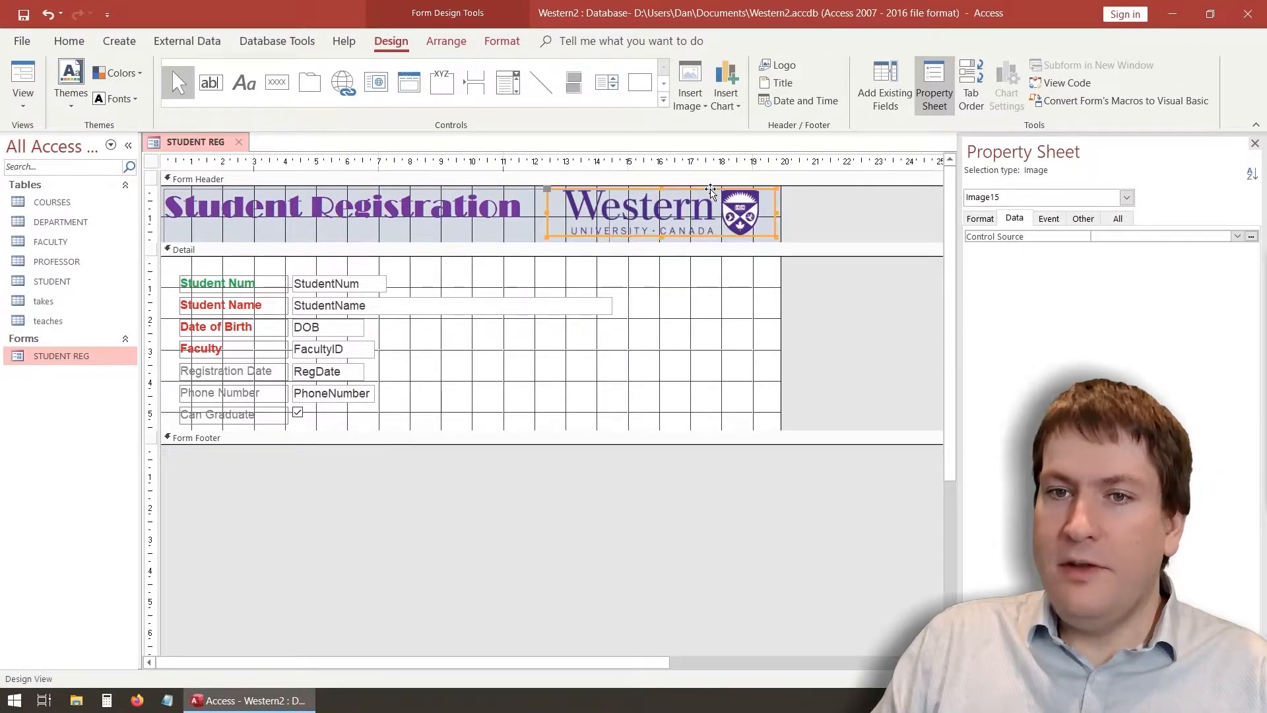
click(702, 300)
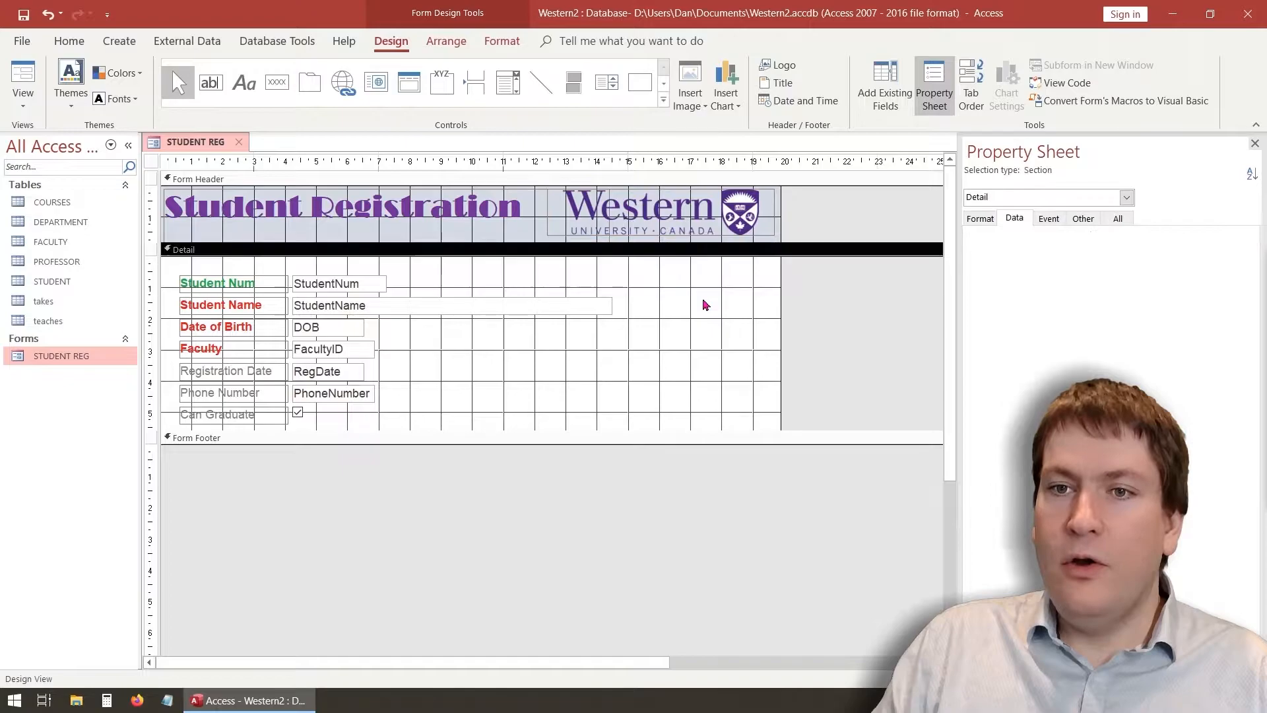
Give the StudentNum text box a light background fill and a new font colour
click(336, 290)
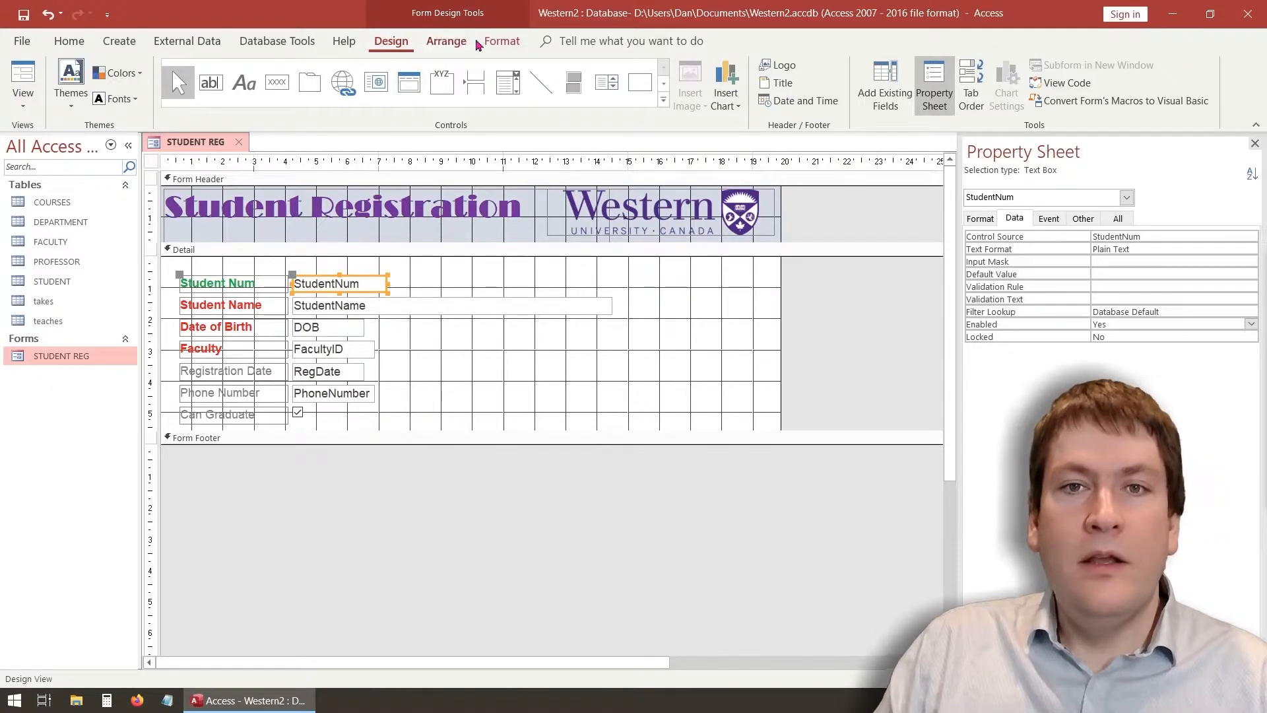
click(503, 42)
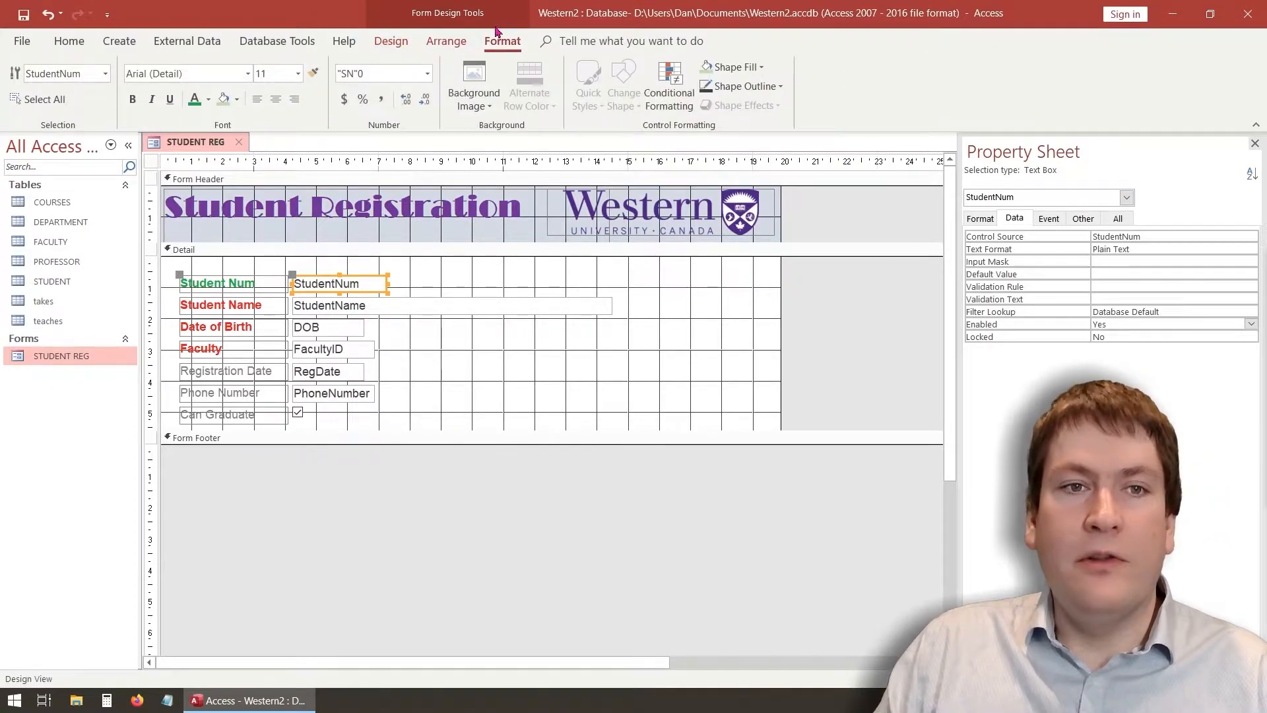
click(236, 99)
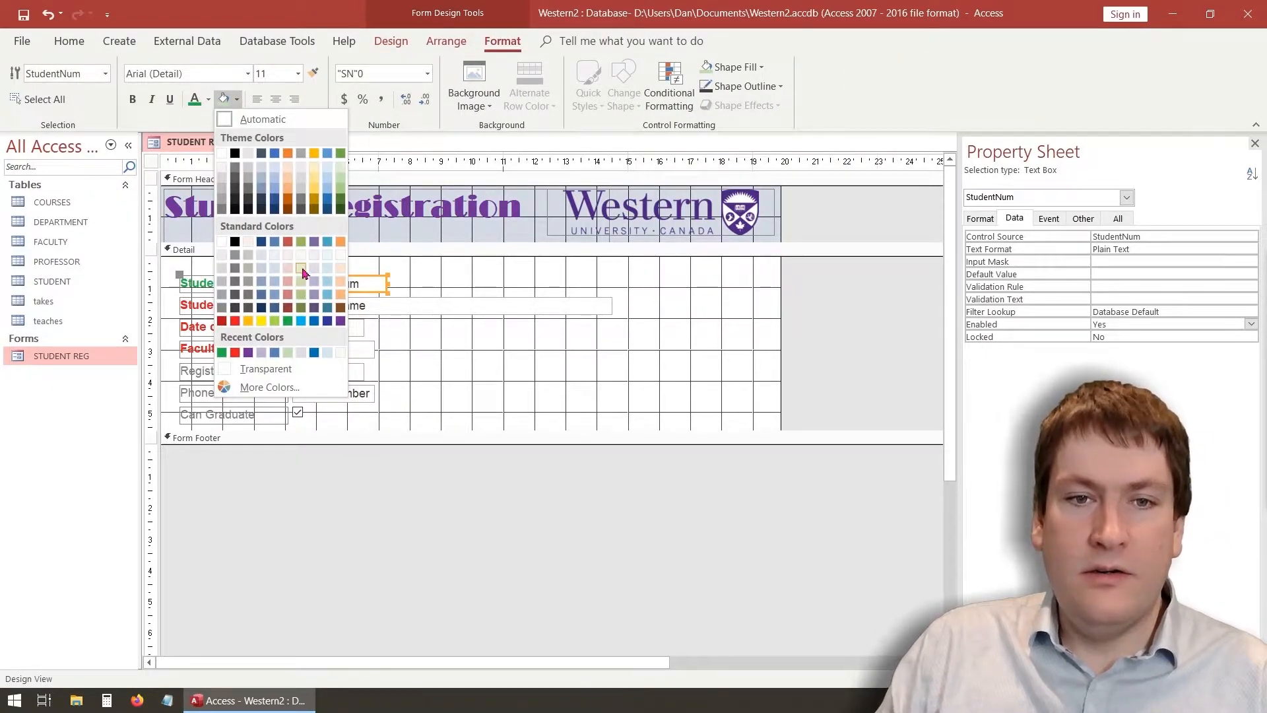
click(302, 270)
click(208, 99)
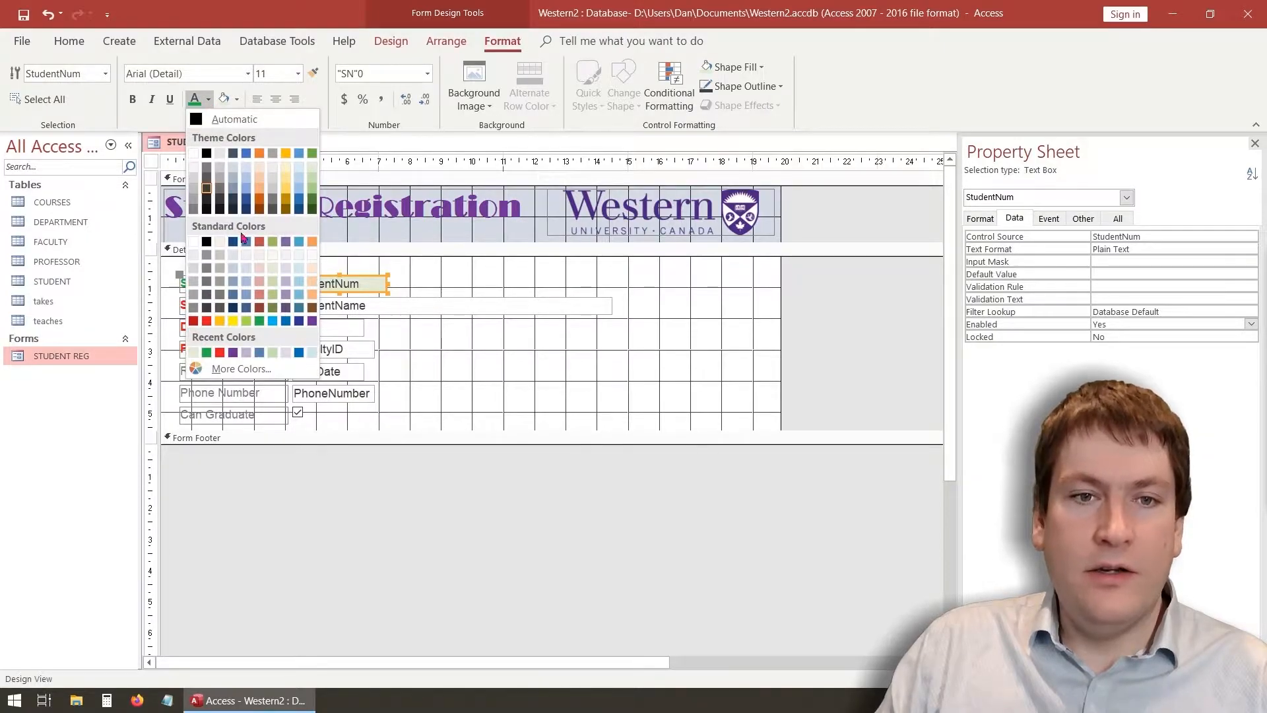
click(206, 321)
Make the StudentName, DOB and FacultyID text red and the RegDate text purple
click(327, 304)
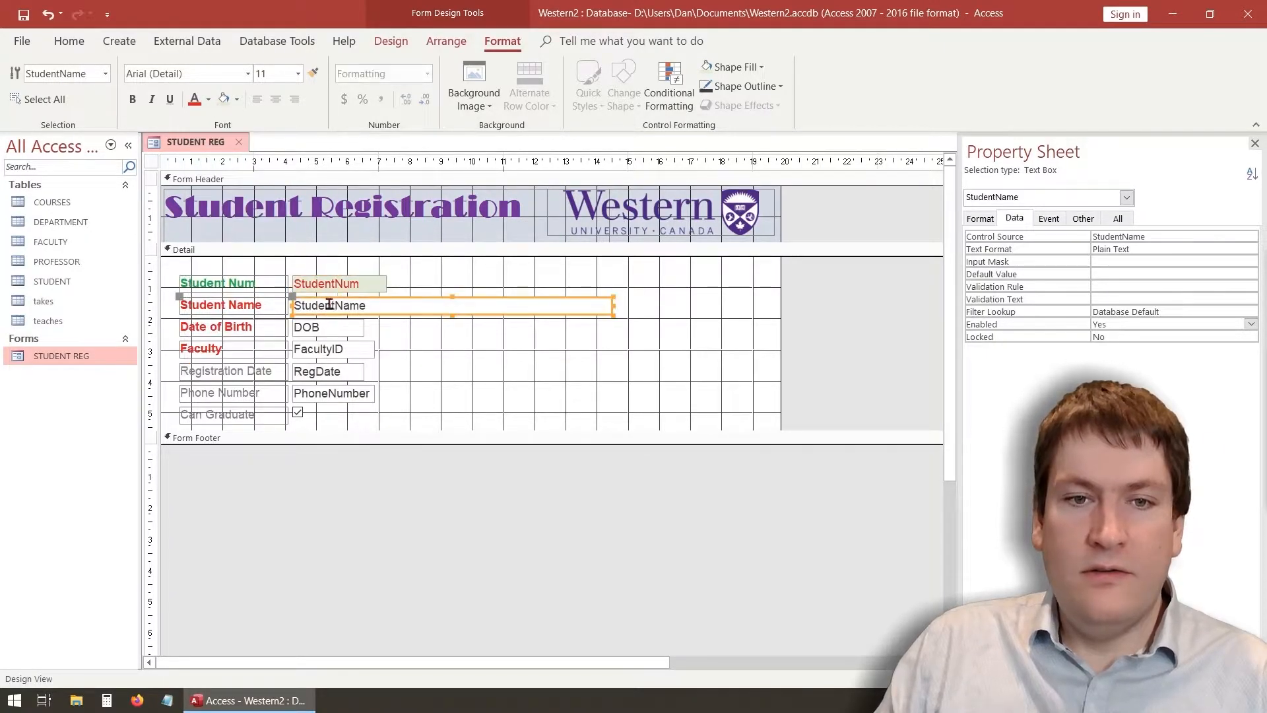
drag(367, 305, 290, 305)
click(195, 99)
key(Tab)
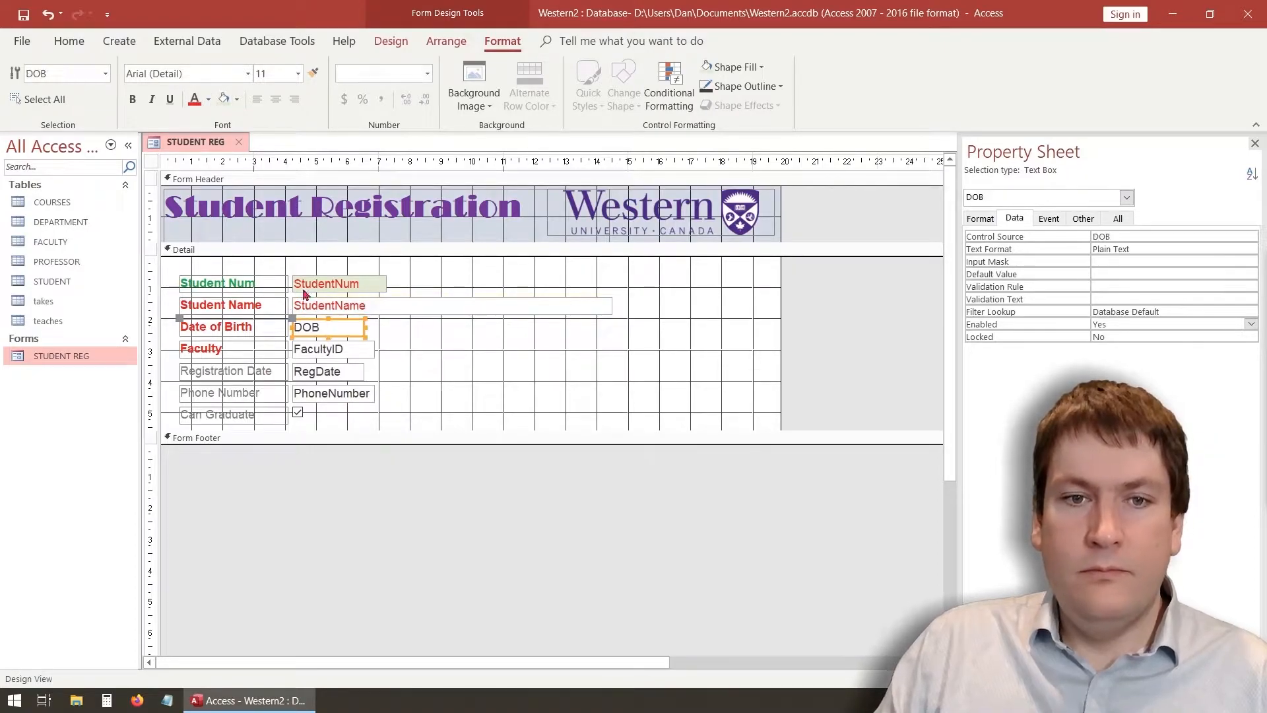
click(195, 99)
key(Tab)
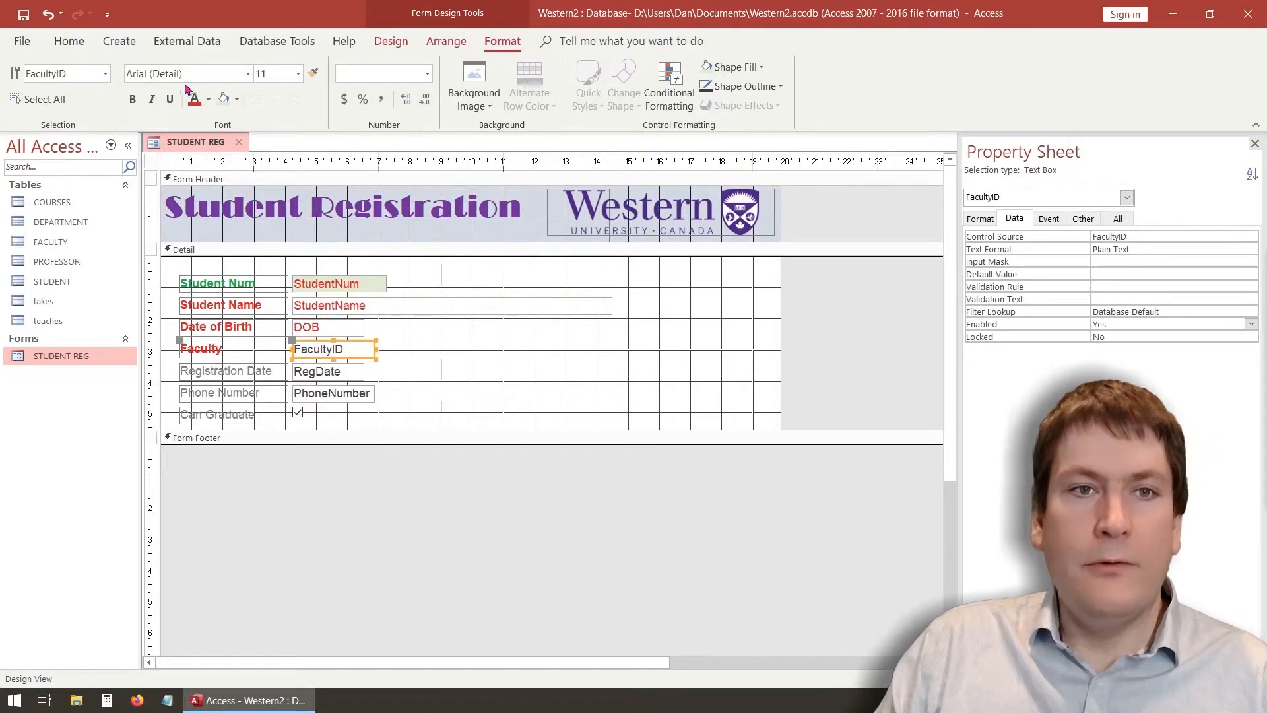
click(196, 99)
click(312, 374)
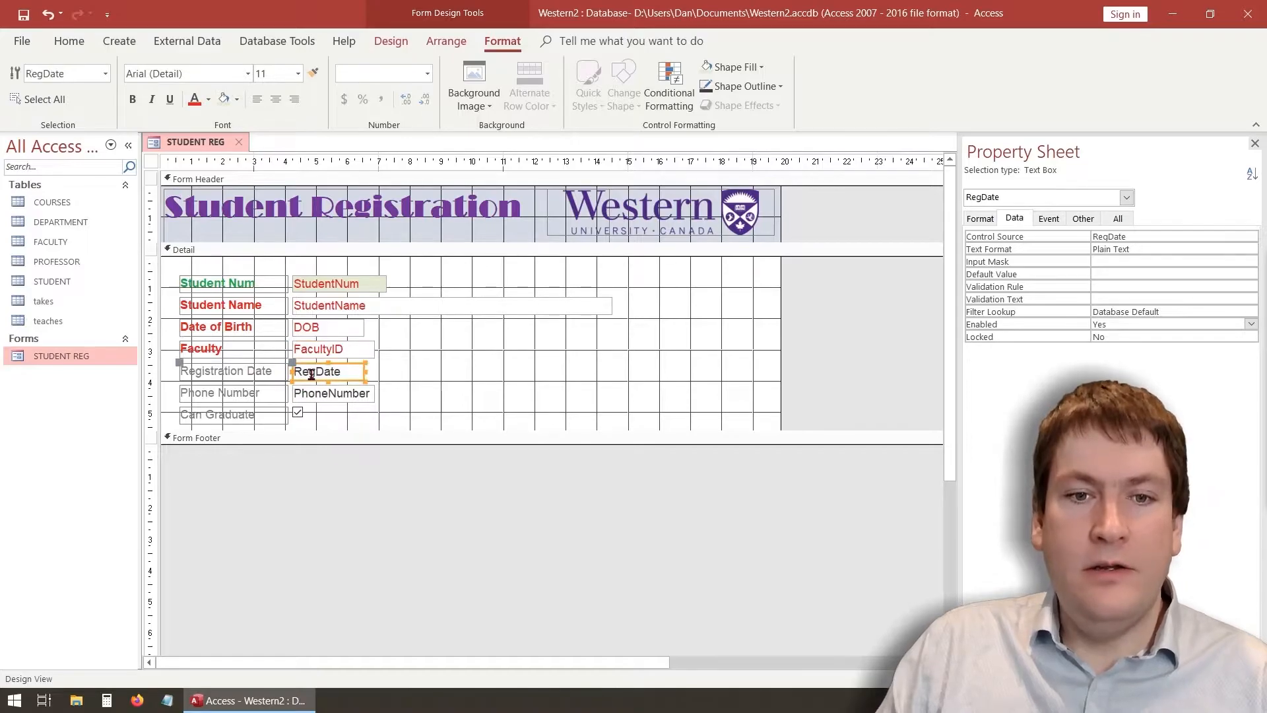
click(208, 100)
click(313, 321)
Set the PhoneNumber box's fill to Automatic so it has no background colour
click(318, 398)
click(237, 101)
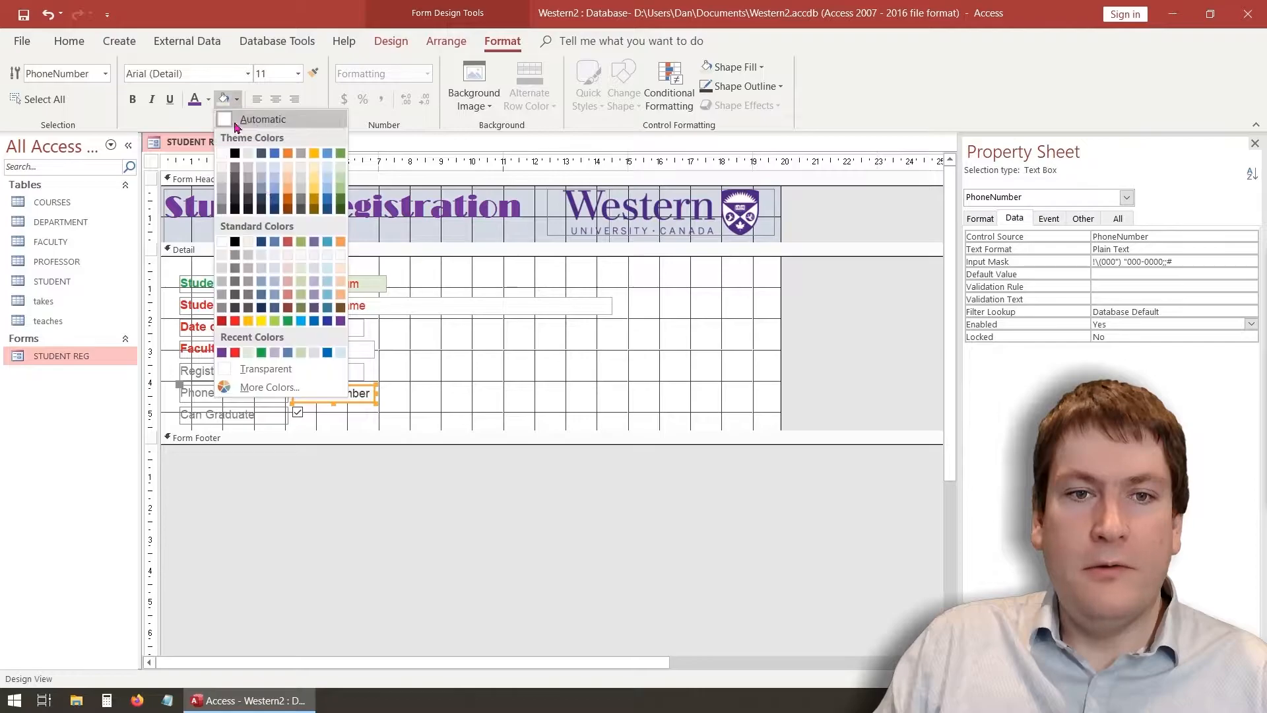
click(340, 322)
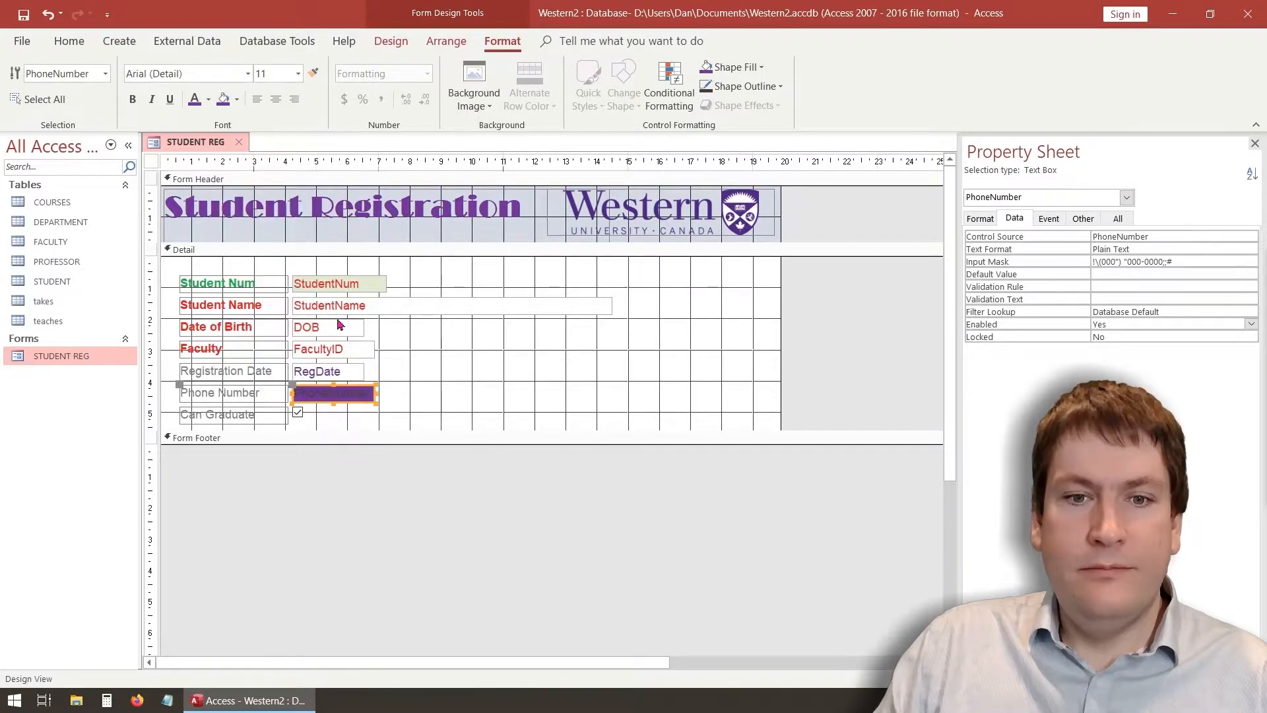
click(237, 103)
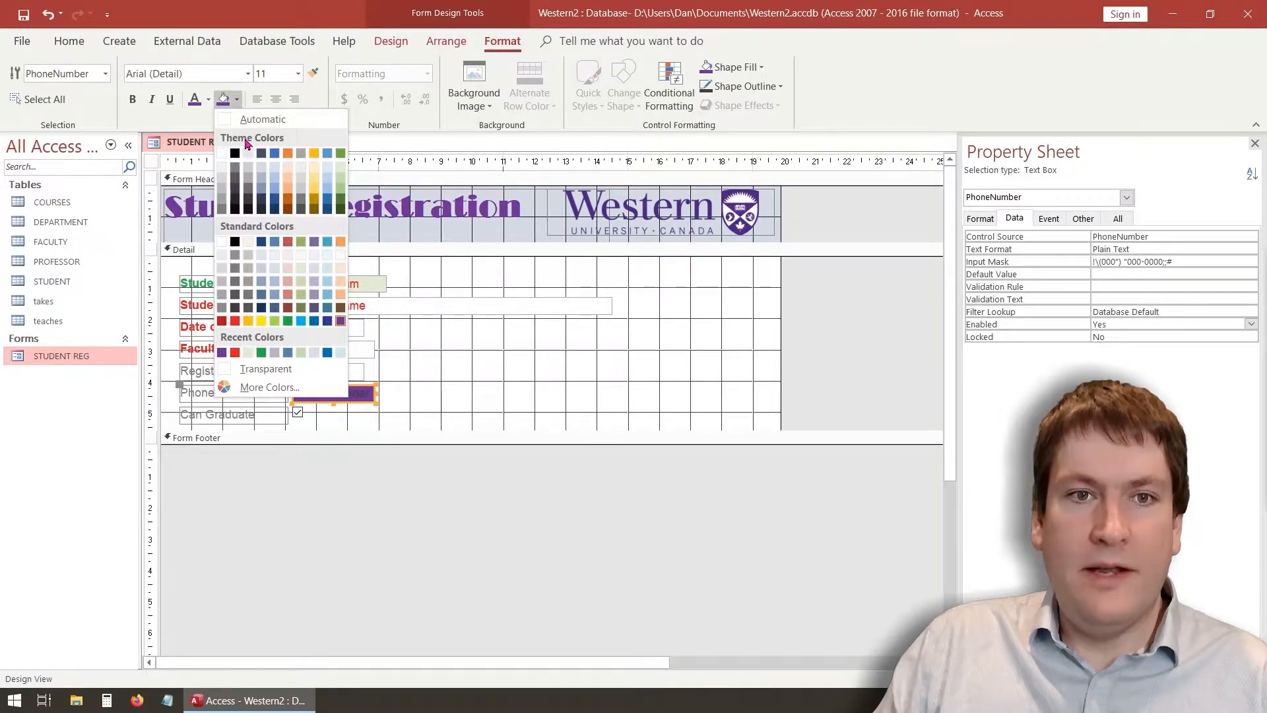
click(270, 120)
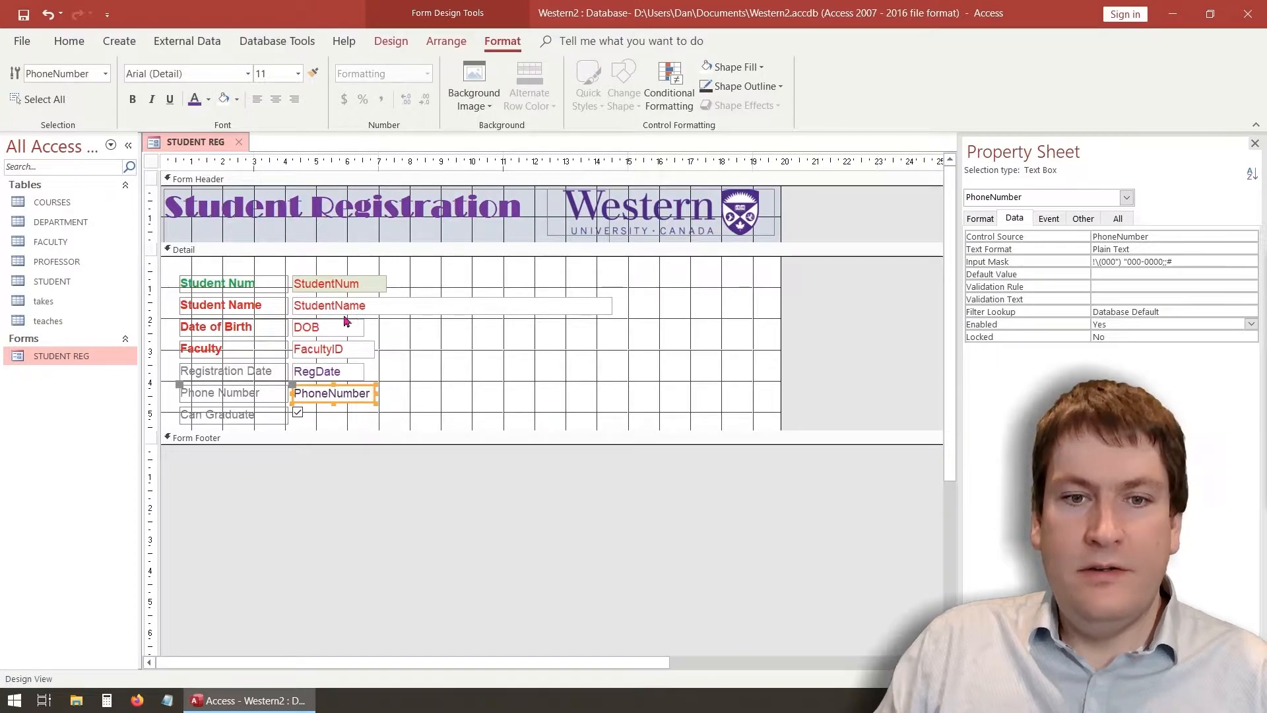
click(398, 370)
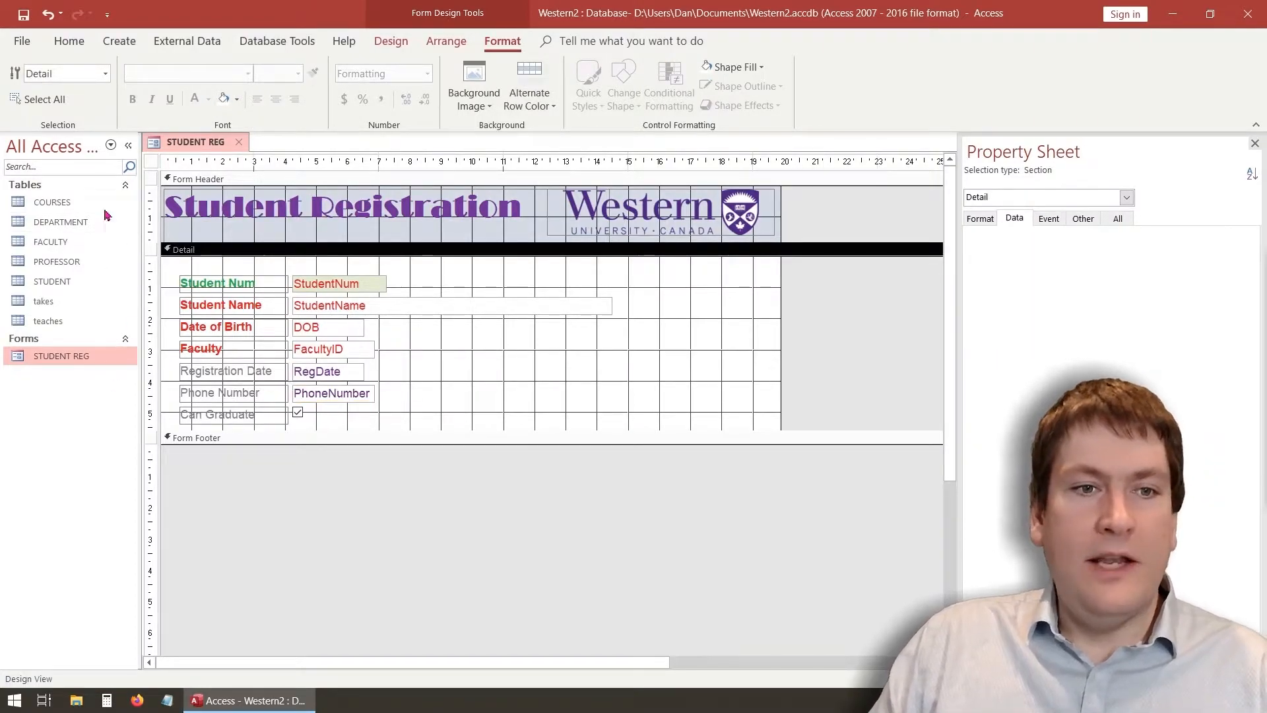
click(391, 41)
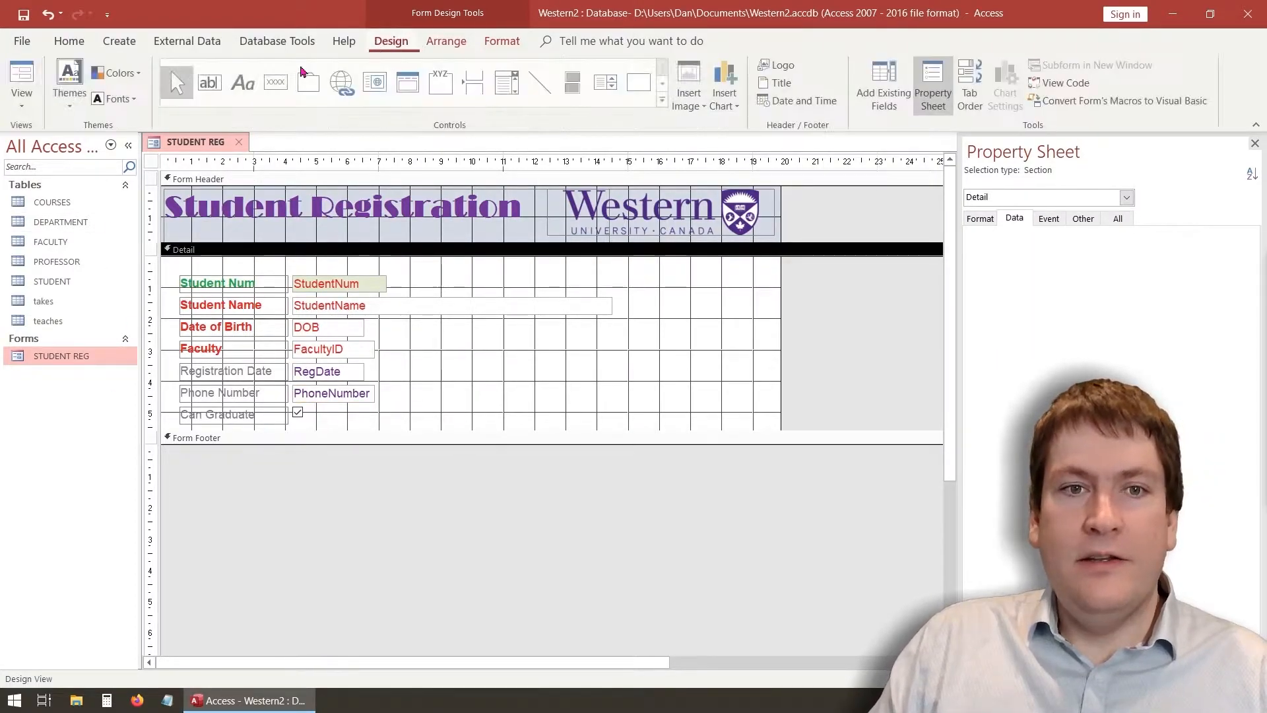
click(23, 99)
In Form View, step forward six records and then back to the first record
click(60, 130)
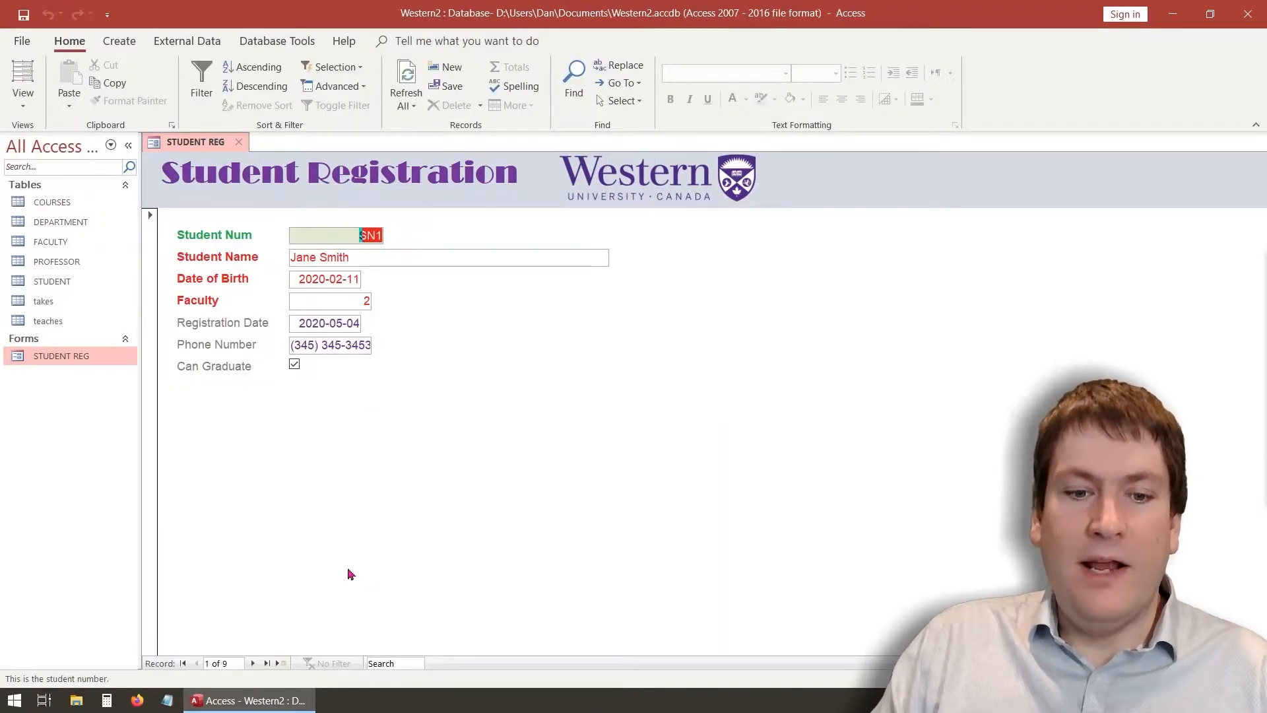
click(253, 663)
click(253, 663)
click(253, 663)
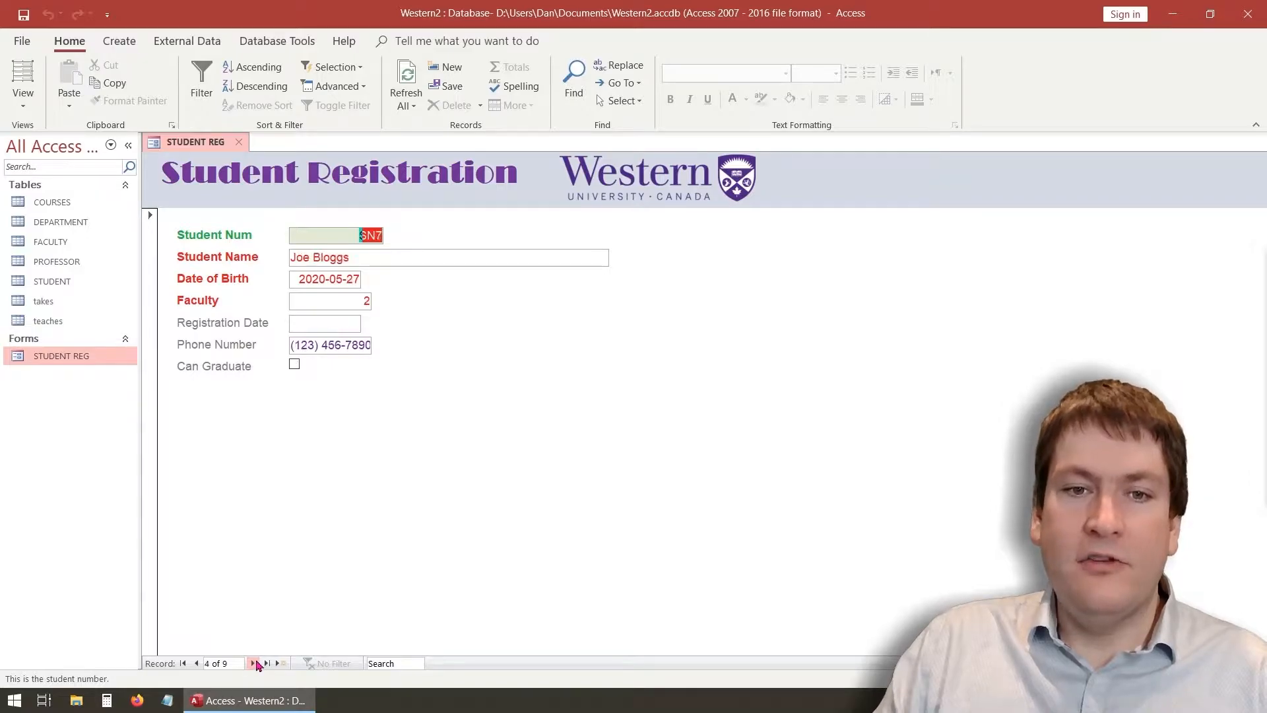
click(253, 663)
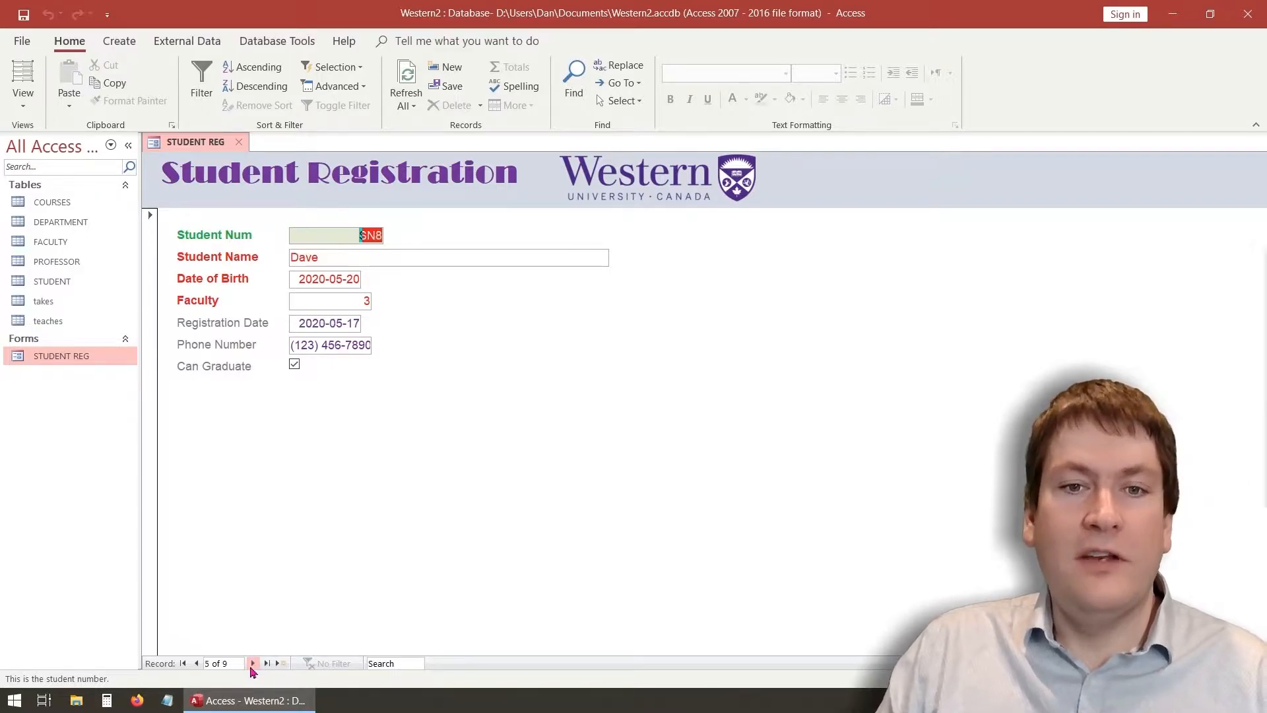
click(254, 663)
click(253, 663)
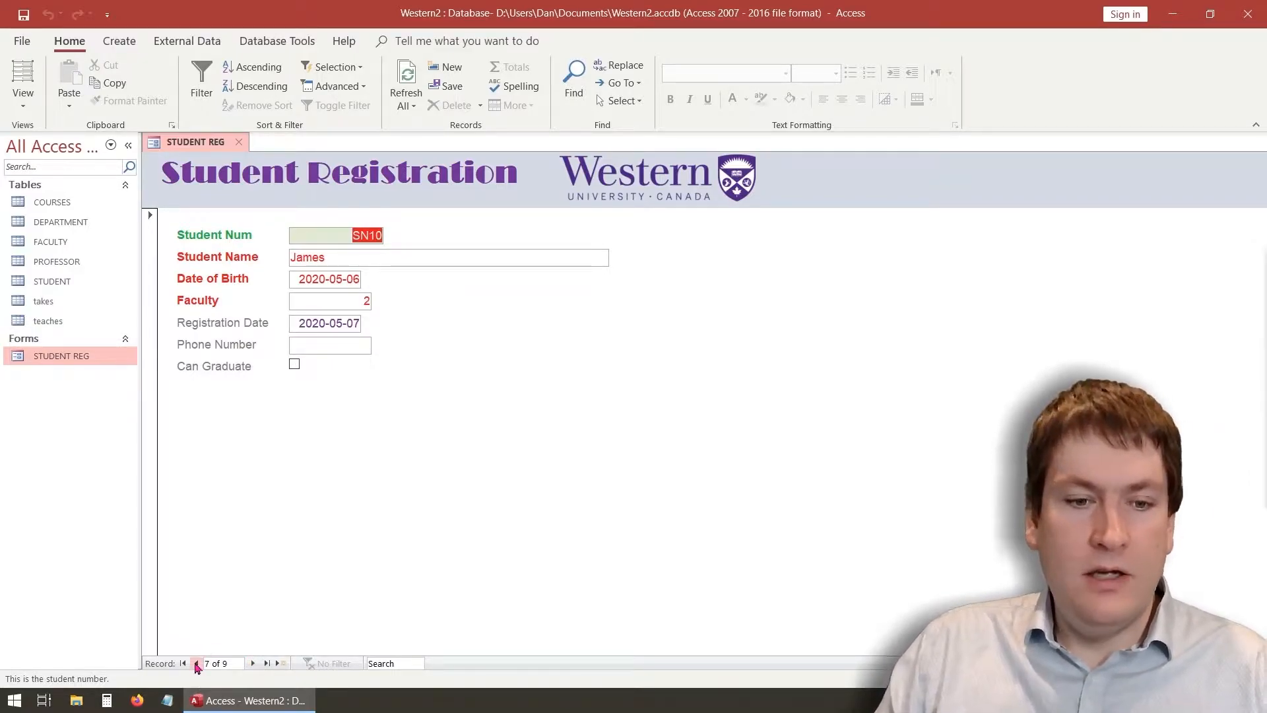
click(198, 666)
click(198, 665)
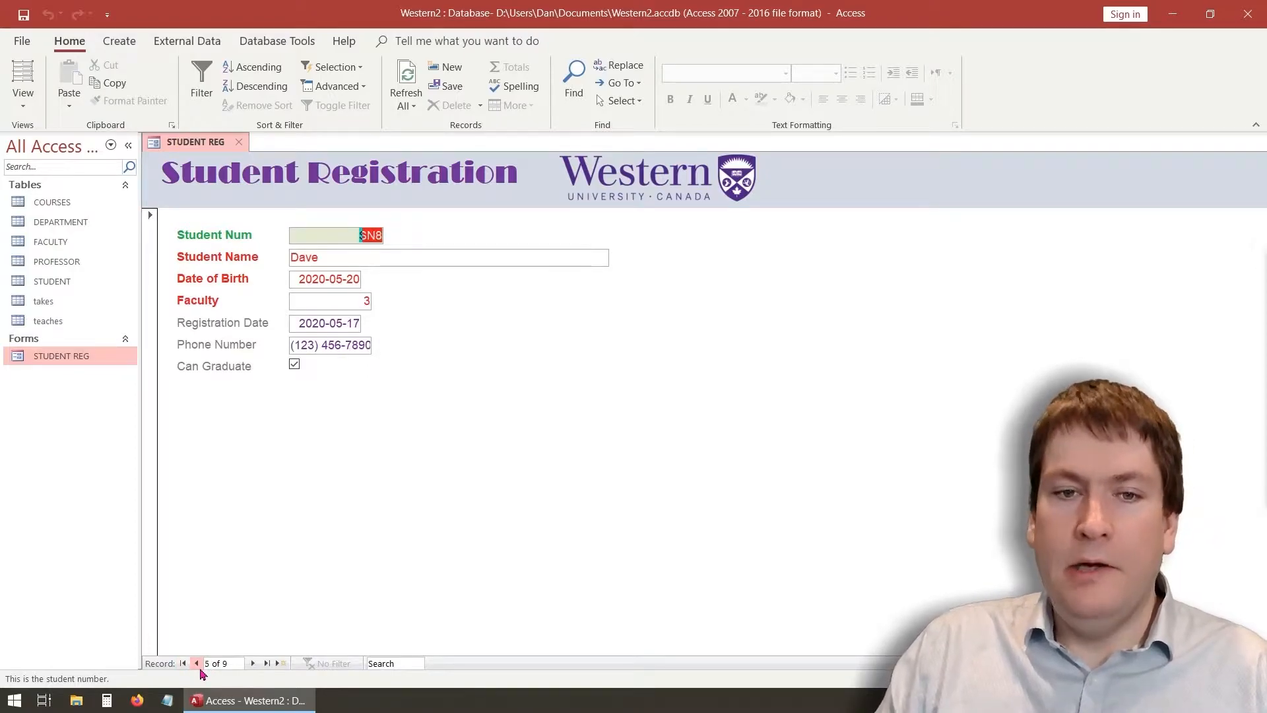
click(198, 665)
click(198, 665)
click(198, 665)
click(198, 665)
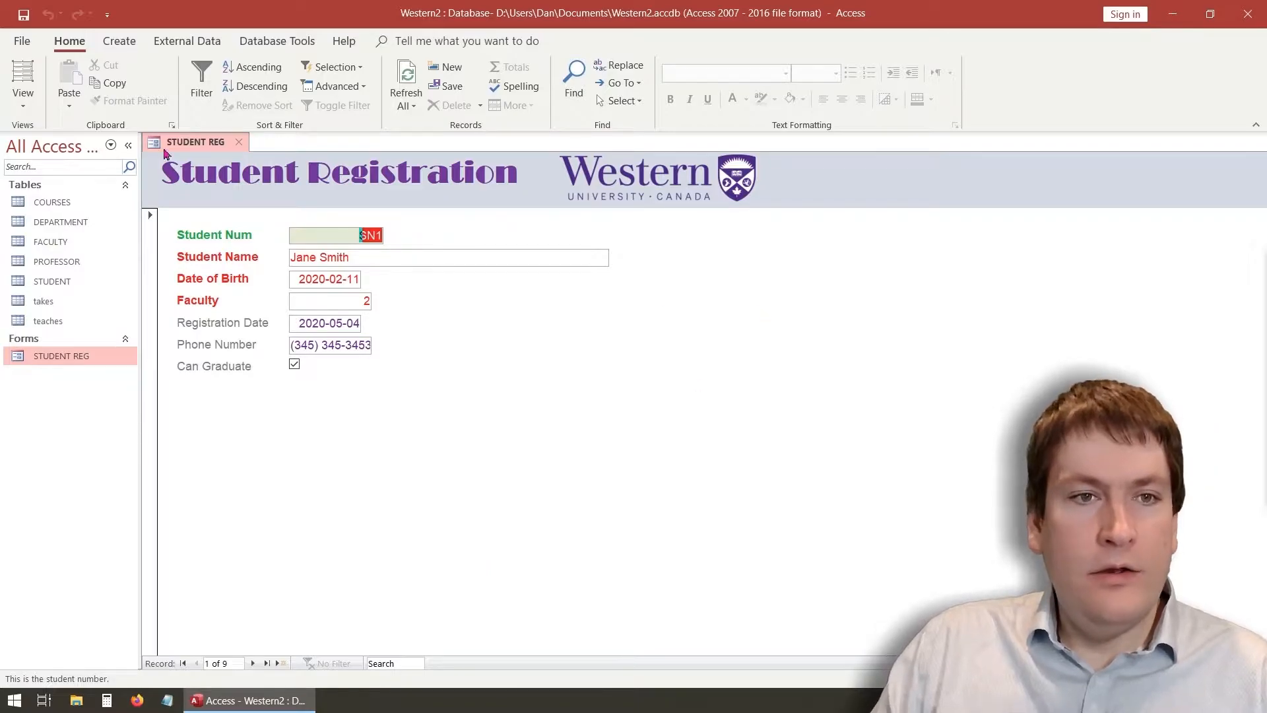
Click between the Student Num and Student Name fields on record 1
click(378, 260)
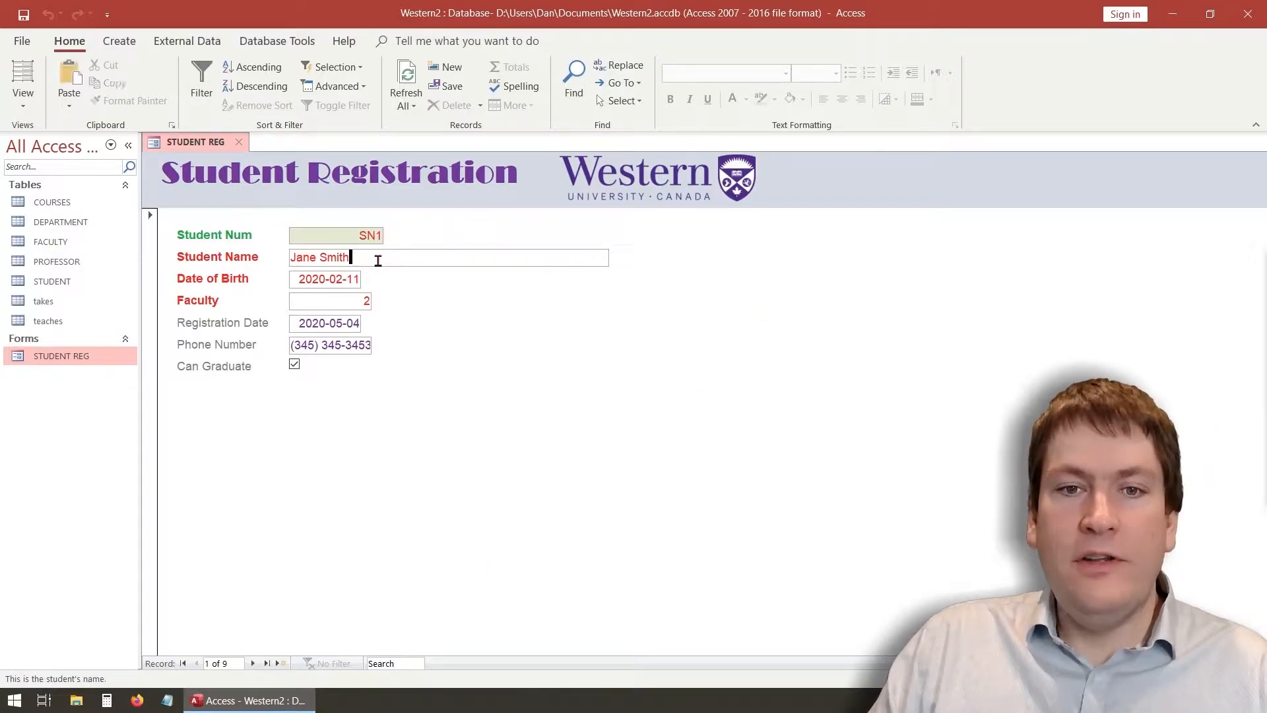
click(345, 236)
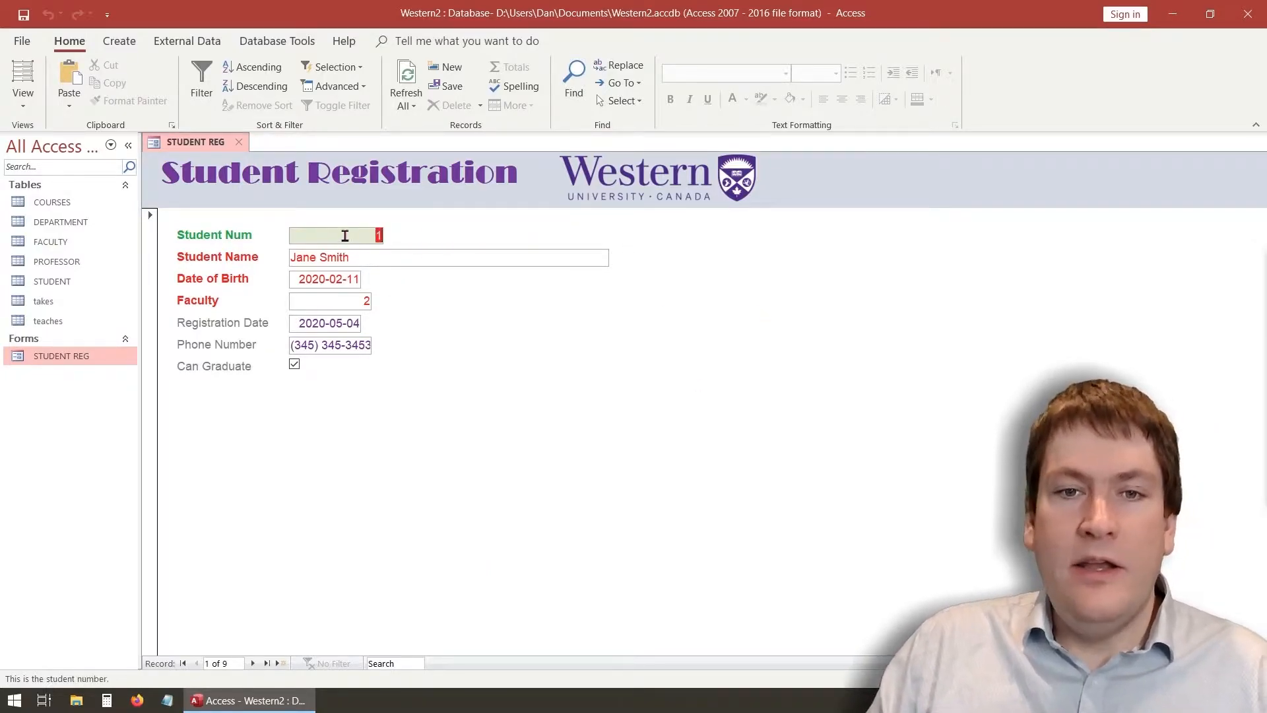
click(363, 259)
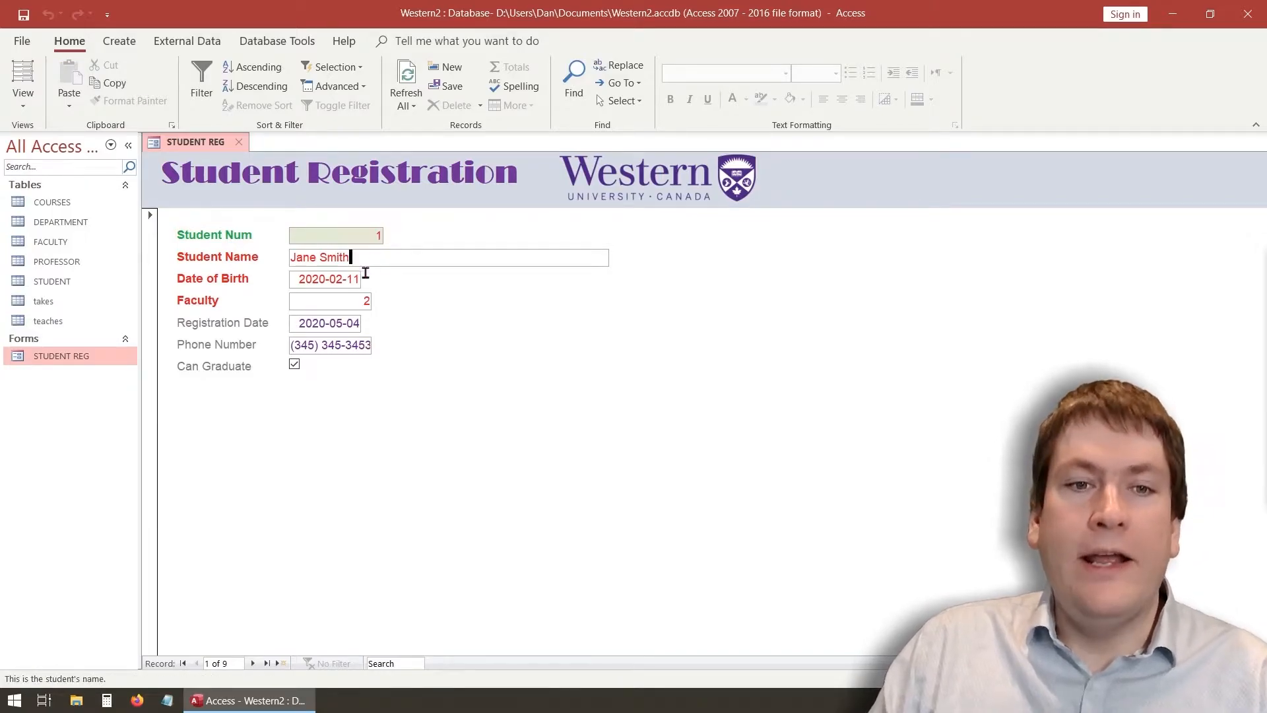
click(340, 234)
click(396, 254)
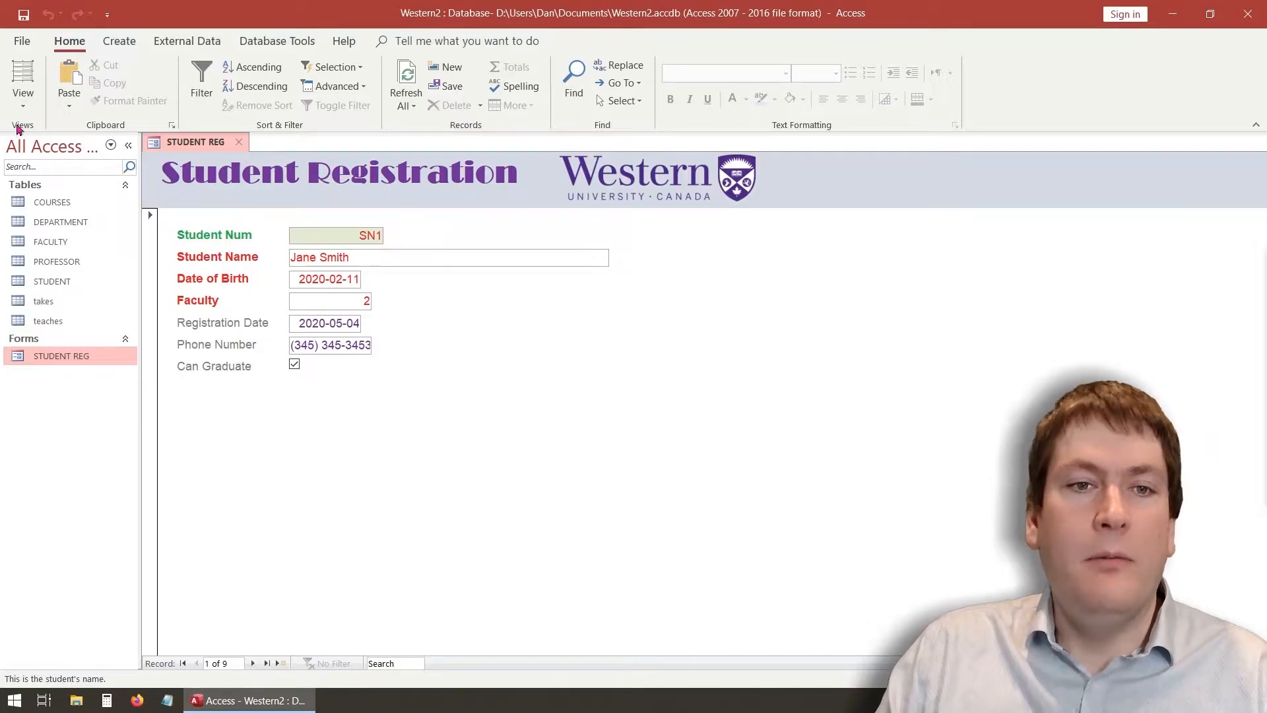
click(23, 100)
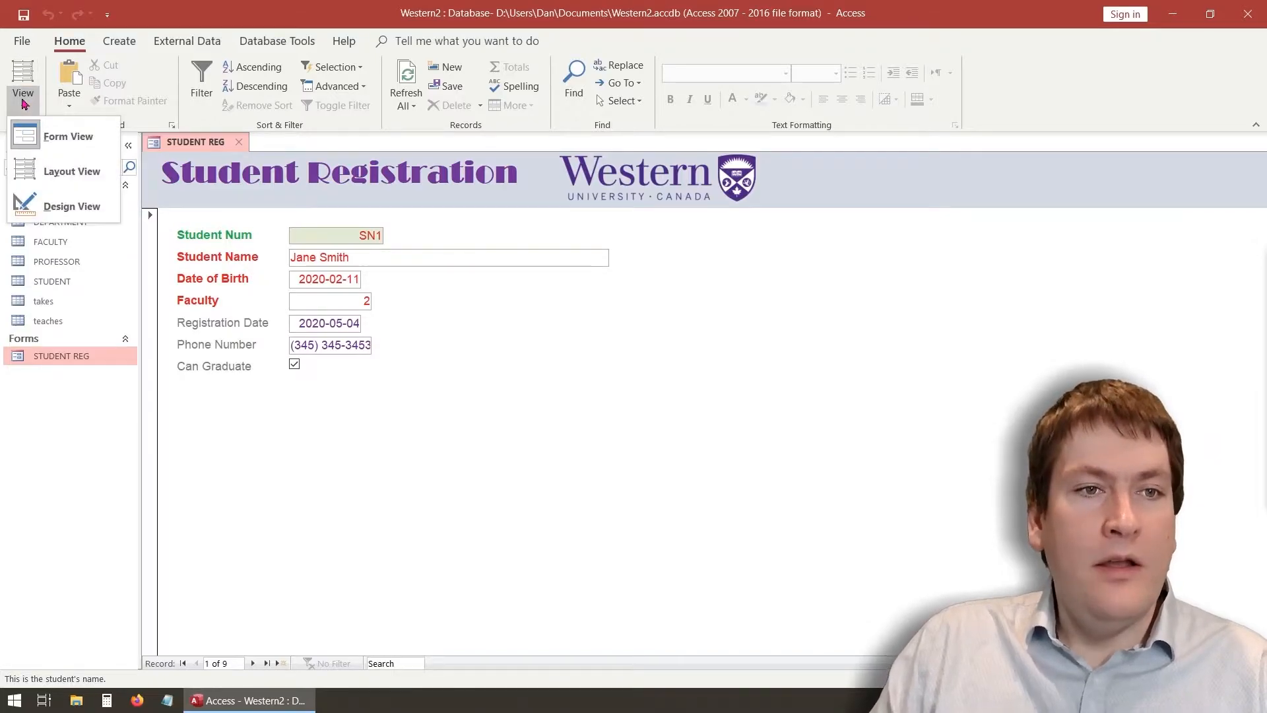
Back in Design View, select the StudentNum text box with the Property Sheet reopened
click(66, 207)
click(365, 289)
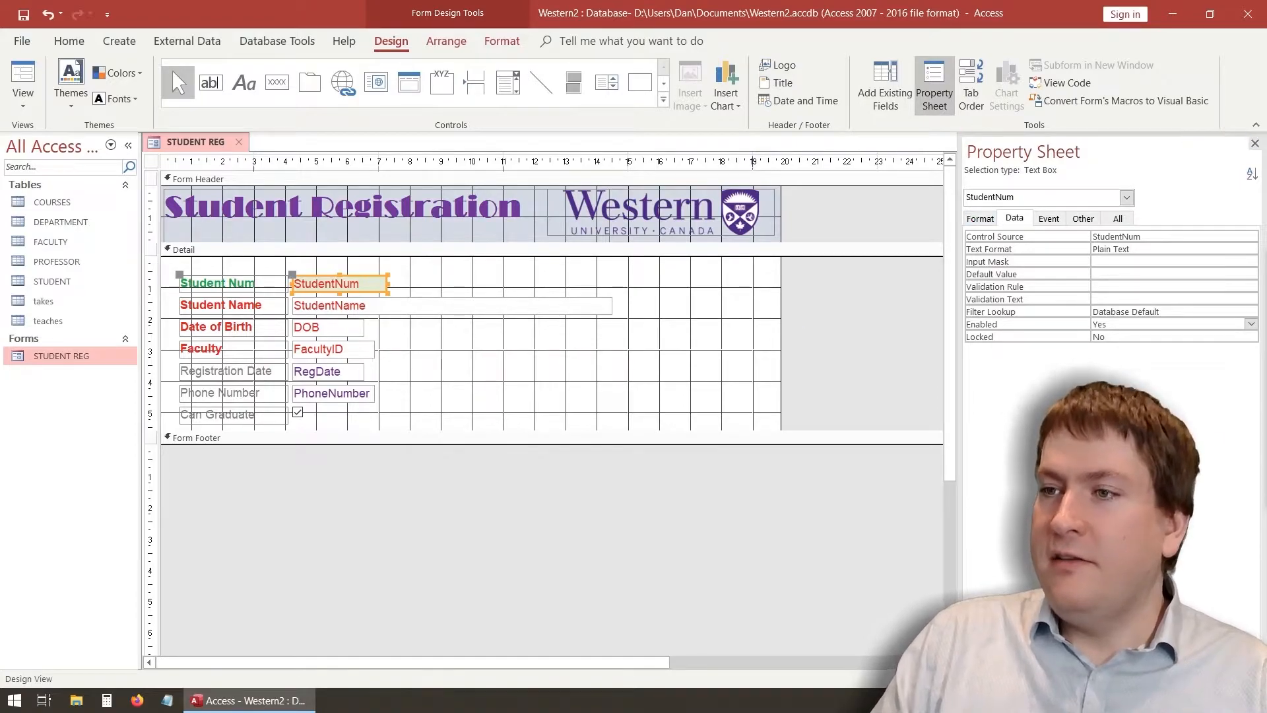
click(1255, 144)
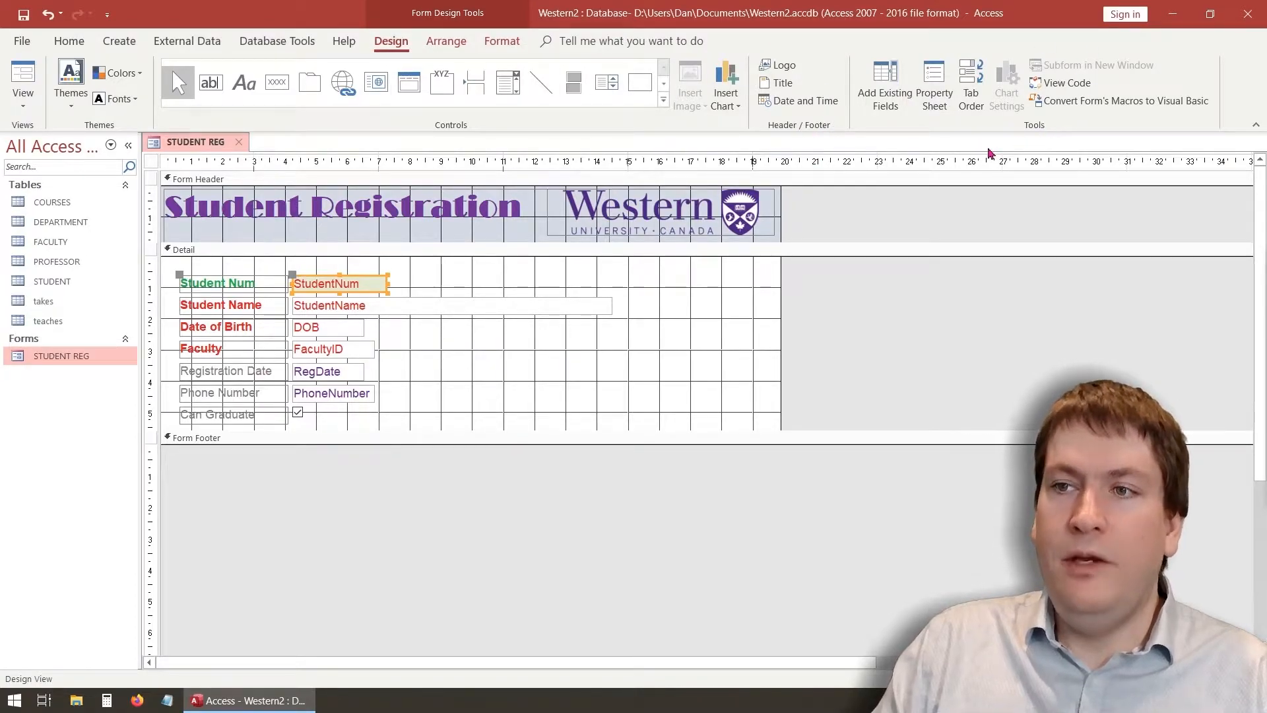
click(932, 81)
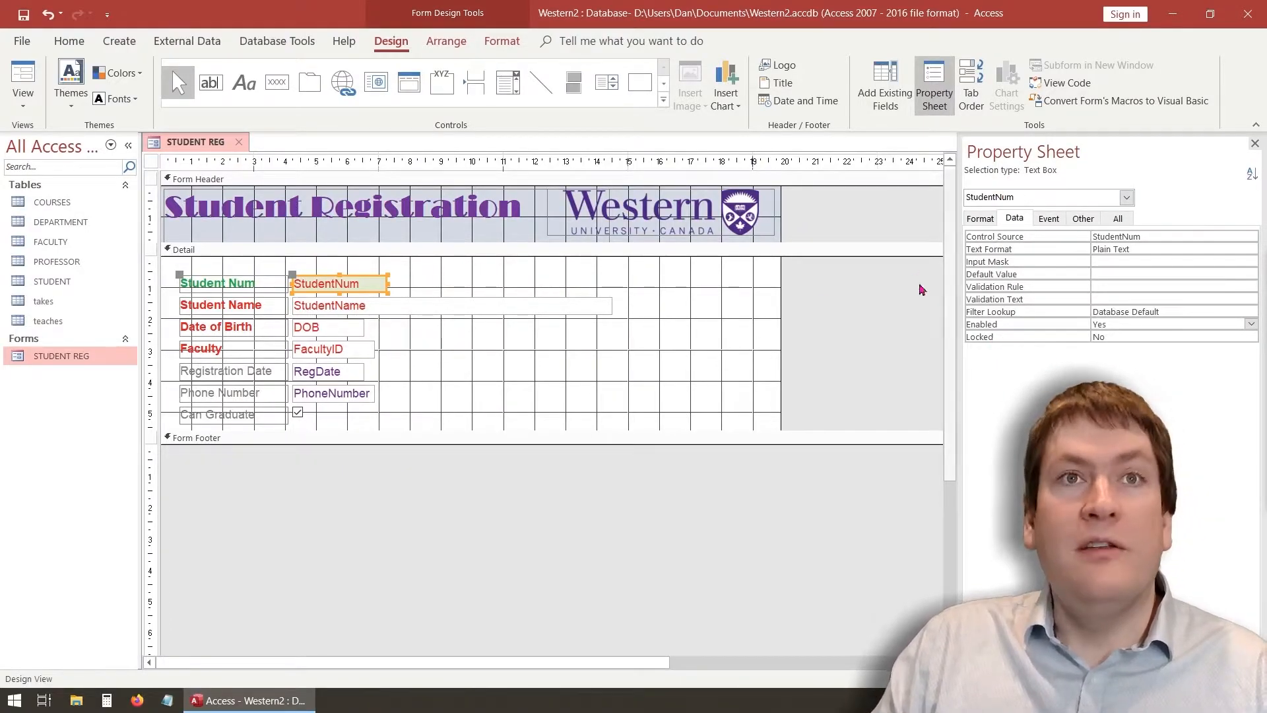
click(258, 288)
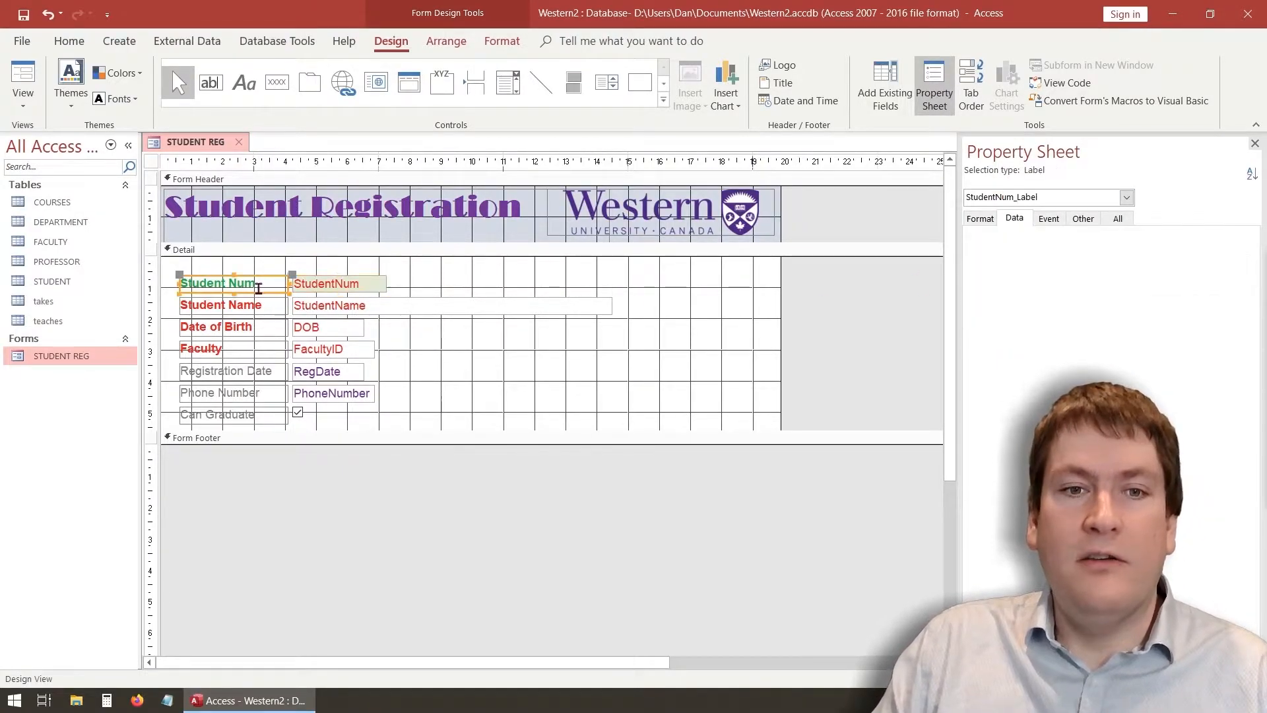
click(362, 286)
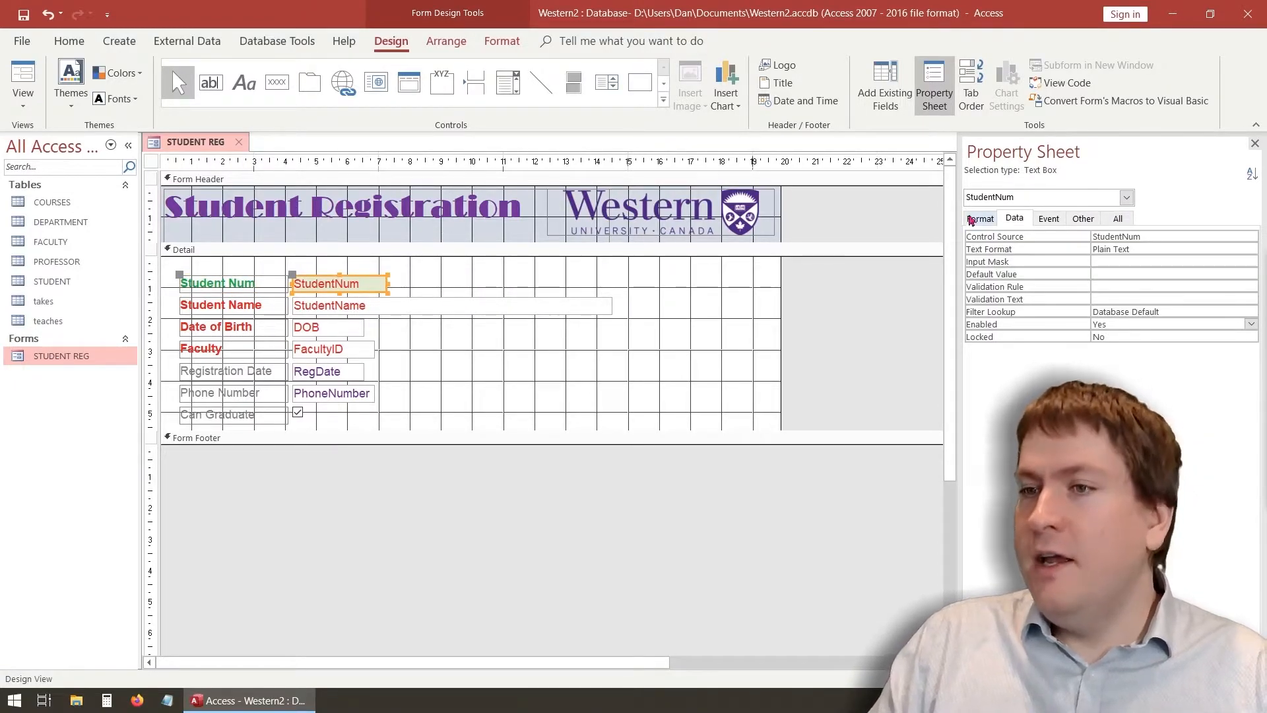
Set the StudentNum text box's Enabled property to No on the Data tab
click(1116, 220)
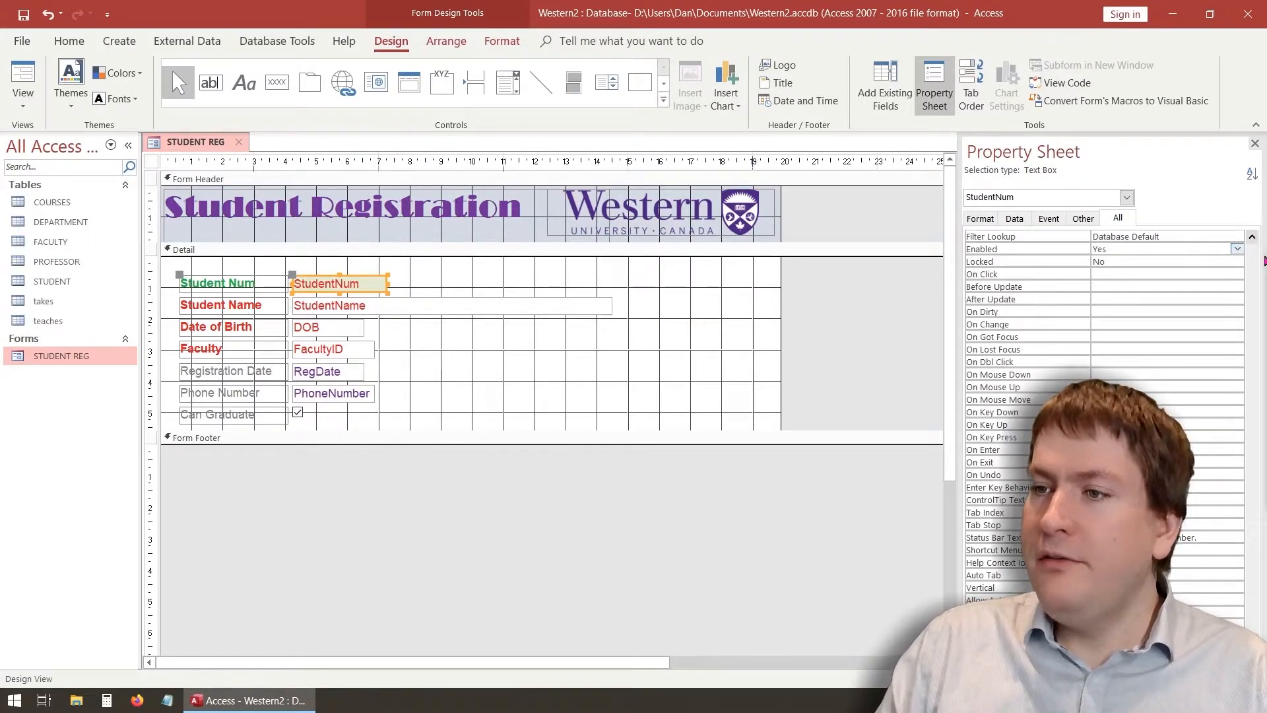
drag(1252, 637, 1260, 242)
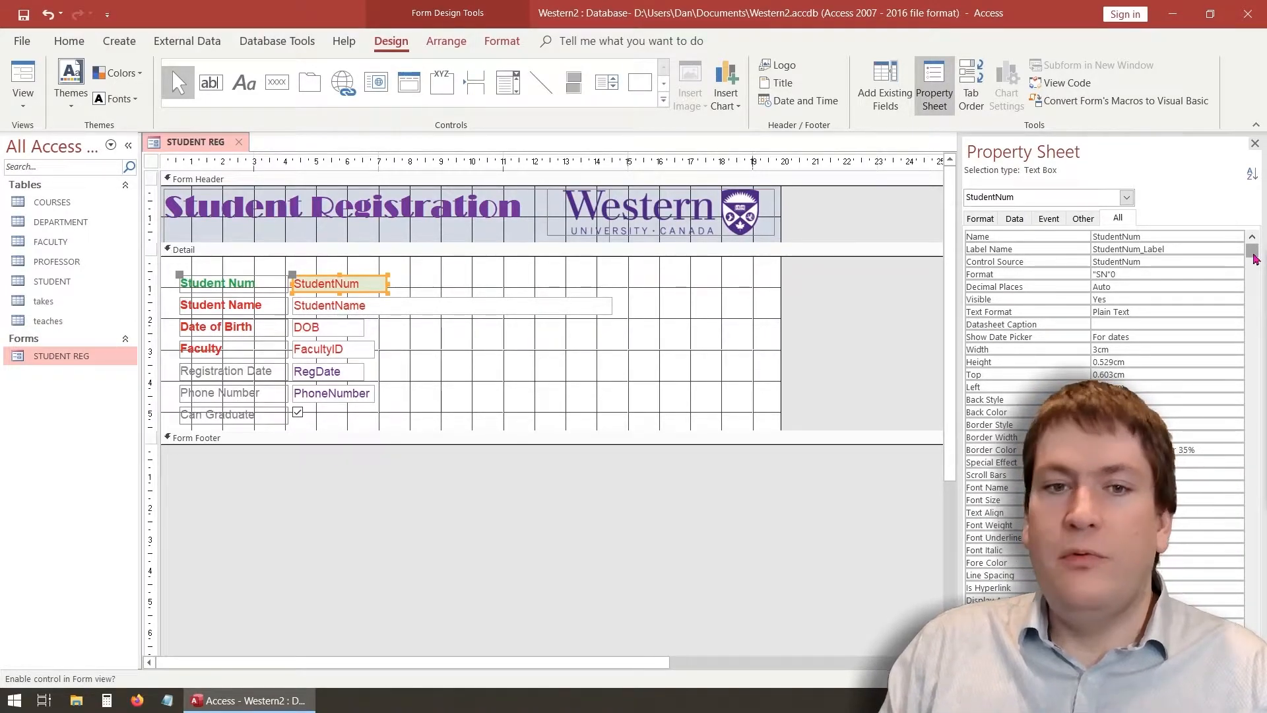
scroll(1254, 257, down, 1)
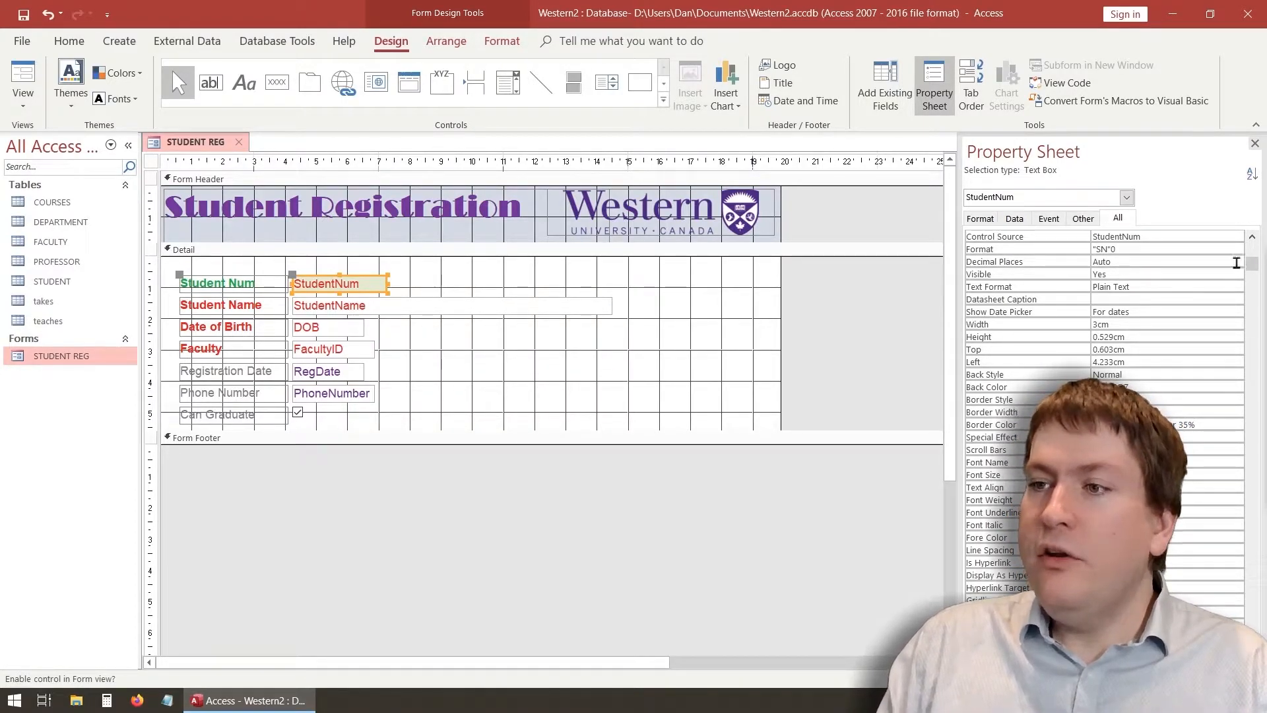
mouse_move(1252, 267)
mouse_down()
mouse_move(1259, 660)
mouse_move(1264, 254)
mouse_up()
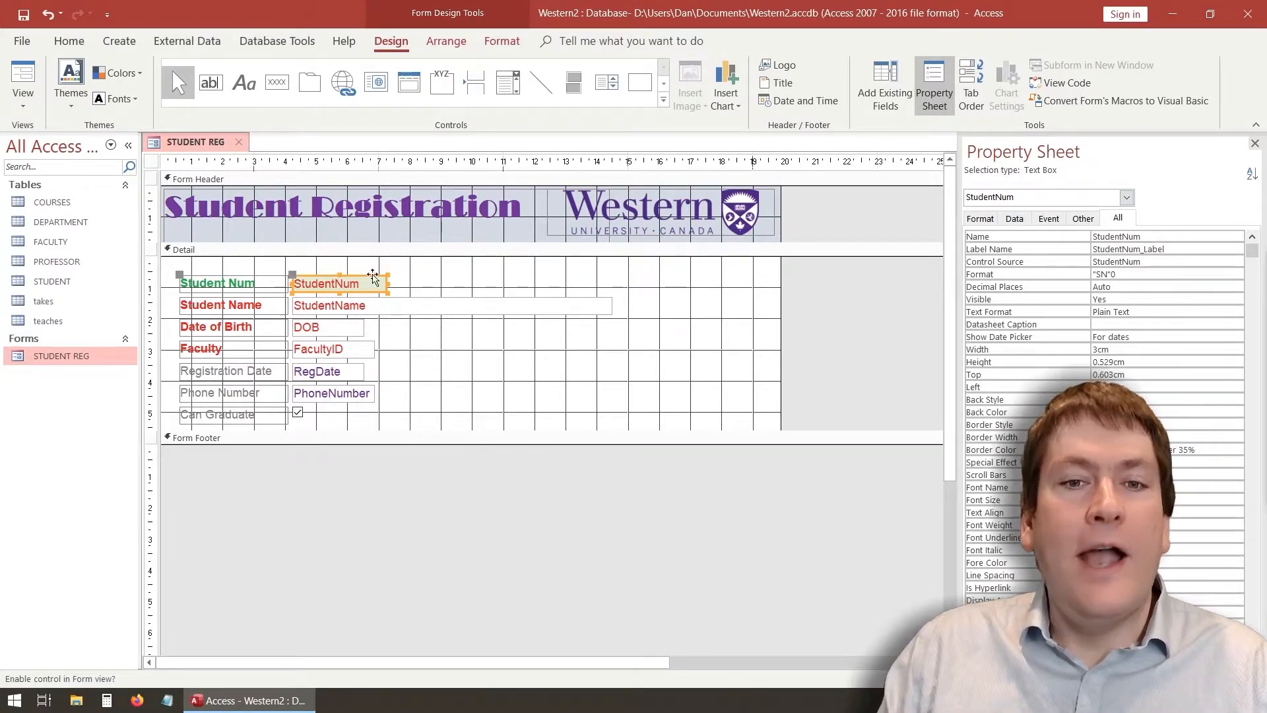
click(1012, 222)
click(975, 330)
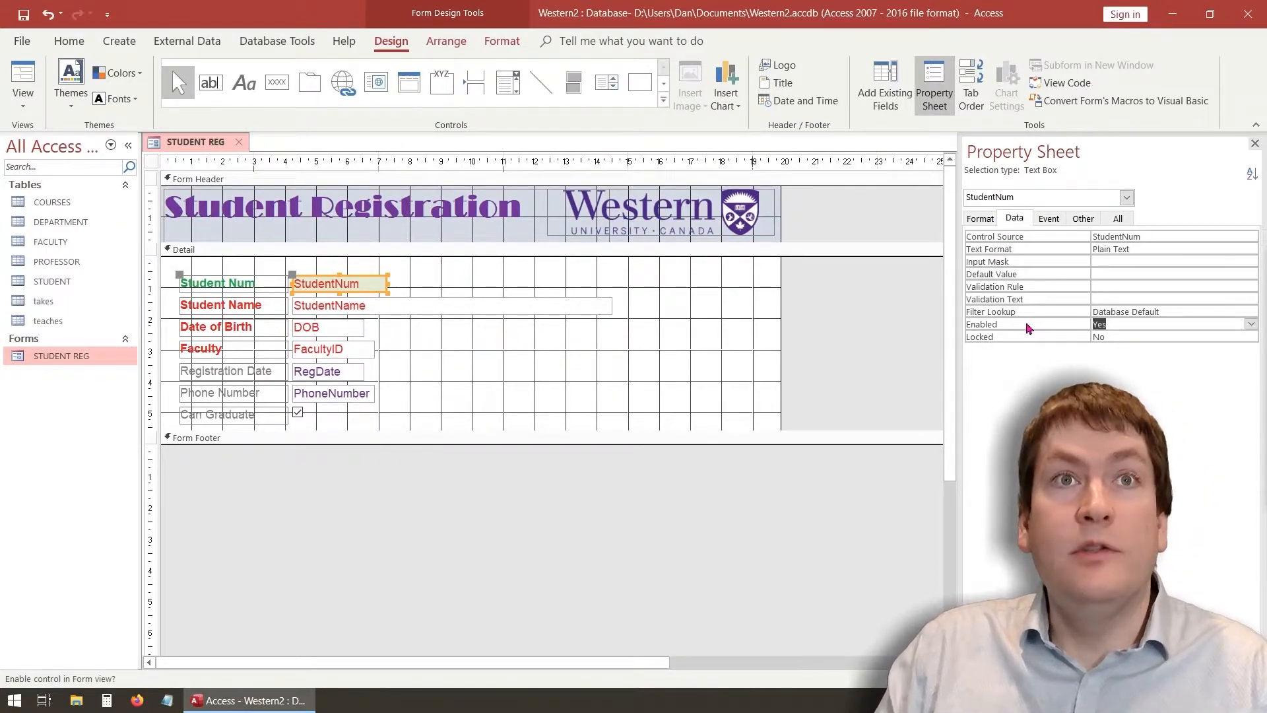
click(1252, 325)
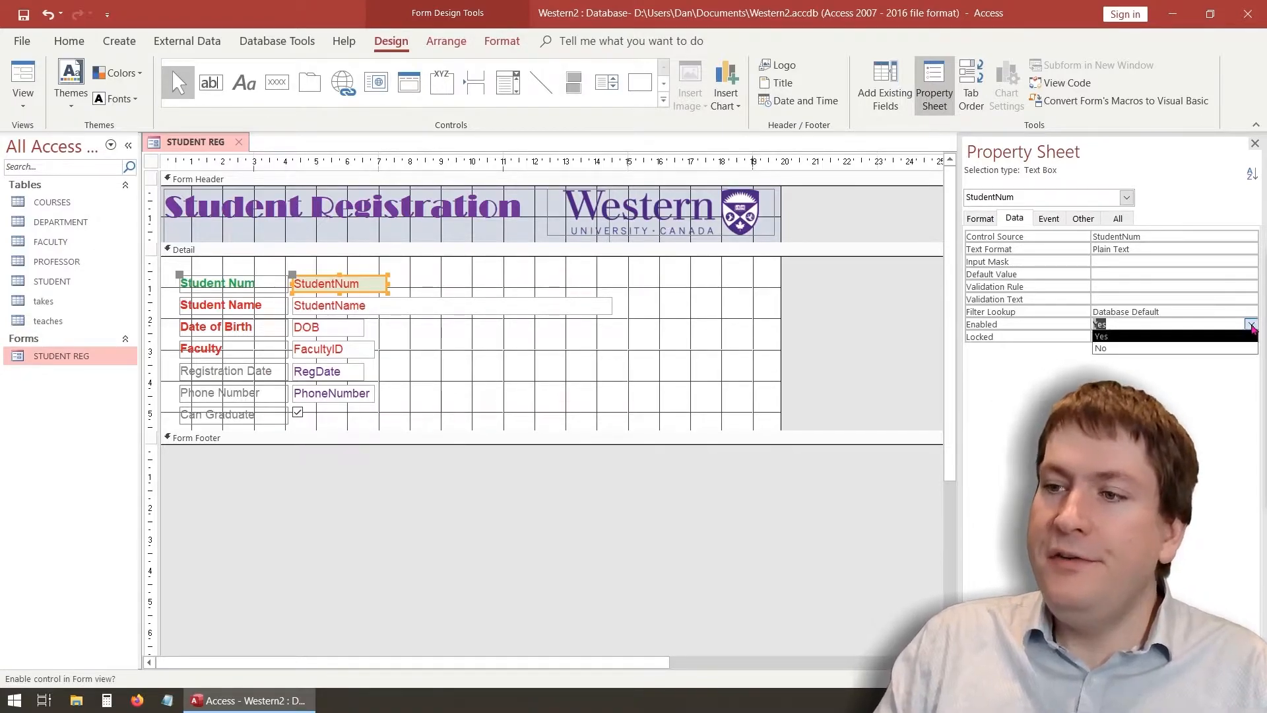
click(1116, 347)
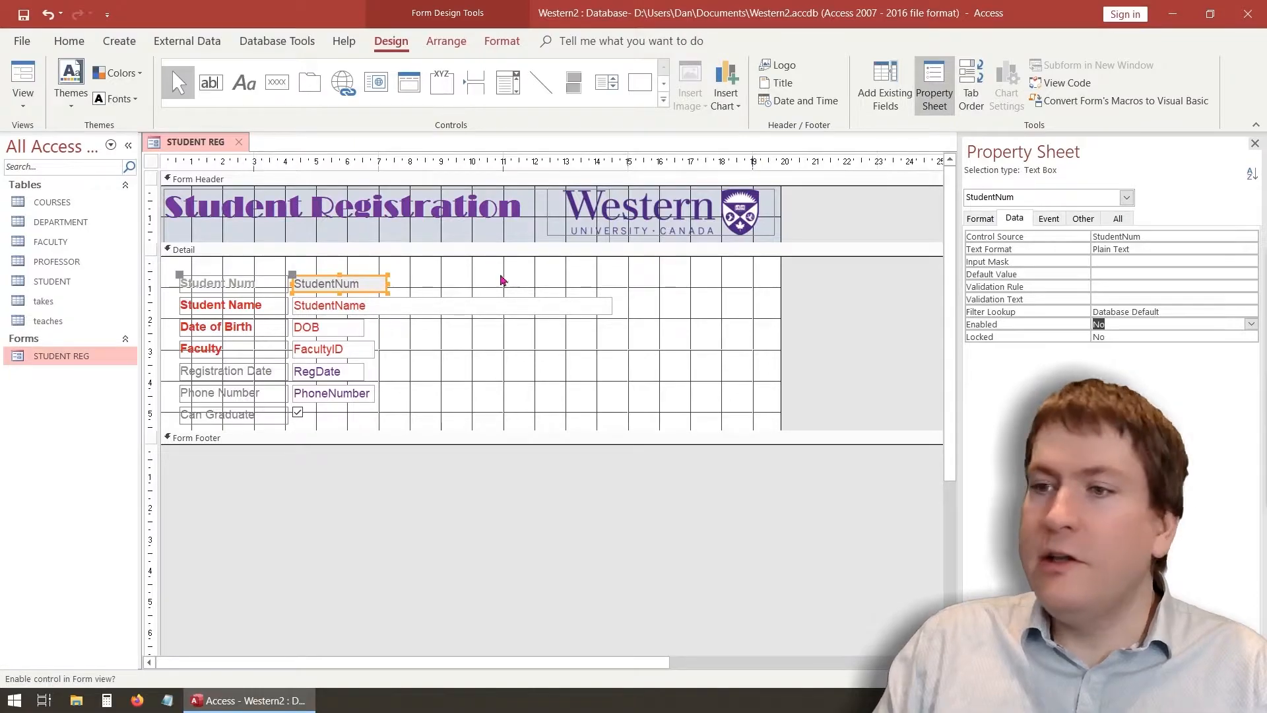
click(540, 289)
click(21, 83)
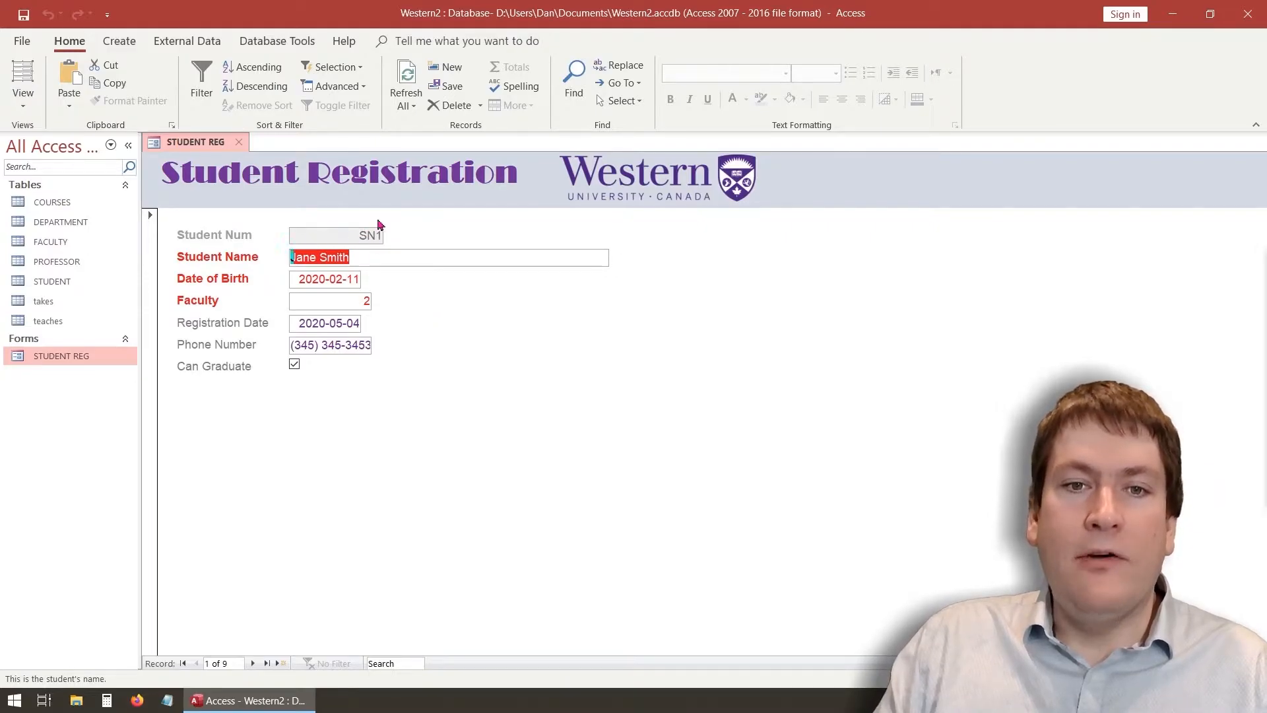
Start a new record, enter the student's name and birth date 2020-05-18, then move to Faculty
click(252, 663)
click(253, 663)
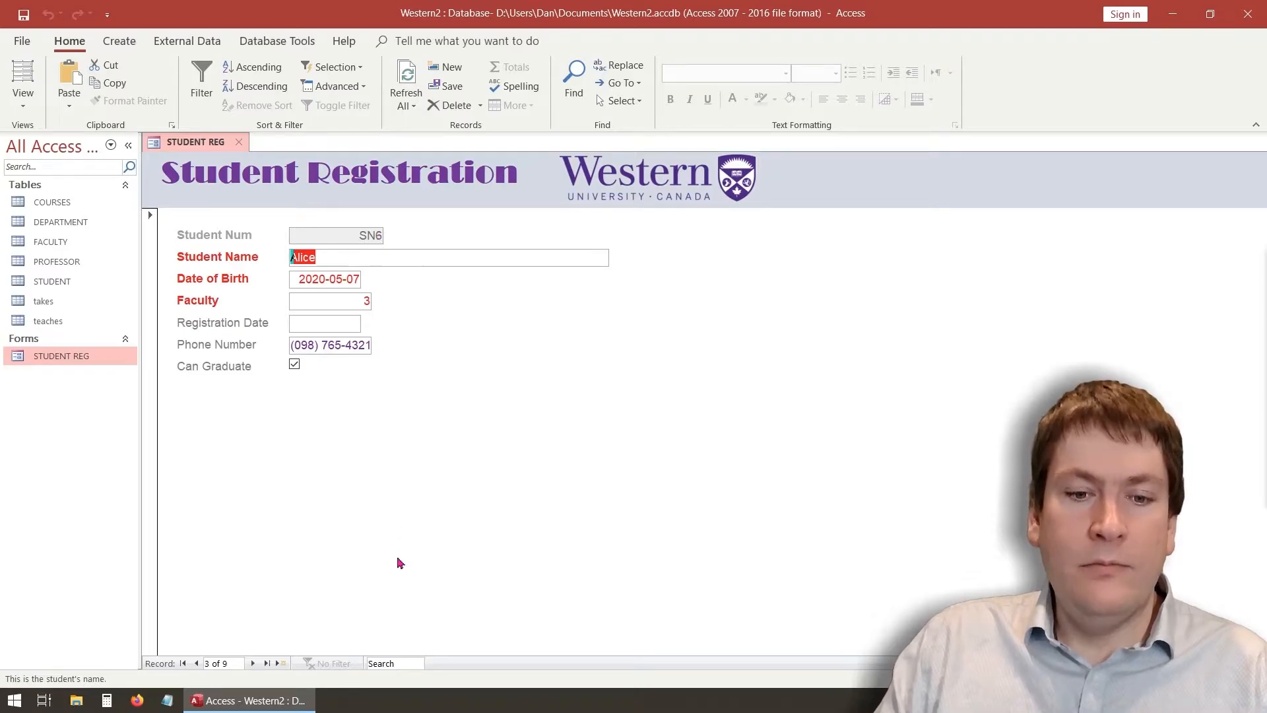
click(281, 664)
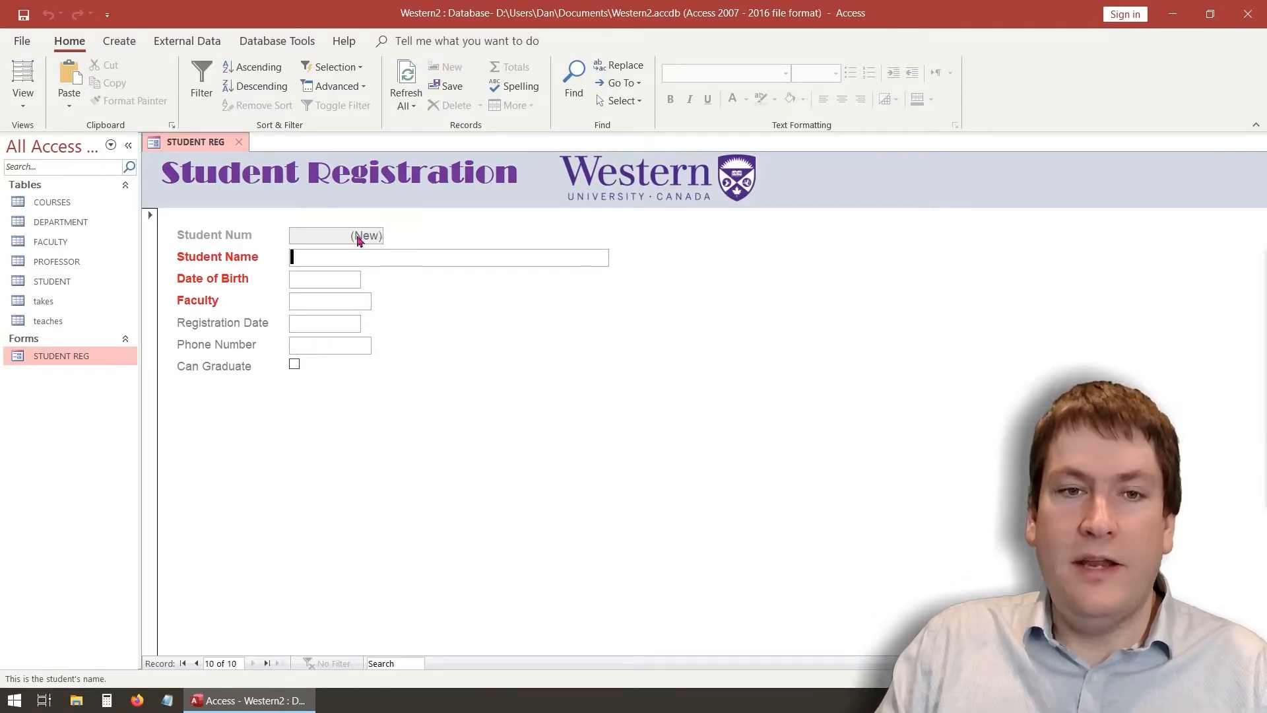
text(Luna Ser)
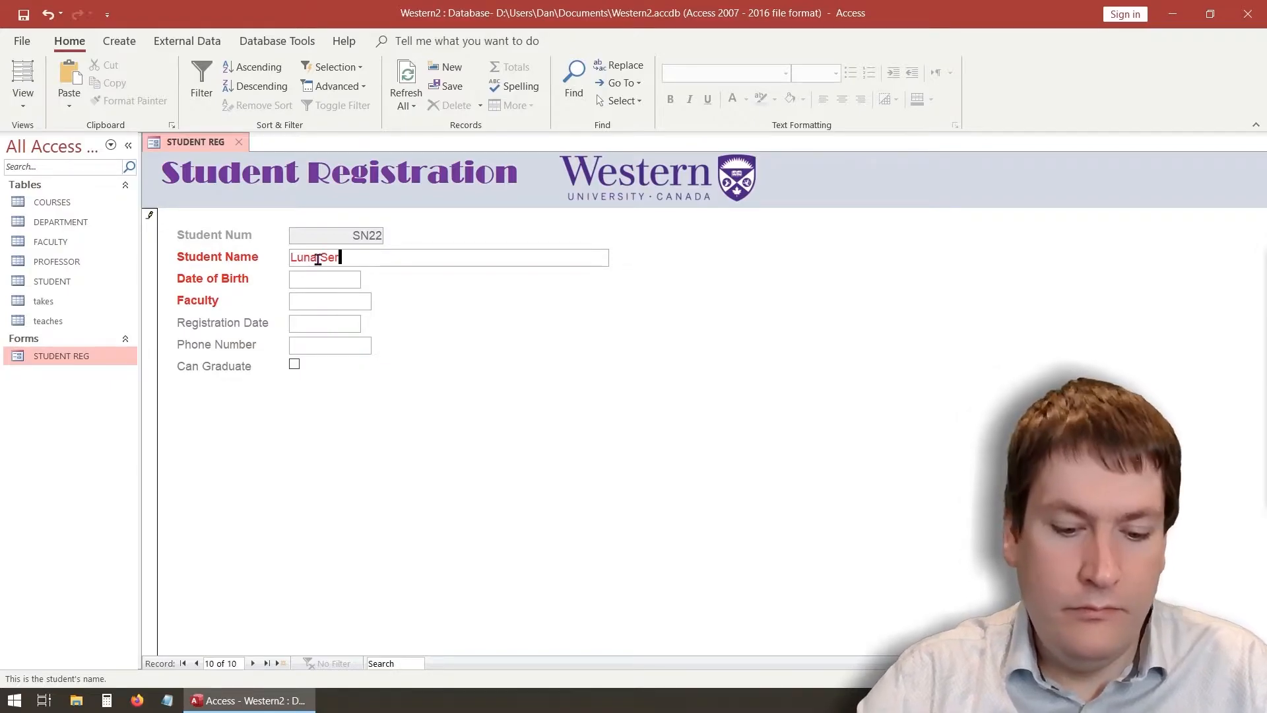
key(Tab)
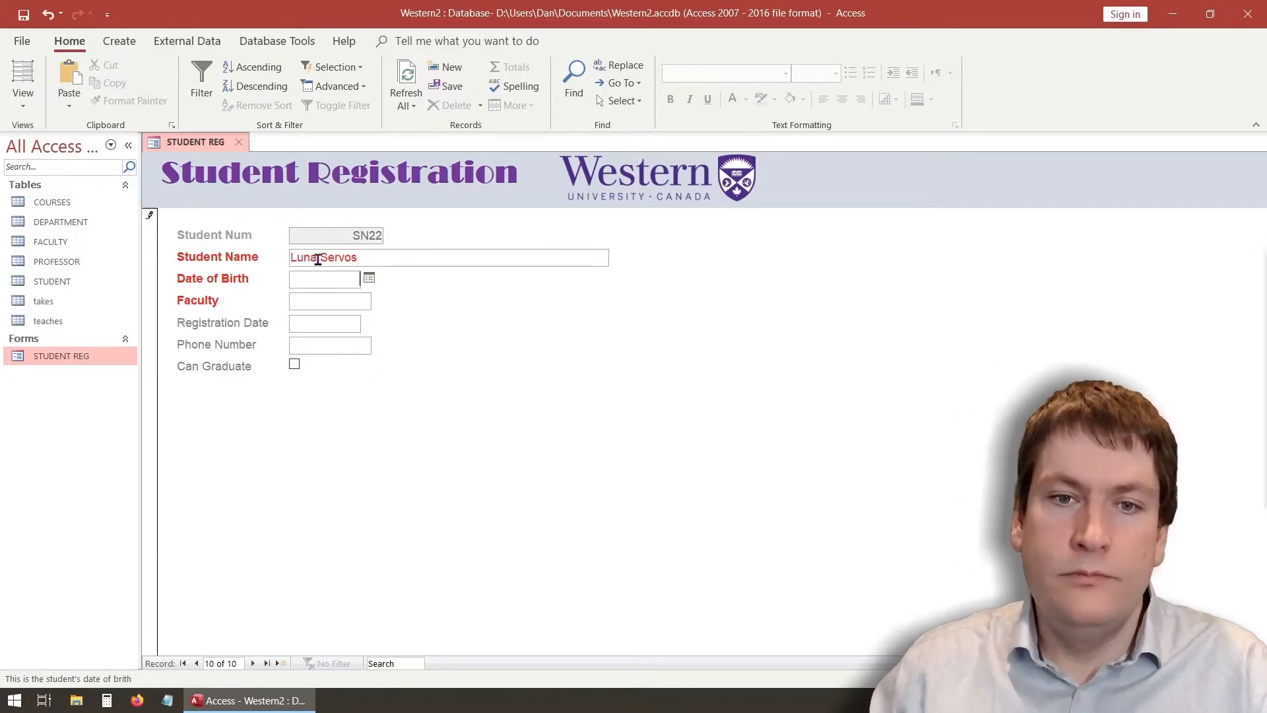
click(369, 279)
click(270, 367)
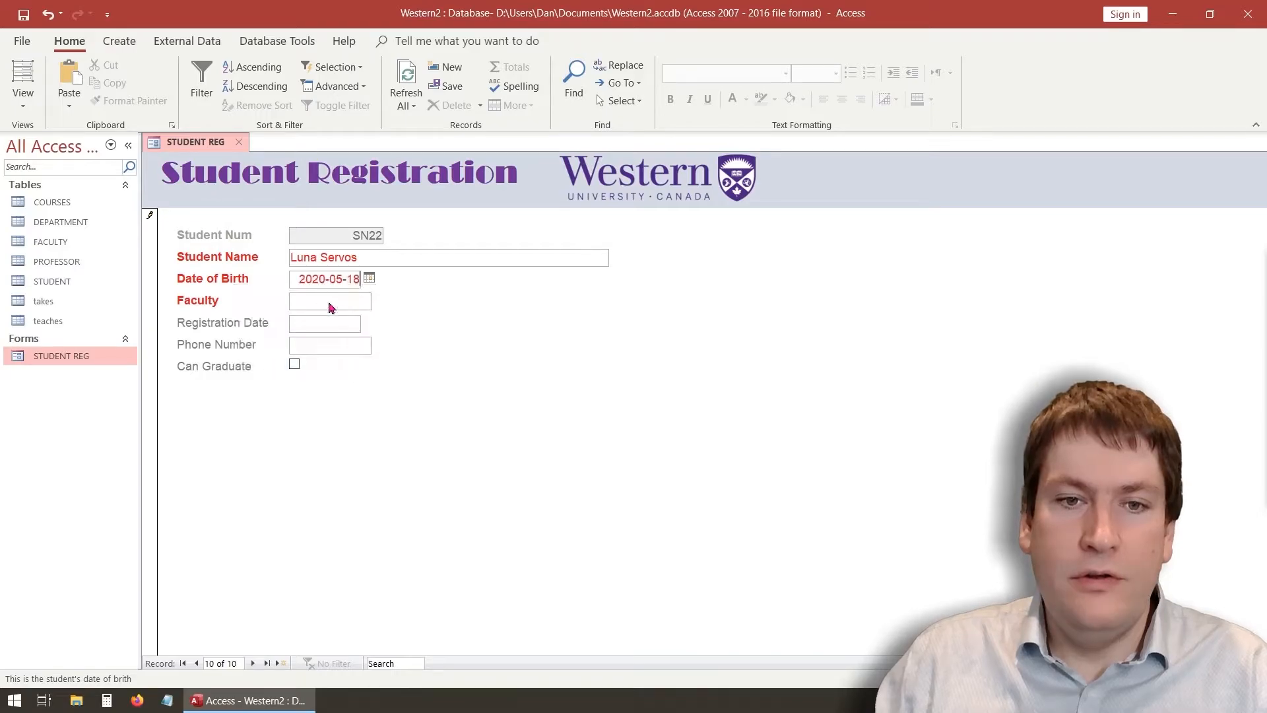
click(321, 299)
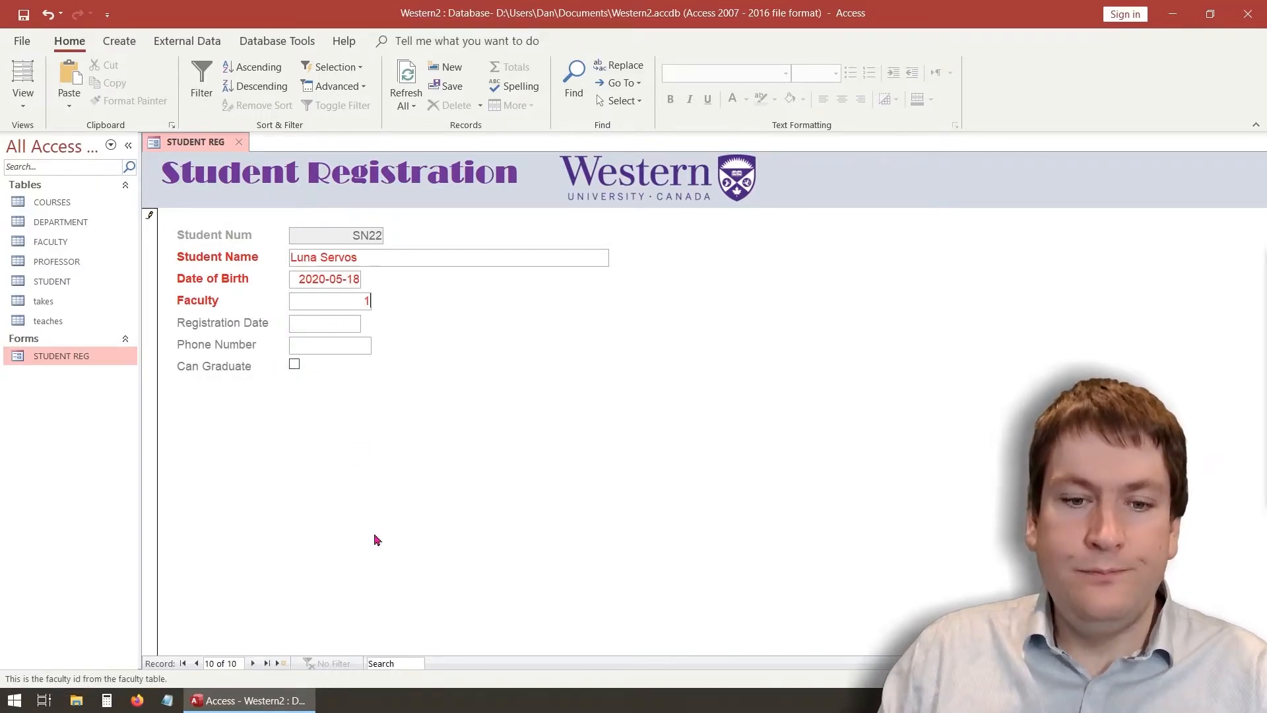
Save the new student record and open the STUDENT table to confirm it
right_click(190, 144)
click(197, 152)
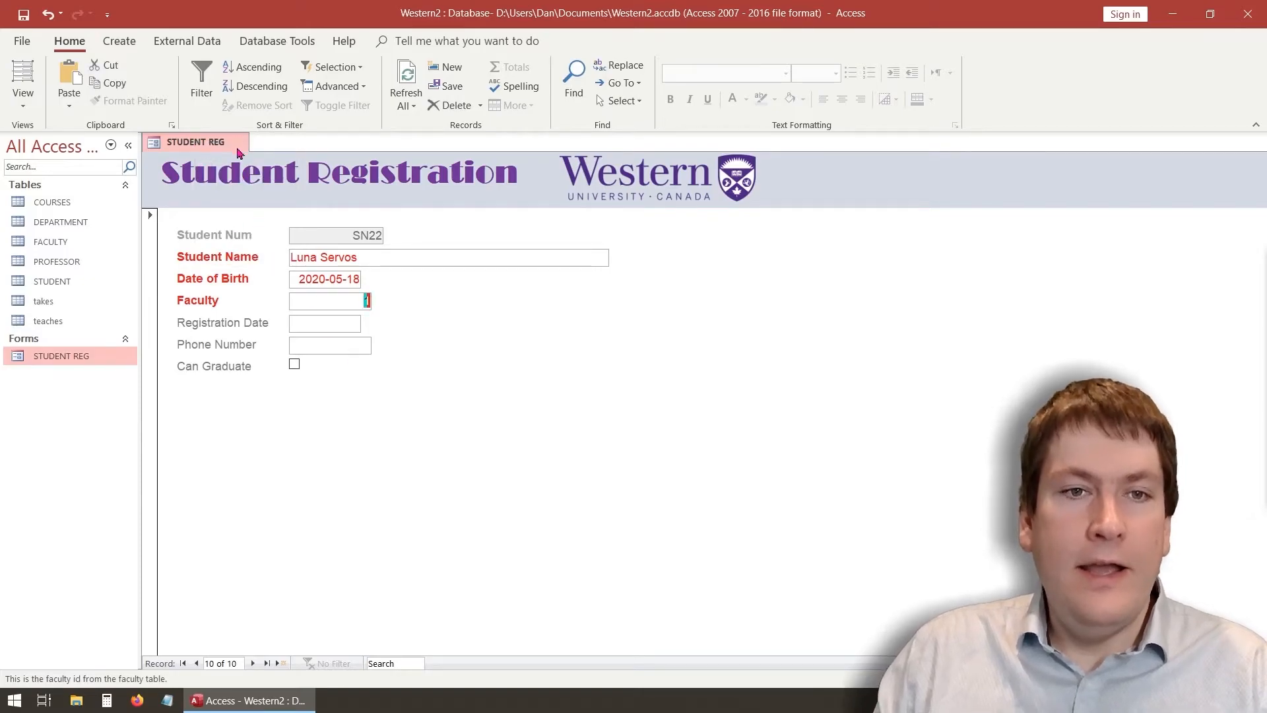
double_click(62, 284)
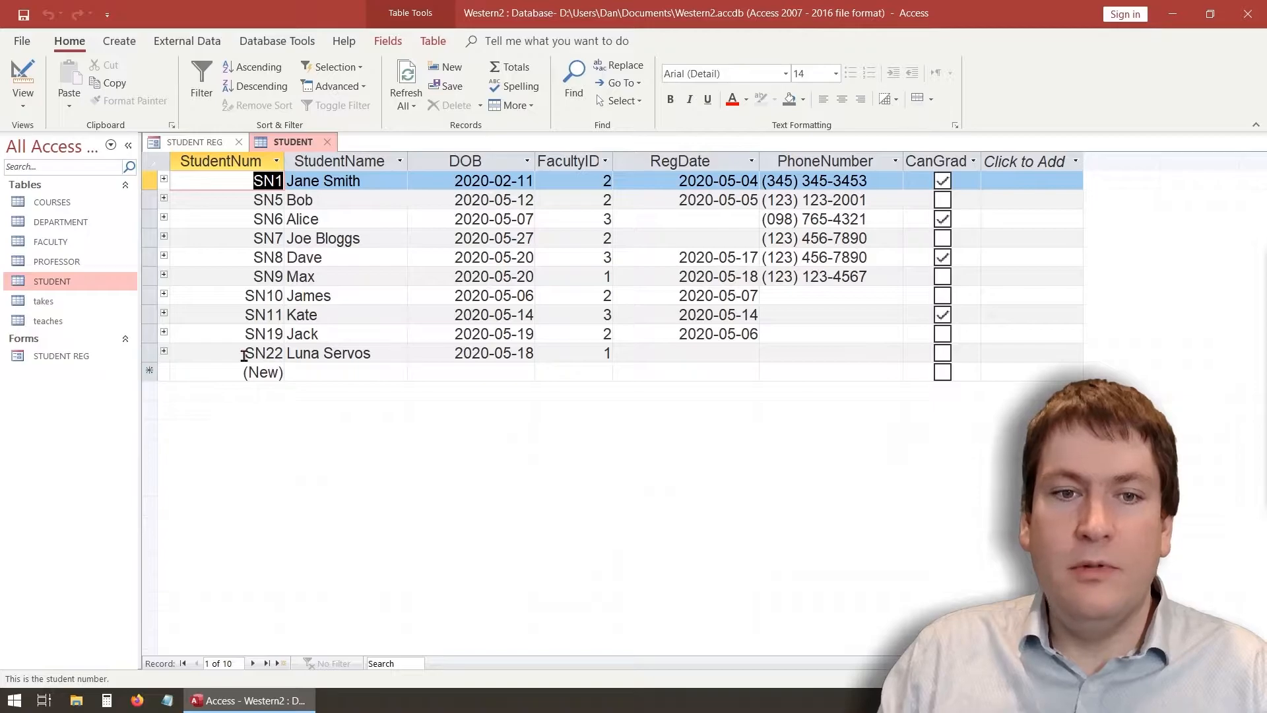
Close the STUDENT table and step back to record 7 of 10 (SN10) in the form
click(327, 142)
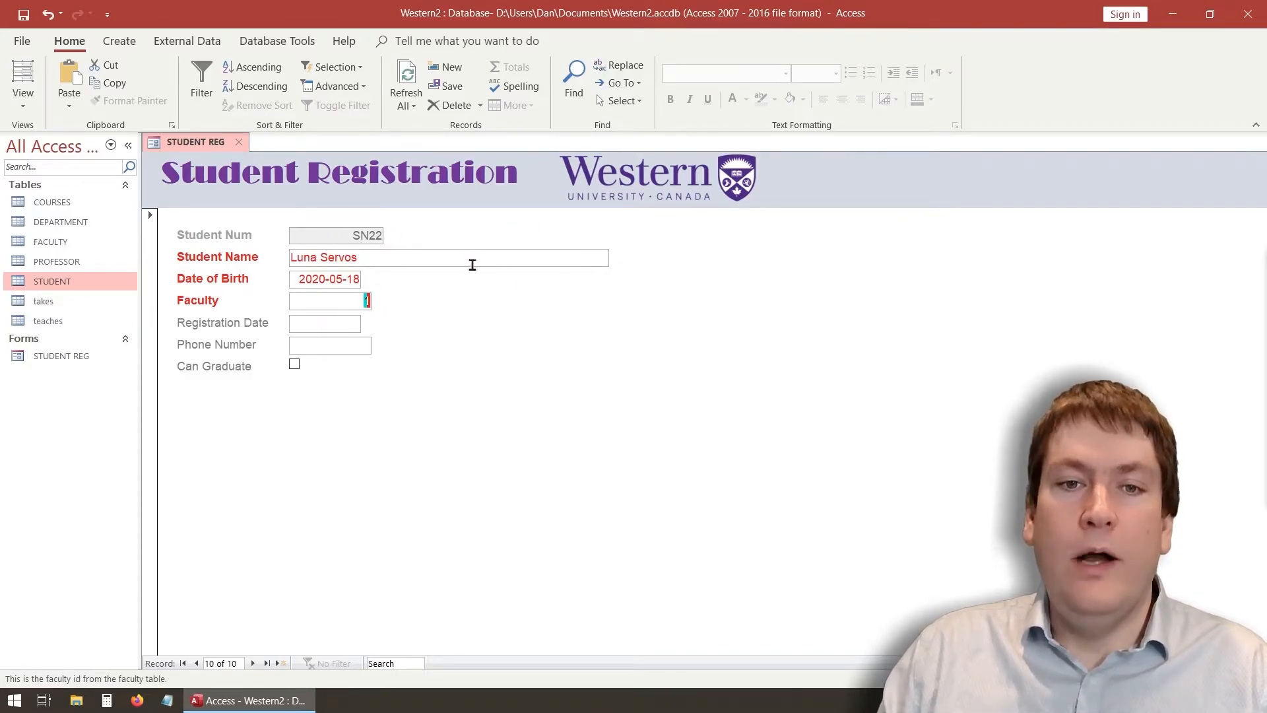
click(196, 663)
click(196, 664)
click(196, 663)
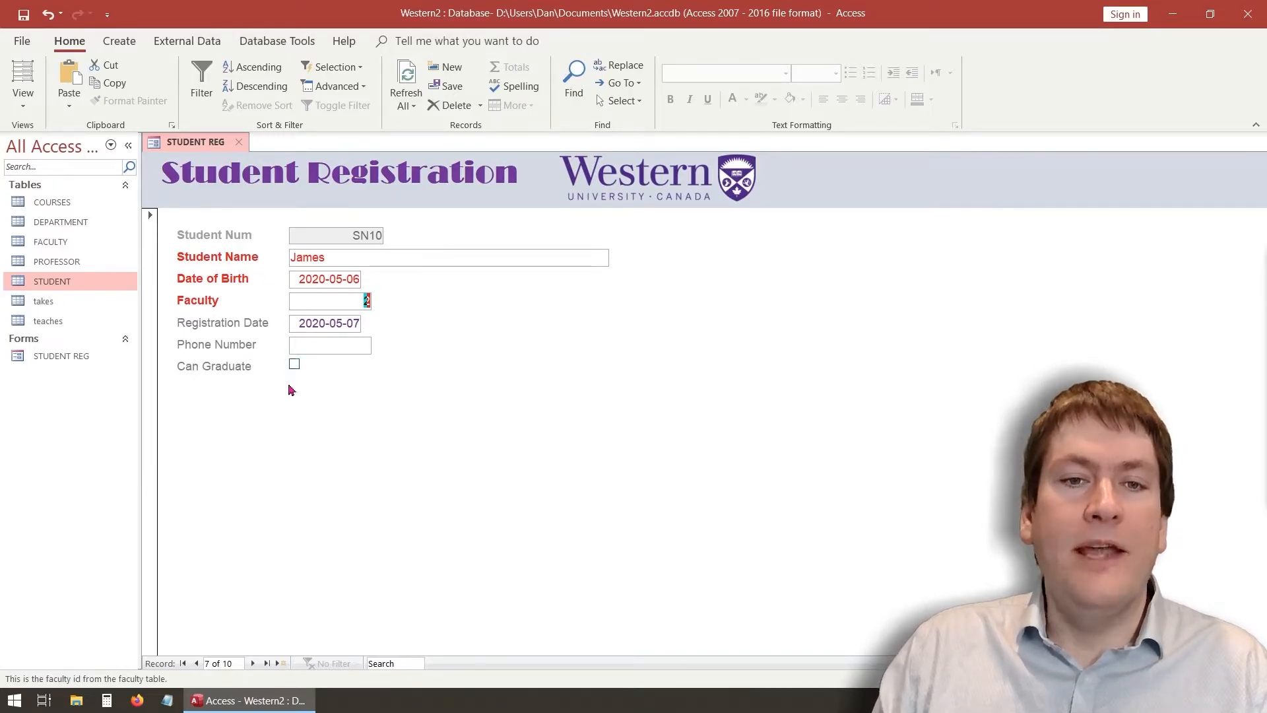
Switch STUDENT REG to Design View and shorten the StudentName text box
click(23, 98)
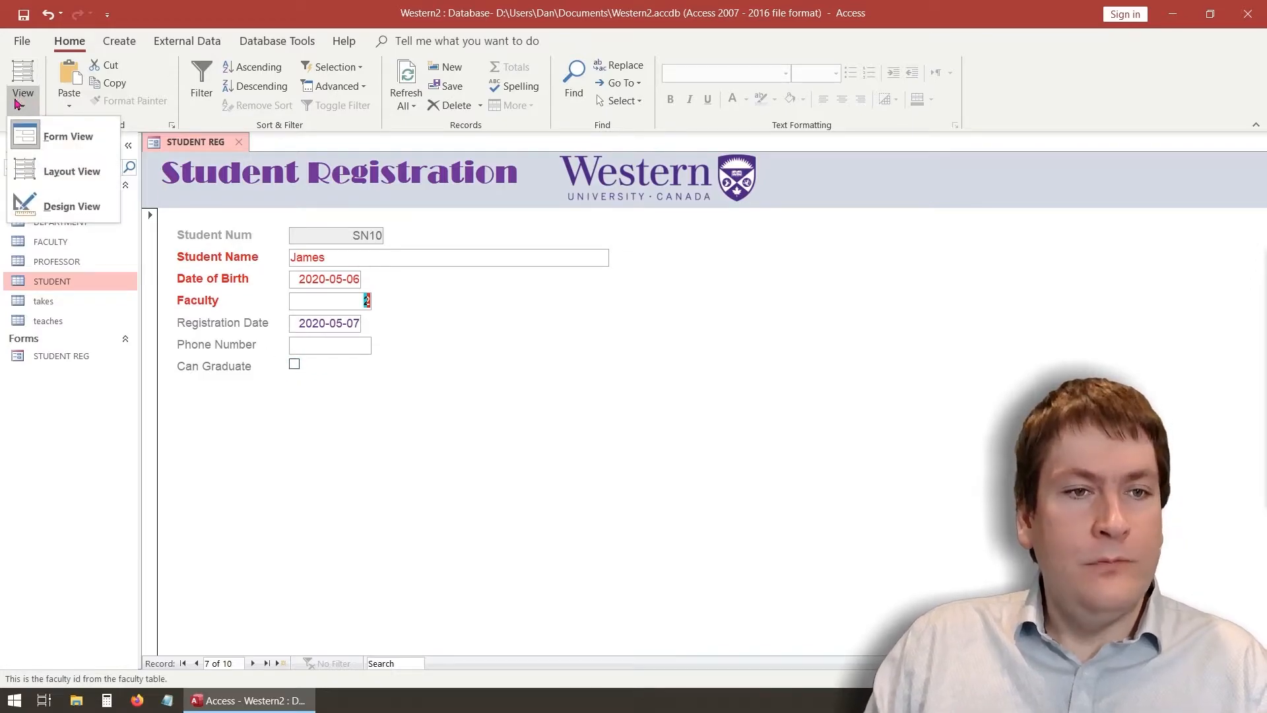
click(65, 203)
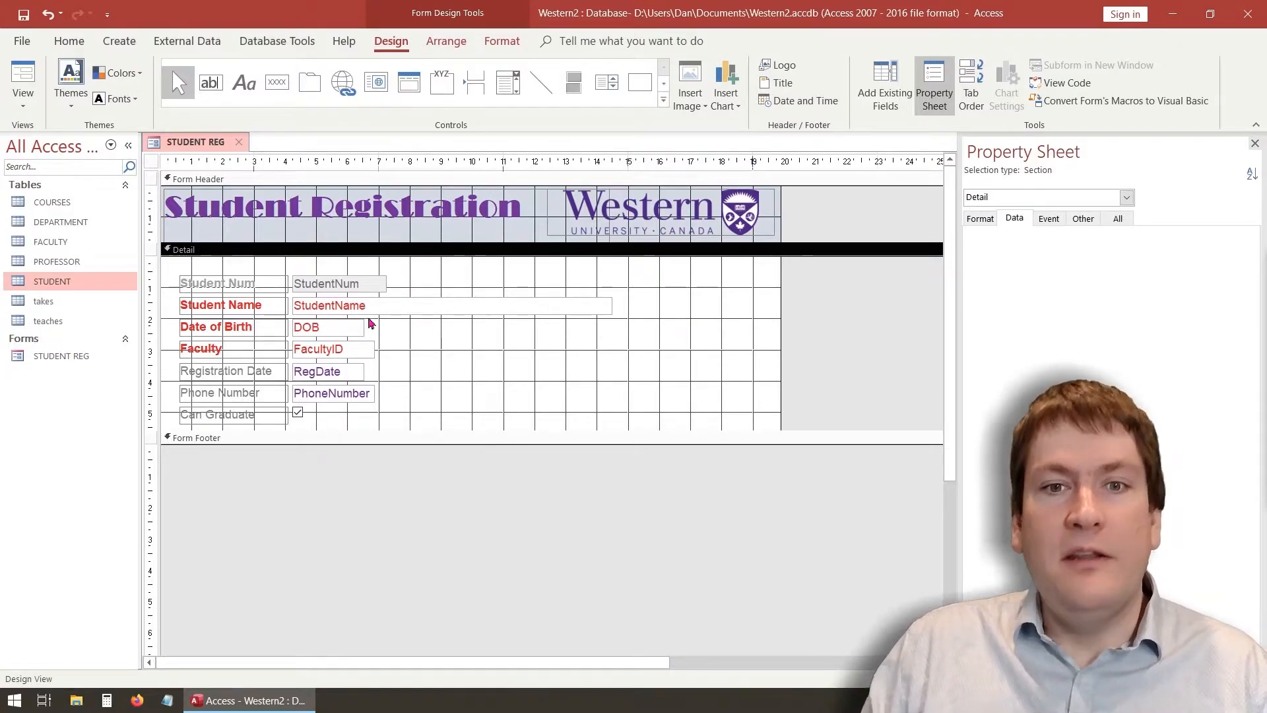
click(398, 308)
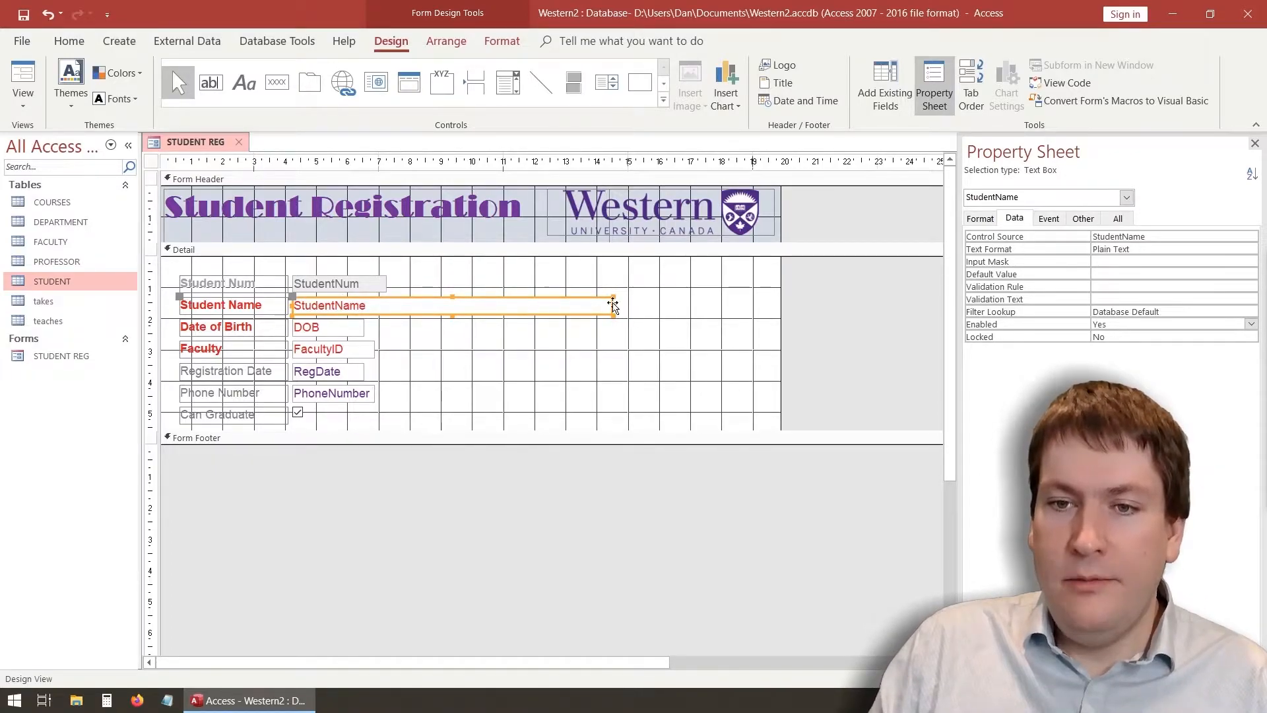
drag(613, 304, 502, 305)
Move Student Name, Date of Birth and Faculty to the right column, widening the DOB box
click(276, 310)
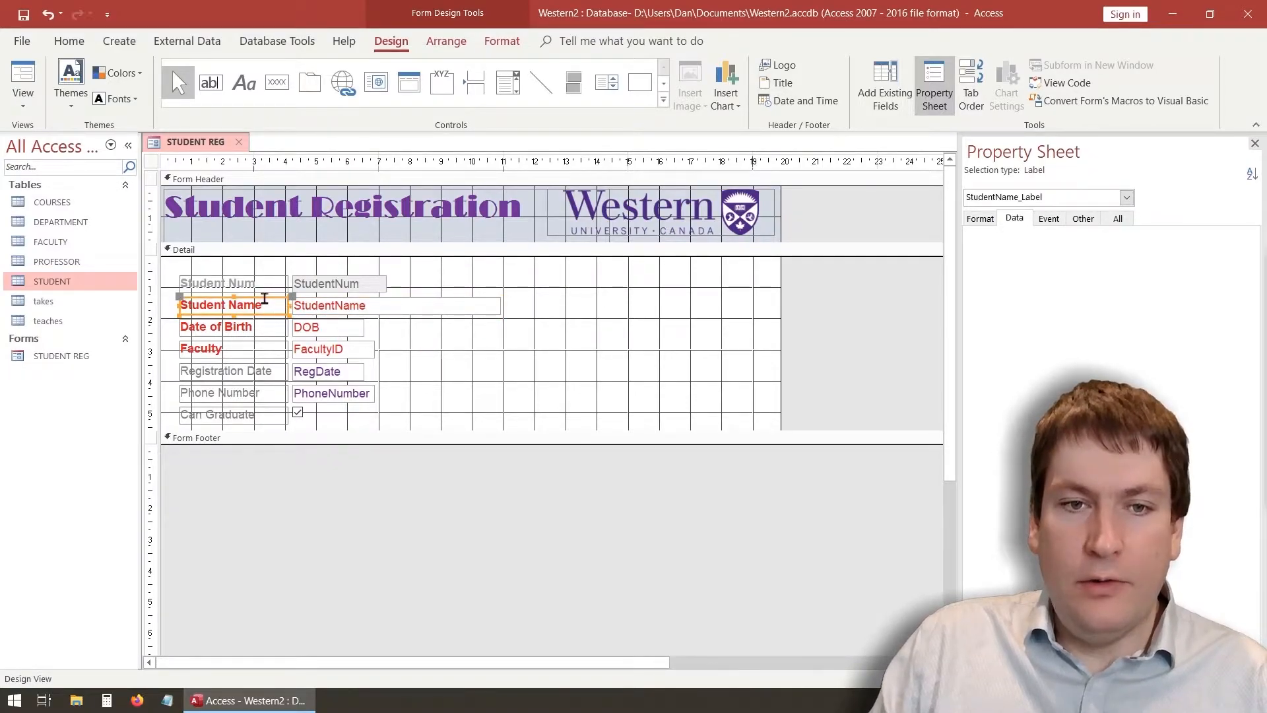
drag(264, 298, 500, 279)
drag(249, 328, 500, 303)
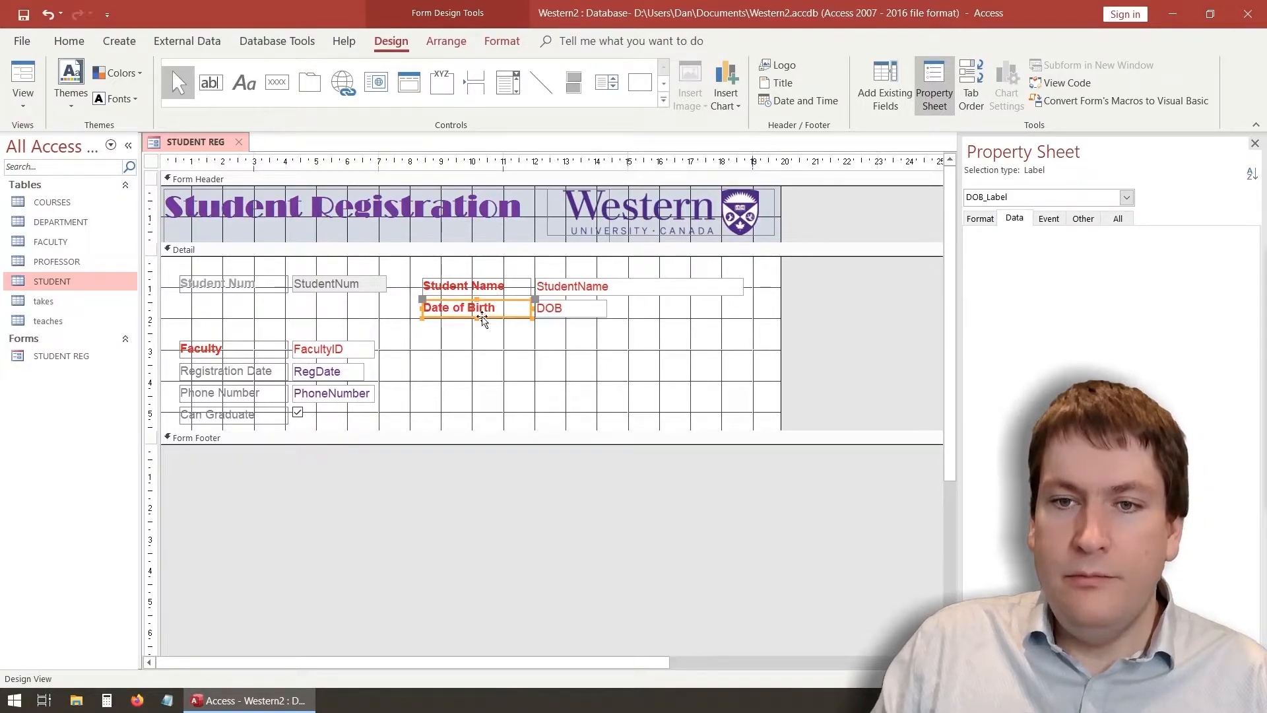
click(604, 312)
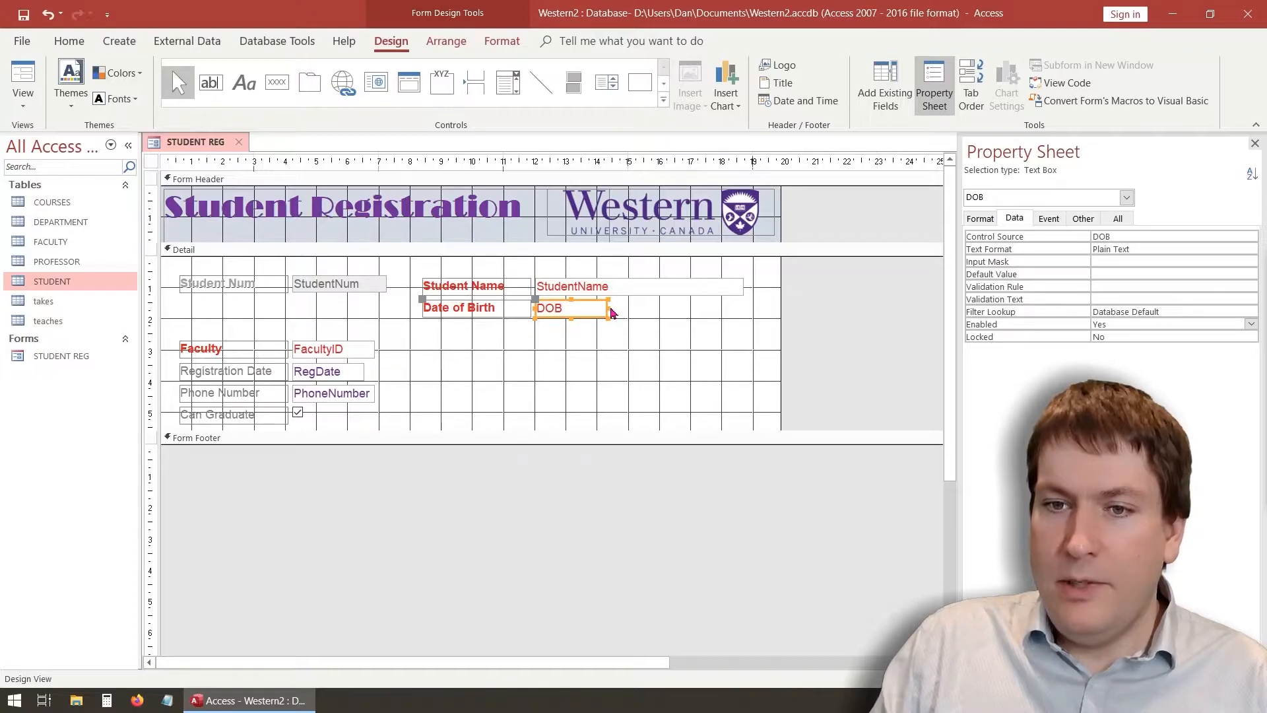
drag(607, 308, 745, 309)
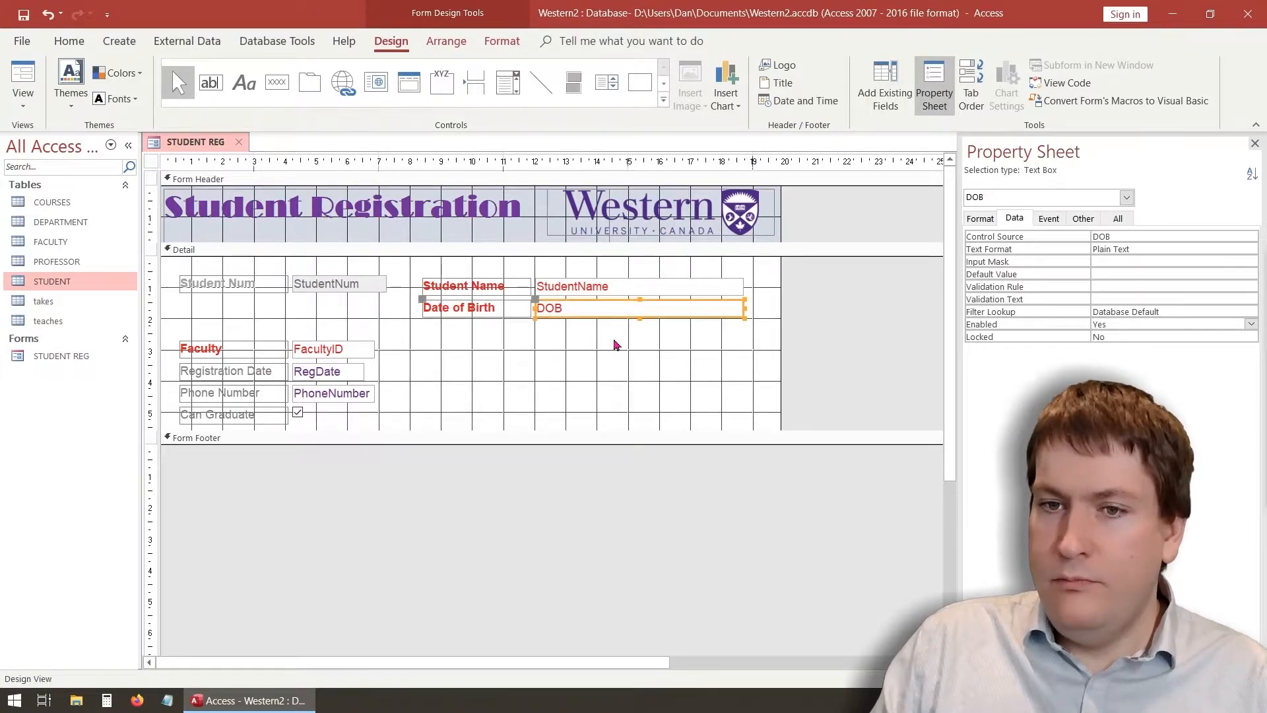
click(241, 355)
drag(246, 341, 486, 367)
Move Registration Date and Phone Number up the left column and widen both text boxes
click(256, 365)
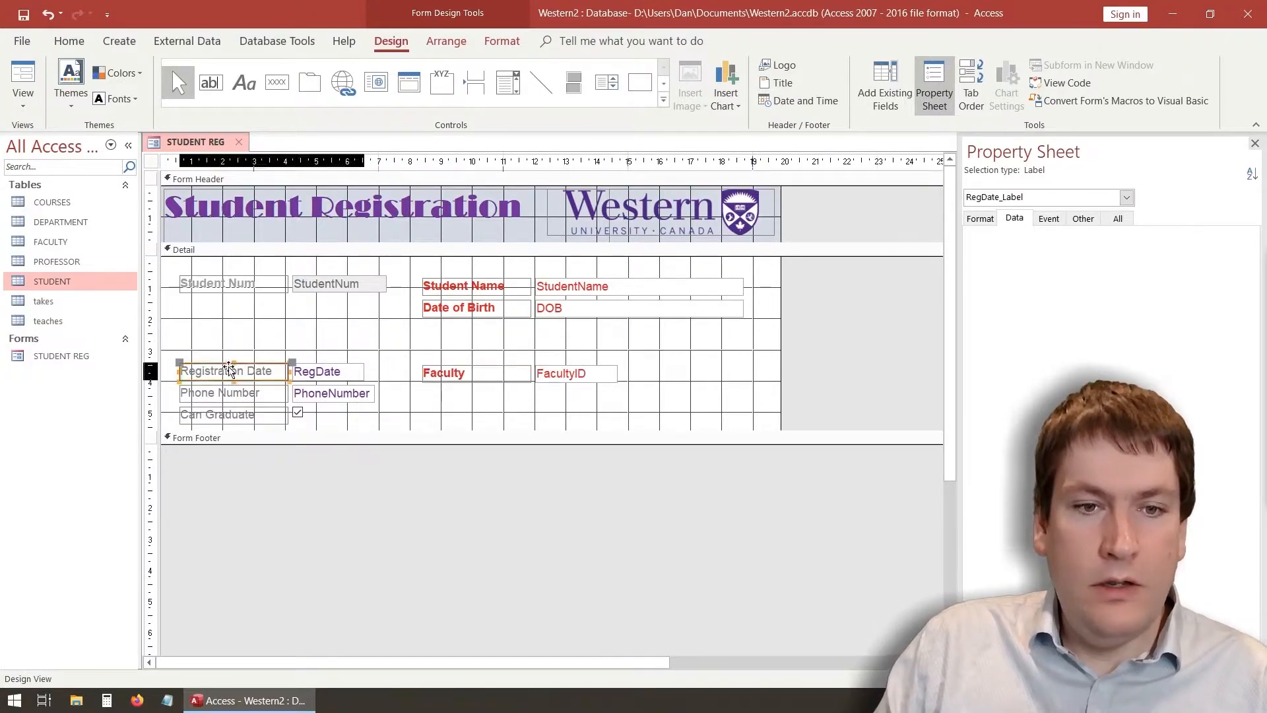
drag(259, 363, 259, 305)
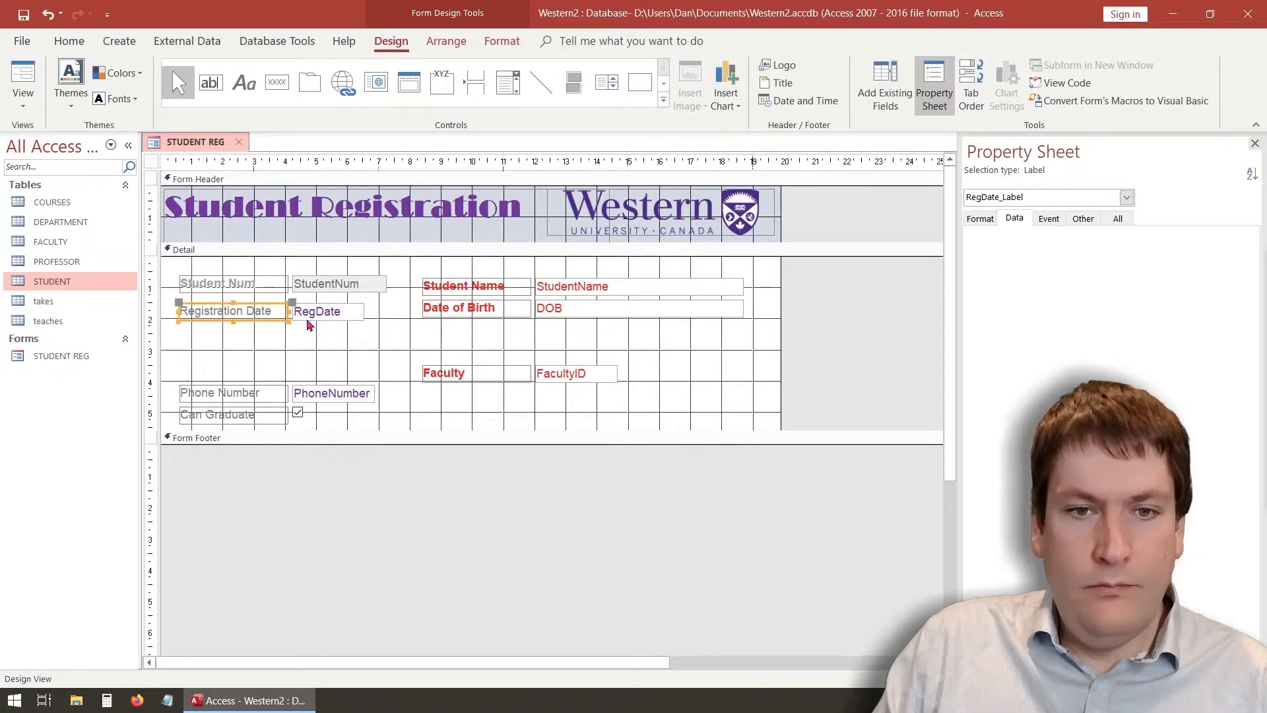
click(362, 312)
drag(363, 312, 390, 314)
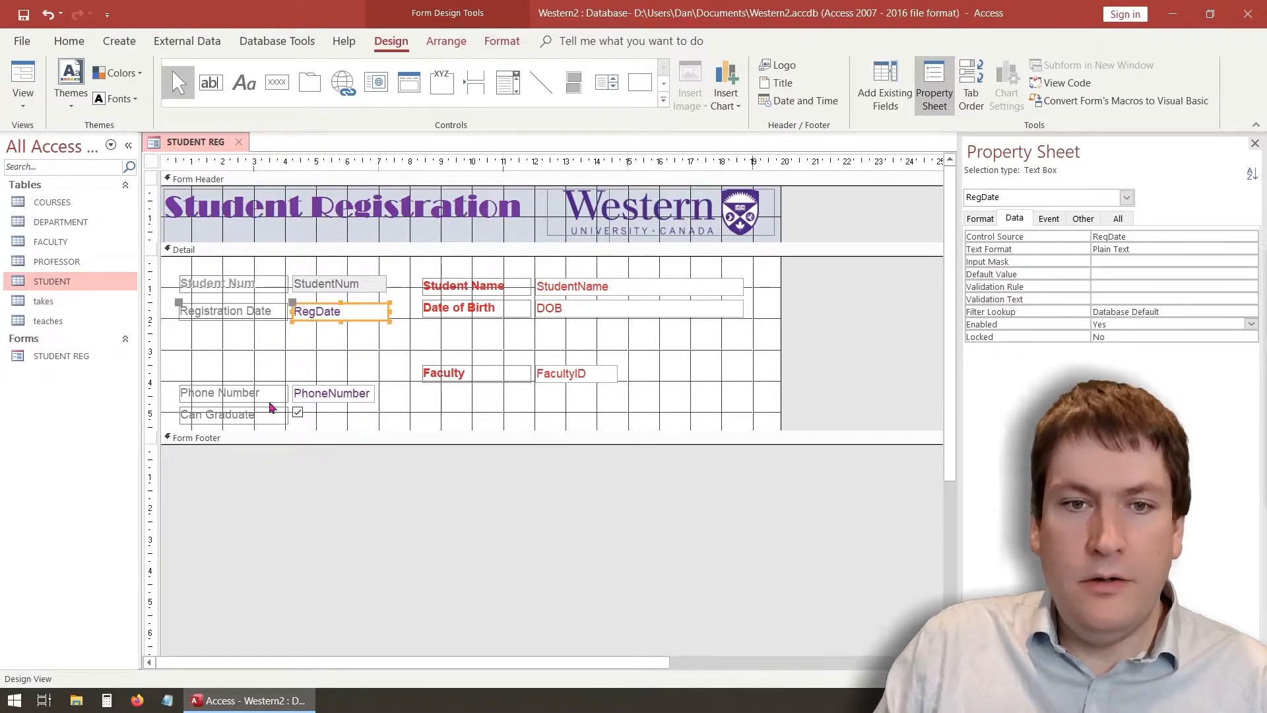
click(275, 385)
drag(272, 386, 274, 330)
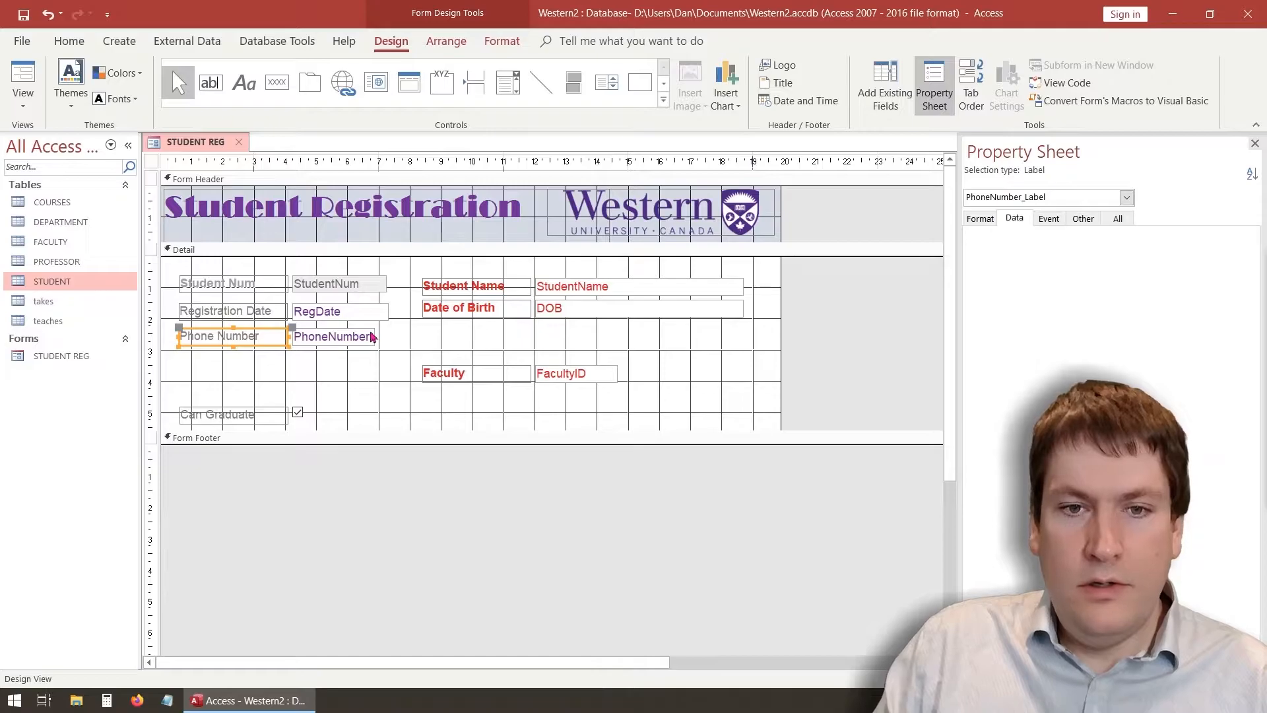
click(371, 337)
drag(374, 337, 390, 337)
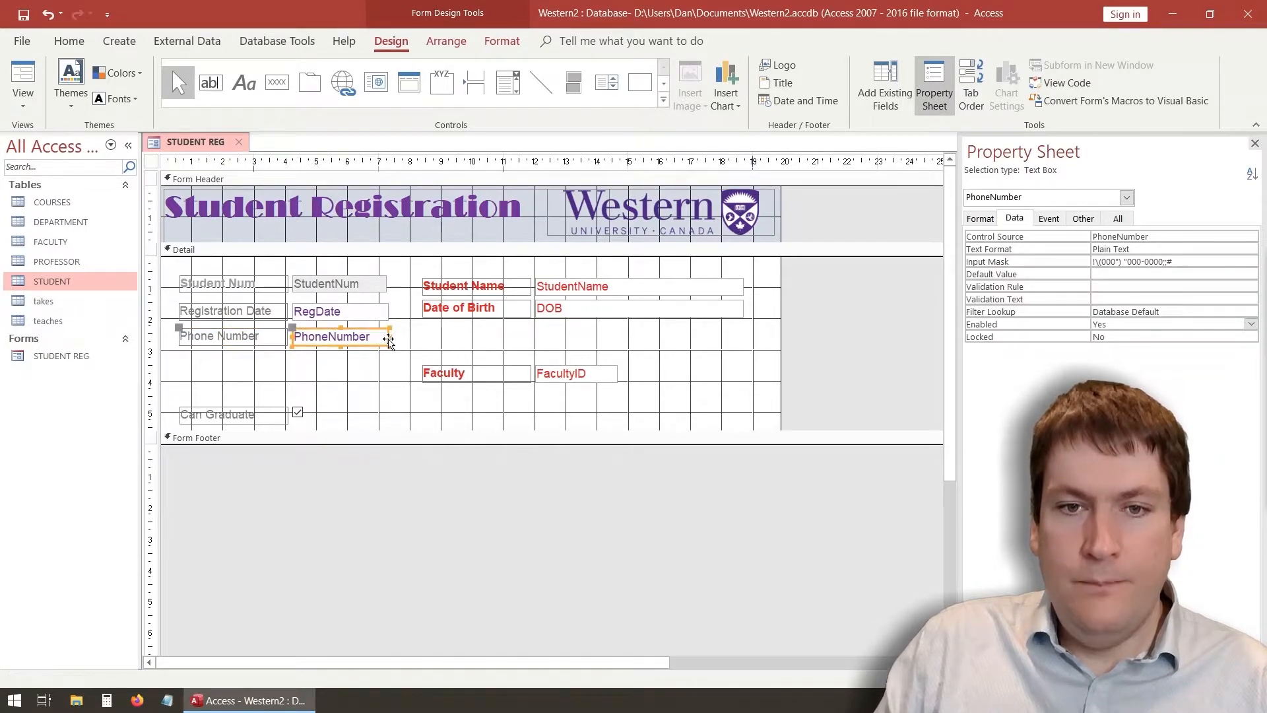
Move Can Graduate up the left column and align Faculty level beside it
click(261, 414)
drag(263, 415, 283, 377)
click(456, 364)
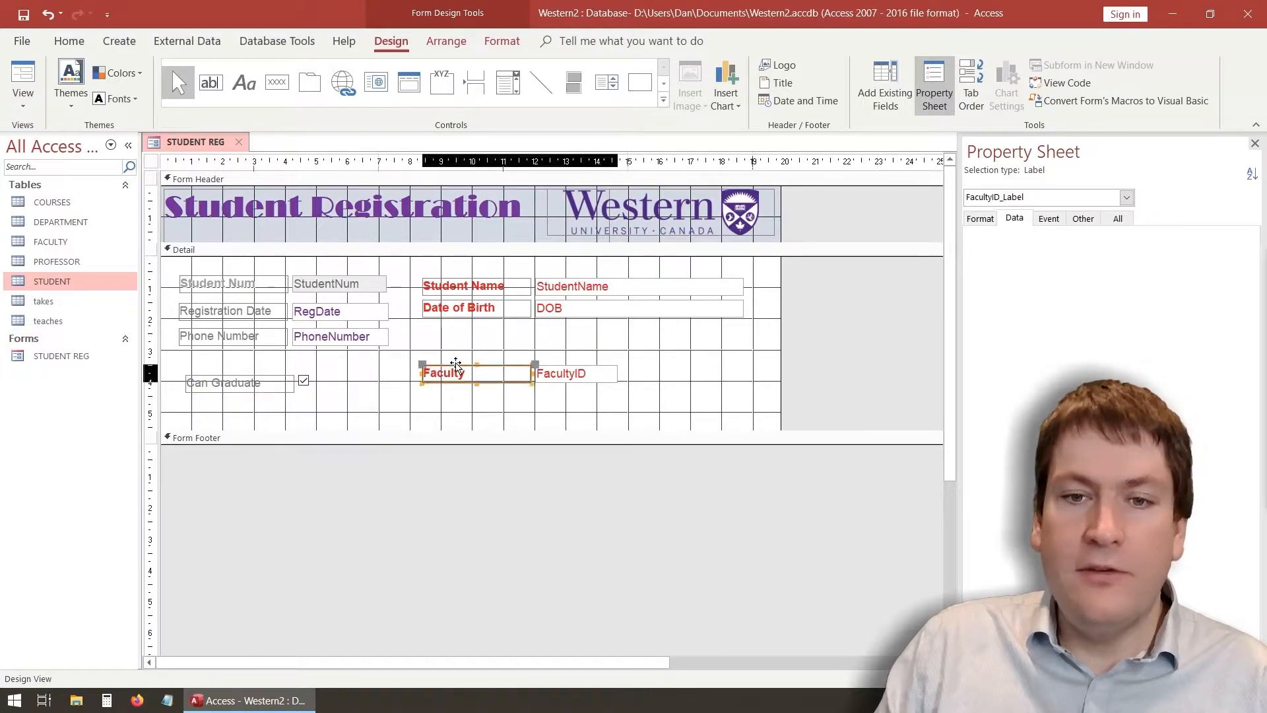
drag(455, 363, 461, 383)
click(411, 404)
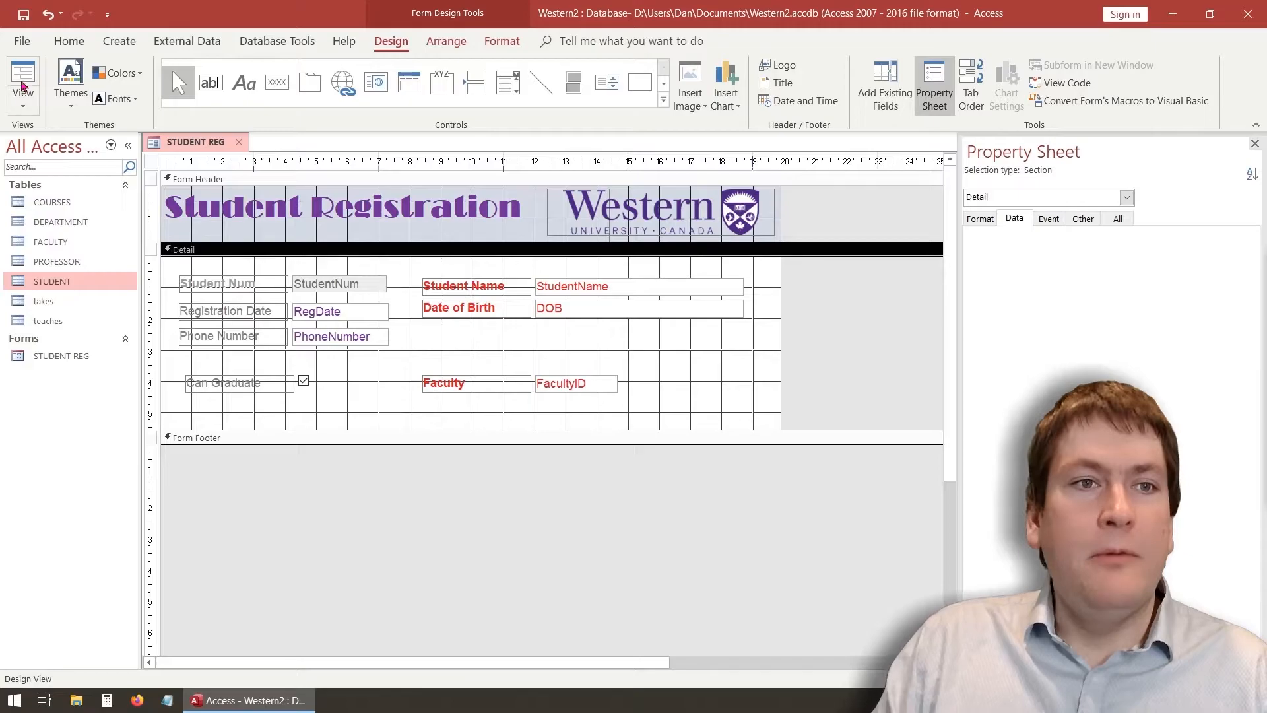
Preview the two-column layout in Form View, checking the Registration Date and Date of Birth fields
click(21, 86)
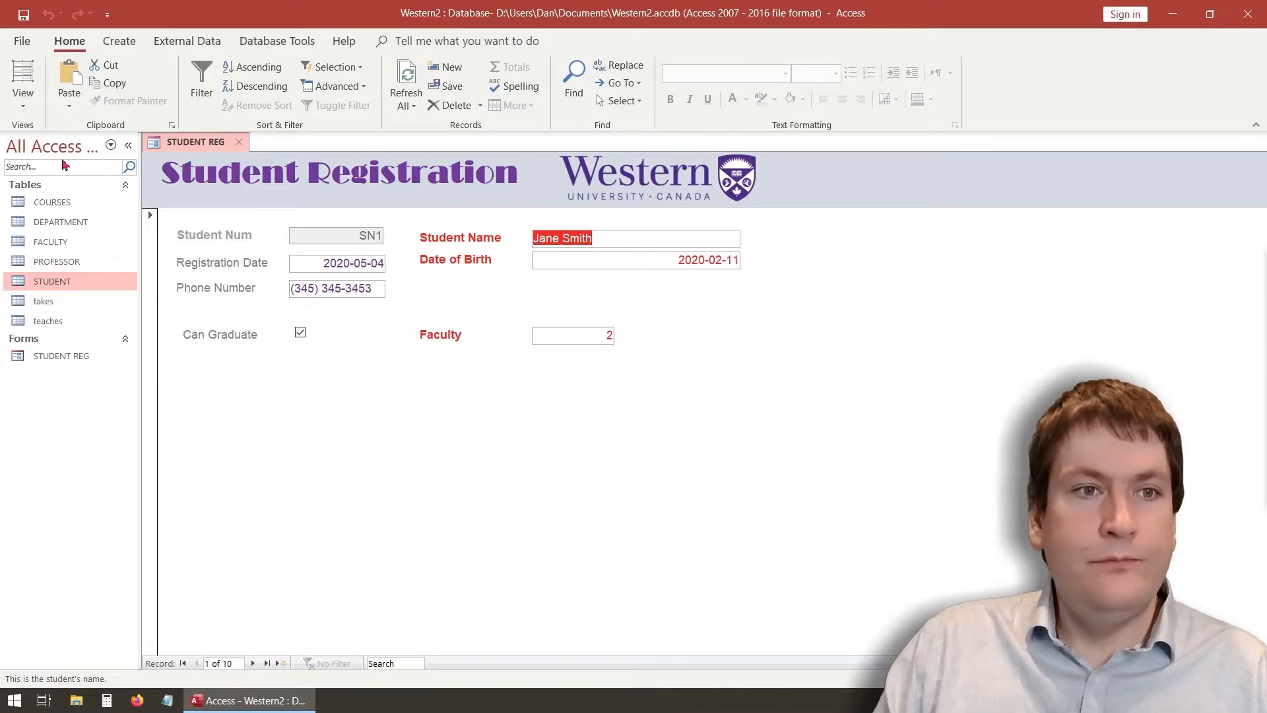
click(21, 107)
click(21, 109)
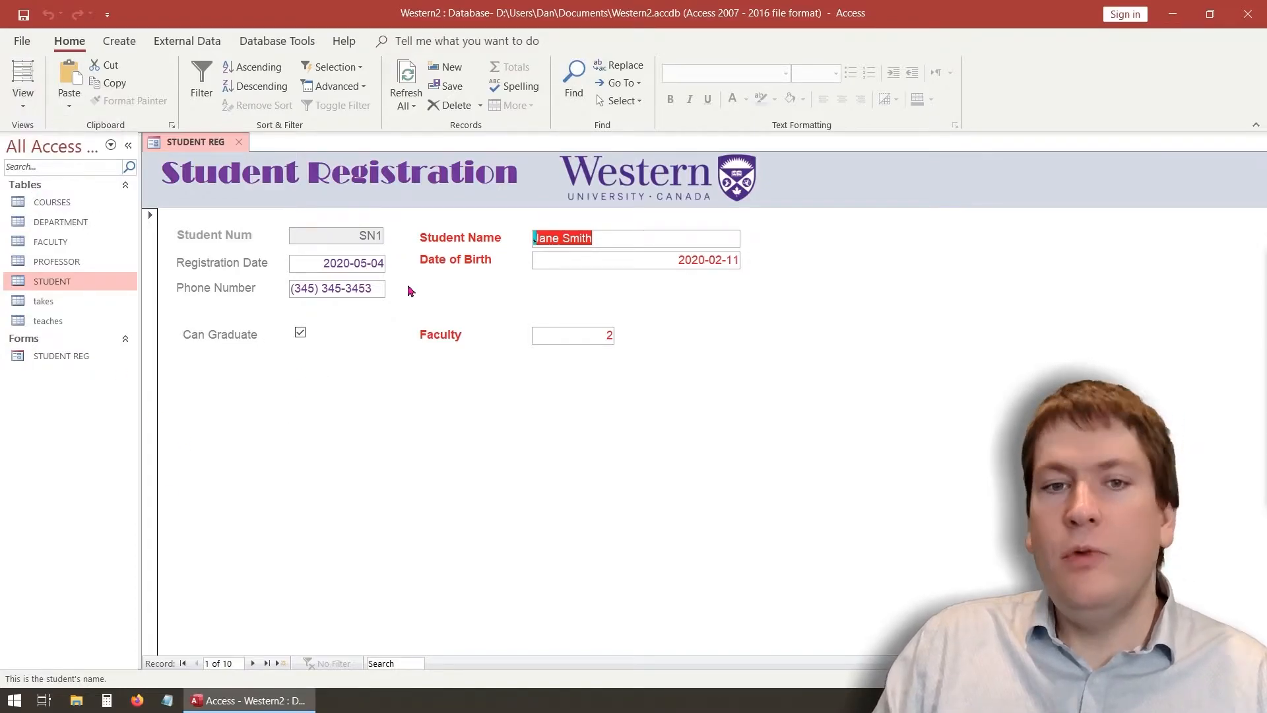
drag(315, 264, 392, 258)
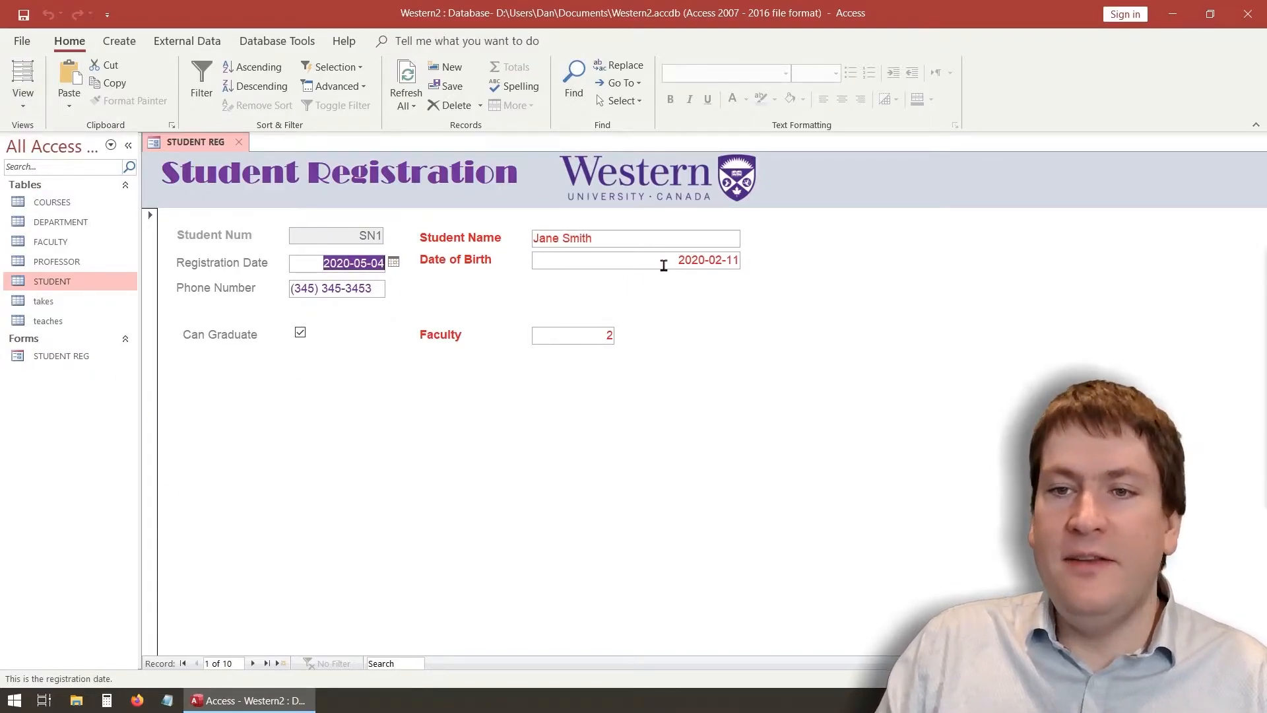
drag(662, 260, 760, 266)
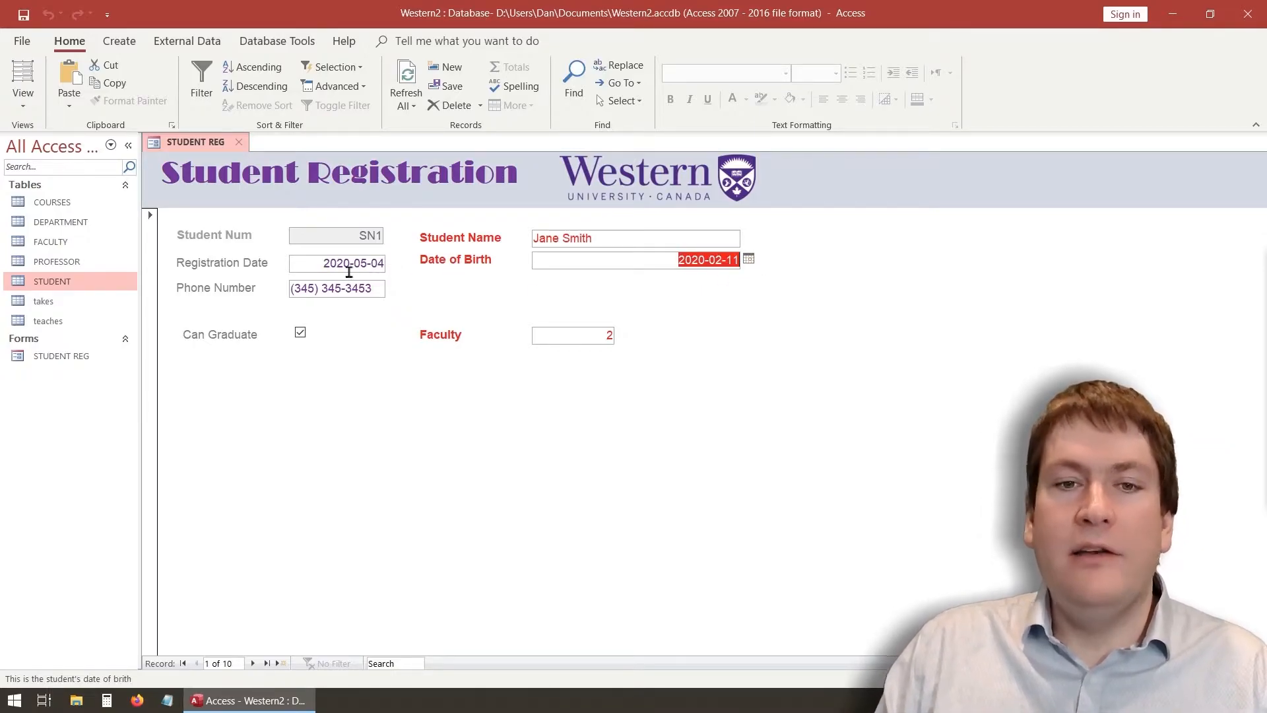
click(19, 109)
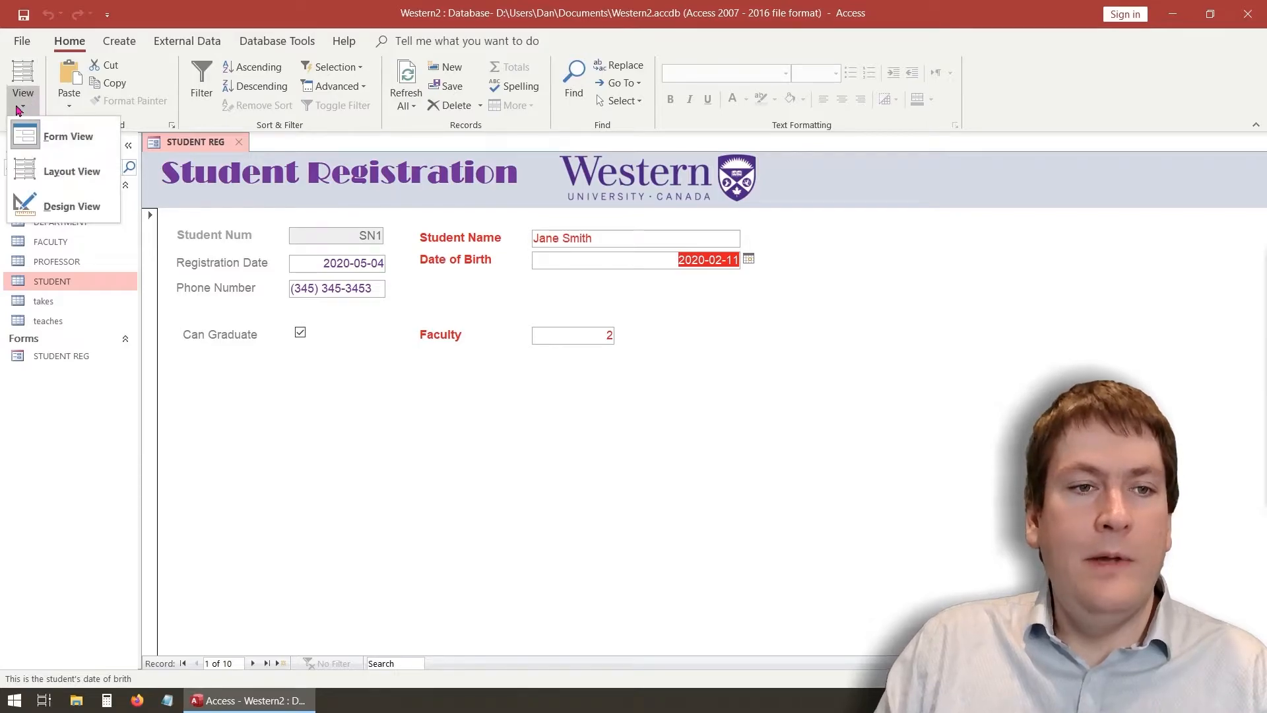
Back in Design View, set the DOB text box's Format to Long Date
click(69, 206)
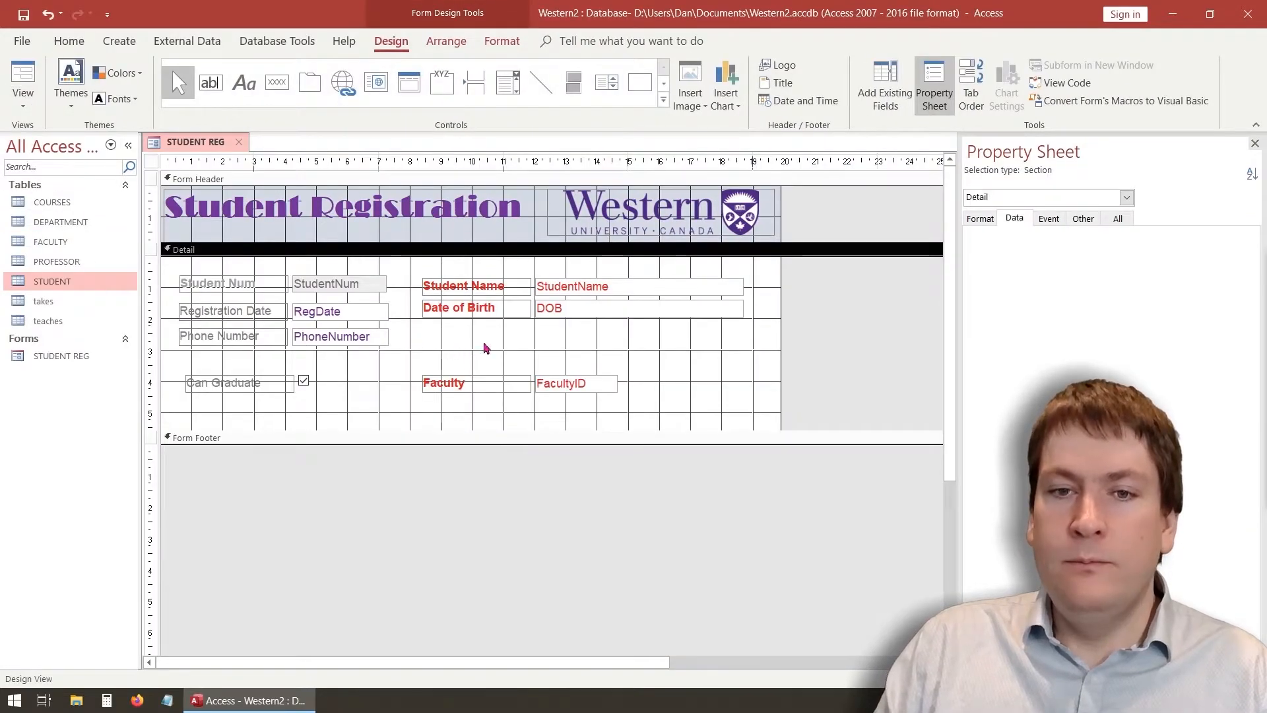
click(561, 315)
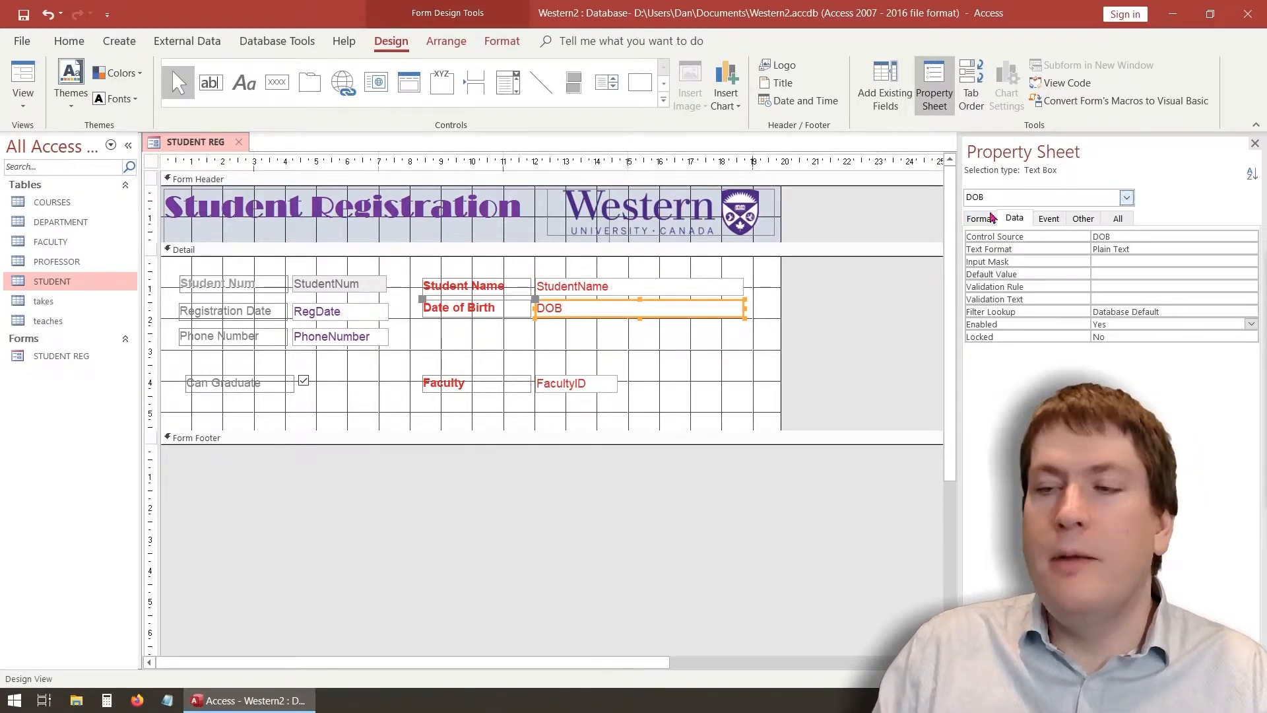
click(971, 218)
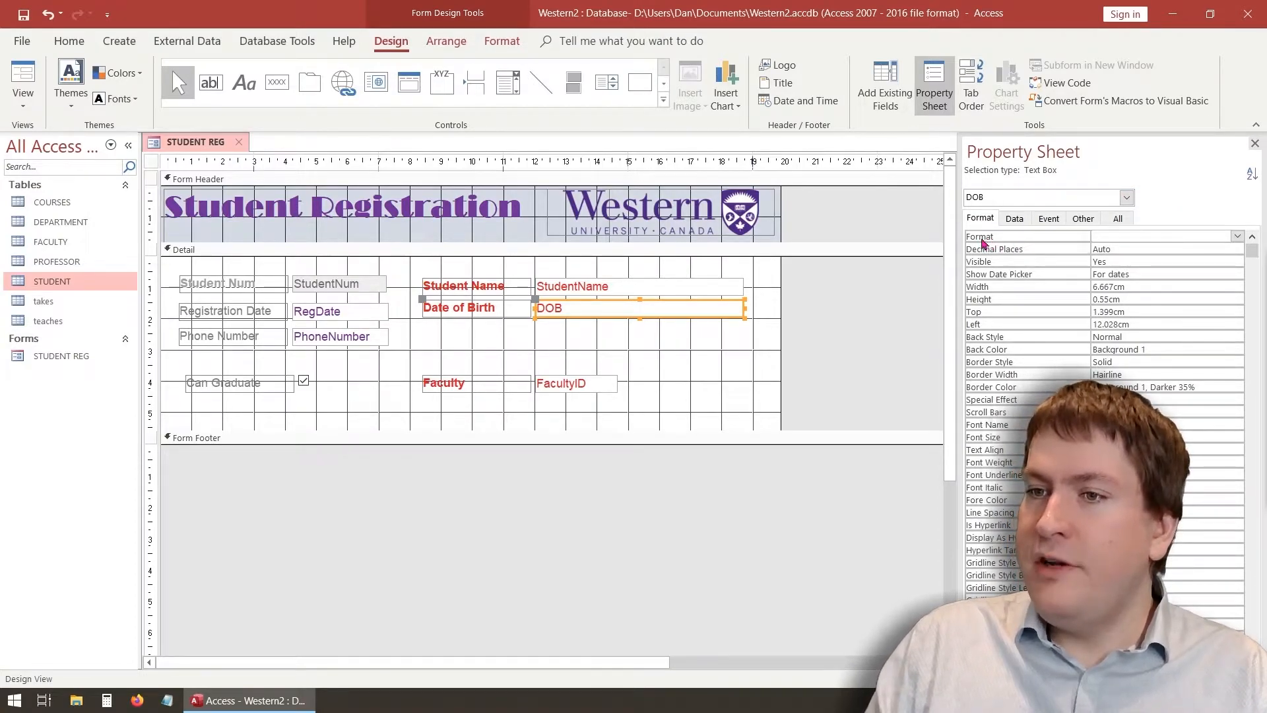
click(1238, 237)
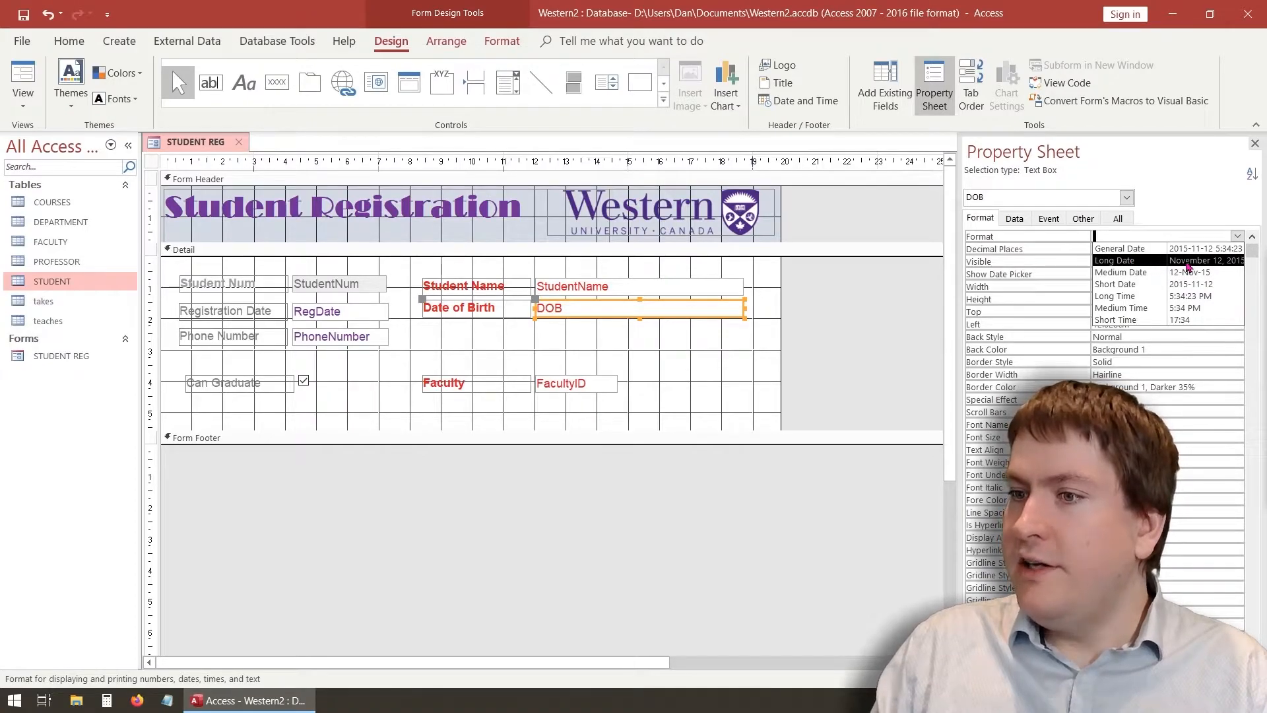
click(1188, 262)
Set the RegDate text box's Format to Long Date as well
click(360, 312)
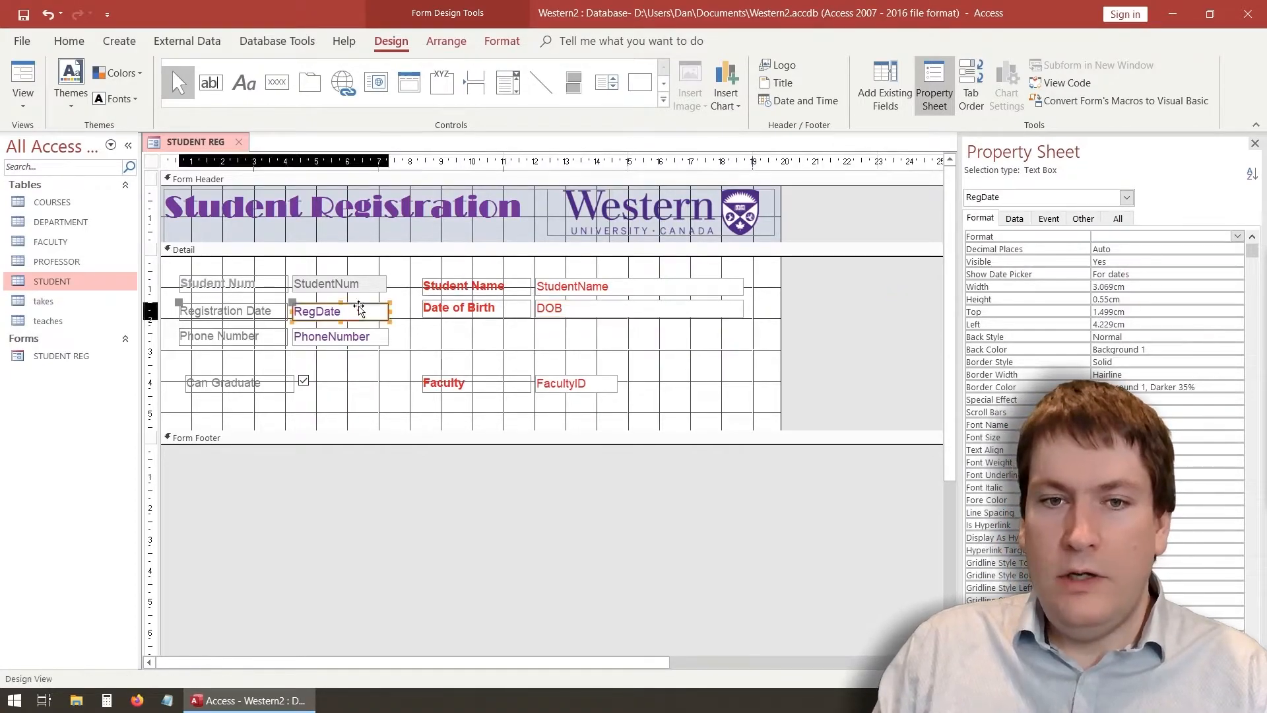
click(1236, 236)
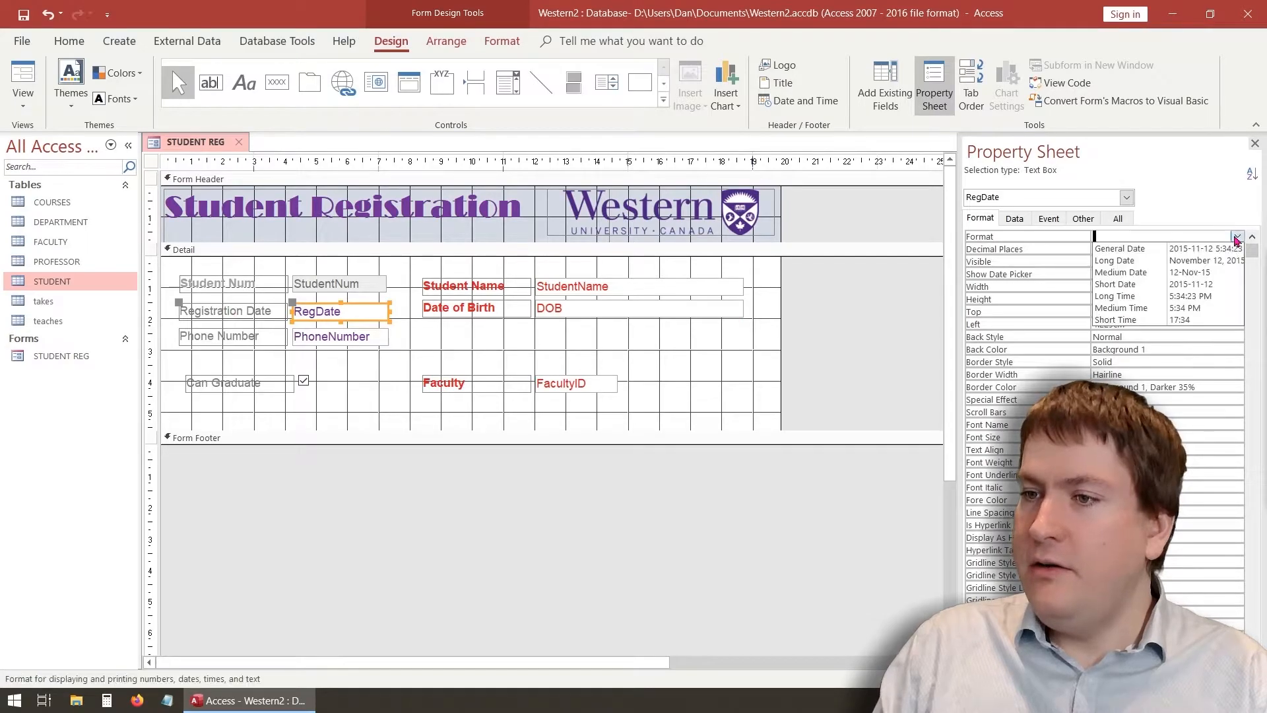
click(1160, 263)
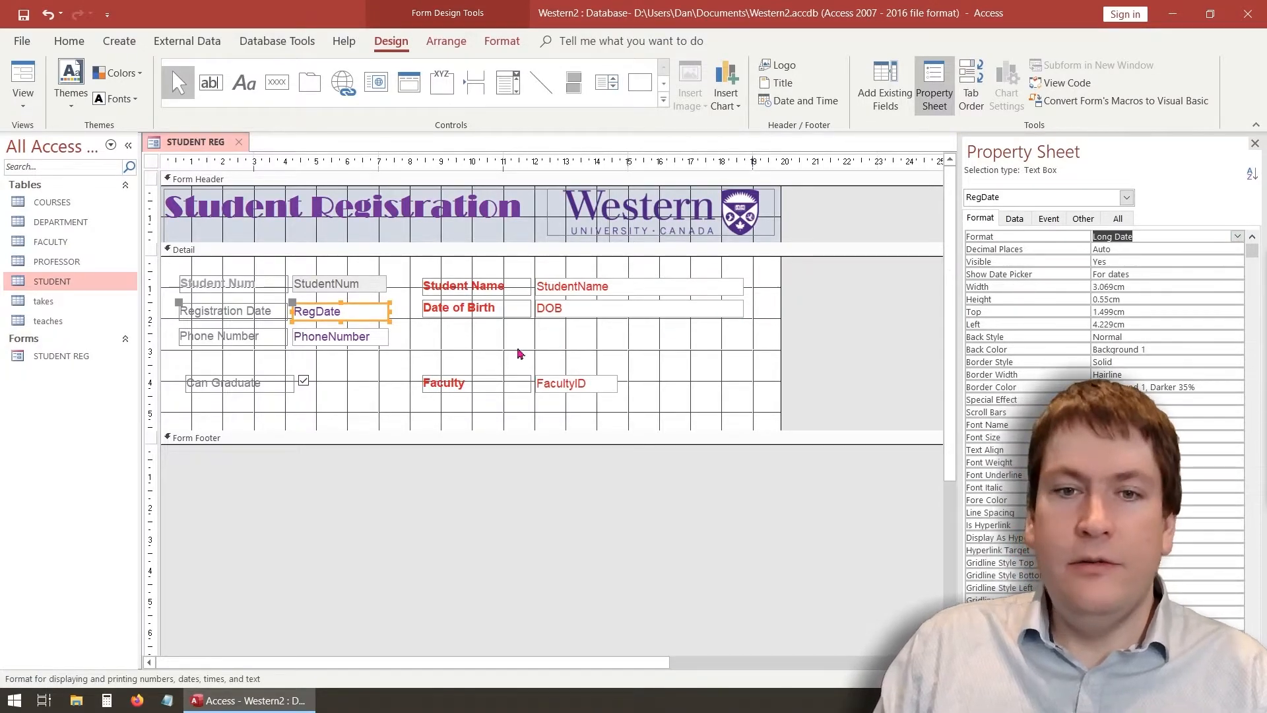
click(420, 341)
click(383, 310)
click(248, 309)
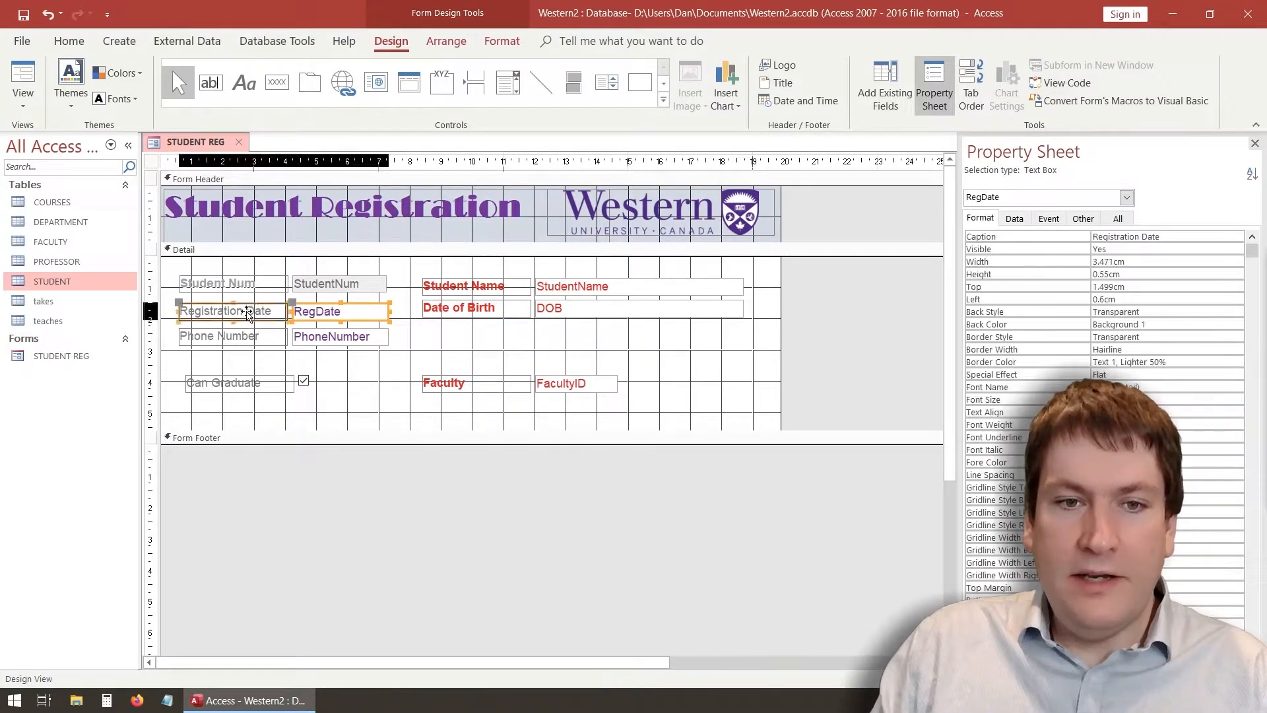
click(369, 311)
click(394, 317)
click(379, 310)
Widen the RegDate box for the long date and reposition and narrow the Date of Birth field
drag(393, 318, 572, 305)
click(501, 305)
click(807, 316)
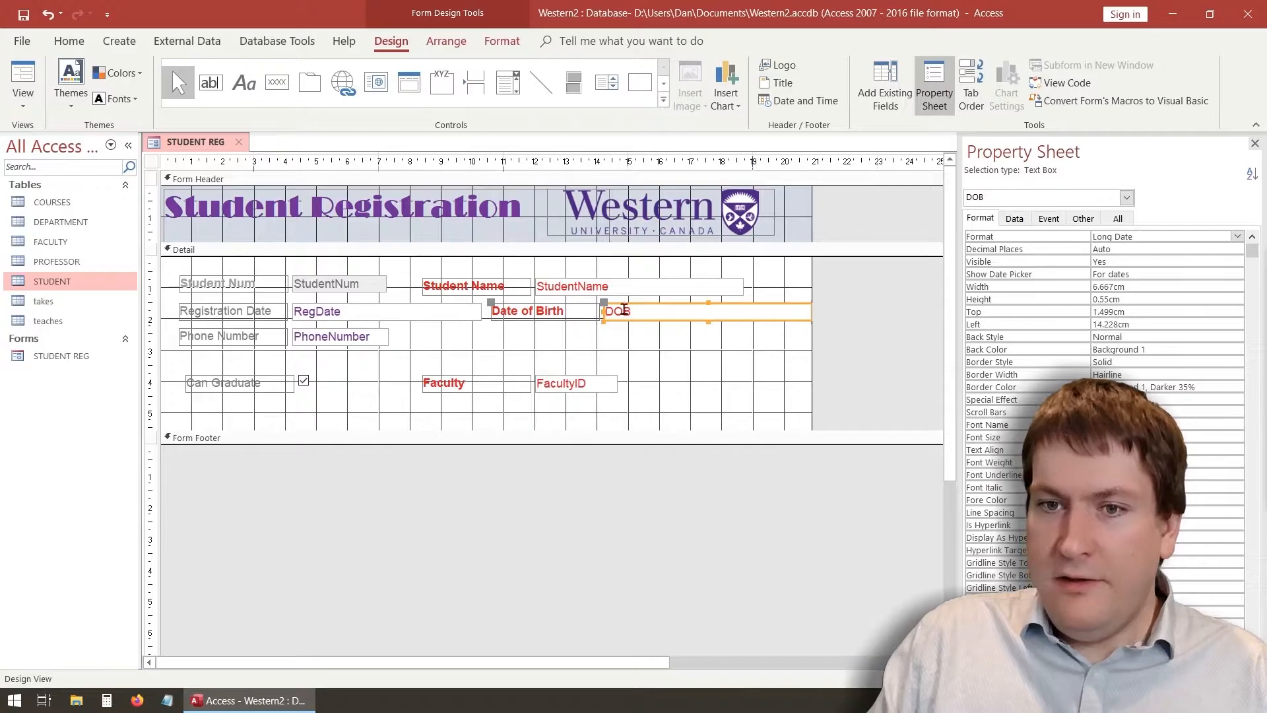
drag(660, 306, 639, 309)
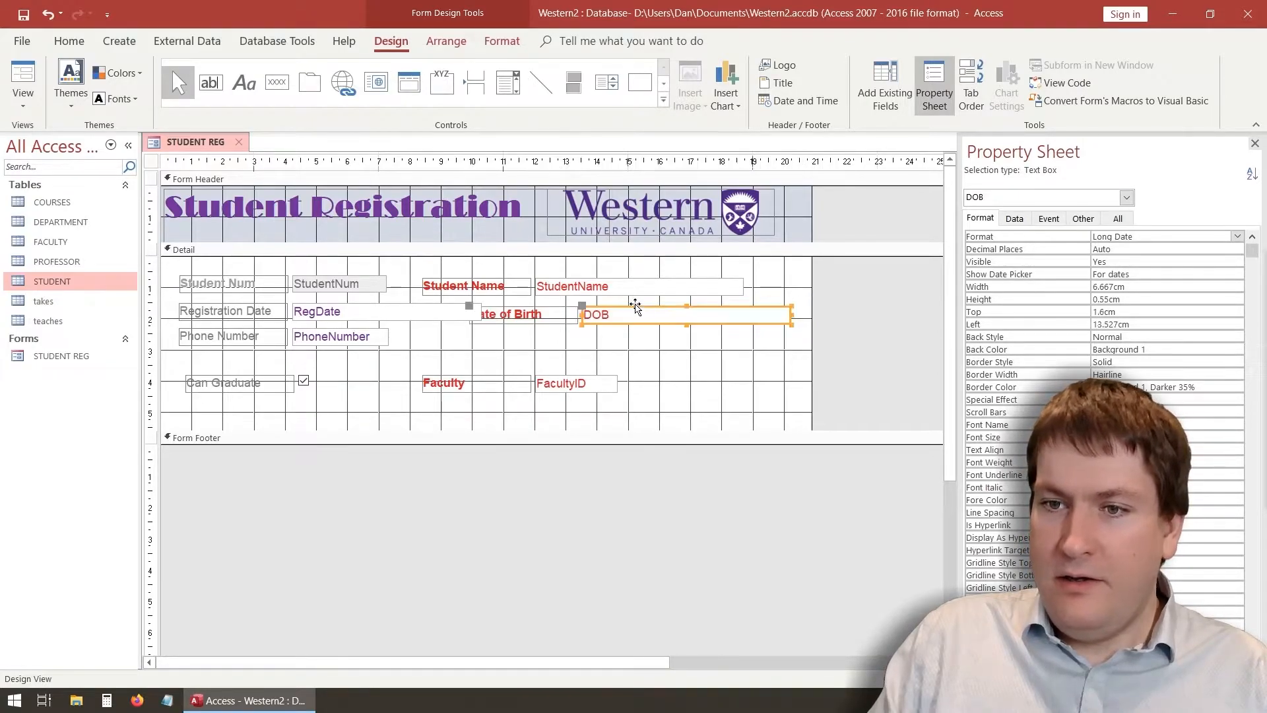
drag(794, 320, 745, 317)
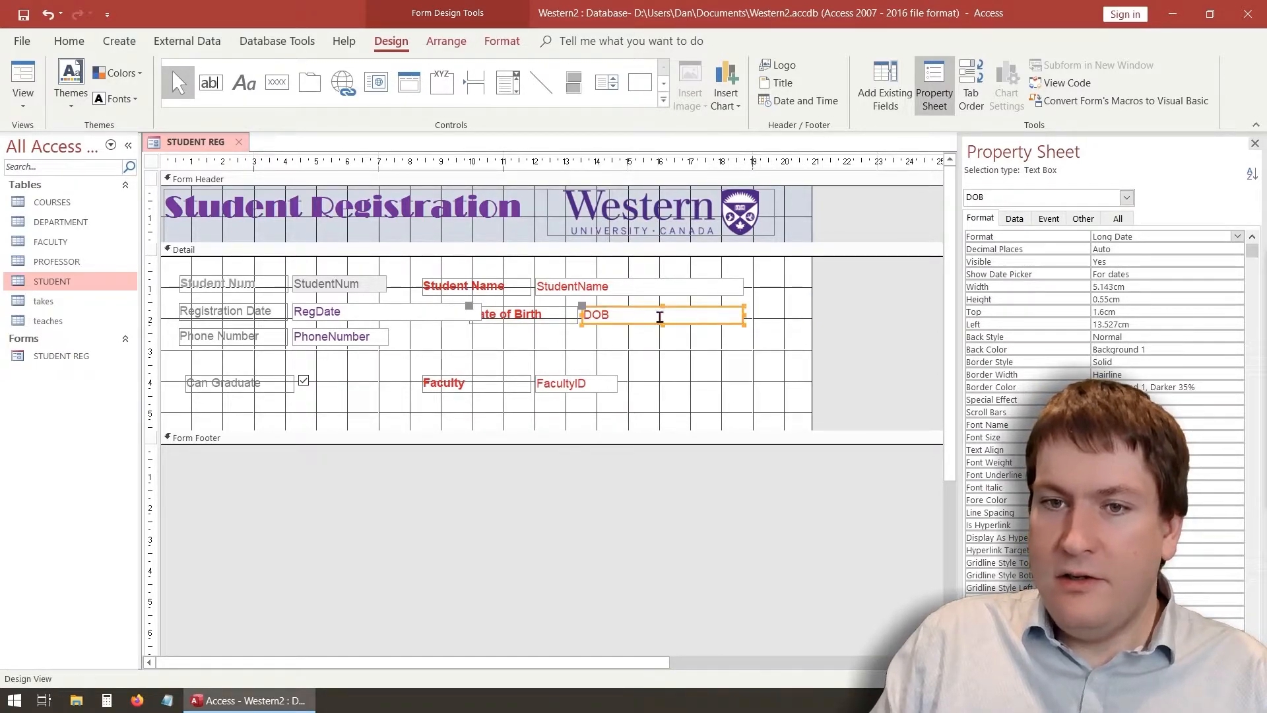
drag(626, 308, 640, 306)
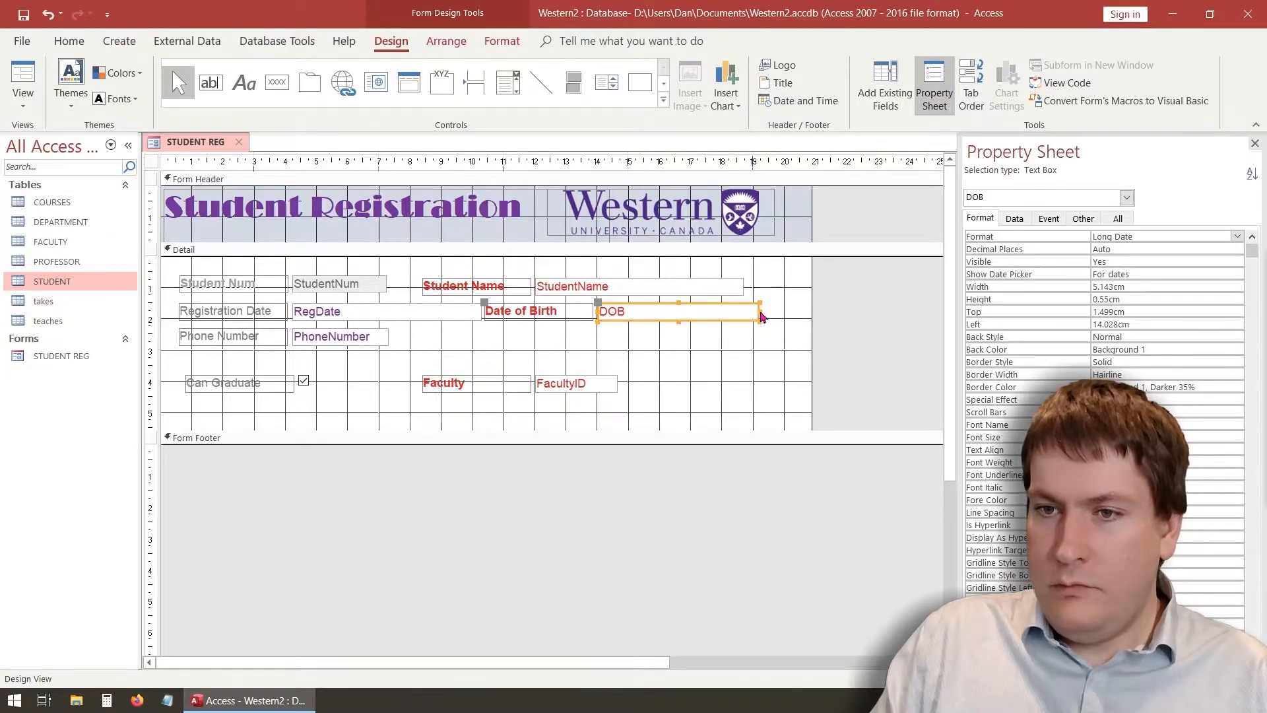
drag(757, 311, 744, 311)
click(811, 328)
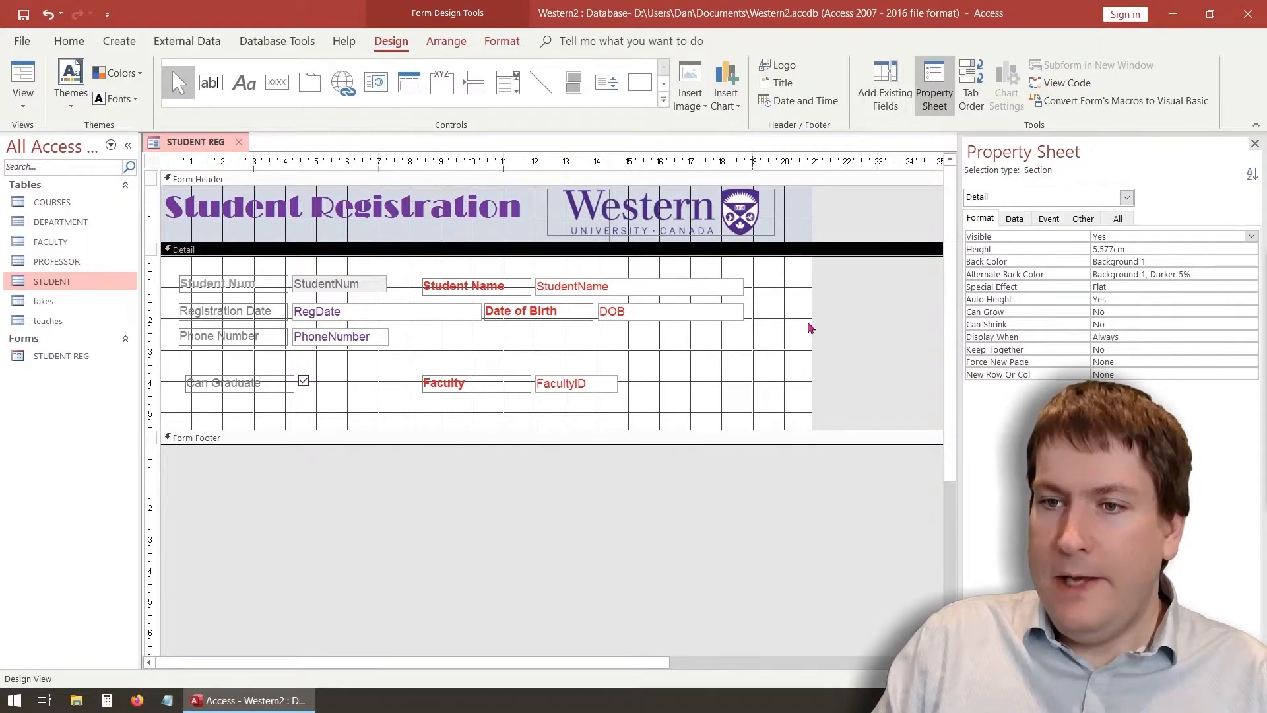
Pull in the form's right edge and preview the long dates in Form View
drag(812, 320, 787, 321)
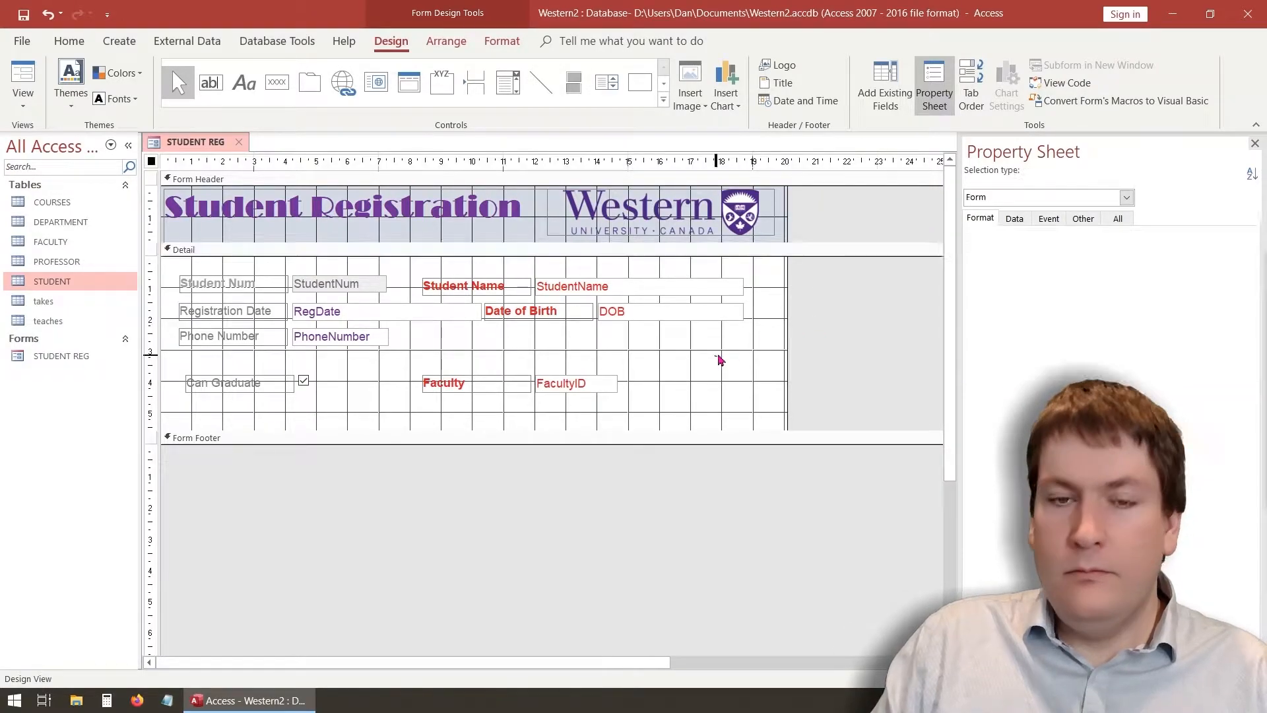
click(23, 79)
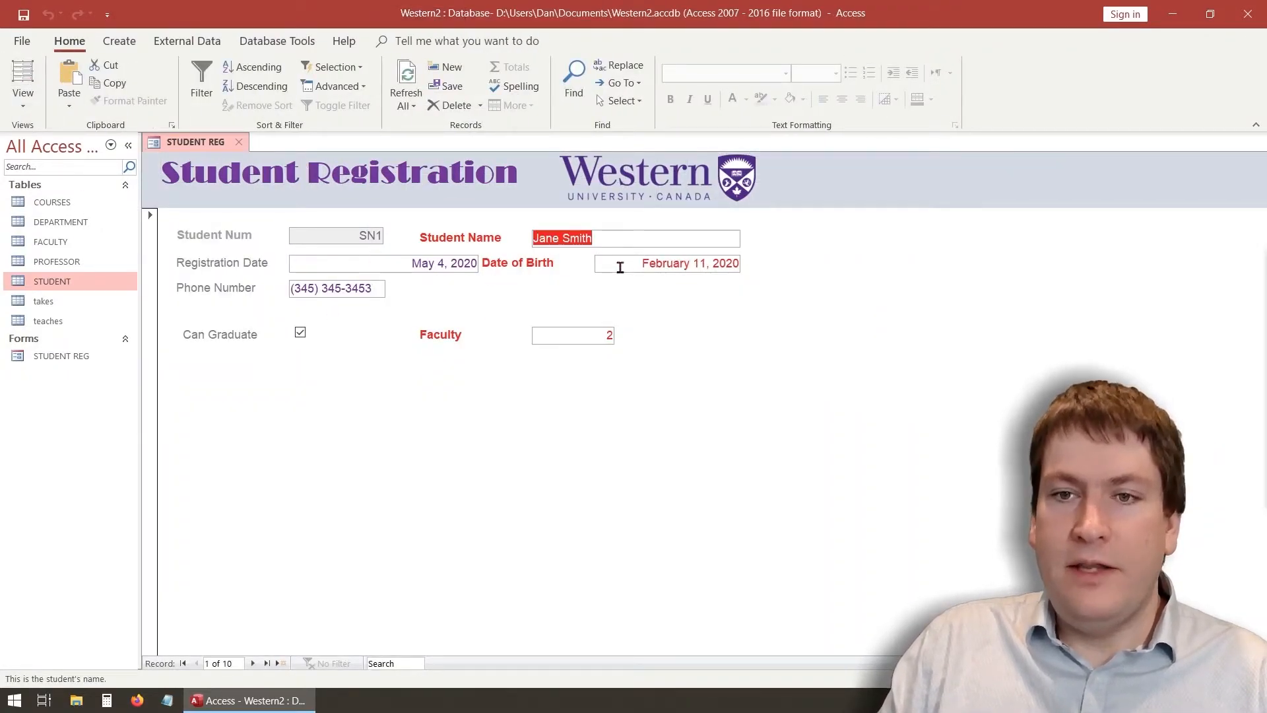
click(421, 261)
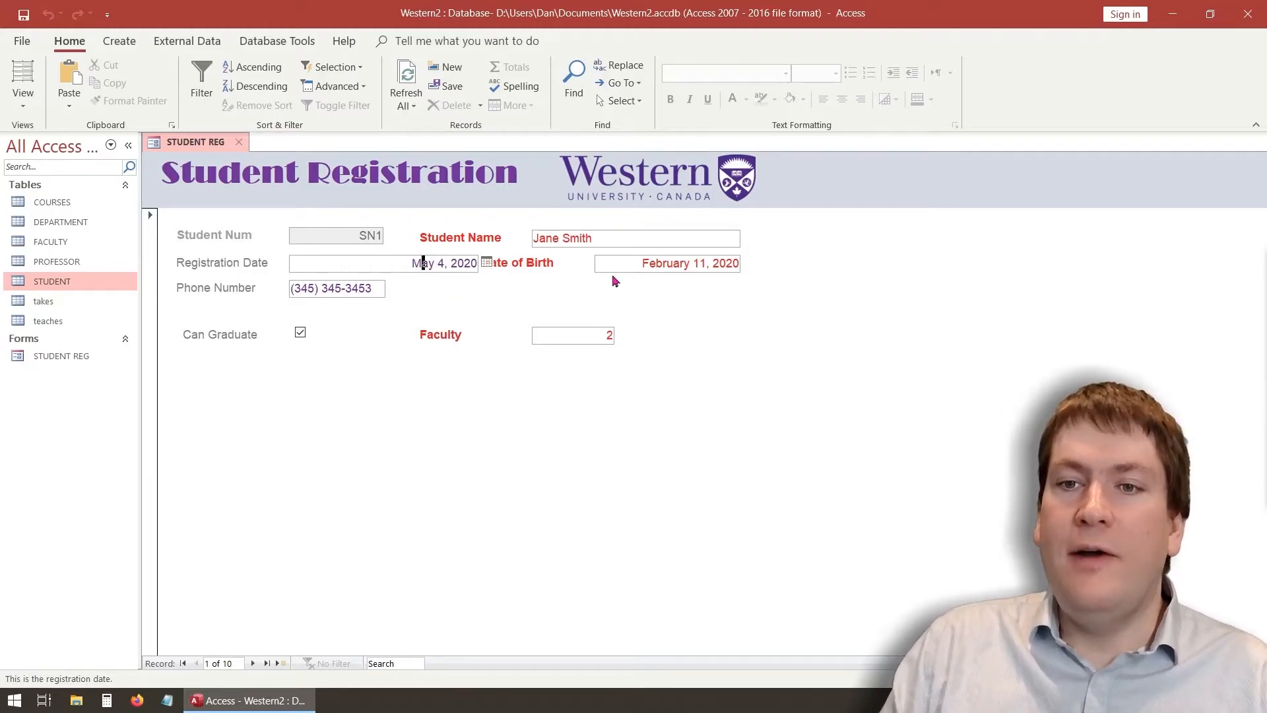
Narrow the RegDate box in Design View so it clears the Date of Birth label, then preview the form
click(13, 85)
click(22, 101)
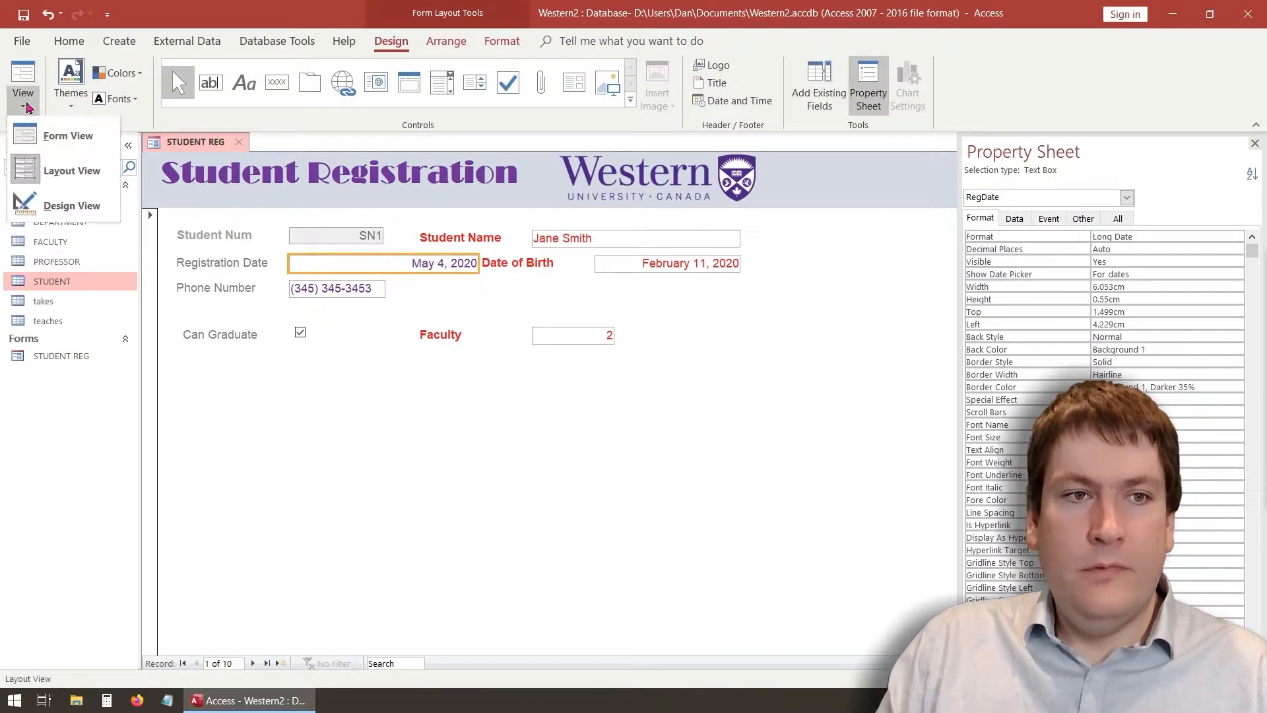
click(69, 205)
click(454, 320)
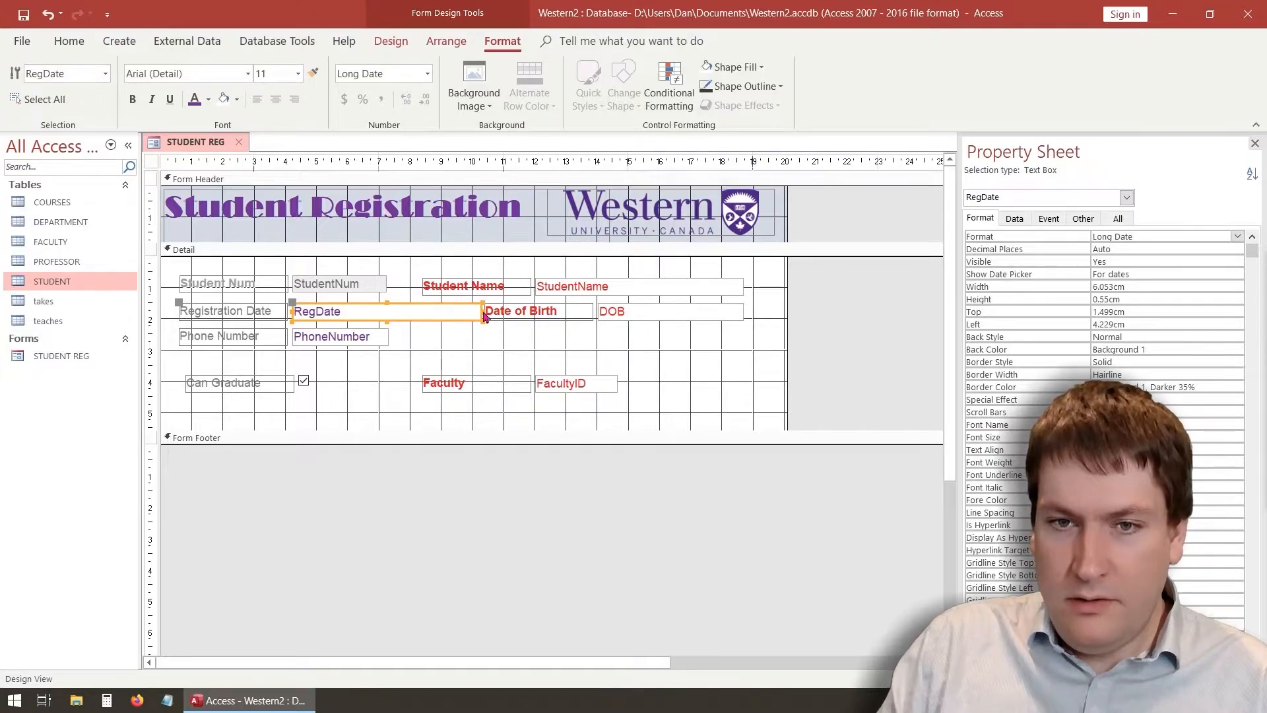
drag(483, 311, 416, 311)
click(453, 340)
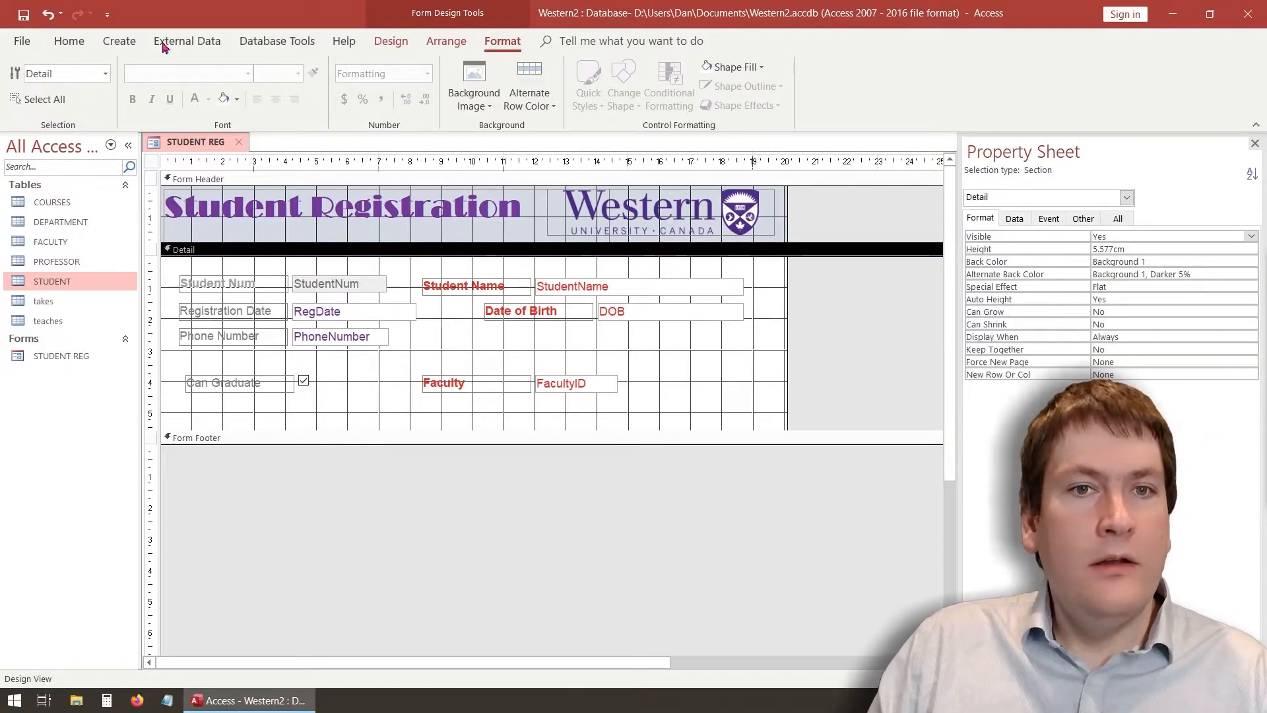
click(390, 41)
click(35, 72)
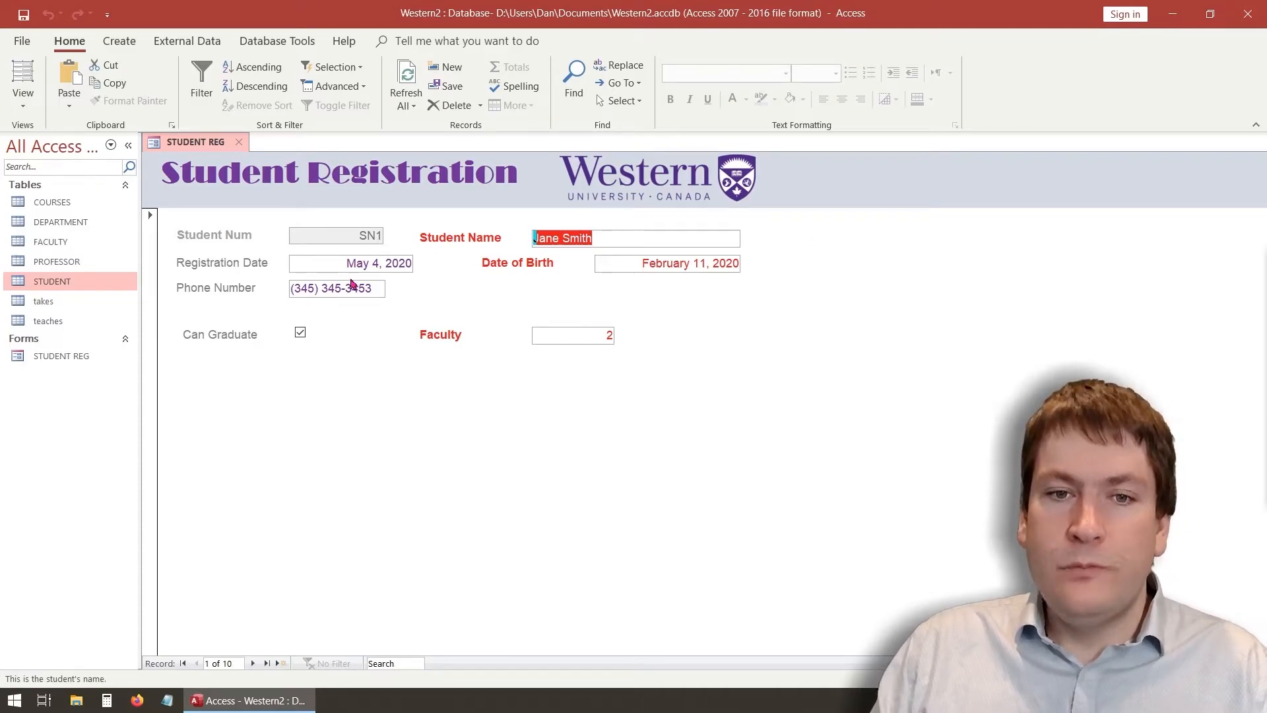
Toggle the record's Can Graduate checkbox off and on, then return to Design View
click(300, 335)
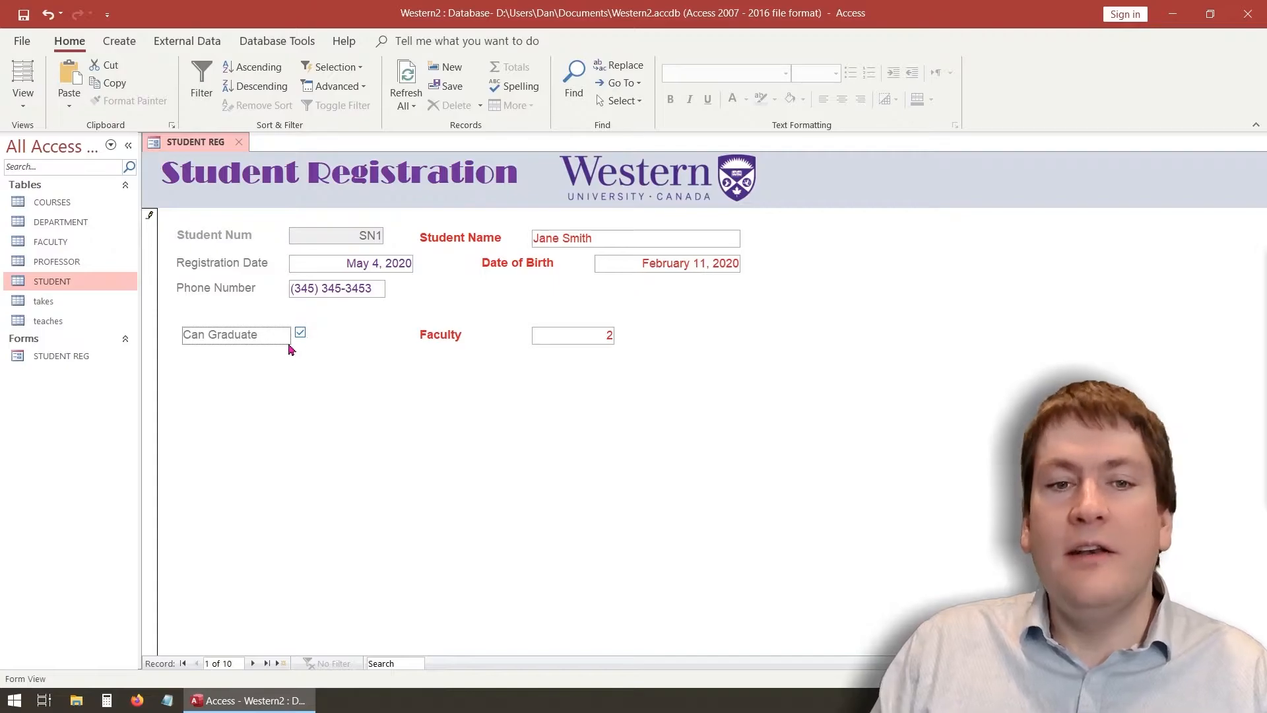
click(302, 336)
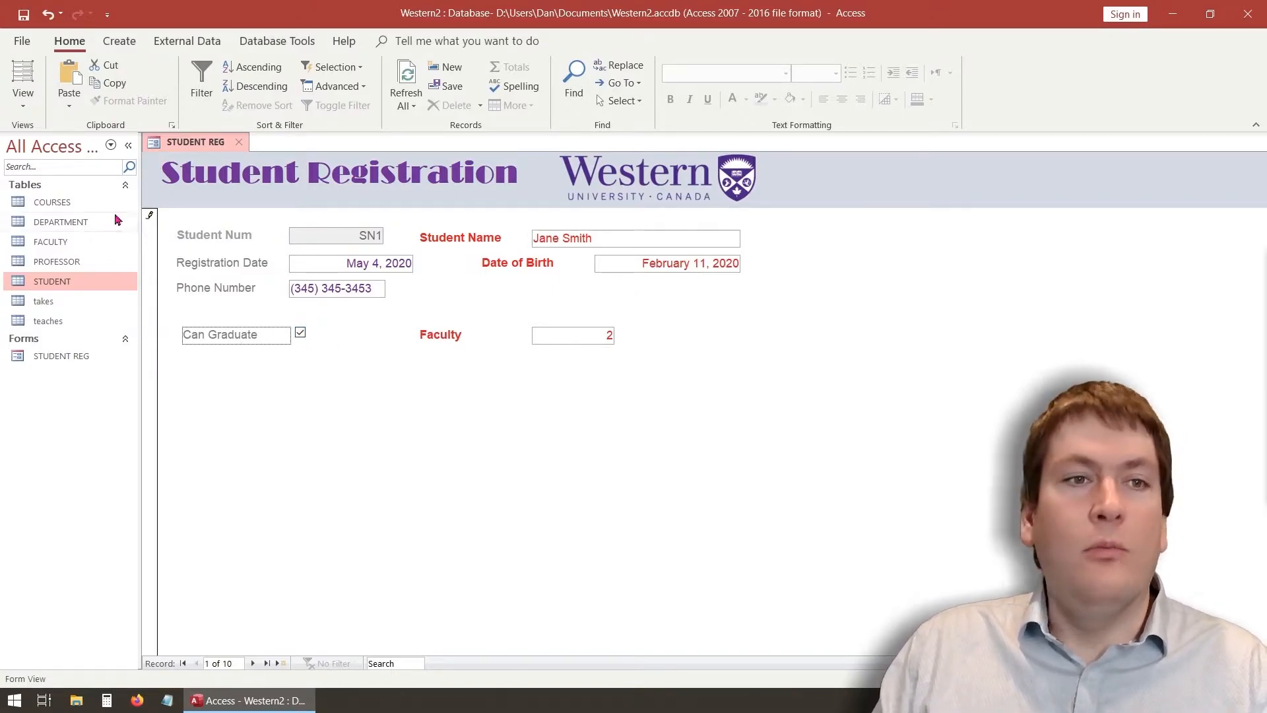
click(23, 99)
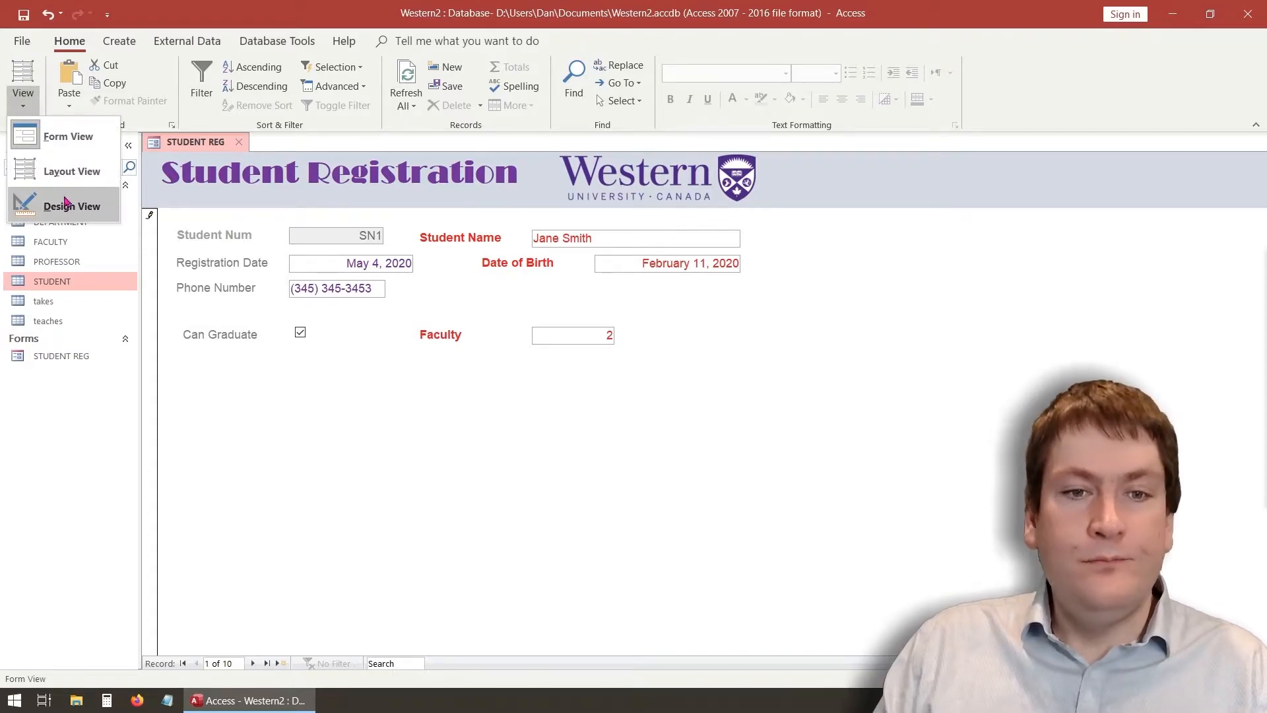
click(63, 206)
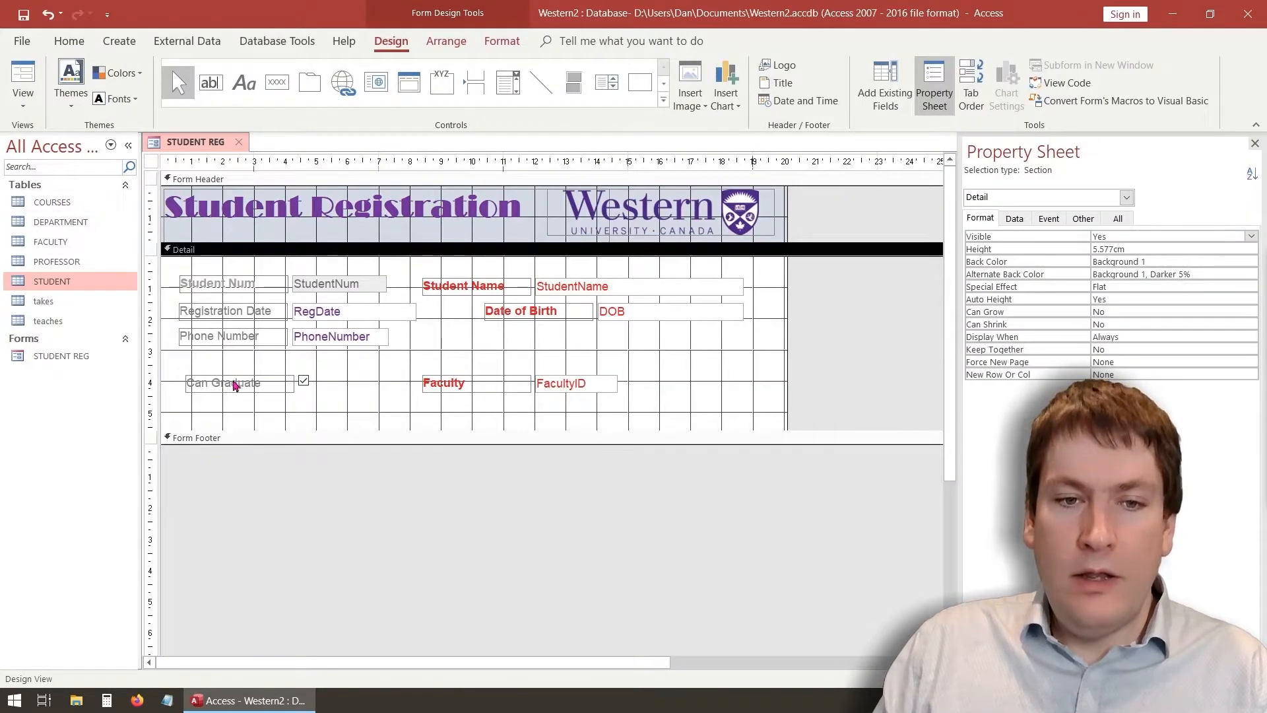
Delete the Can Graduate label and its checkbox from the form
click(234, 380)
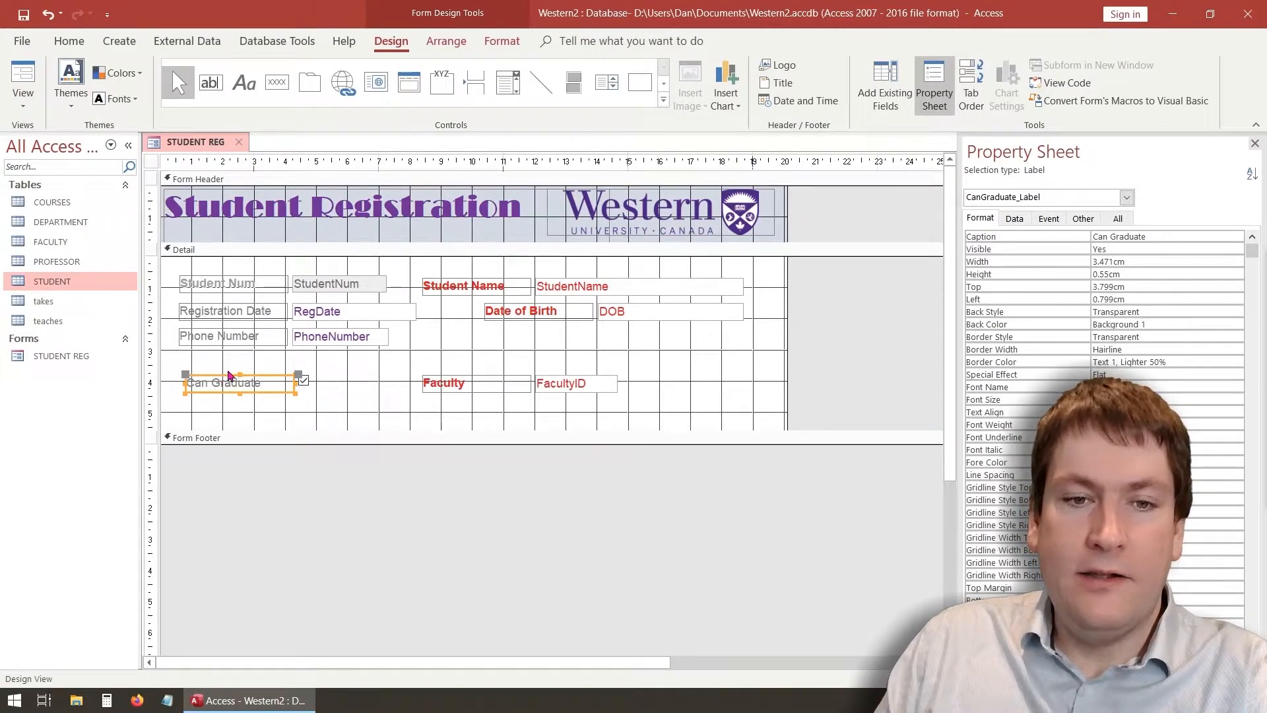
key(Delete)
click(302, 380)
key(Delete)
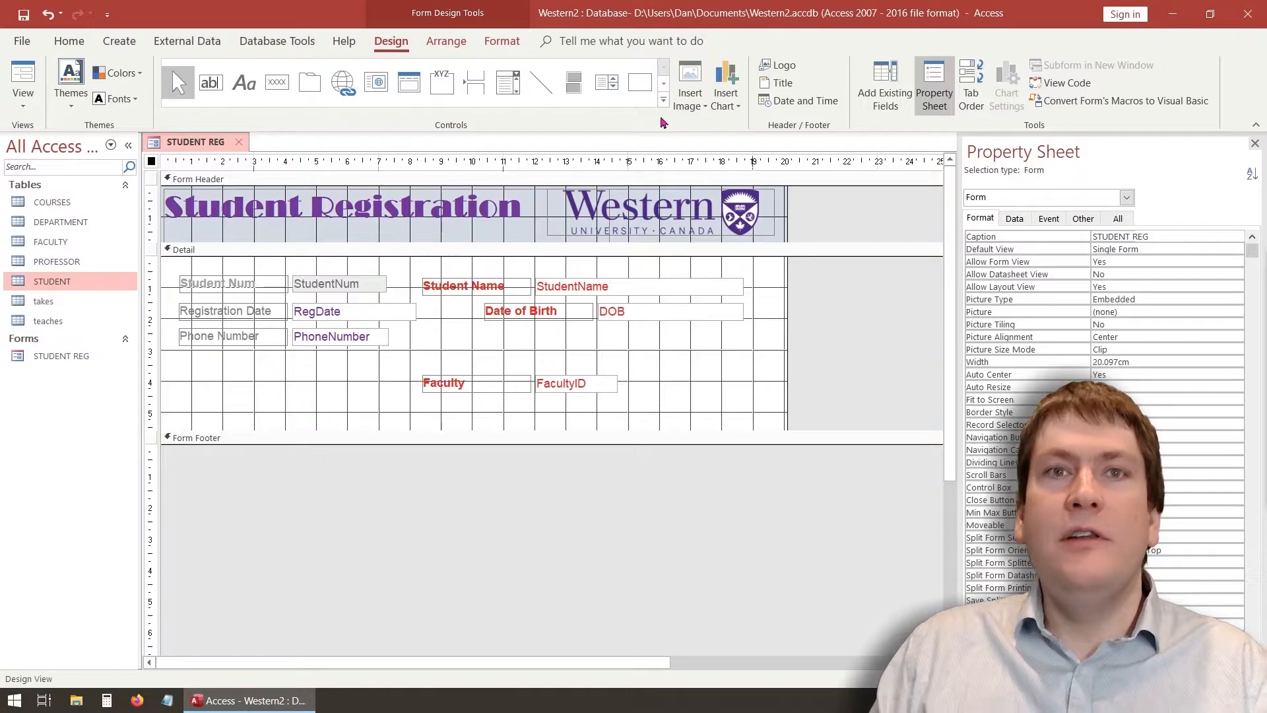
Draw an option group in the lower-left of the Detail section to launch the Option Group Wizard
click(664, 85)
click(664, 67)
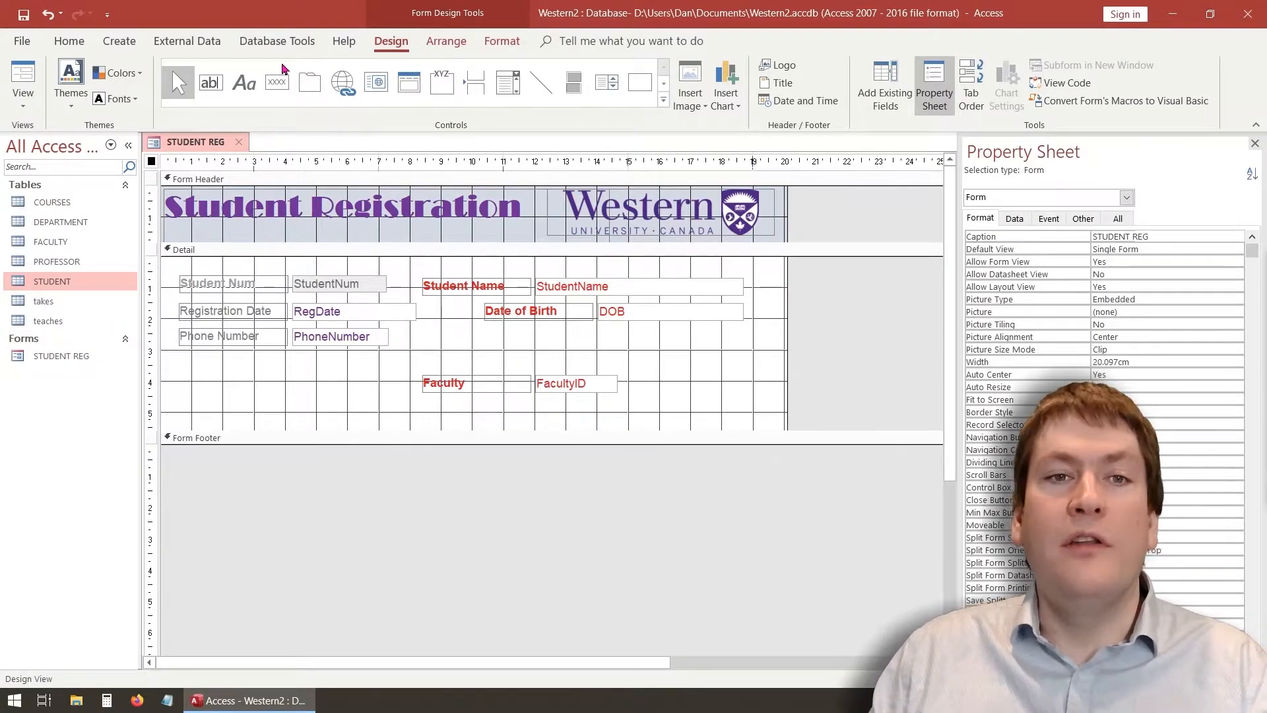
click(210, 87)
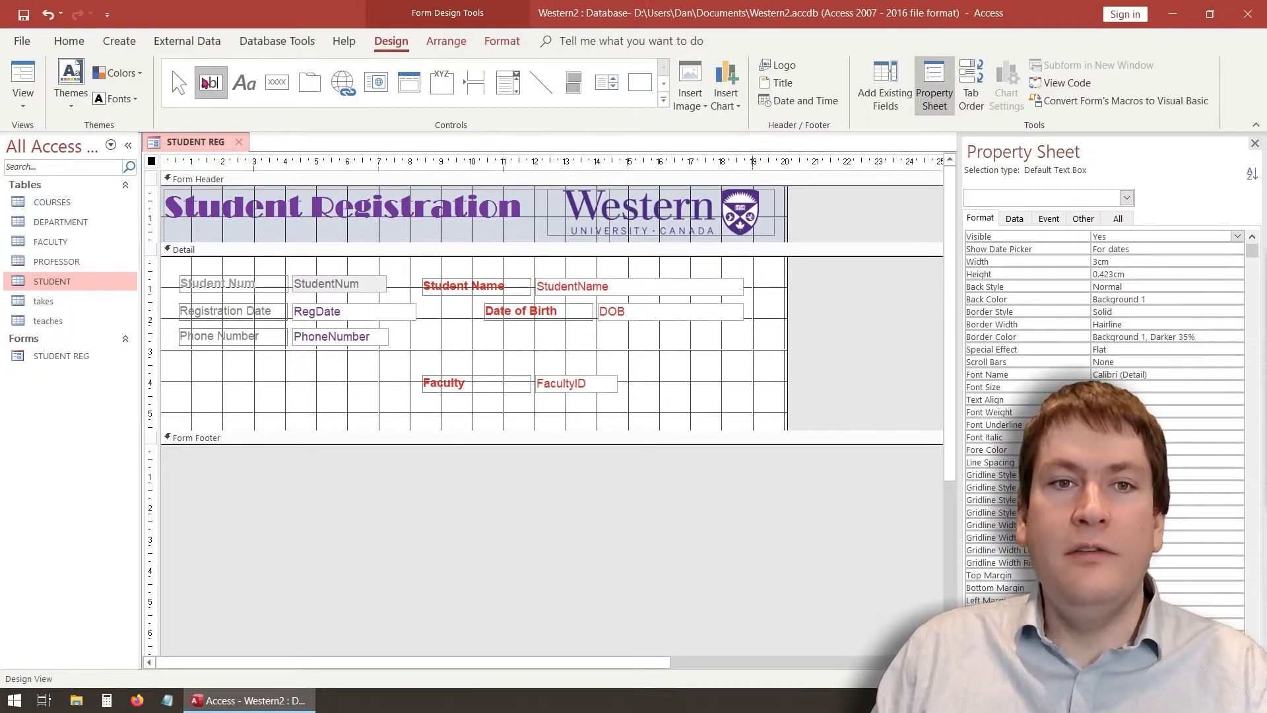
click(436, 88)
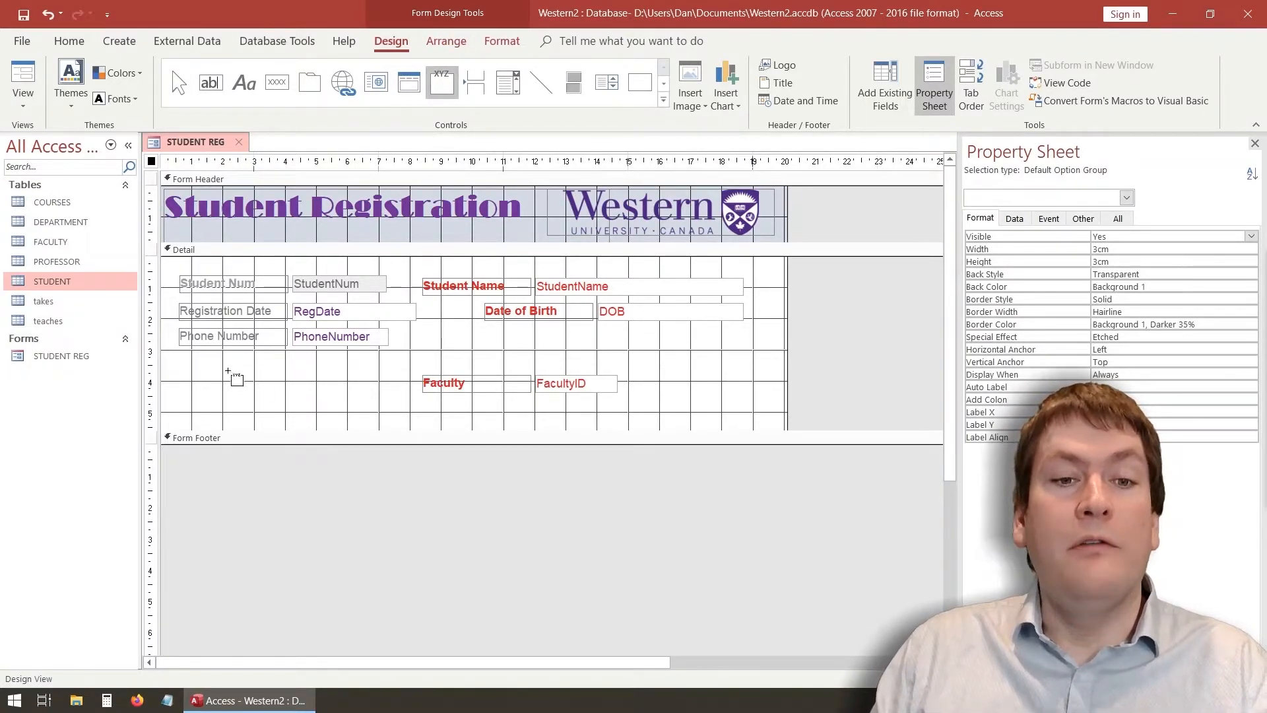
drag(195, 366, 369, 418)
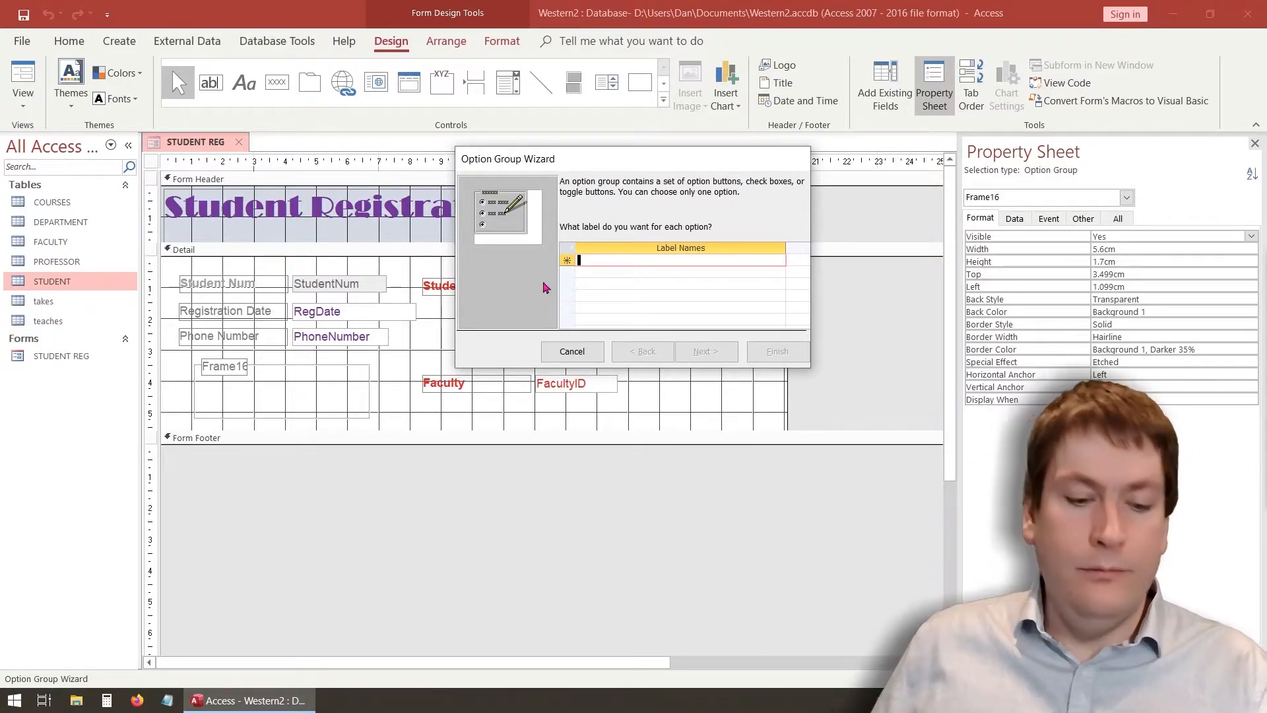
Enter option labels Yes and No and make Yes the default choice
text(Y)
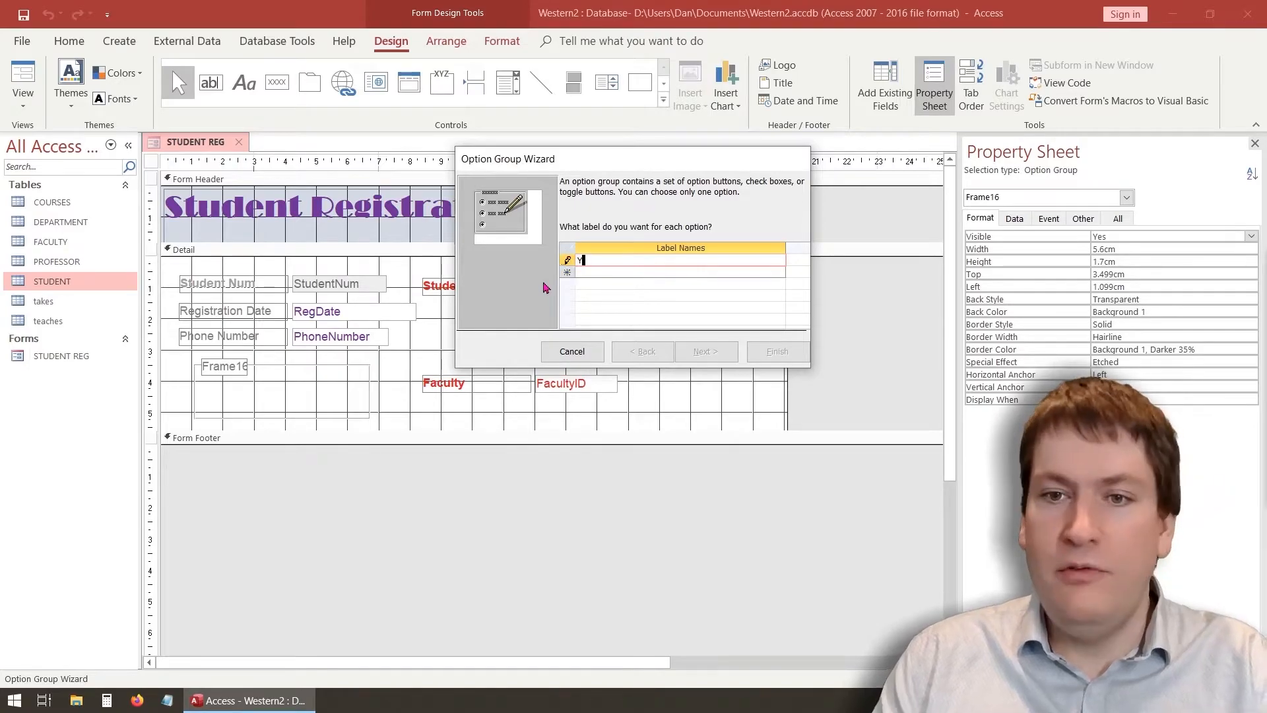
text(es)
click(634, 275)
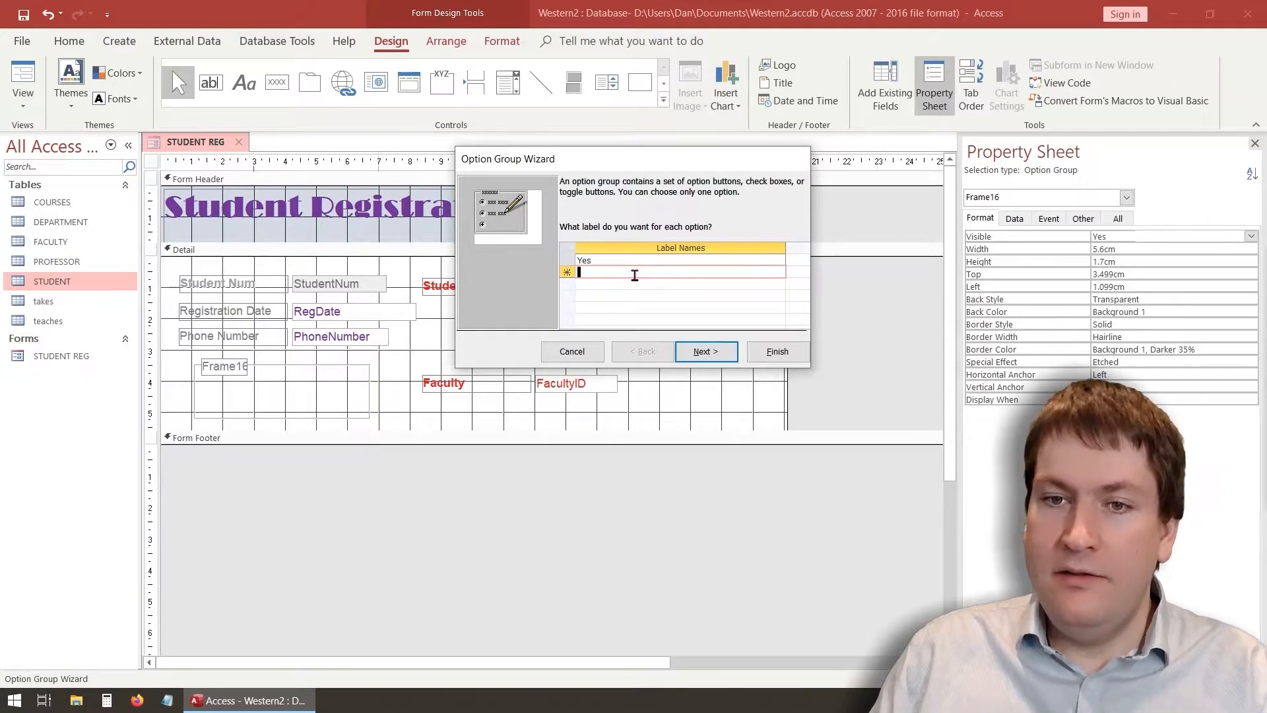
text(No)
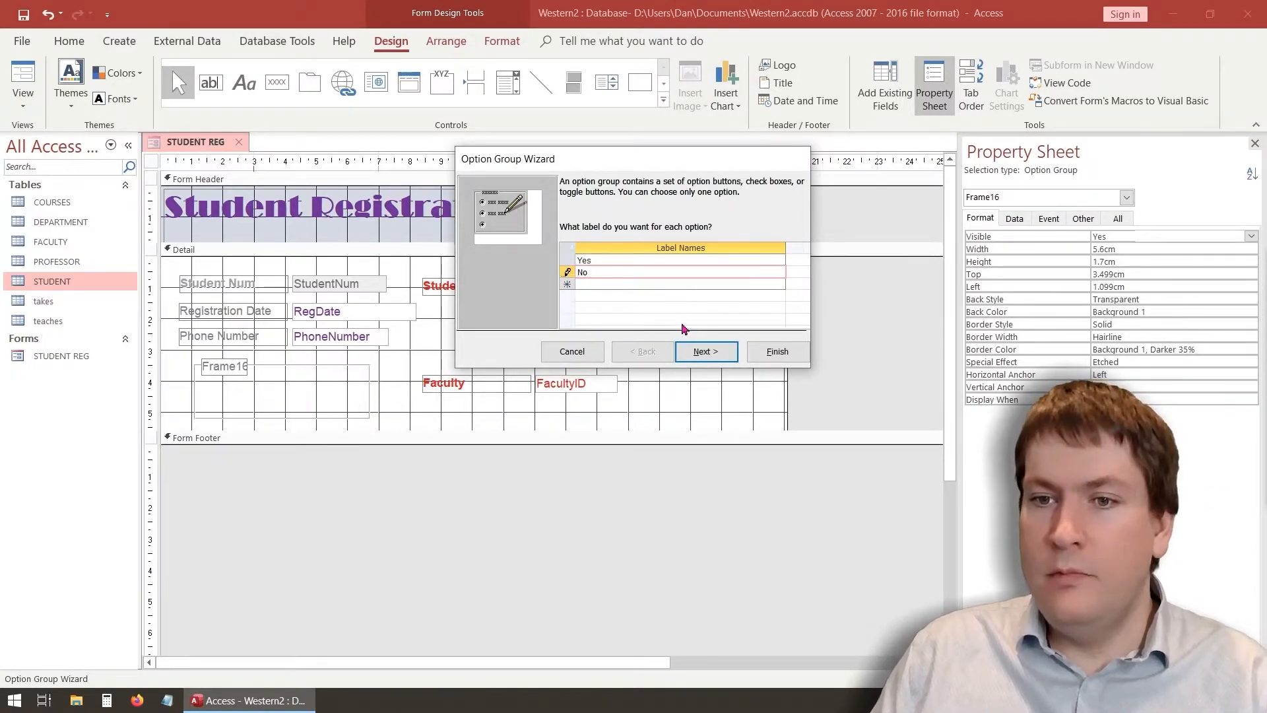
click(713, 357)
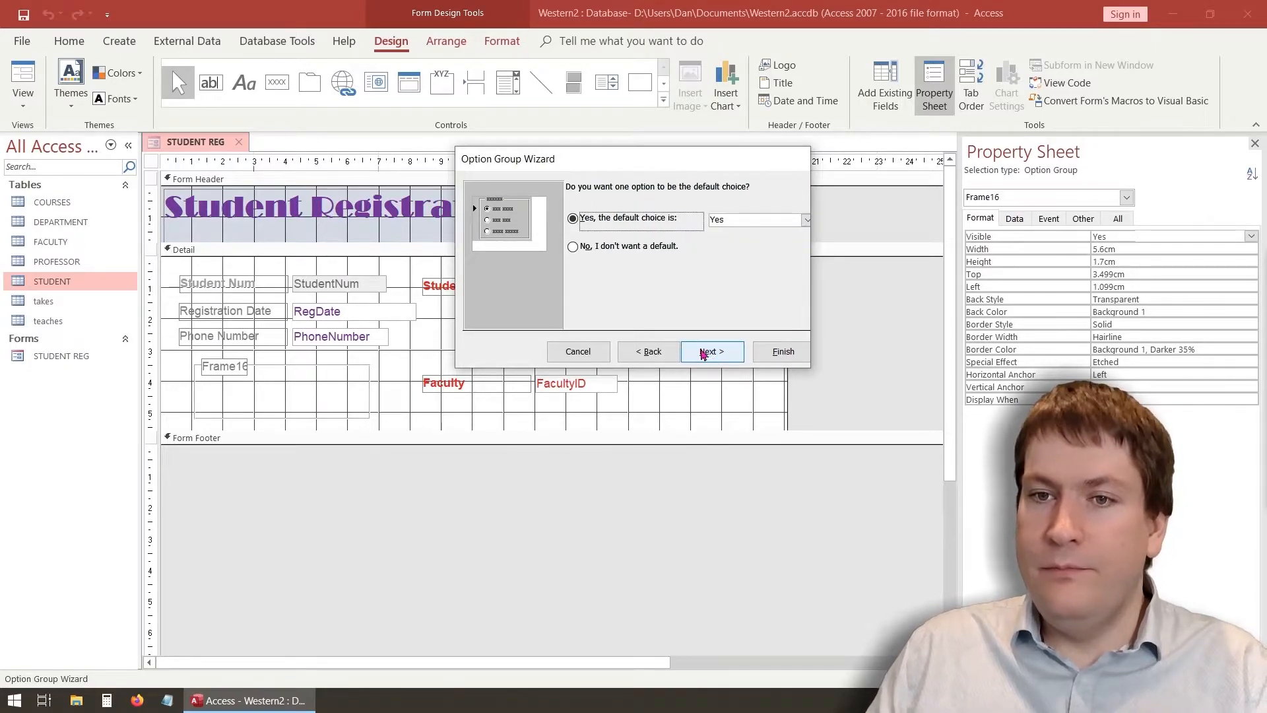
click(806, 221)
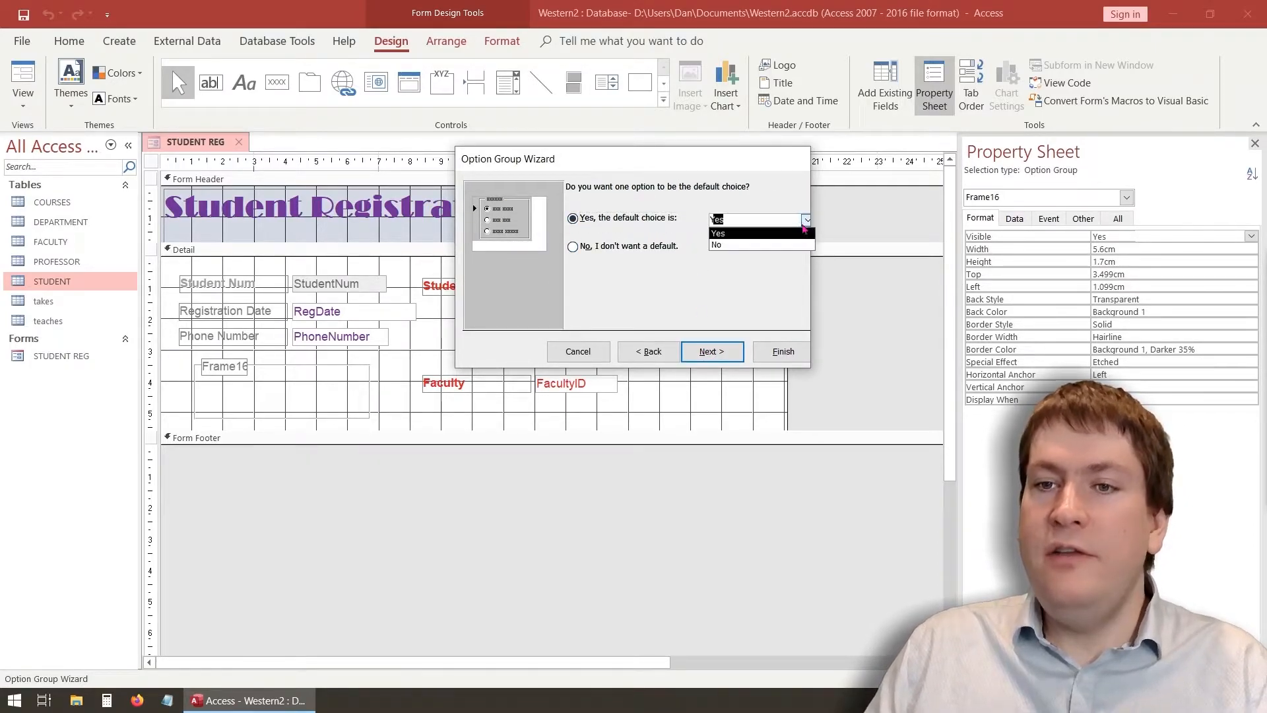
click(751, 245)
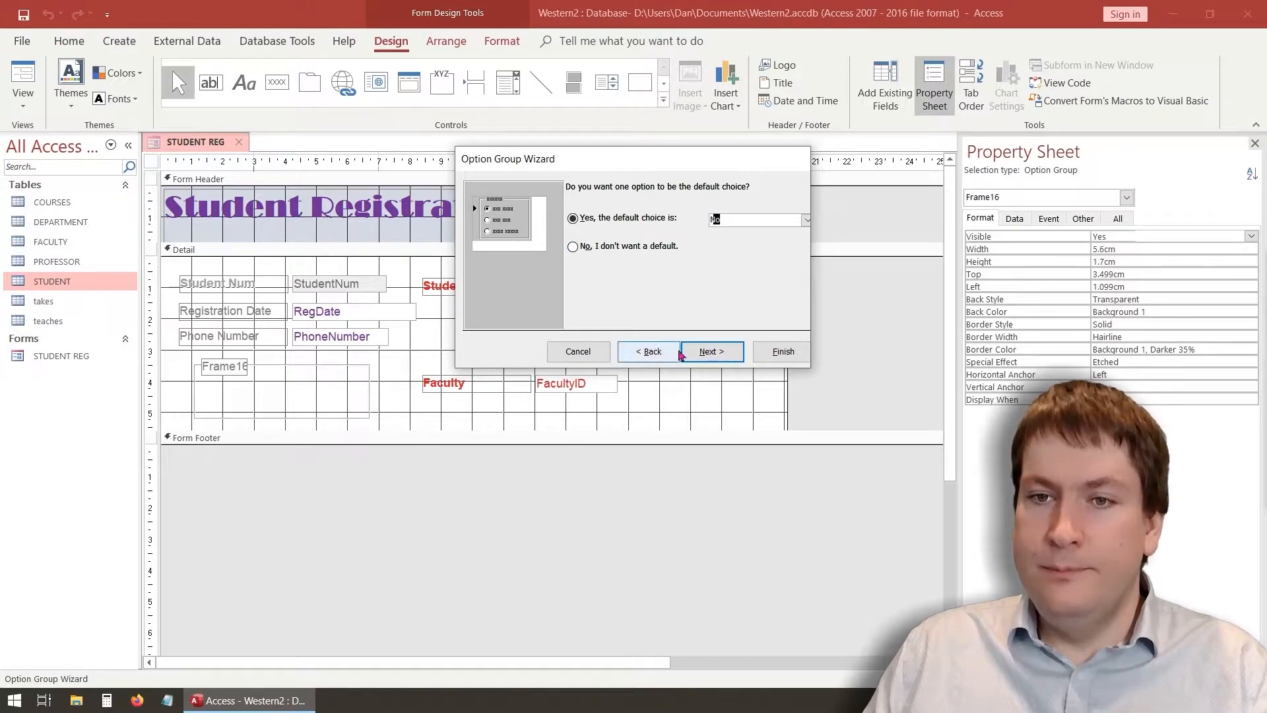
click(710, 354)
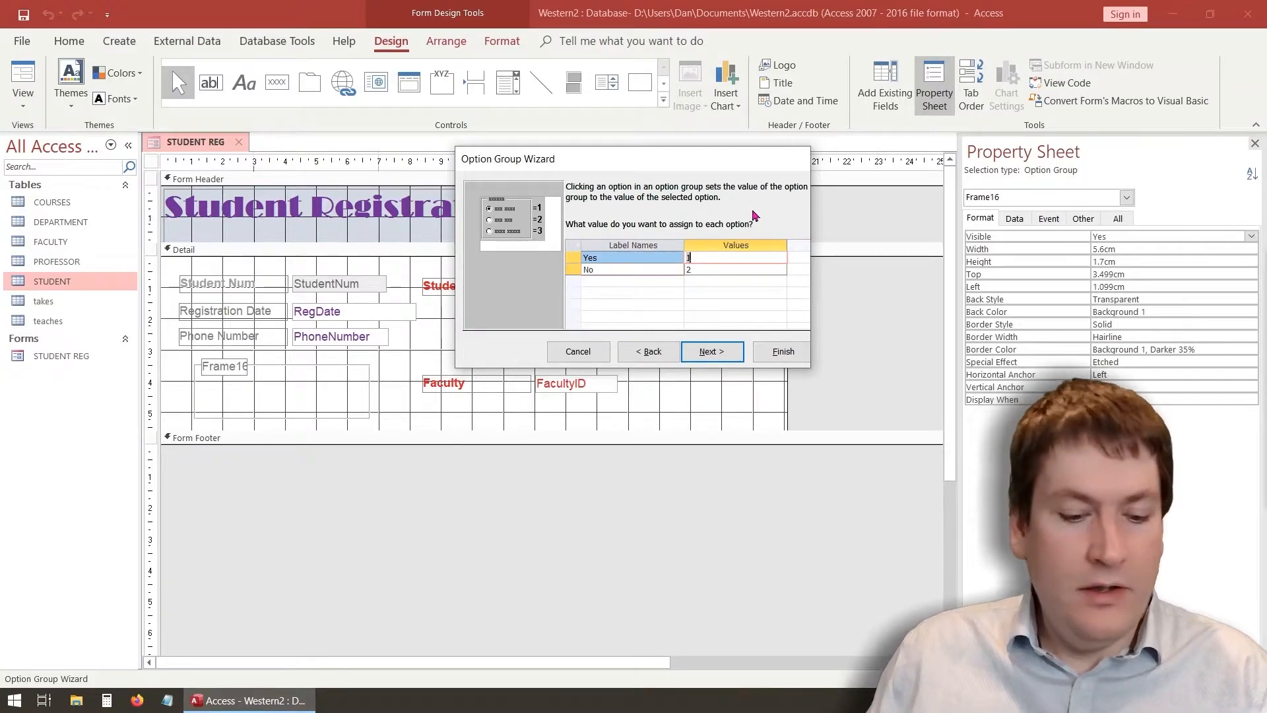
Set the option values to -1 for Yes and 0 for No
text(-1)
click(679, 267)
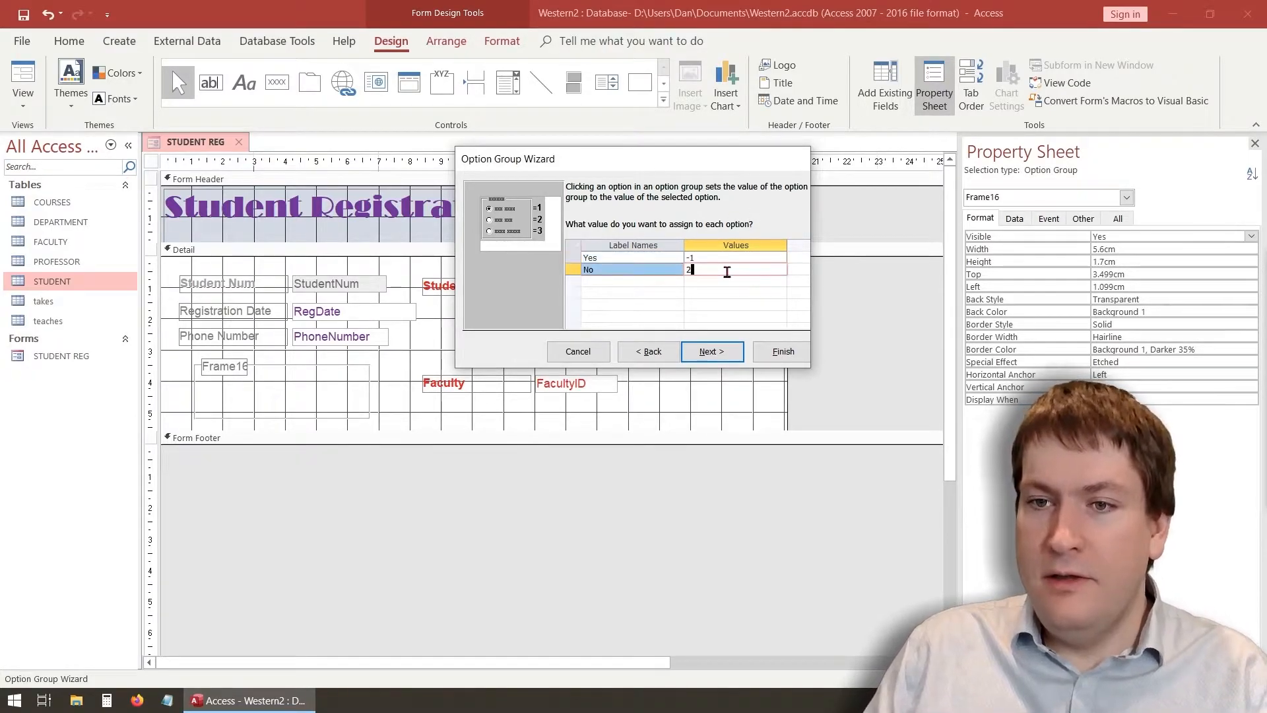
drag(678, 265, 698, 287)
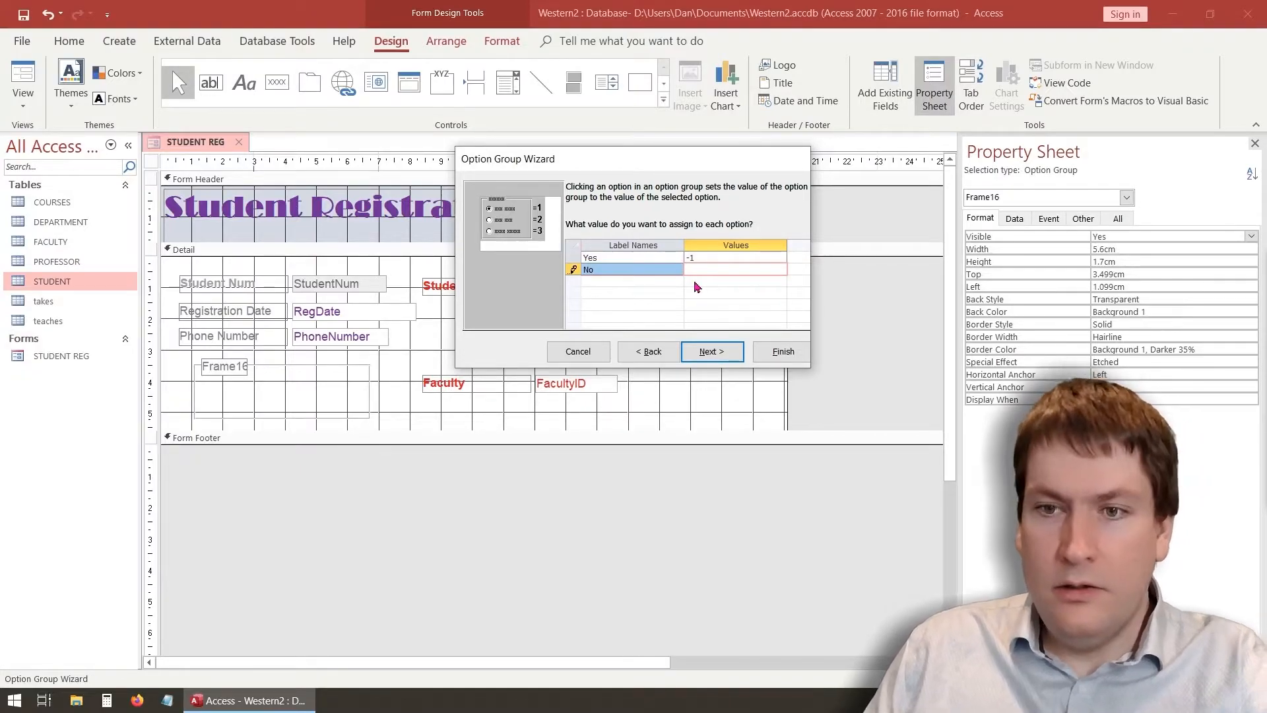
text(0)
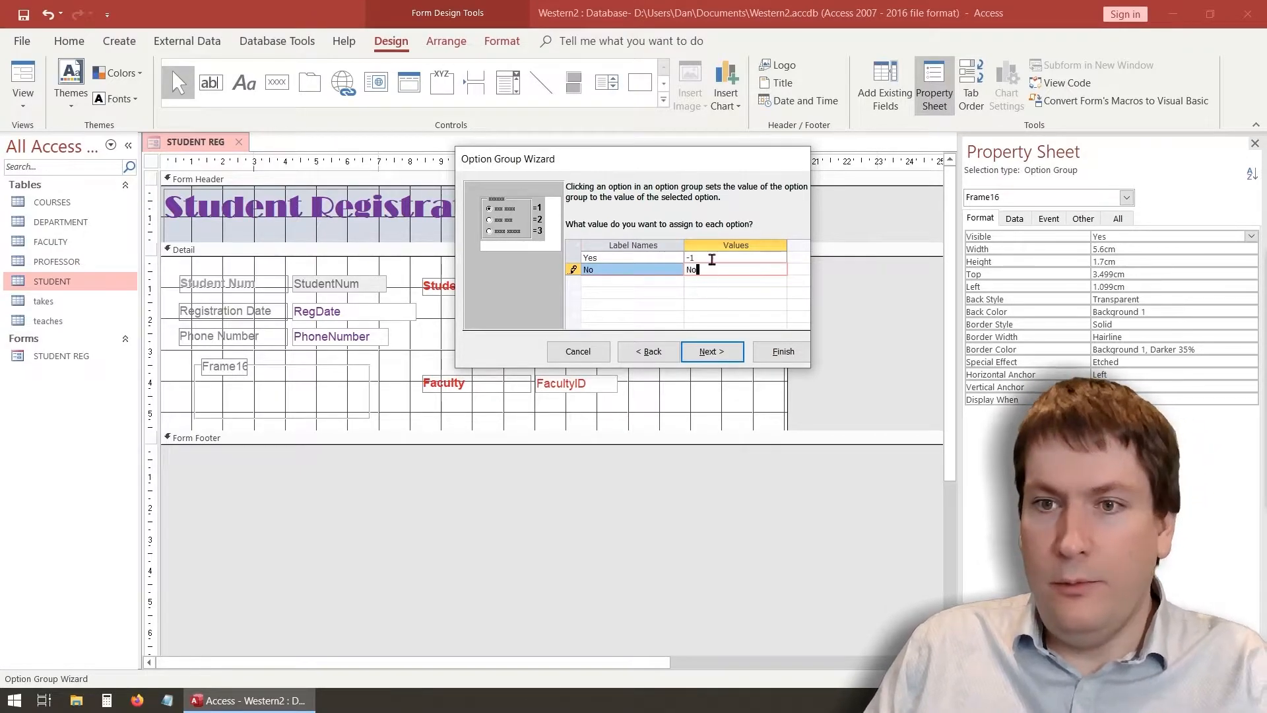
click(712, 260)
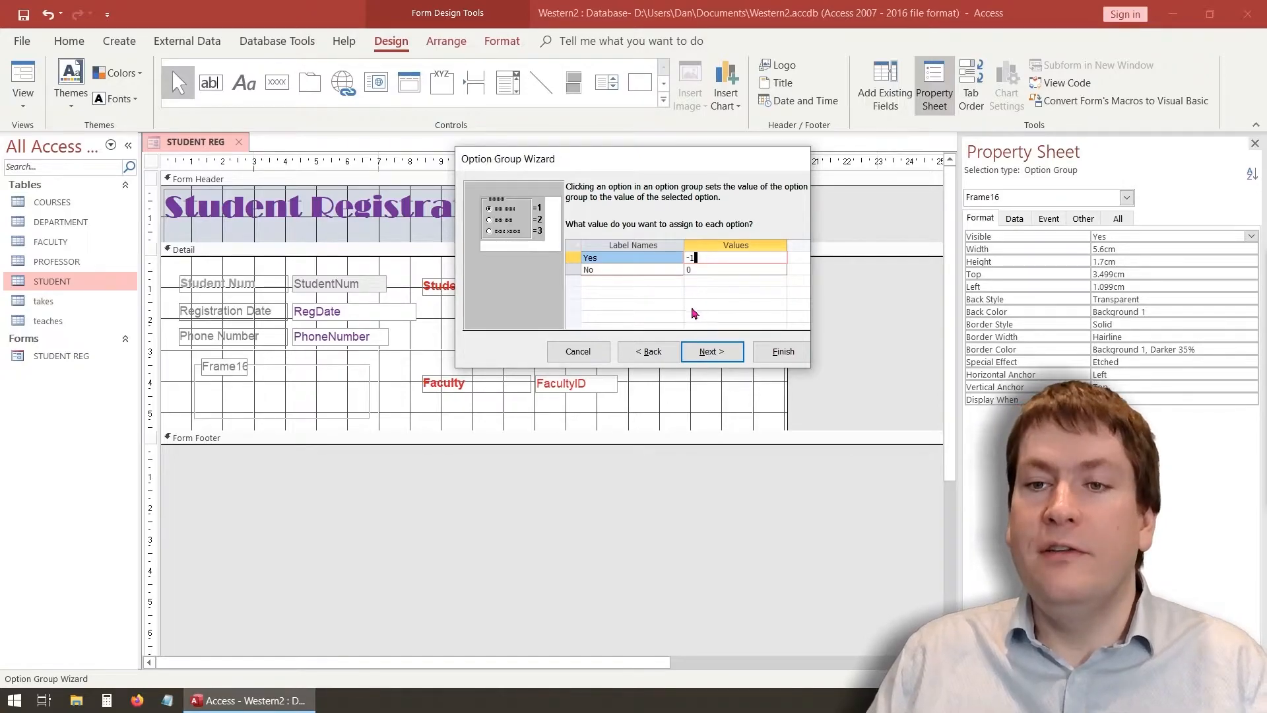
click(706, 353)
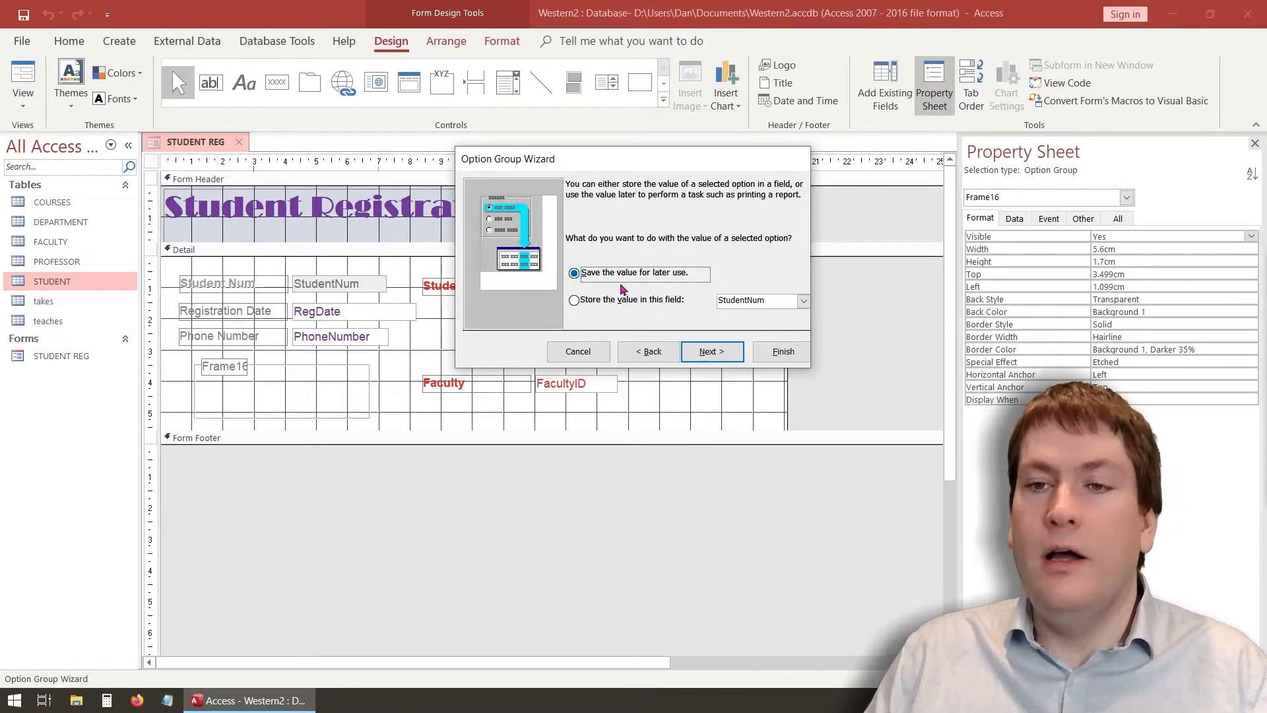
Store the option group's selected value in the CanGraduate field
click(618, 305)
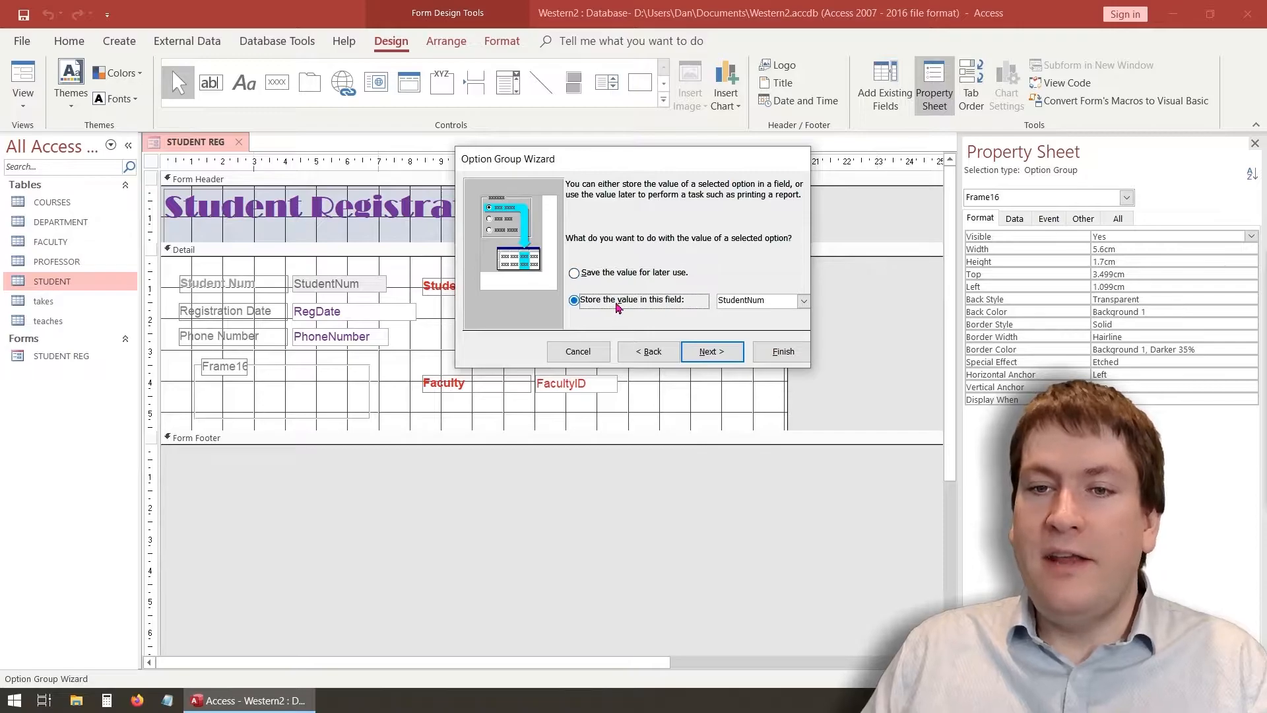
click(803, 301)
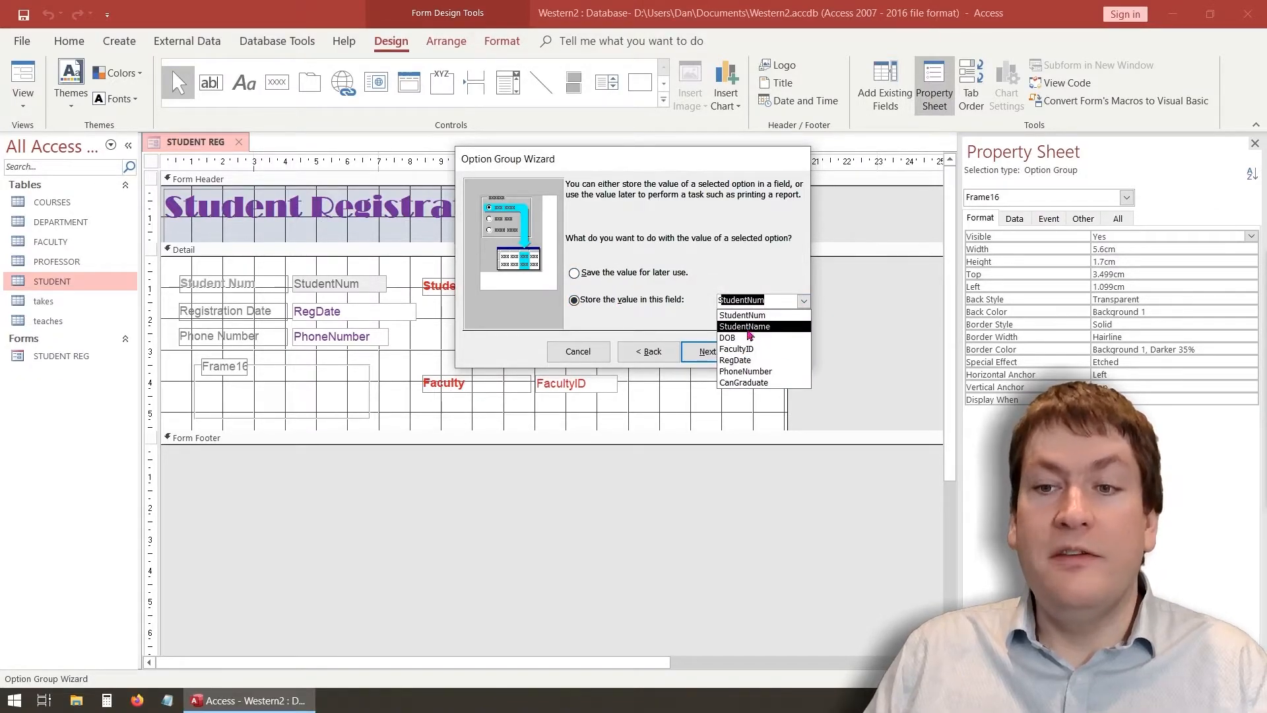
click(747, 383)
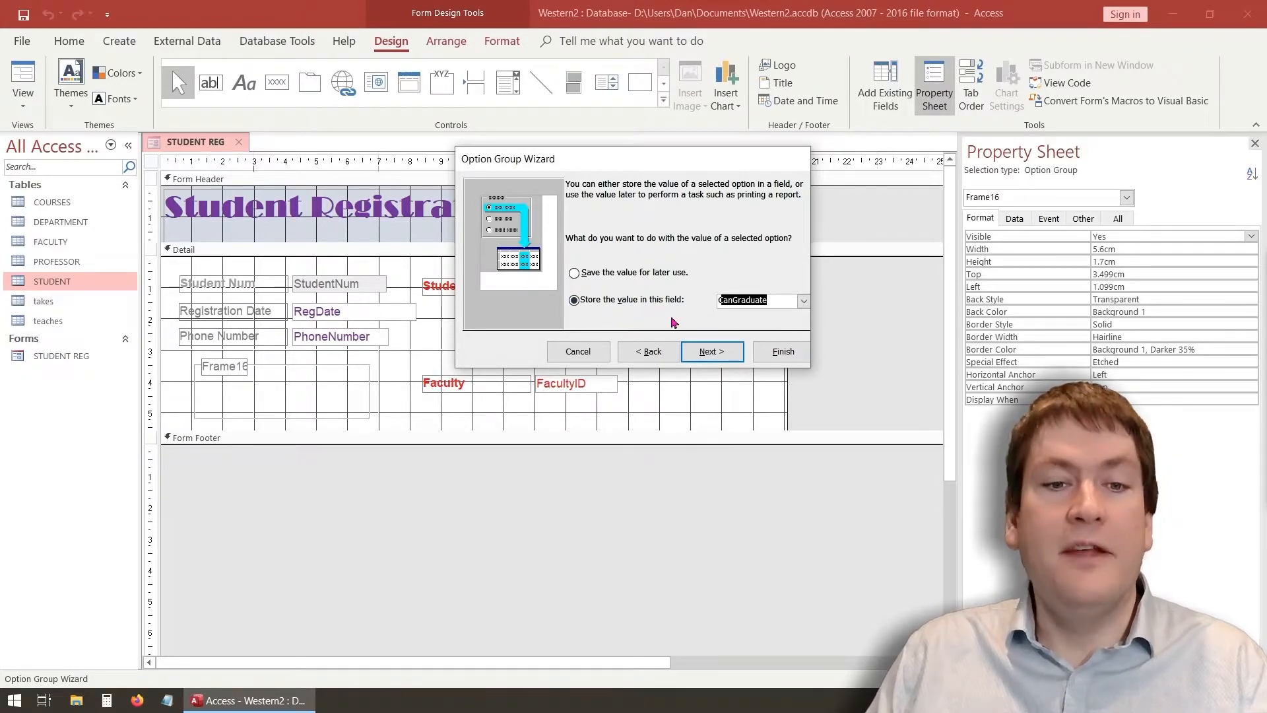
click(711, 351)
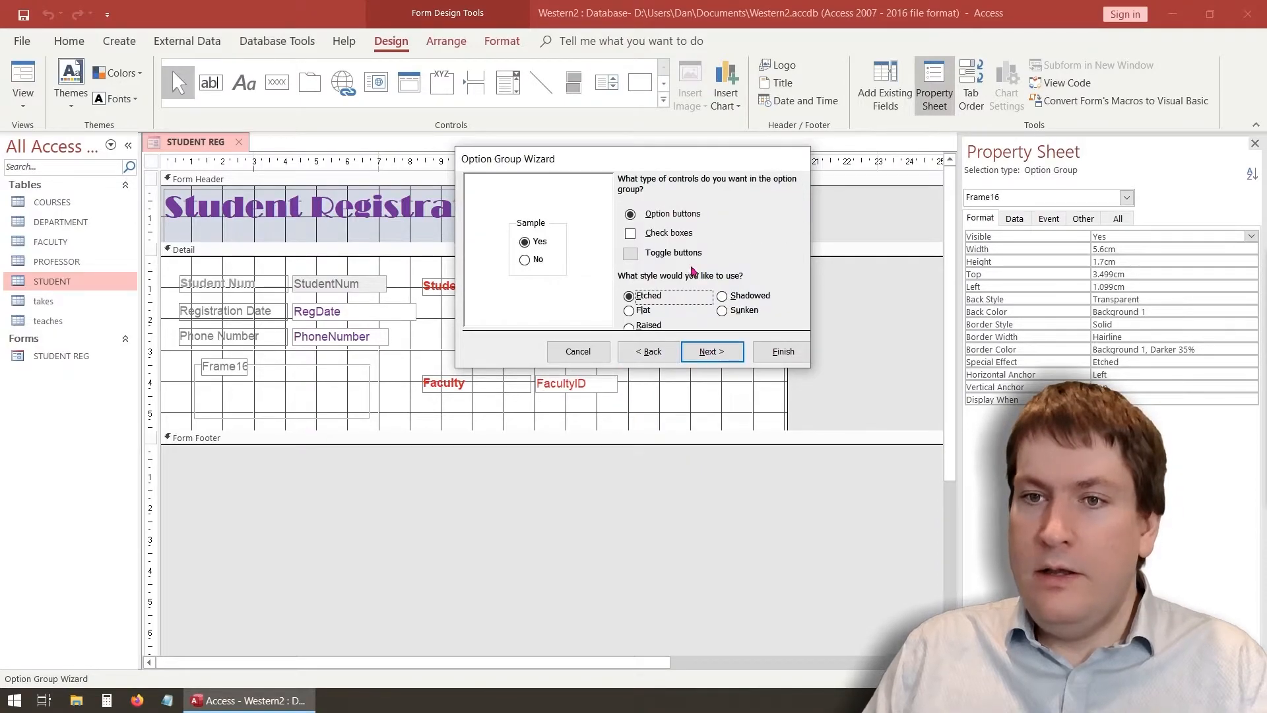
Compare the group styles and check boxes, settling on etched round option buttons
click(644, 312)
click(644, 325)
click(742, 311)
click(742, 296)
click(630, 298)
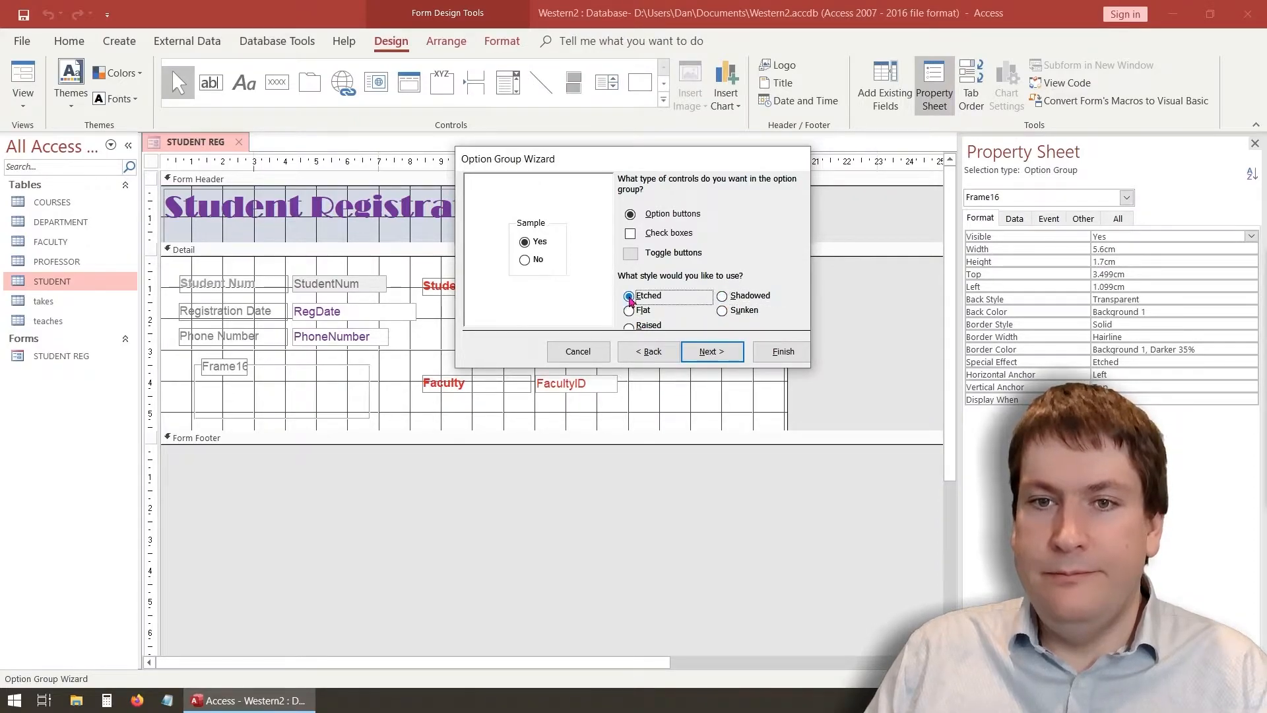
click(629, 235)
click(631, 216)
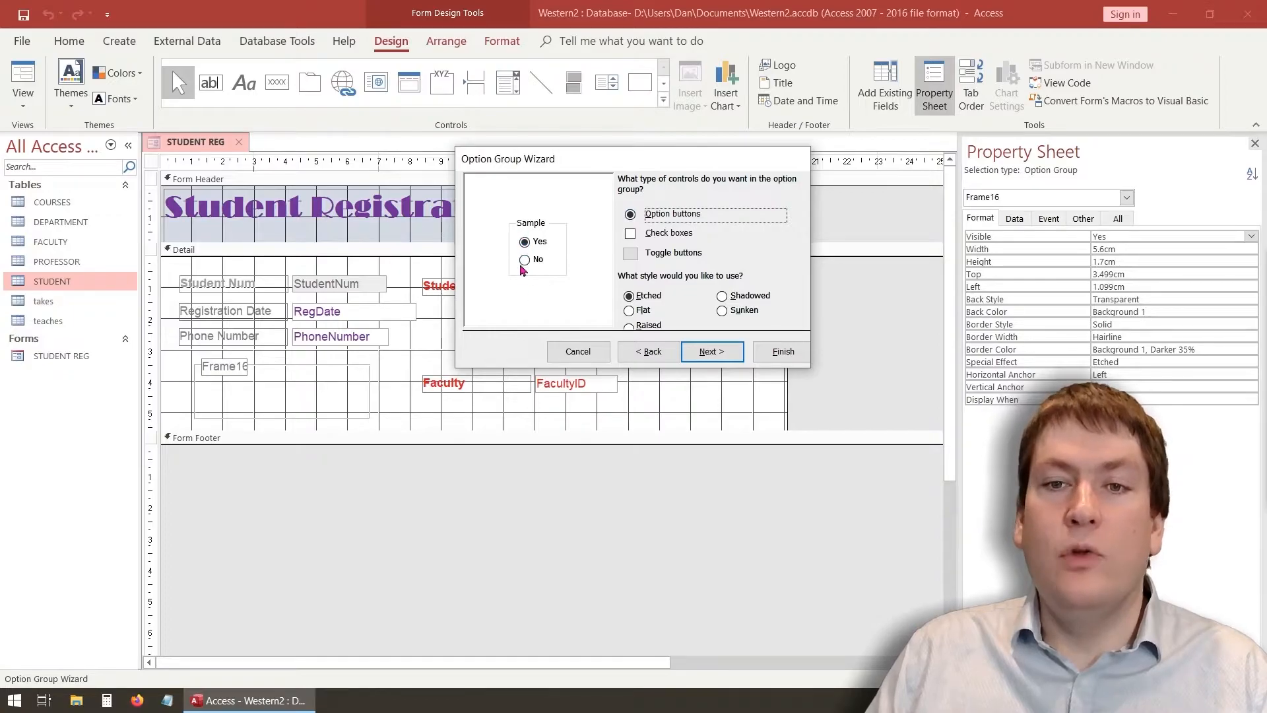
click(633, 235)
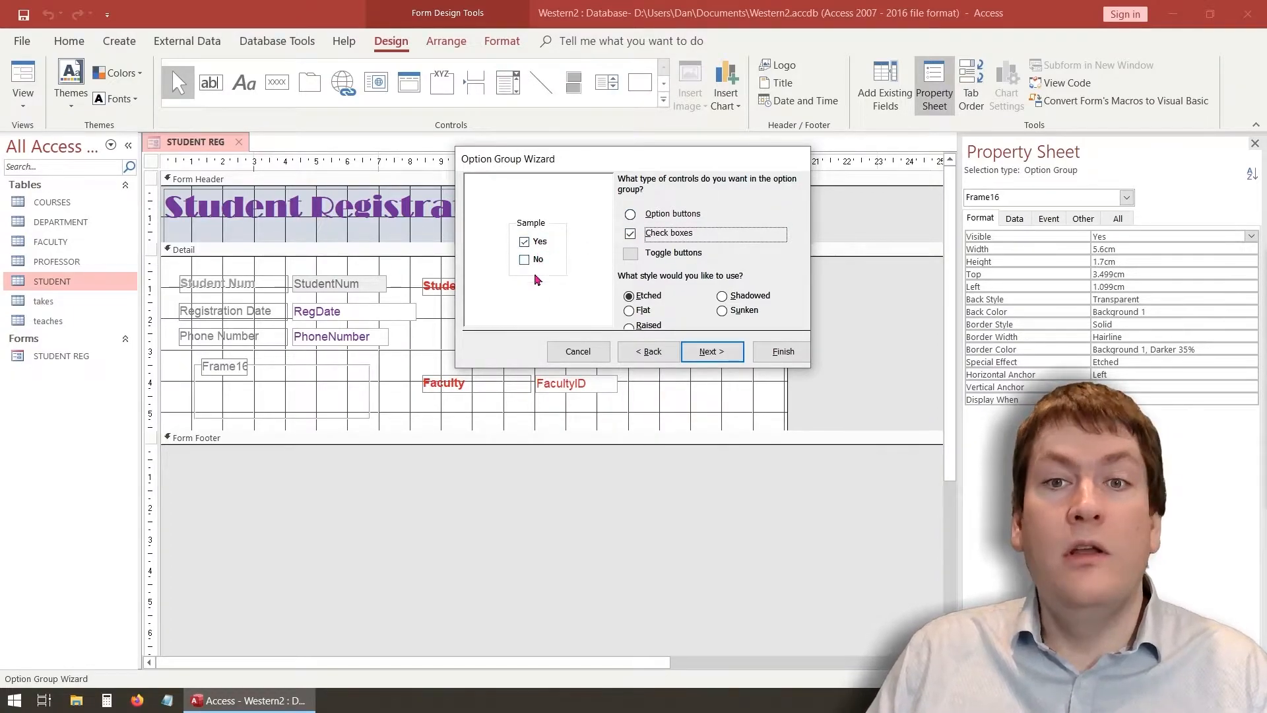
click(650, 217)
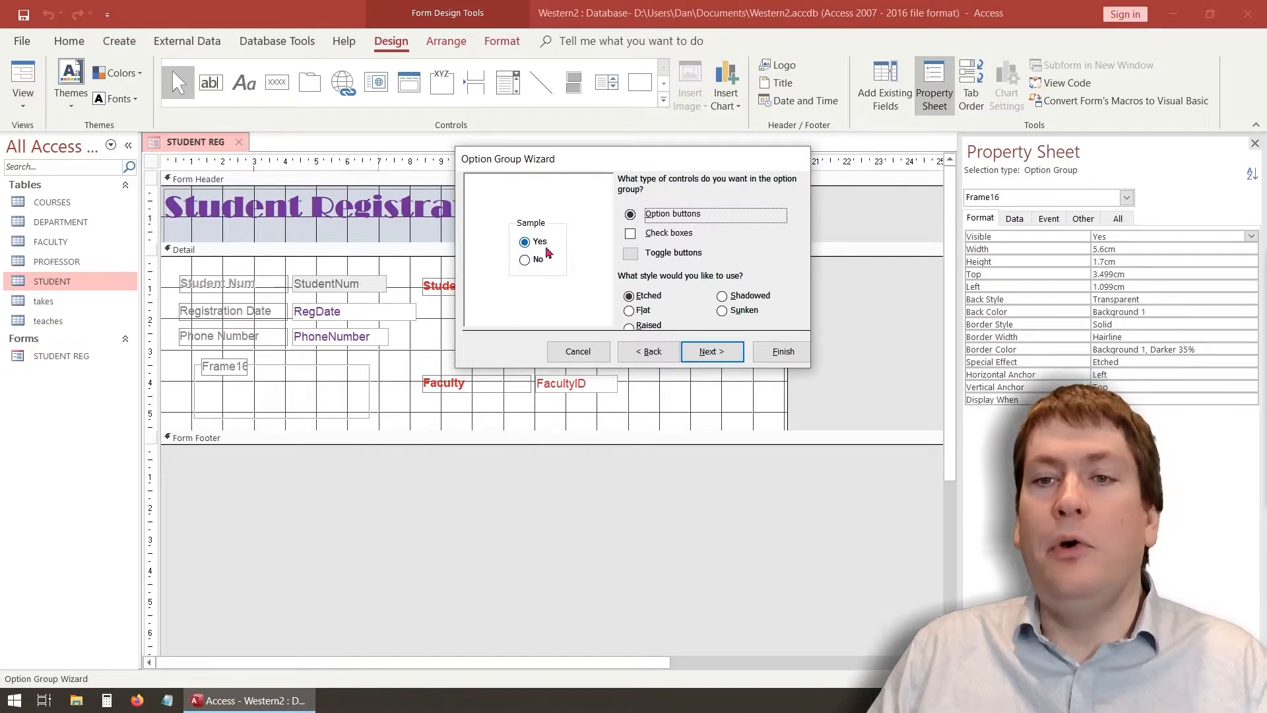
click(722, 357)
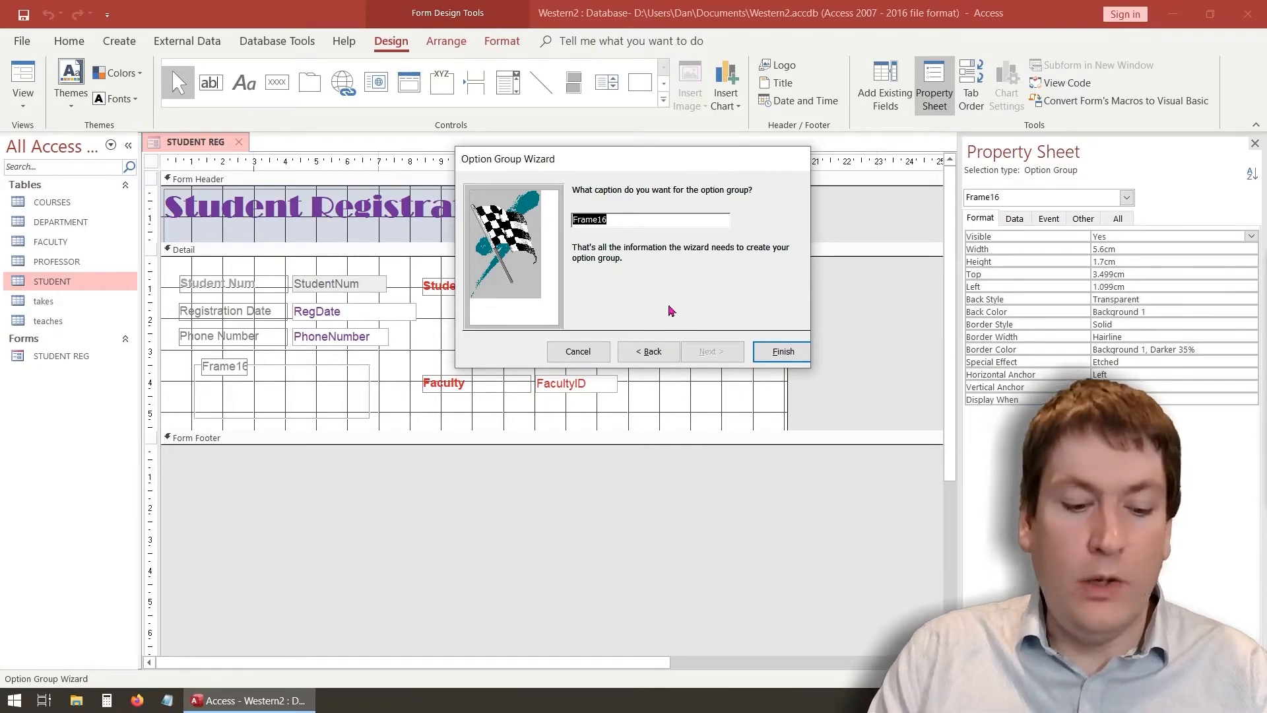
Caption the option group 'Can This Student Graduate?' and finish the wizard
text(C)
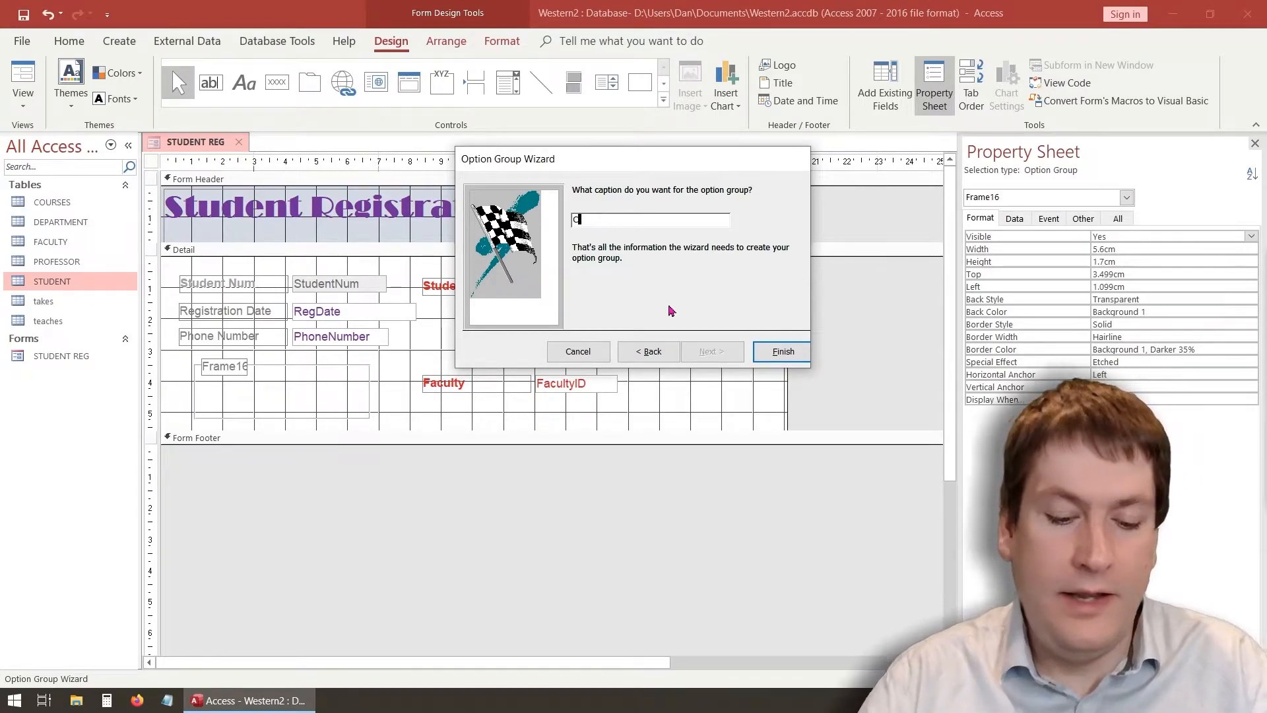
text(an Thi)
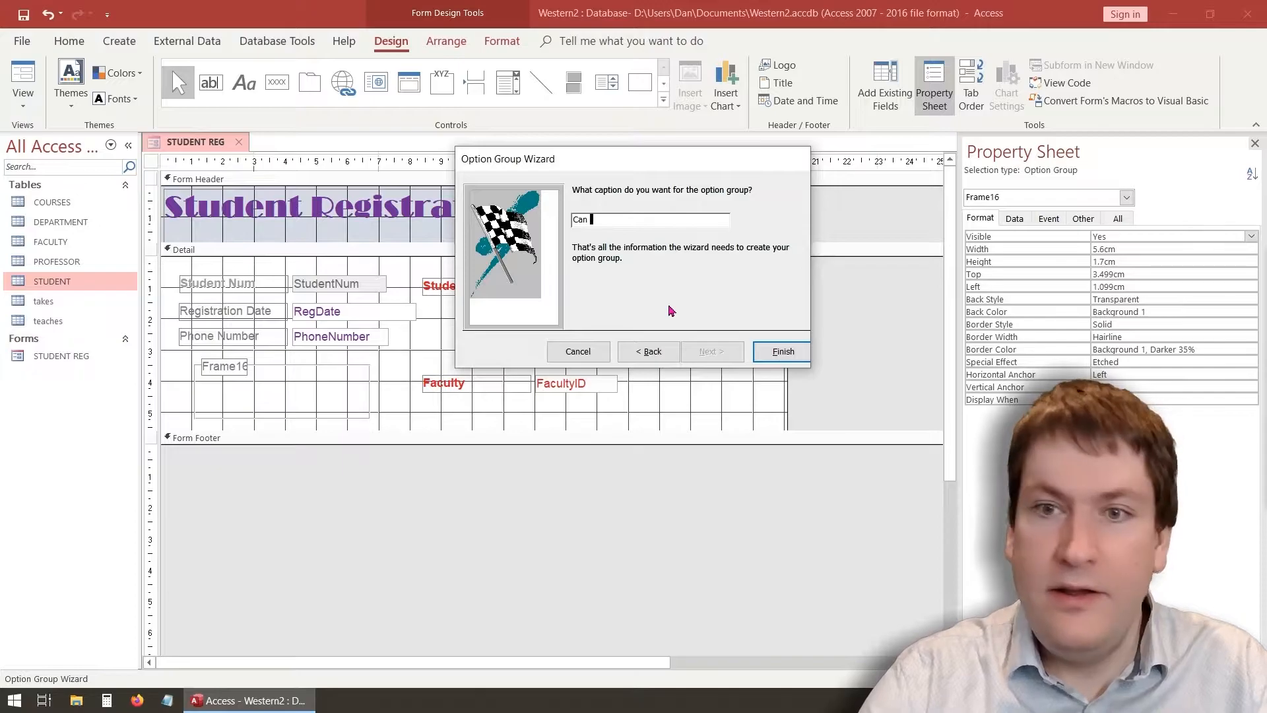
text(uden)
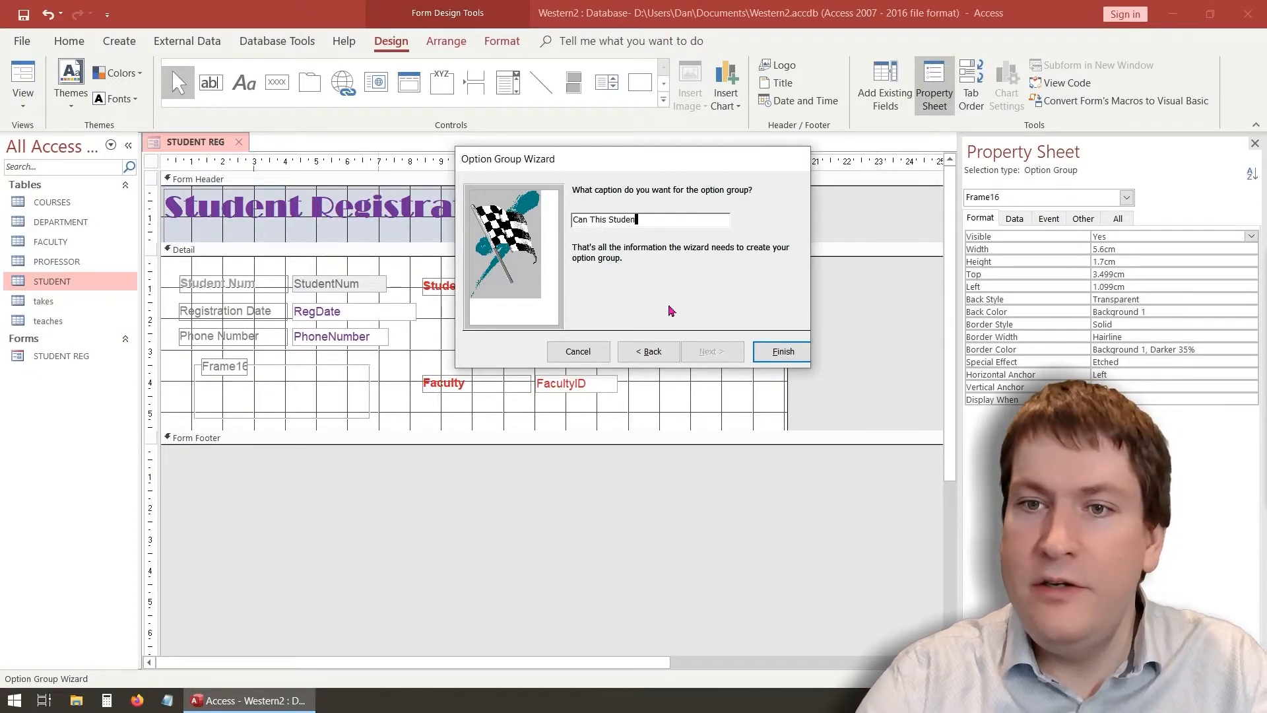
text(t Graduate?)
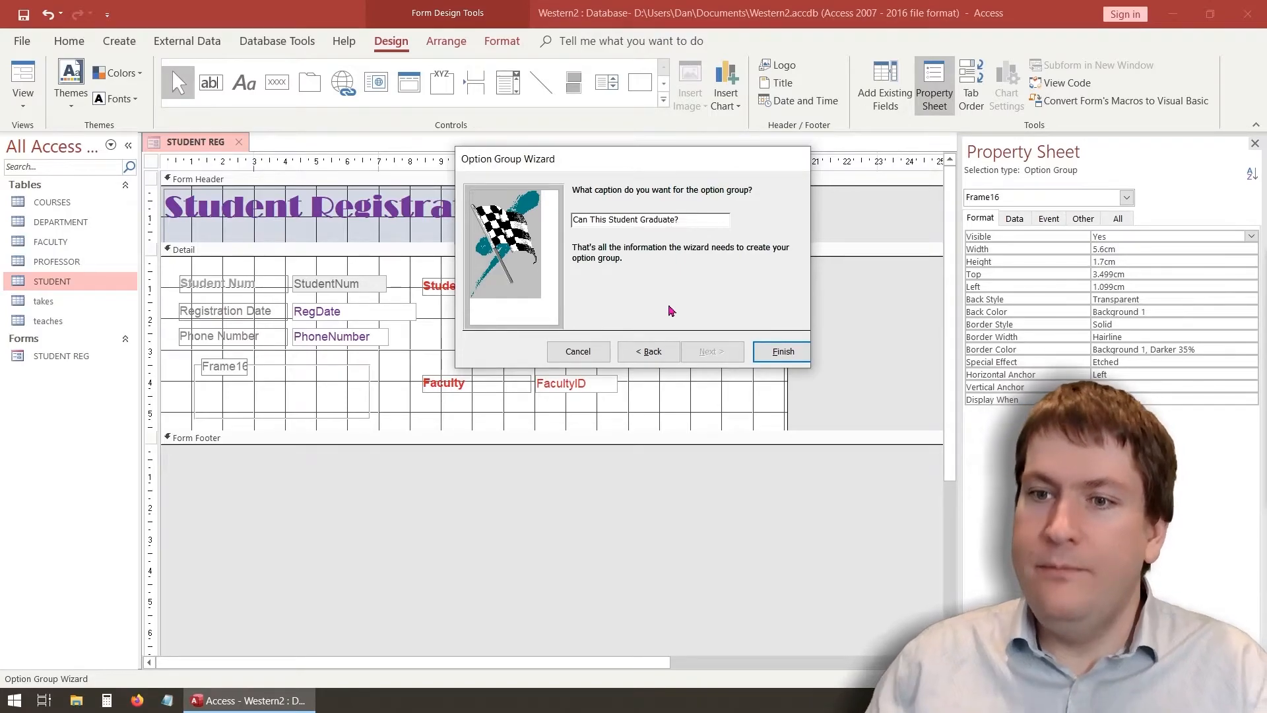
click(779, 350)
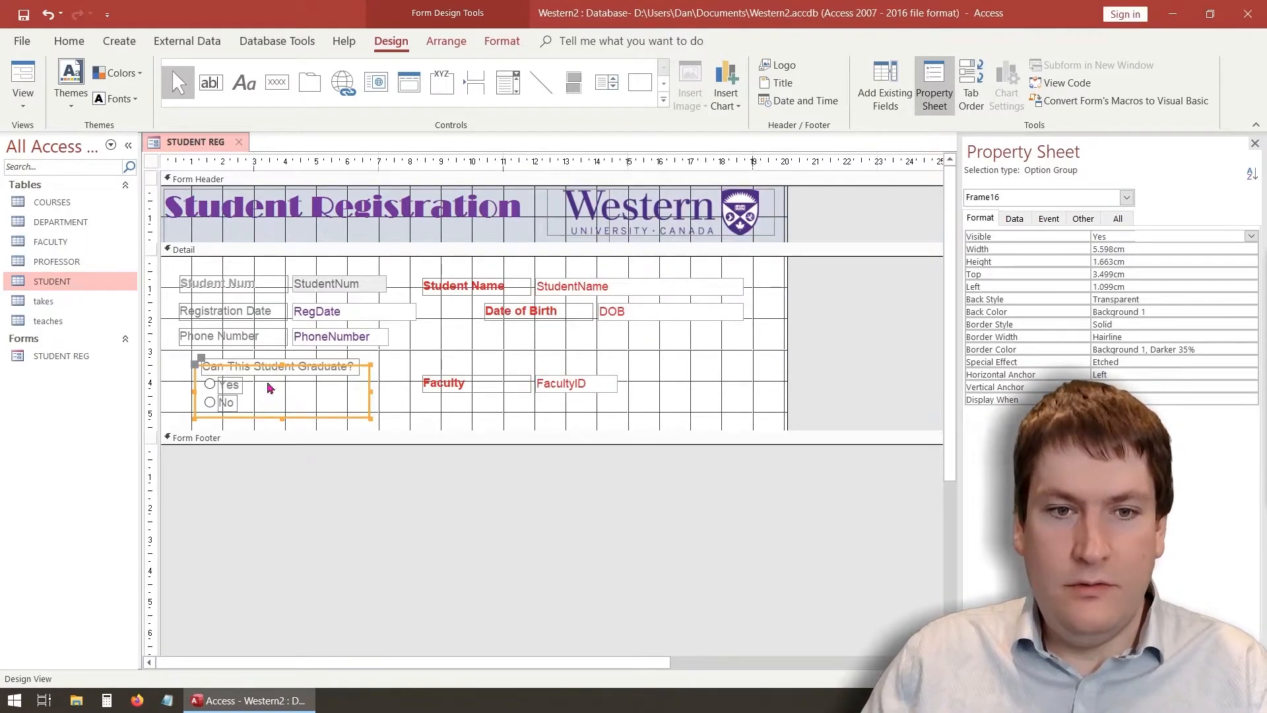
Move the option group slightly lower and select its caption label
drag(283, 364, 281, 370)
click(389, 367)
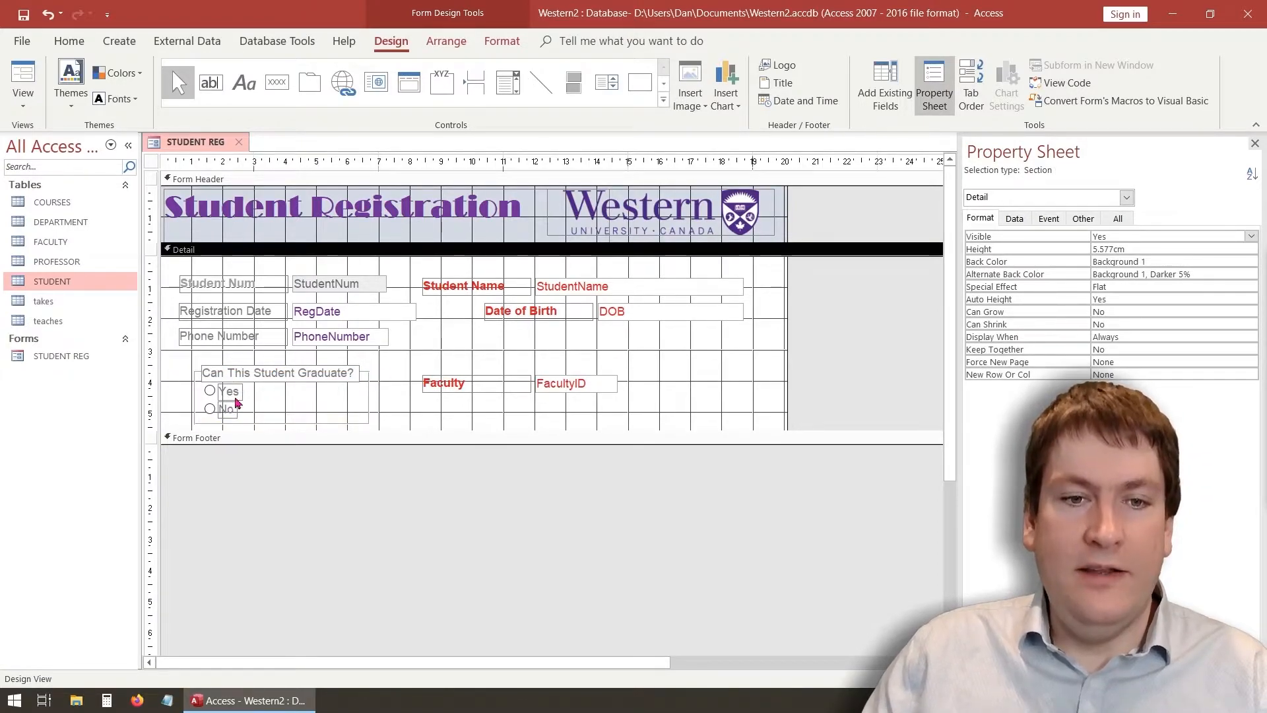
click(281, 373)
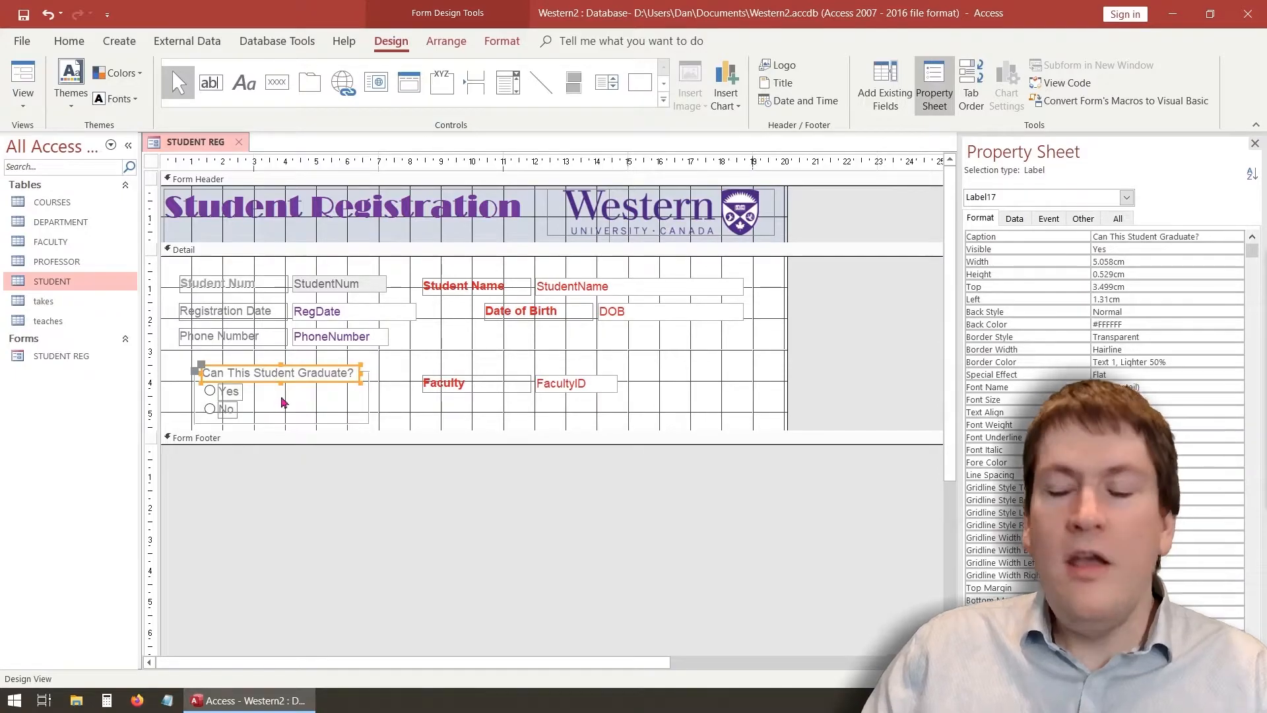
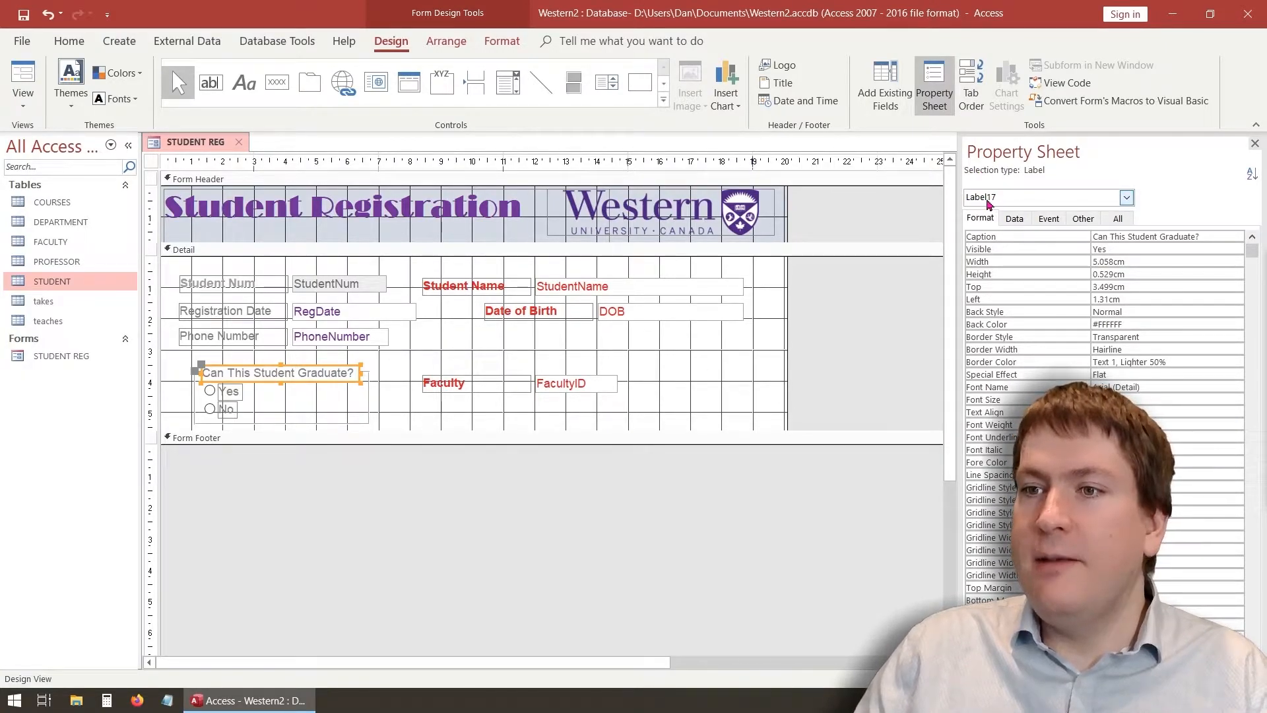
Change the option group's Name from Frame16 to CanGraduateBox in the Property Sheet
click(369, 397)
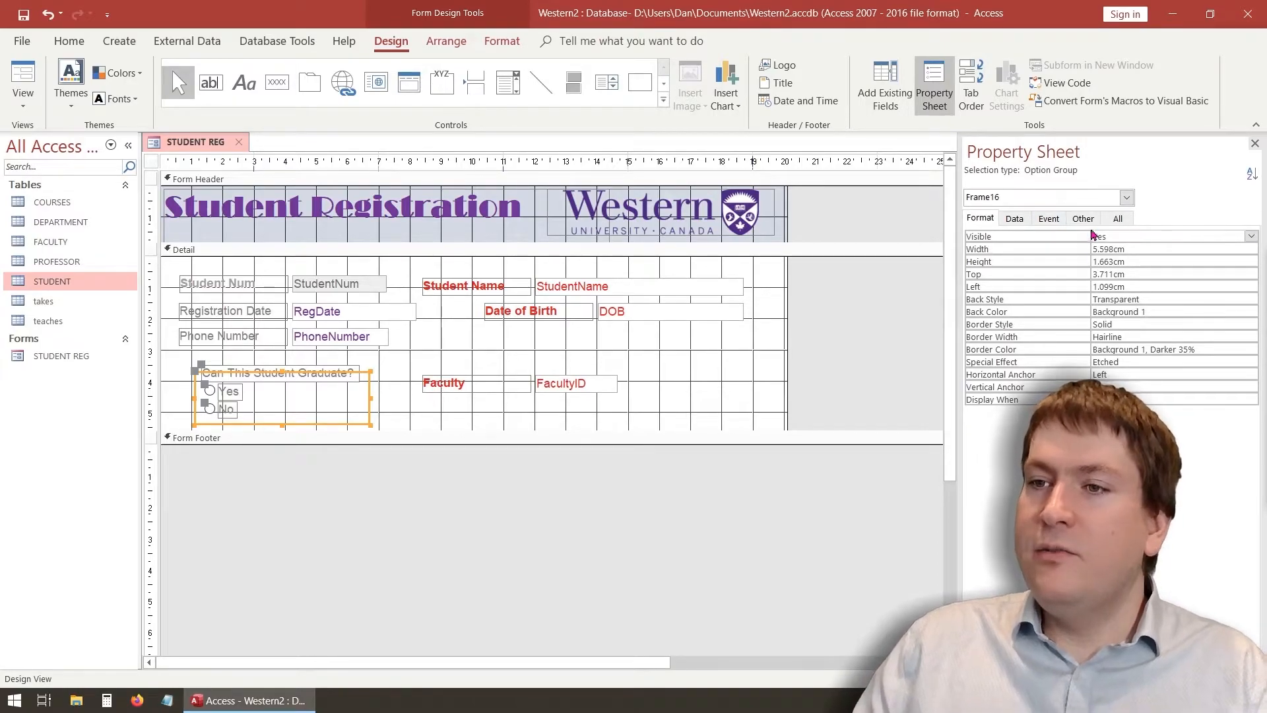
click(1118, 219)
drag(1133, 235, 1095, 232)
text(Ca)
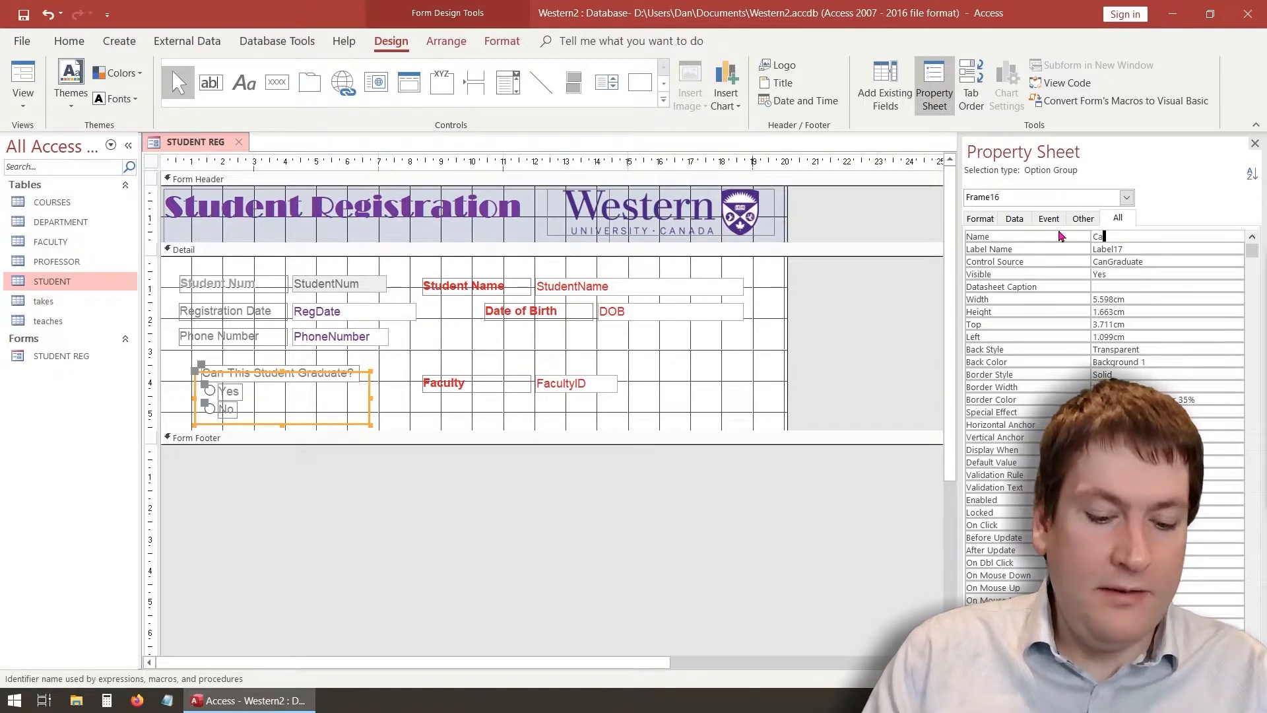
text(nGr)
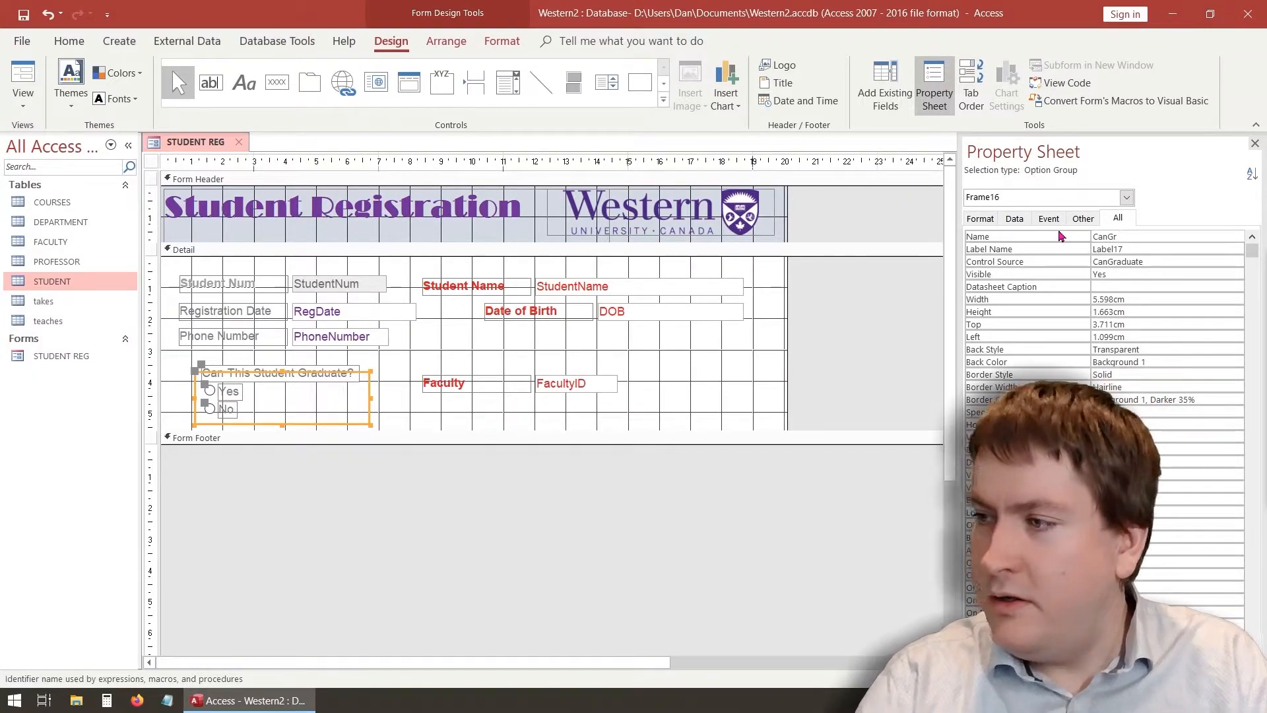
text(aduate)
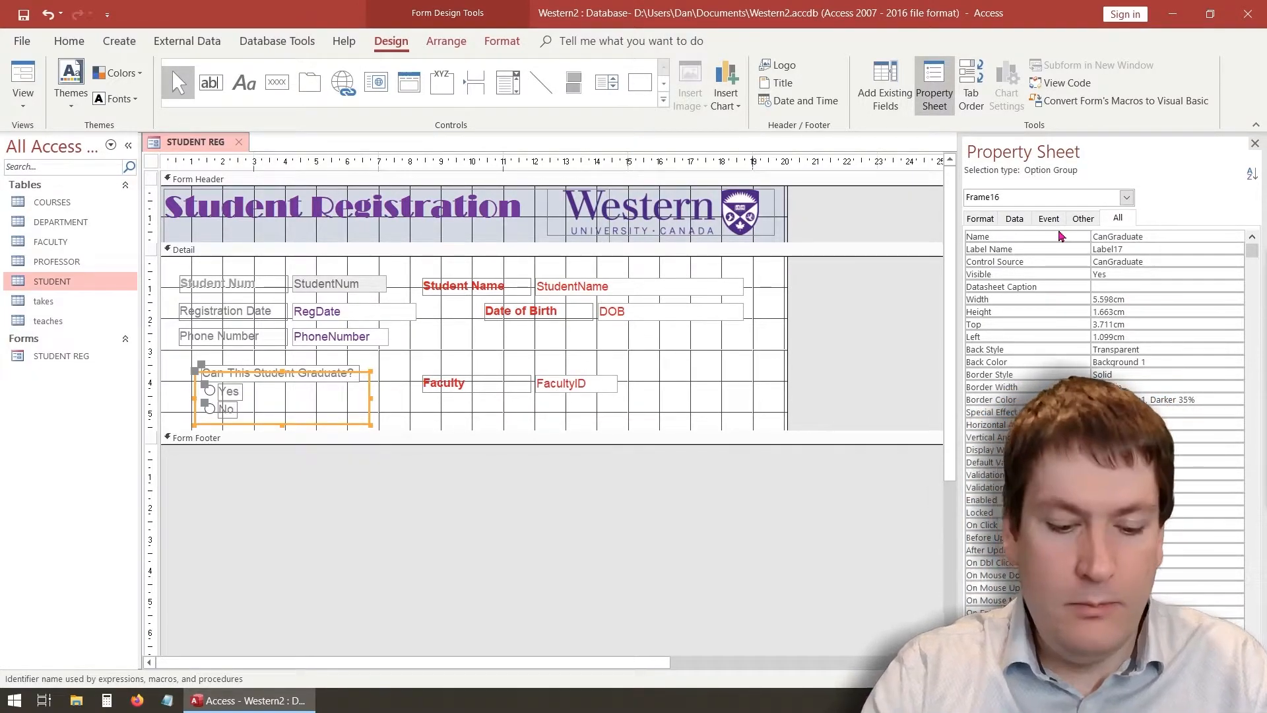
key(Return)
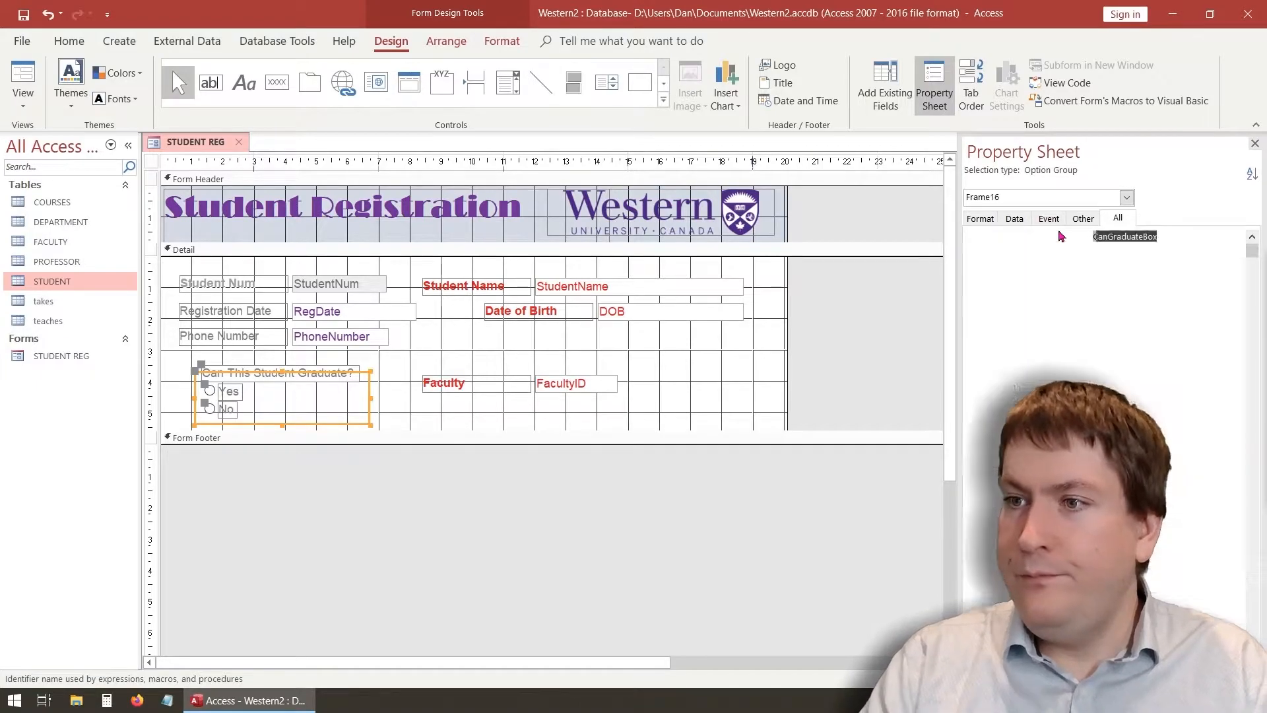
click(442, 369)
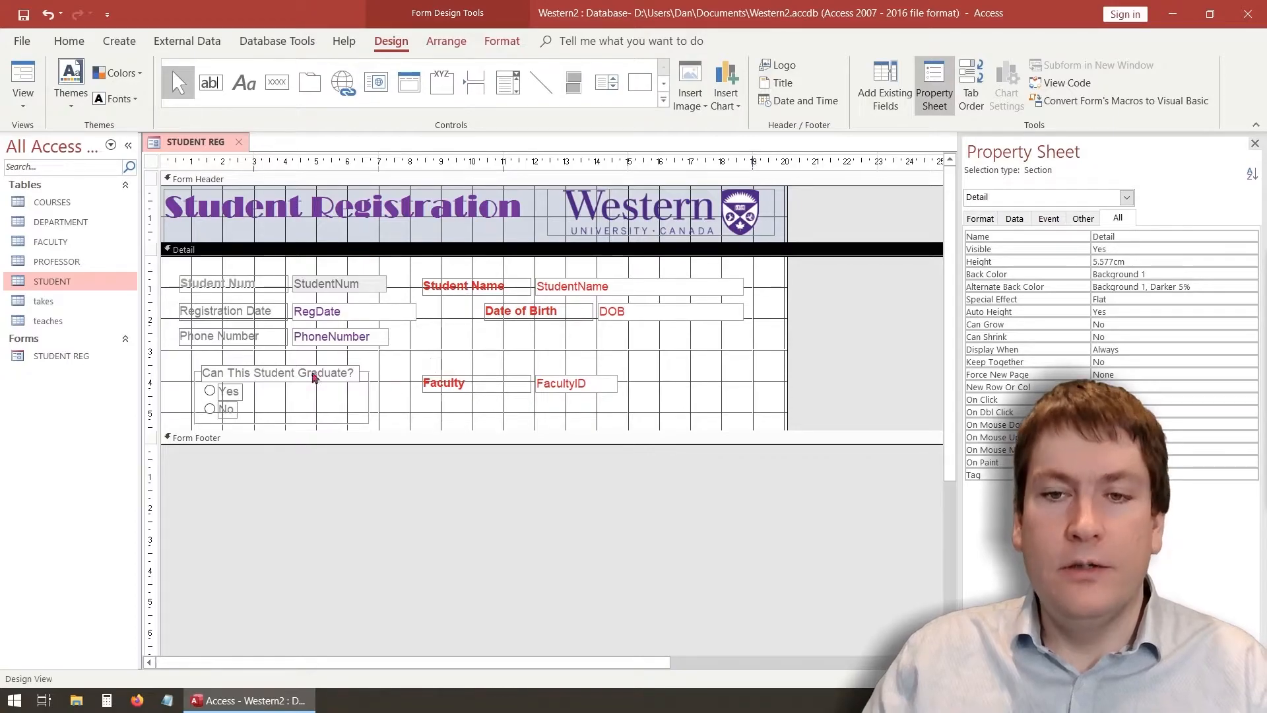
In Form View, toggle the first student's graduation answer to Yes and browse the following records
click(24, 99)
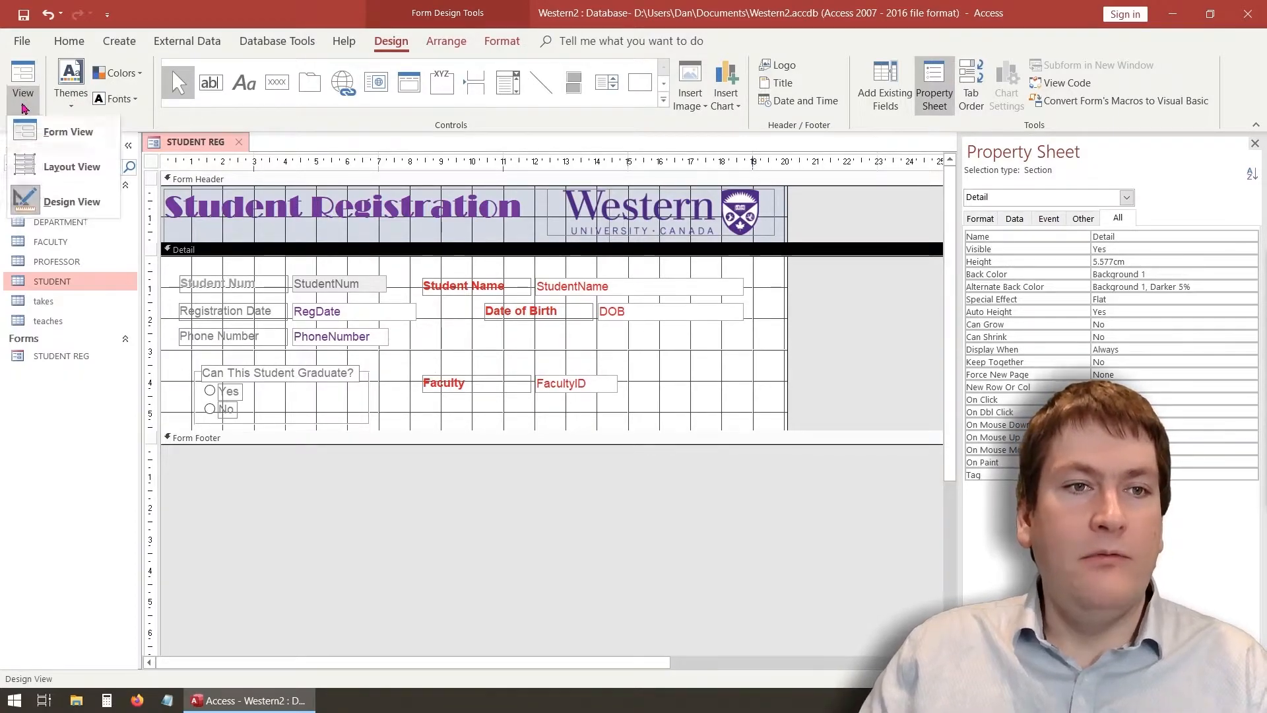
click(84, 138)
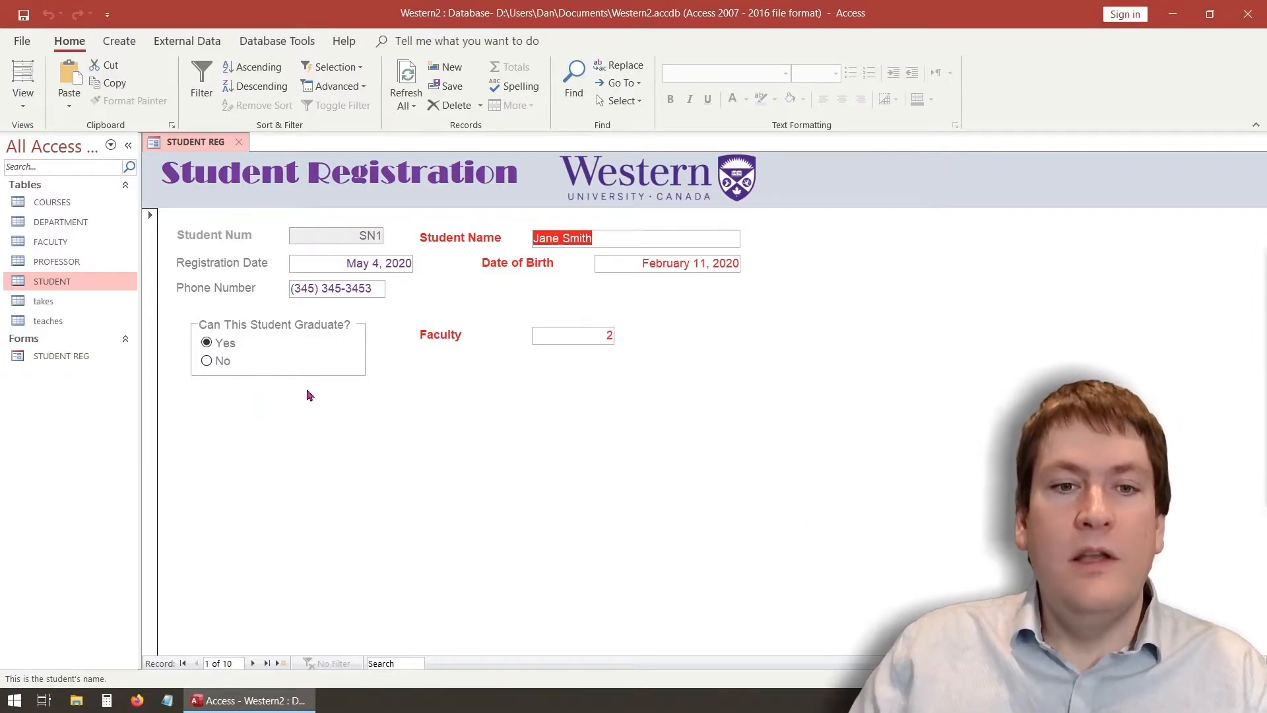
click(222, 362)
click(222, 343)
click(224, 366)
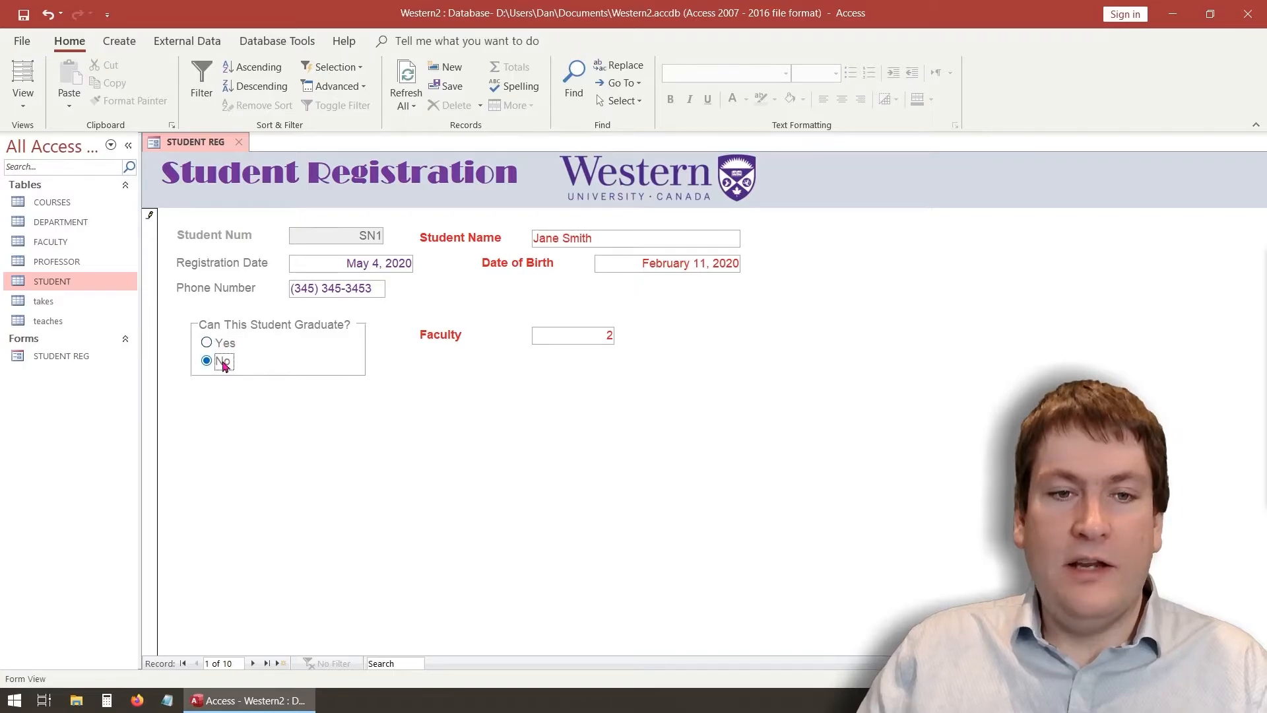
click(253, 664)
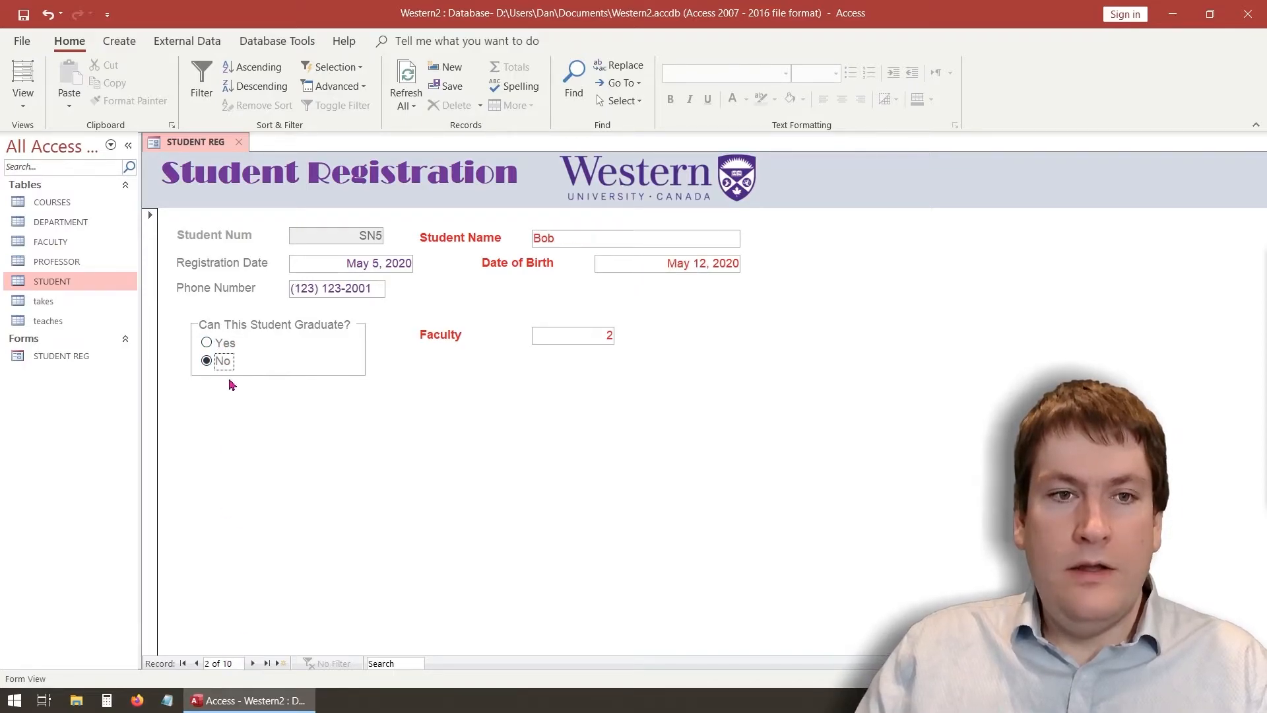
click(196, 663)
click(225, 342)
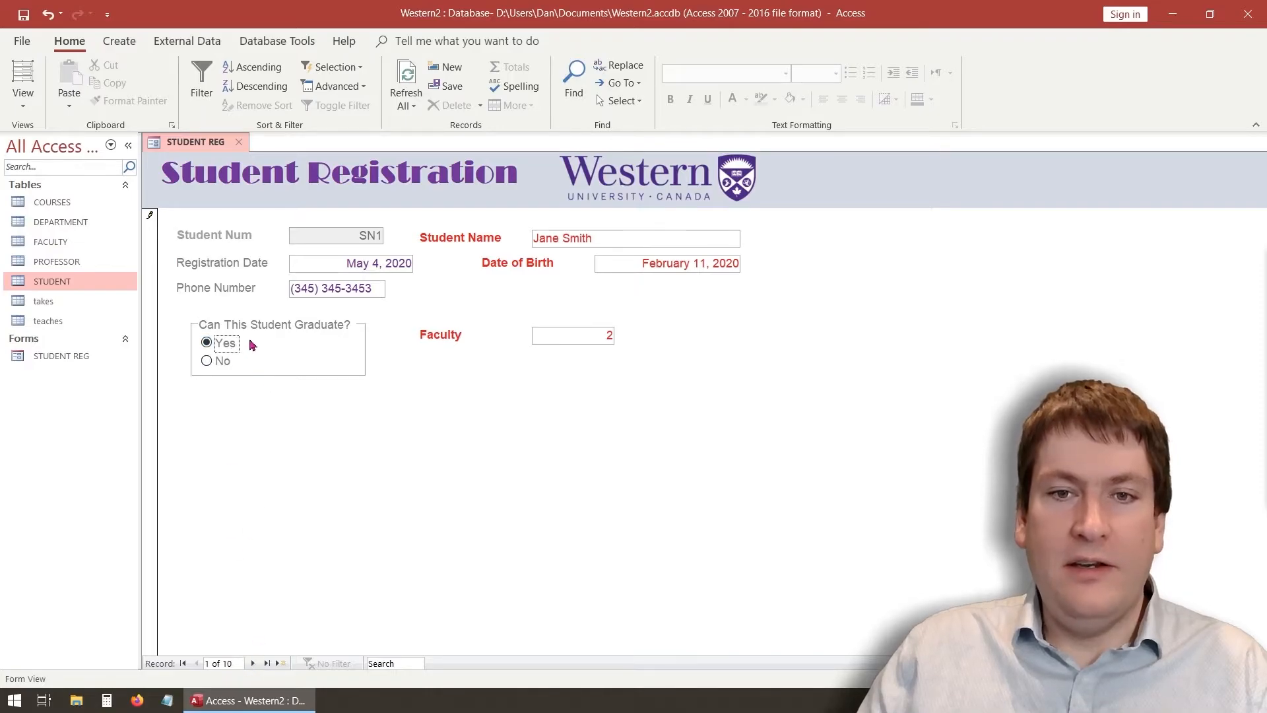
click(253, 663)
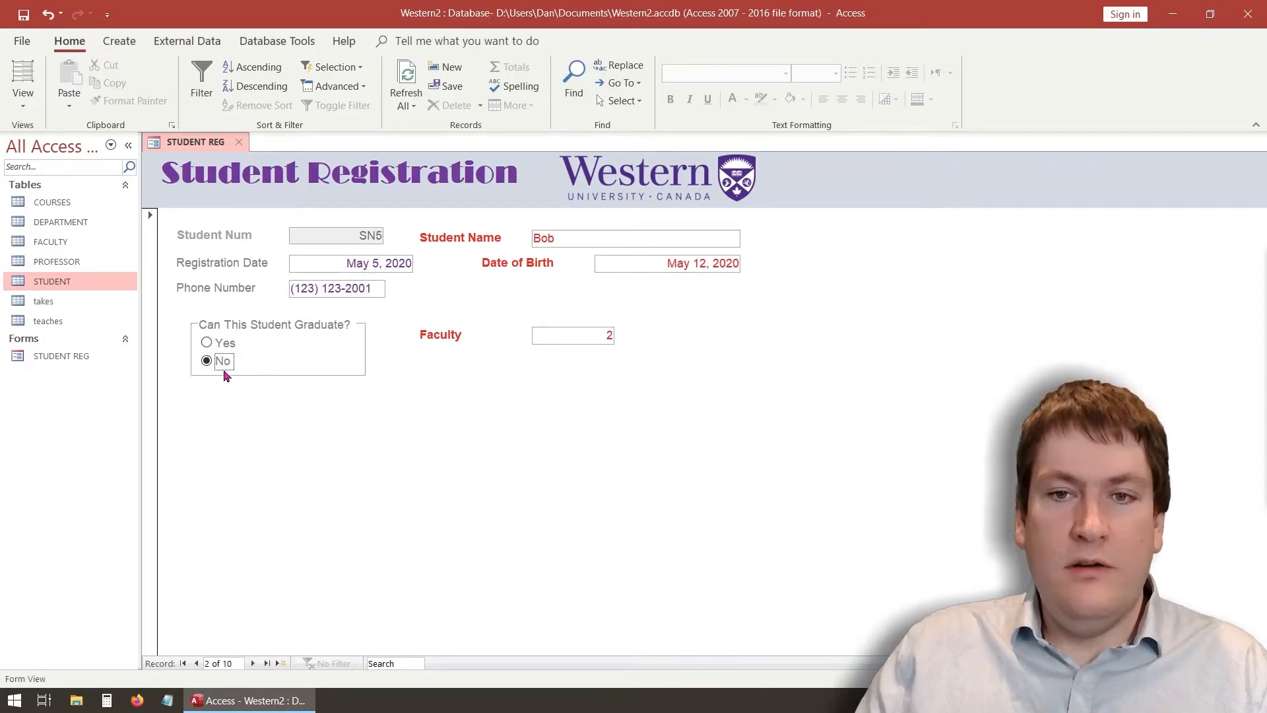
click(253, 663)
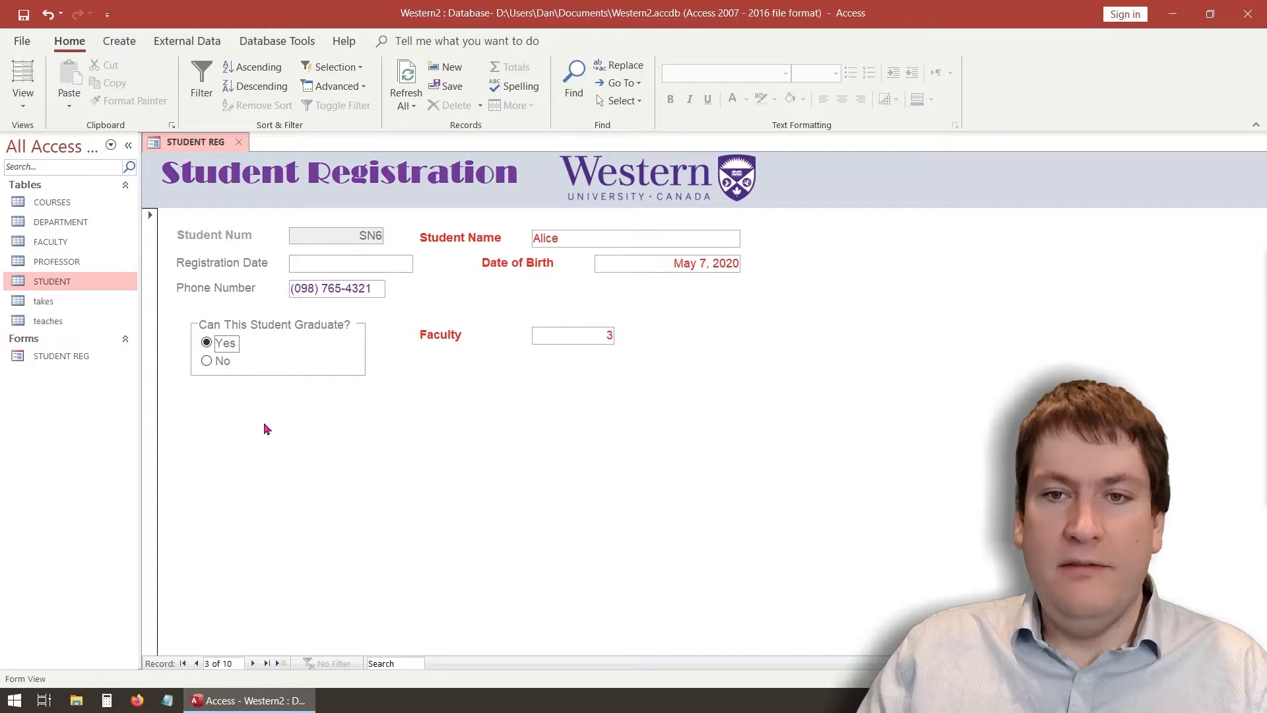
click(196, 663)
click(196, 663)
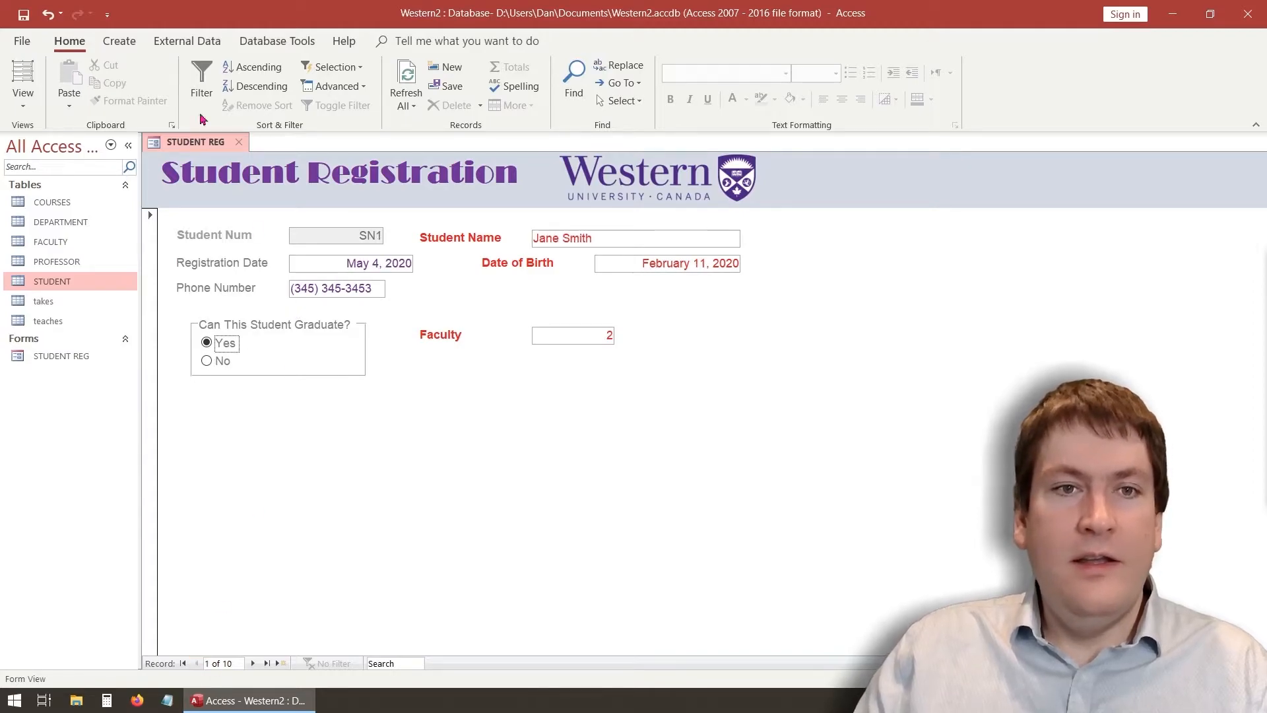
Save the record and verify the CanGrad values in the STUDENT table
right_click(188, 144)
click(194, 157)
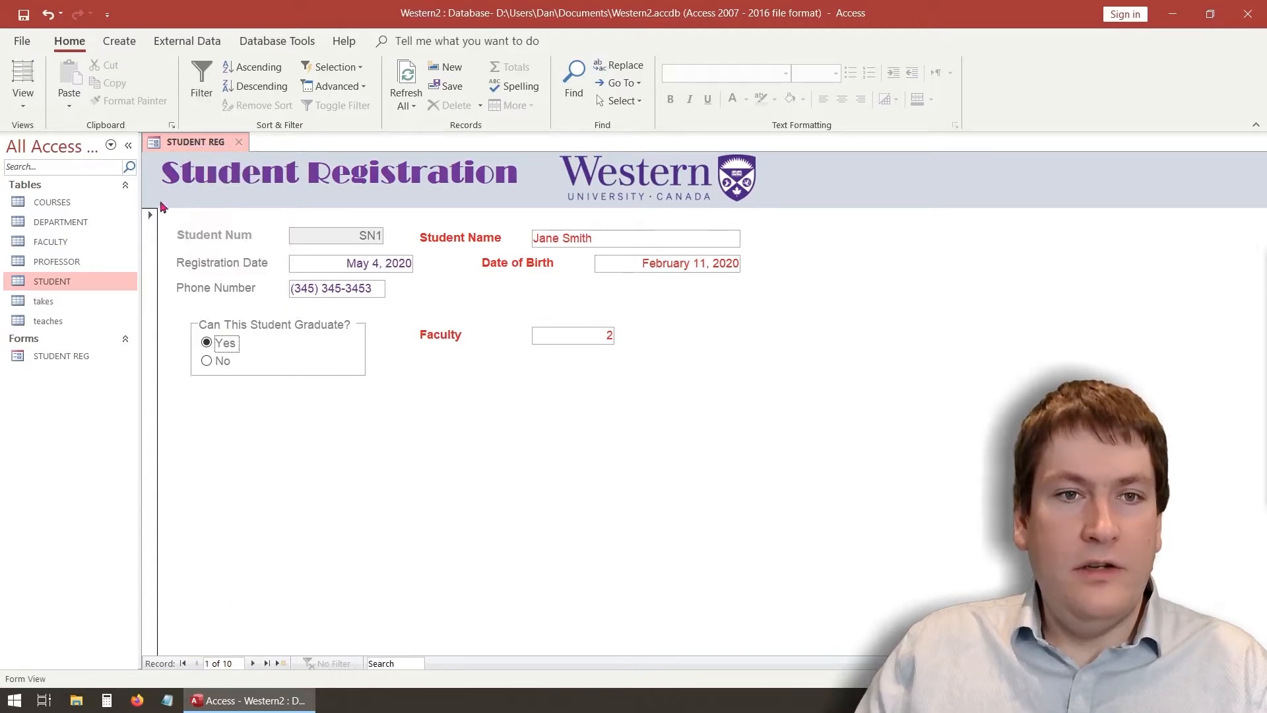
double_click(80, 281)
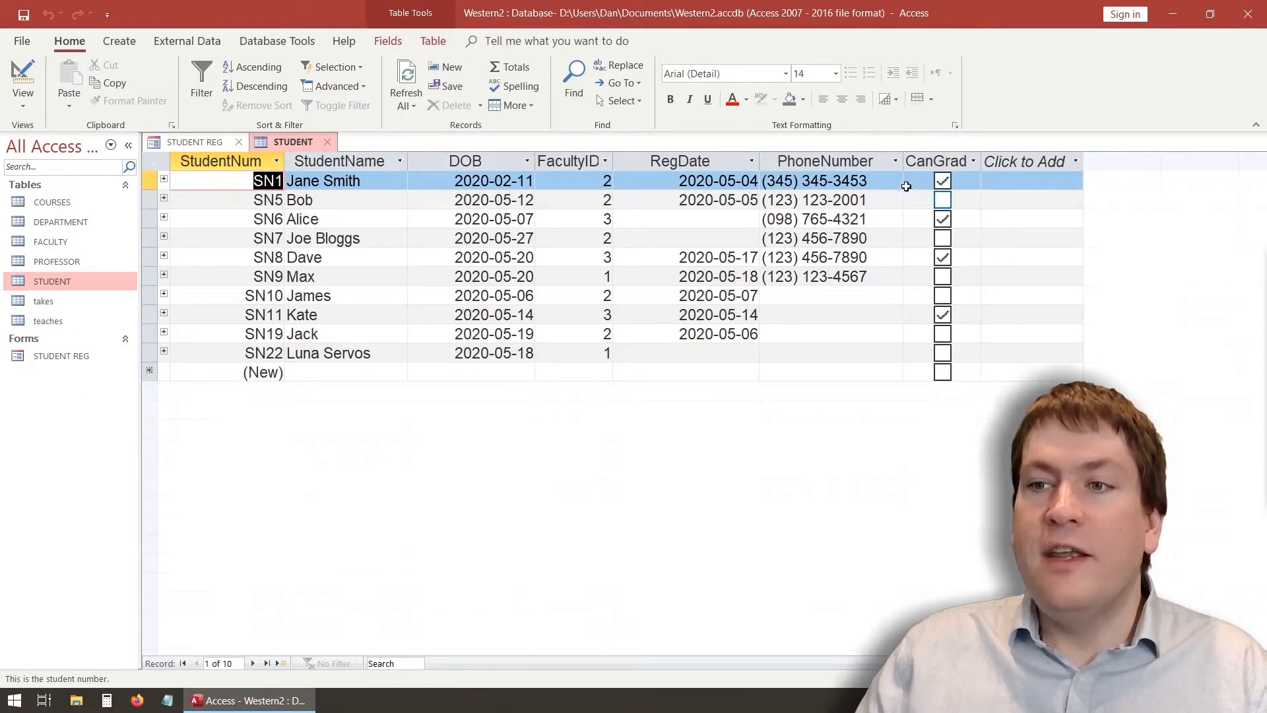
click(333, 143)
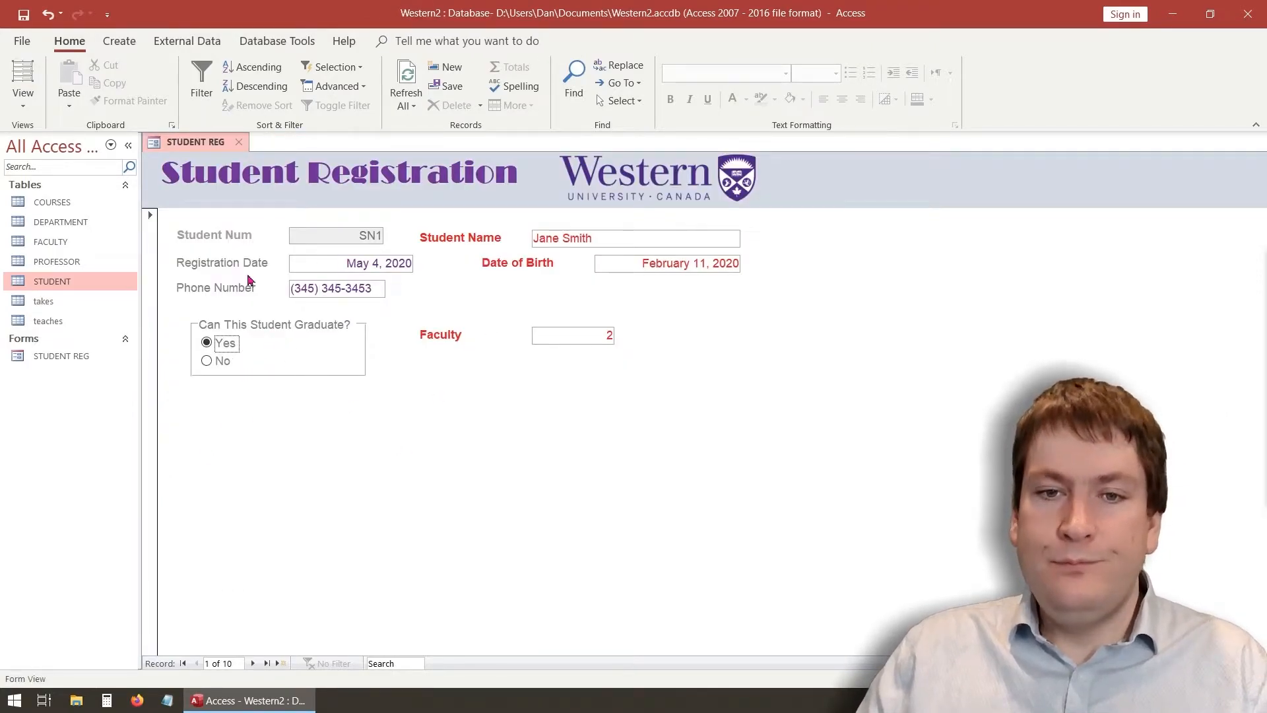
Try saving Faculty 9 for the first student and dismiss the missing FACULTY record warning
drag(545, 334, 670, 340)
text(1)
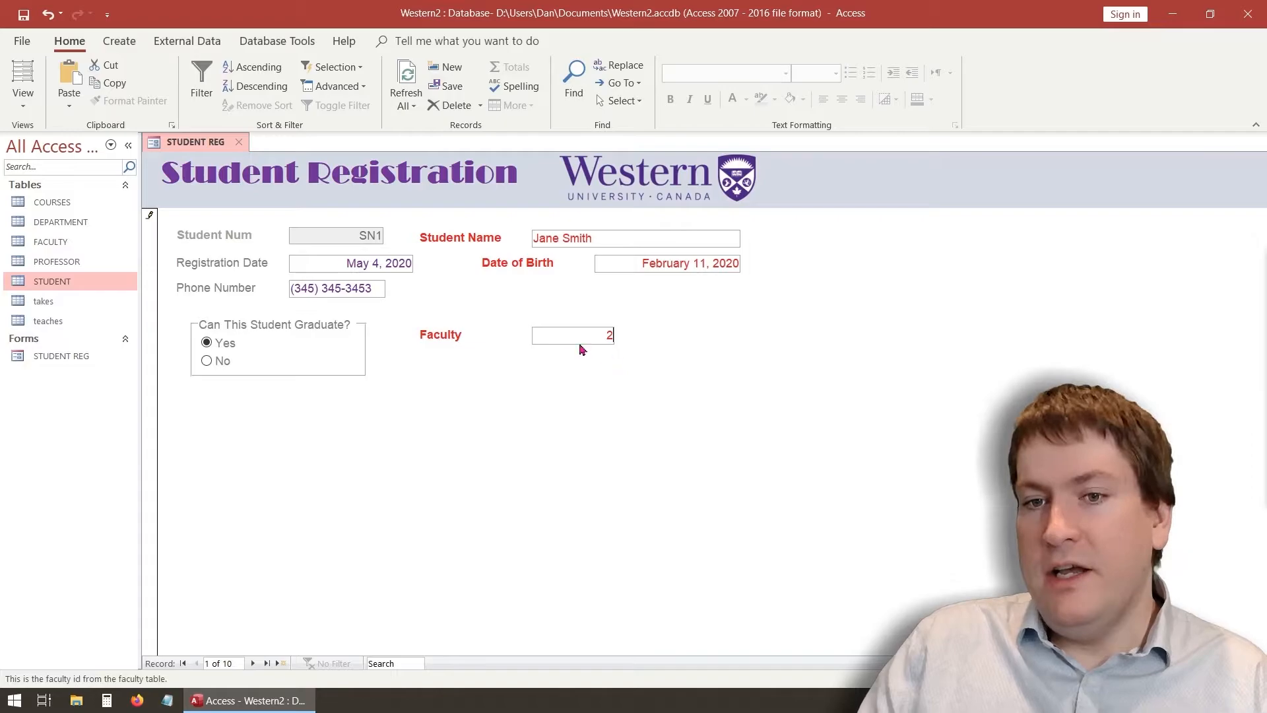
text(2)
drag(568, 334, 631, 335)
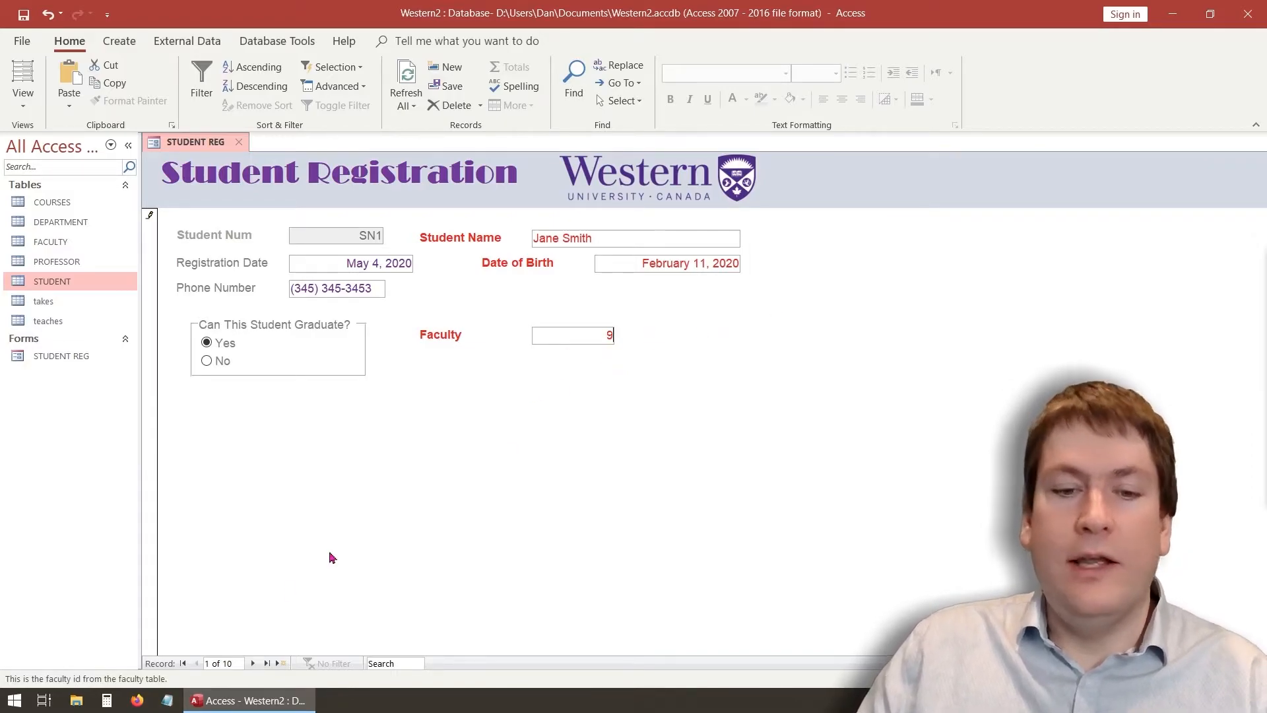
right_click(211, 140)
click(228, 159)
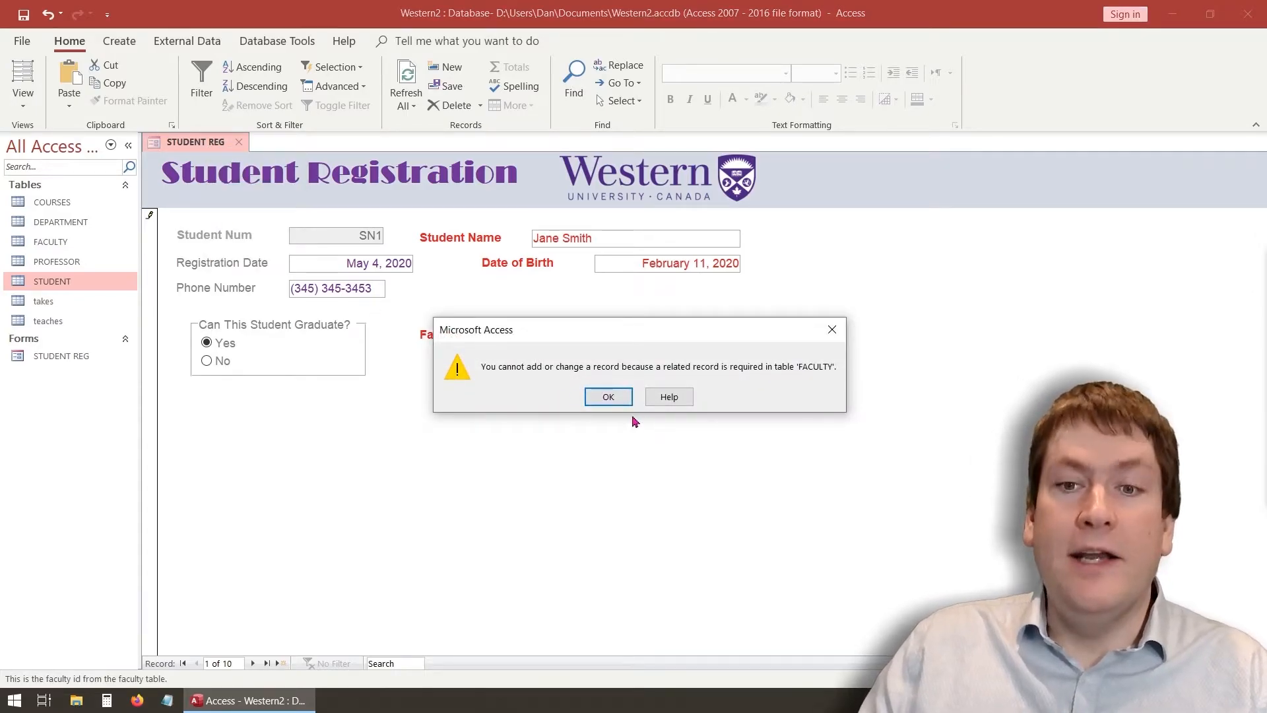
click(603, 396)
Replace the Faculty value with 1 and save the record
drag(596, 334, 648, 331)
text(1)
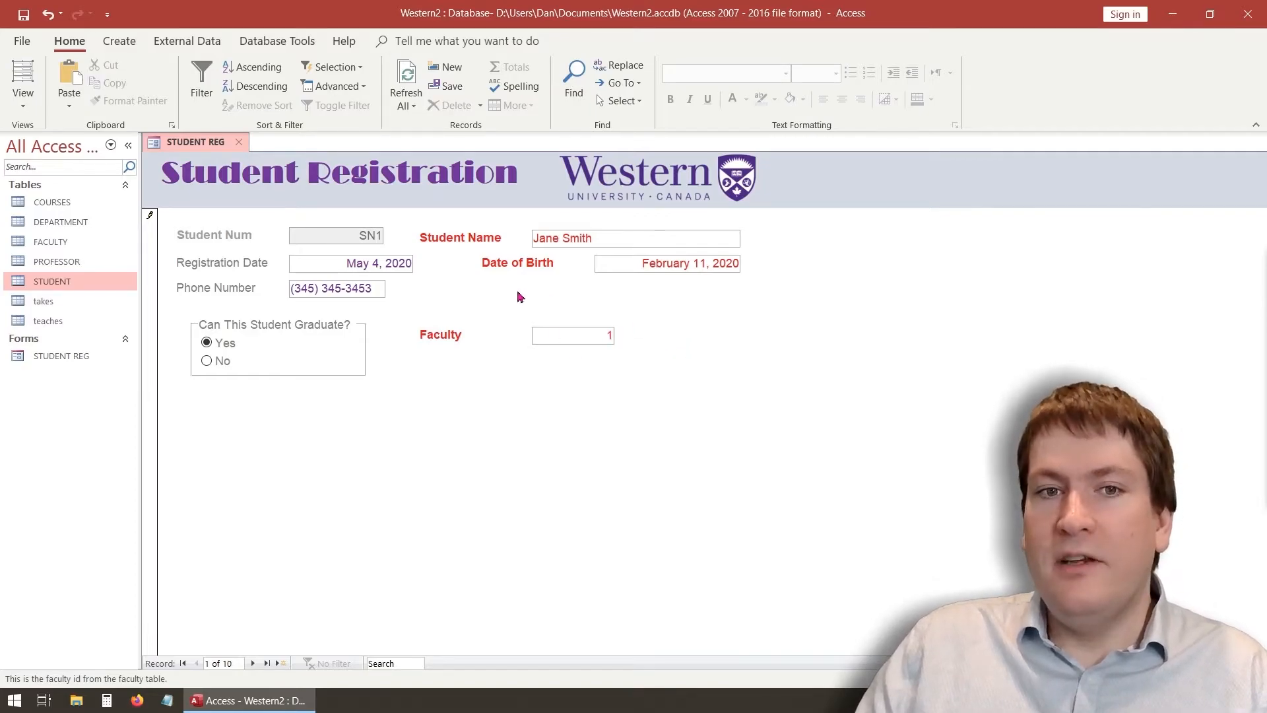
right_click(211, 144)
click(238, 152)
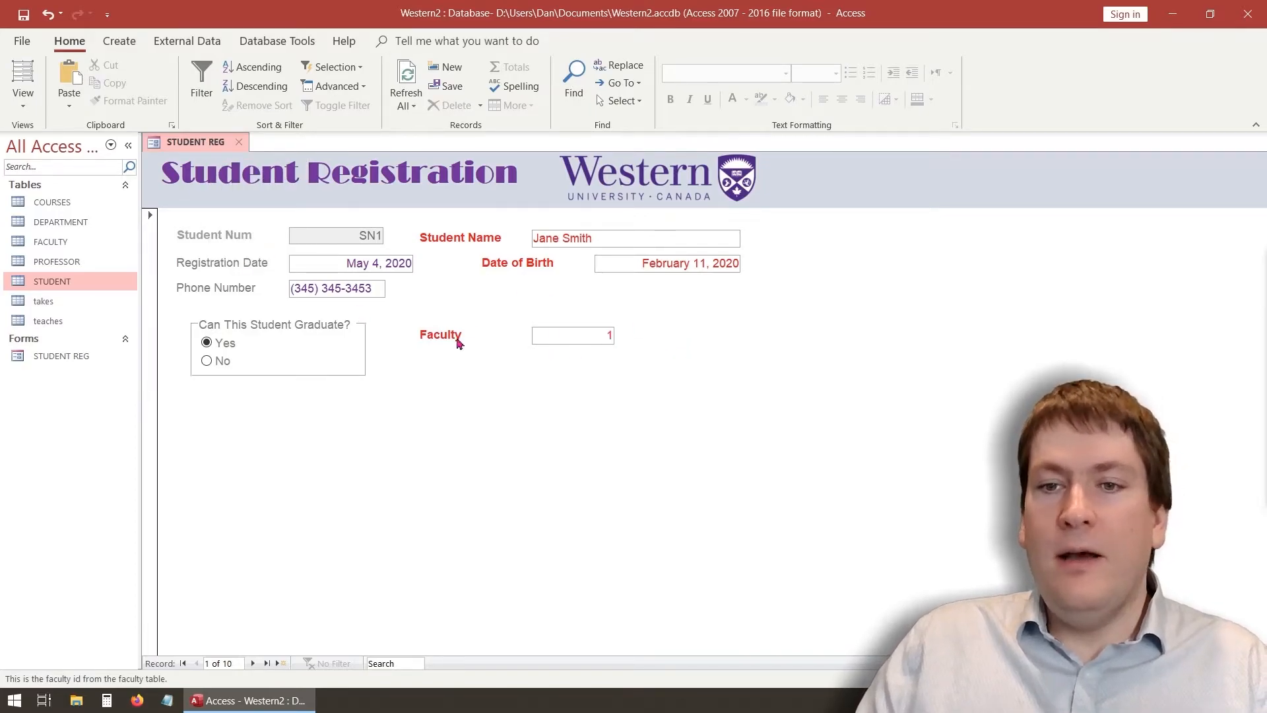
click(560, 334)
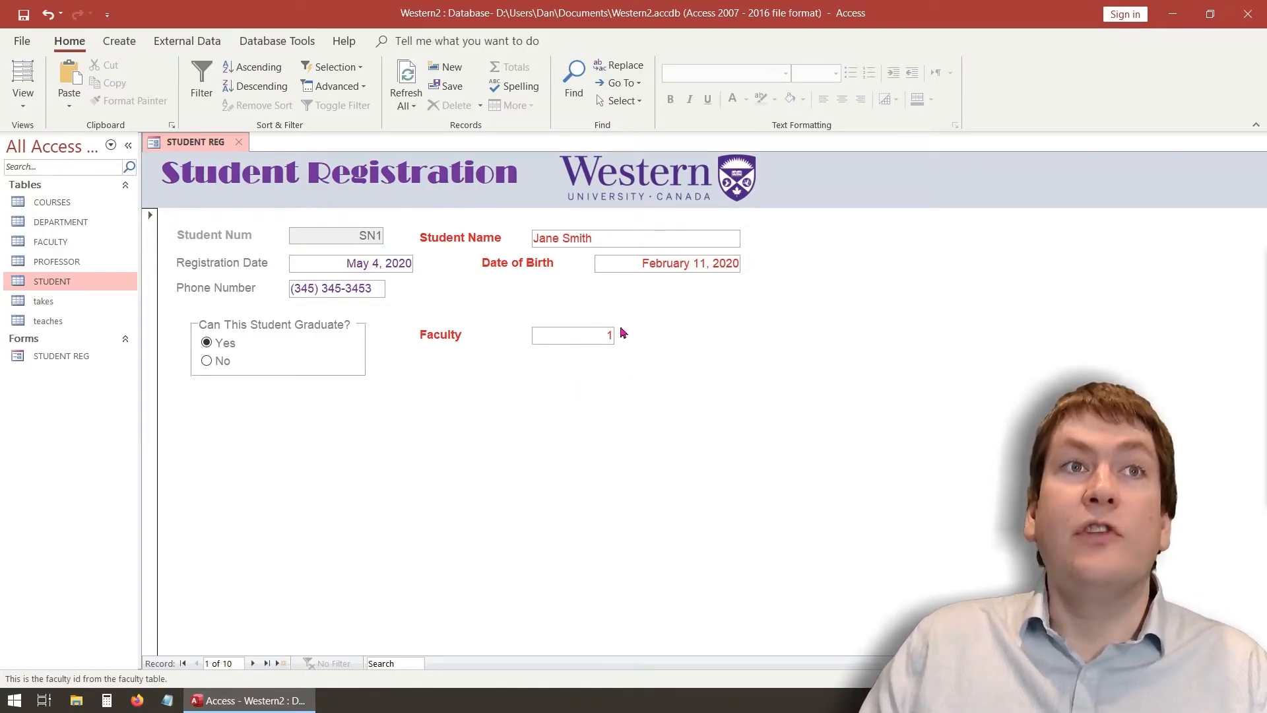
click(22, 106)
In Design View, delete the Faculty label and FacultyID box and draw a combo box there
click(72, 206)
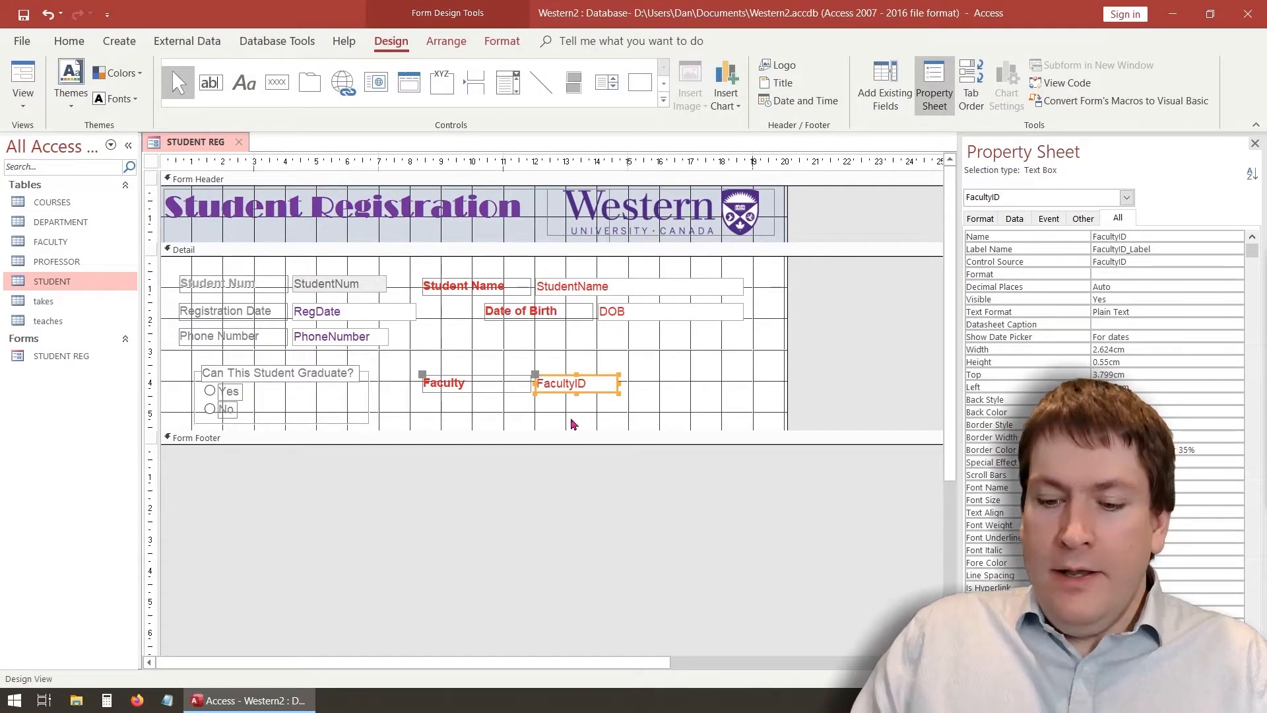
key(Delete)
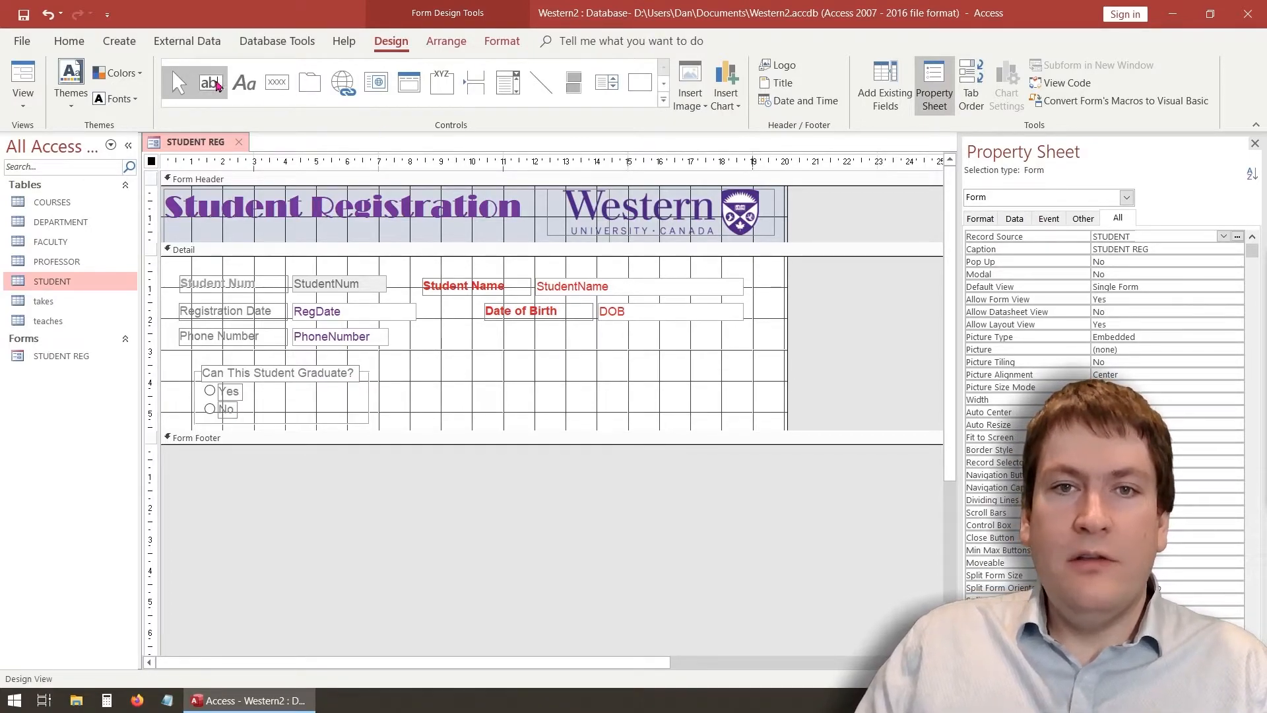
click(510, 87)
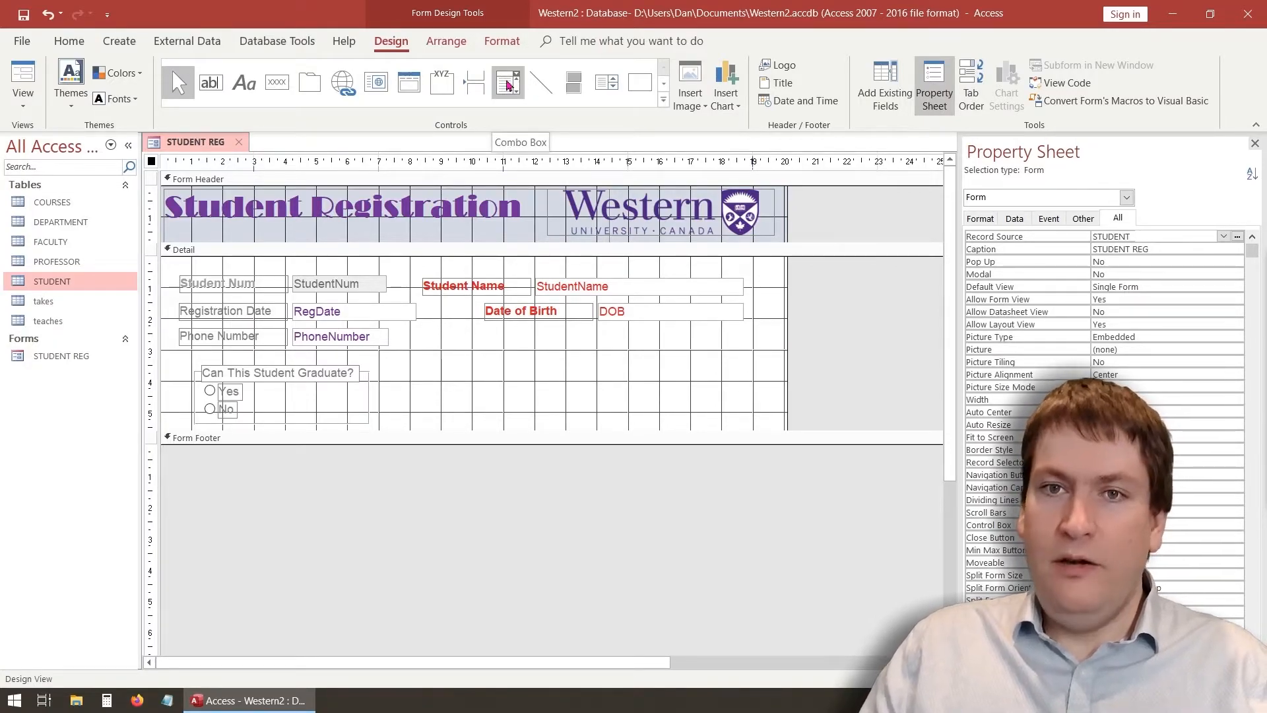
click(510, 84)
drag(463, 372, 658, 405)
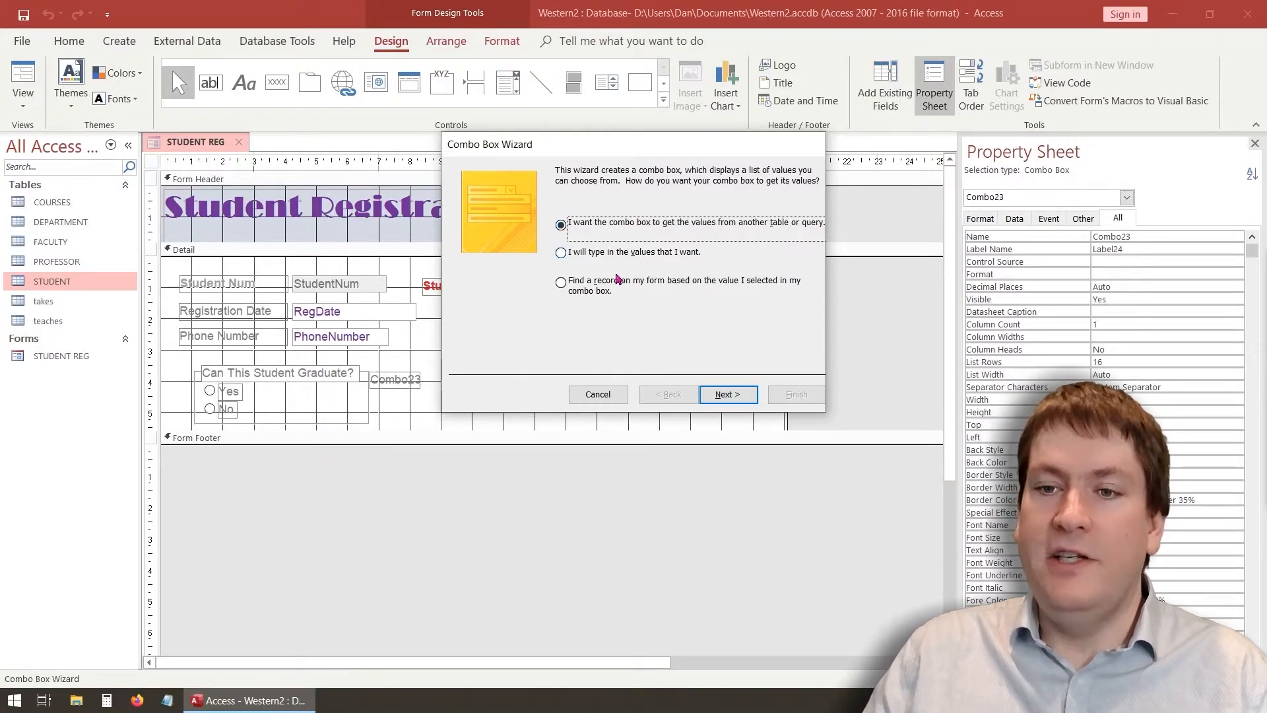
Source the combo box from the FACULTY table, showing the FactName column
click(729, 396)
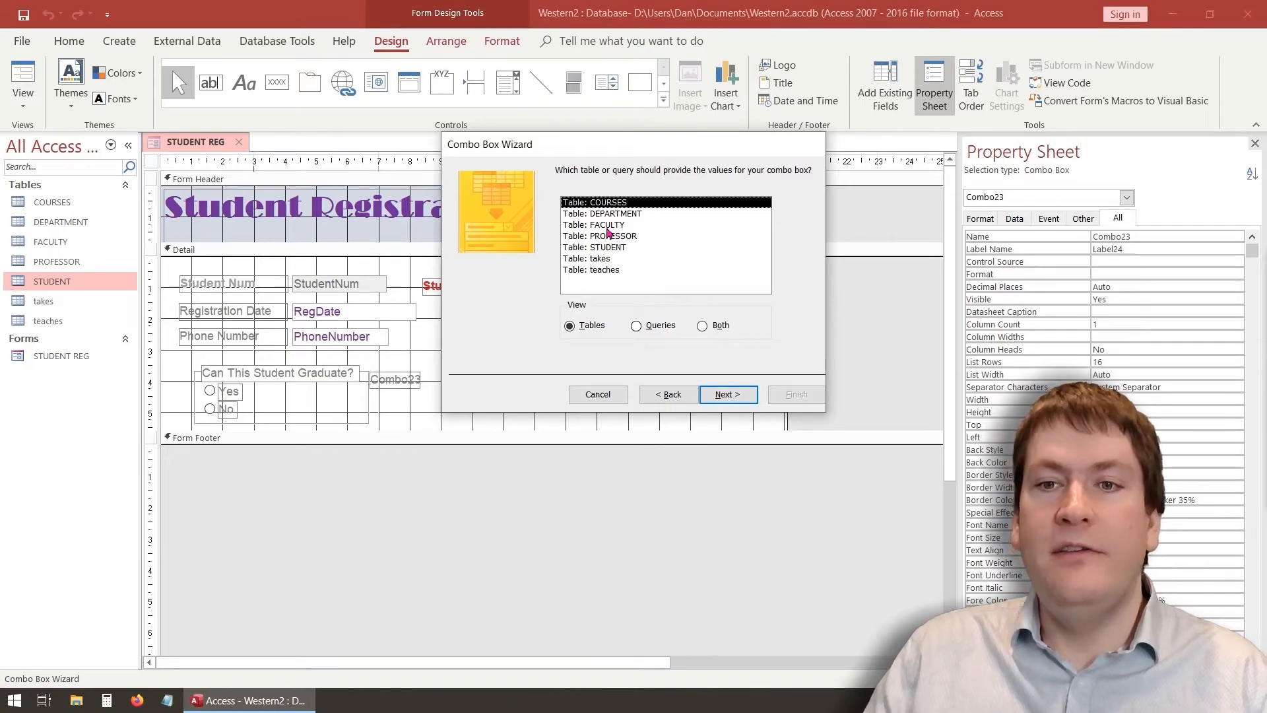
click(597, 226)
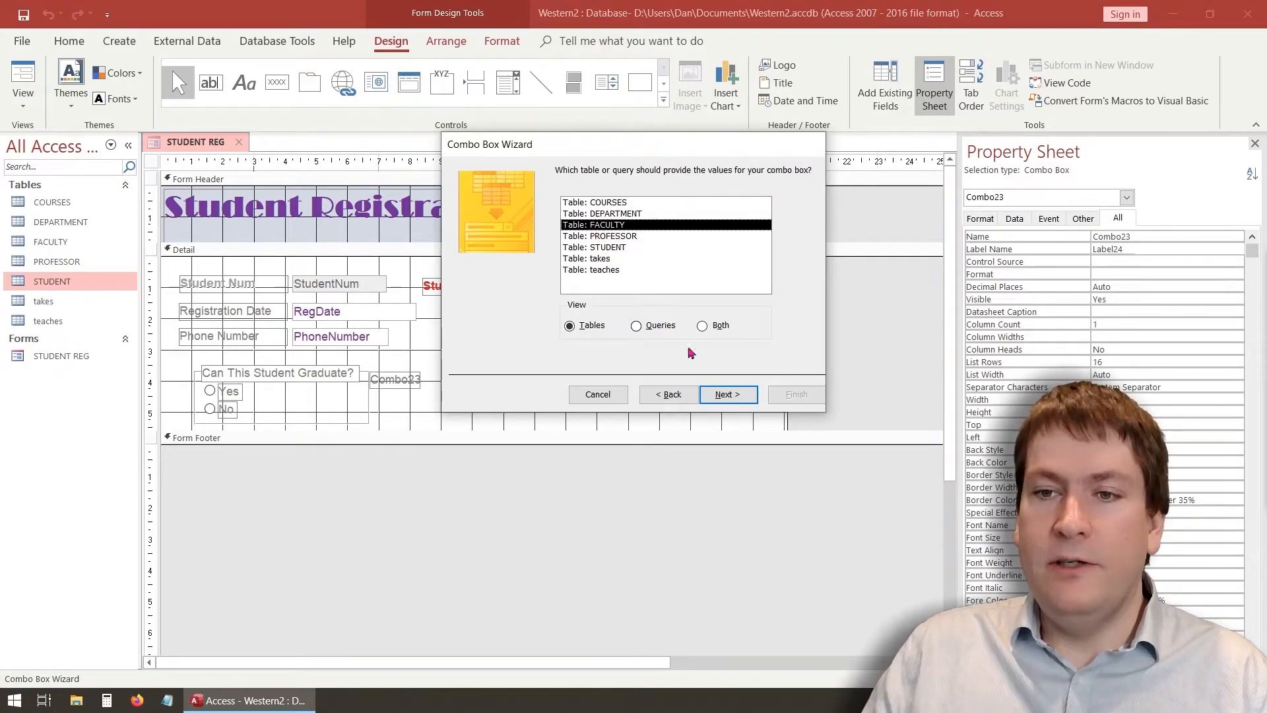
click(720, 397)
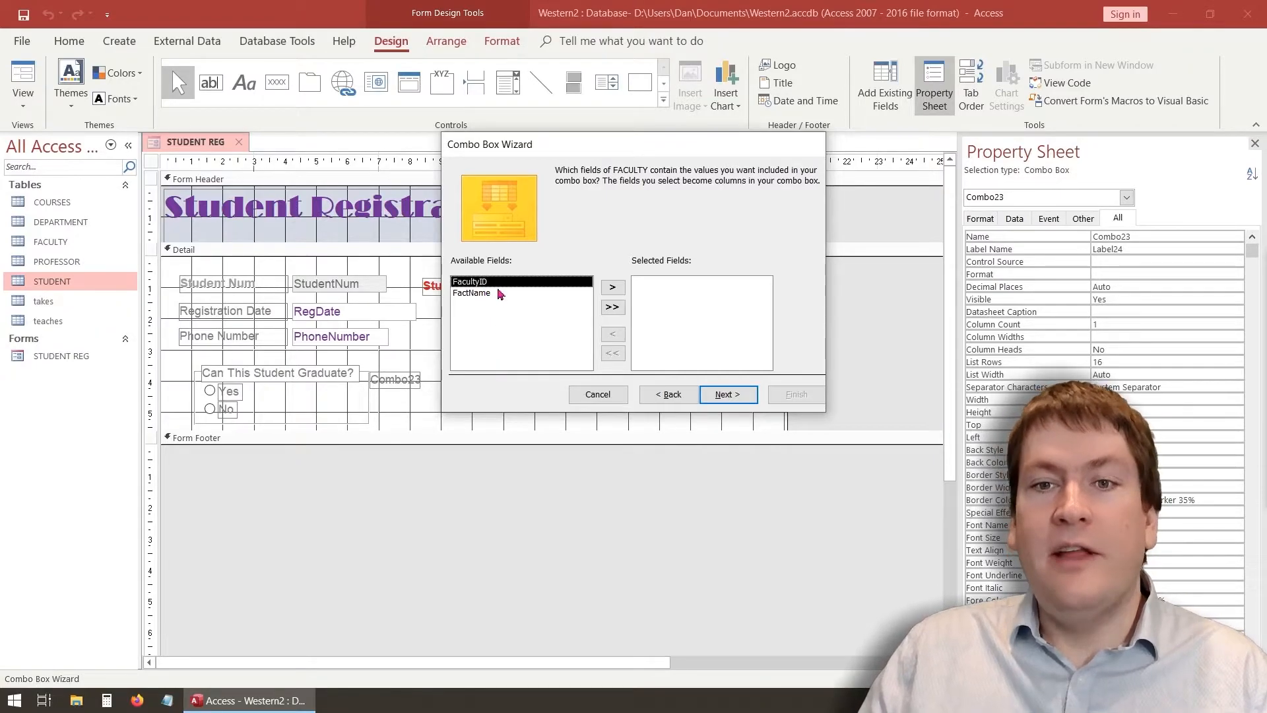
click(531, 294)
click(612, 287)
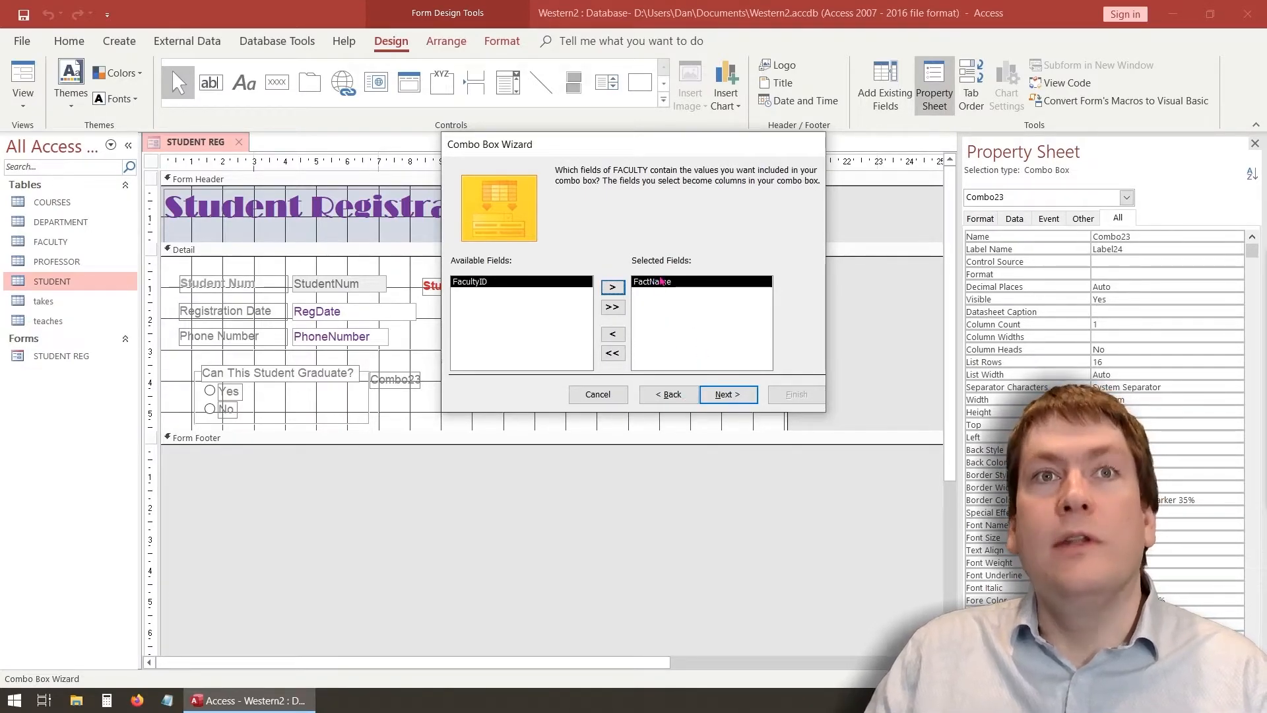
click(728, 397)
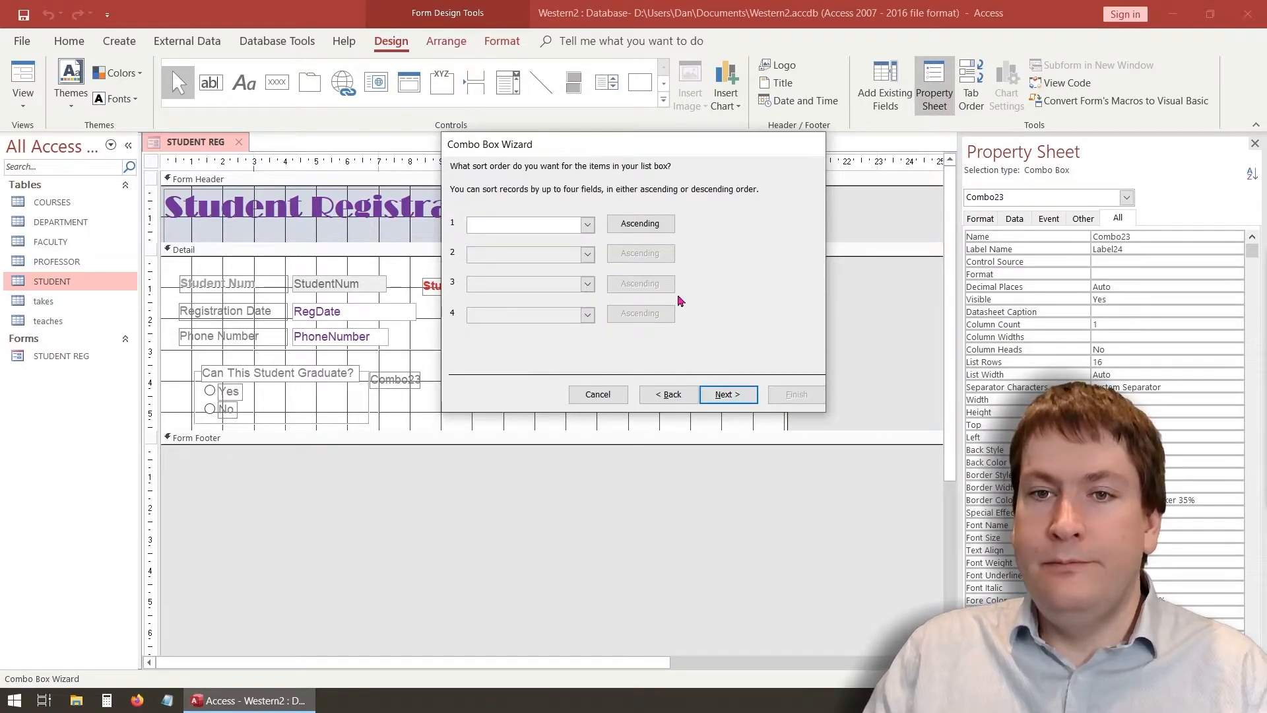
Sort by FactName, store the value in FacultyID, and label the combo box Faculty
click(588, 224)
click(540, 263)
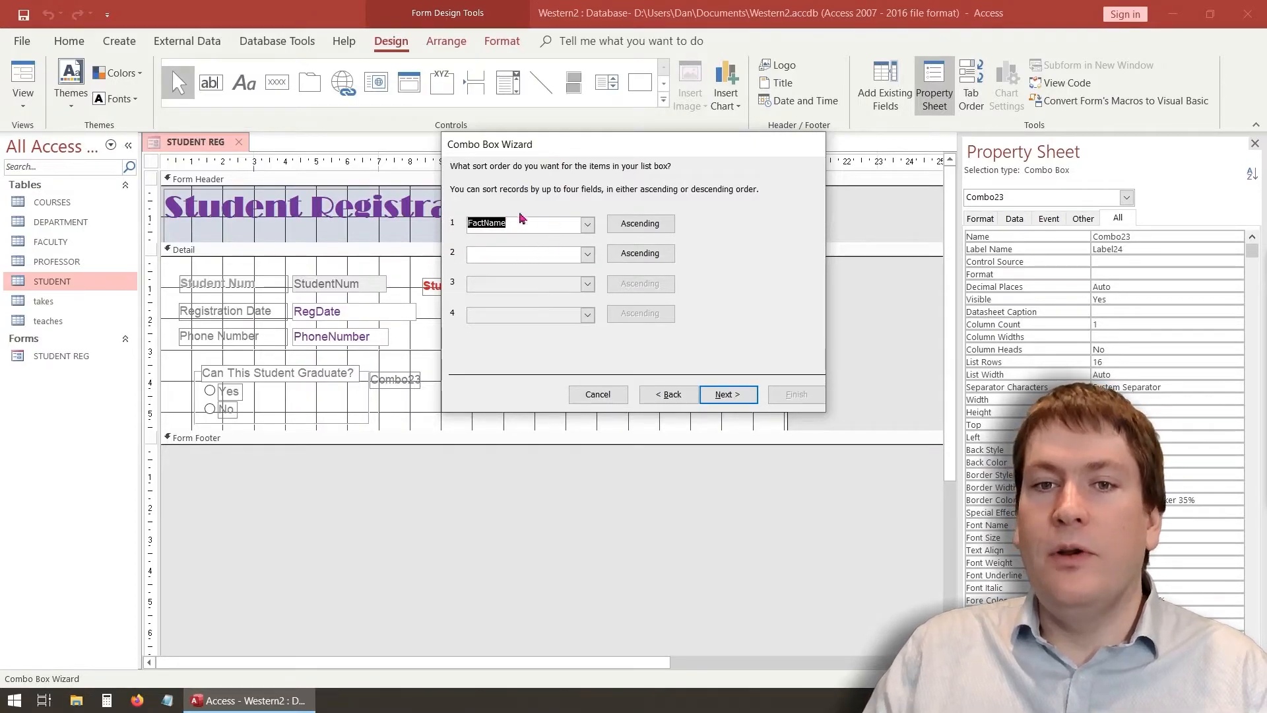
click(727, 395)
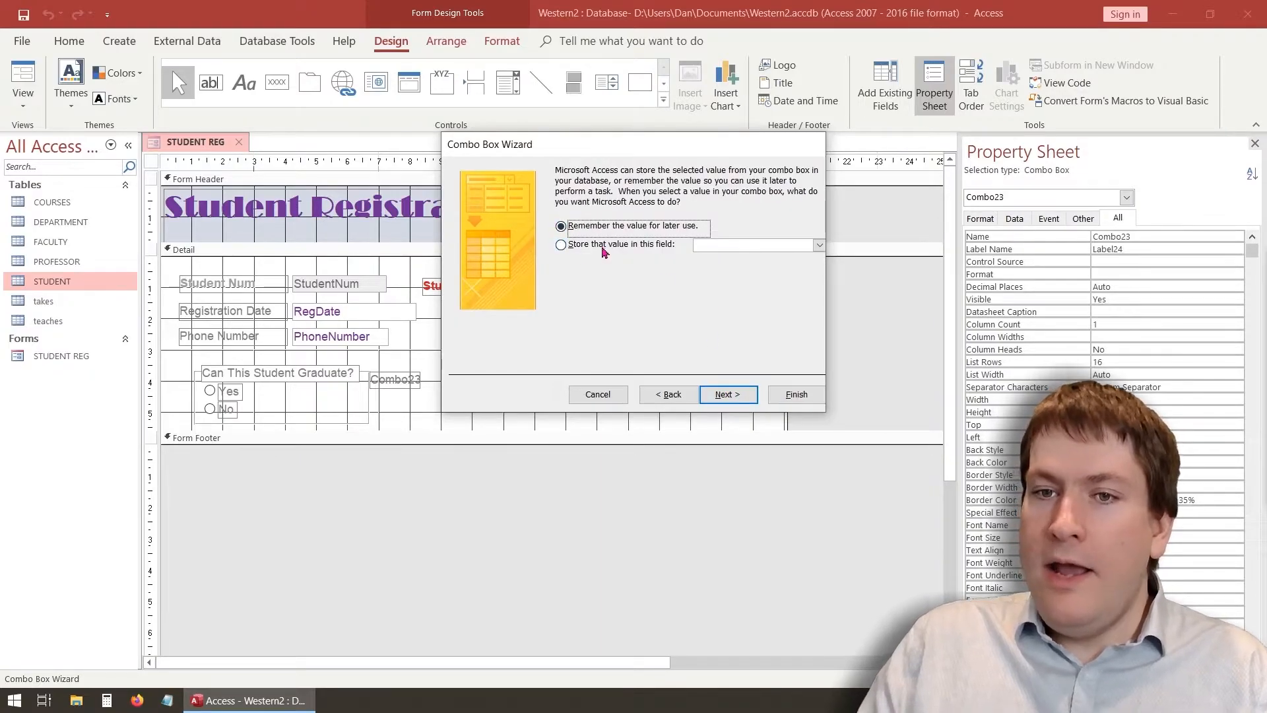
click(640, 249)
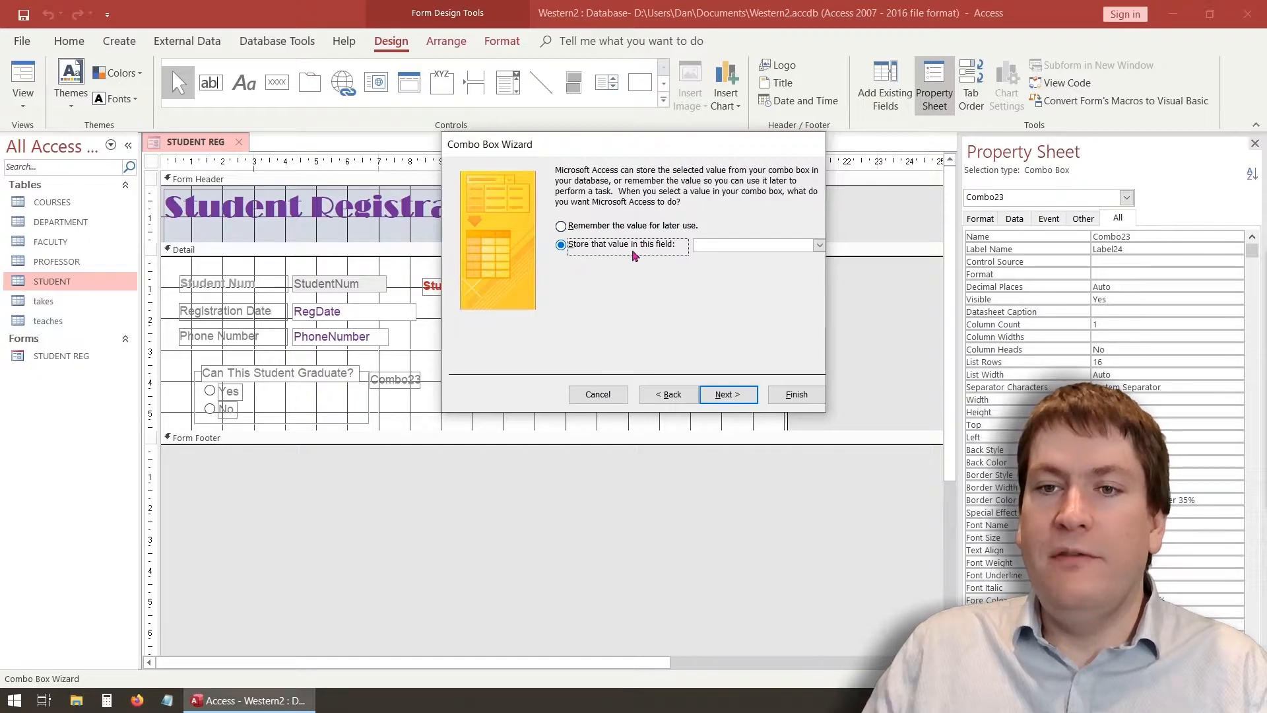
click(819, 245)
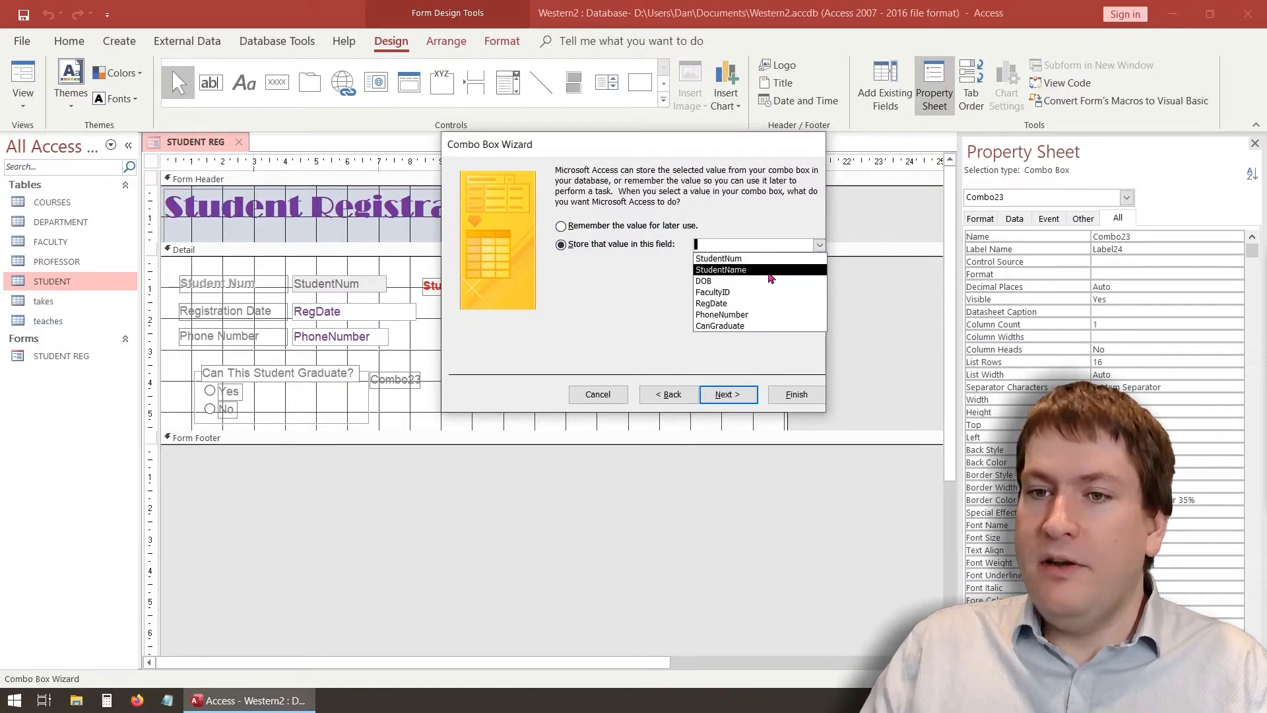
click(752, 293)
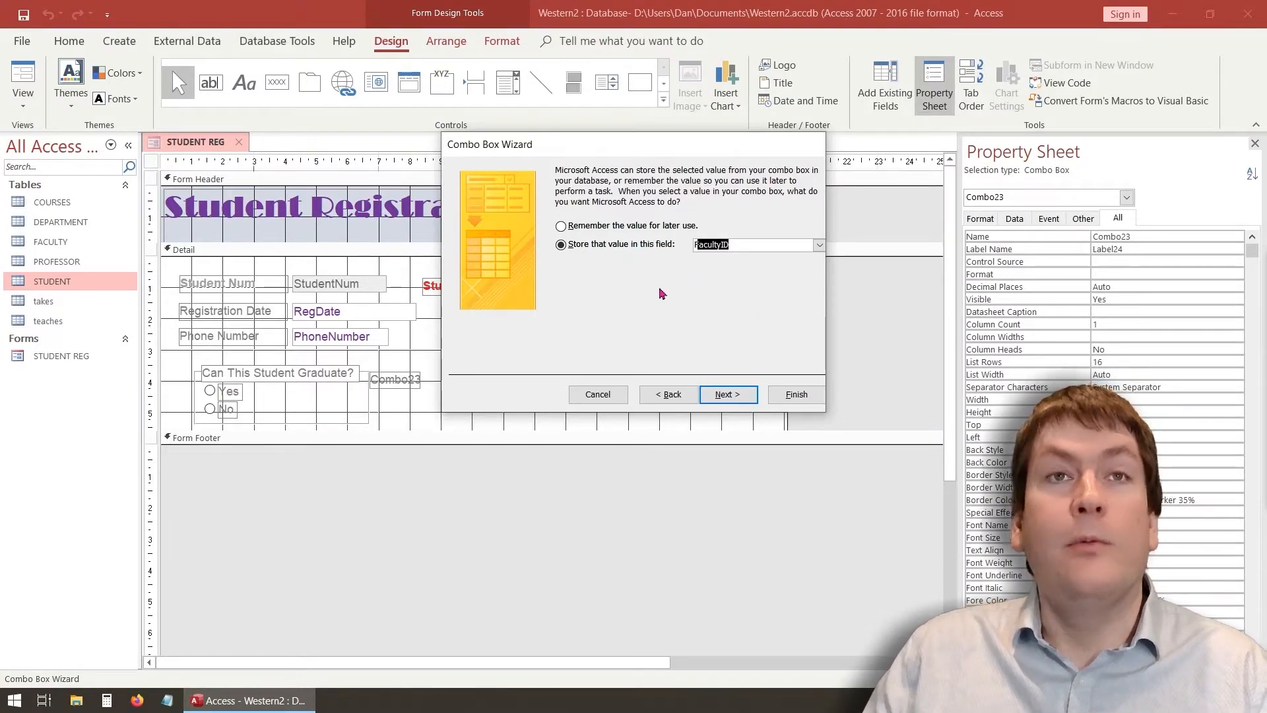
click(740, 394)
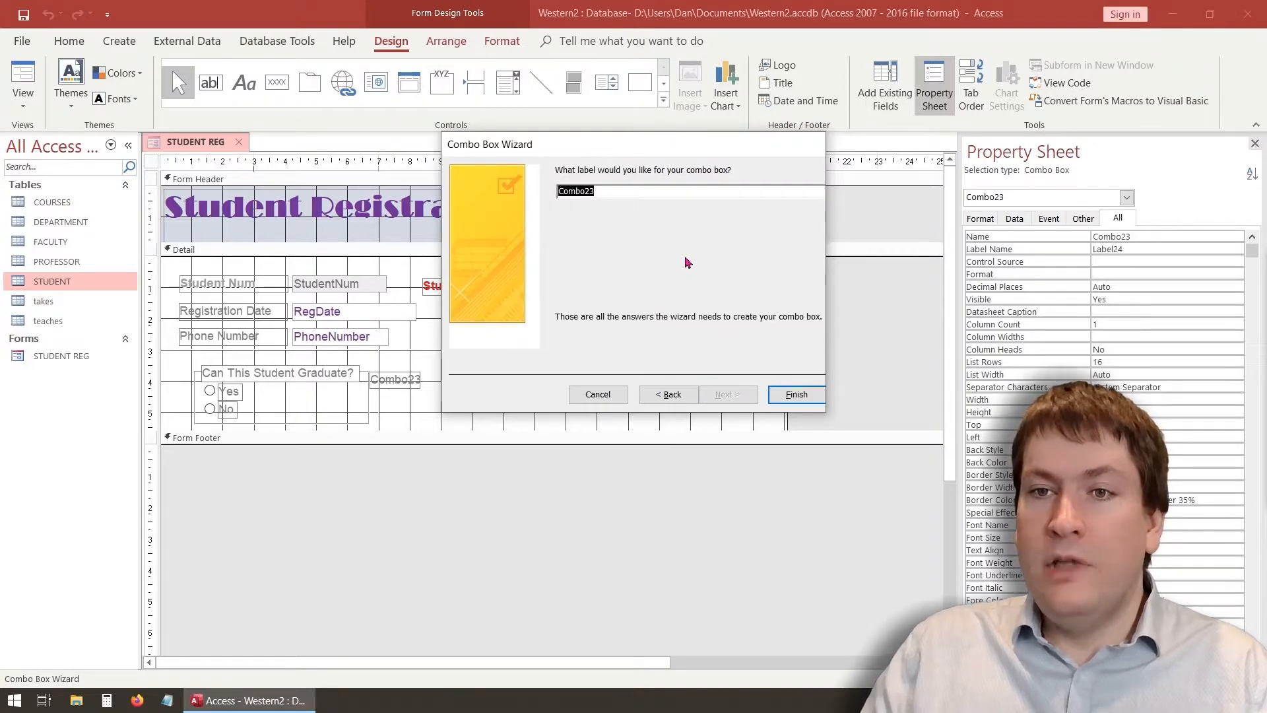
text(F)
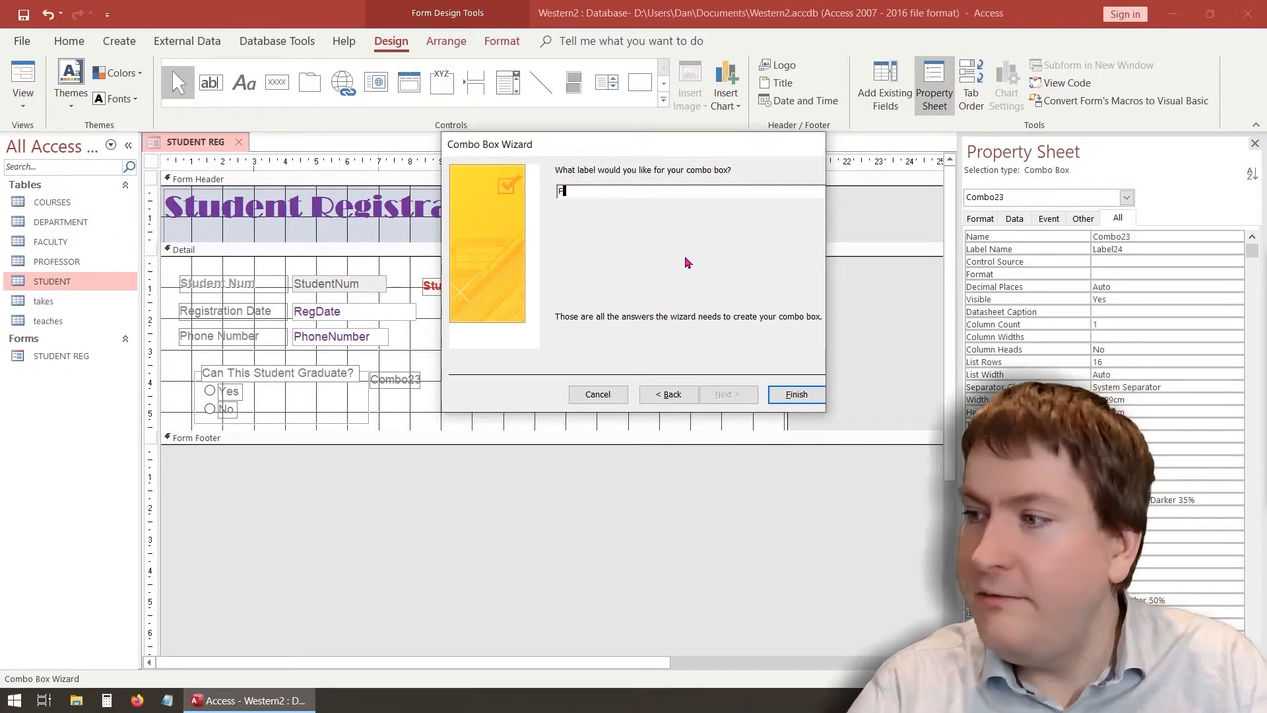
text(aculty)
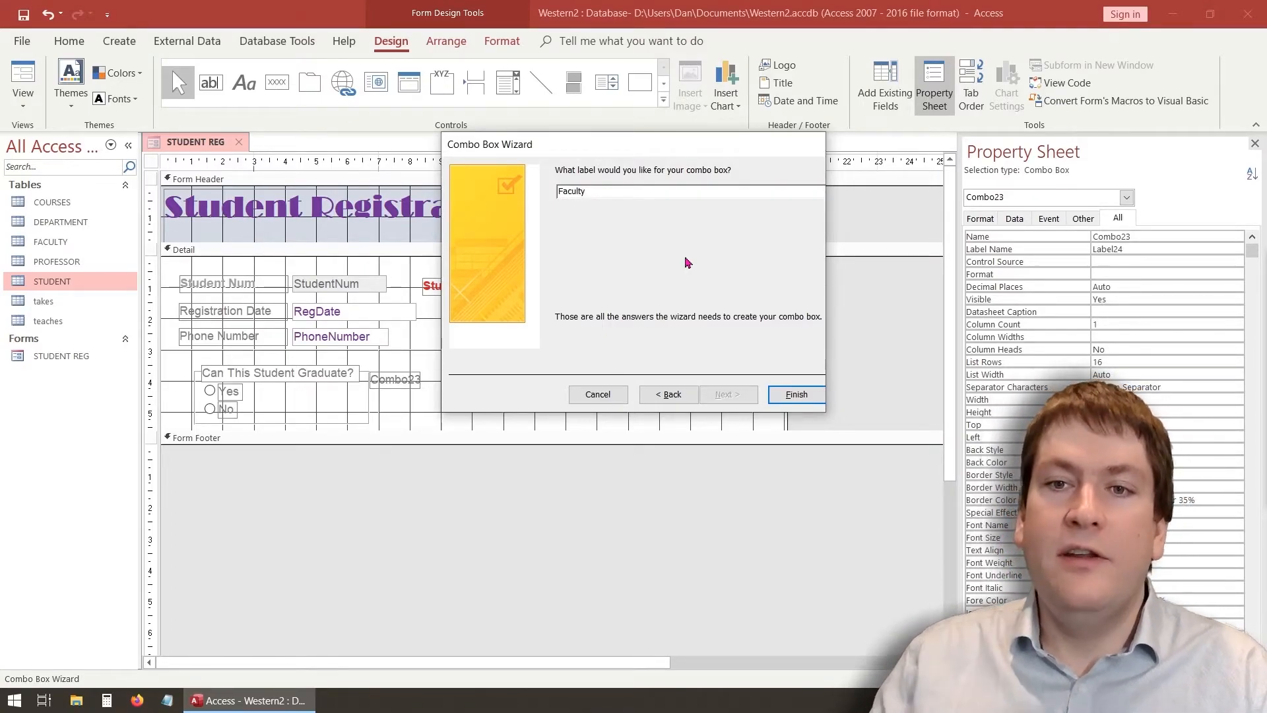
click(816, 392)
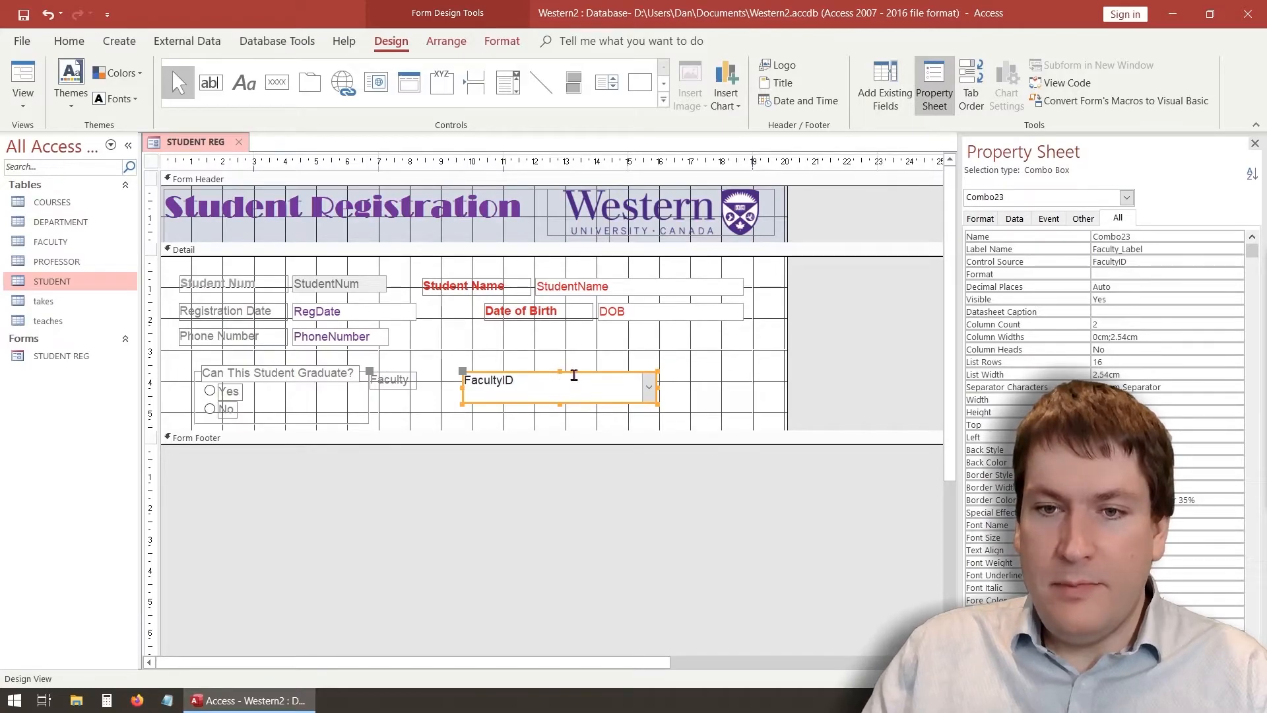
Shift the Faculty combo box and label right, shorten the box, and extend it leftward
drag(579, 374, 626, 376)
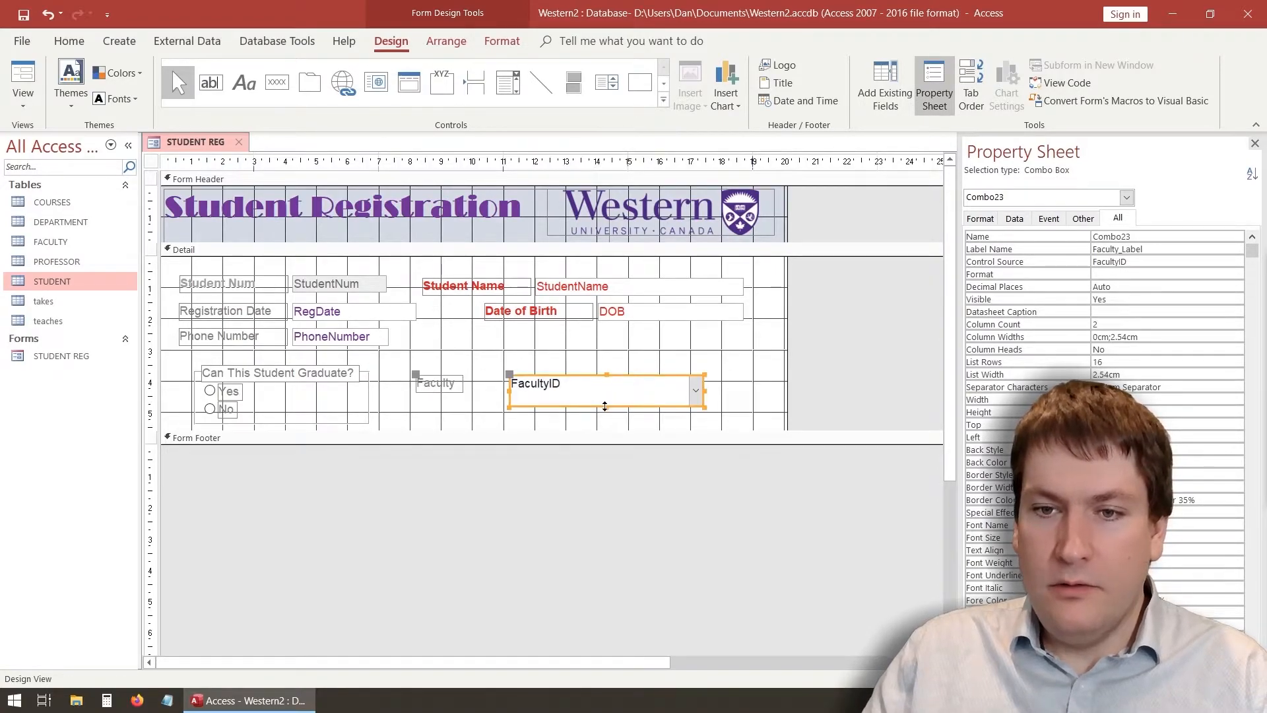
click(610, 420)
click(608, 396)
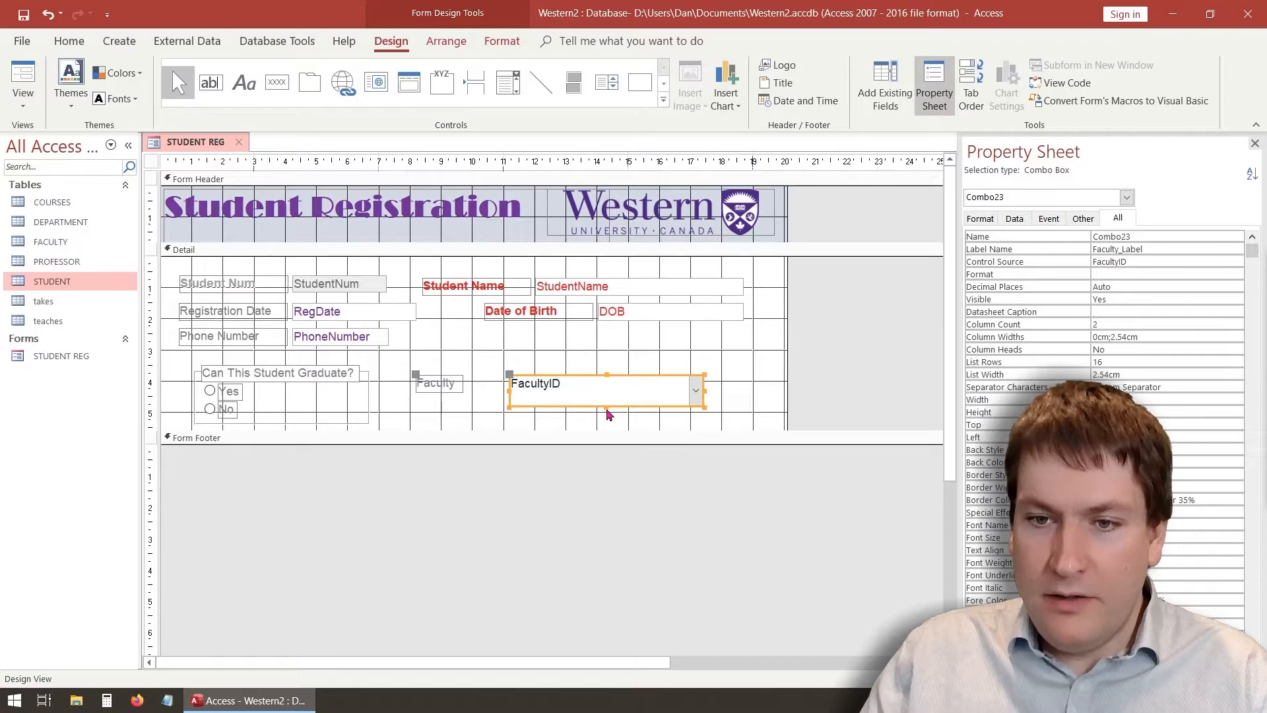
drag(607, 410, 594, 394)
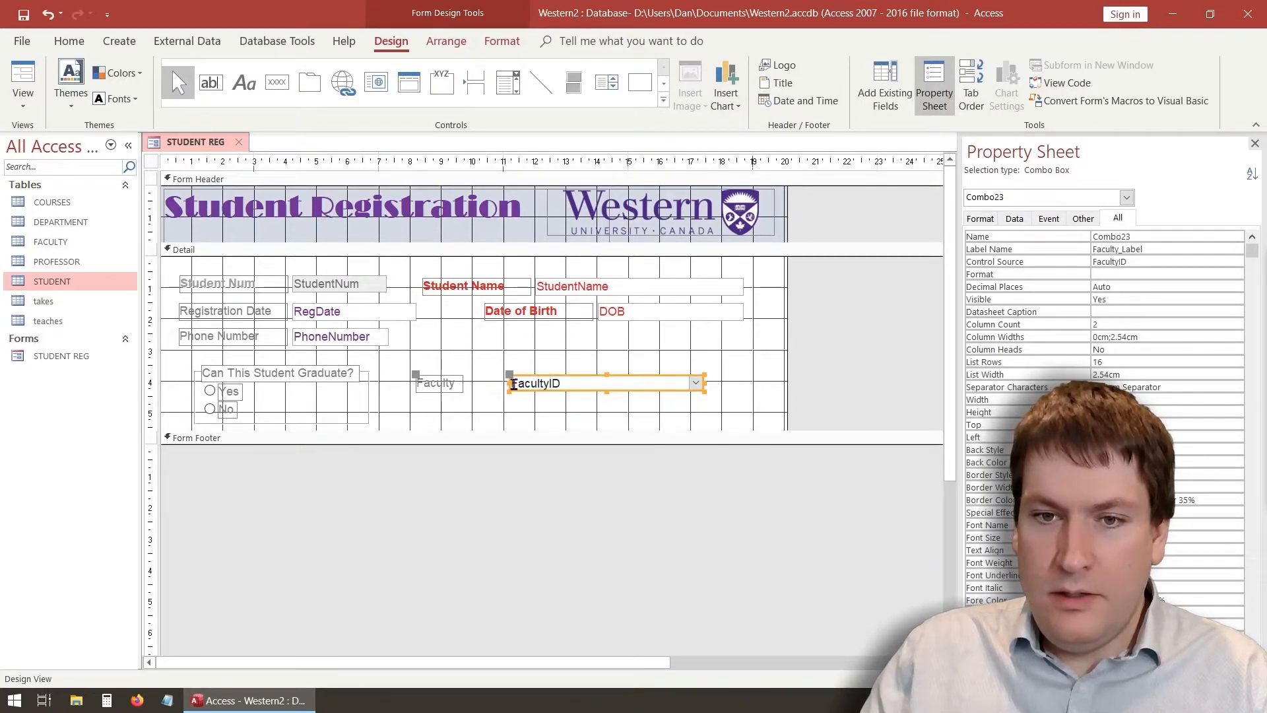
drag(508, 381, 471, 383)
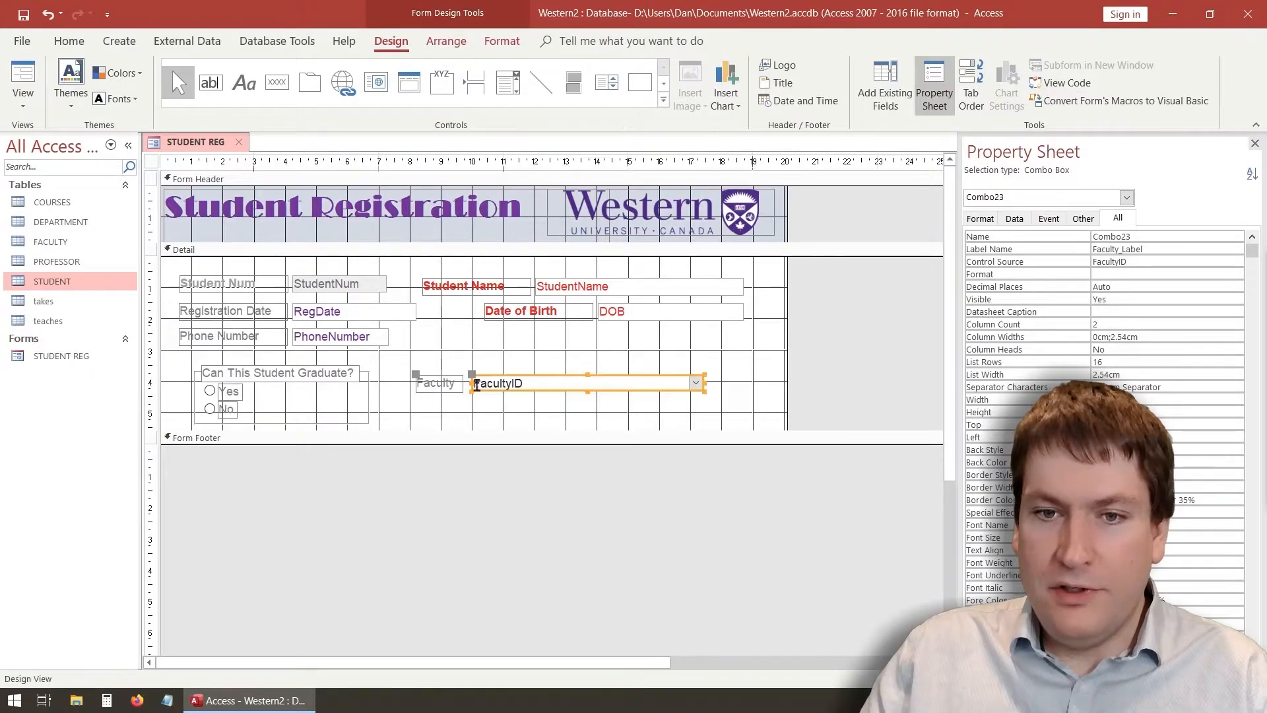
Pull the combo box's right edge inward and set its Name to FacultyCombo
drag(702, 382, 628, 382)
click(588, 411)
click(532, 388)
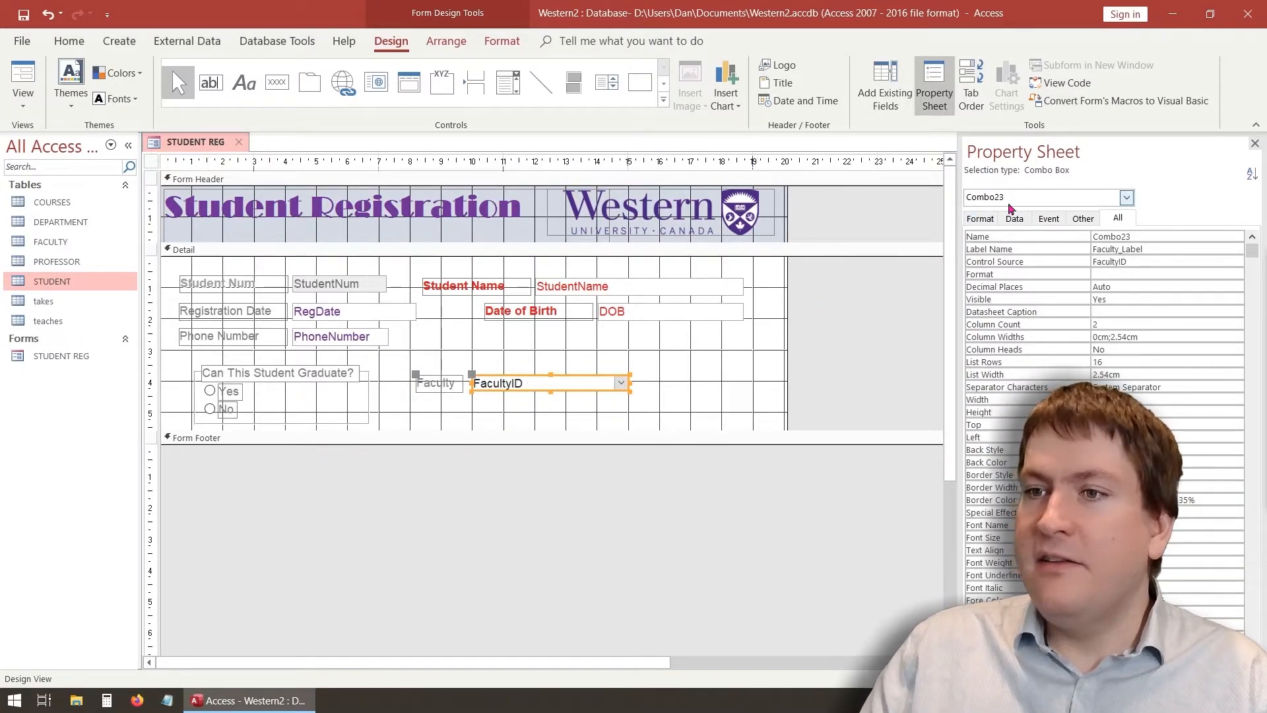
click(1151, 239)
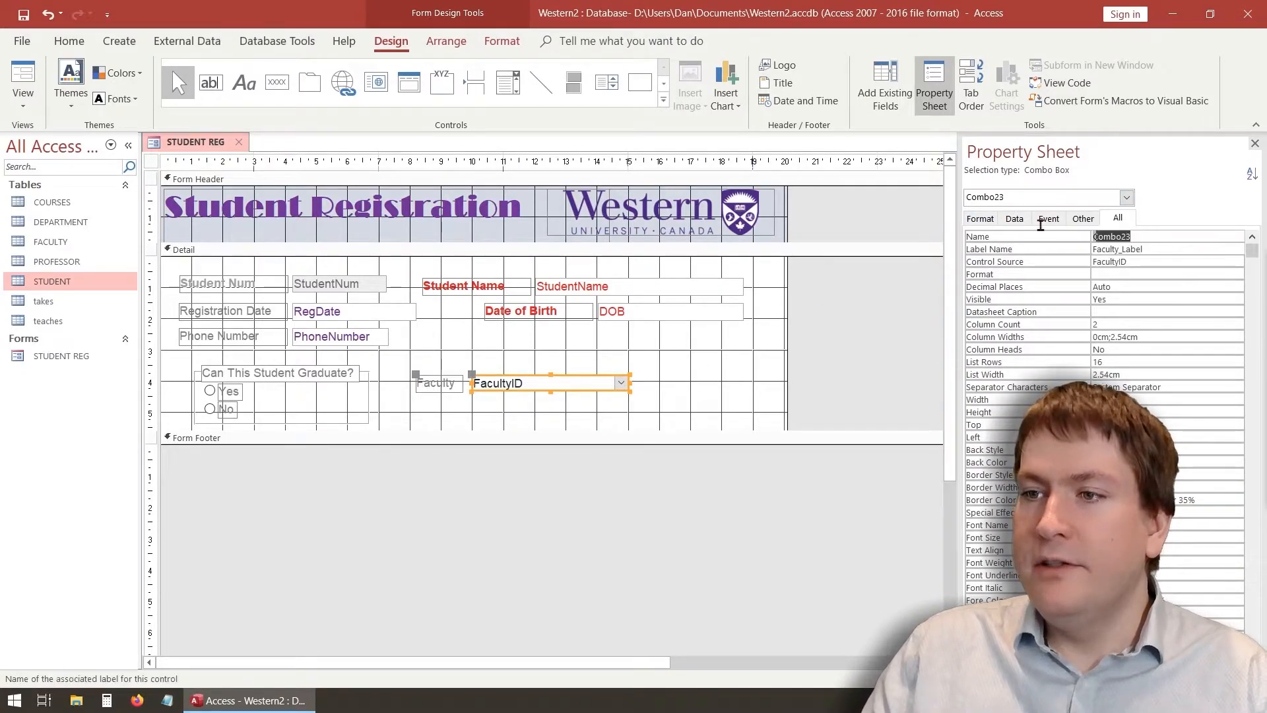
text(Faculty)
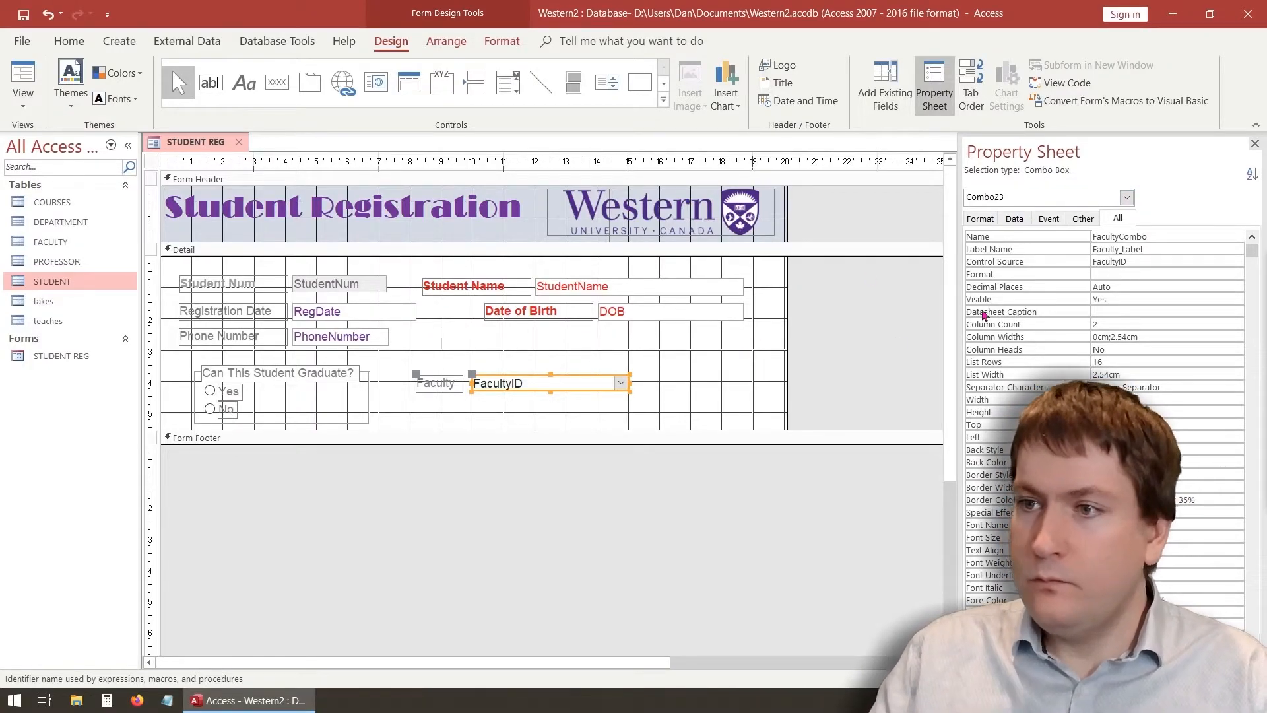
click(707, 321)
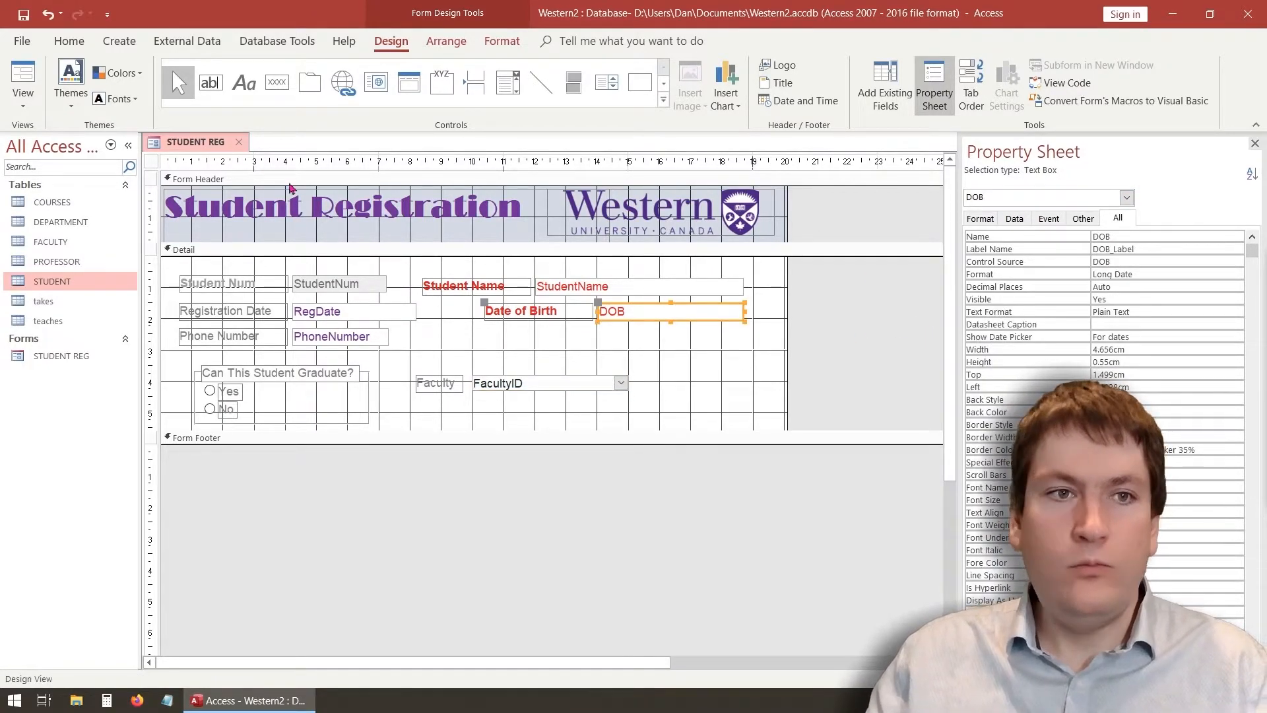
click(24, 100)
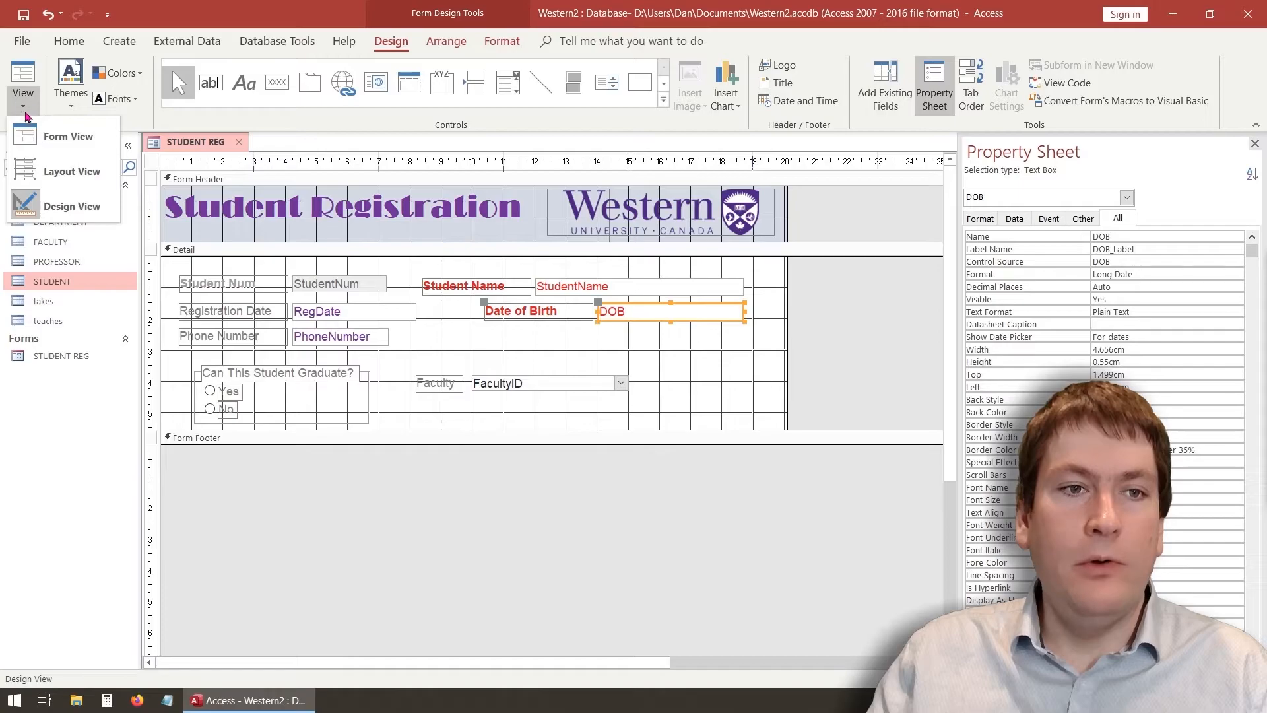
In Form View, pick Arts as record 1's Faculty and Sciences for record 2
click(57, 137)
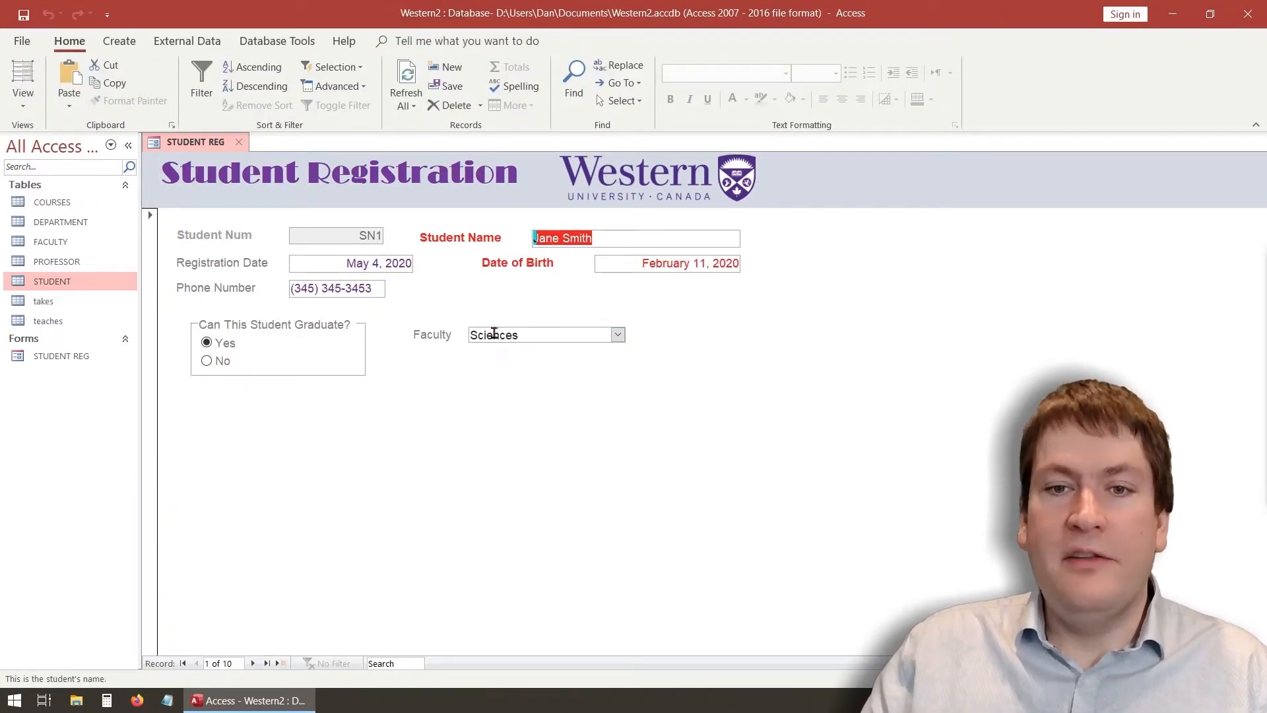
click(618, 334)
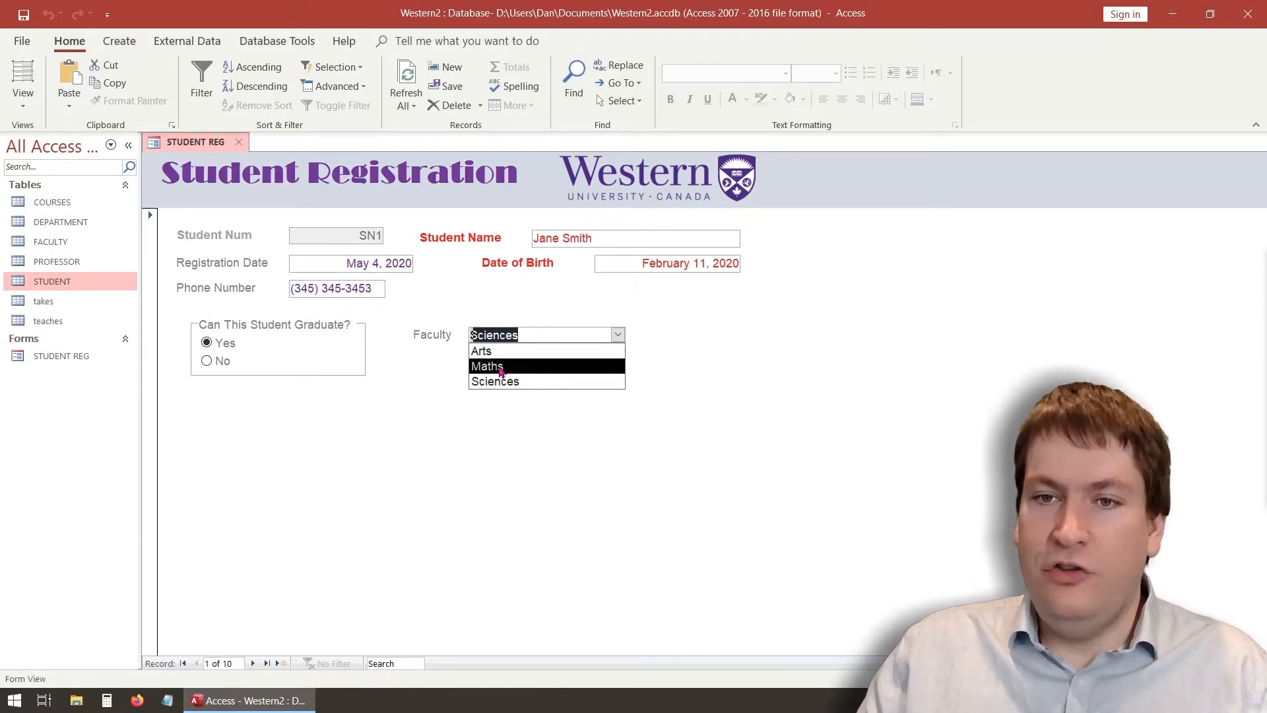
click(485, 350)
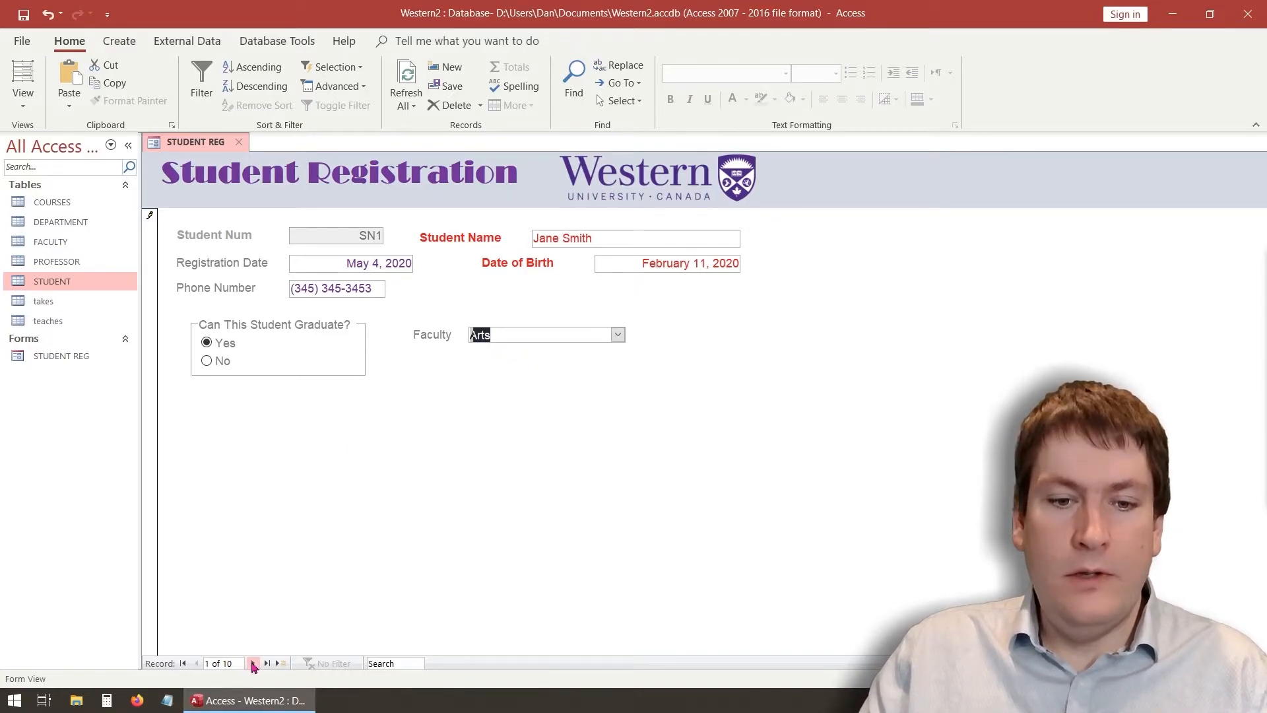
click(253, 663)
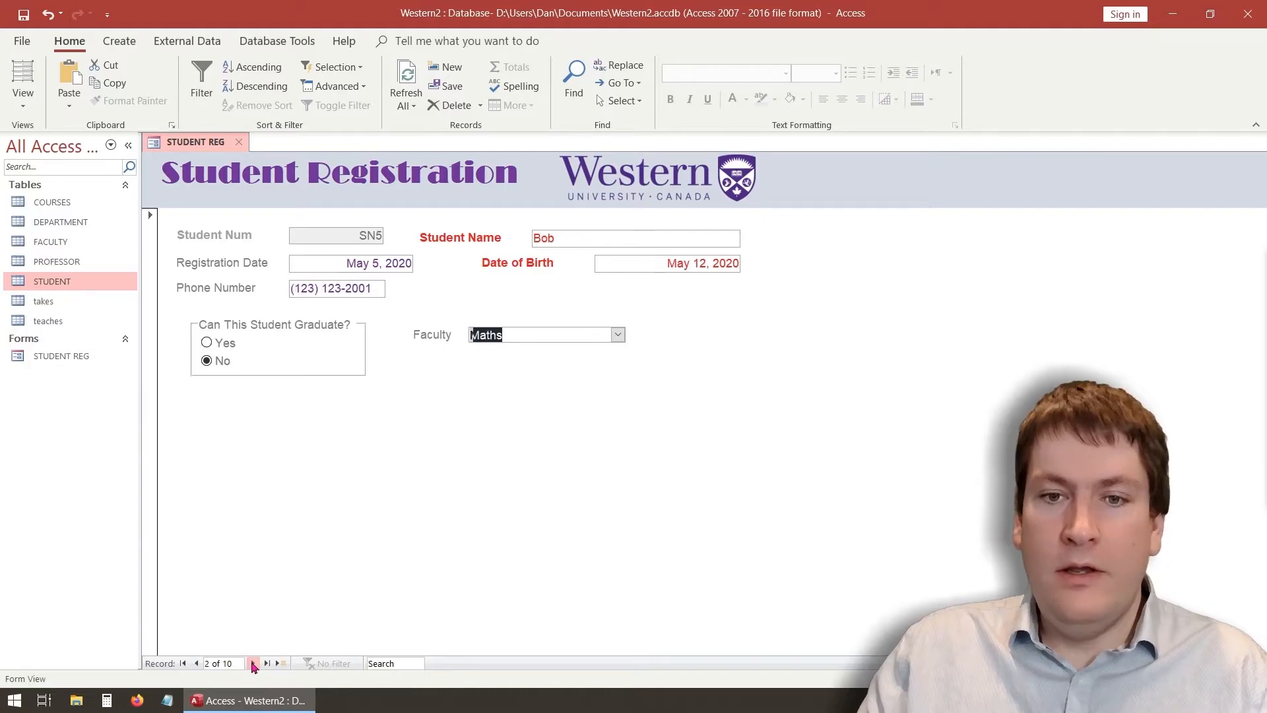
click(618, 335)
click(543, 385)
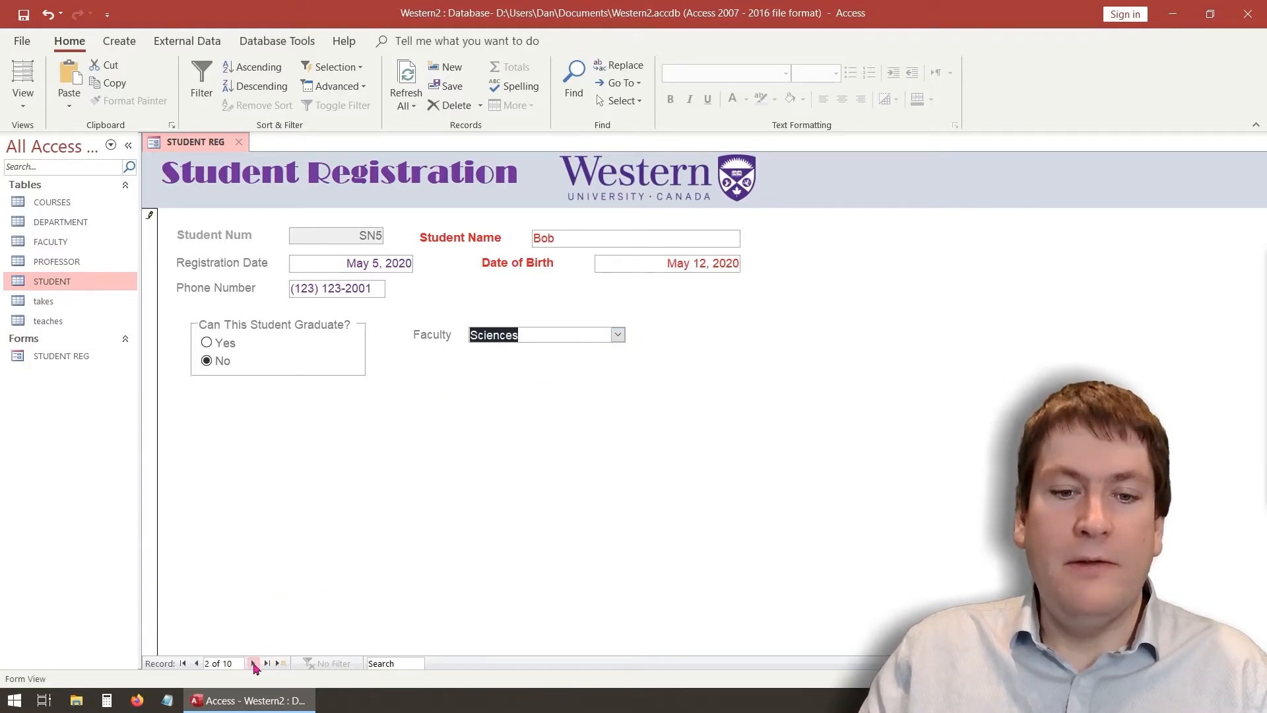
click(254, 663)
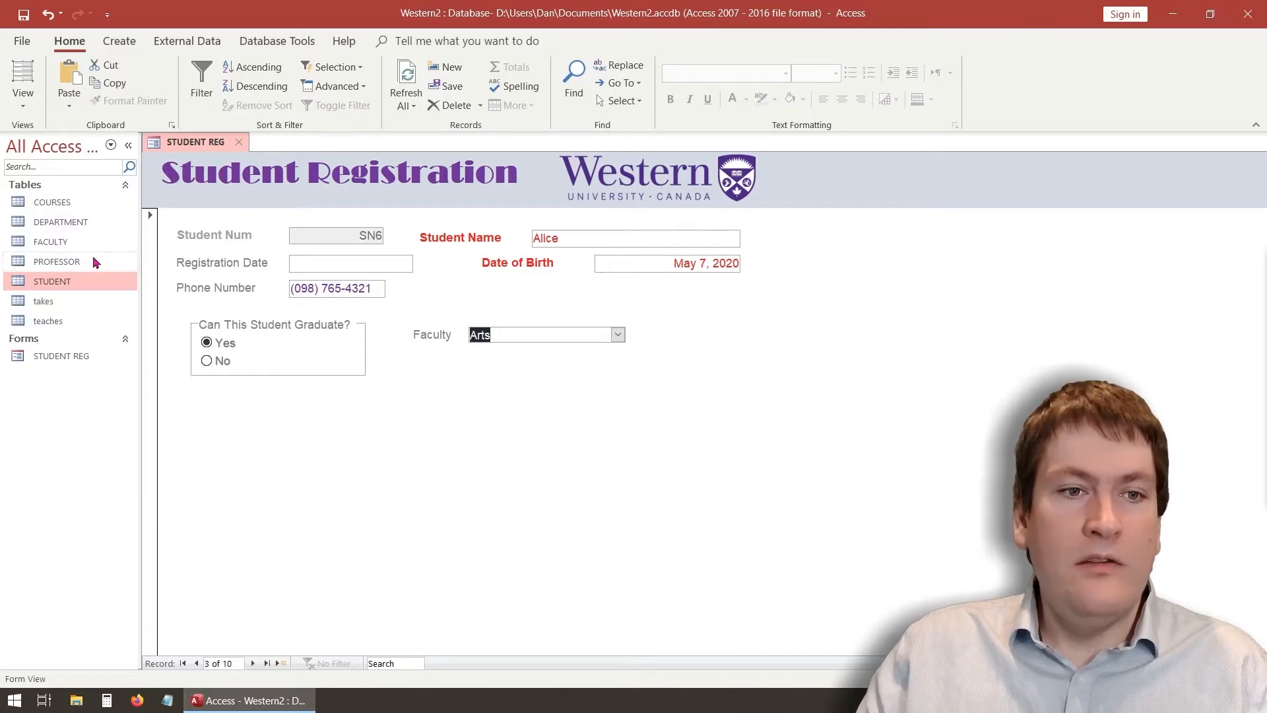
Check the STUDENT table, then close it and the STUDENT REG form, saving changes
double_click(53, 281)
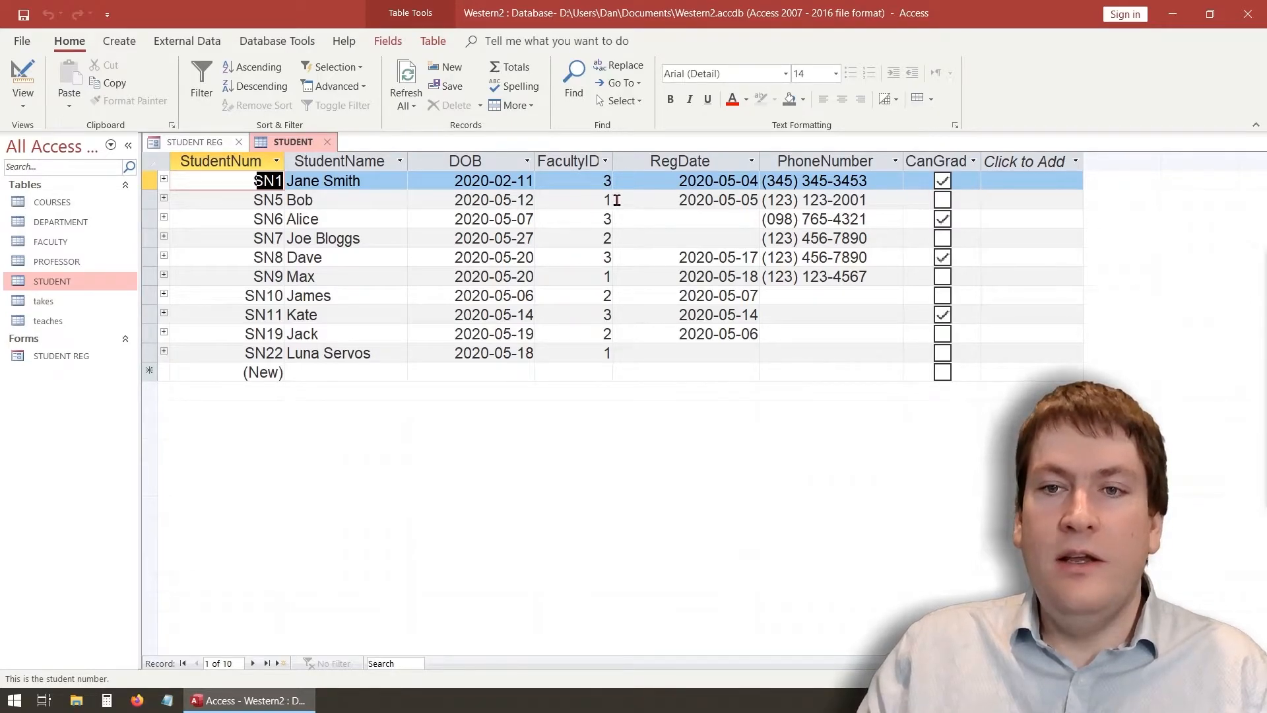
click(328, 144)
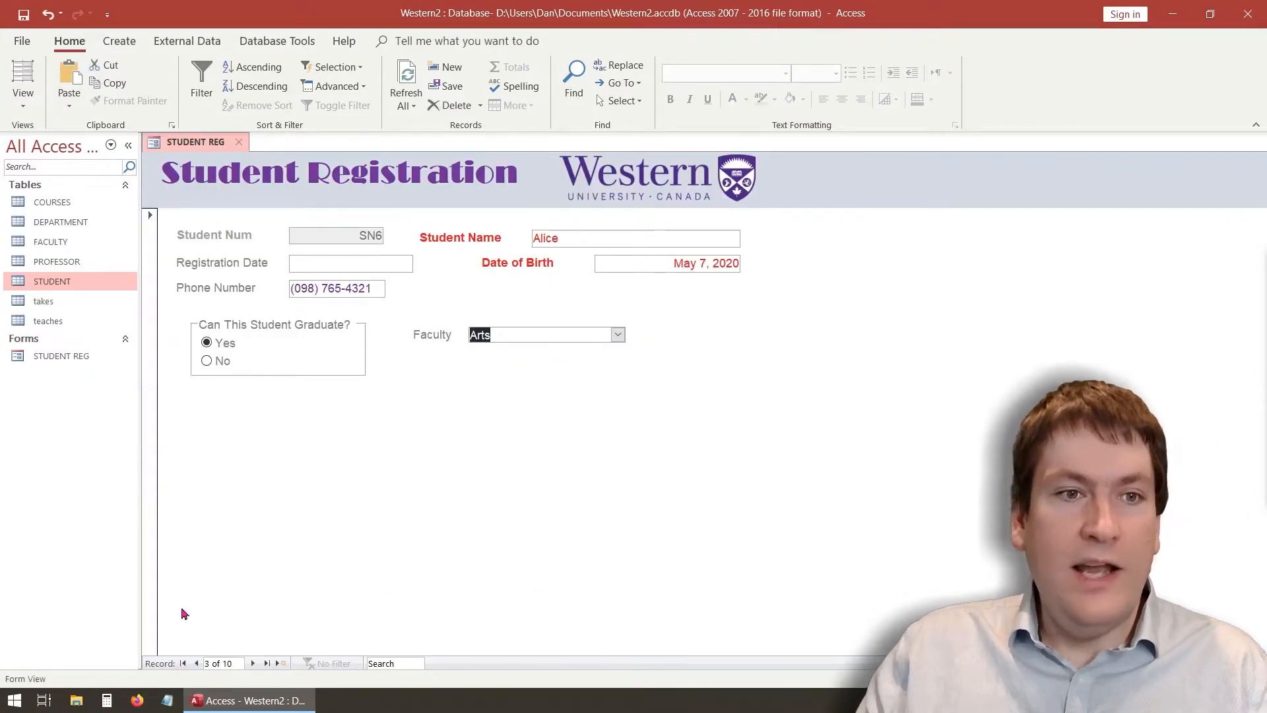
click(238, 142)
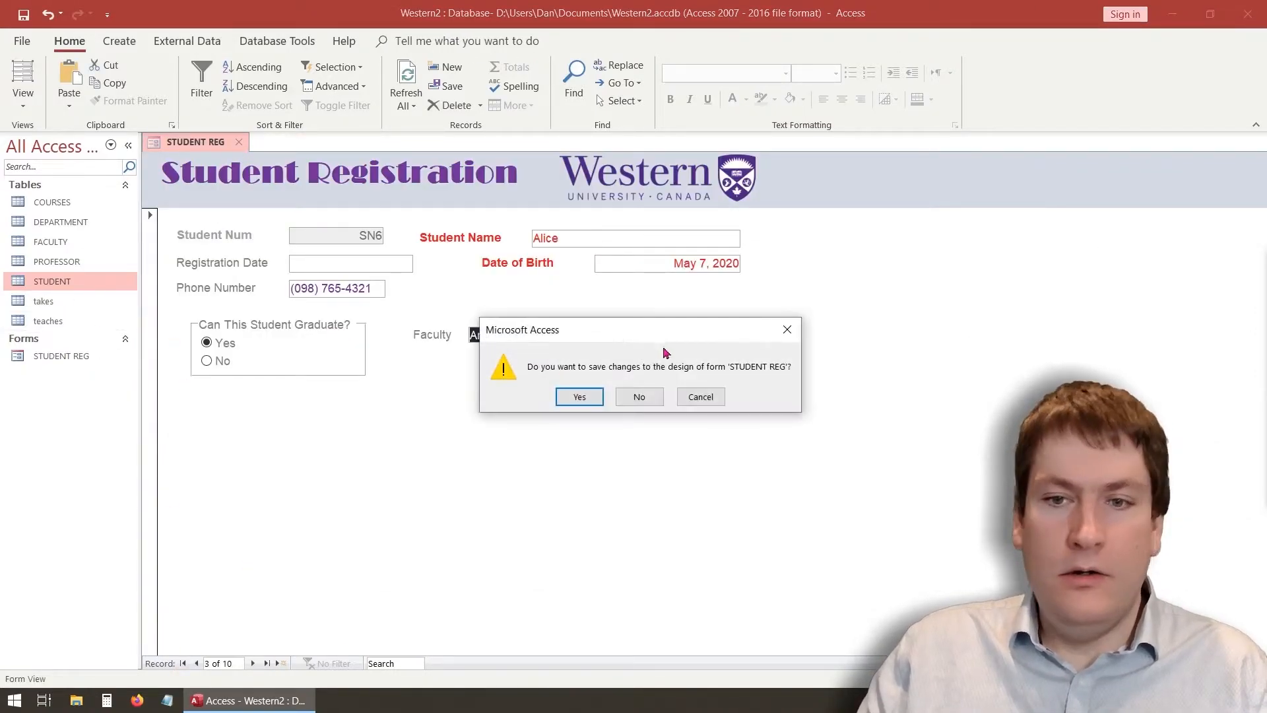
click(576, 396)
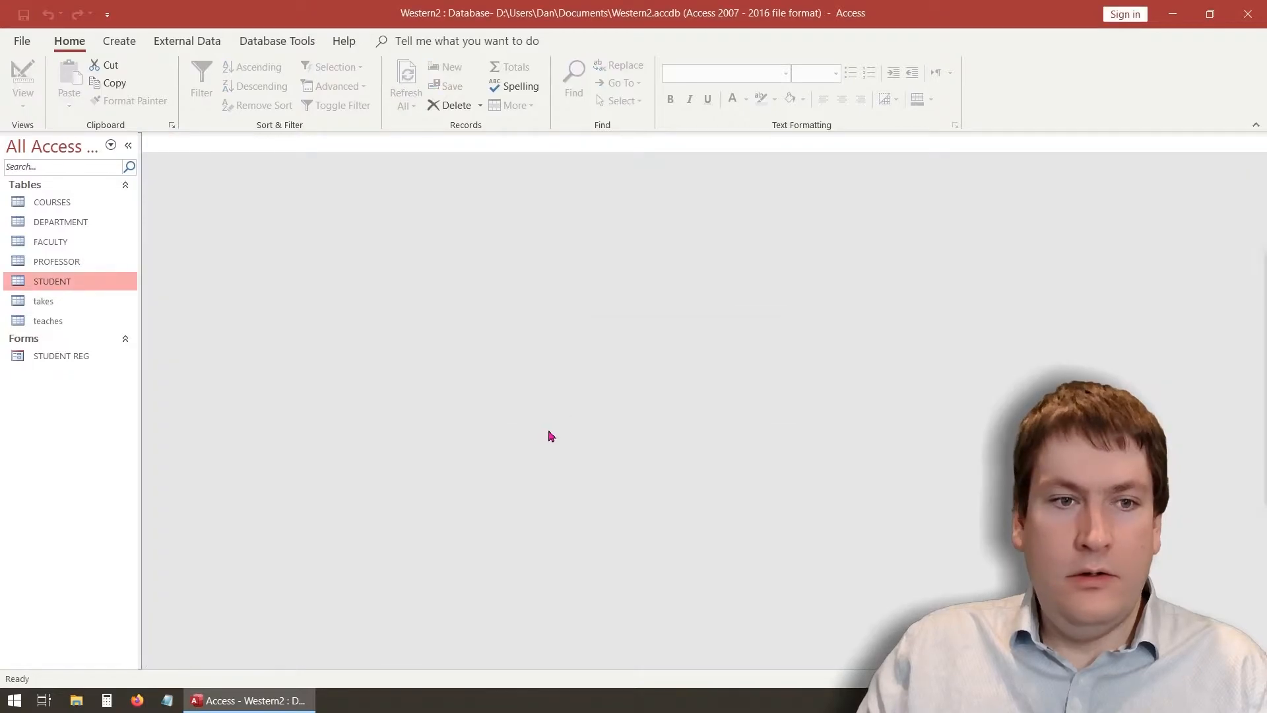
Add a Business faculty row to the FACULTY table, save and close it, and reopen STUDENT REG
double_click(80, 243)
click(288, 238)
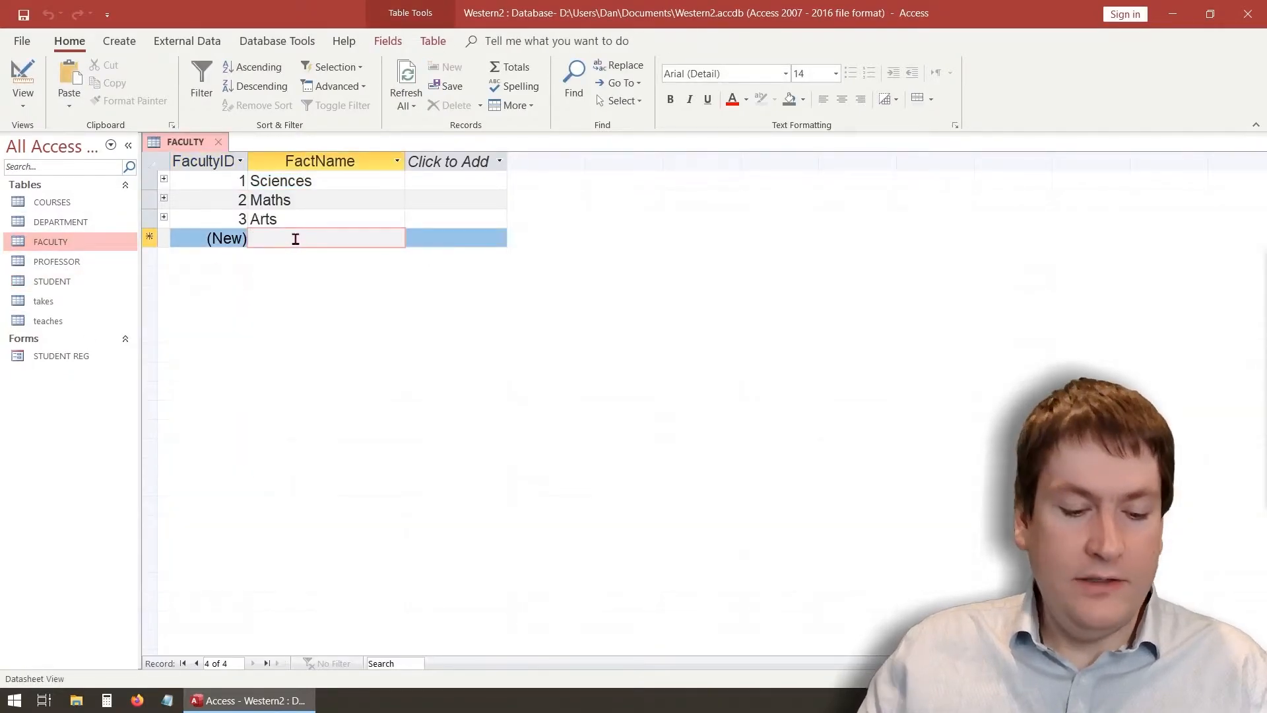
text(Bus)
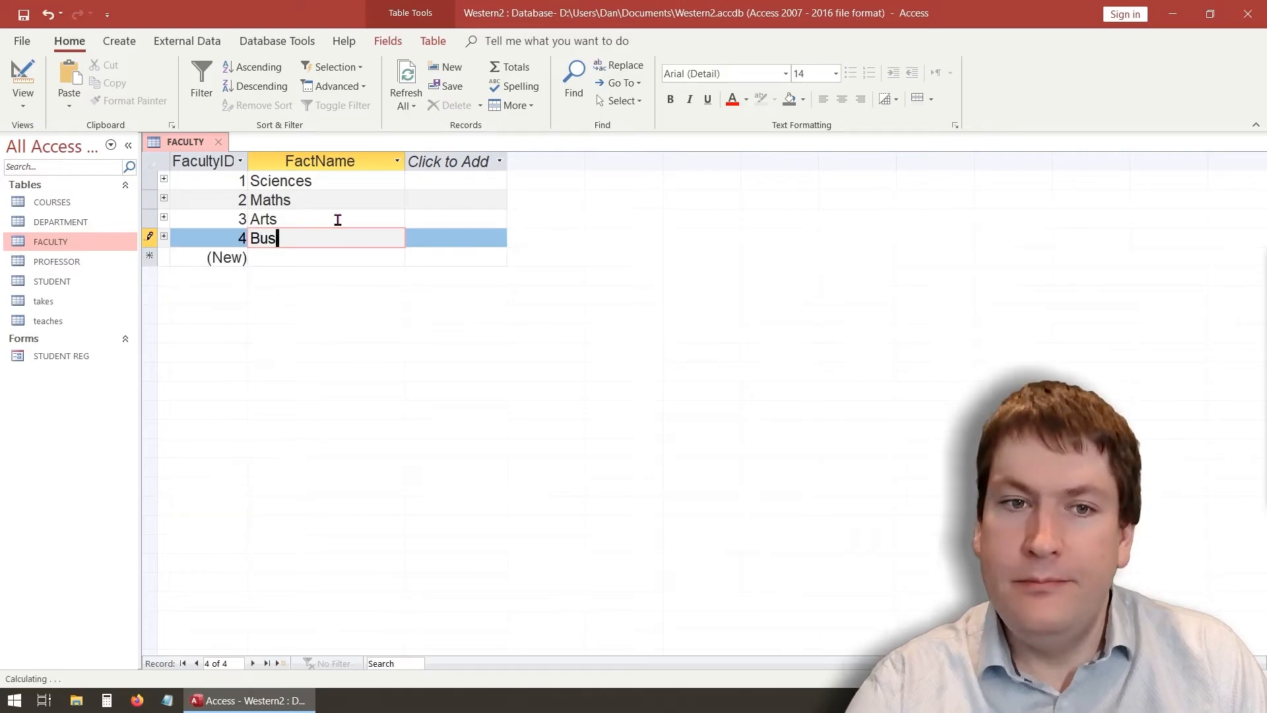
text(ines)
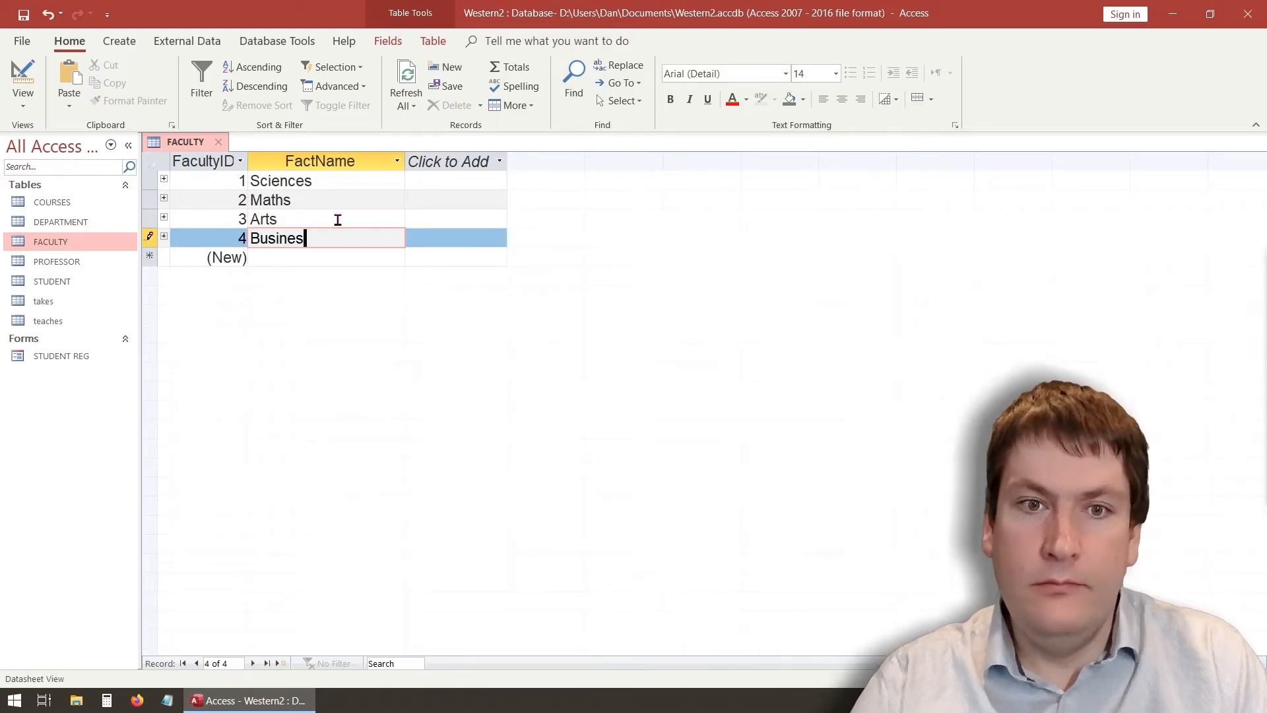
text(s)
key(Return)
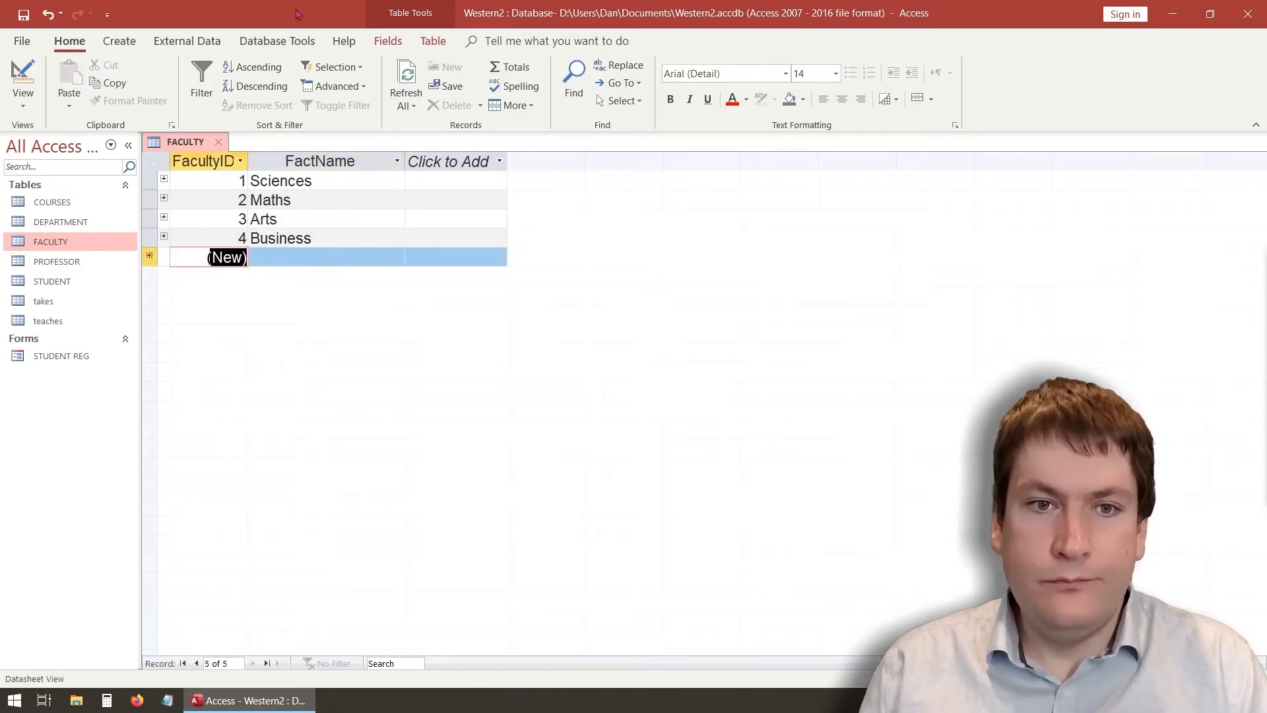
click(317, 257)
right_click(196, 143)
click(226, 154)
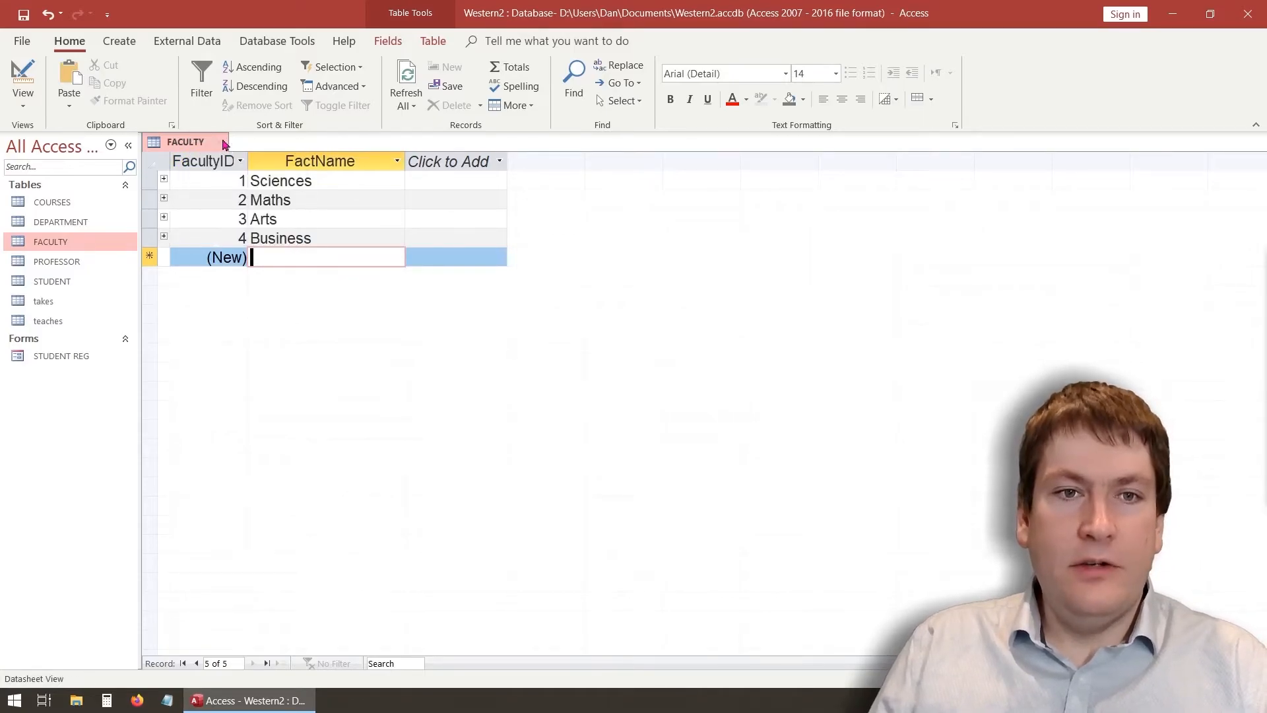
click(219, 142)
double_click(85, 359)
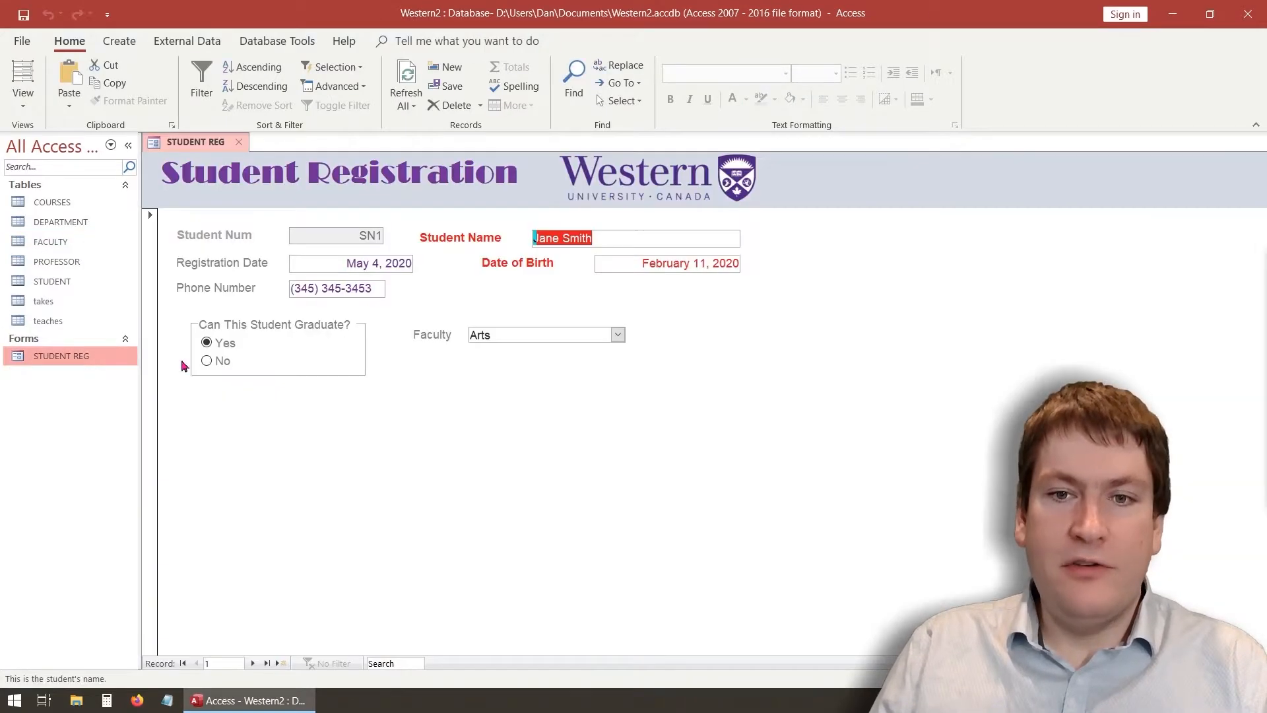
click(621, 337)
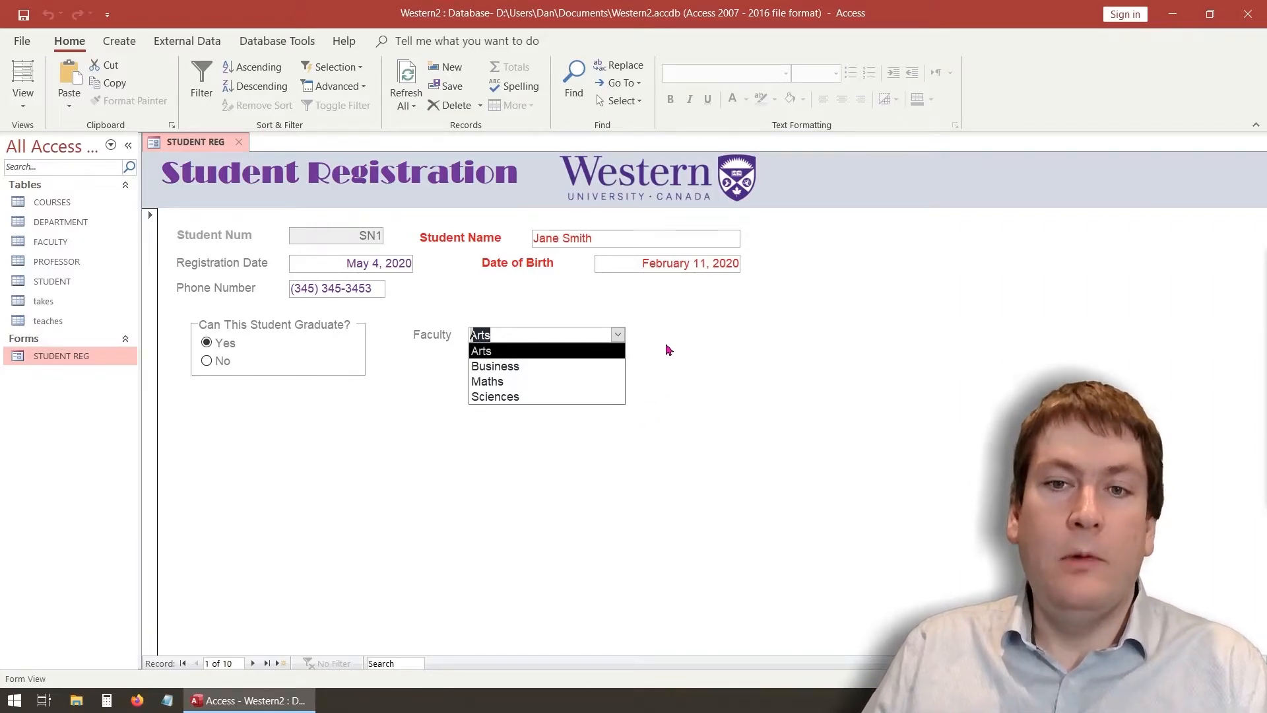
click(565, 353)
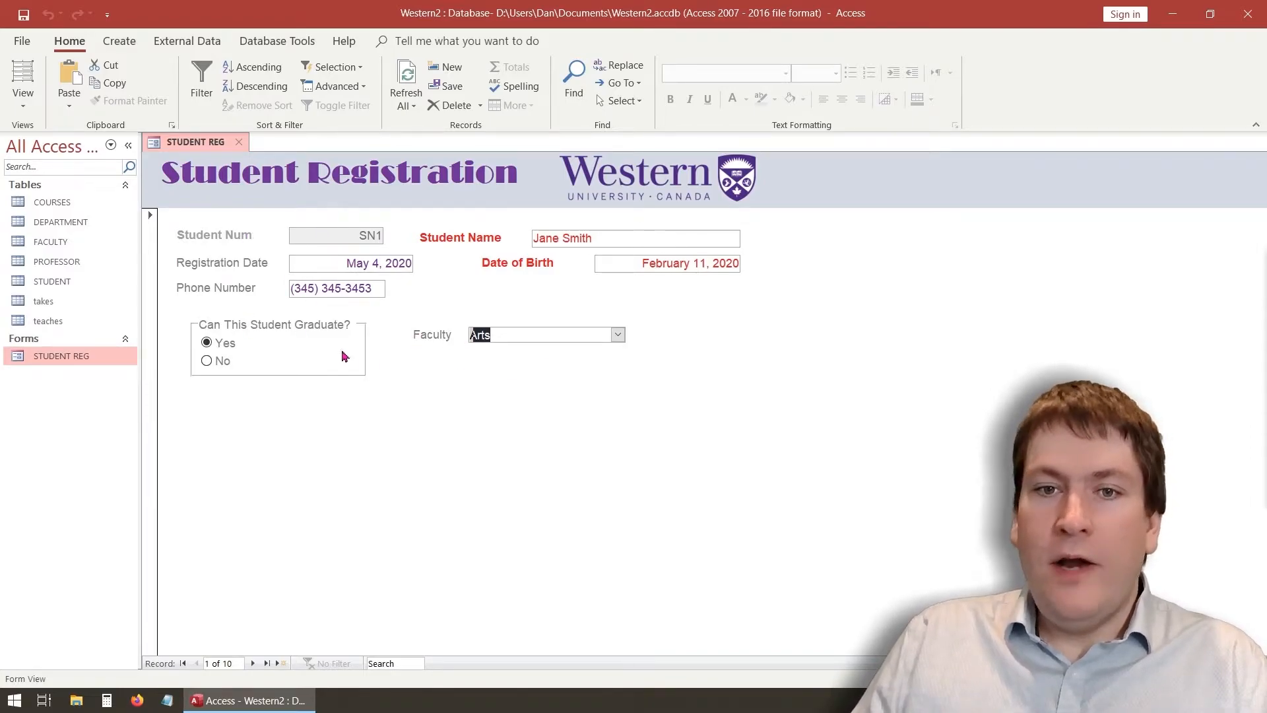
key(shift+Tab)
key(shift+Tab)
key(shift+Tab)
key(shift+Tab)
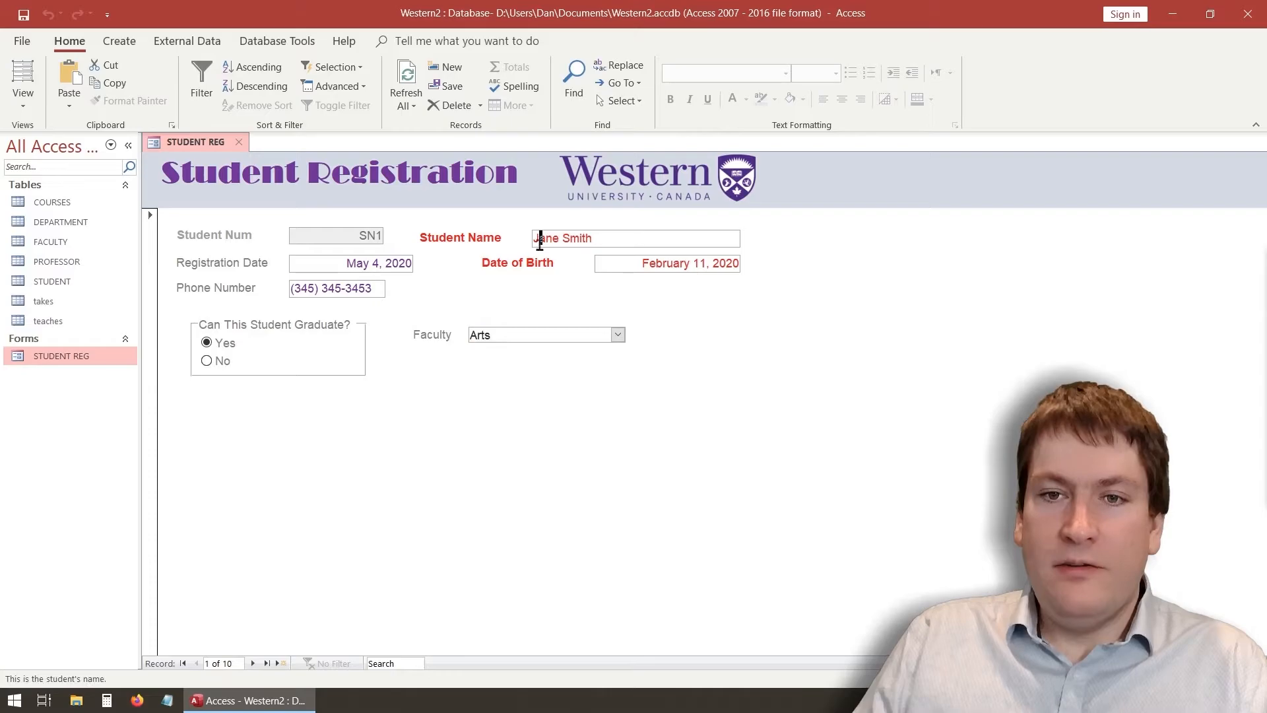
key(Tab)
key(Tab)
key(Tab)
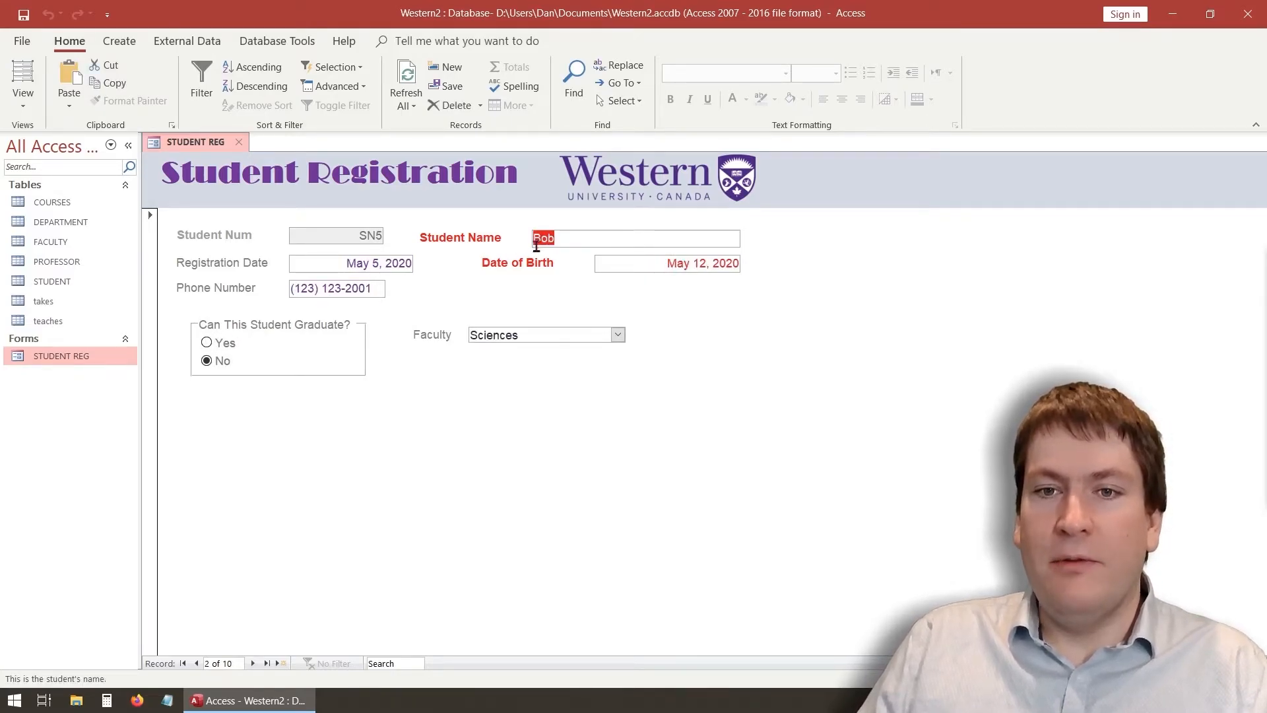
key(Tab)
click(247, 269)
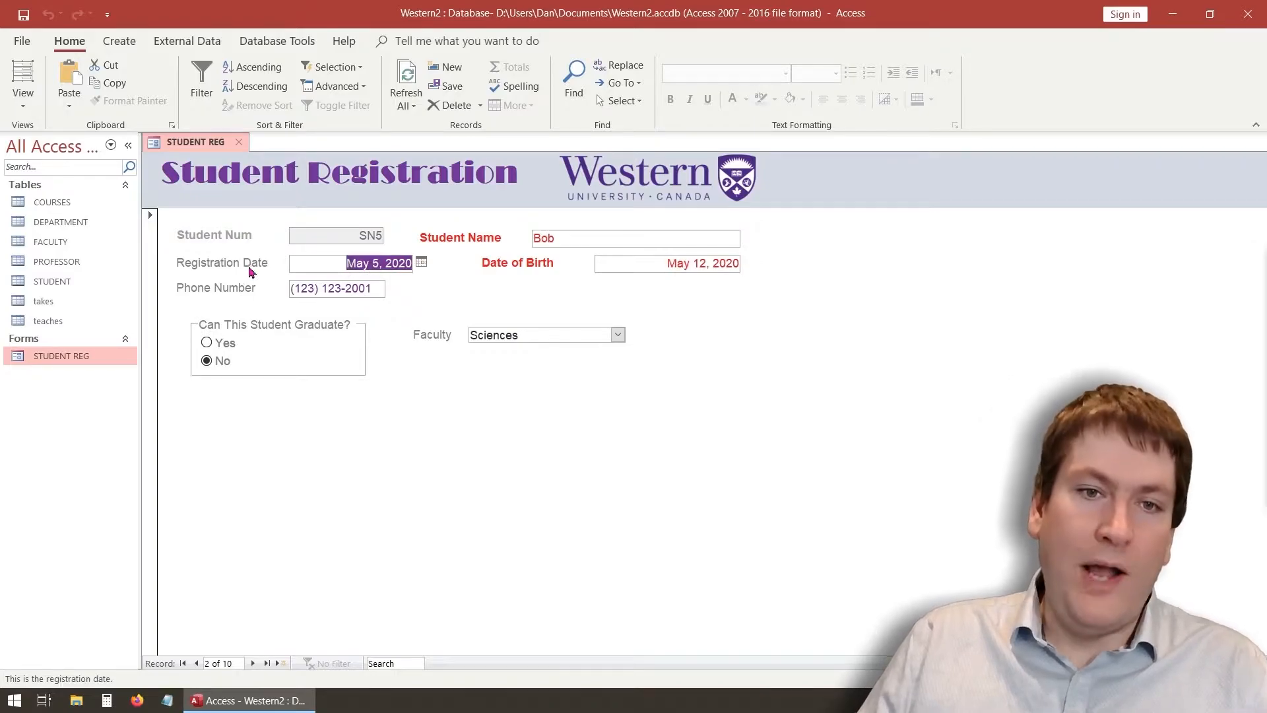
key(Tab)
key(Tab)
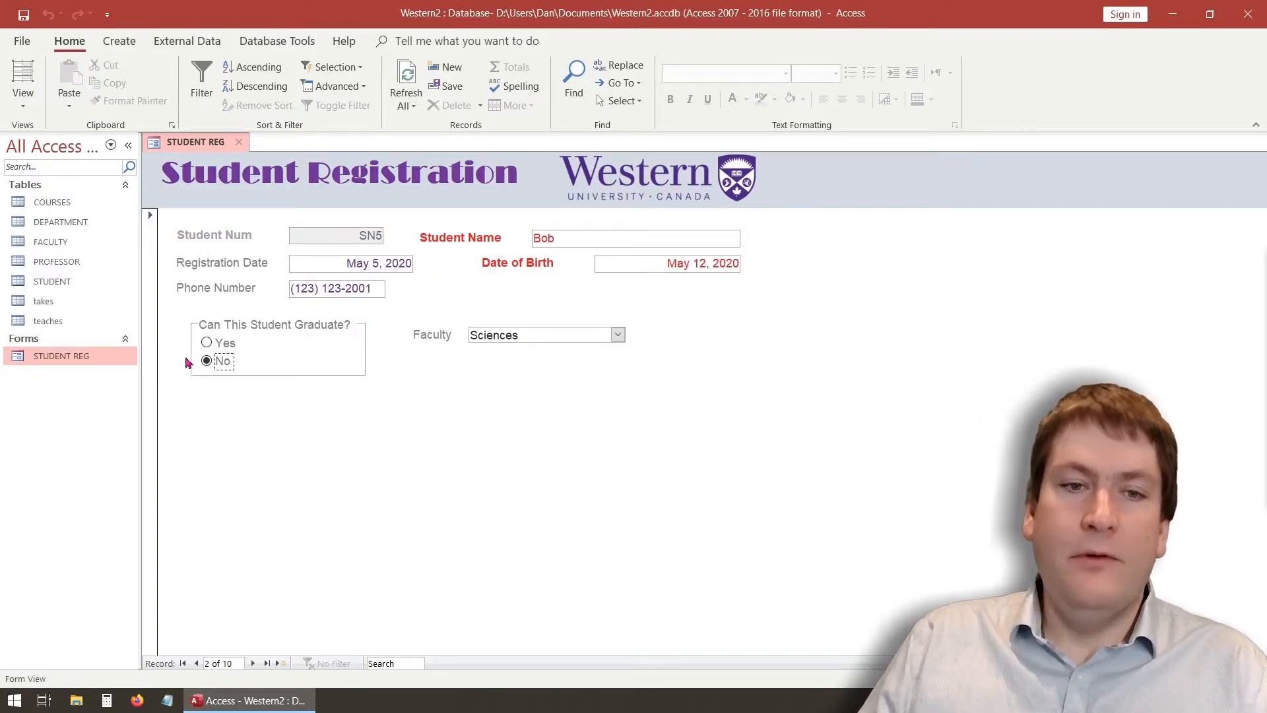
key(Tab)
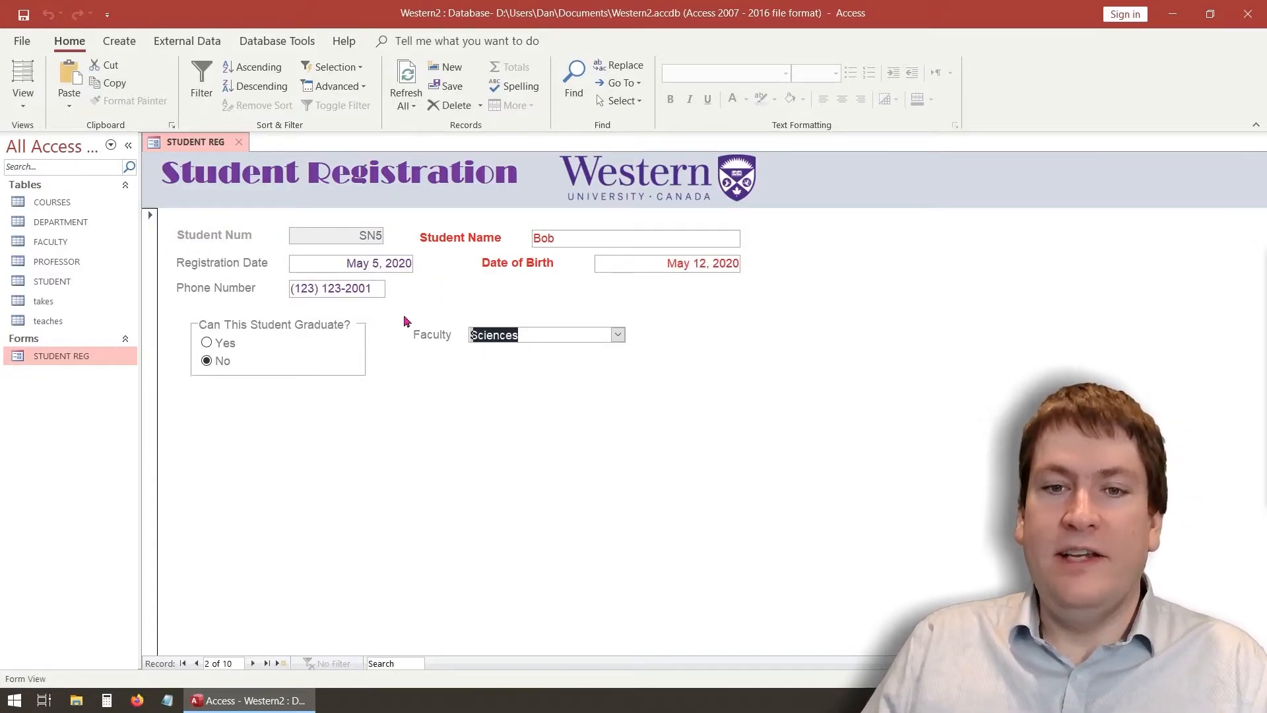
click(197, 664)
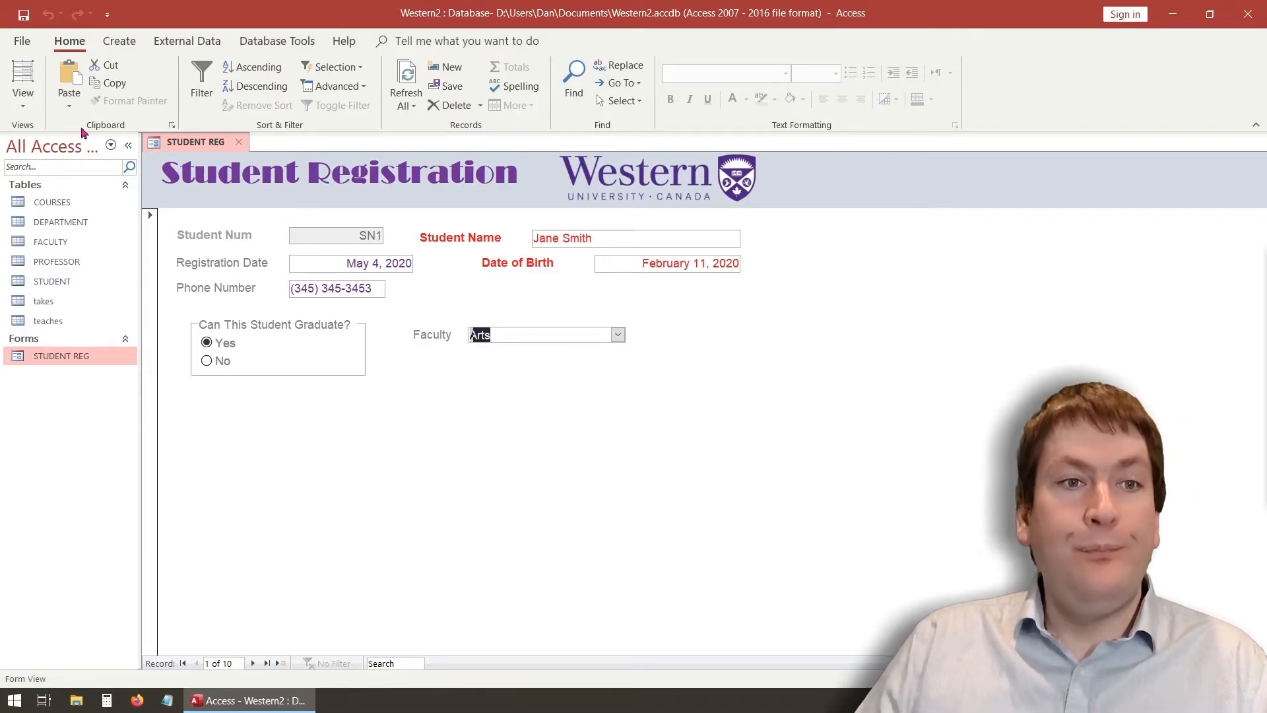
In Design View's Tab Order, move RegDate above DOB, then return to Form View
click(23, 106)
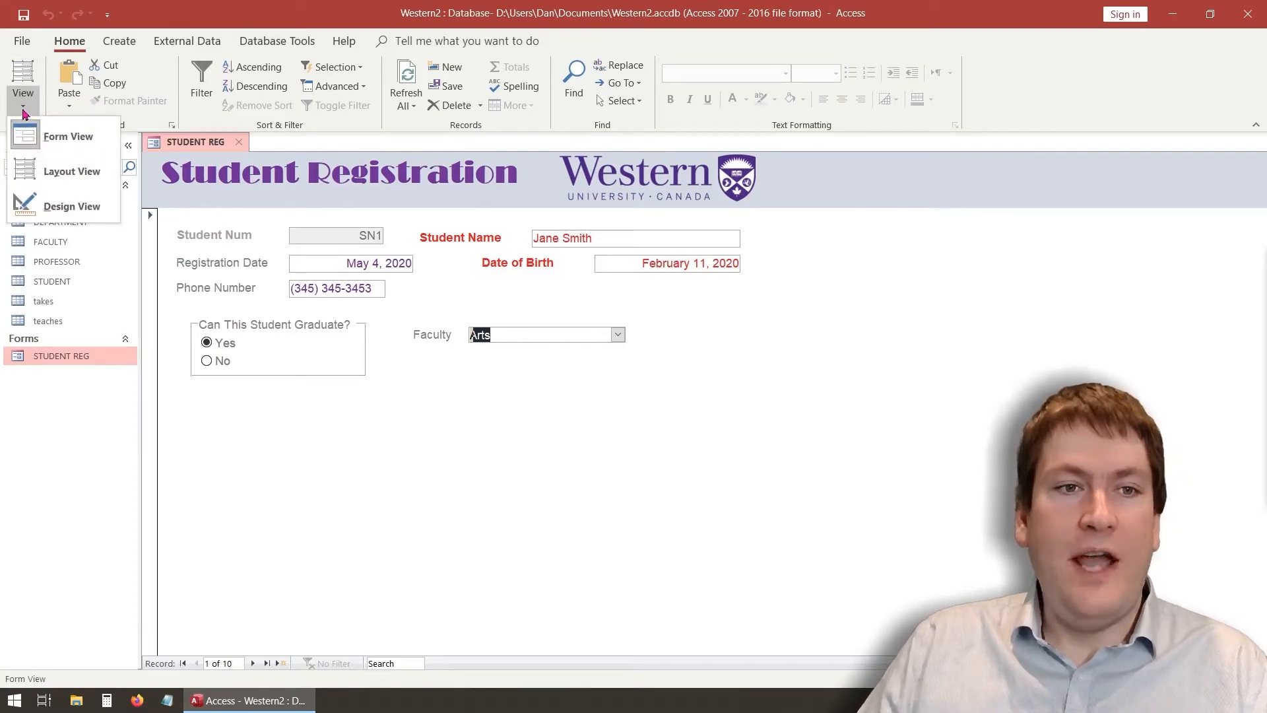
click(91, 210)
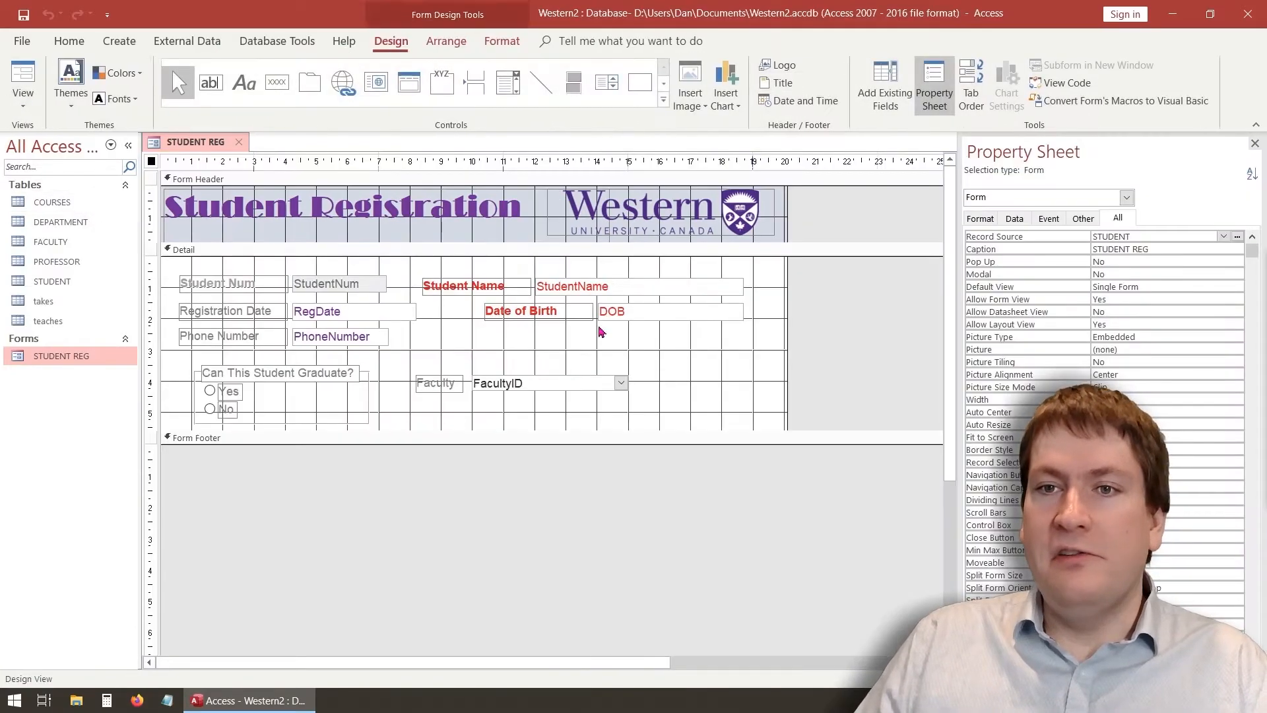
click(981, 80)
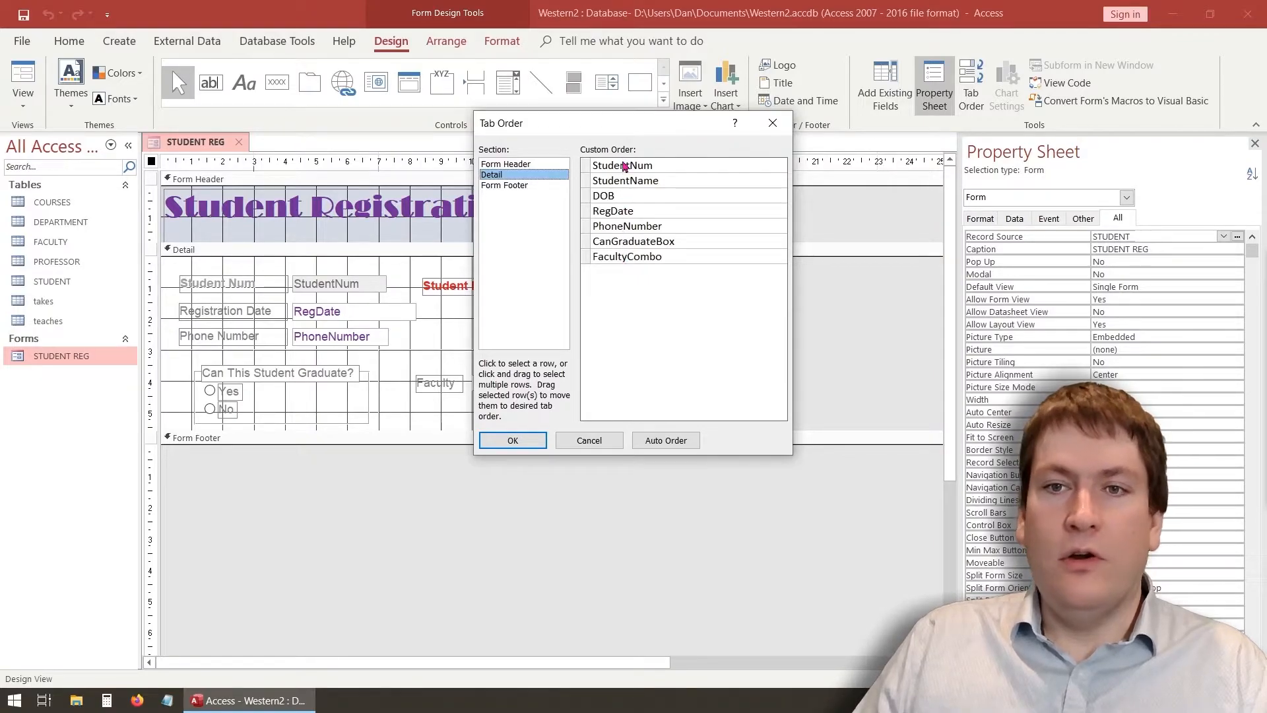
drag(602, 125, 608, 179)
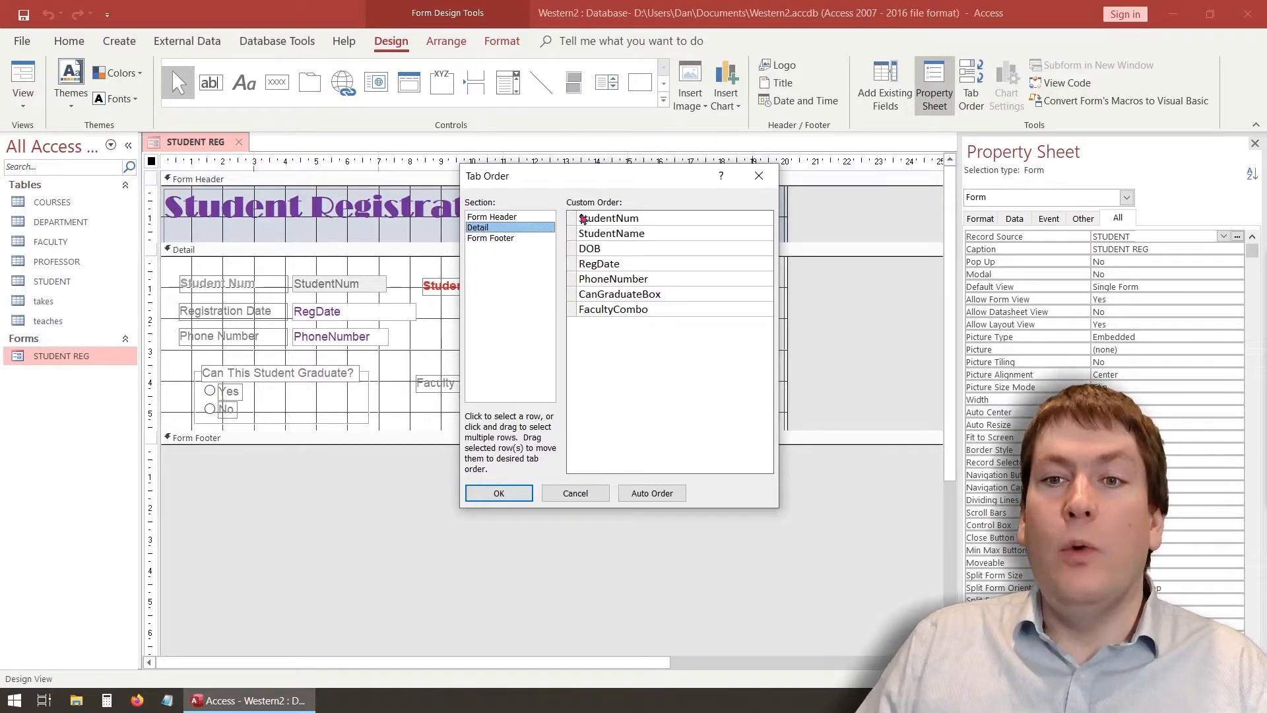
drag(590, 180, 800, 219)
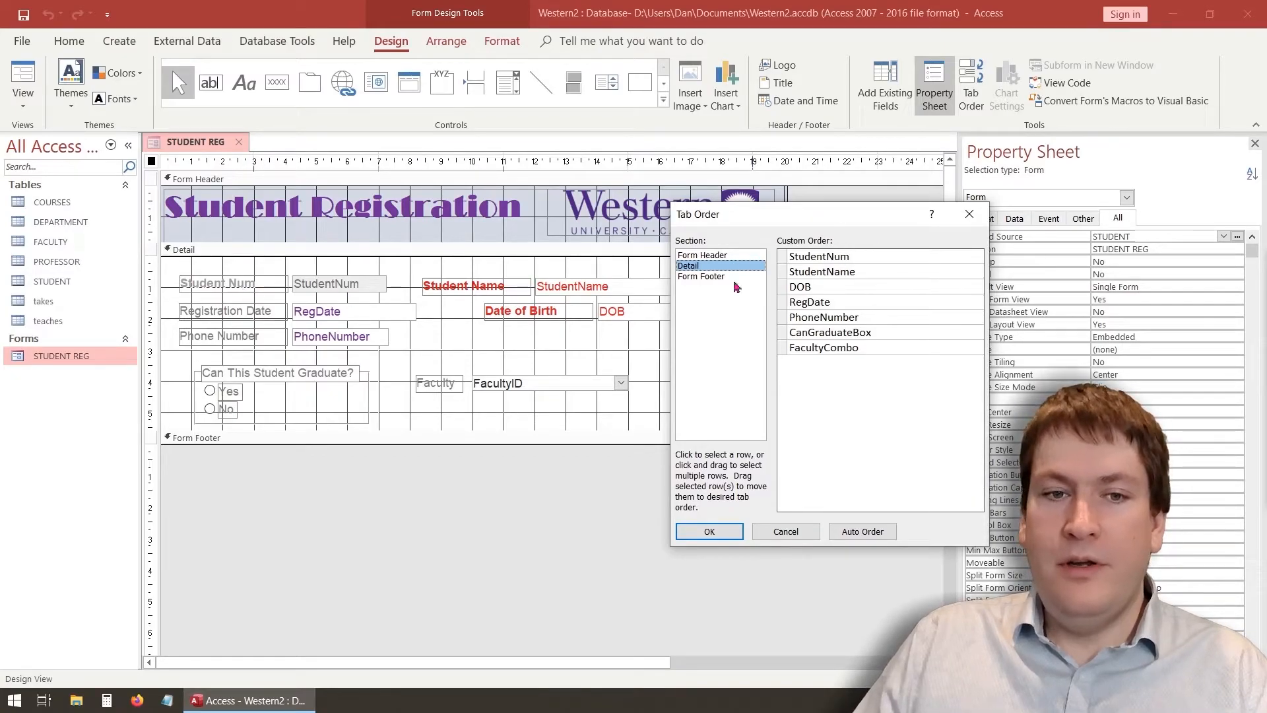
drag(780, 302, 780, 284)
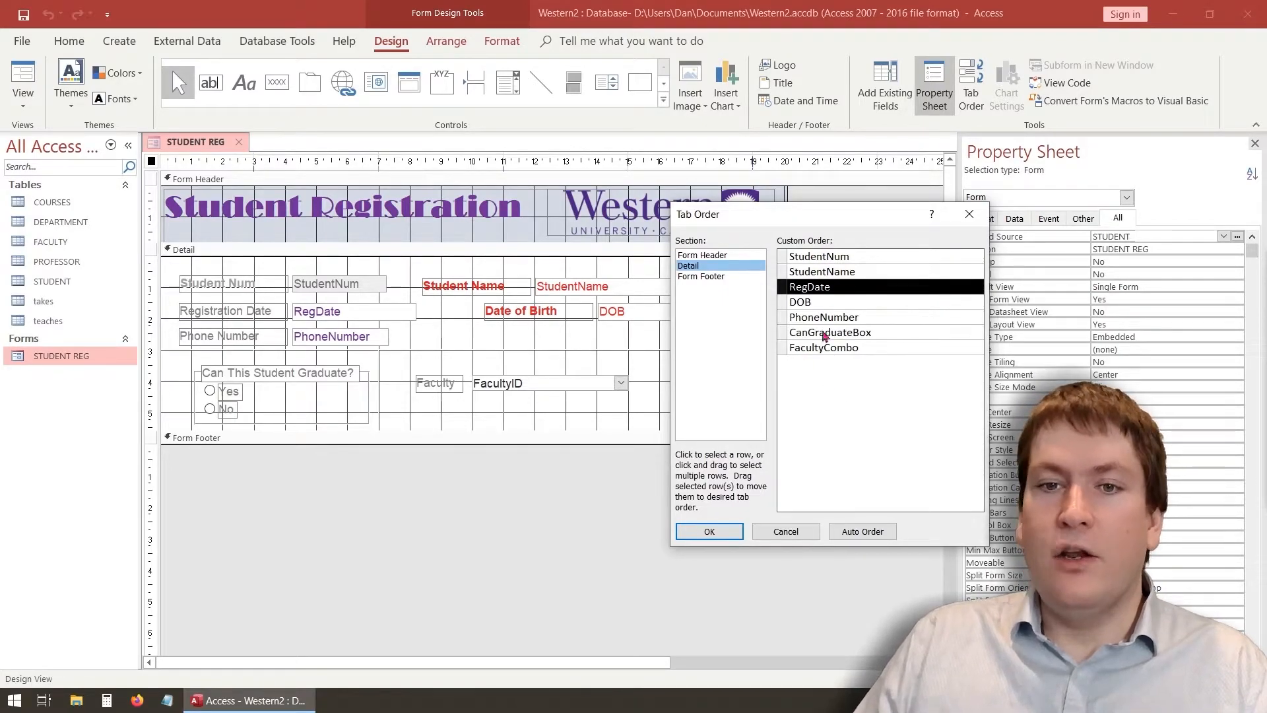
click(724, 534)
click(10, 61)
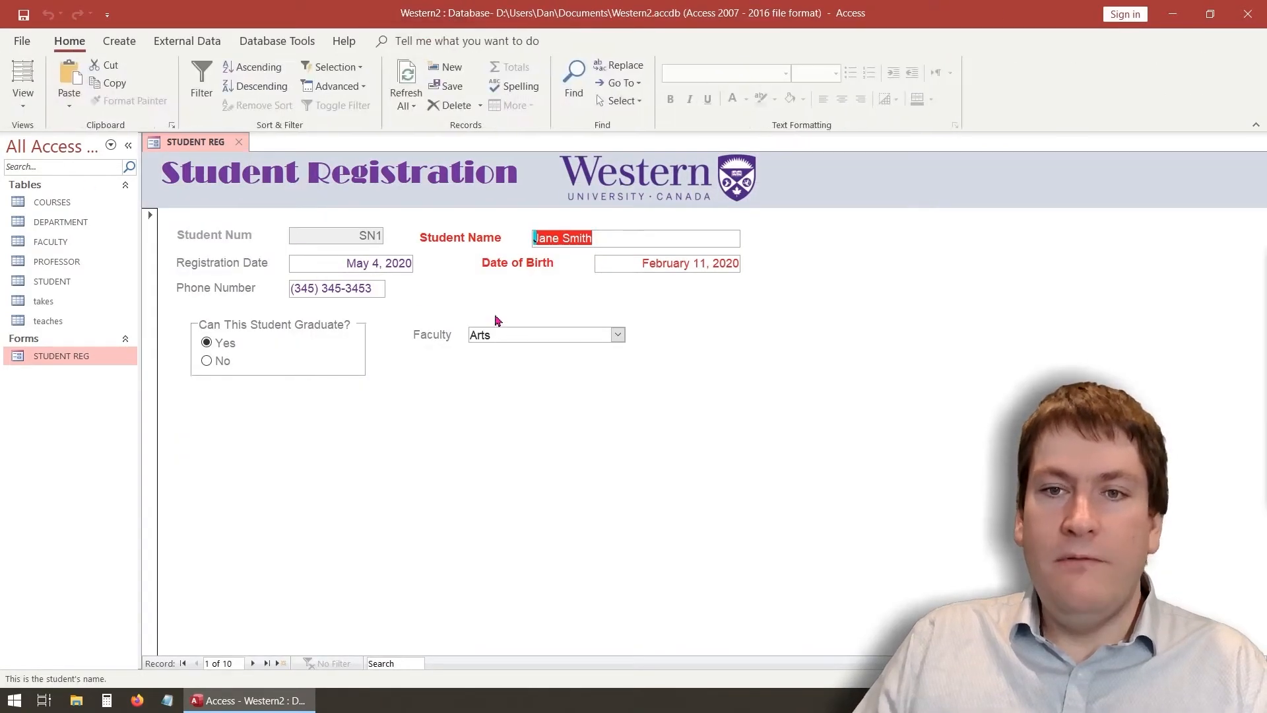
Test the tab order from Student Name through Registration Date, Date of Birth, Phone Number and Faculty
key(Tab)
key(Tab)
key(Tab)
key(Tab)
key(Tab)
key(Tab)
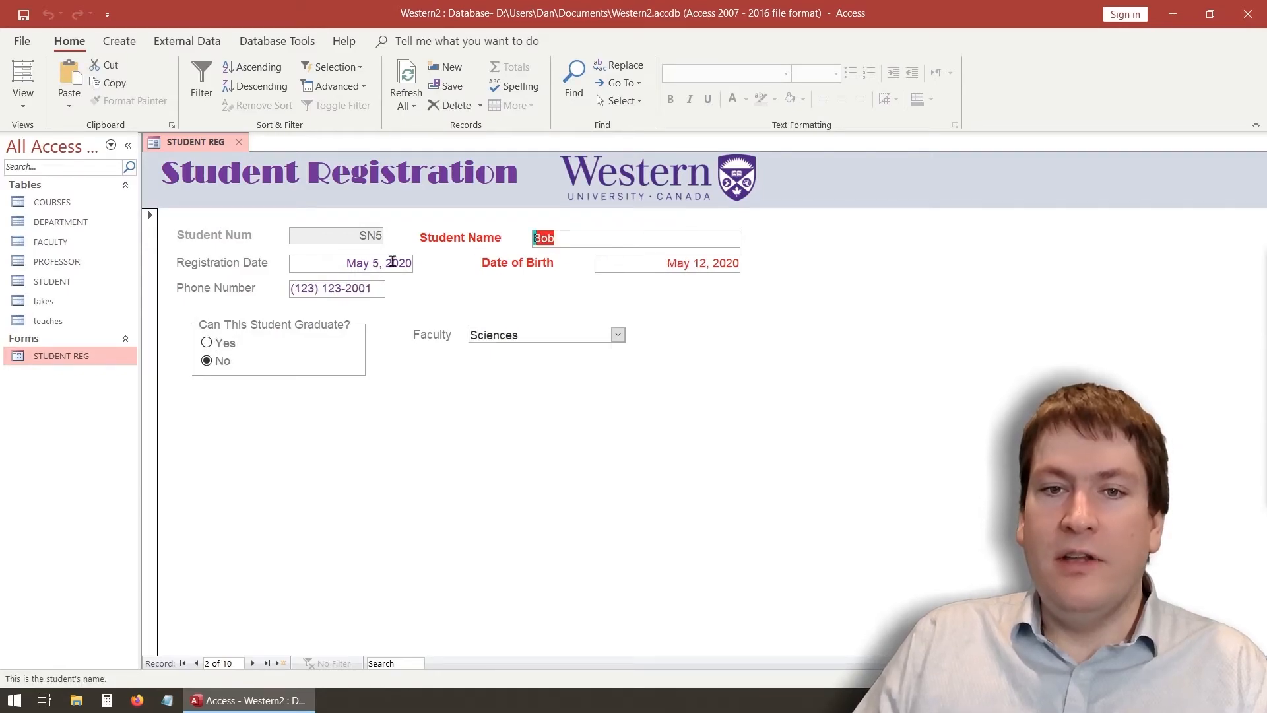
key(Tab)
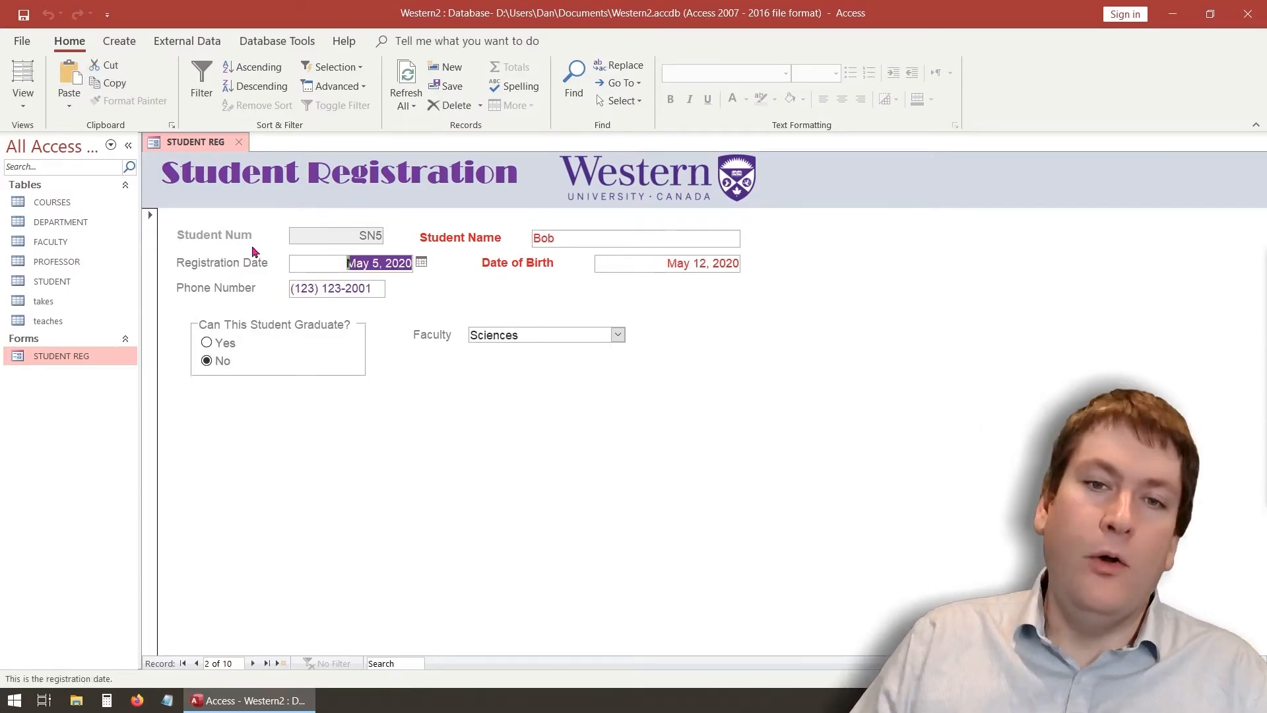
key(Tab)
key(Tab)
key(Tab)
key(Tab)
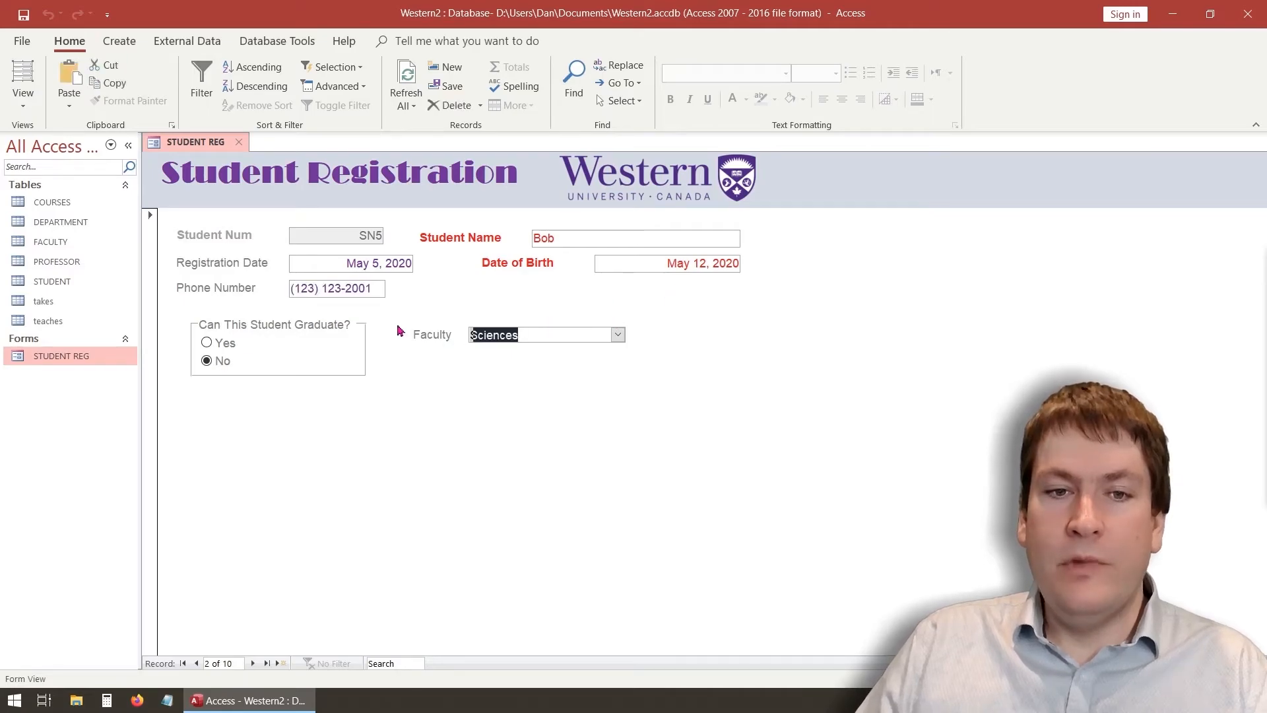
key(Tab)
key(Tab)
key(Tab)
key(Tab)
key(Tab)
key(Tab)
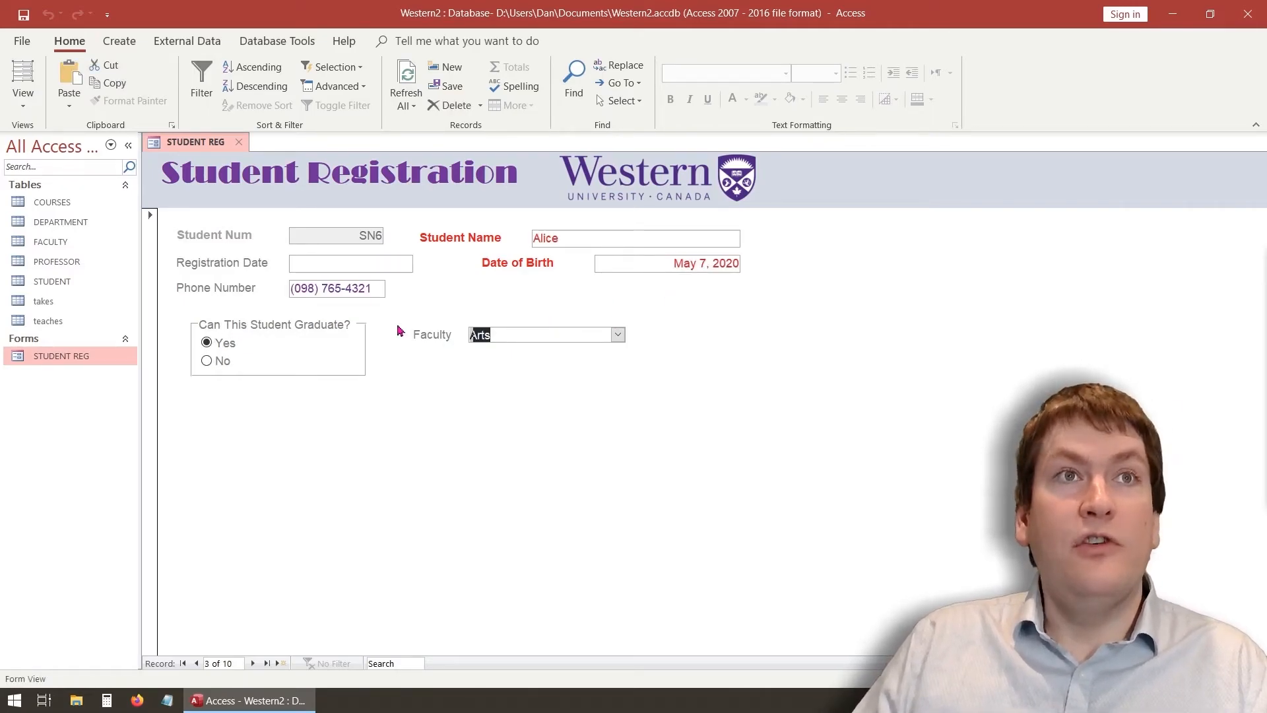
key(Tab)
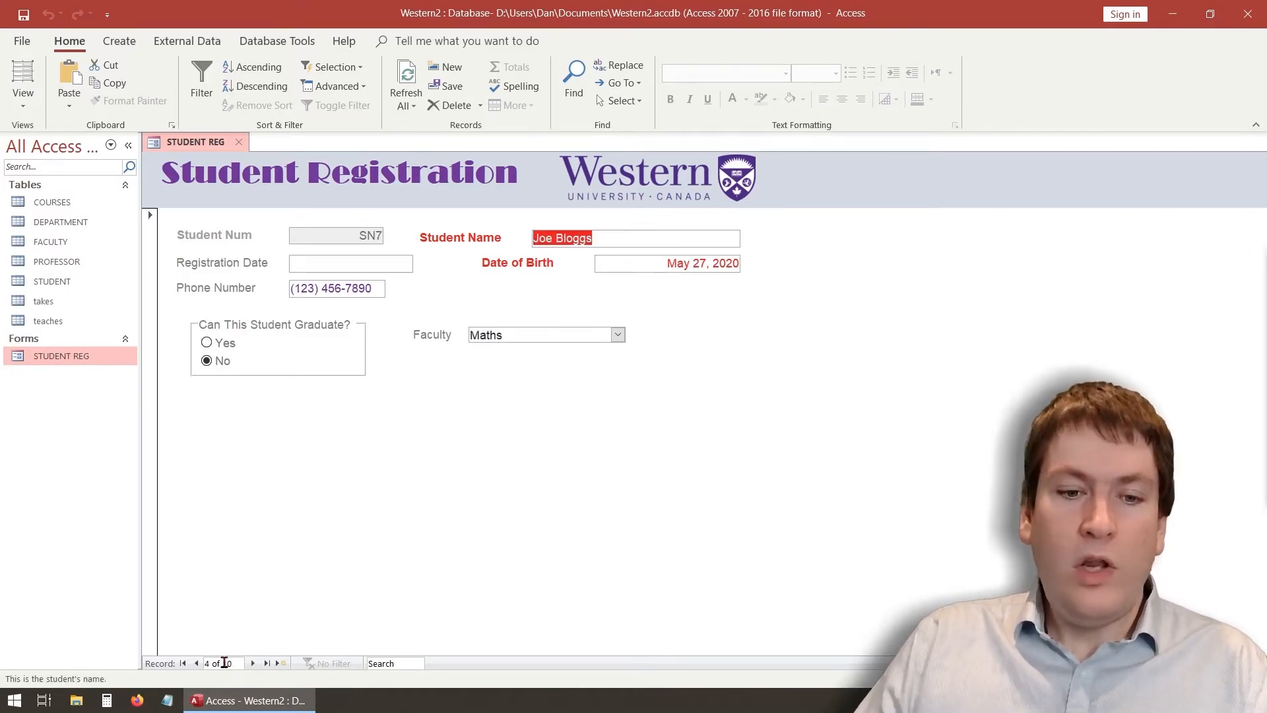
click(183, 663)
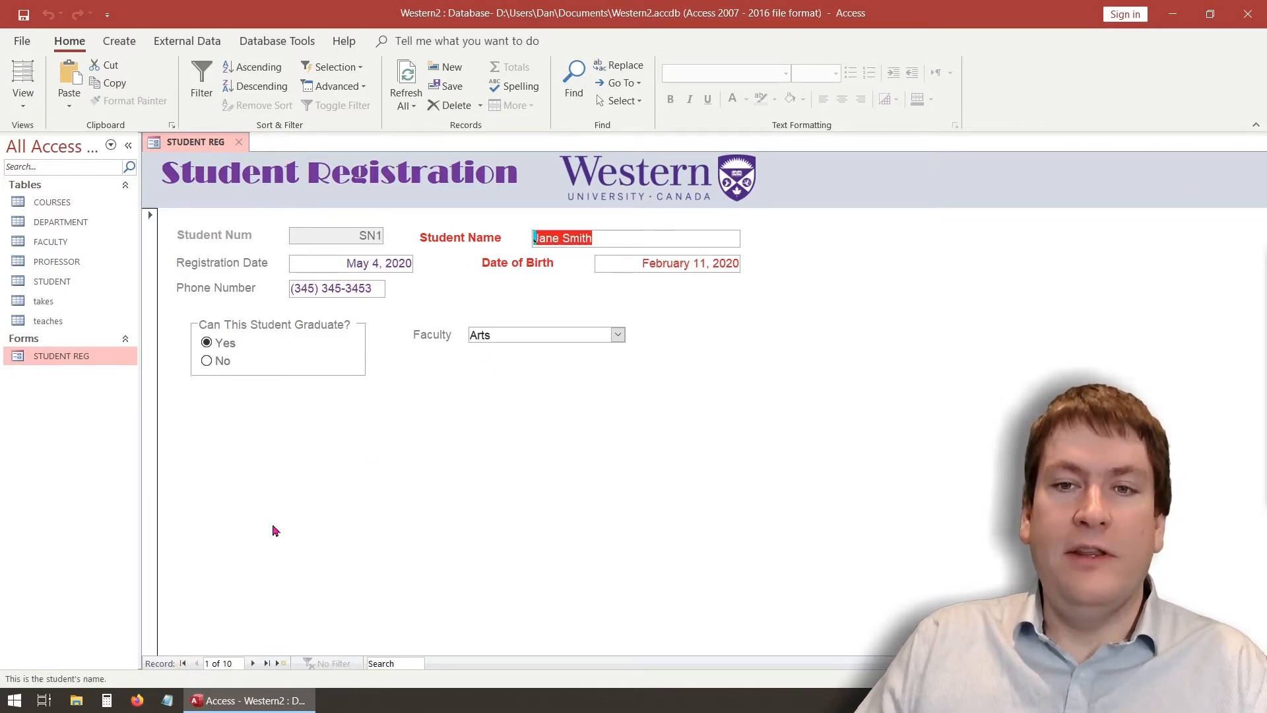
click(384, 262)
click(689, 263)
click(591, 238)
key(Tab)
key(Tab)
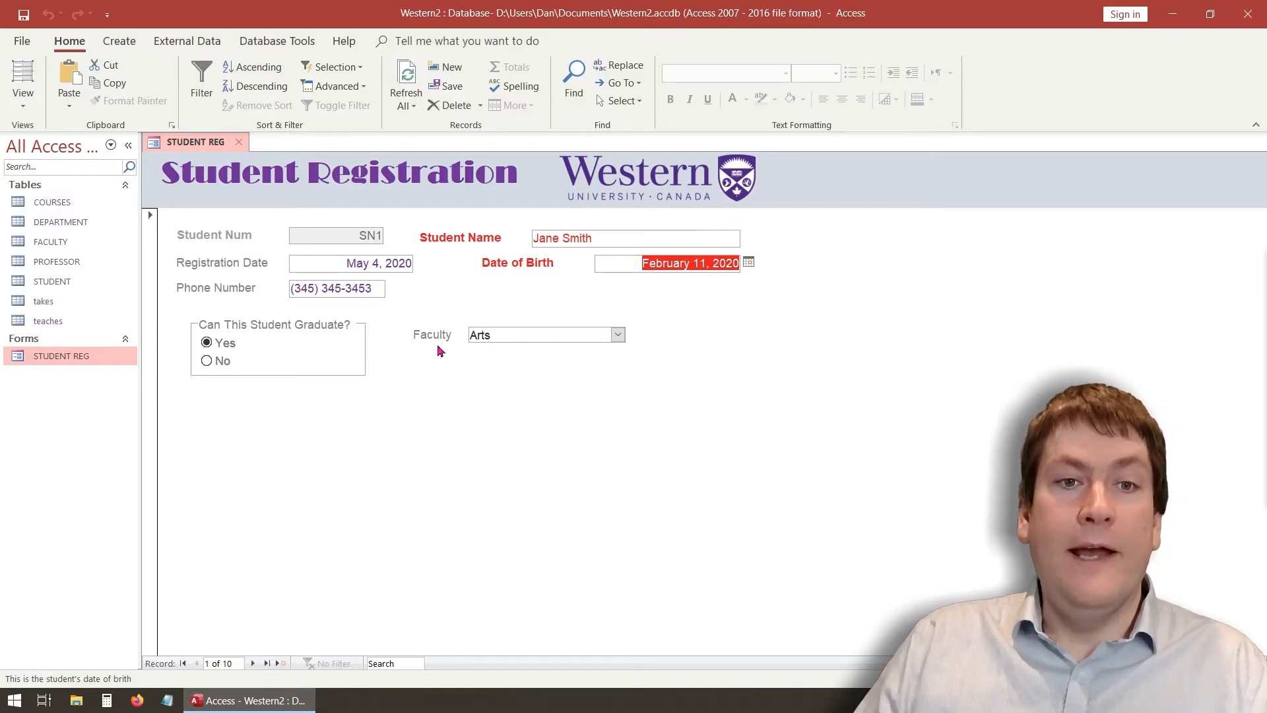
Reopen the form in Form View, step forward through records, then return to record 1 of 10
click(23, 96)
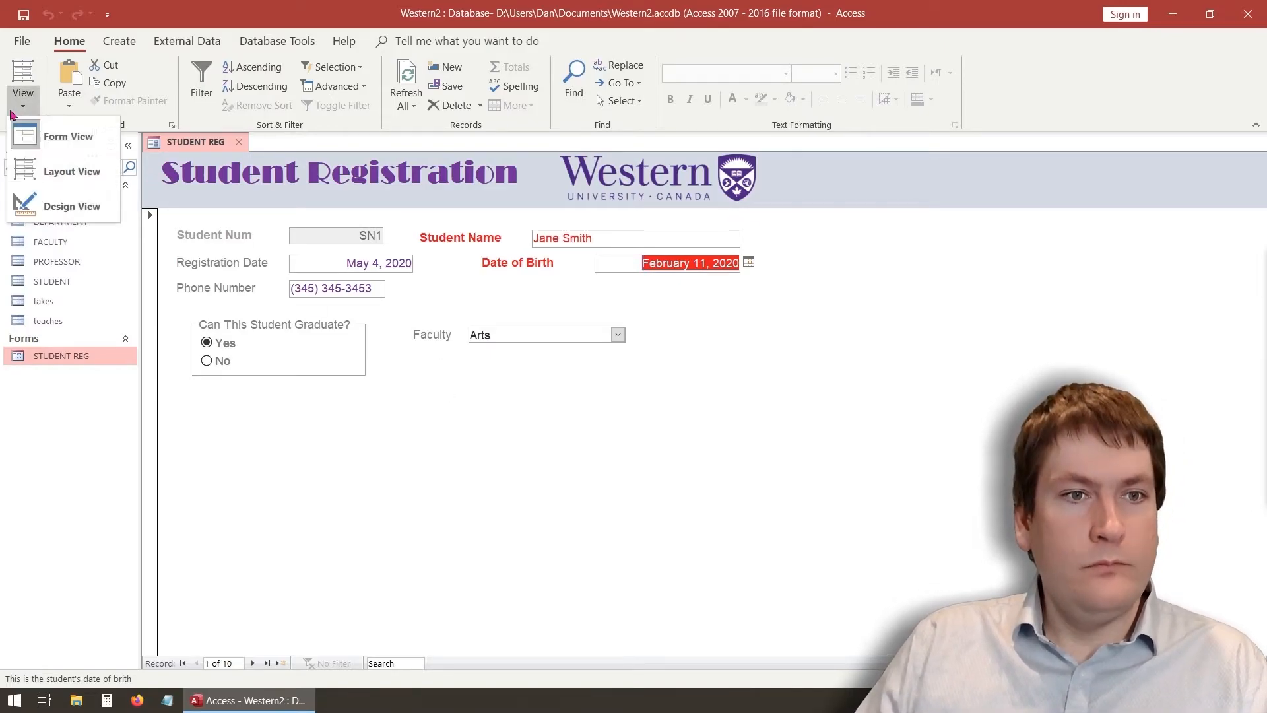
click(66, 210)
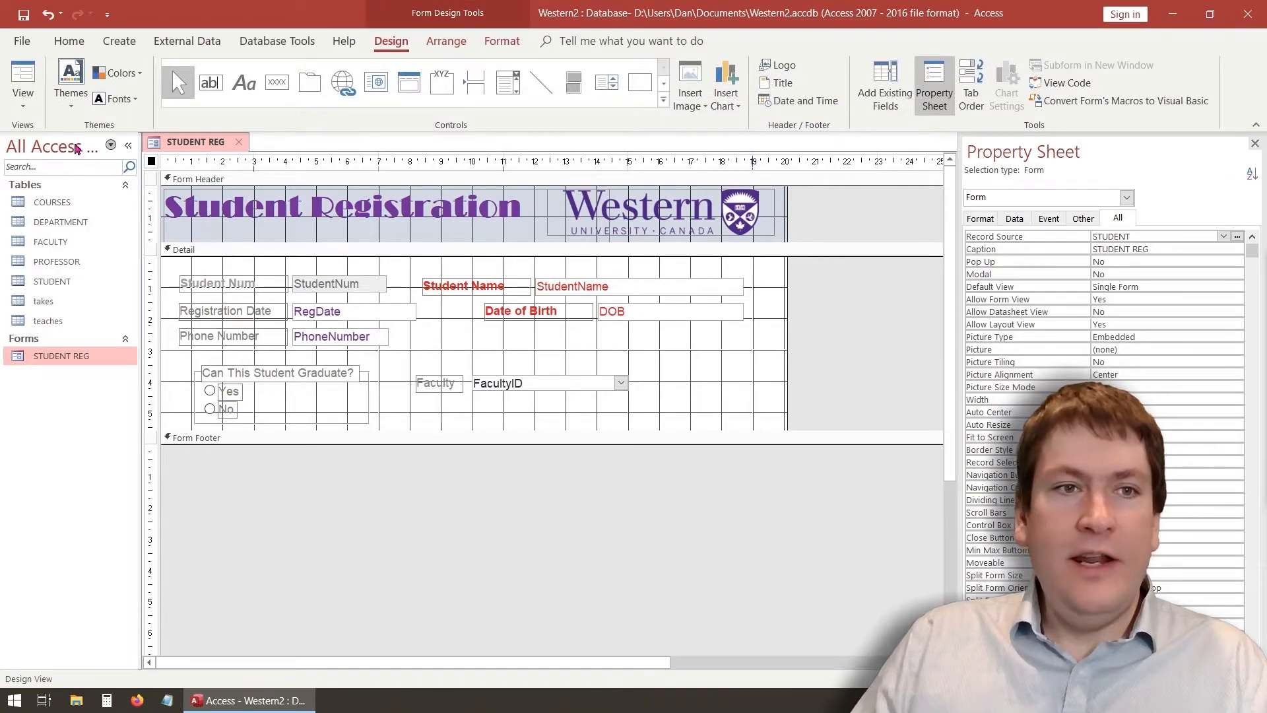
click(17, 76)
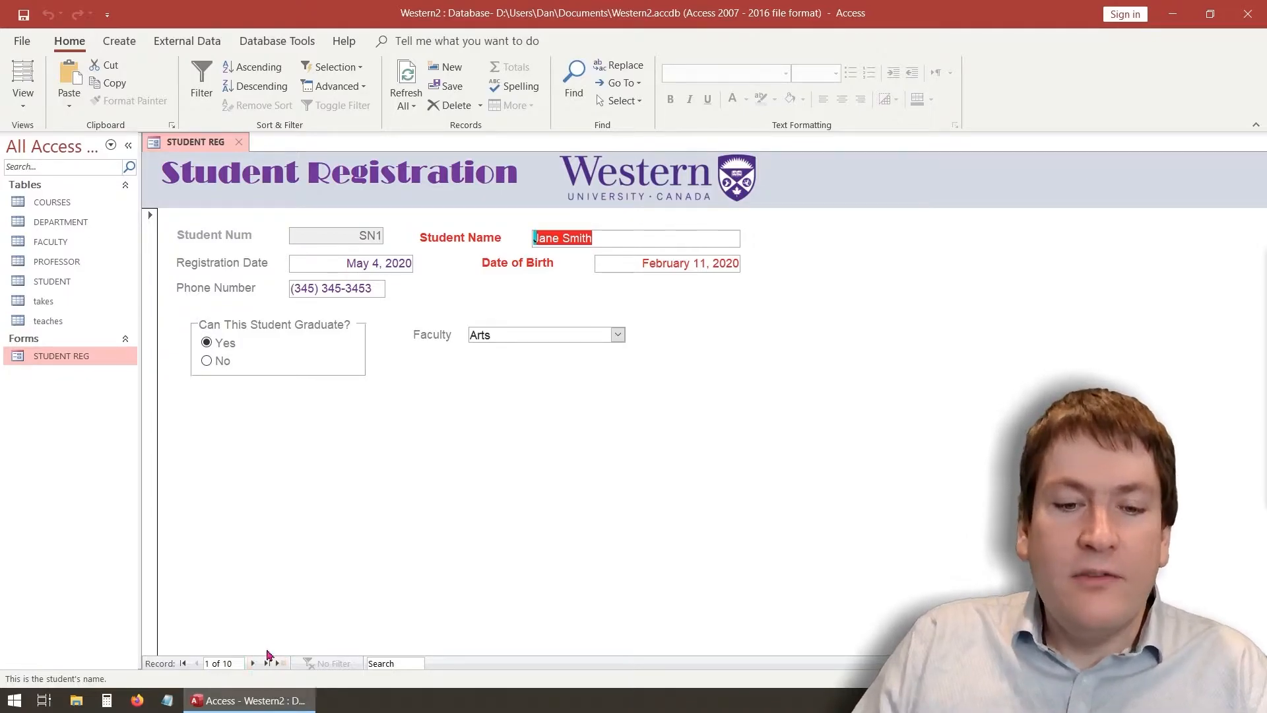
double_click(252, 664)
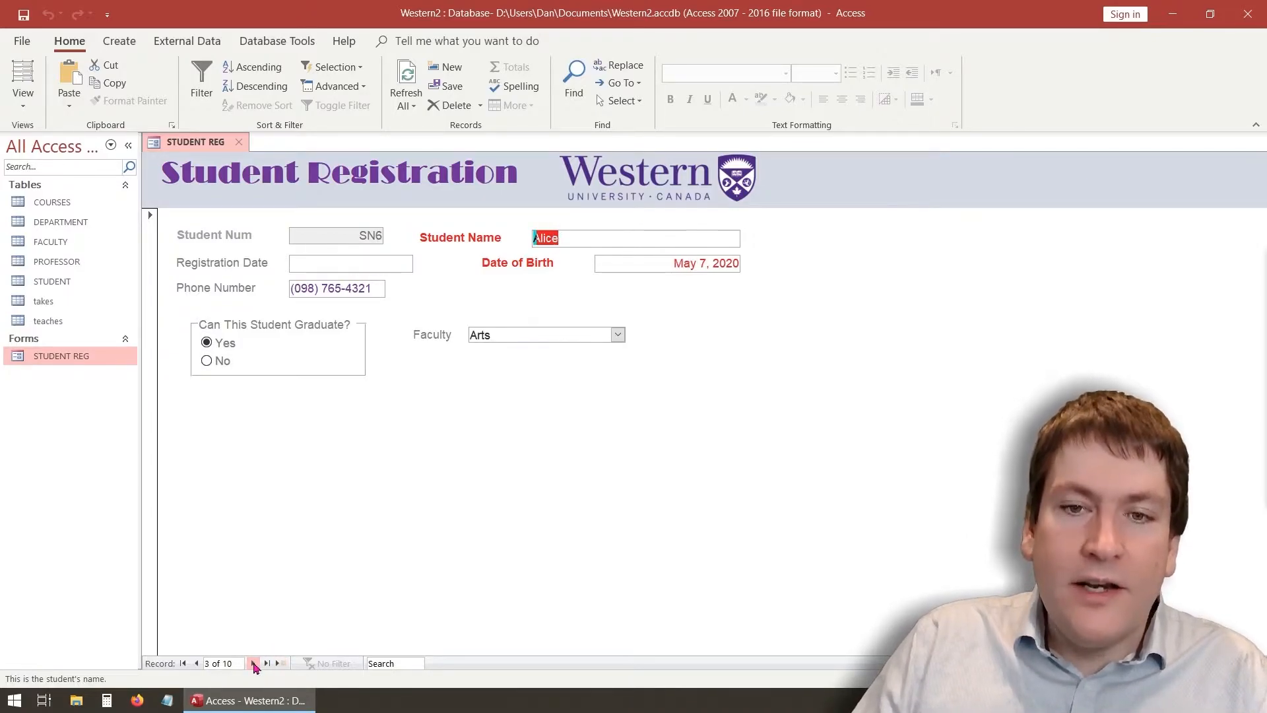
double_click(197, 664)
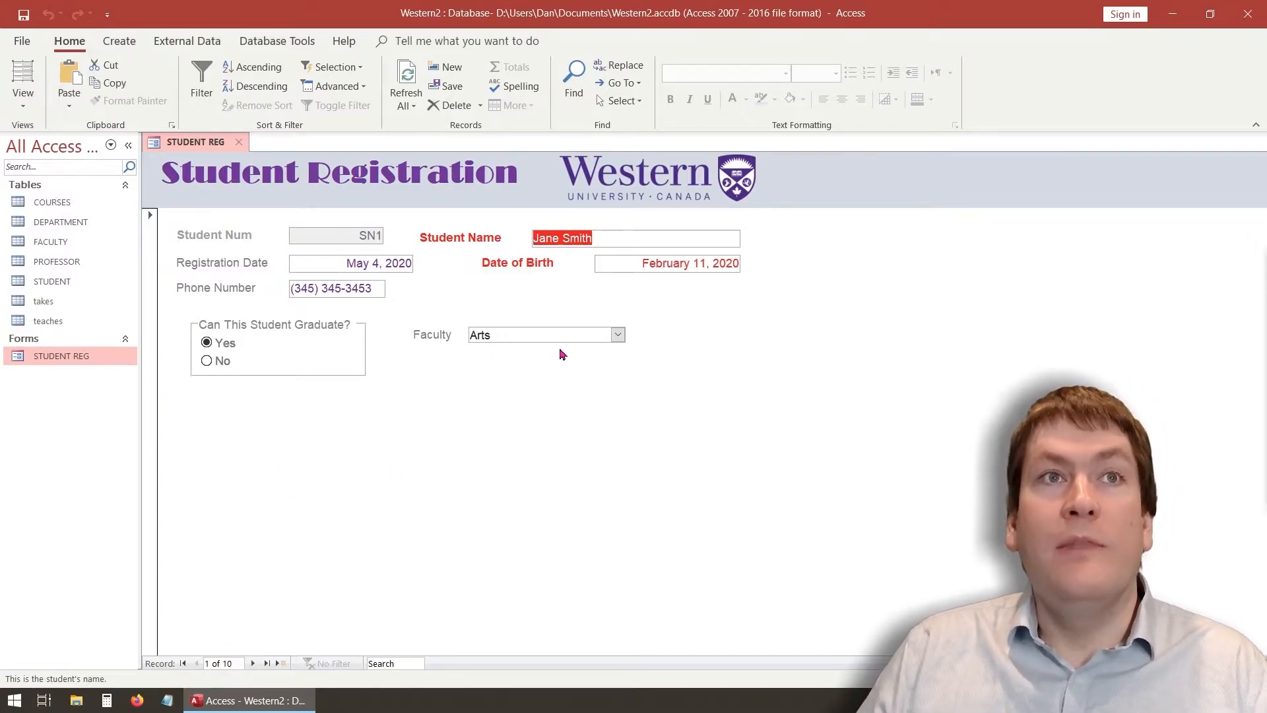
click(23, 99)
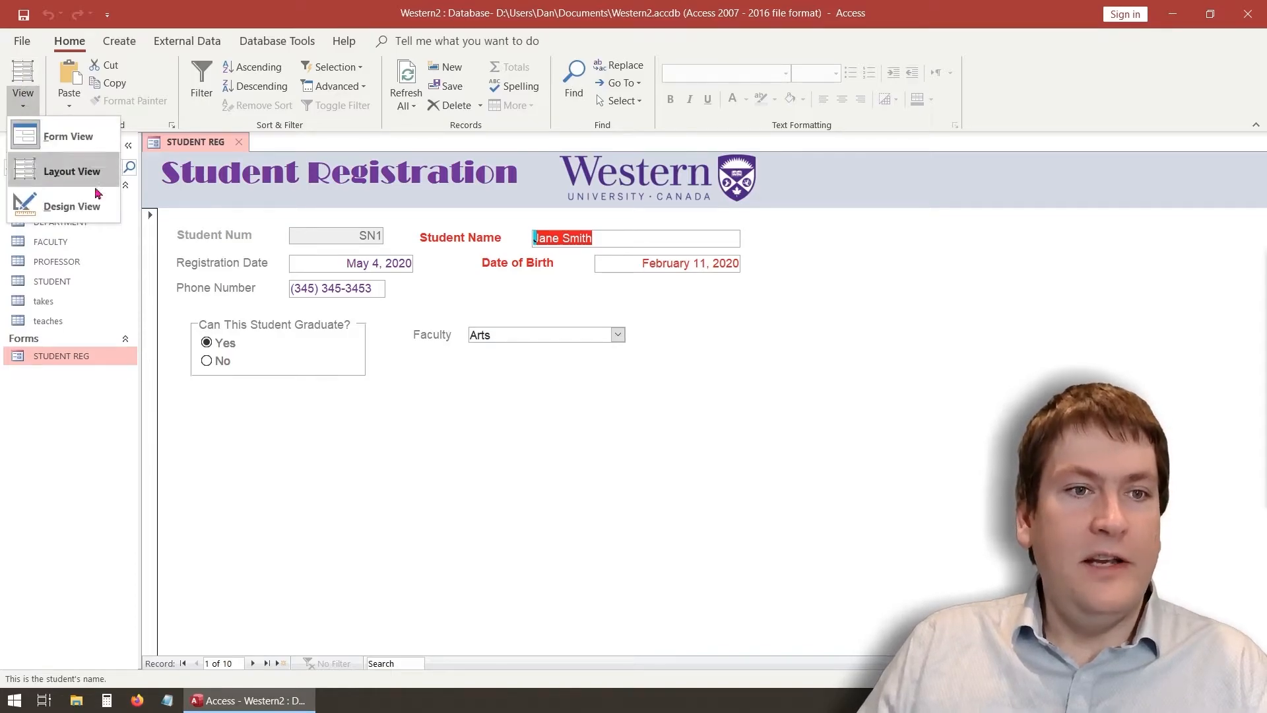
In Design View, make the Detail section taller and draw a button below the graduation question
click(73, 204)
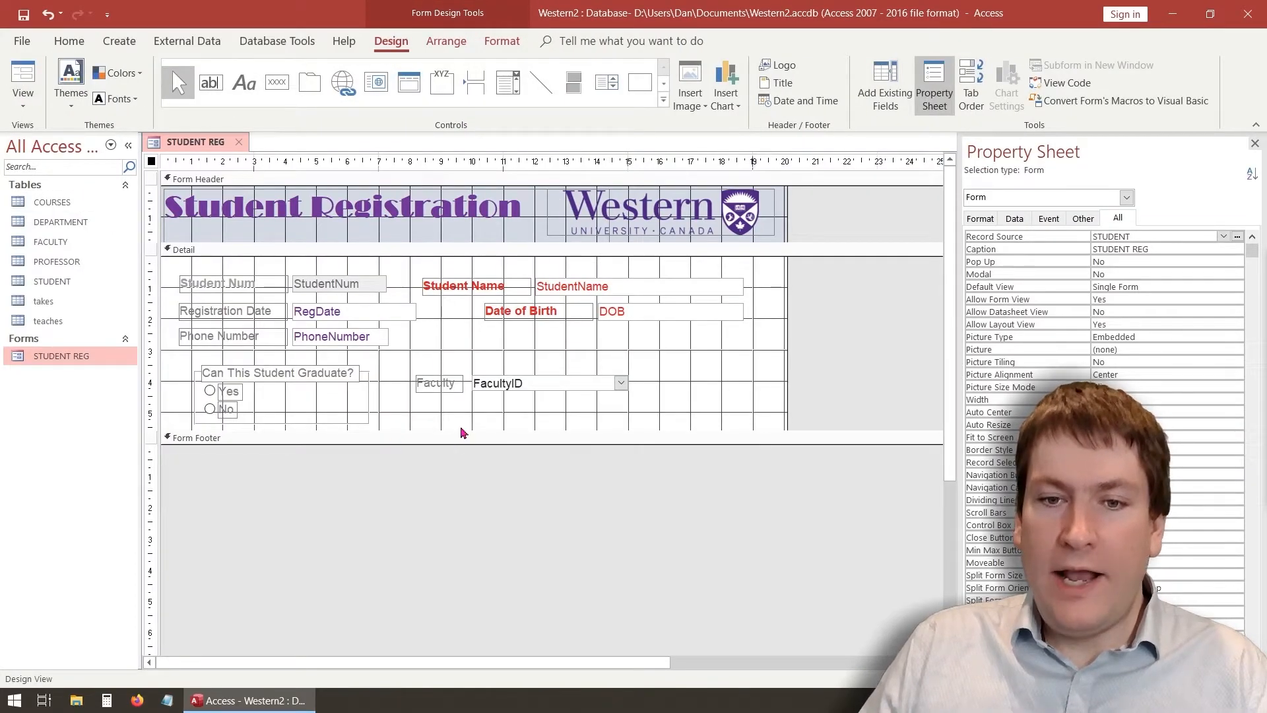
drag(461, 428, 450, 507)
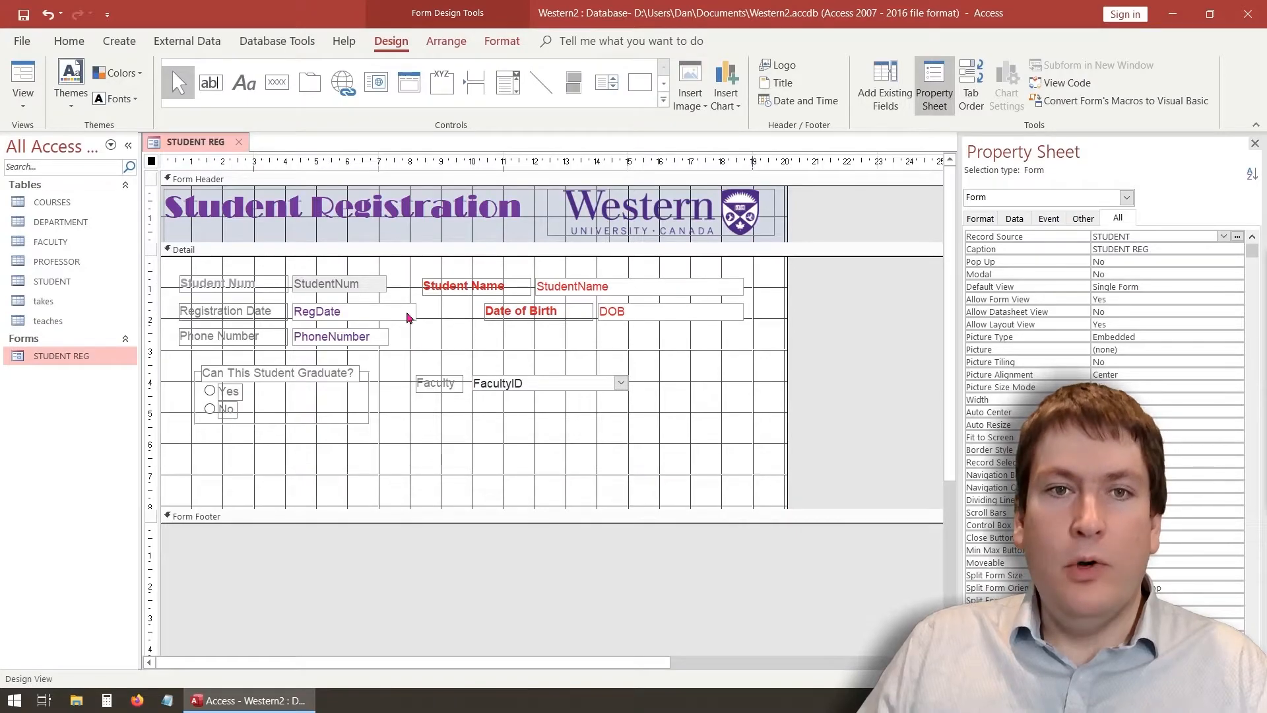
click(279, 86)
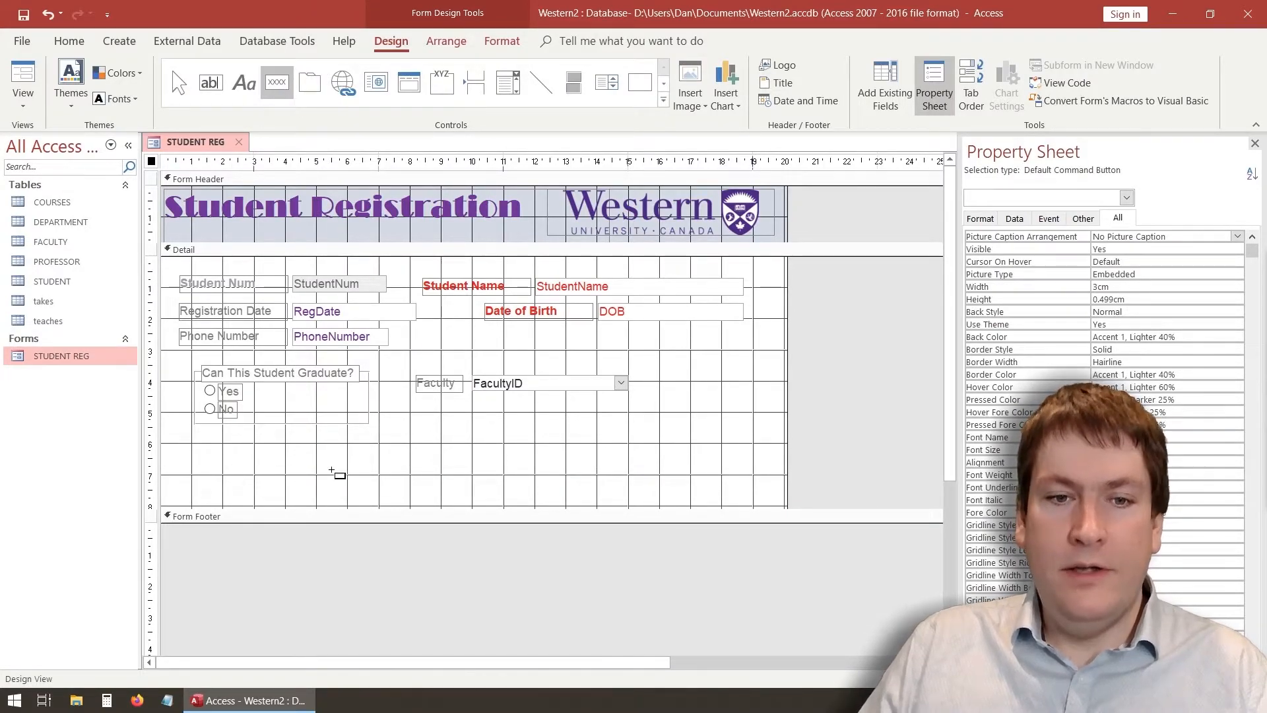
drag(190, 455, 251, 489)
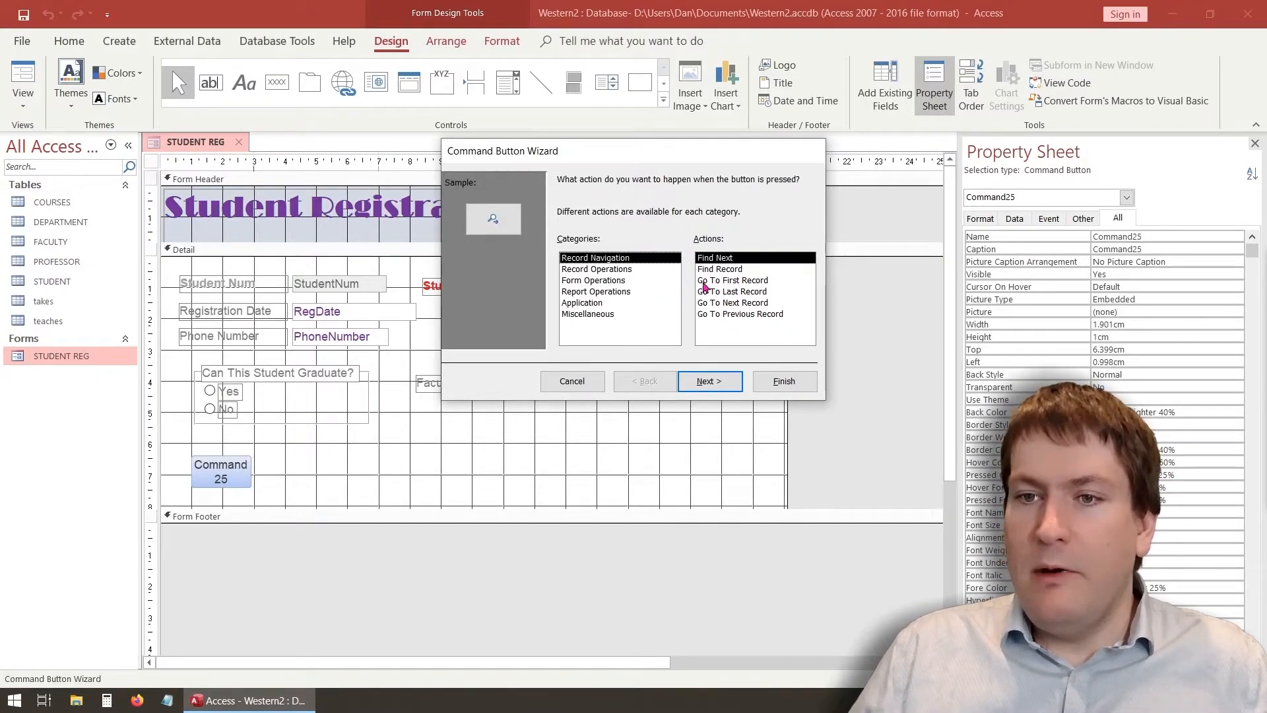
Set the button to Go To Previous Record with its arrow picture, named NextButton
click(713, 305)
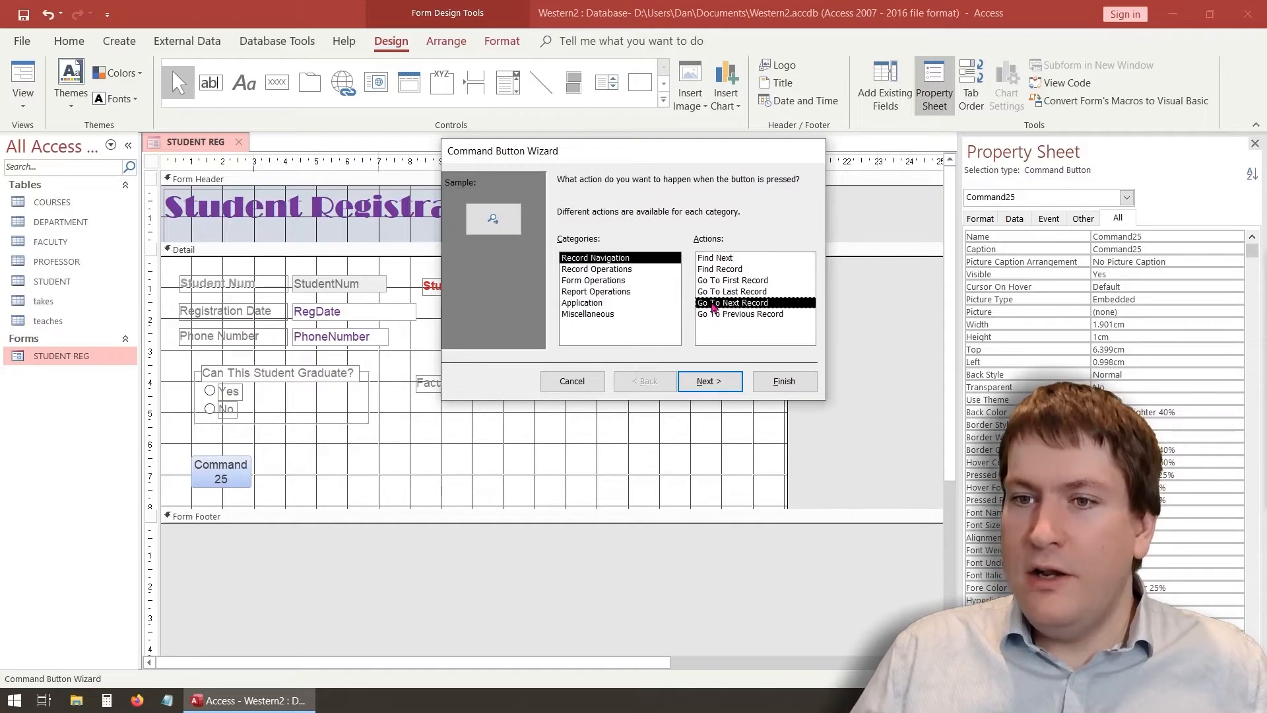
click(724, 316)
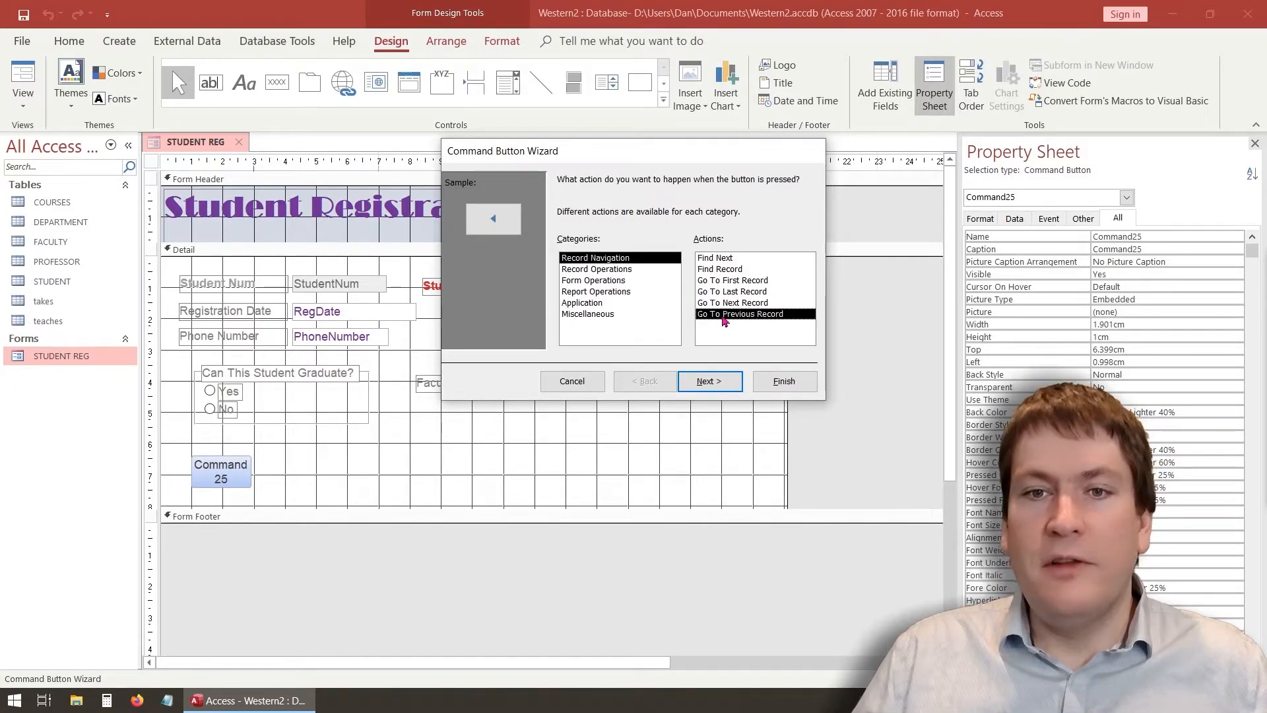
click(700, 383)
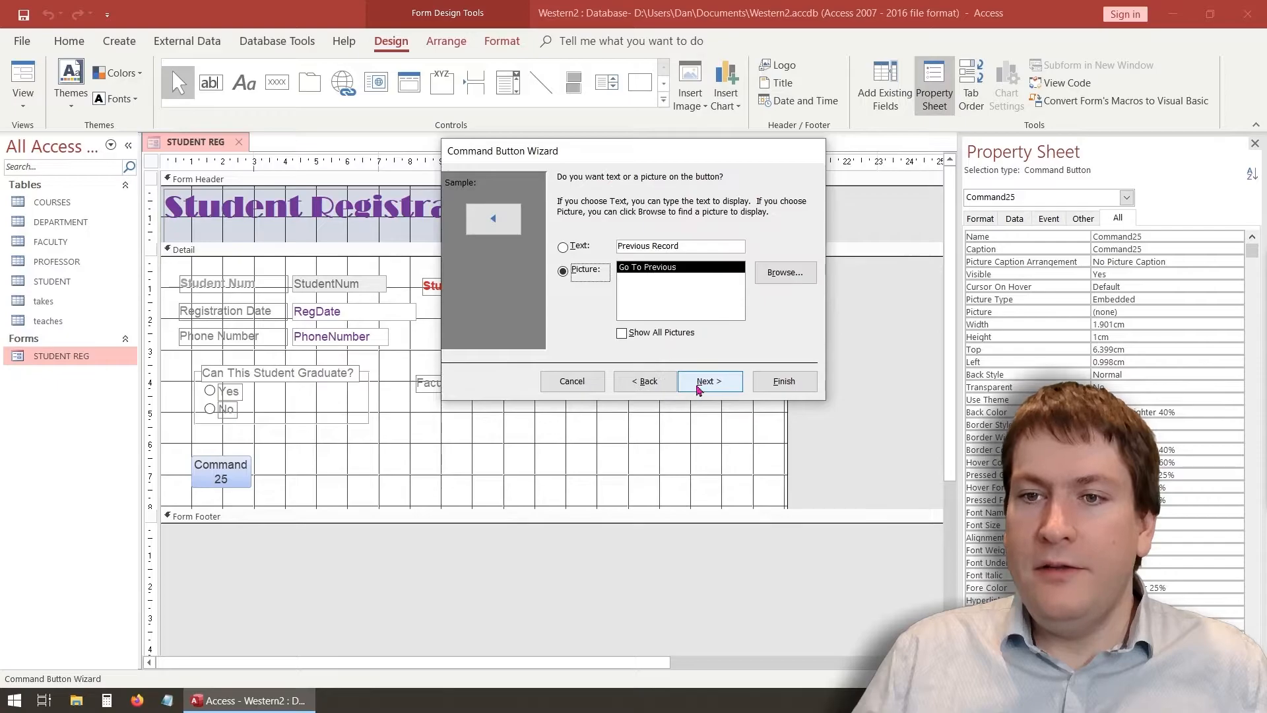
click(580, 249)
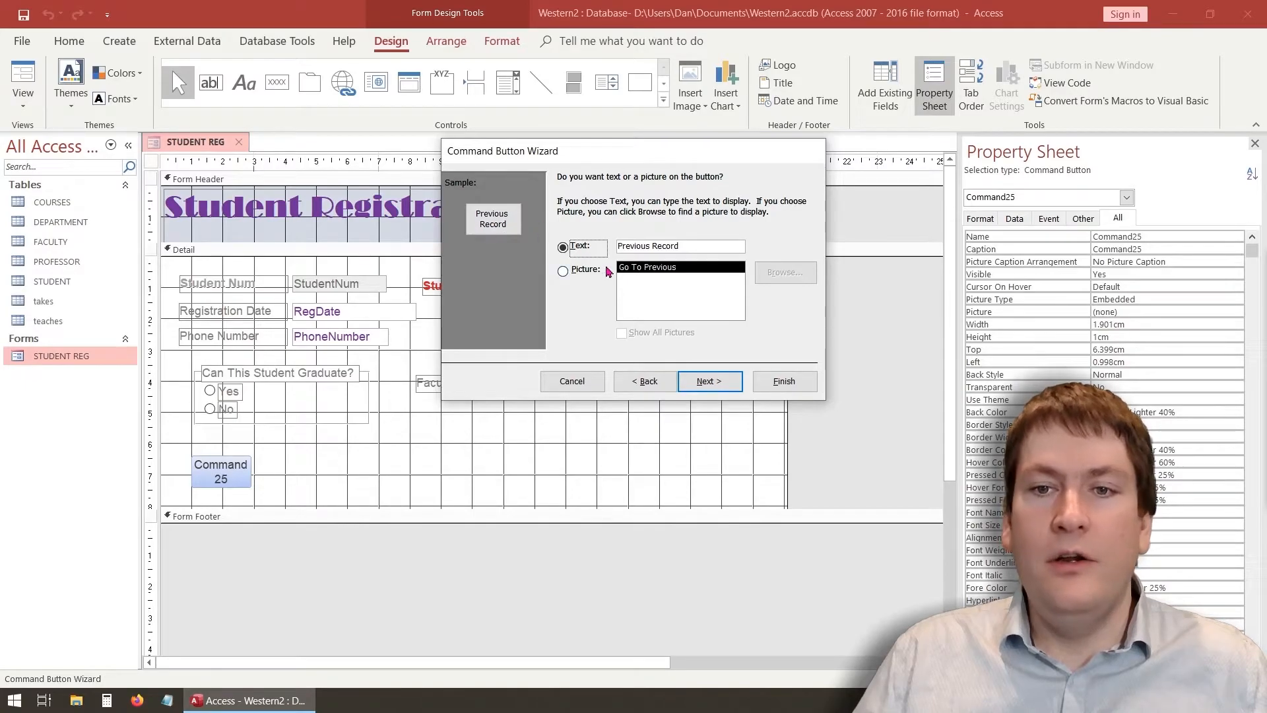
click(586, 270)
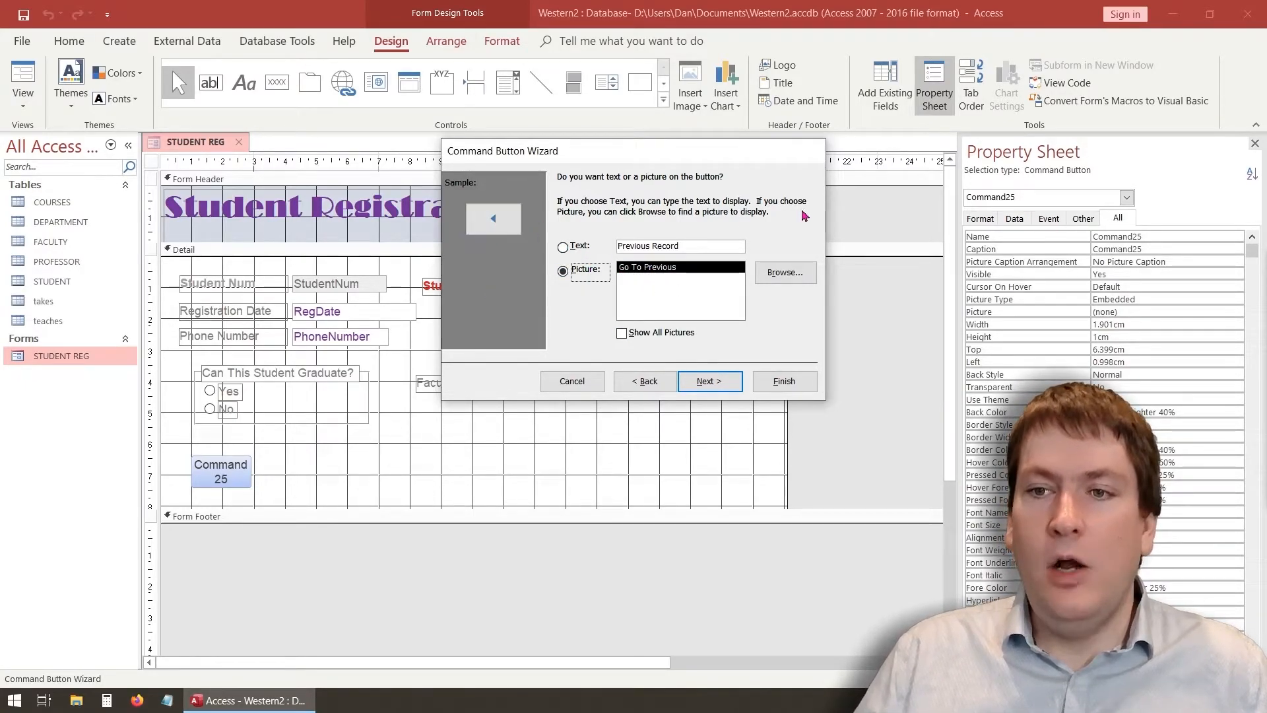
click(785, 272)
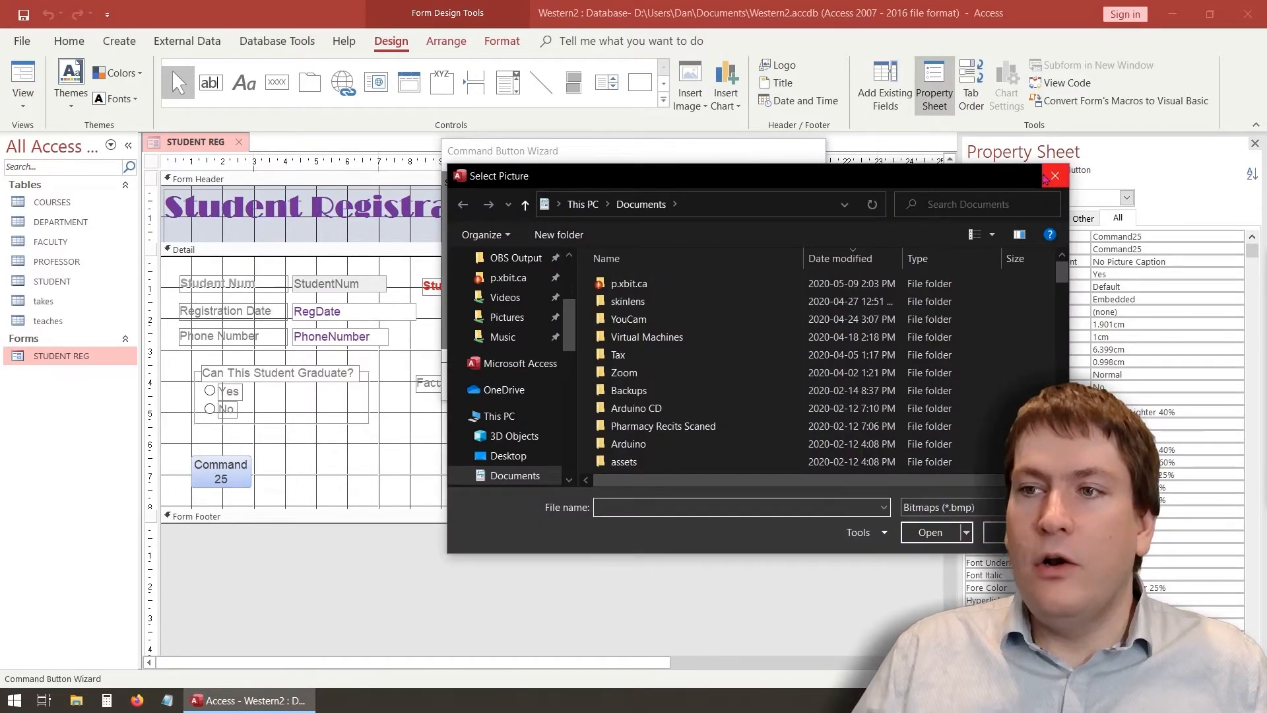
click(1054, 176)
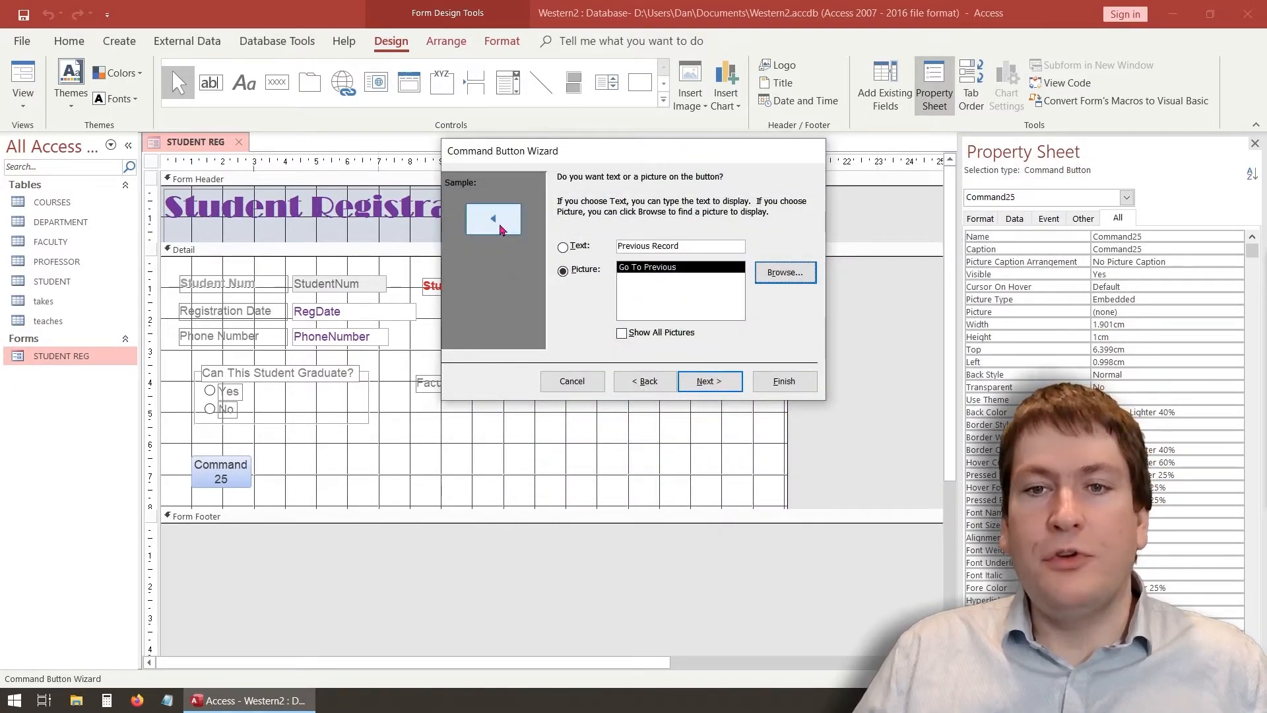
click(722, 384)
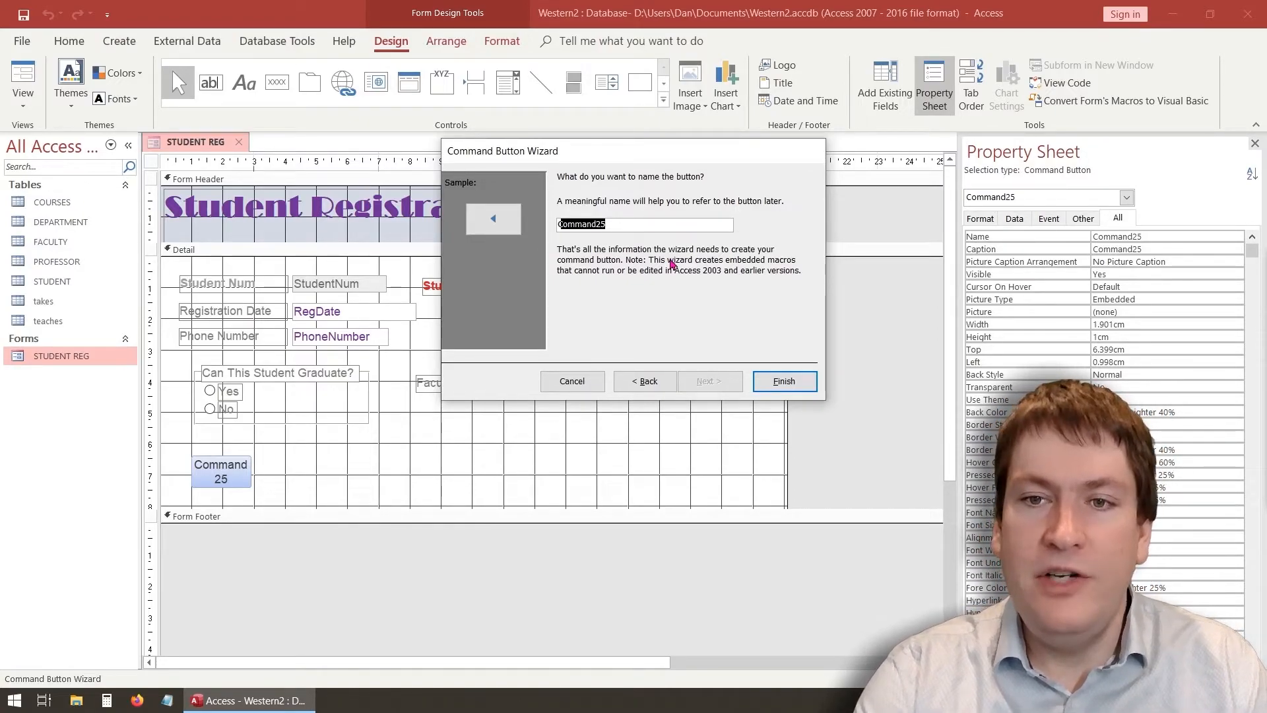
text(Next)
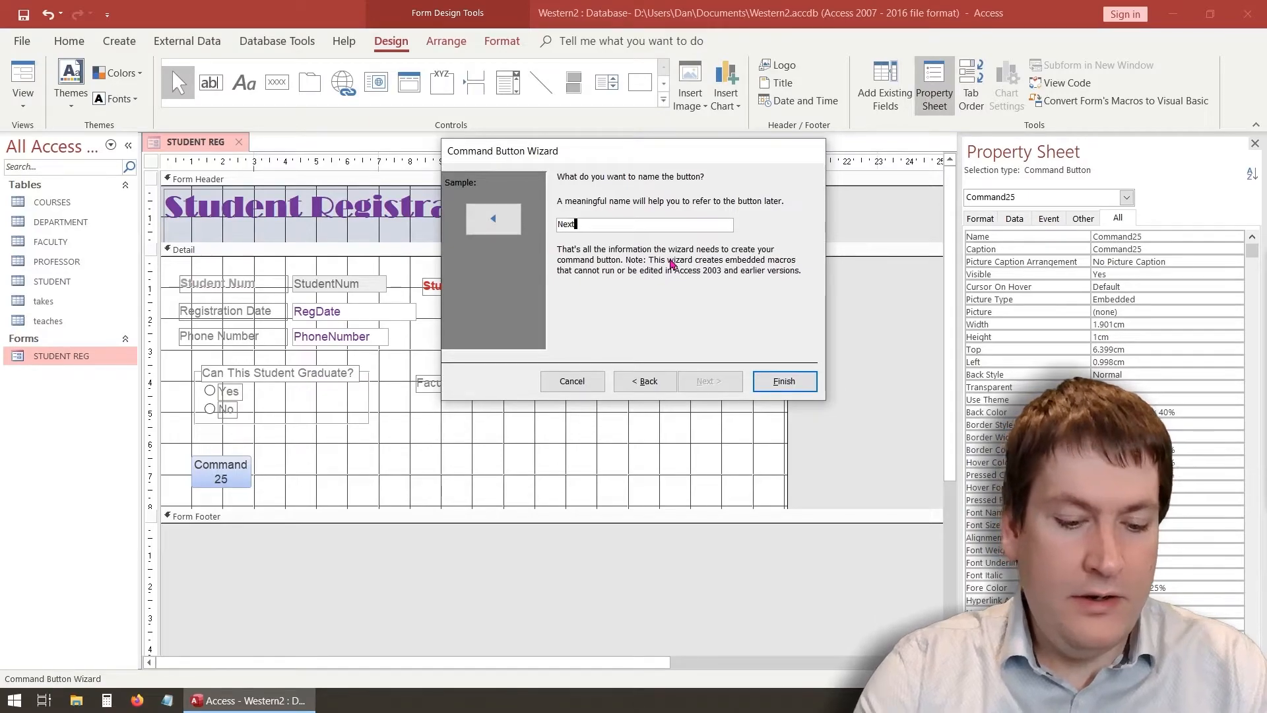
text(Button)
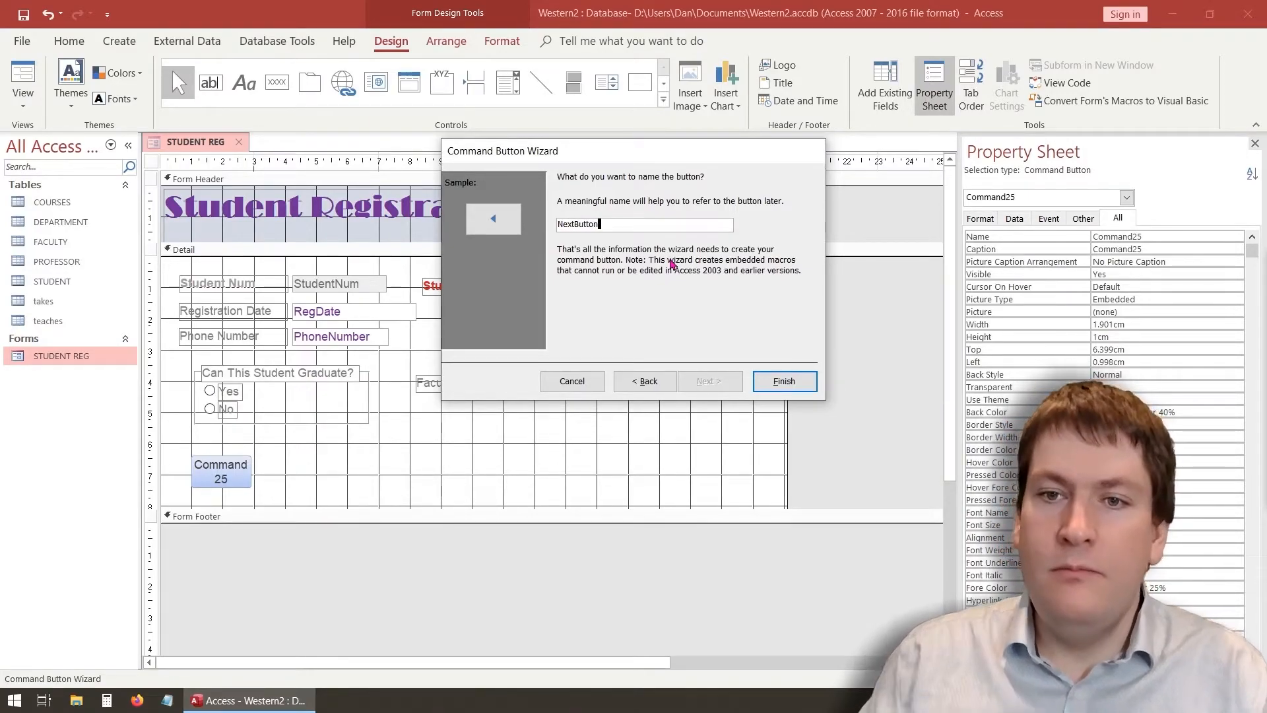
click(784, 381)
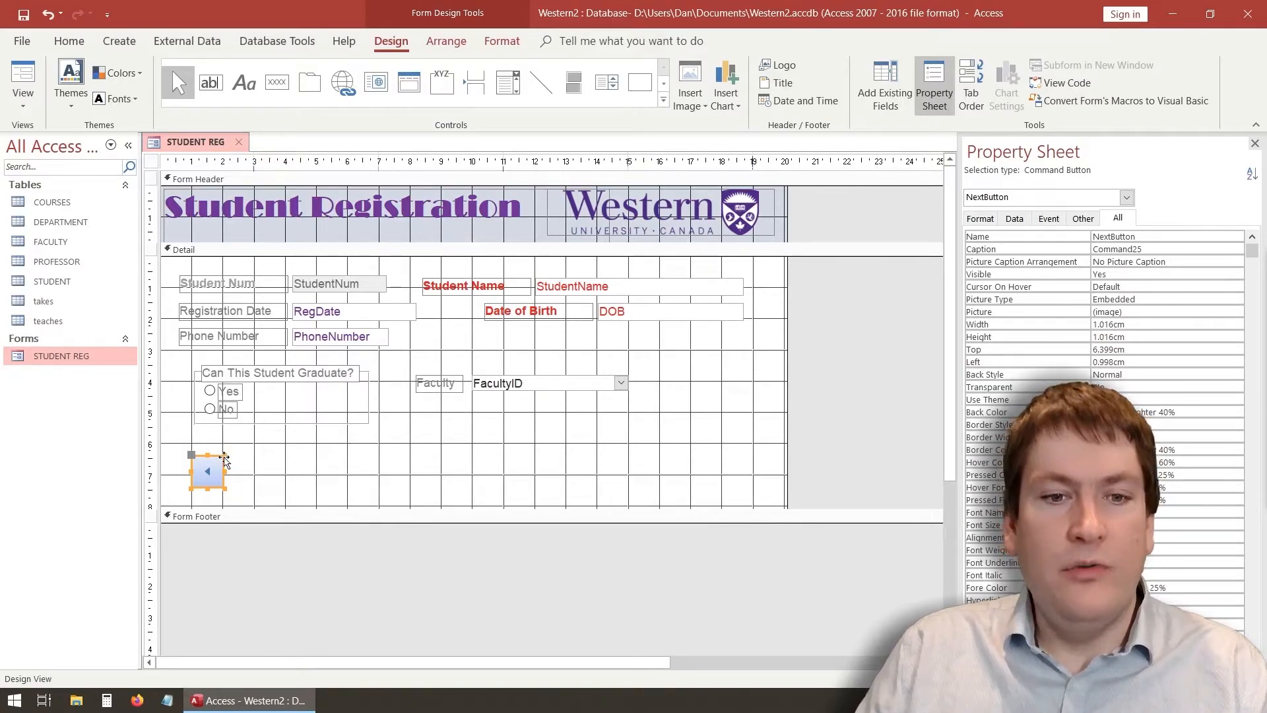
Enlarge the left-arrow button and draw a second button at the right of the Detail section
drag(225, 455, 257, 445)
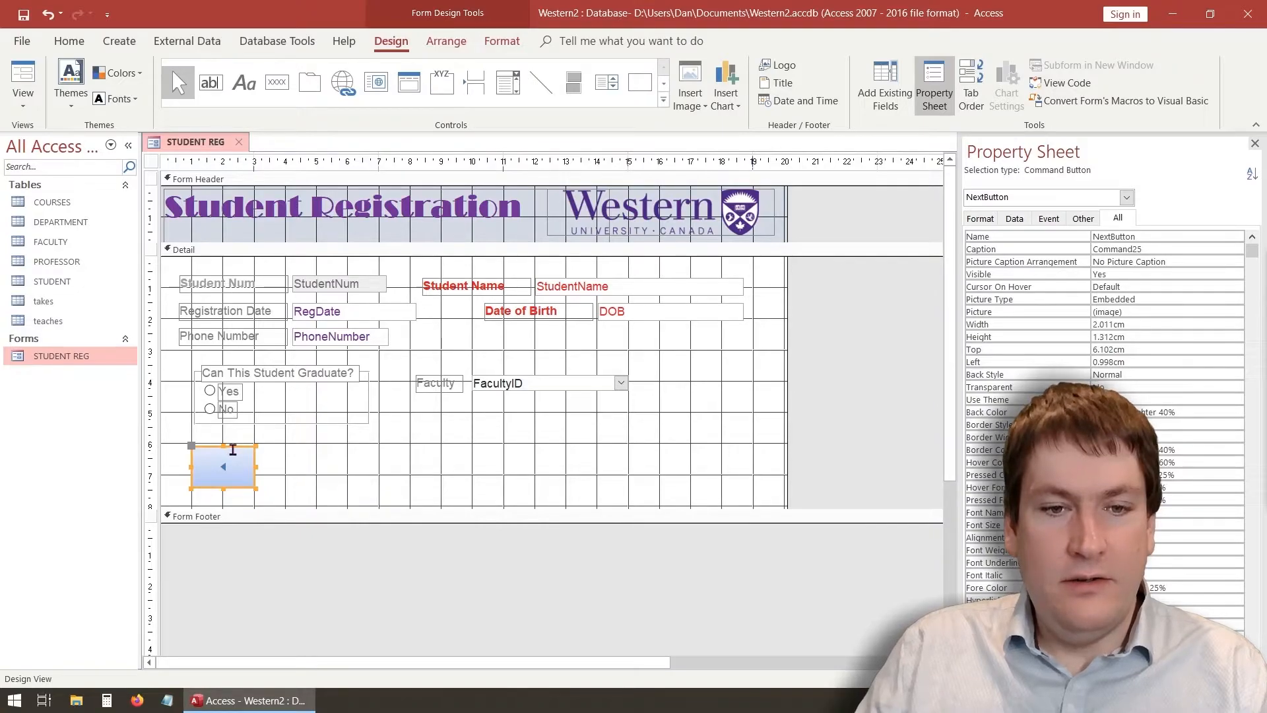
click(276, 81)
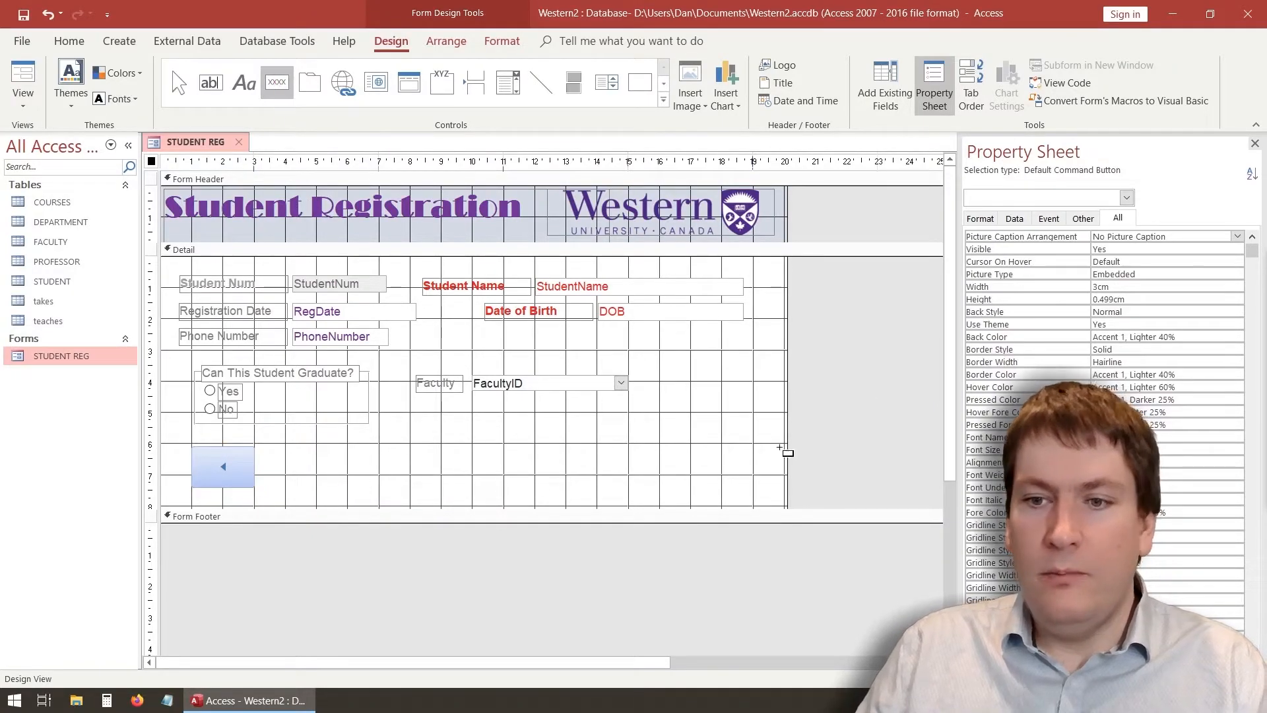
drag(673, 445, 750, 490)
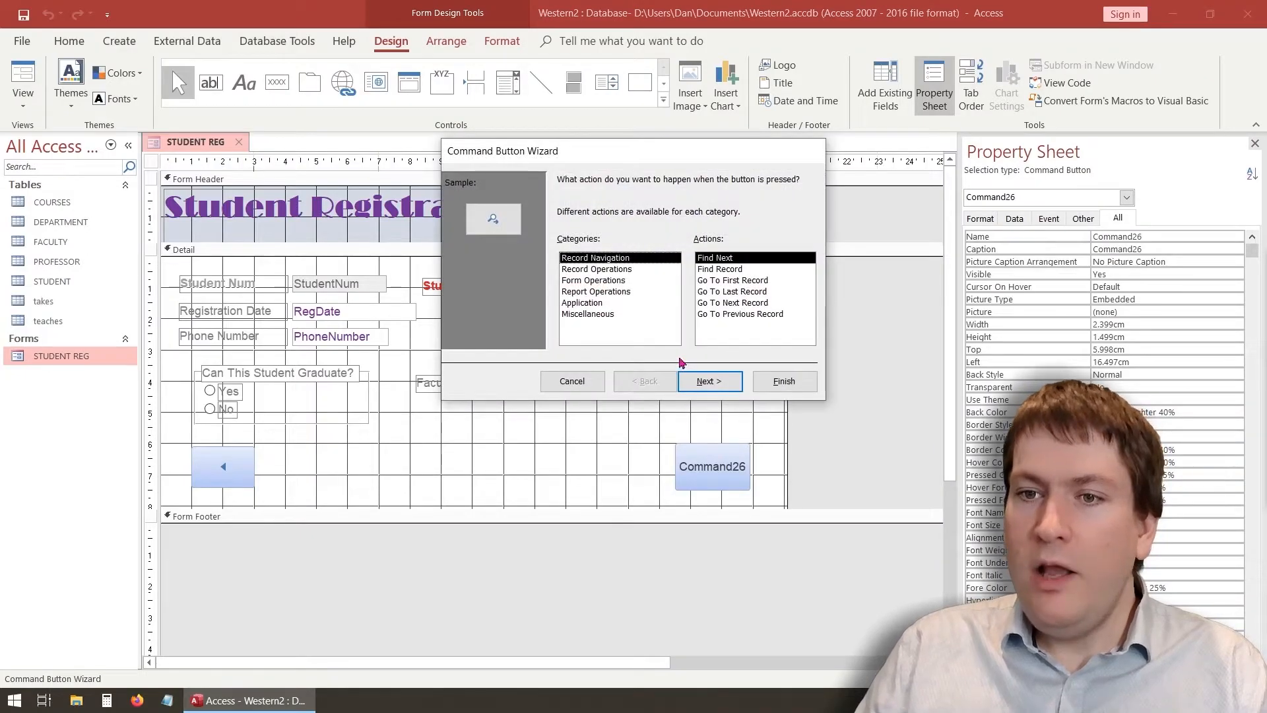
Make the new button Go To Next Record with the Go To Next picture, named NextButton2
click(721, 303)
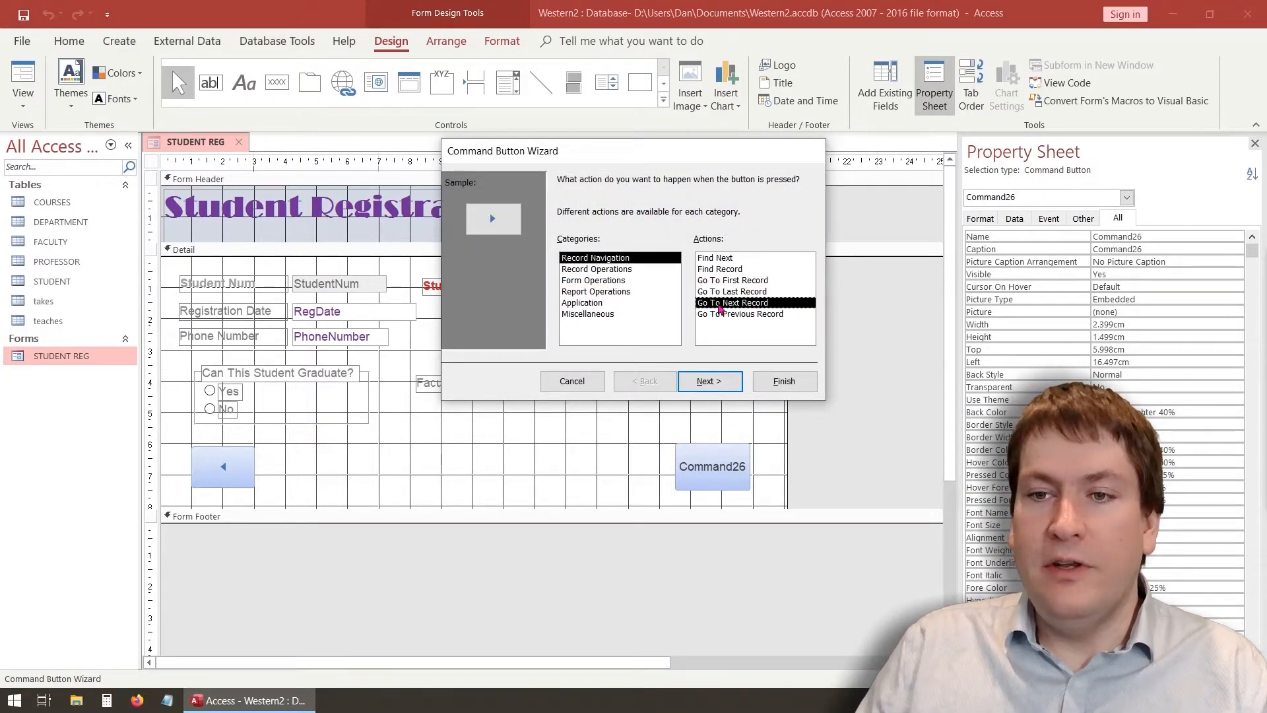
click(703, 381)
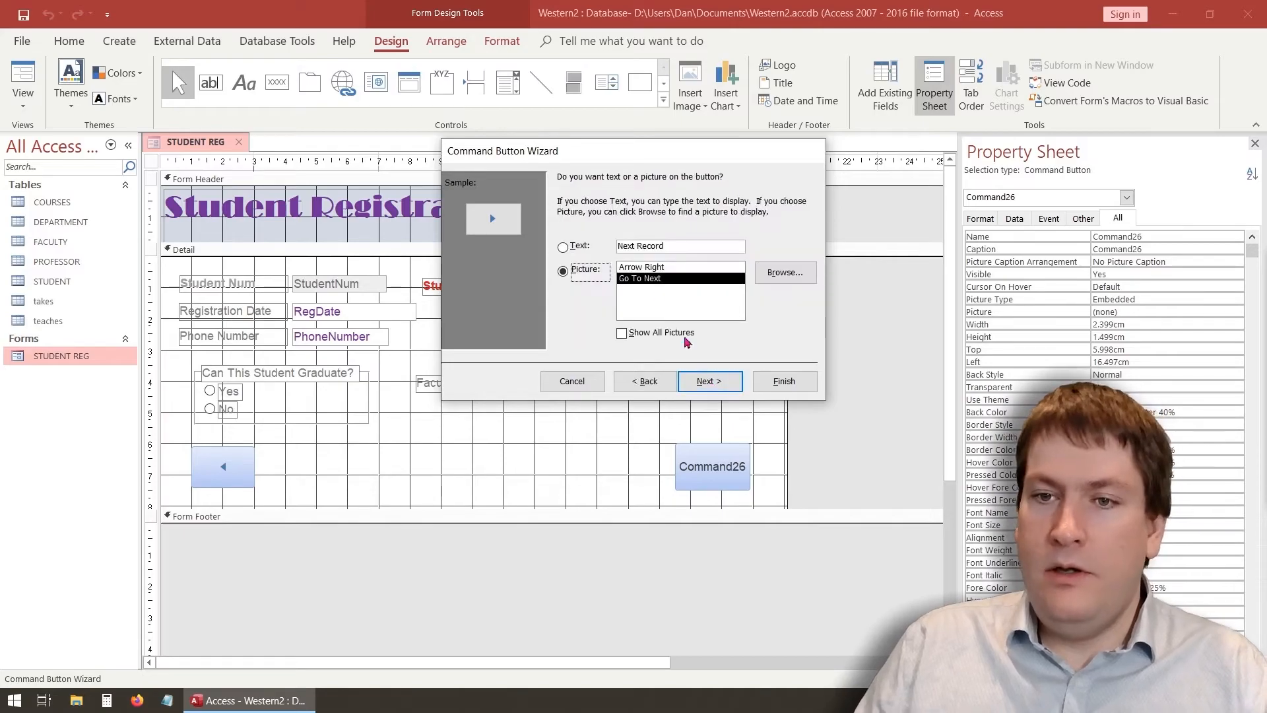
click(656, 270)
click(658, 277)
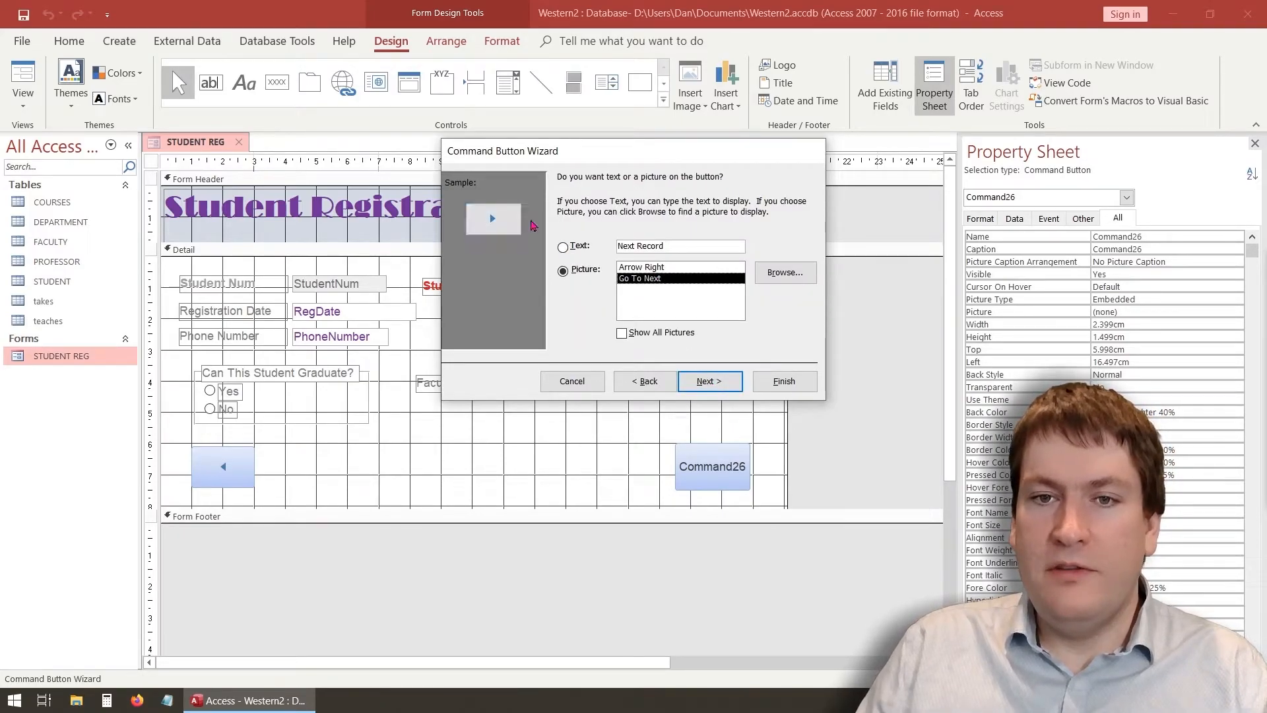
click(713, 383)
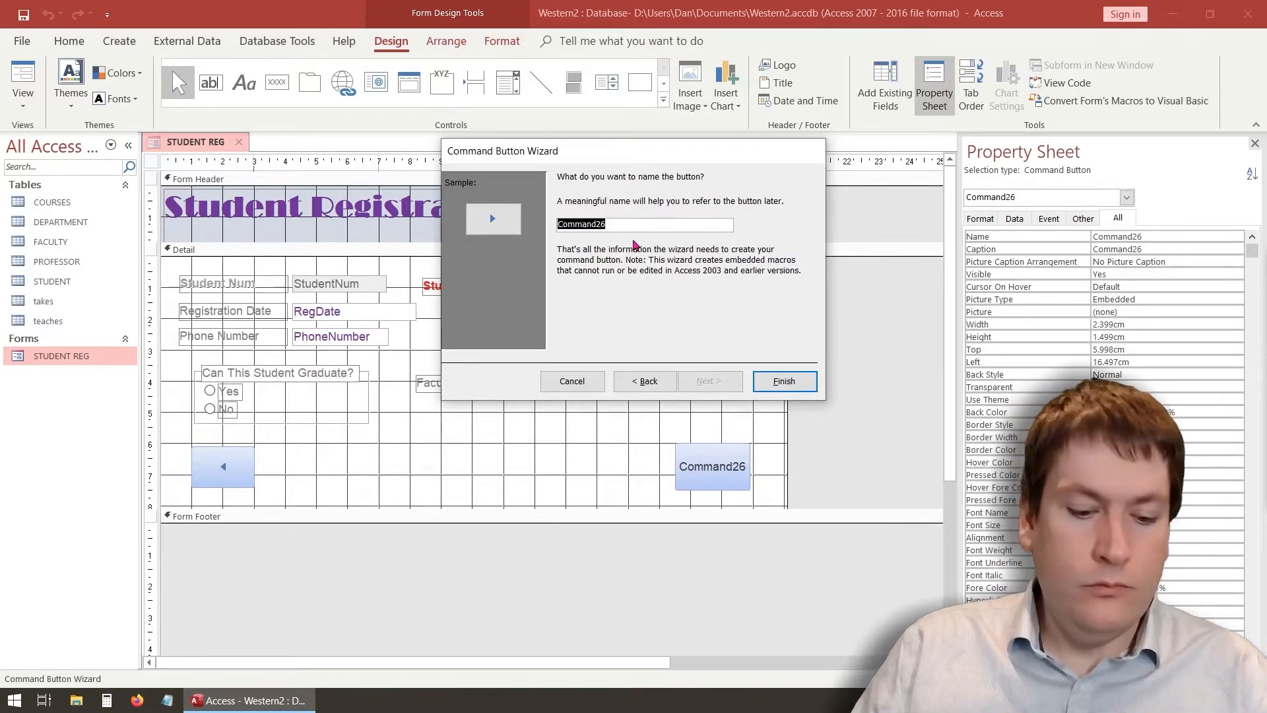
text(Nex)
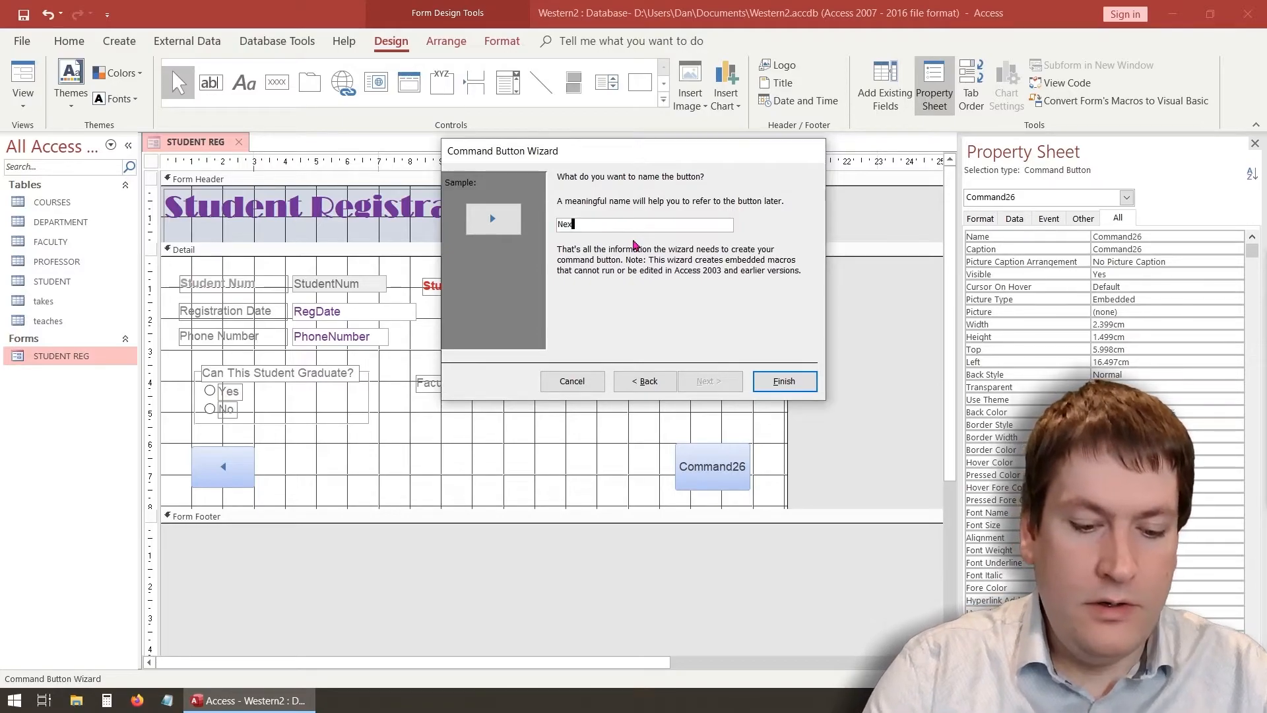
text(tButton2)
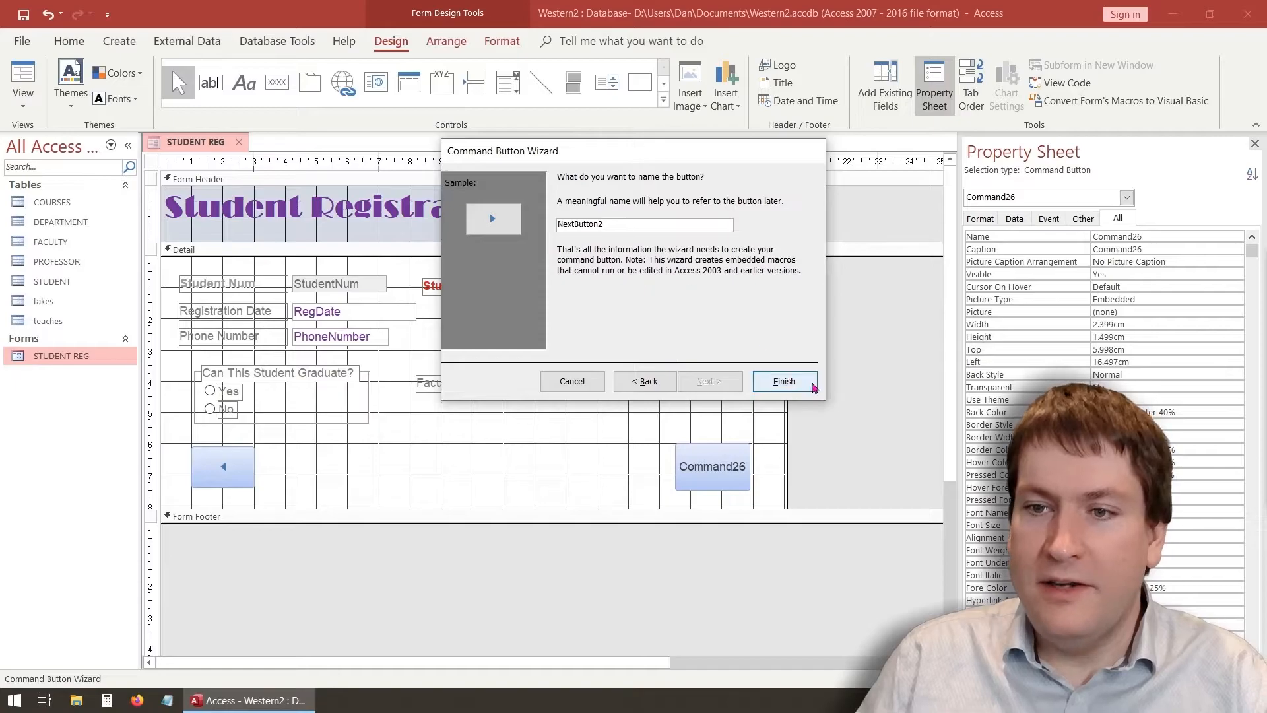
click(792, 381)
click(232, 458)
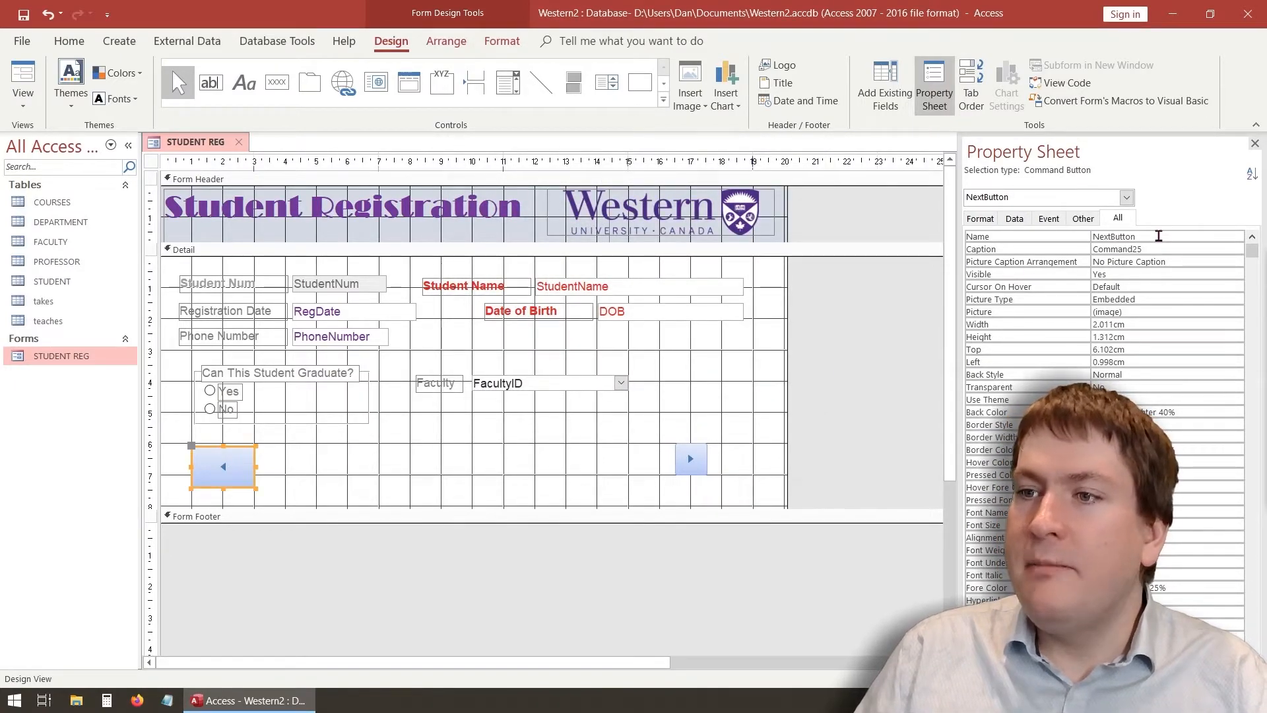
Rename the left-arrow button to PervButton in the Property Sheet
click(1115, 240)
drag(1112, 238, 1092, 237)
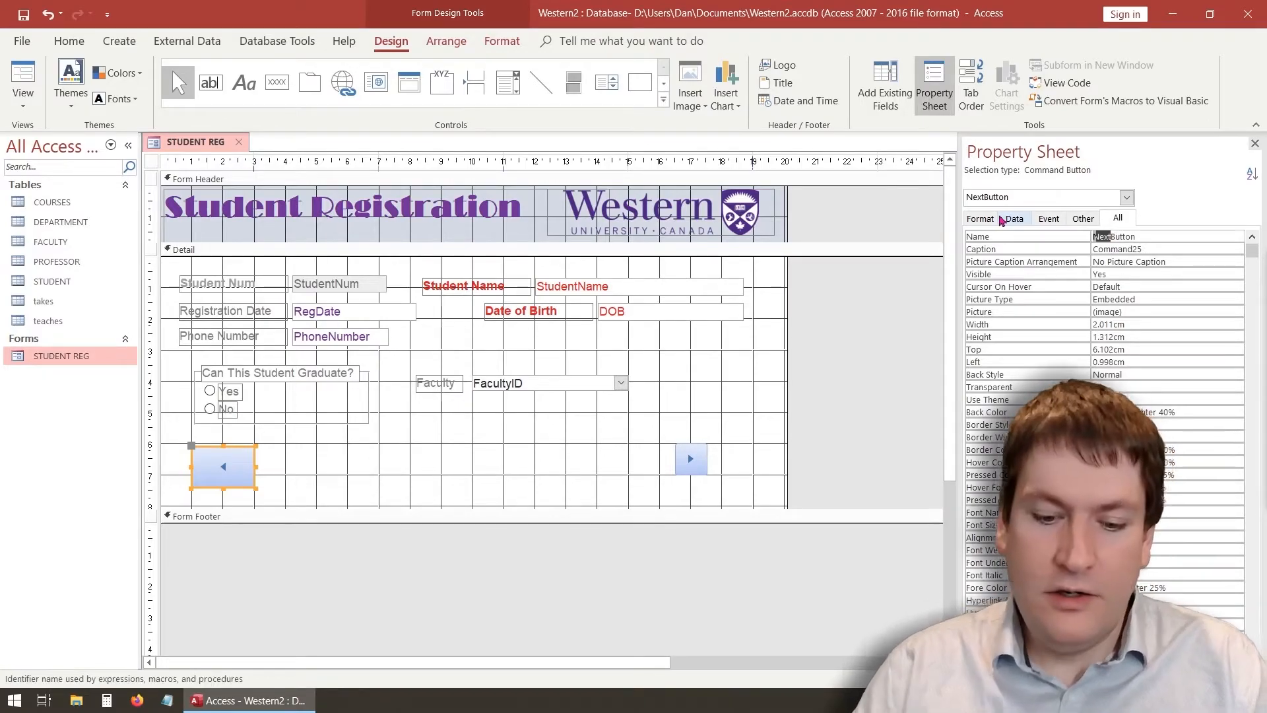
text(Perv)
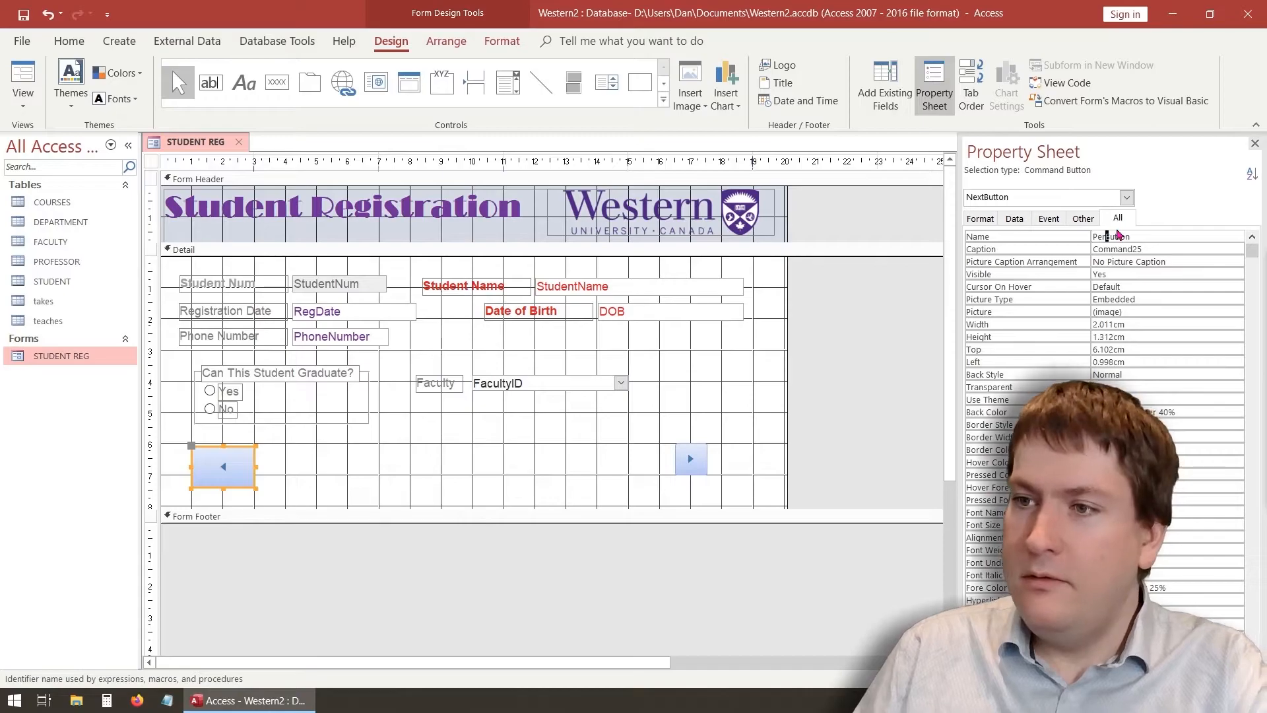
text(v)
click(1149, 238)
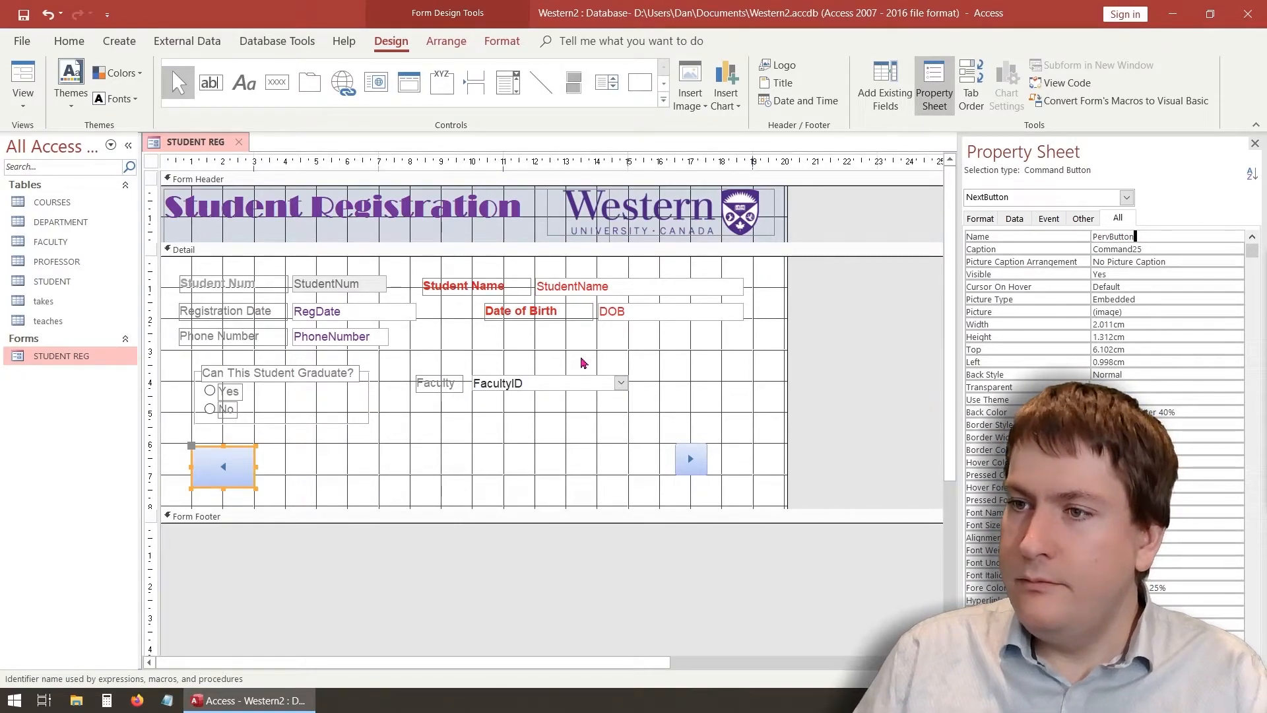
click(280, 468)
click(231, 474)
Enlarge the right-arrow button and make the left-arrow button slightly taller to match
click(698, 469)
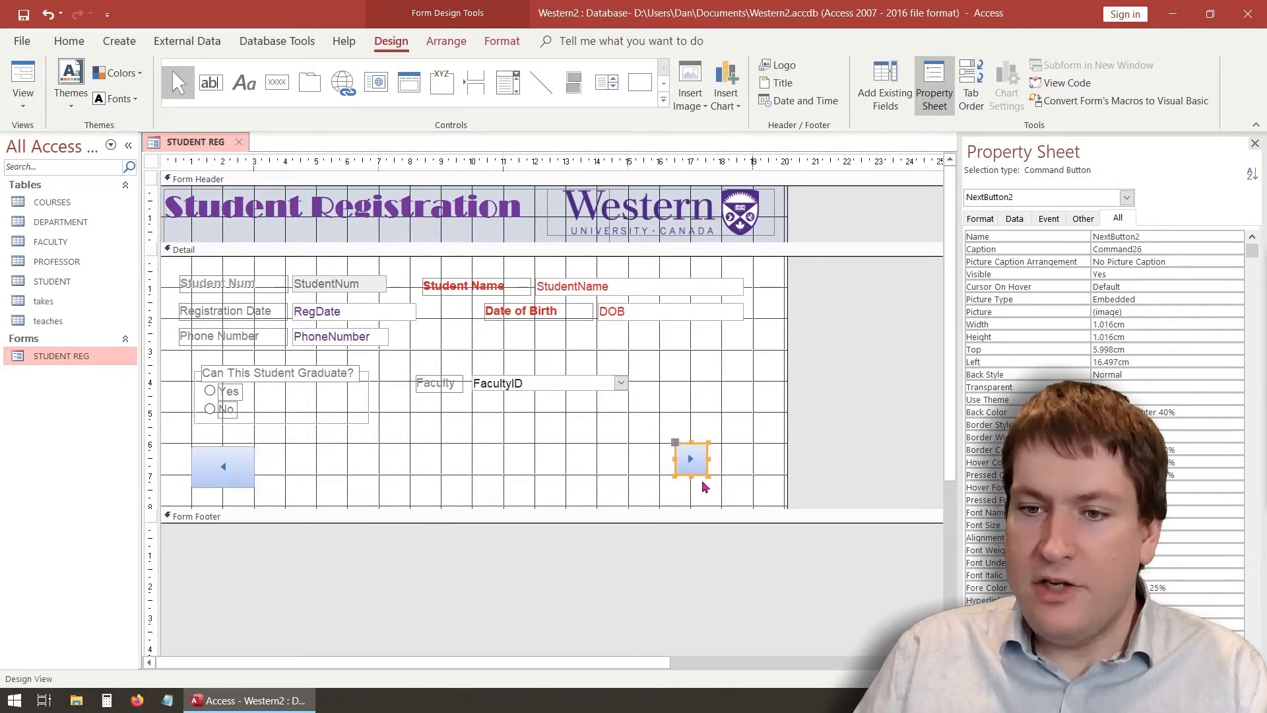
click(709, 480)
click(691, 456)
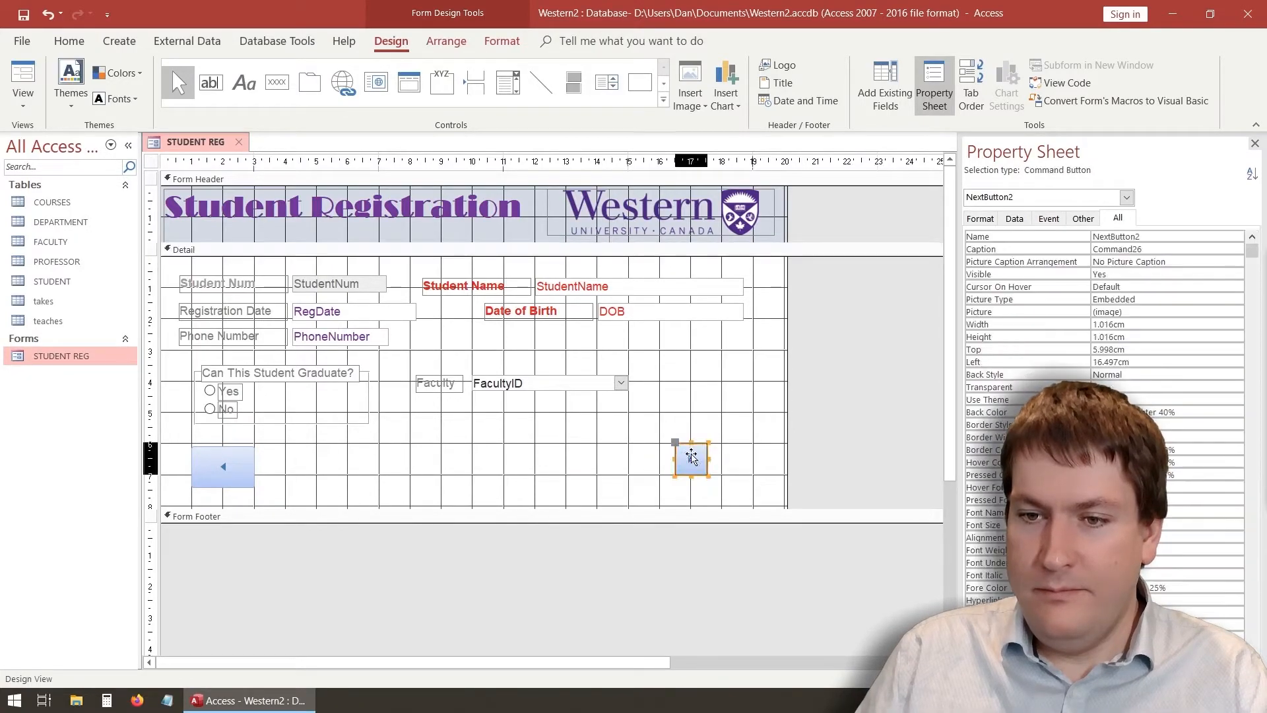
drag(707, 476, 746, 495)
click(582, 487)
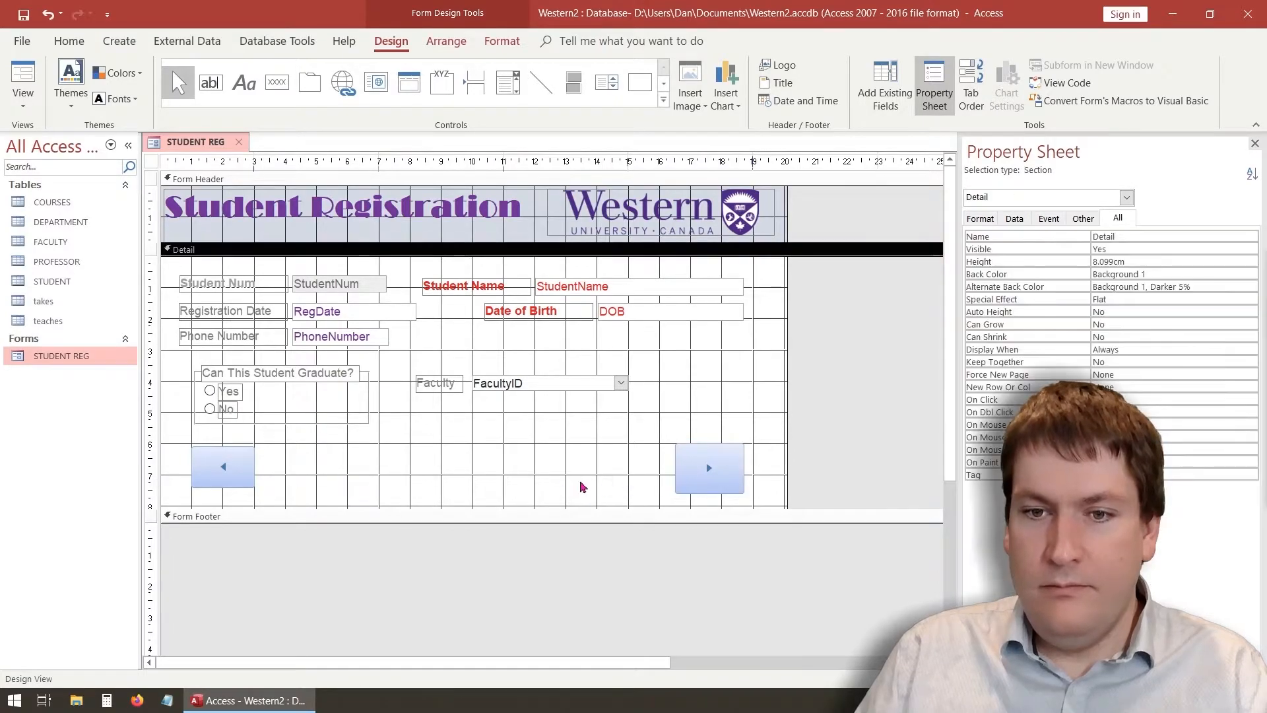
click(254, 460)
drag(262, 495, 264, 496)
click(319, 489)
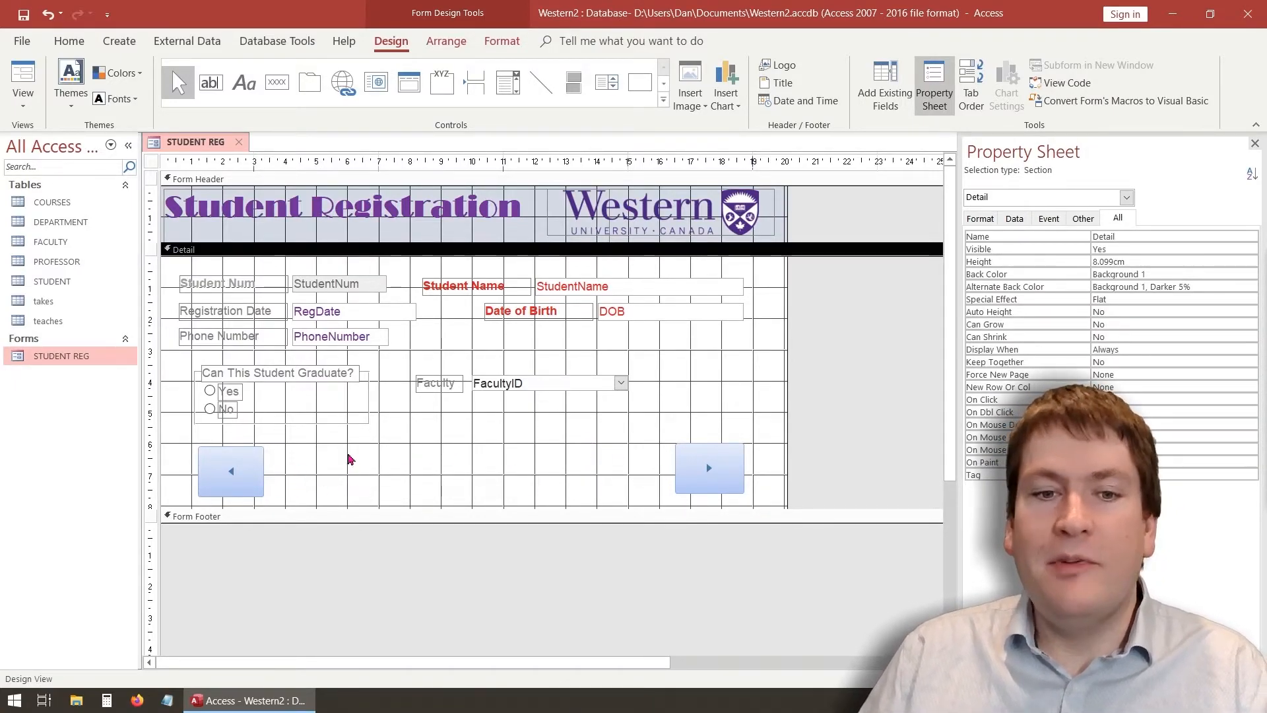
Switch to Form View and step back past the first record, dismissing the warning
click(23, 99)
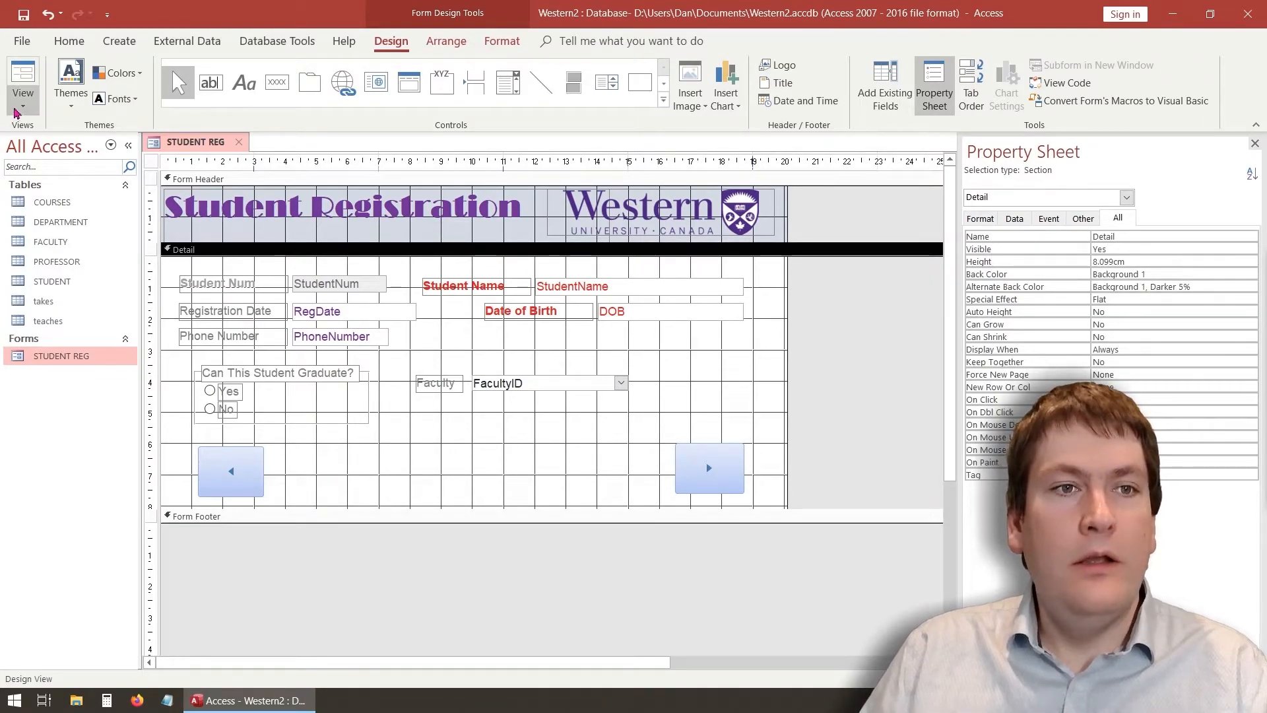
click(62, 140)
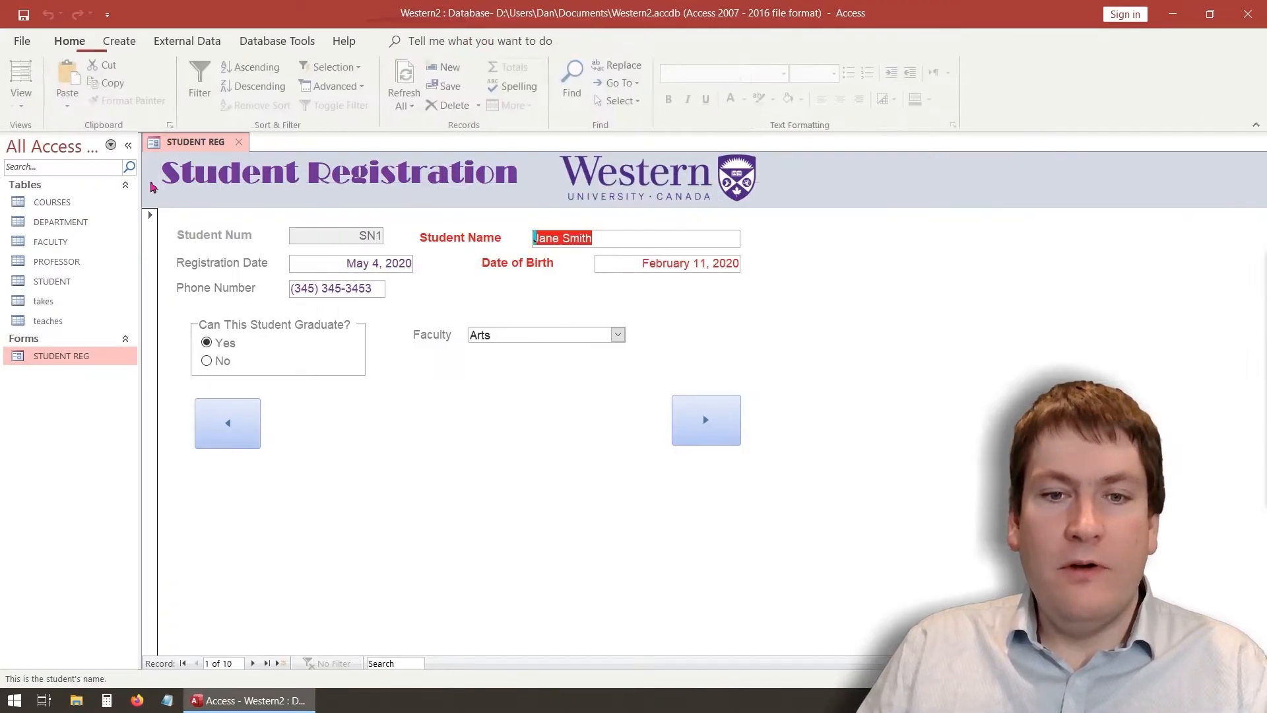
right_click(674, 439)
click(668, 381)
click(707, 434)
click(707, 434)
click(707, 433)
click(707, 433)
click(222, 421)
click(223, 423)
click(224, 423)
click(223, 423)
click(223, 423)
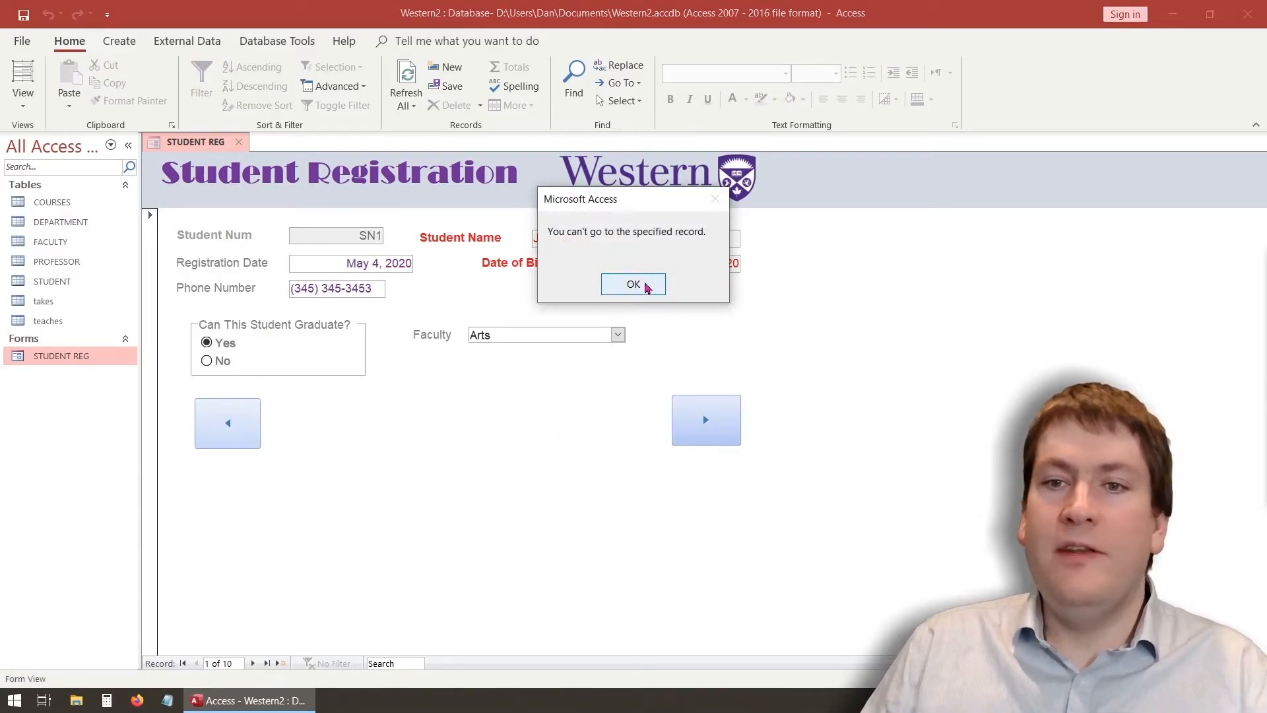
click(645, 285)
Use the next-arrow button to go past the last record and dismiss the warning
click(705, 426)
click(705, 426)
click(705, 426)
click(704, 425)
click(705, 426)
click(705, 426)
click(705, 426)
click(705, 426)
click(705, 425)
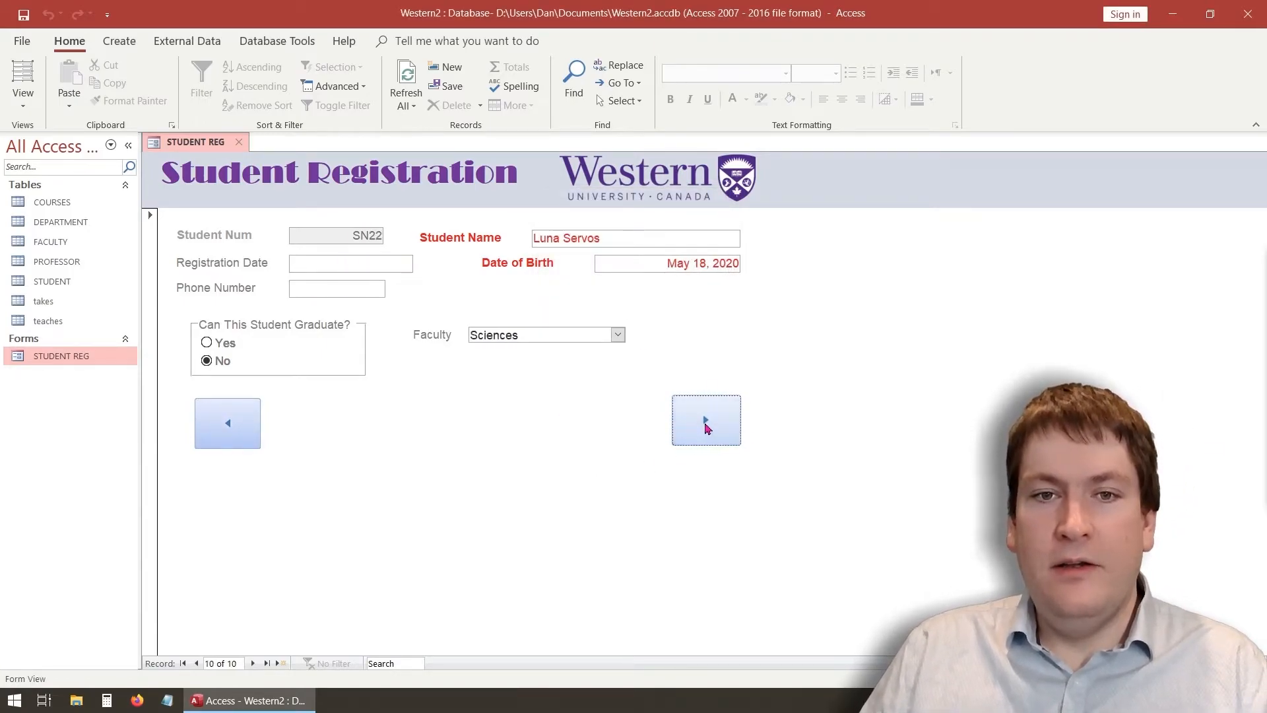
click(705, 426)
click(705, 425)
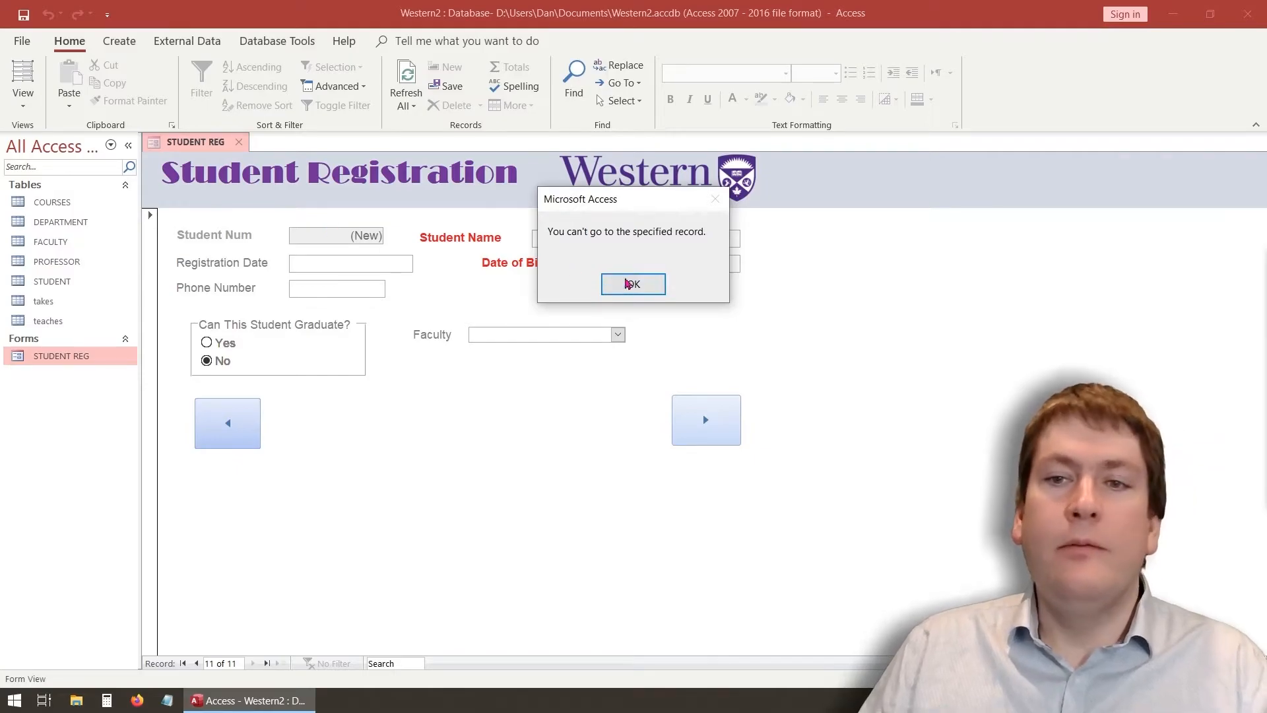
click(630, 284)
Use the previous-arrow button to go back past the first record and dismiss the warning
click(218, 426)
click(217, 426)
click(218, 426)
click(218, 425)
click(218, 426)
click(218, 426)
click(218, 425)
click(218, 426)
click(218, 426)
click(218, 426)
click(218, 426)
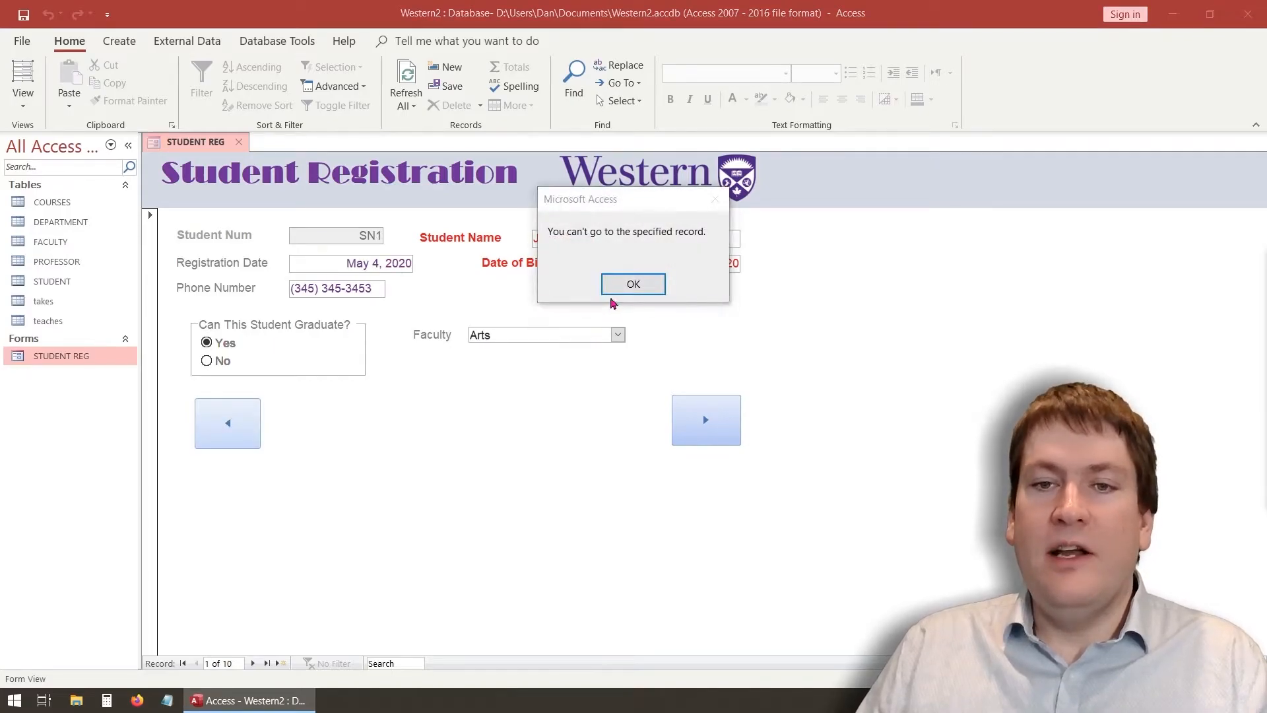
click(633, 284)
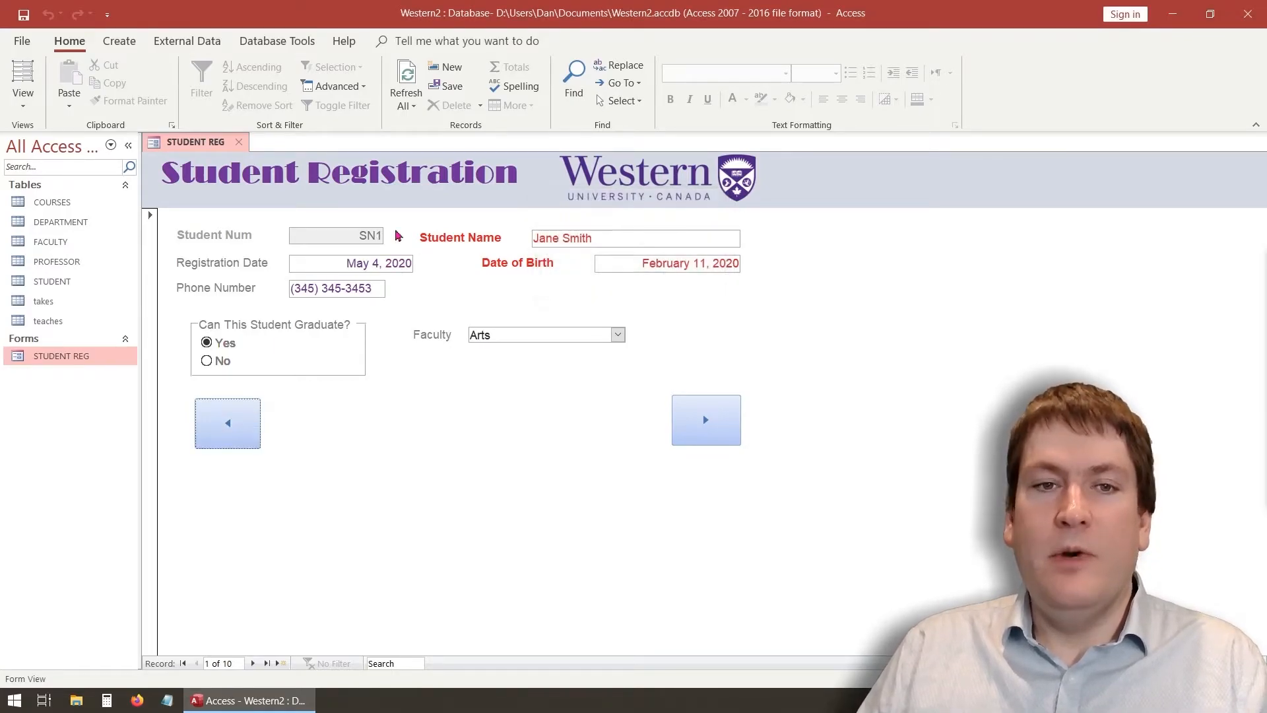
right_click(202, 148)
click(225, 159)
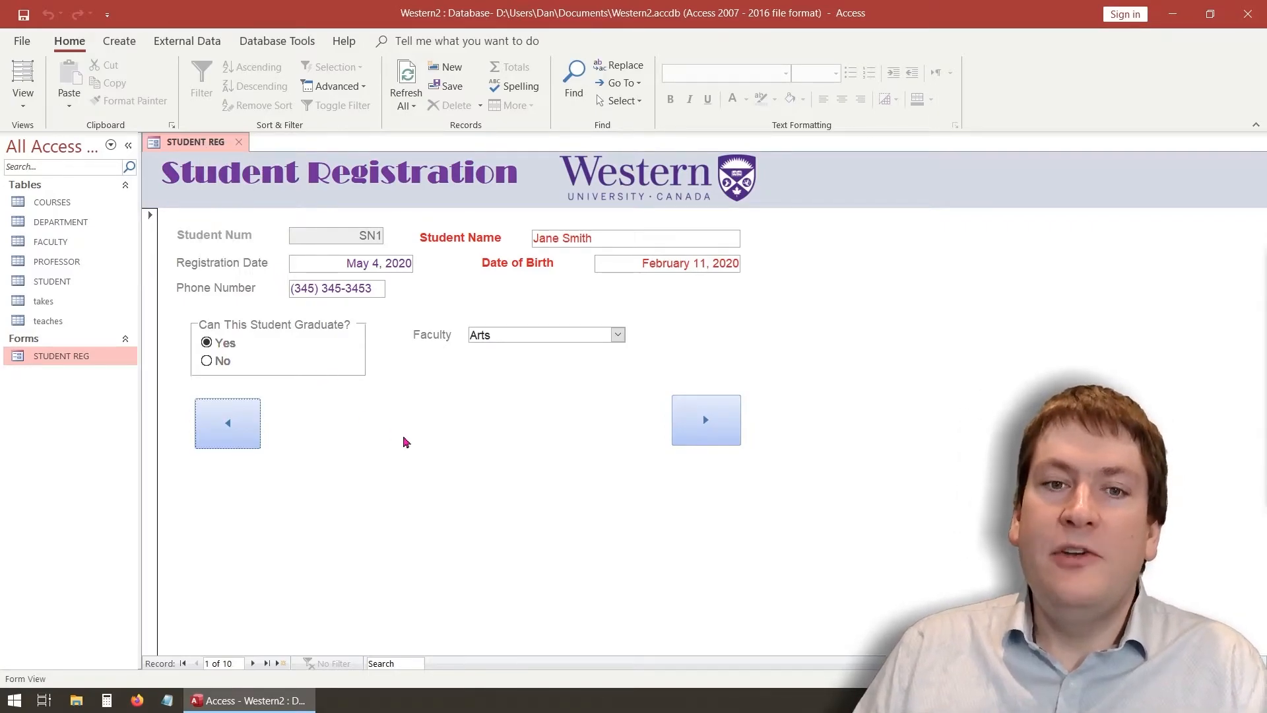
Switch to Design View and draw a new button between the two arrow buttons
click(23, 97)
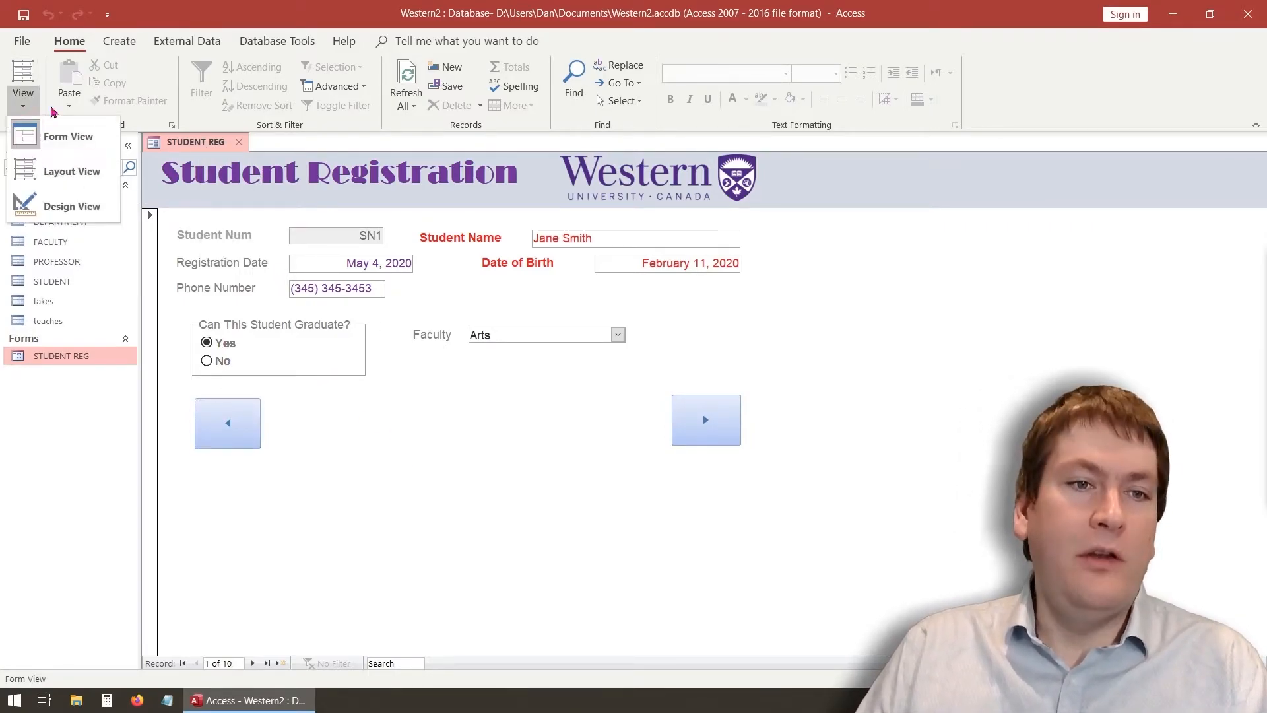
click(96, 208)
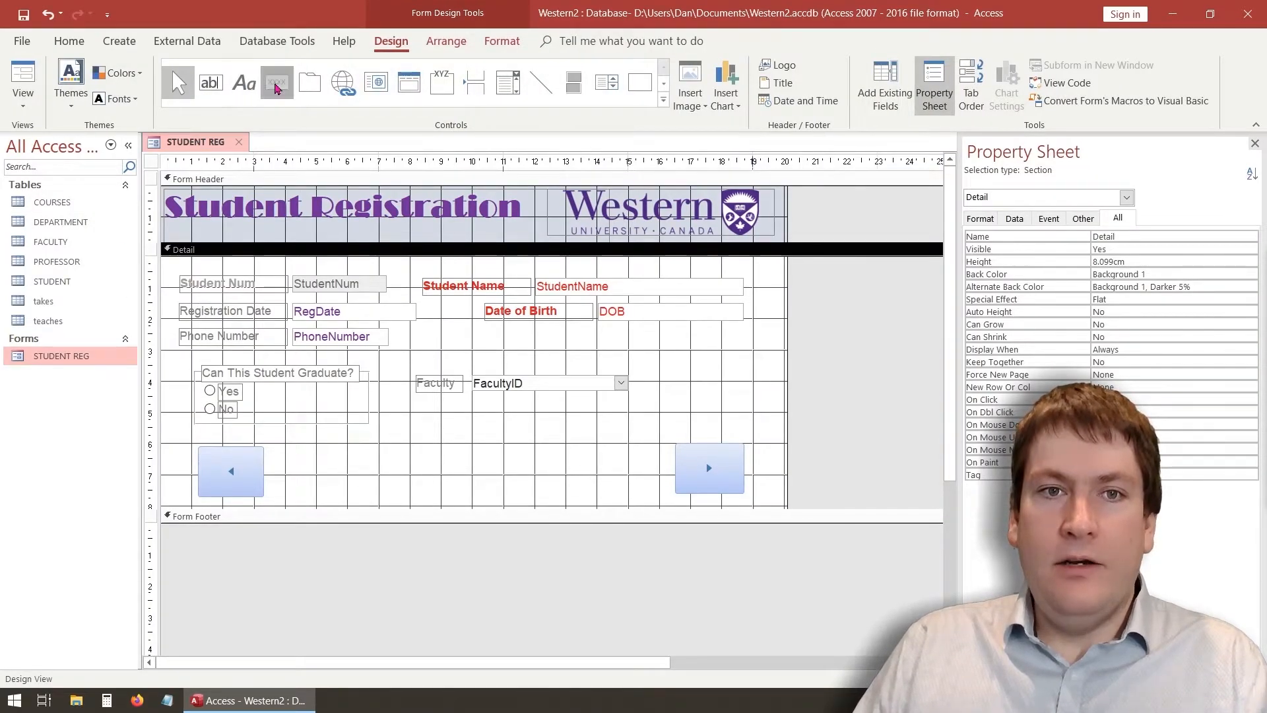
click(277, 84)
drag(351, 444, 427, 489)
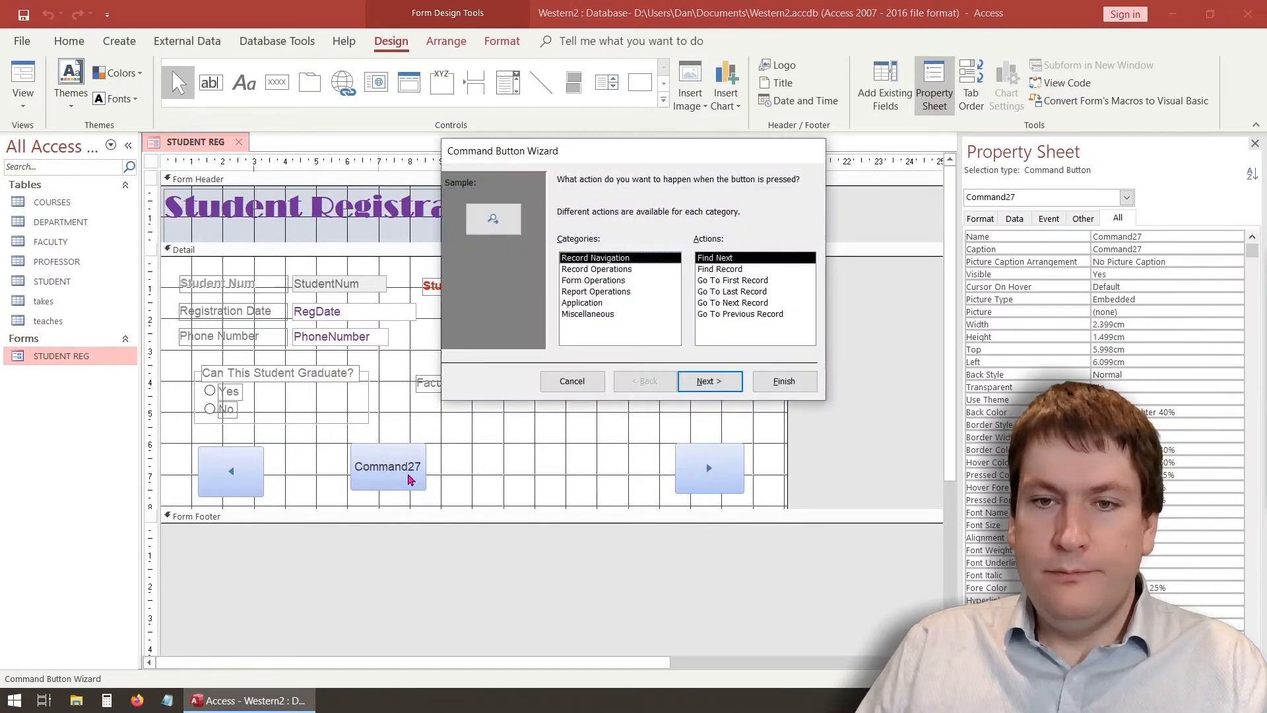
Set the new button's action to Record Operations > Save Record
click(595, 270)
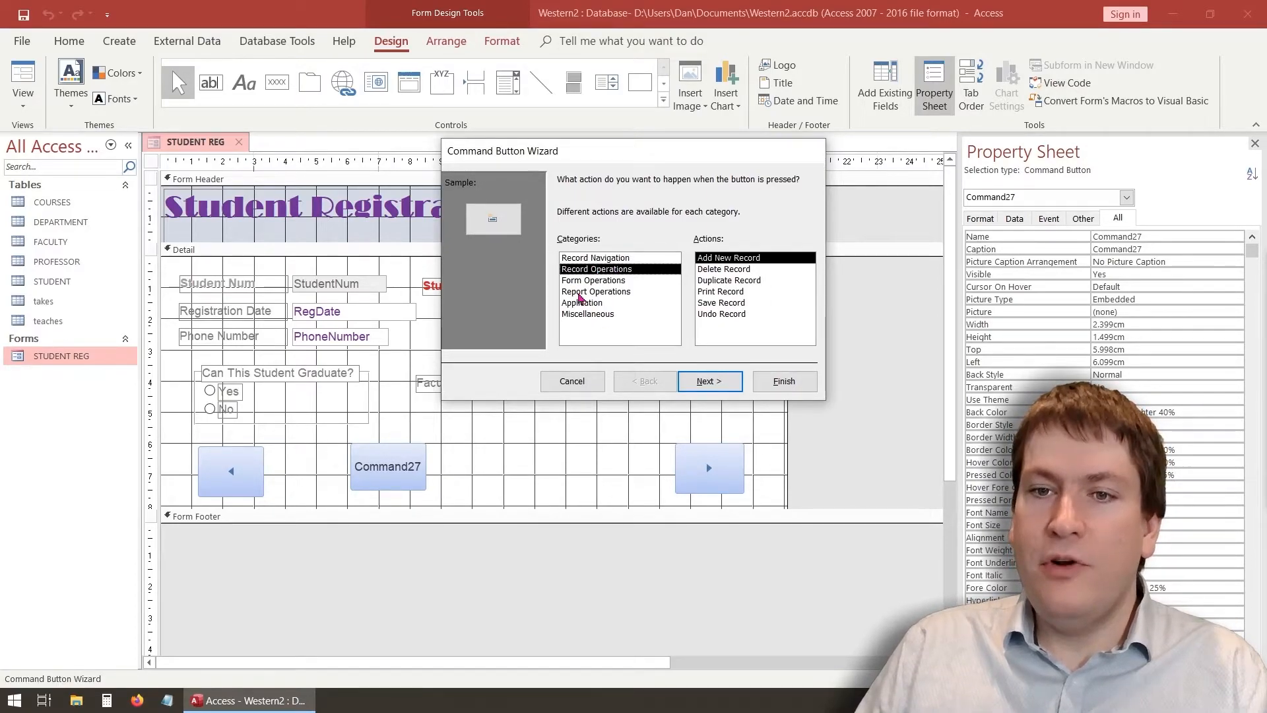
click(582, 280)
click(596, 293)
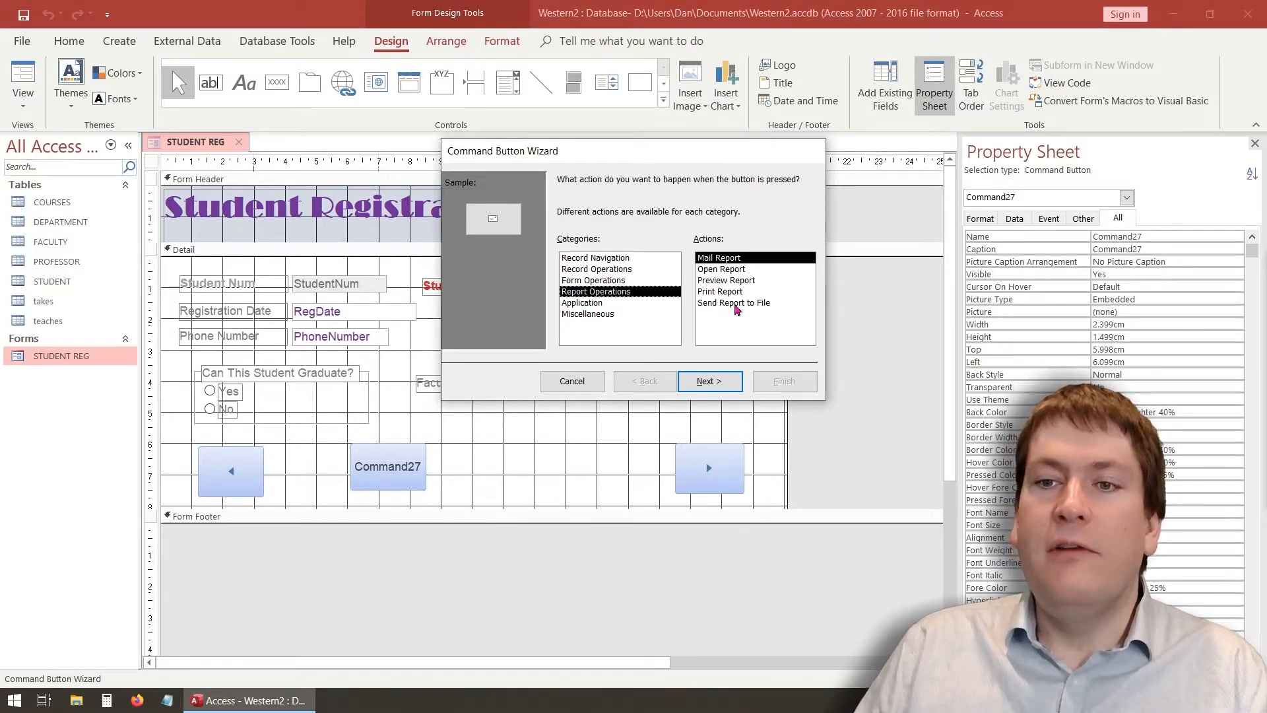
click(607, 272)
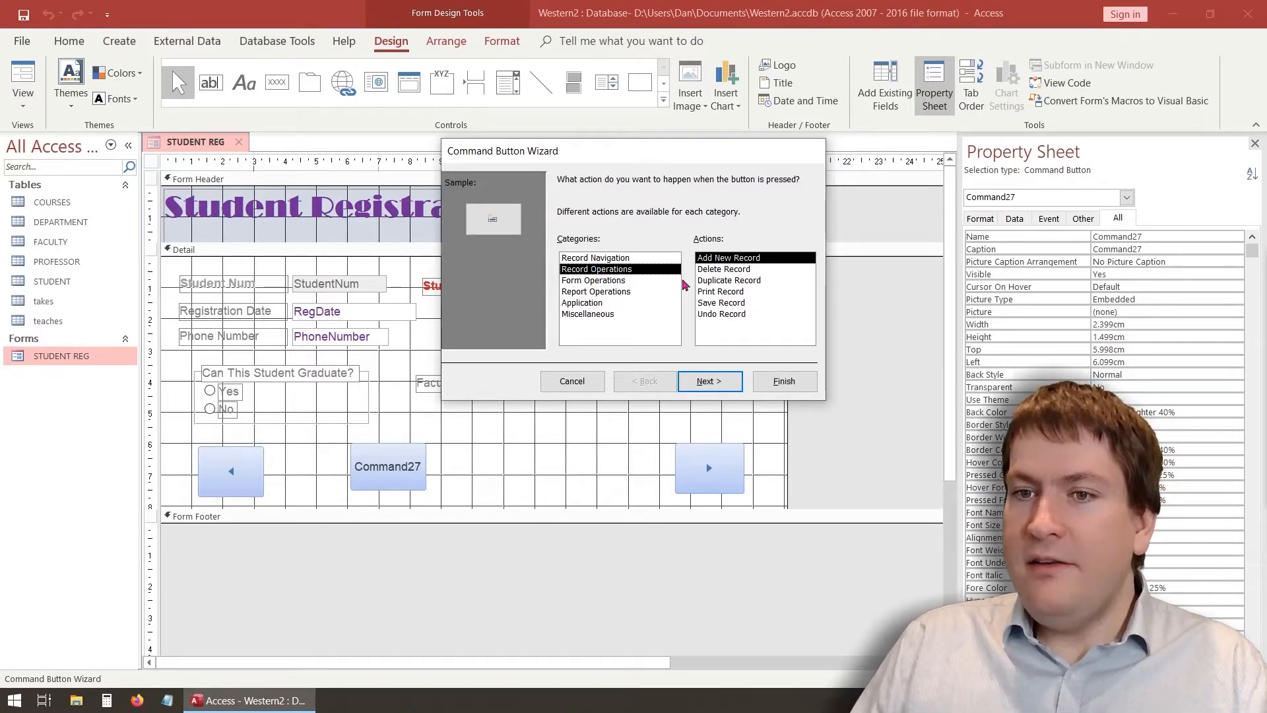
click(723, 305)
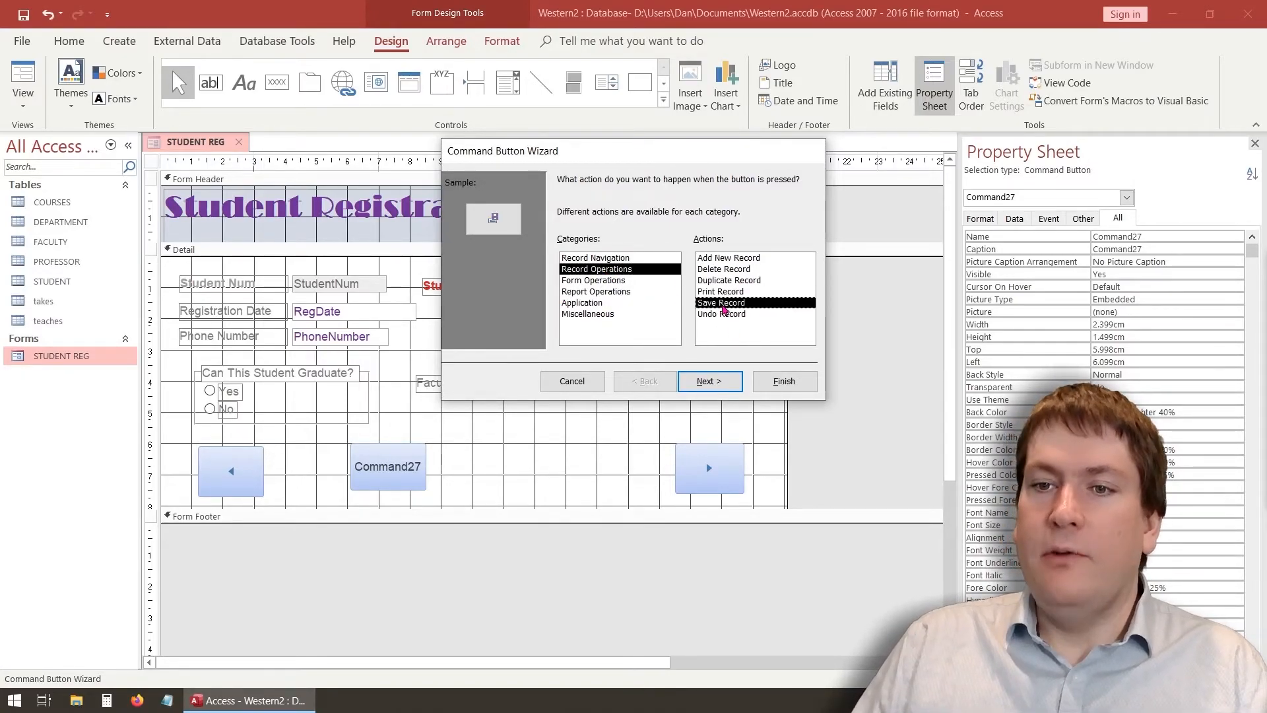
click(721, 382)
Give it the Check Mark picture, name it SaveButton, and resize it to match the arrows
click(668, 268)
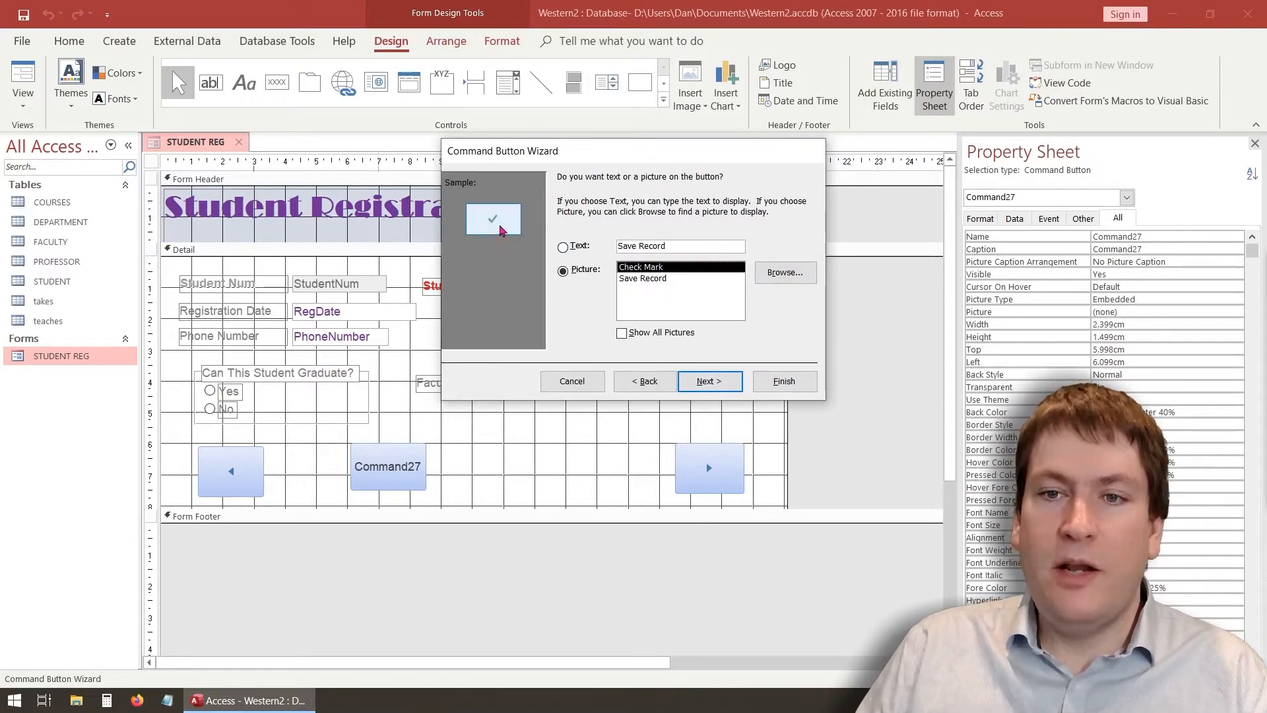
click(632, 278)
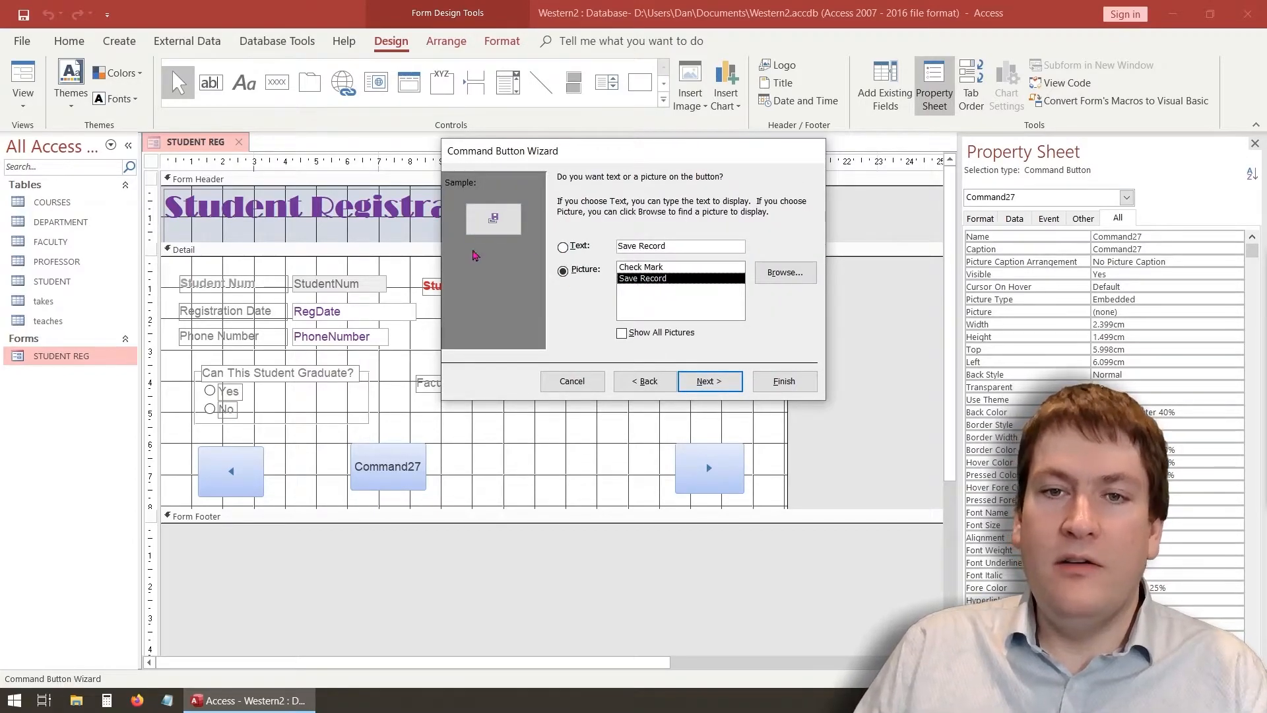
click(642, 268)
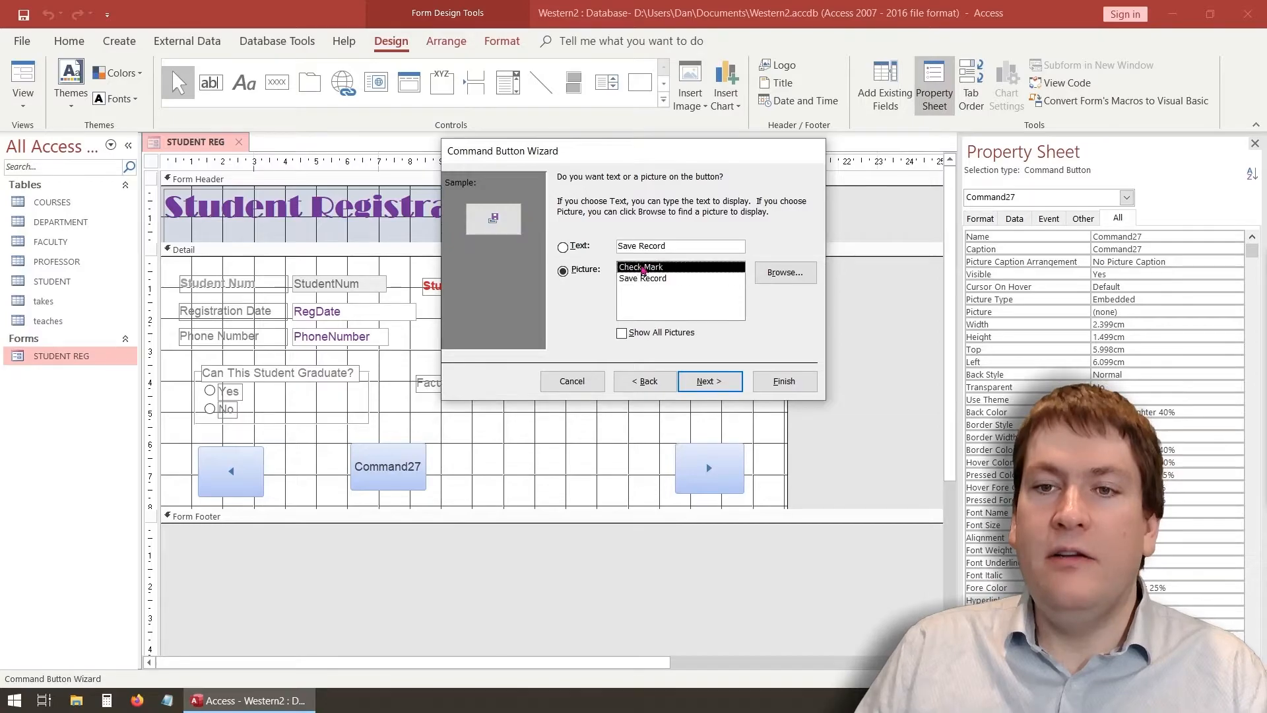
click(723, 383)
text(S)
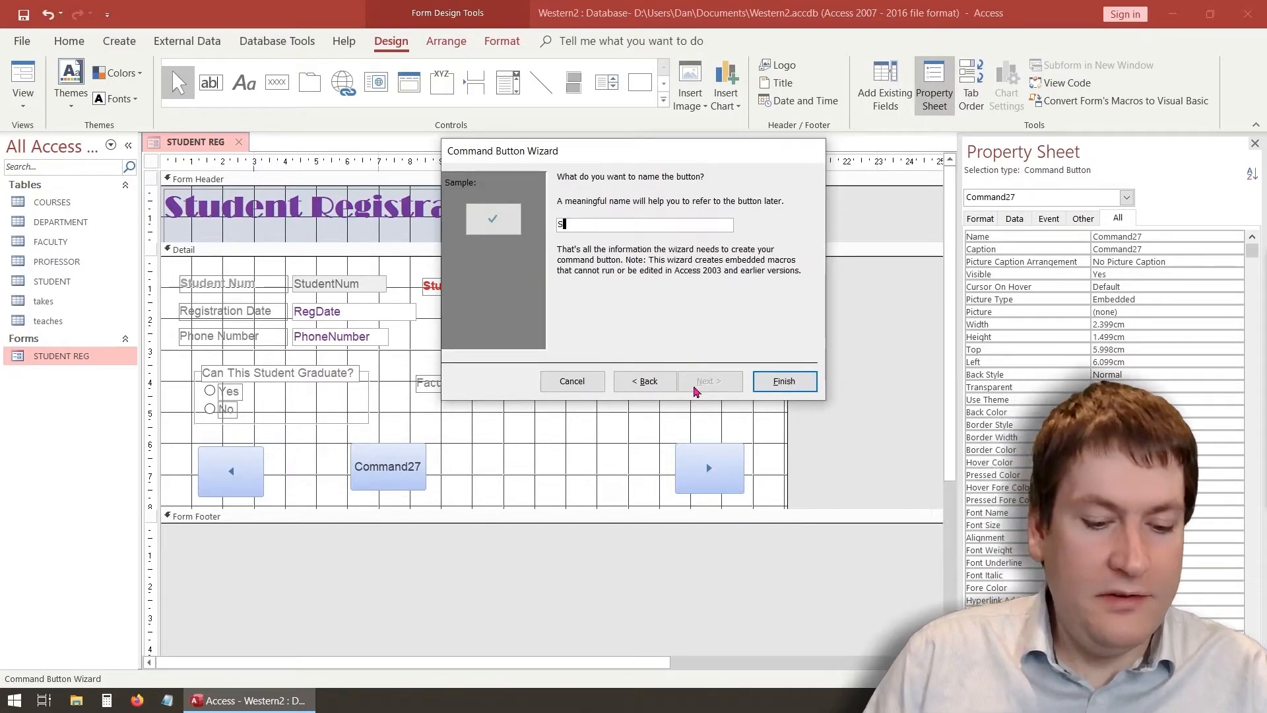
text(aveButton)
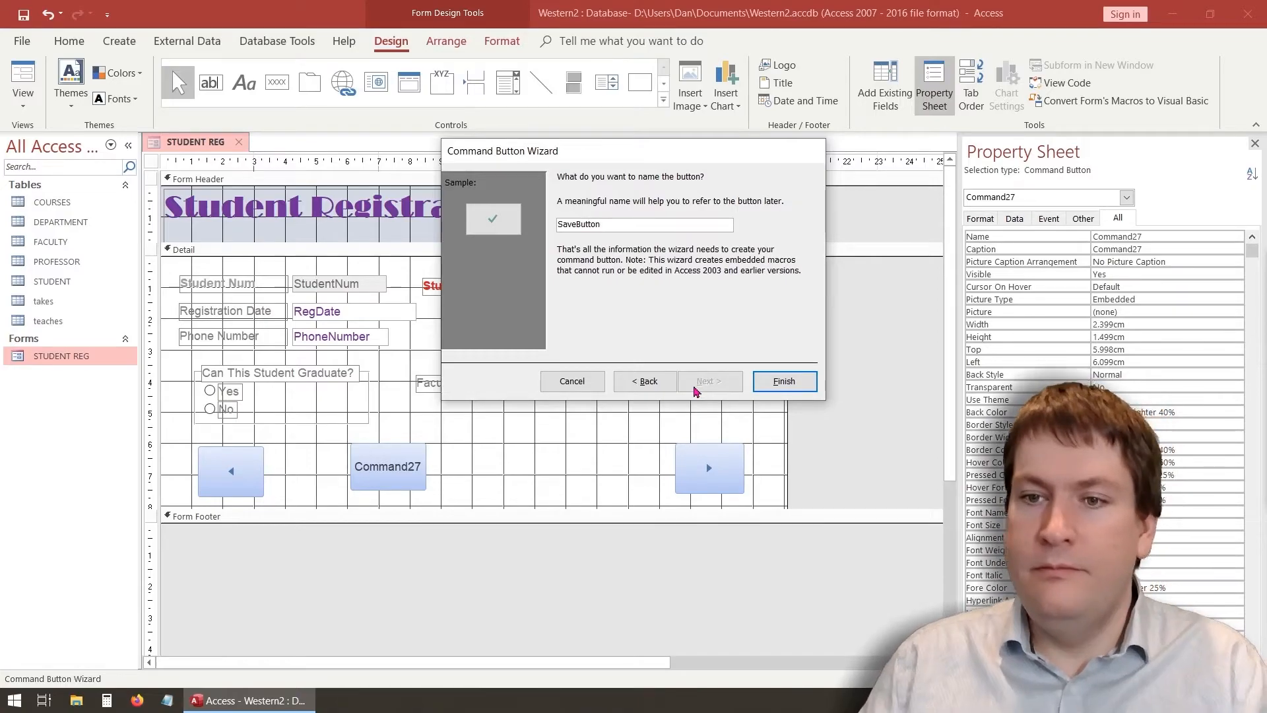
click(784, 381)
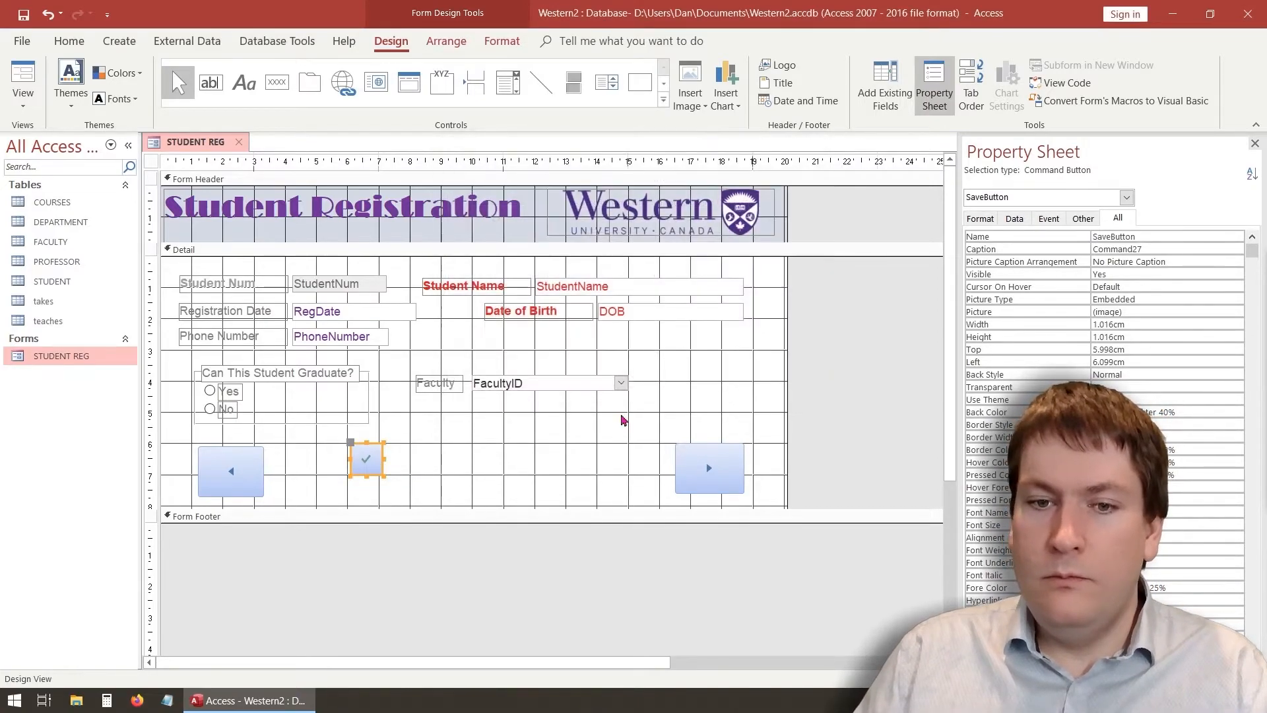
drag(382, 475, 423, 501)
click(442, 421)
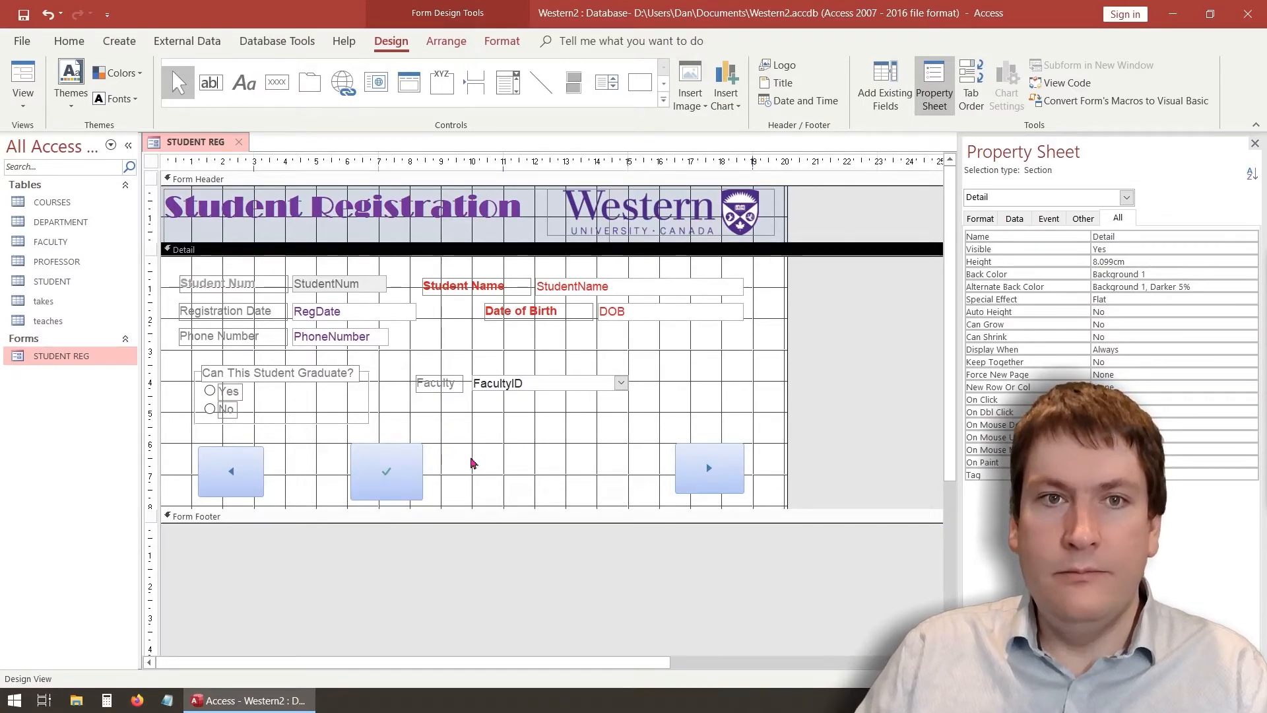
Add an Add New Record button with the Pencil picture, named AddButton, right of the save button
click(276, 82)
drag(450, 443, 534, 501)
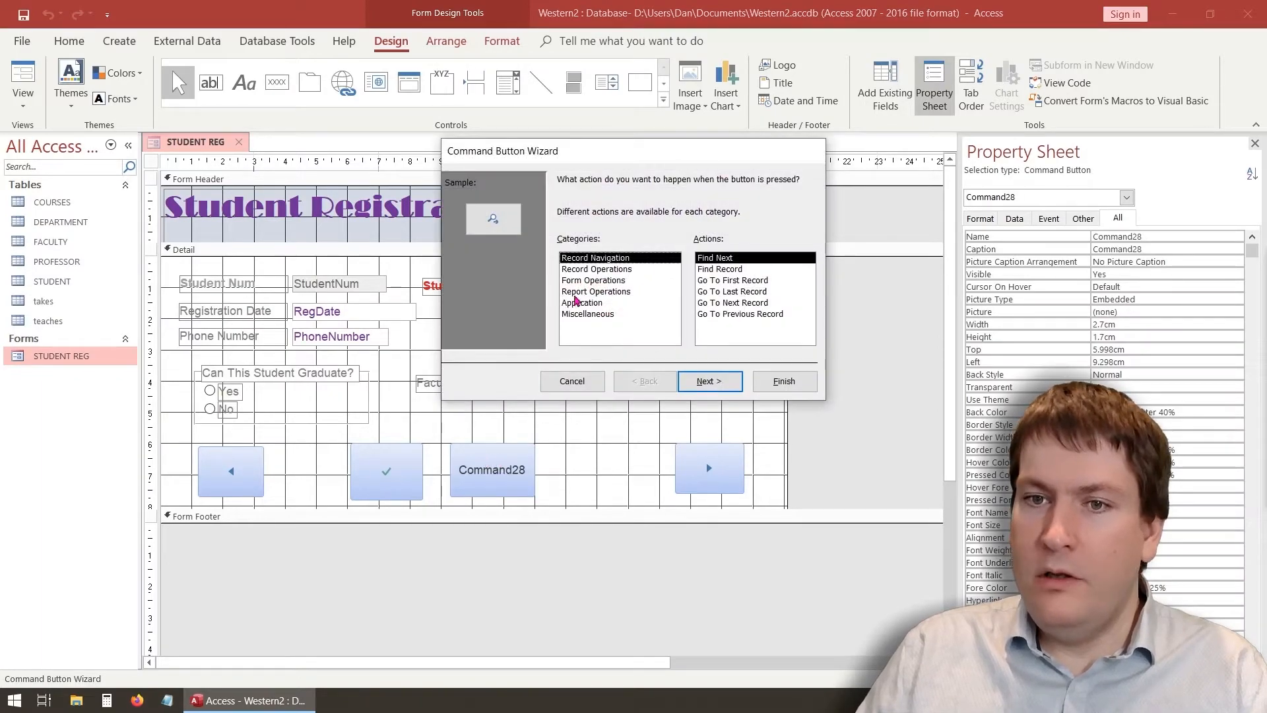
click(609, 280)
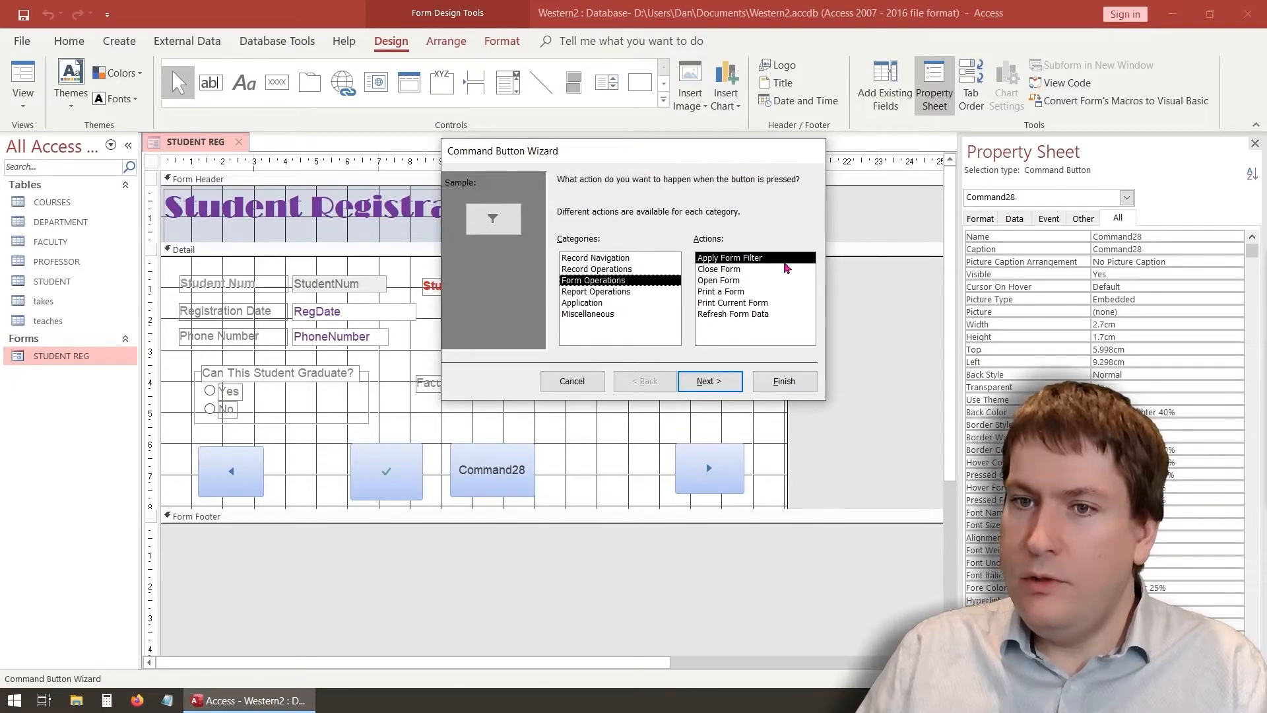
click(637, 269)
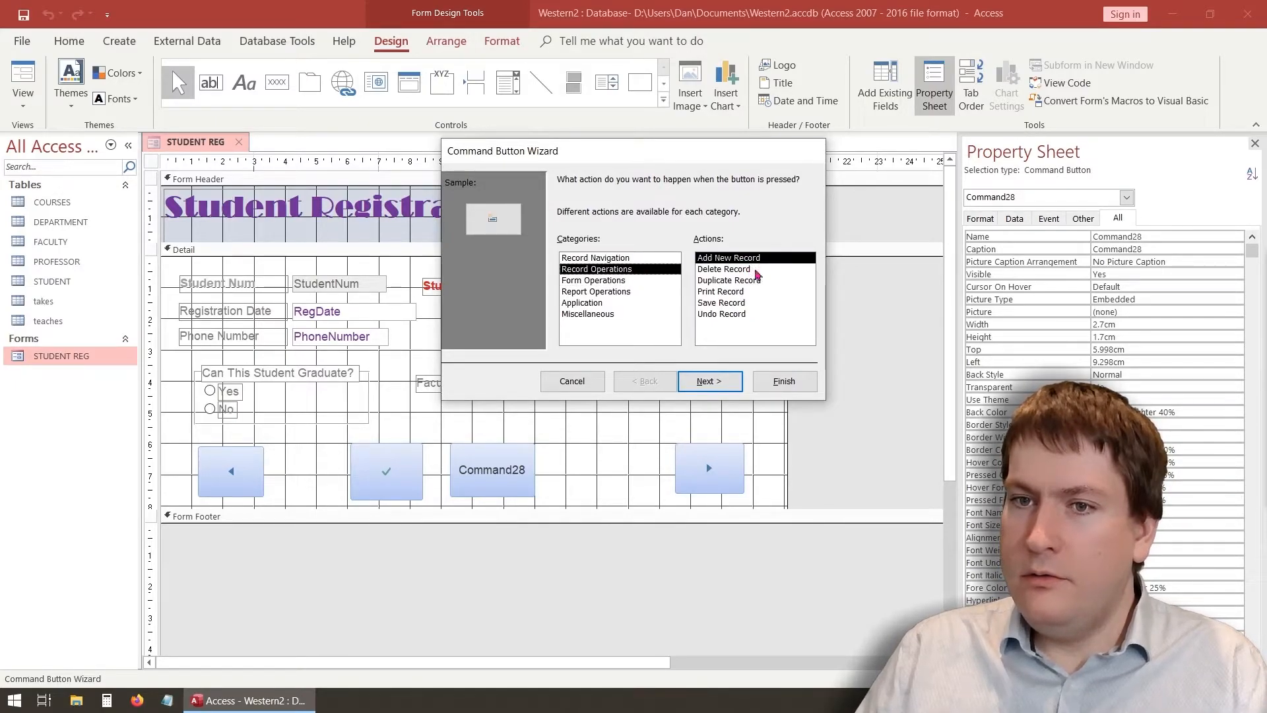
click(716, 384)
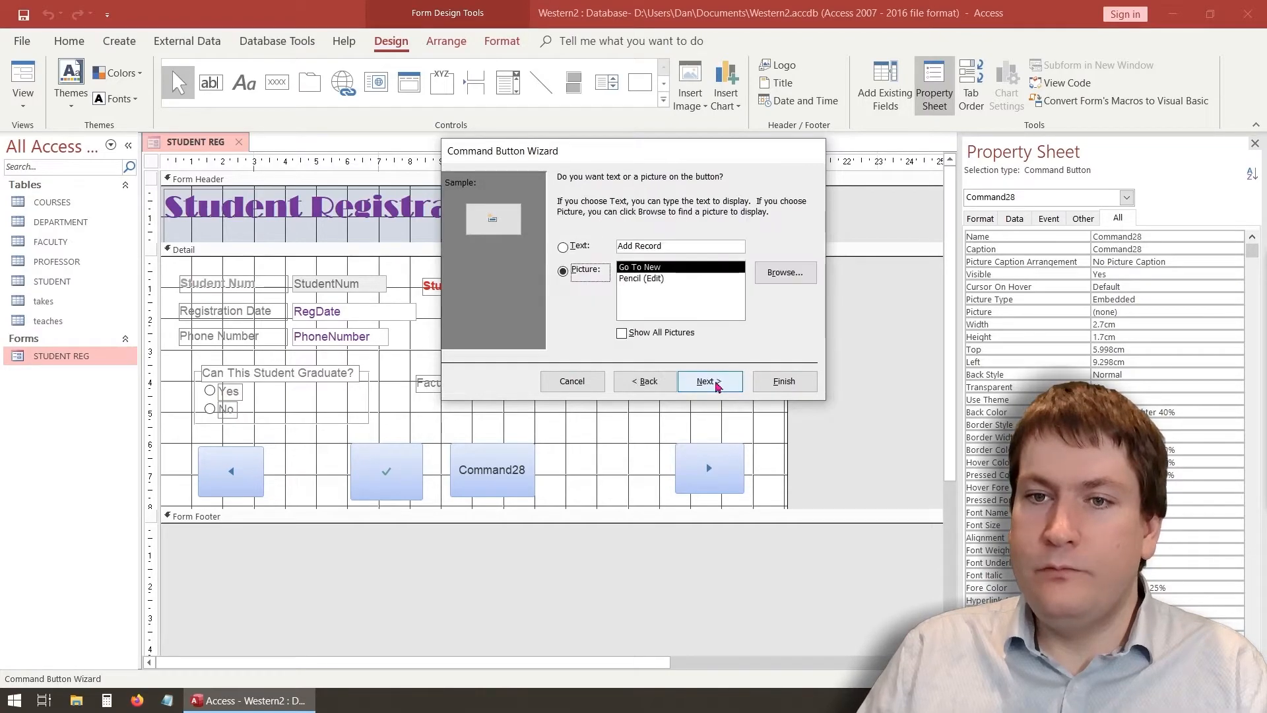
click(635, 279)
click(709, 380)
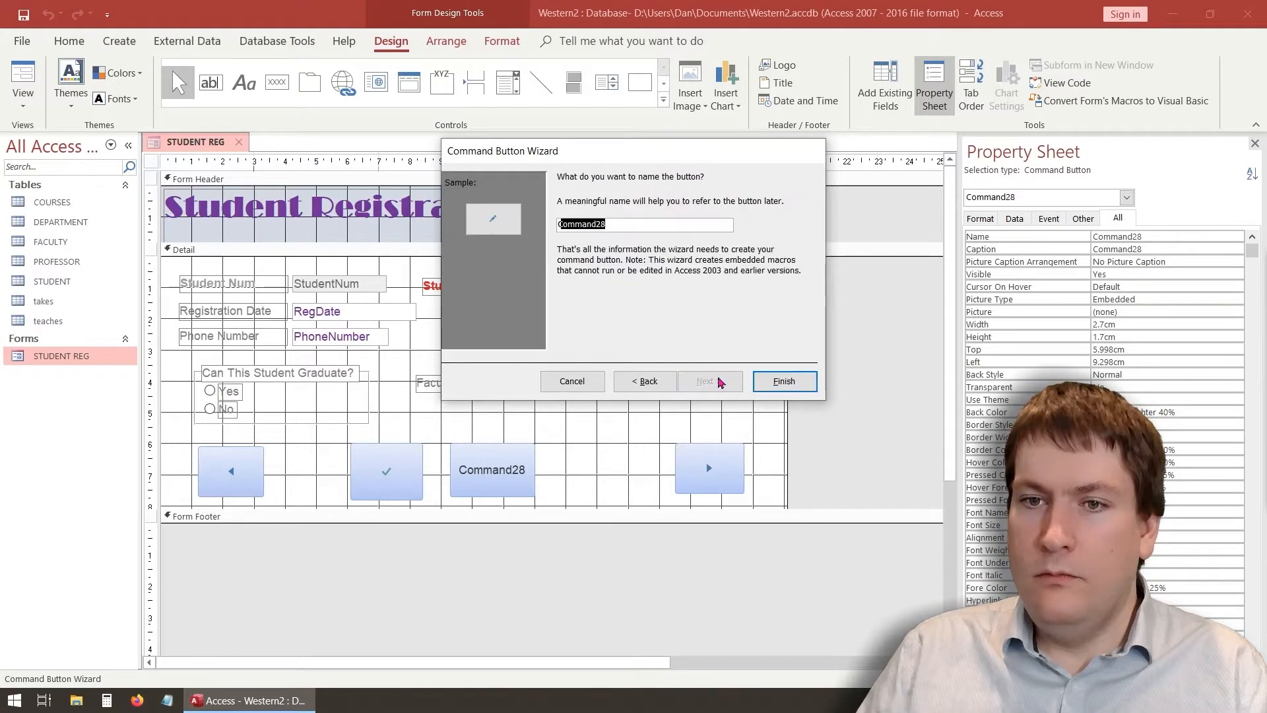
text(Ad)
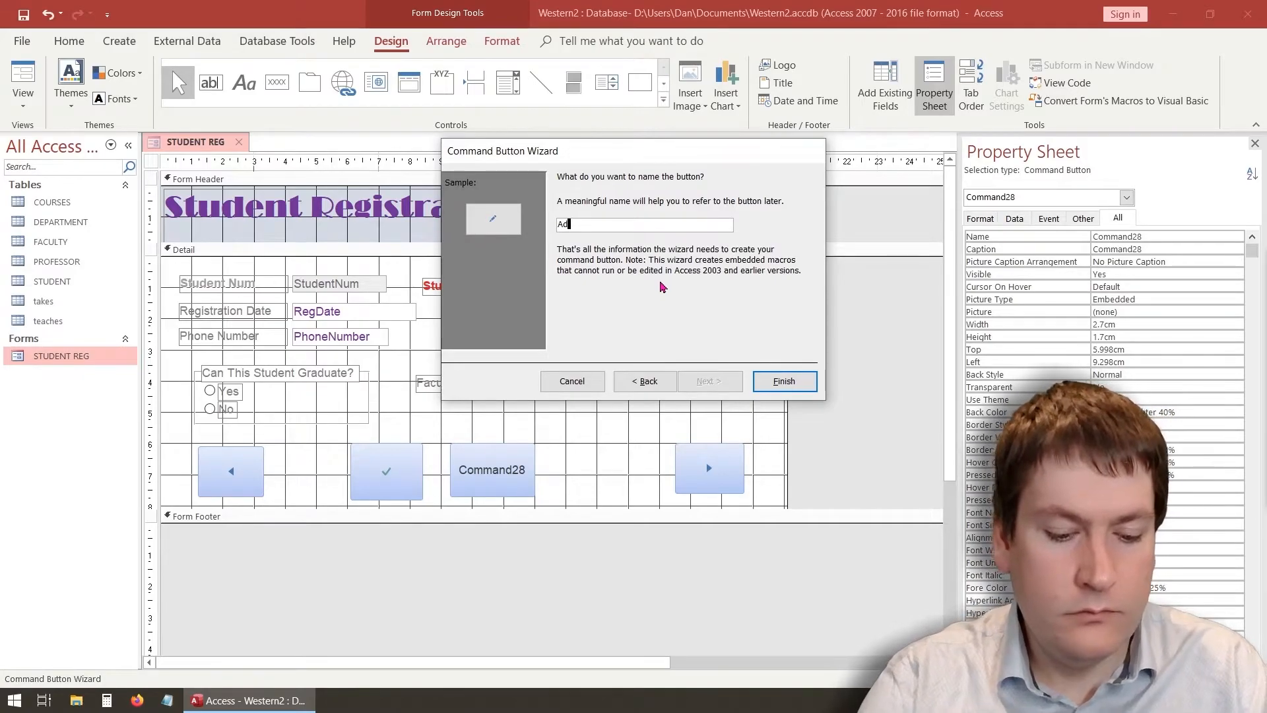
text(dButton)
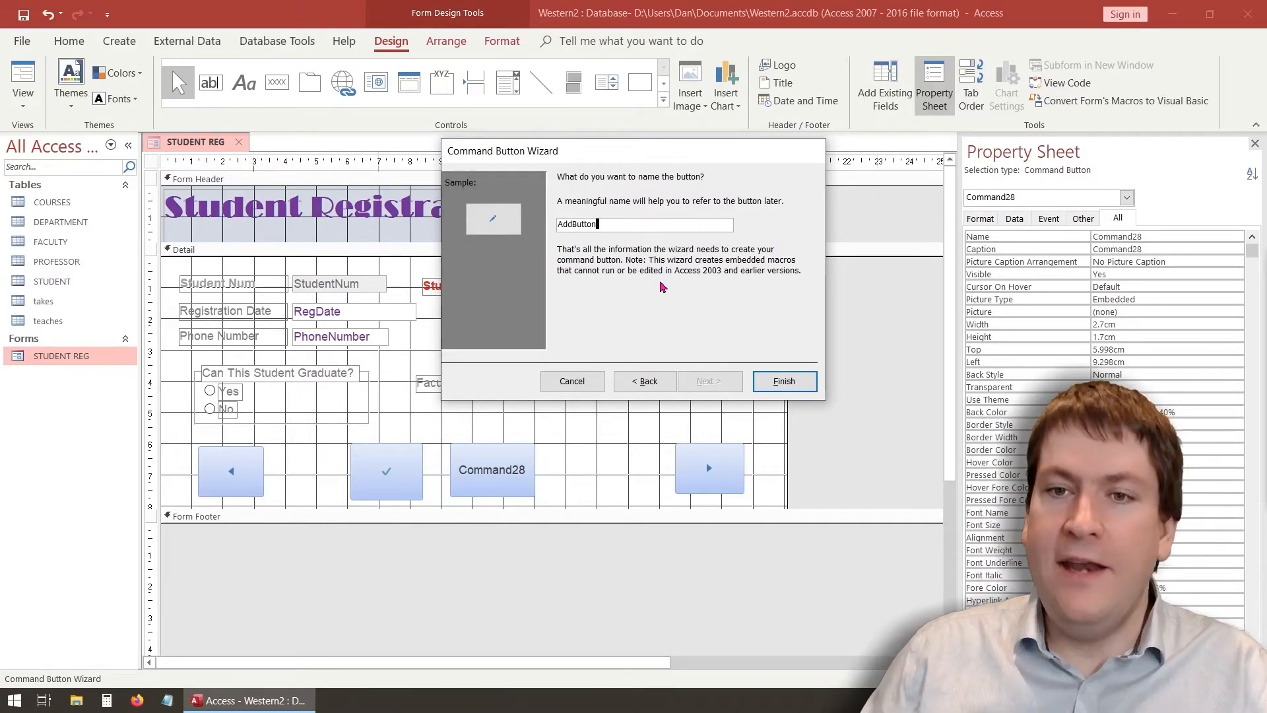
click(784, 380)
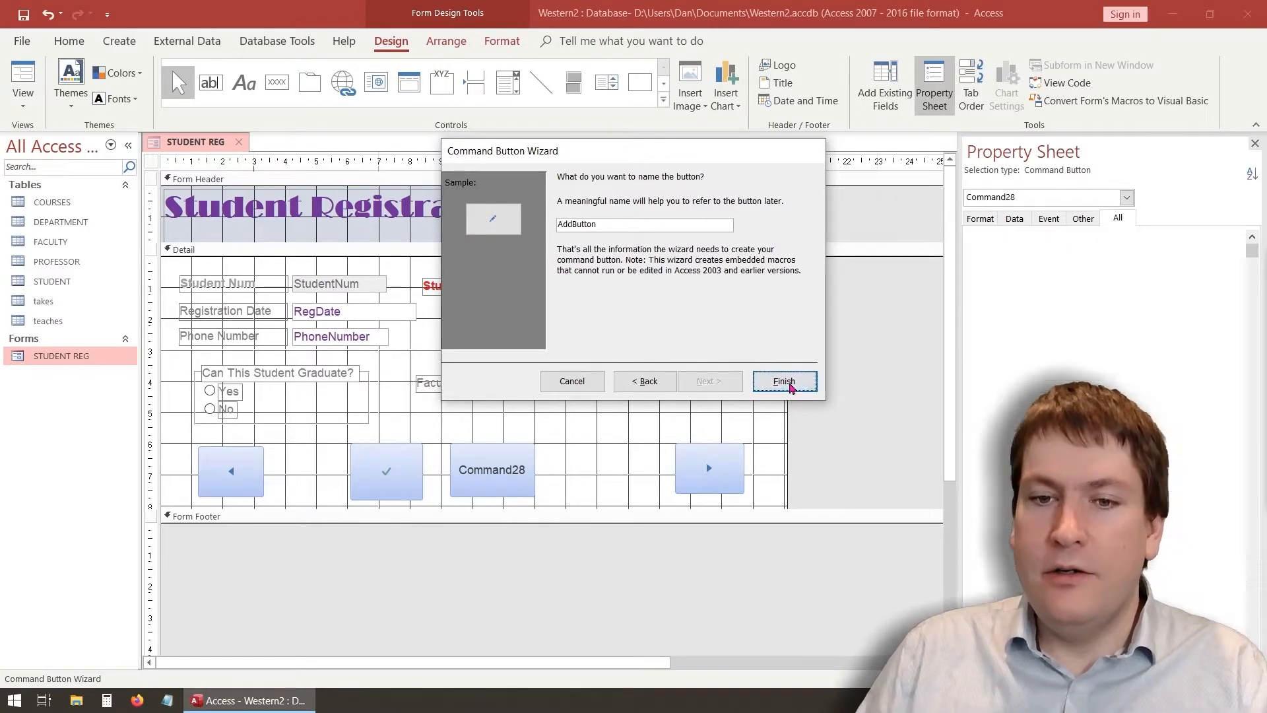
Enlarge AddButton and move it beside the check-mark button
drag(480, 474, 541, 505)
click(501, 484)
click(514, 450)
click(513, 443)
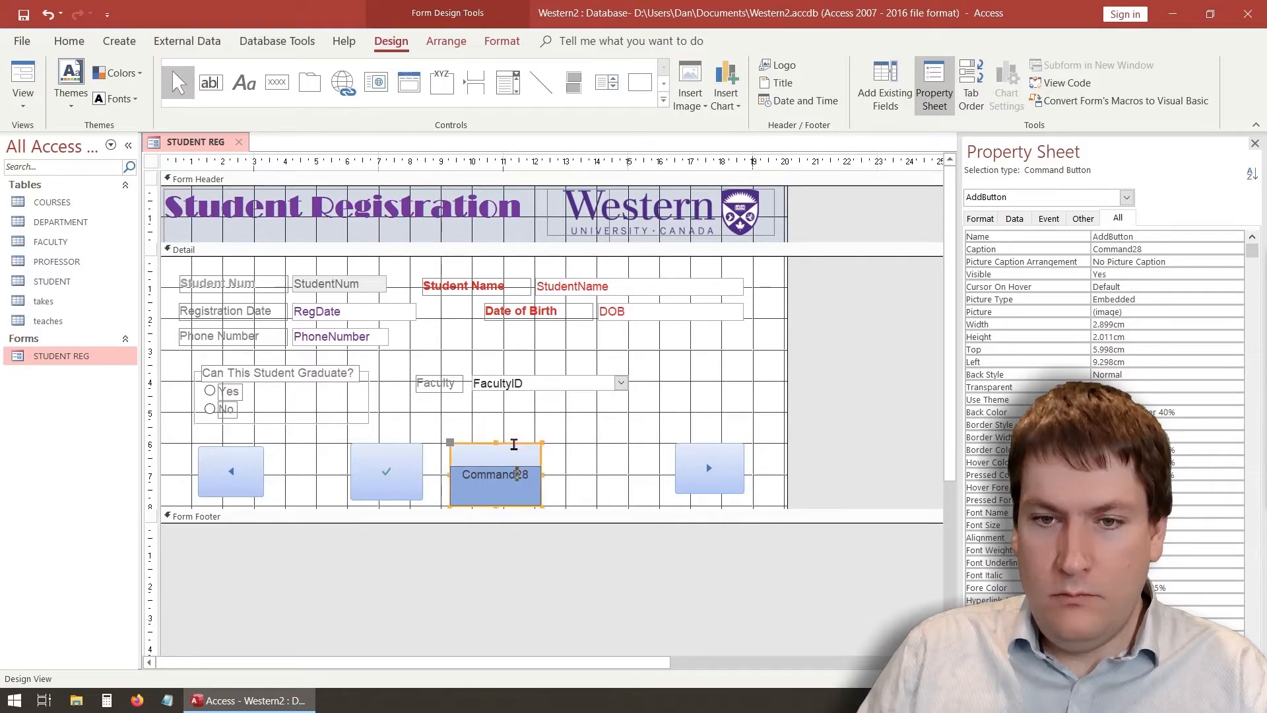
drag(508, 447, 557, 449)
click(559, 431)
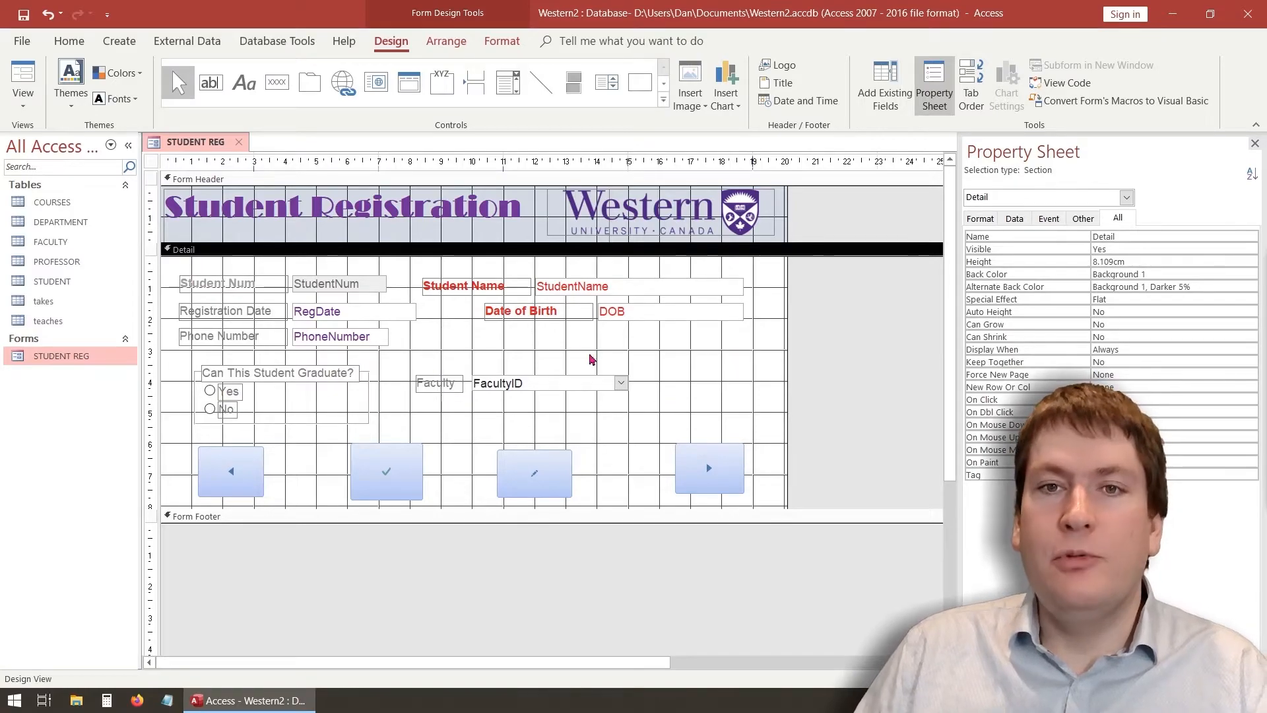
click(277, 84)
Draw a Delete Record button right of Faculty with the Trash Can picture, named DelButton, then enlarge it
drag(682, 349, 737, 386)
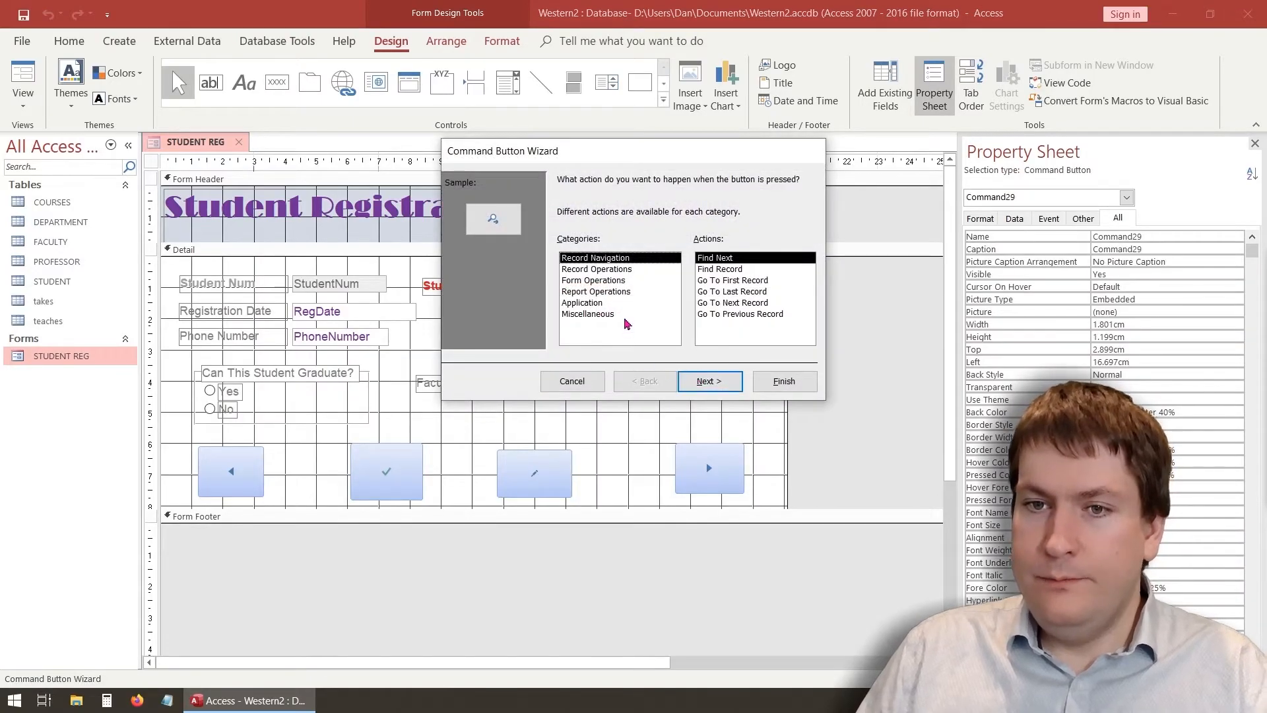
click(612, 270)
click(733, 270)
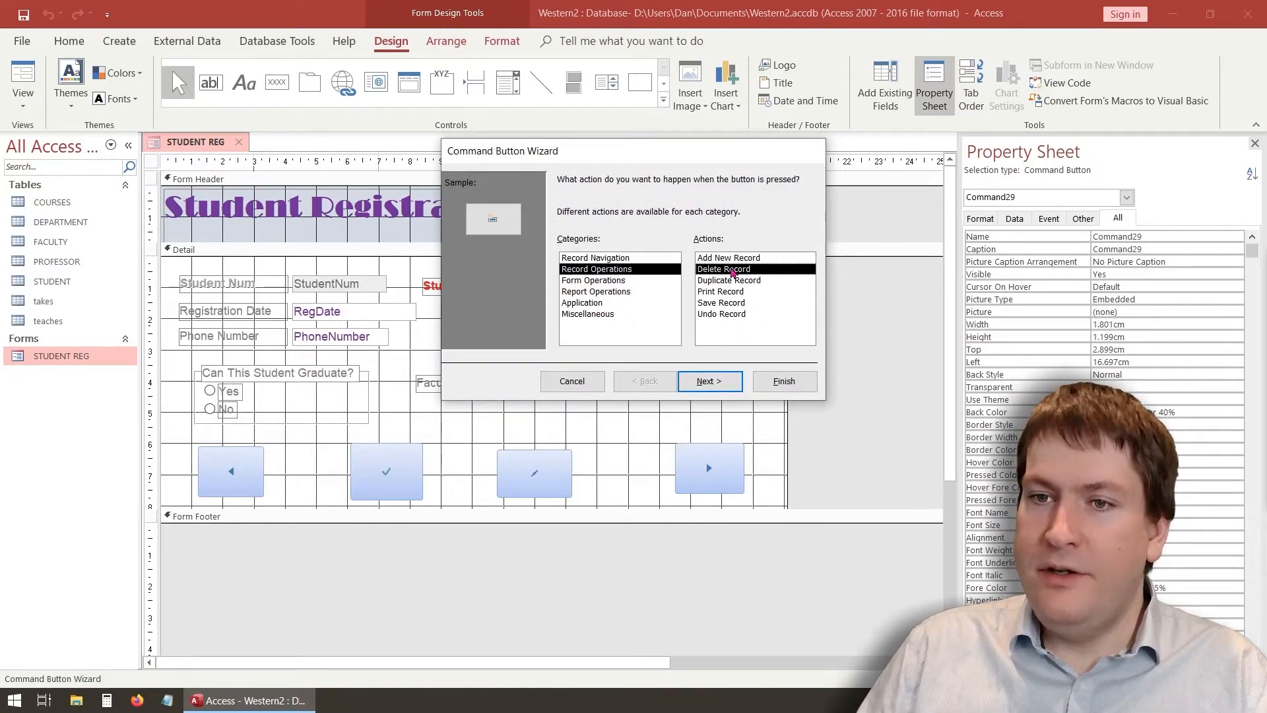
click(719, 387)
click(656, 278)
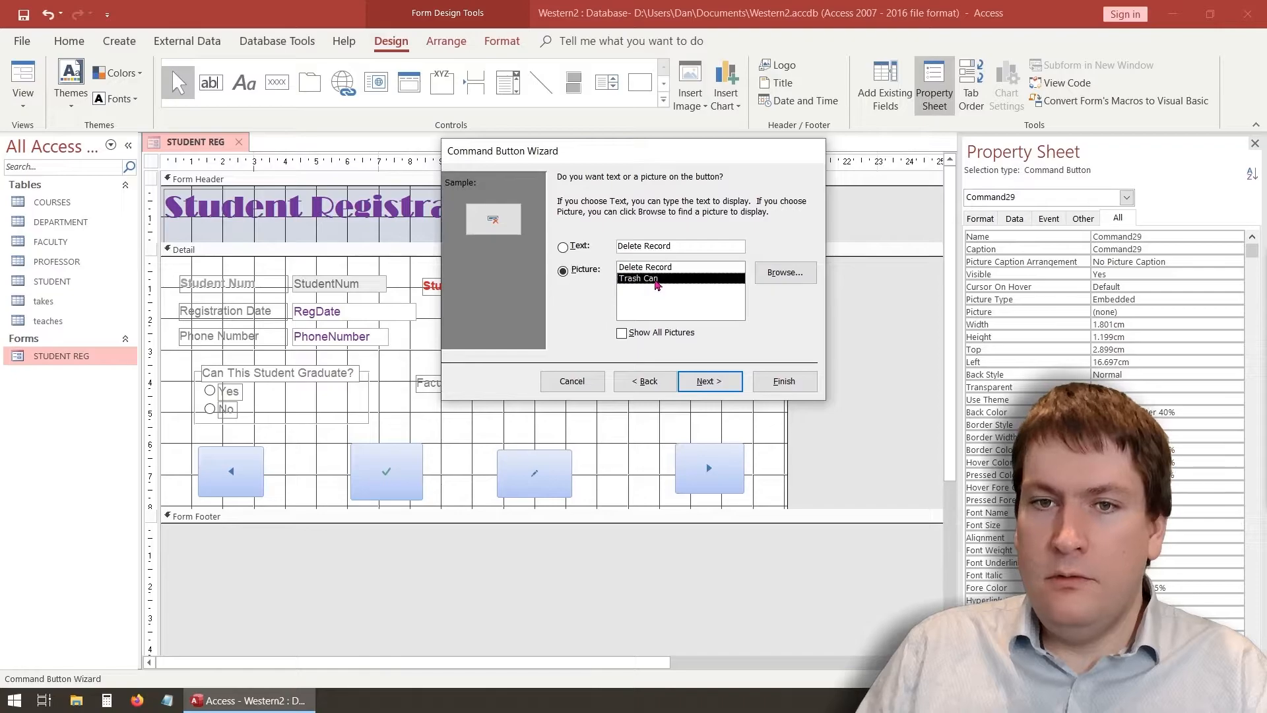
click(734, 381)
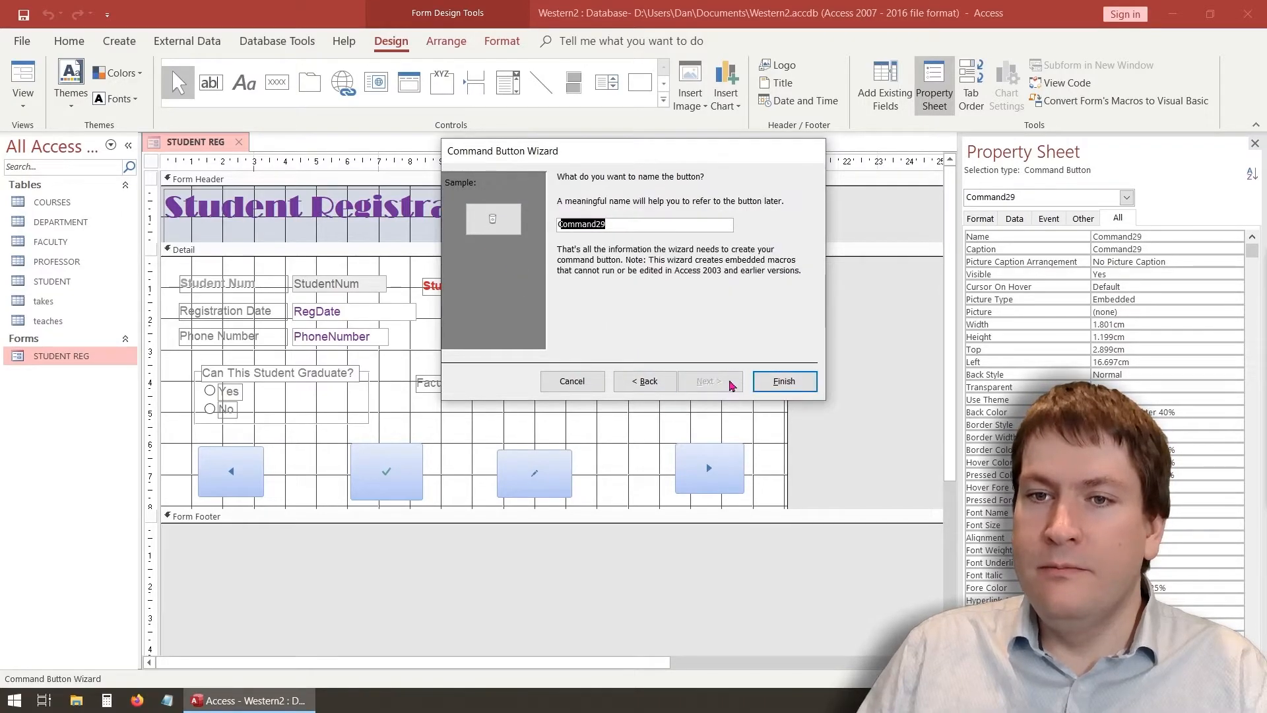
text(DelButton)
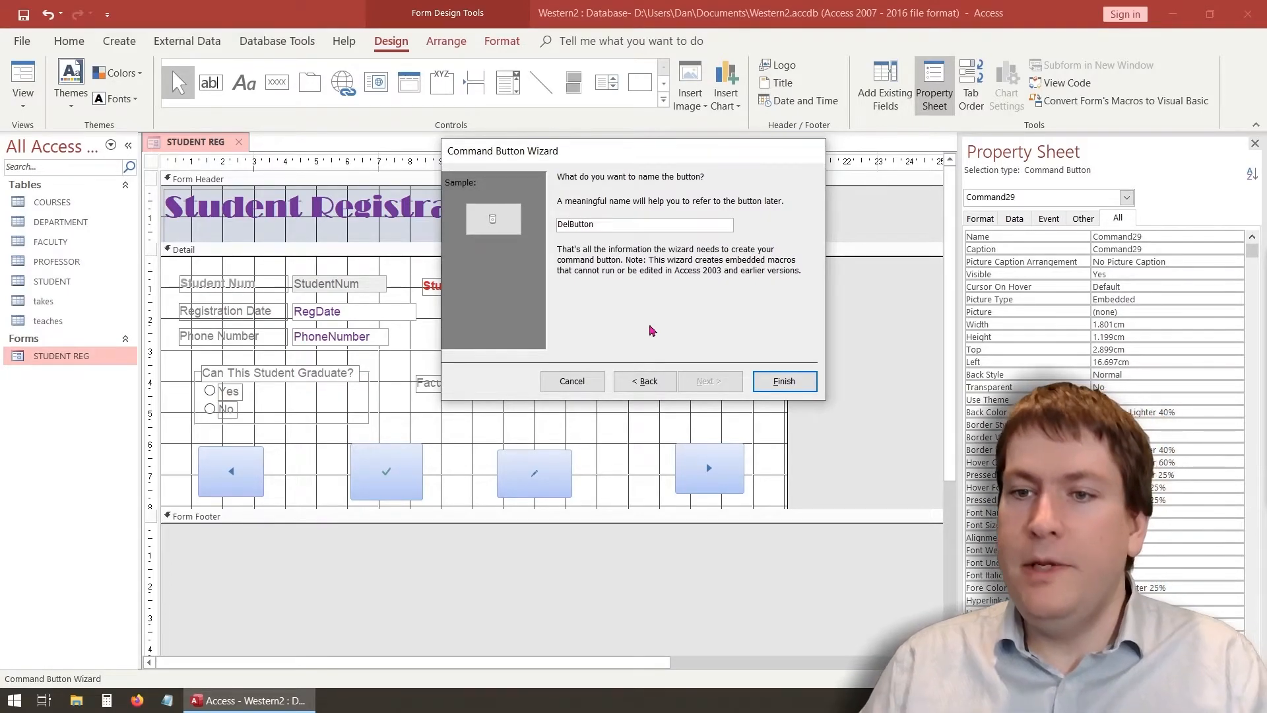
click(798, 386)
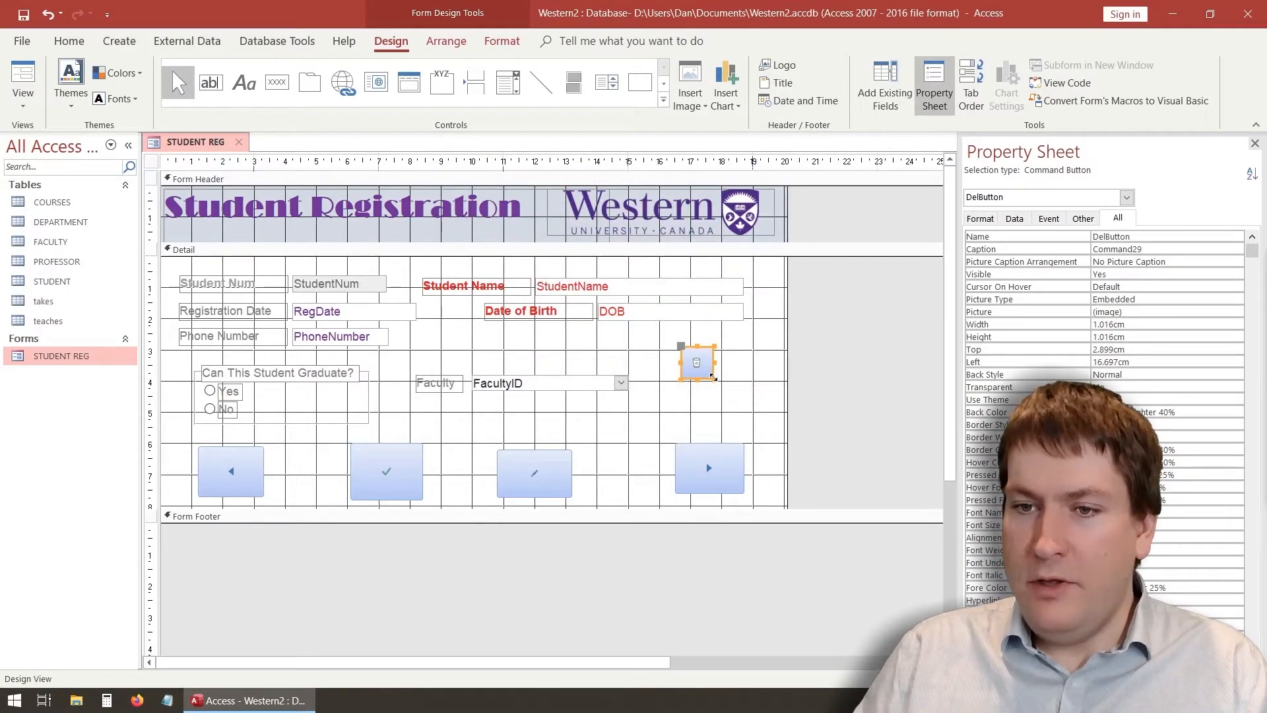
drag(713, 377, 750, 406)
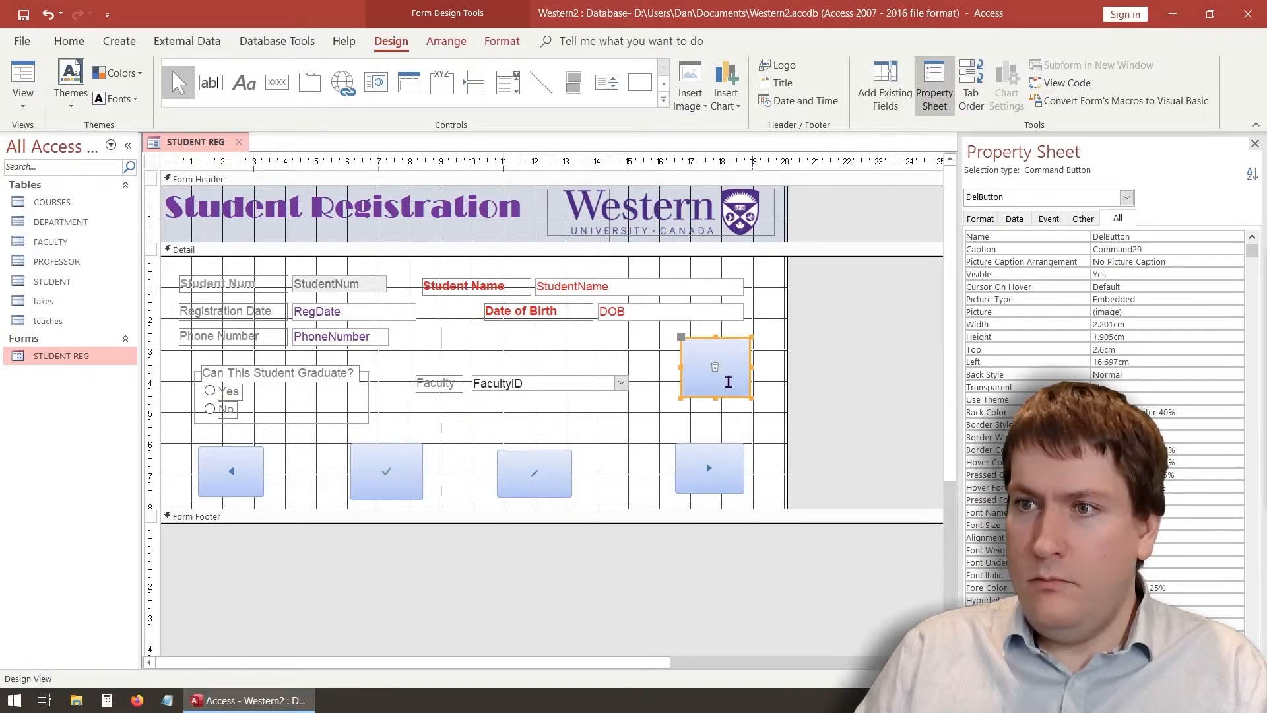
click(753, 427)
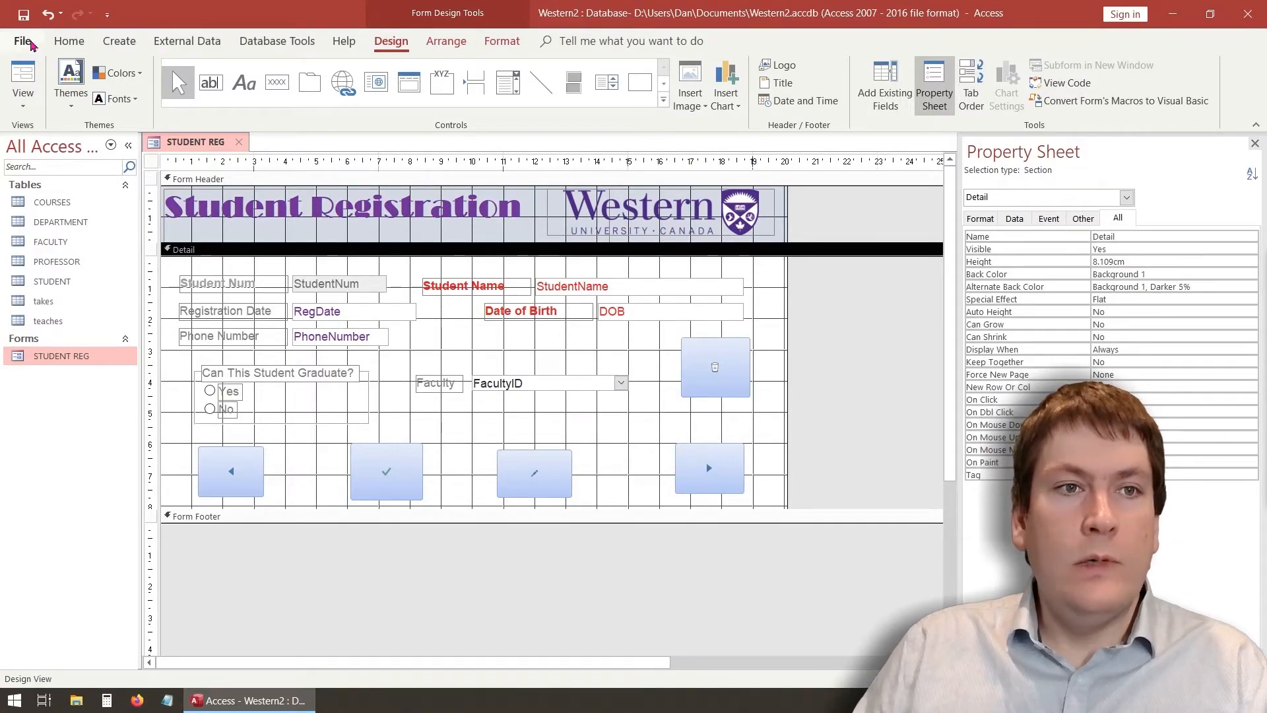
In Form View, append '2' to the current Student Name, save, and move between records
click(38, 99)
click(50, 133)
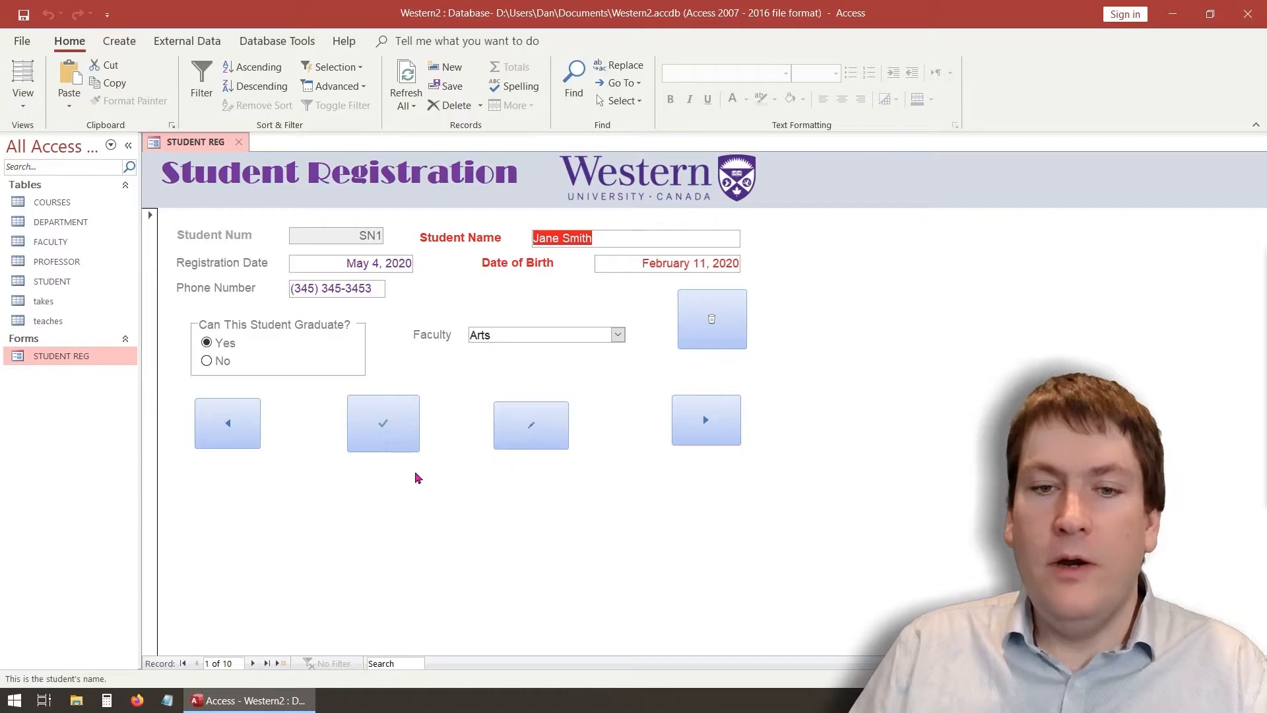
click(386, 428)
click(601, 238)
text(2)
click(403, 426)
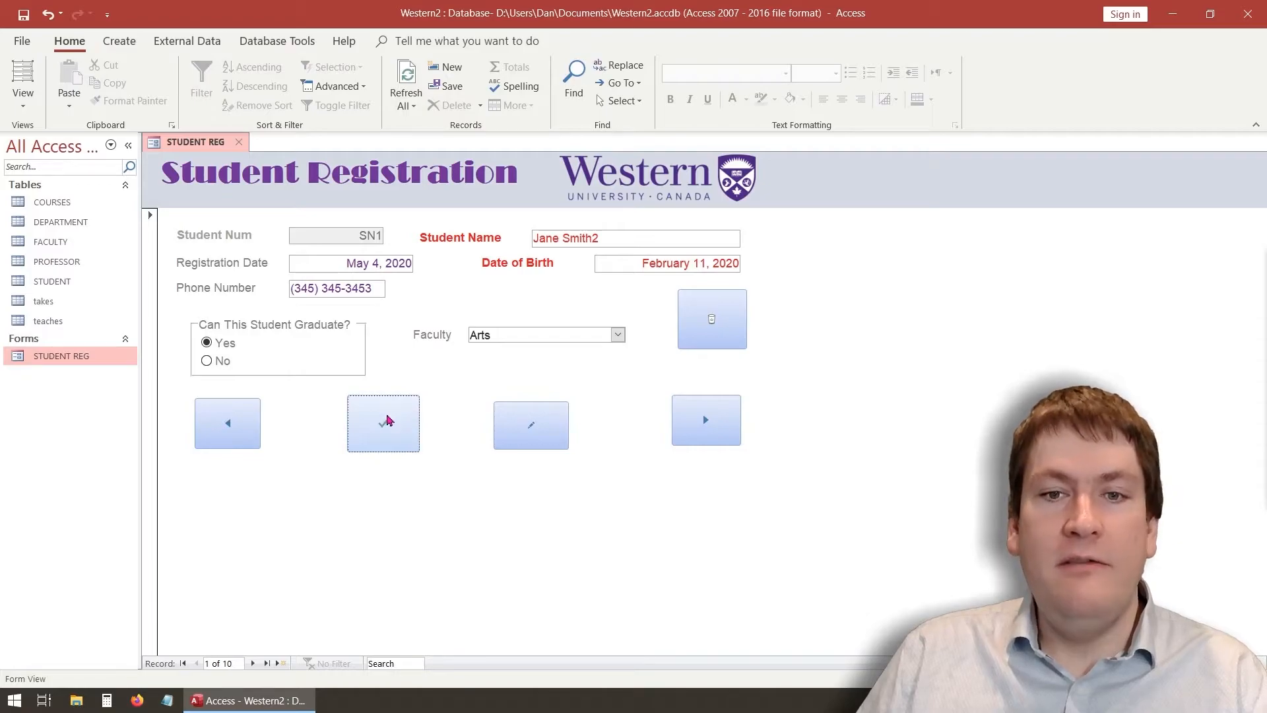
click(698, 433)
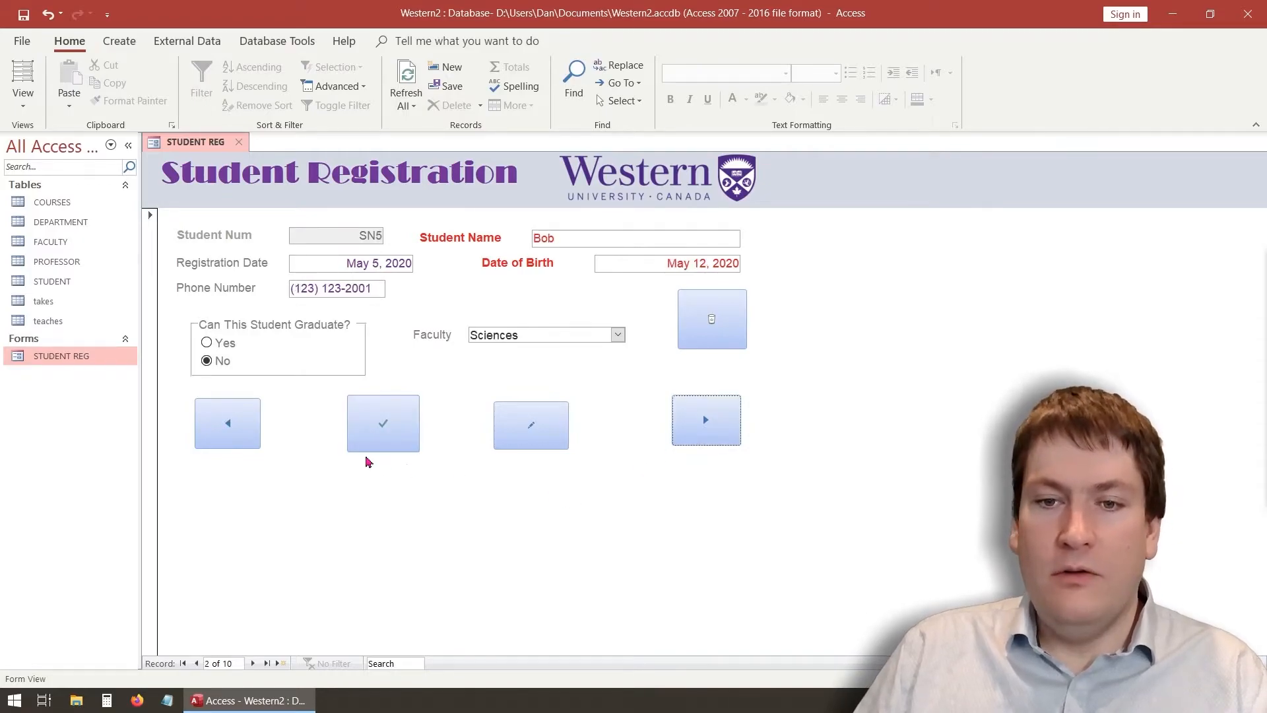
click(222, 423)
Add and save a new student 'sadfsdf' born May 6 in the Maths faculty
click(532, 428)
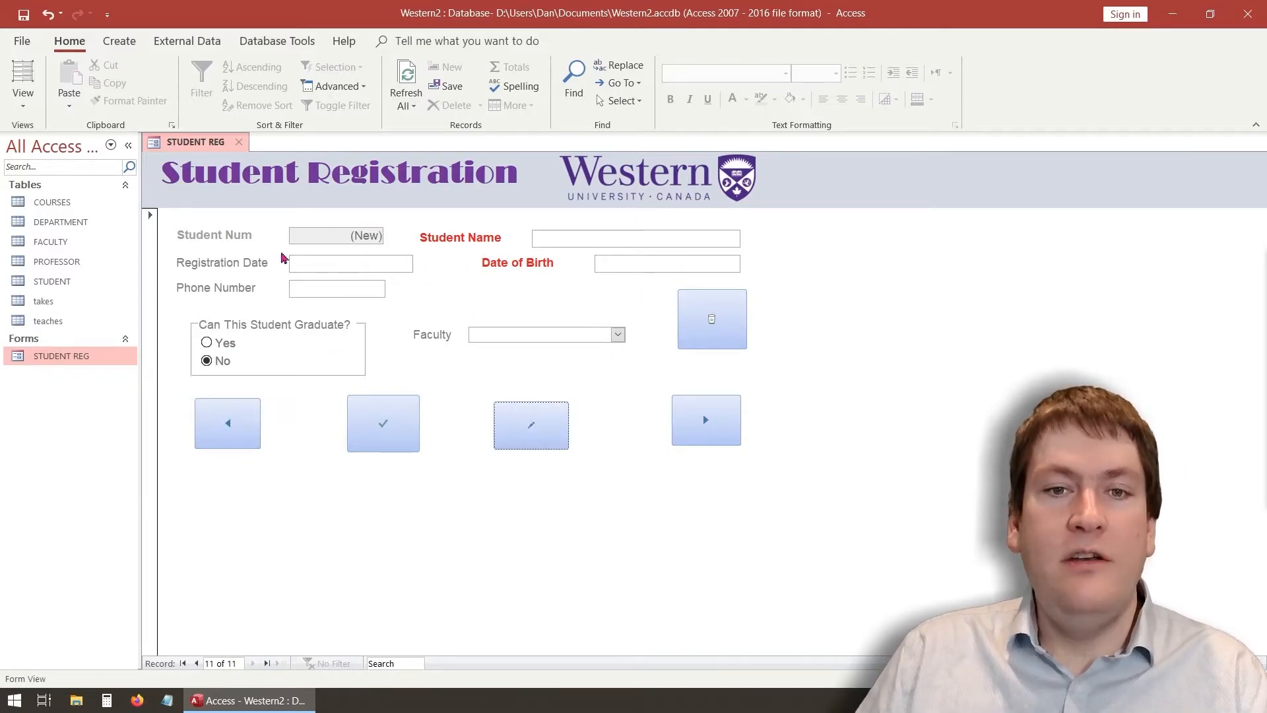
click(585, 239)
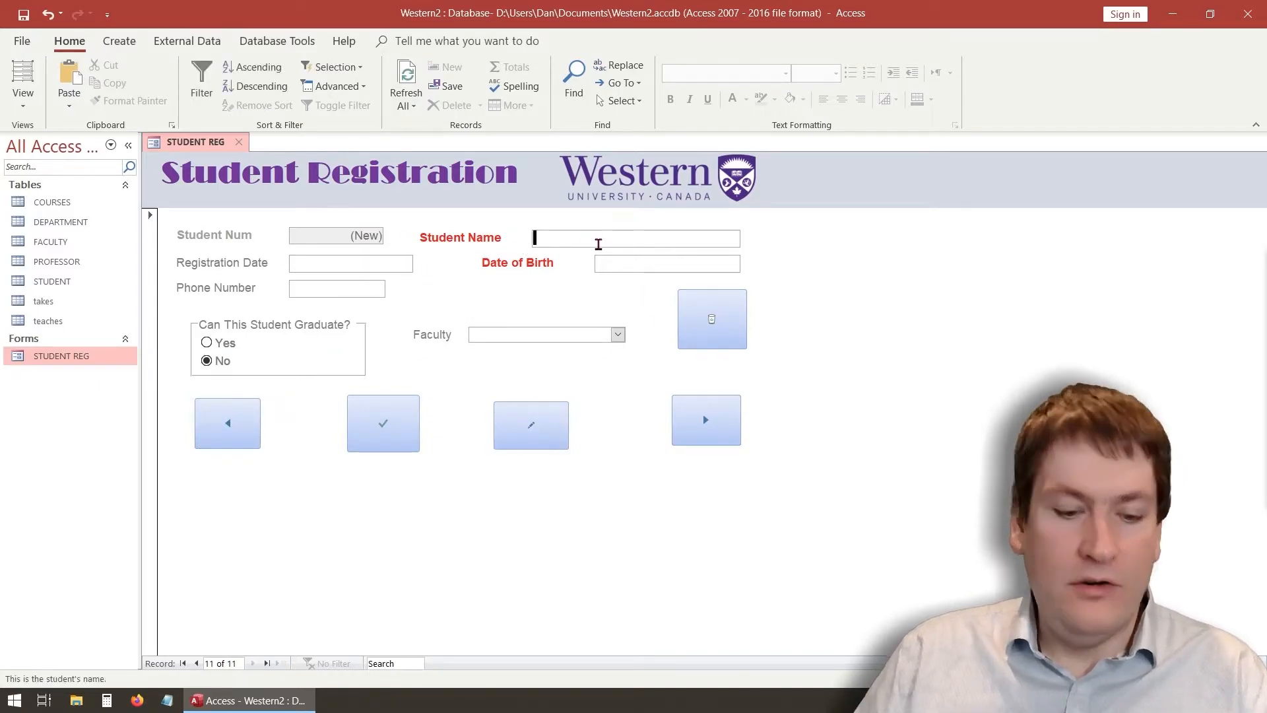
text(sadfsdf)
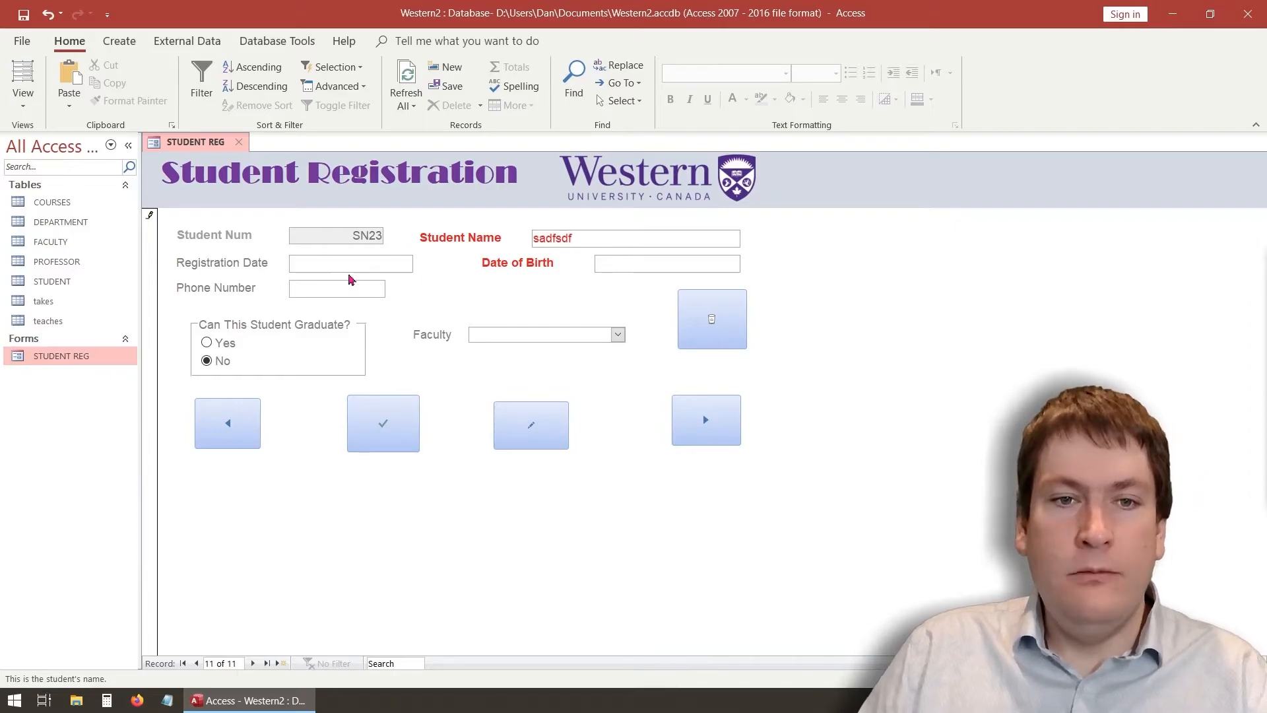
click(642, 262)
click(748, 262)
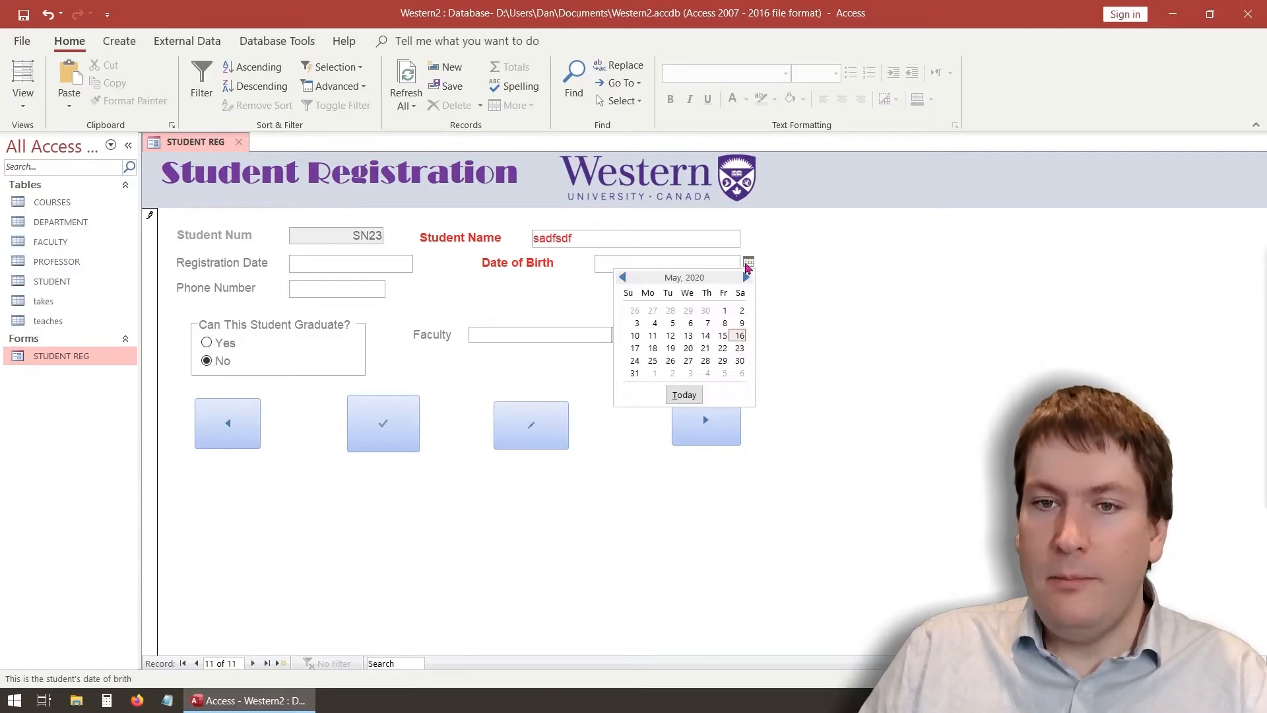
click(680, 328)
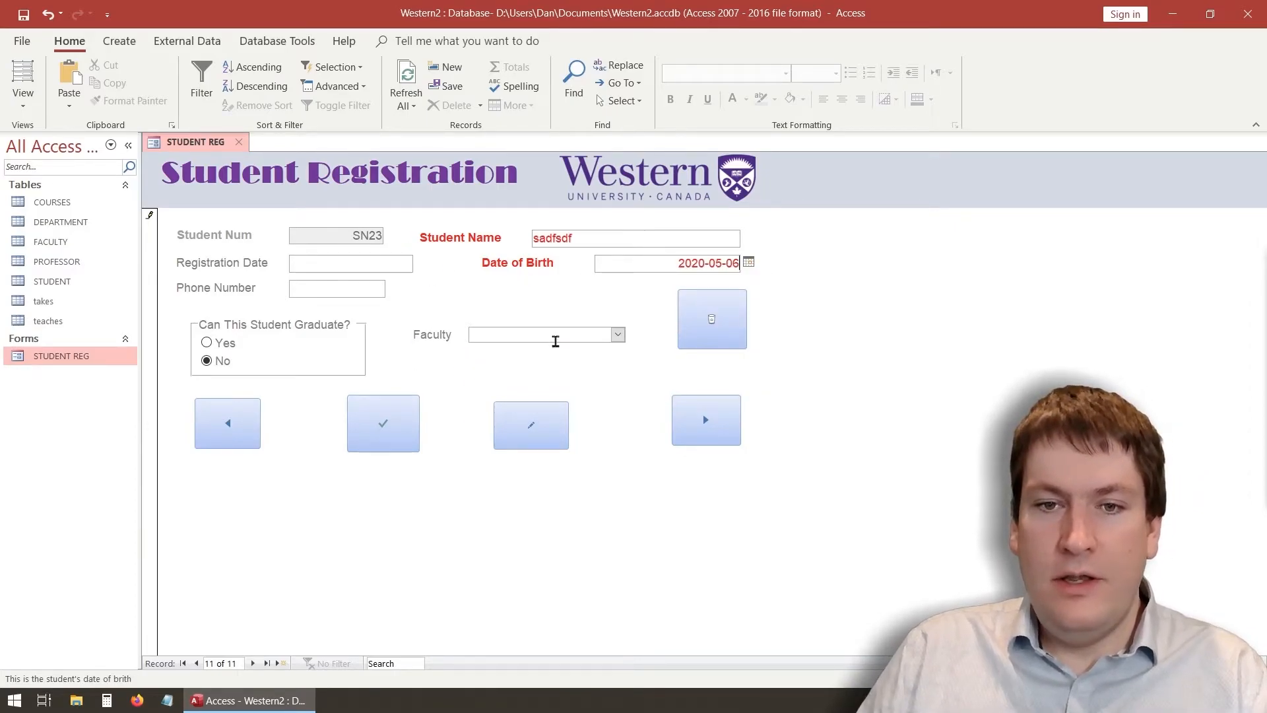
click(619, 335)
click(551, 381)
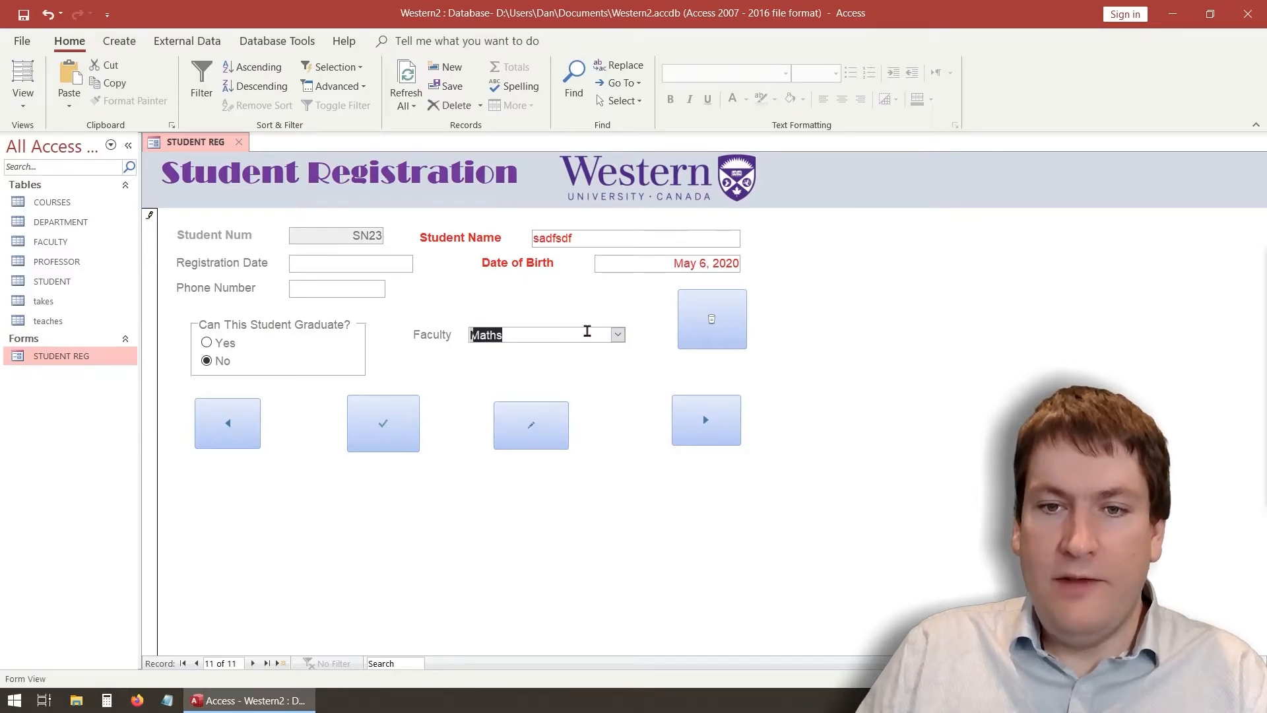
click(383, 431)
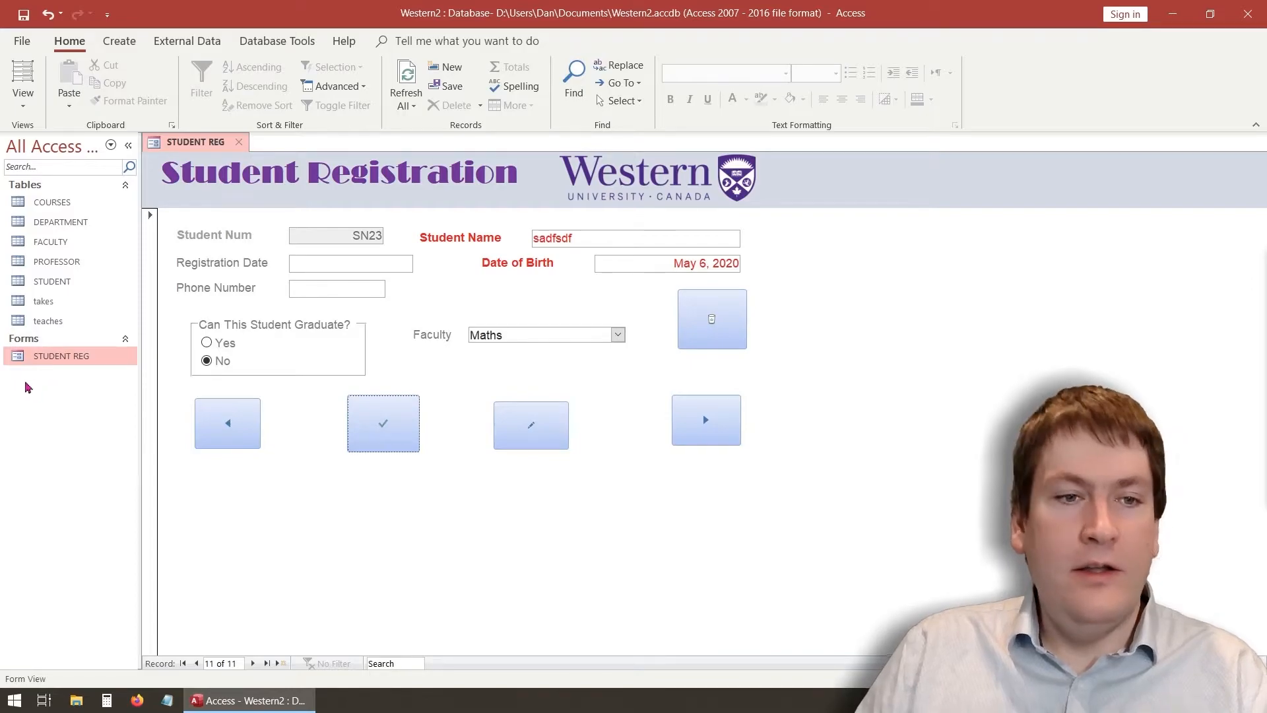
Check the STUDENT table, delete and confirm the current record, then recheck the table
double_click(62, 282)
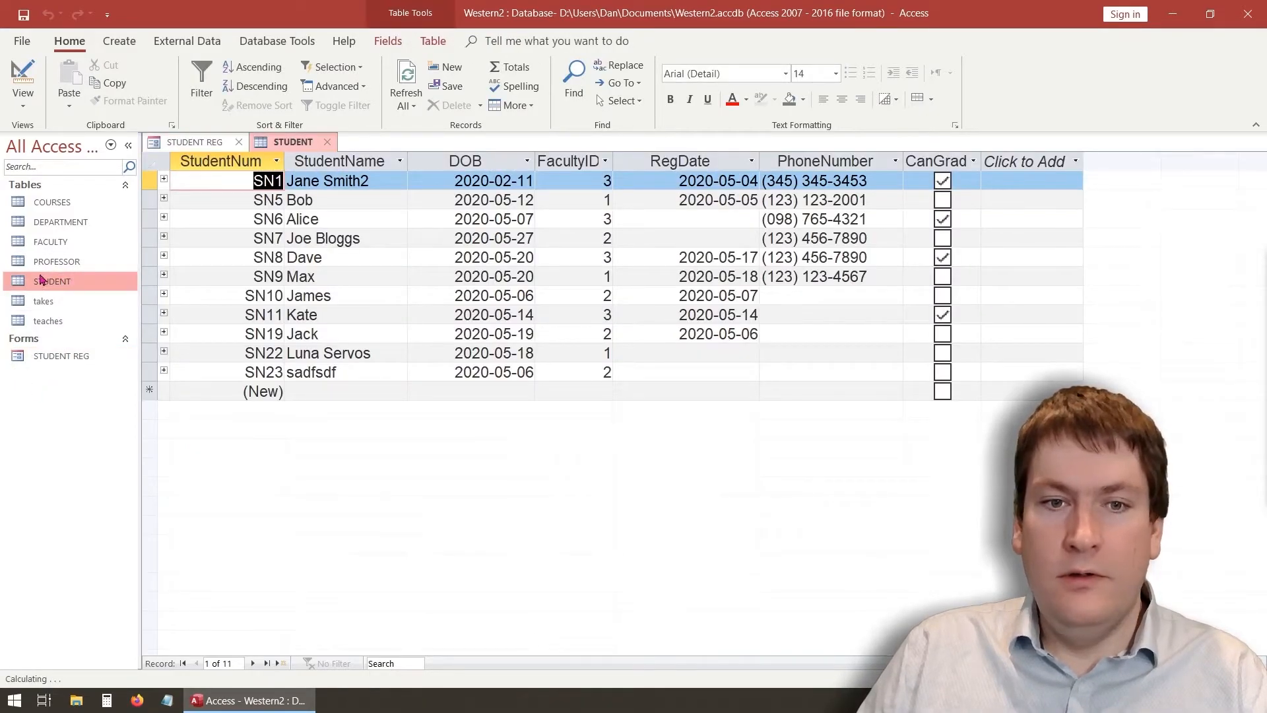
click(327, 142)
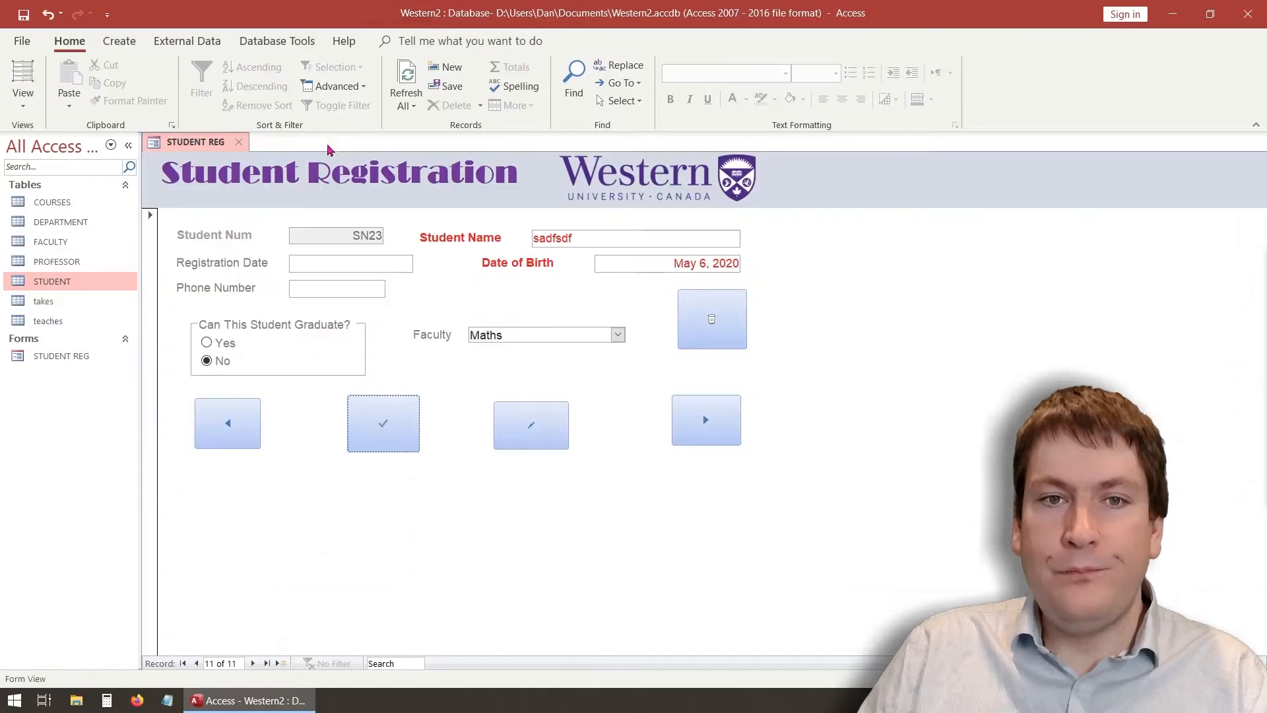
click(721, 339)
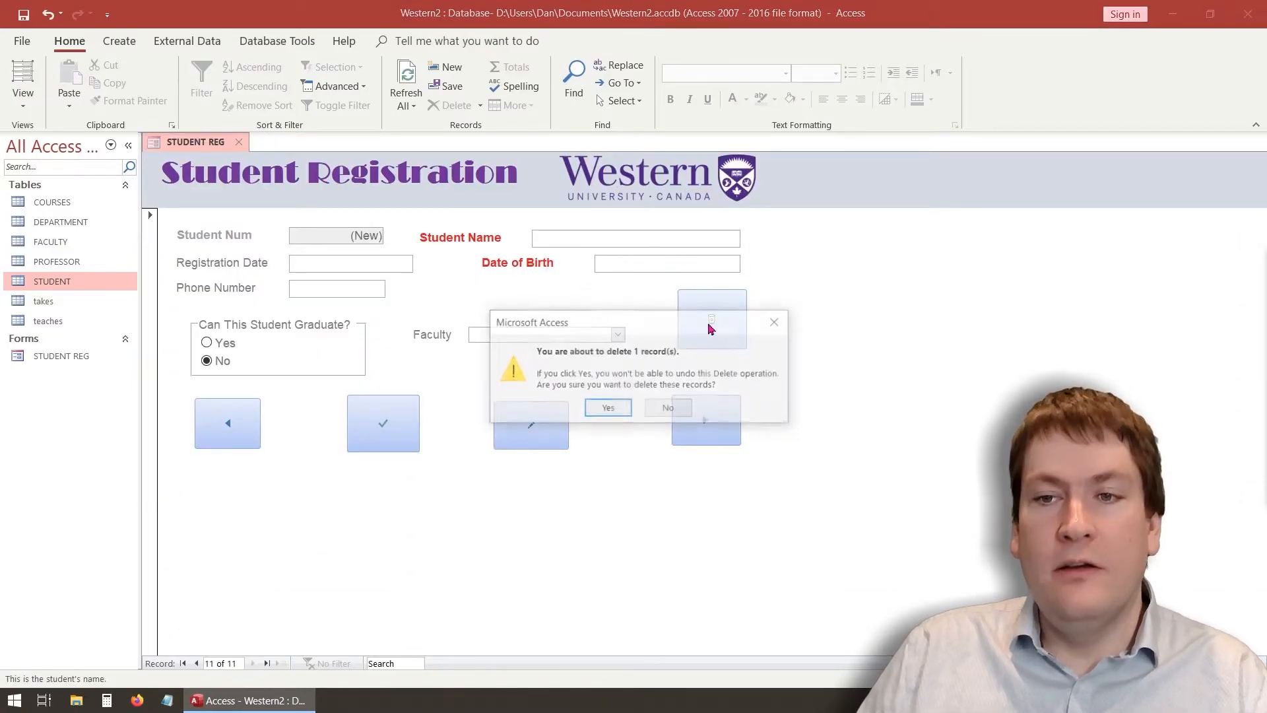
click(605, 410)
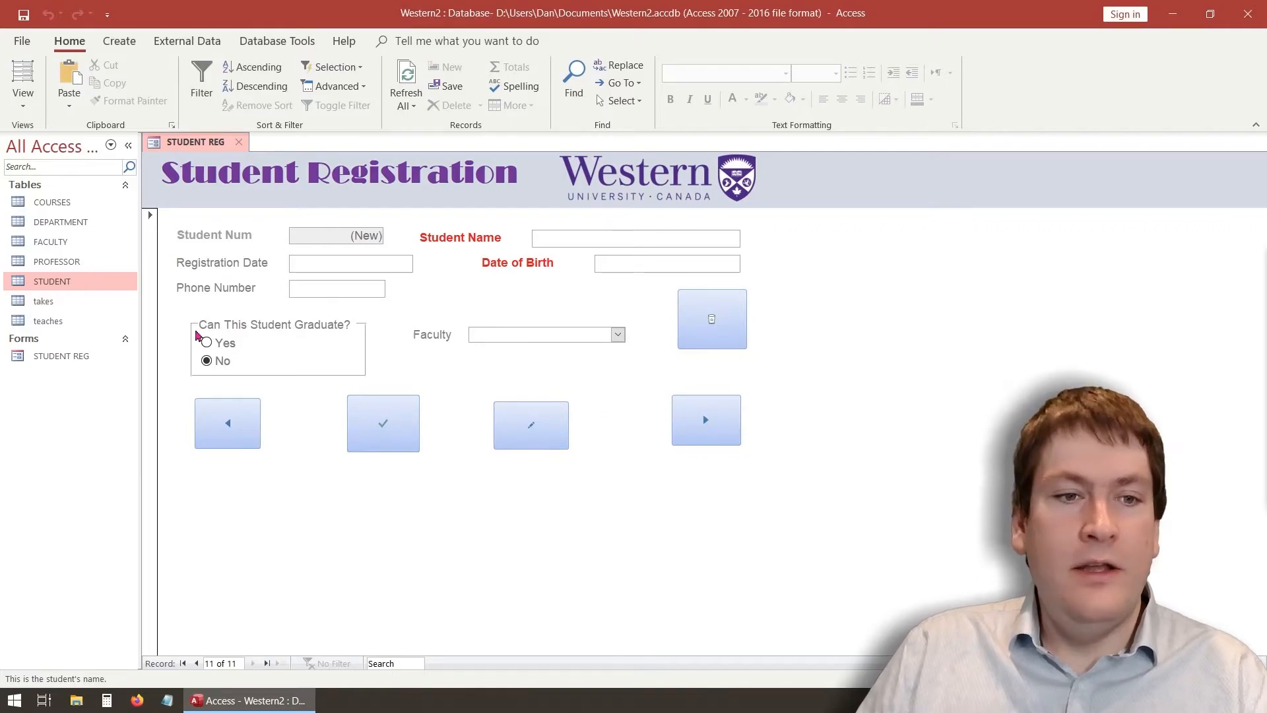
double_click(53, 280)
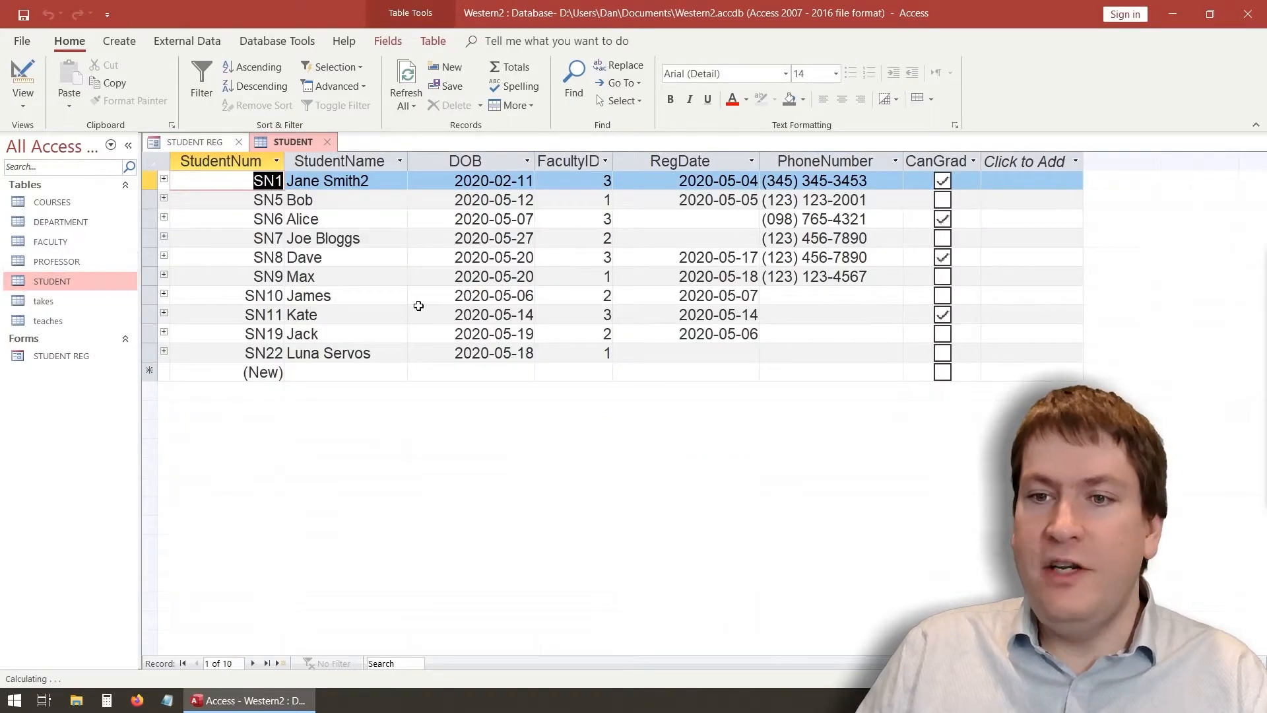
click(328, 142)
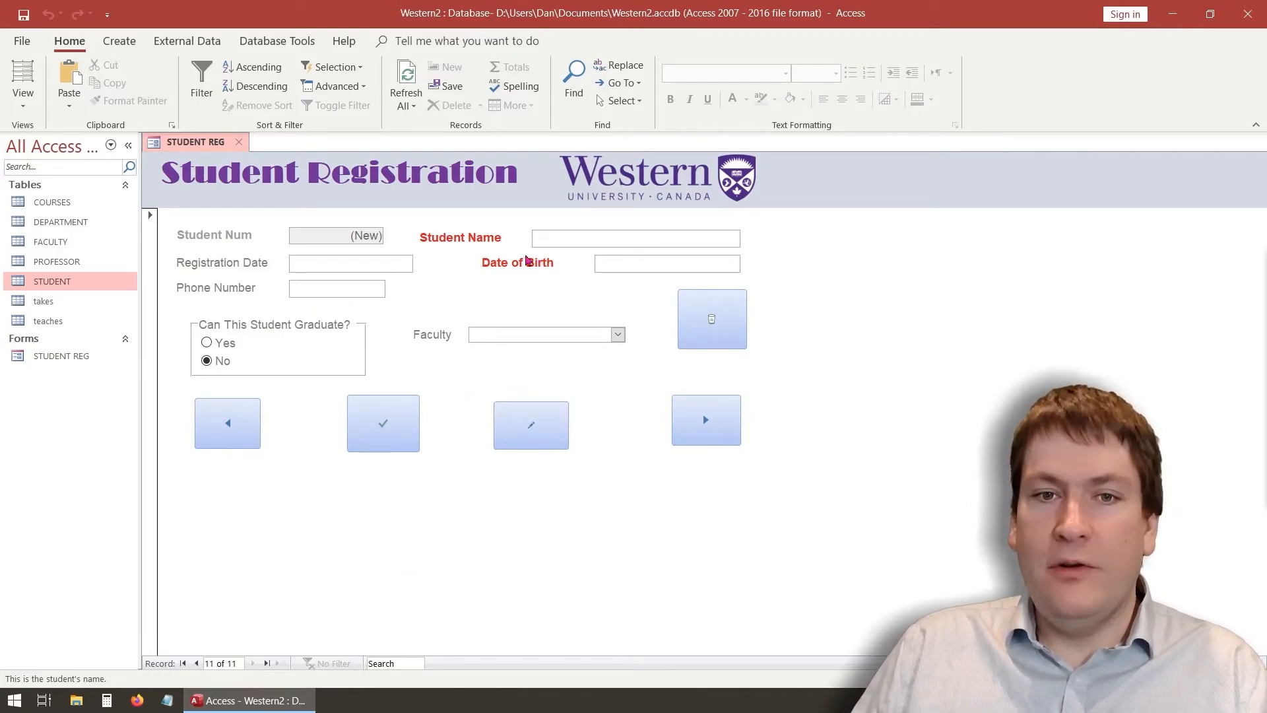
Press Tab four times to test the form's field tab sequence
key(Tab)
key(Tab)
key(Tab)
key(Tab)
key(Tab)
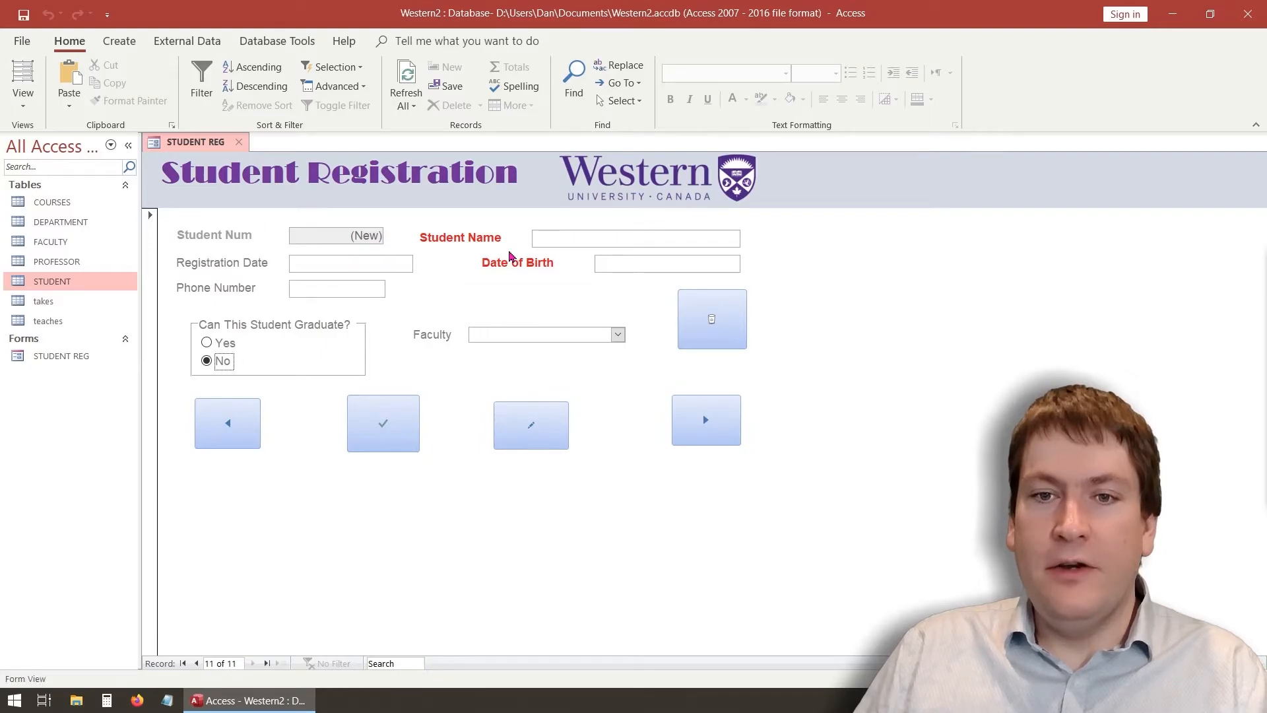
key(Tab)
key(Tab)
key(Tab)
key(Tab)
key(Tab)
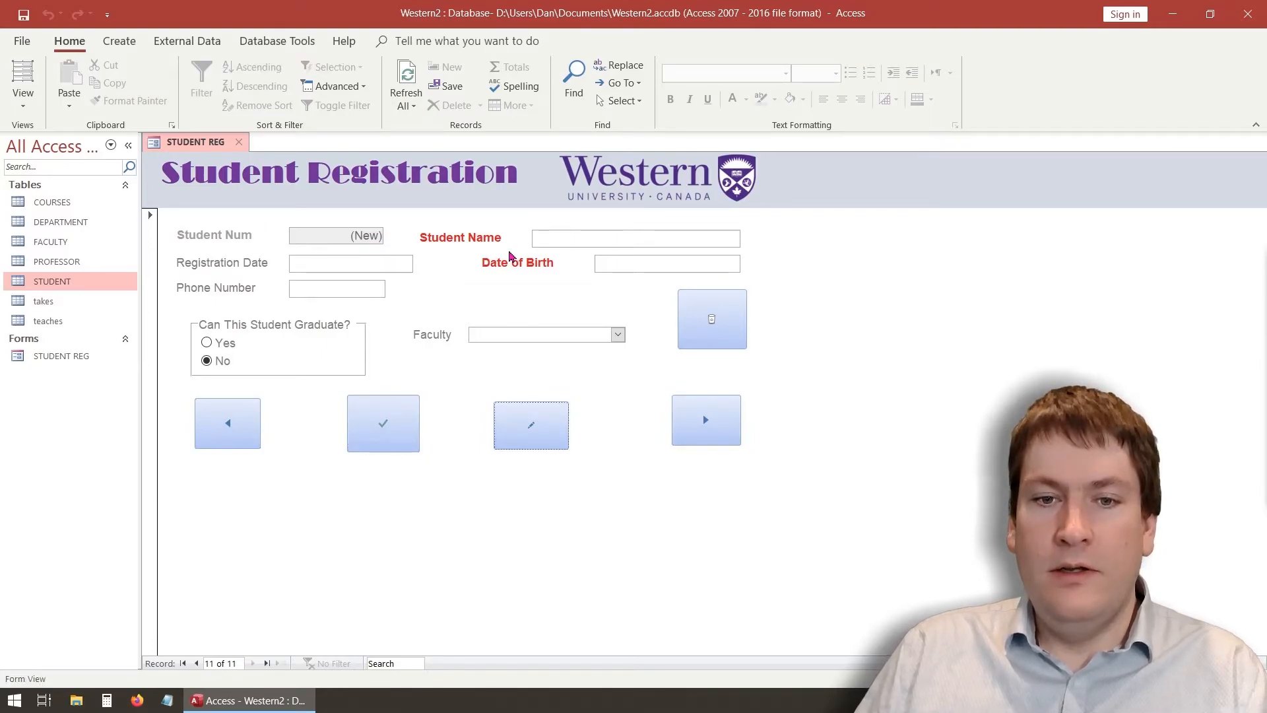
key(Tab)
key(Tab)
key(Tab)
key(Tab)
key(Tab)
key(Tab)
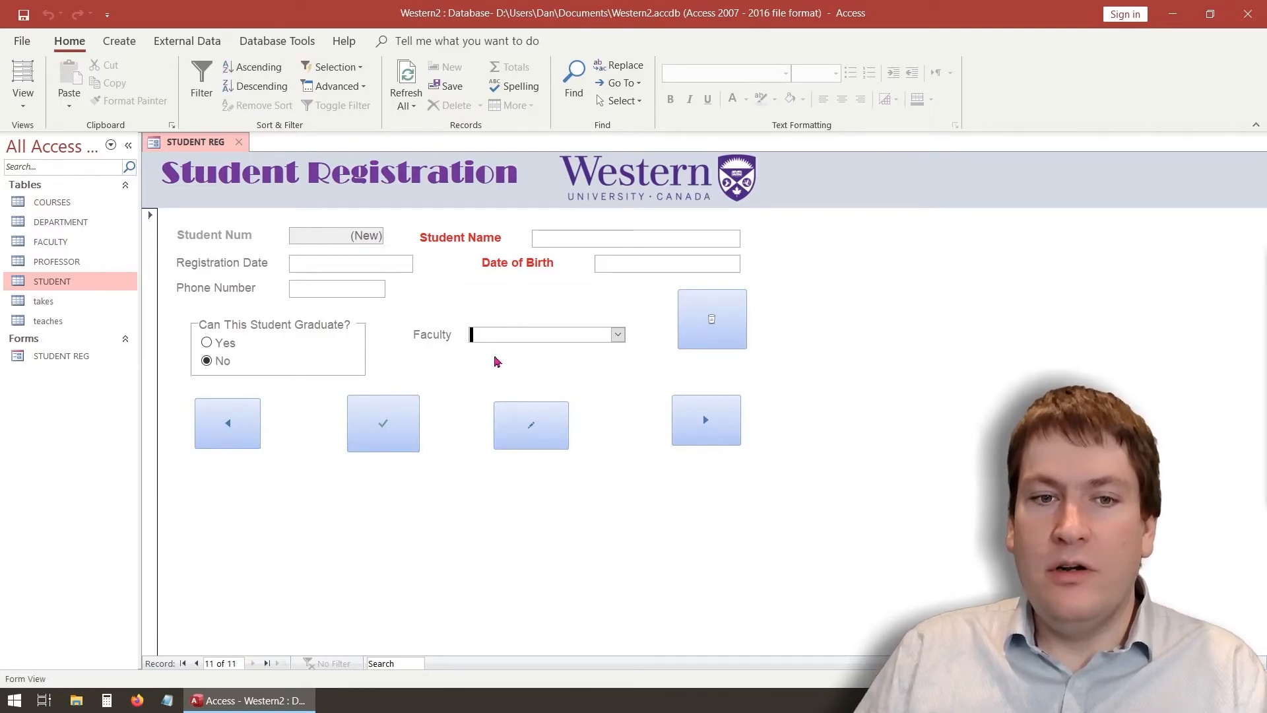
key(Tab)
key(Tab)
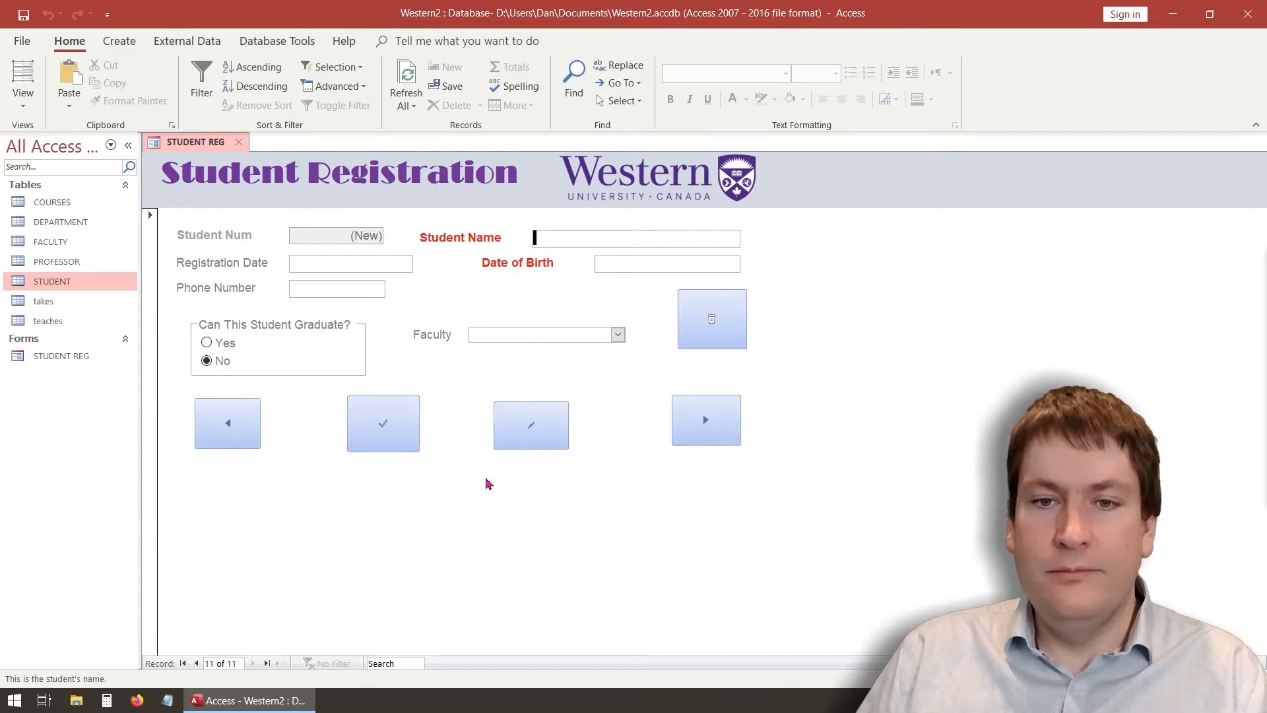
In Design View, make the Faculty label text bold and red
click(22, 108)
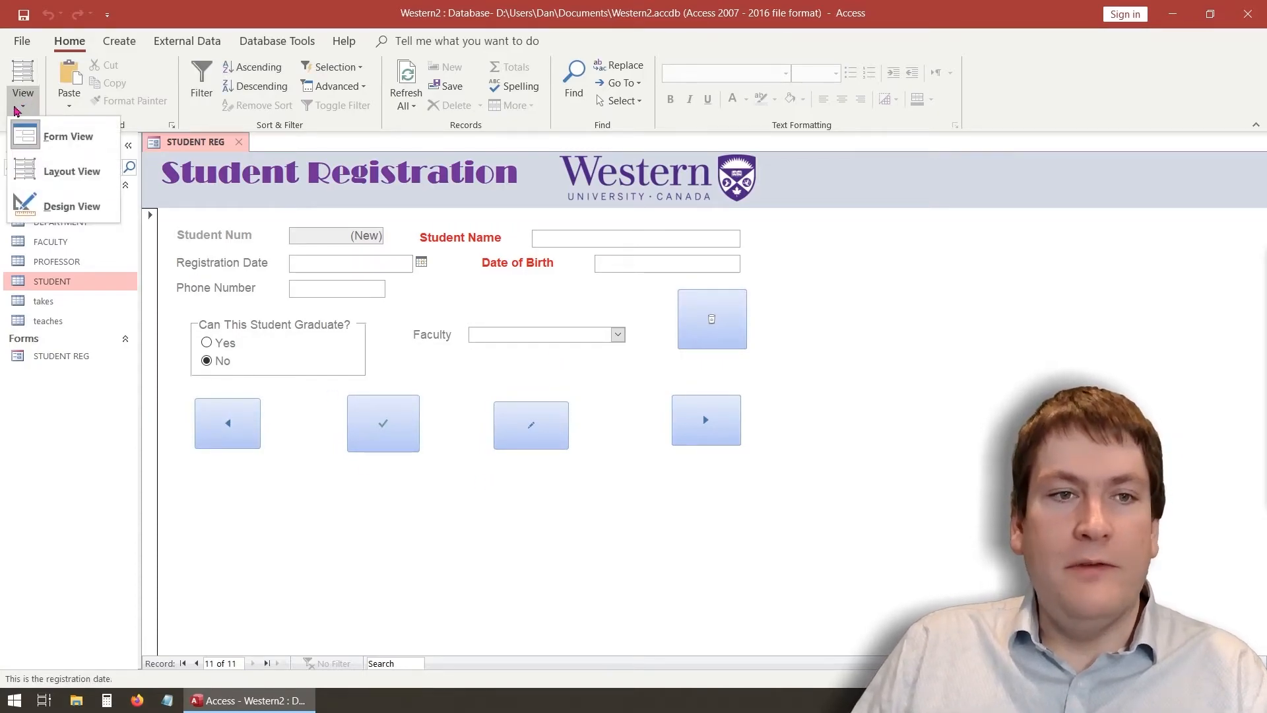
click(37, 206)
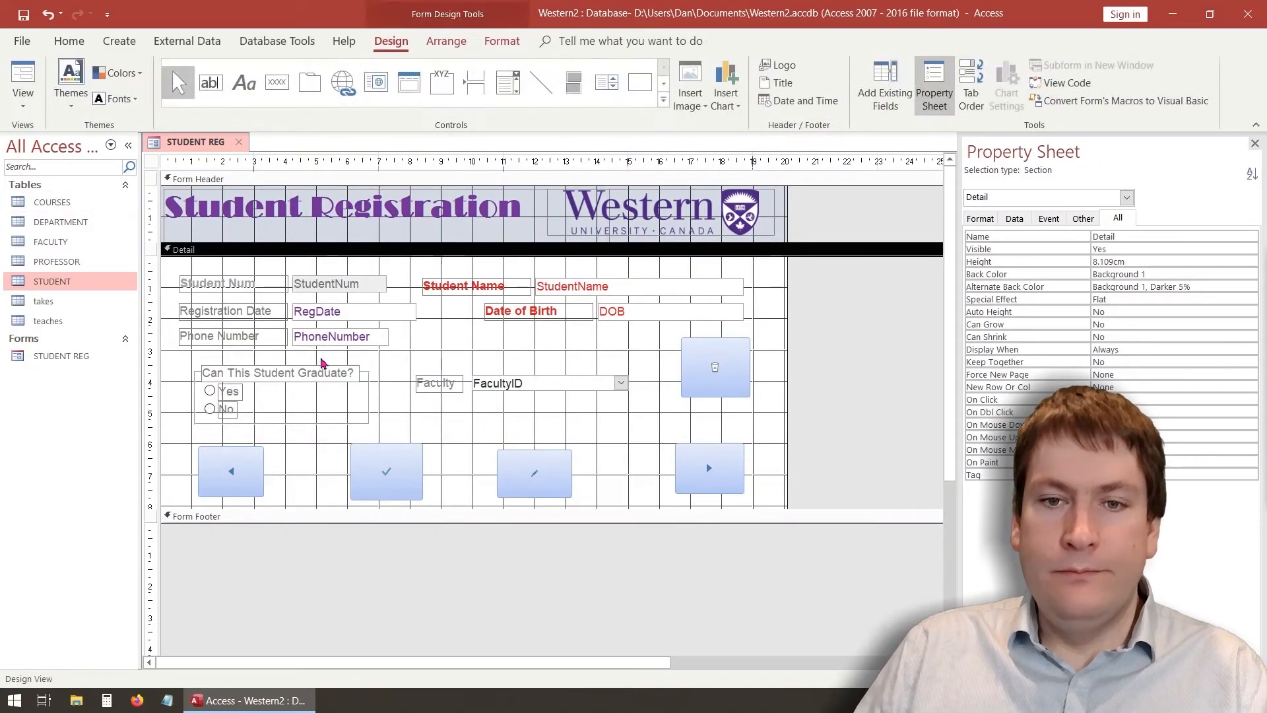
click(437, 384)
click(438, 383)
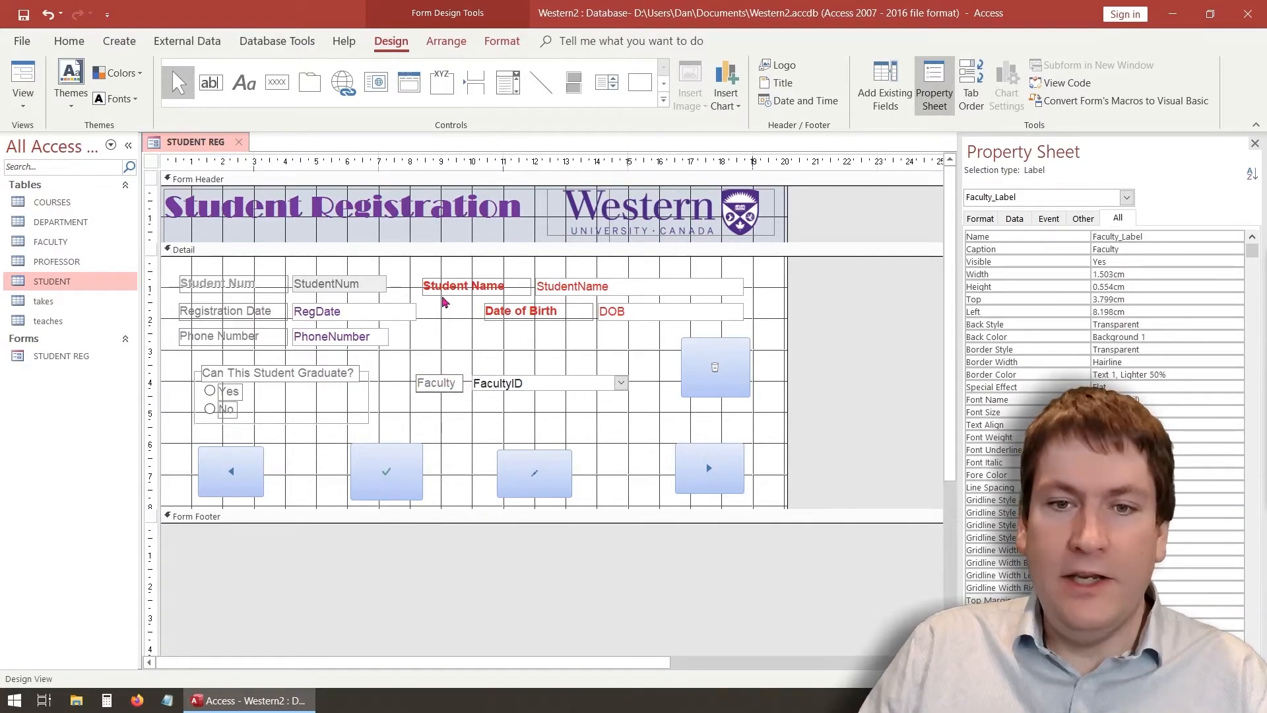
drag(458, 382, 379, 366)
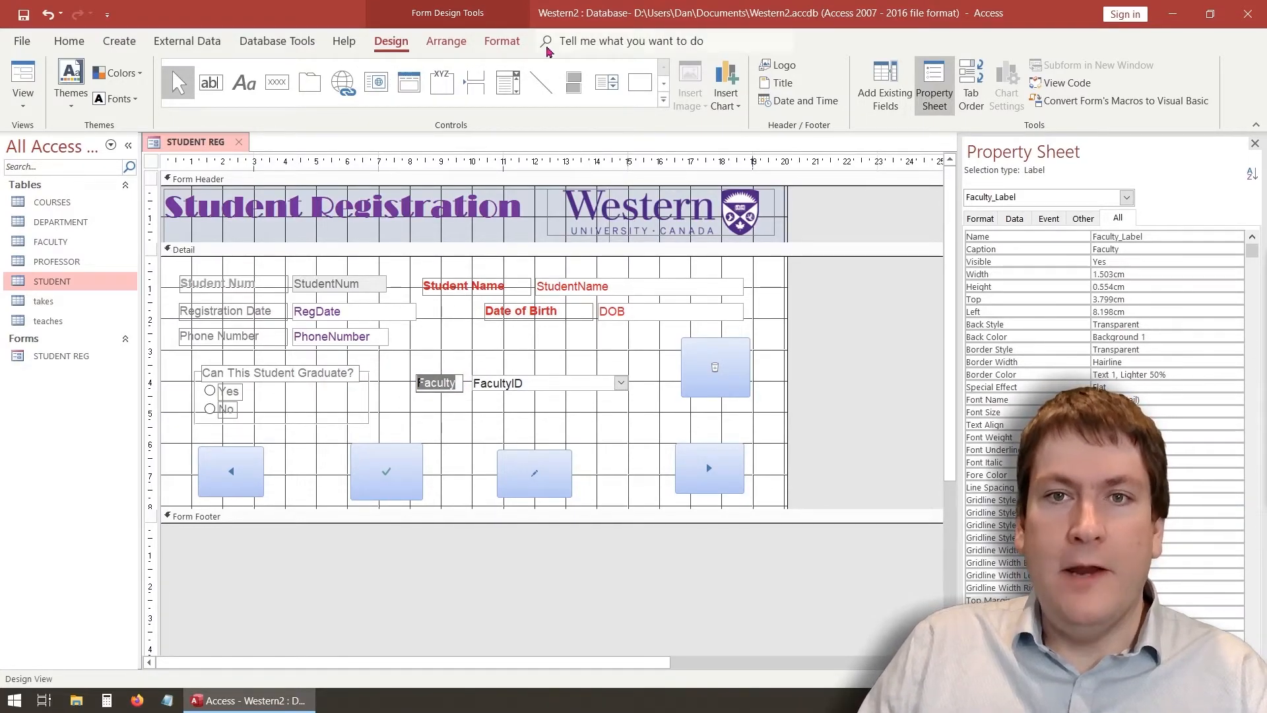
click(502, 41)
click(208, 100)
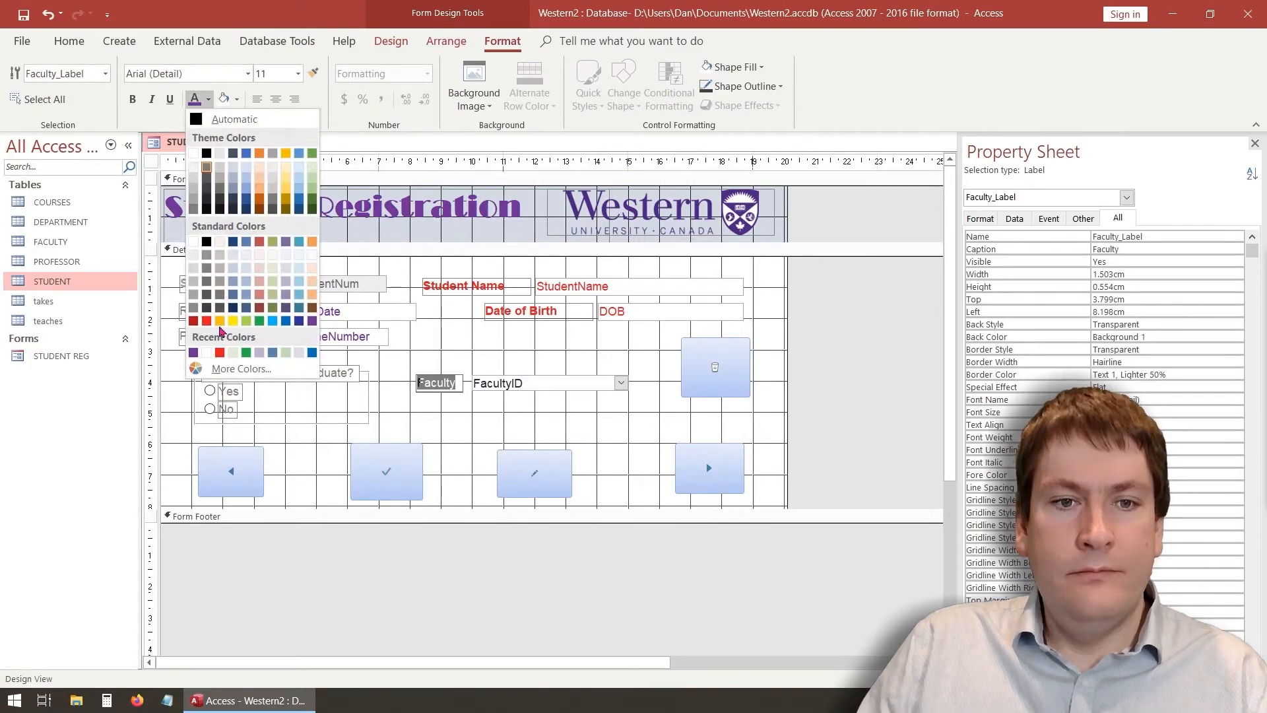
click(220, 354)
click(132, 99)
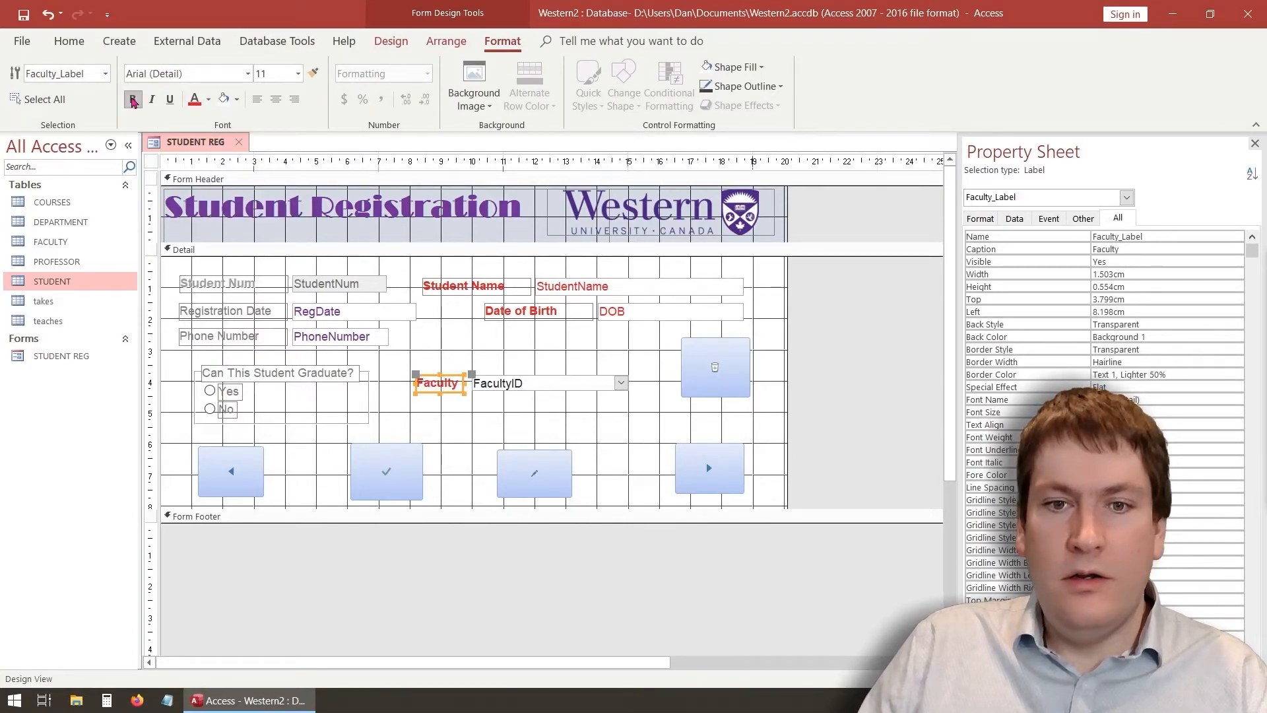
click(492, 435)
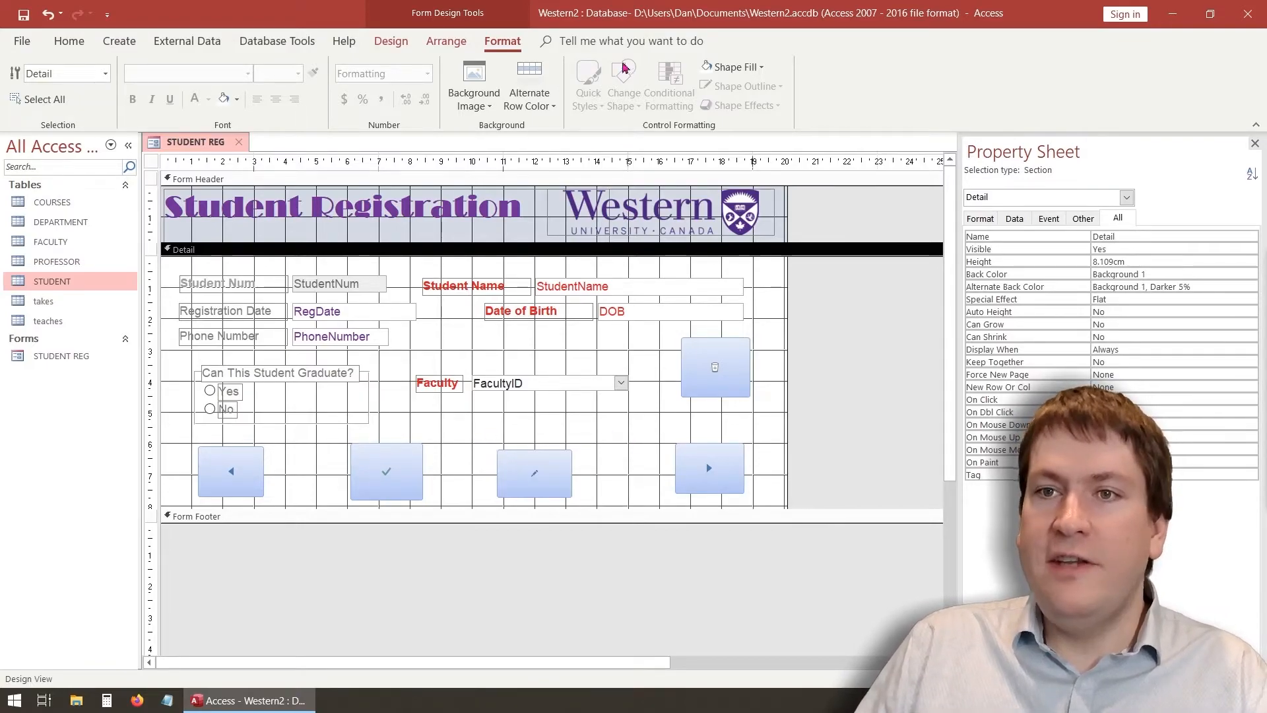
click(389, 41)
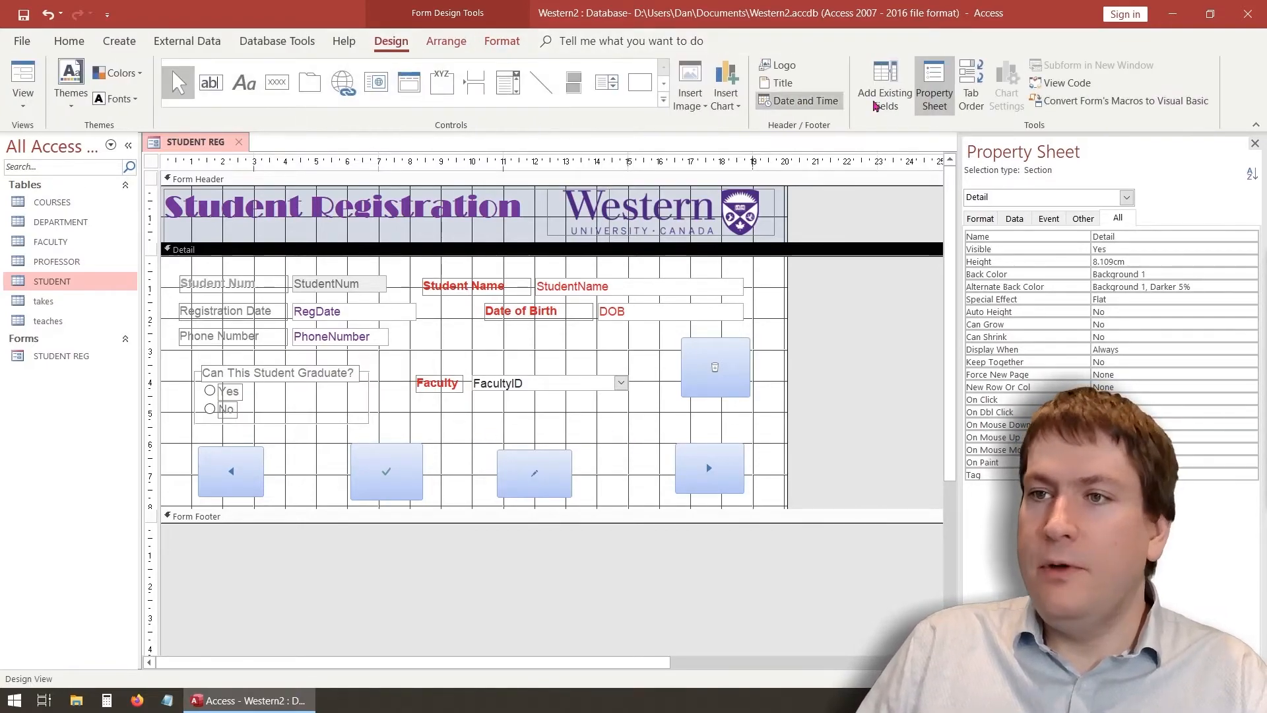
Review the Tab Order, then set the delete button's Tab Stop to No
click(971, 96)
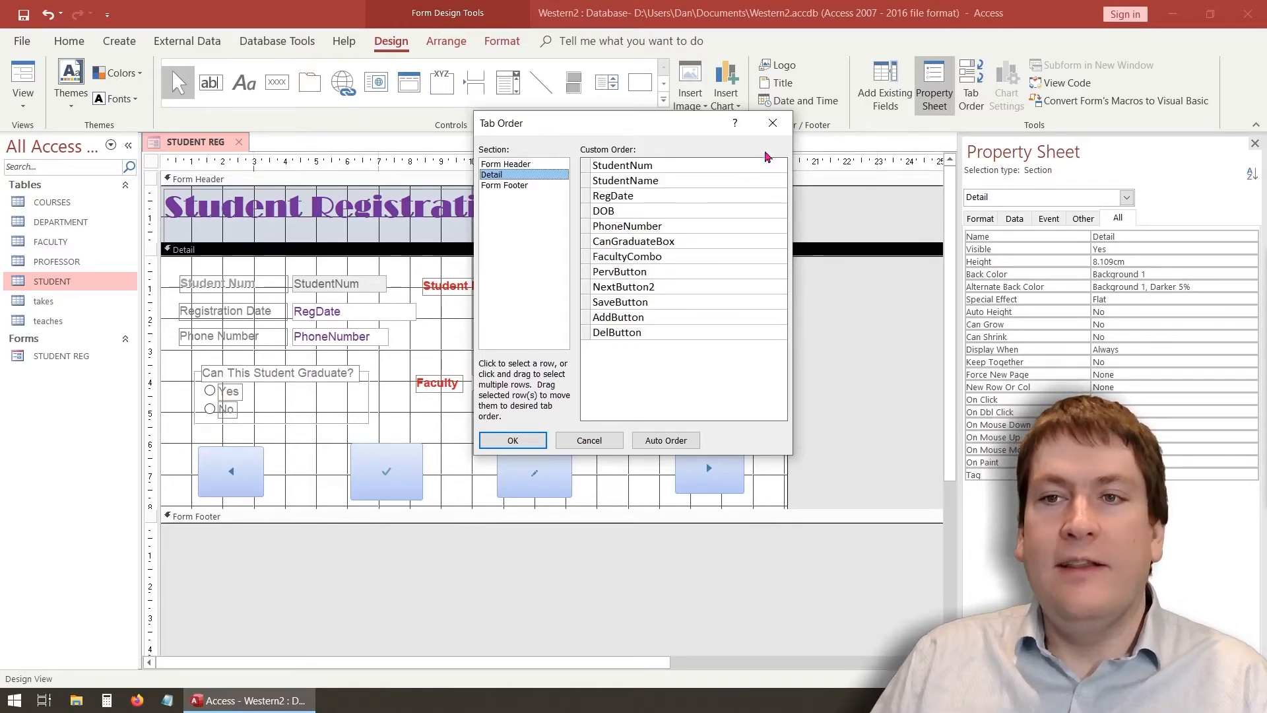
click(772, 122)
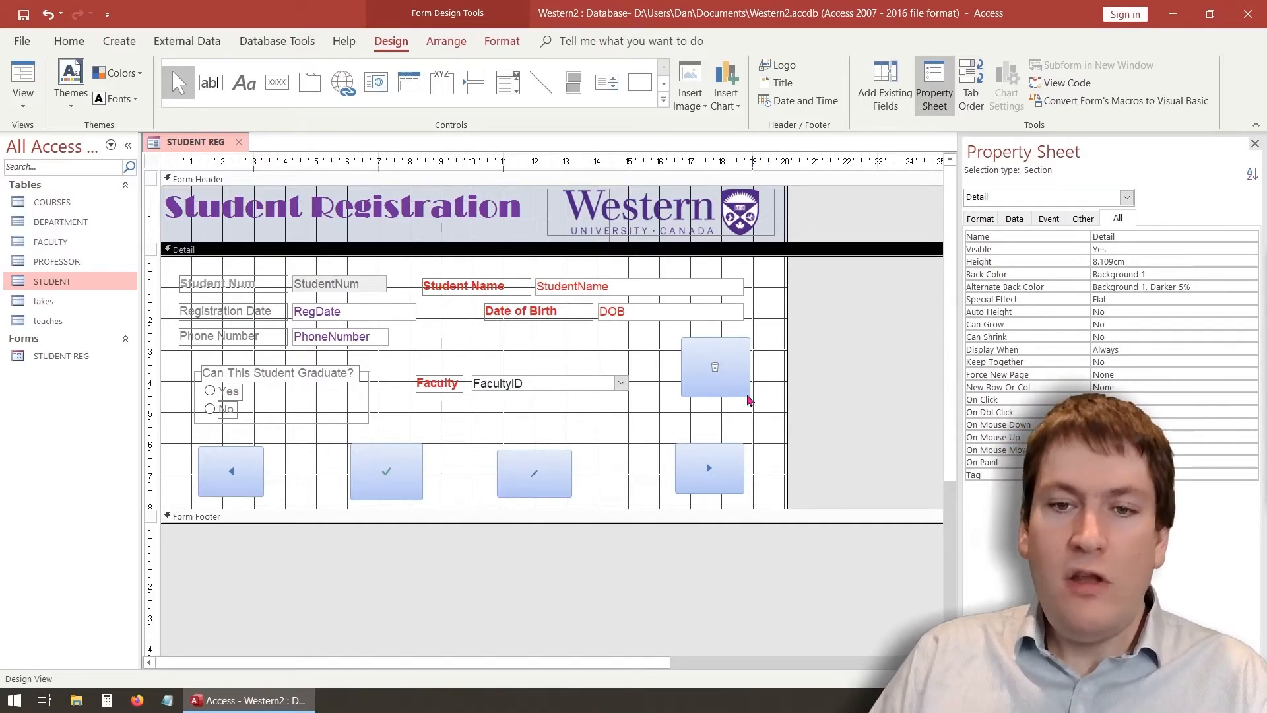
click(724, 354)
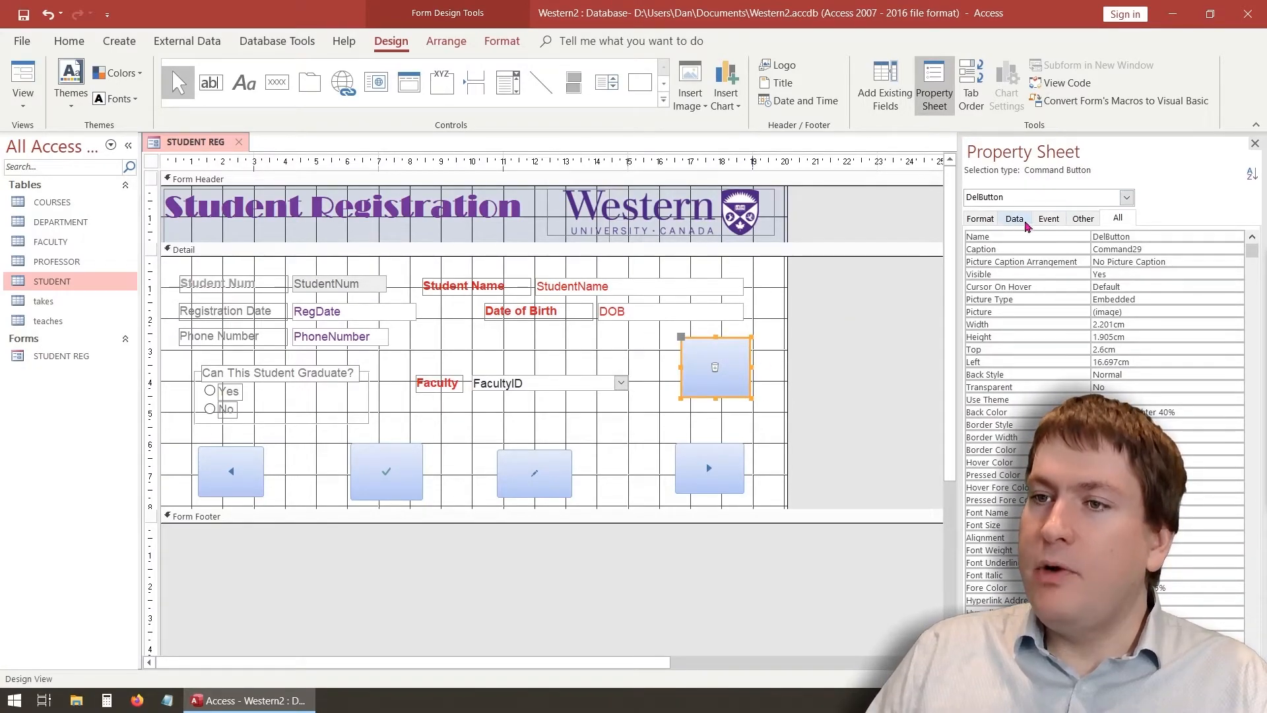
click(1083, 220)
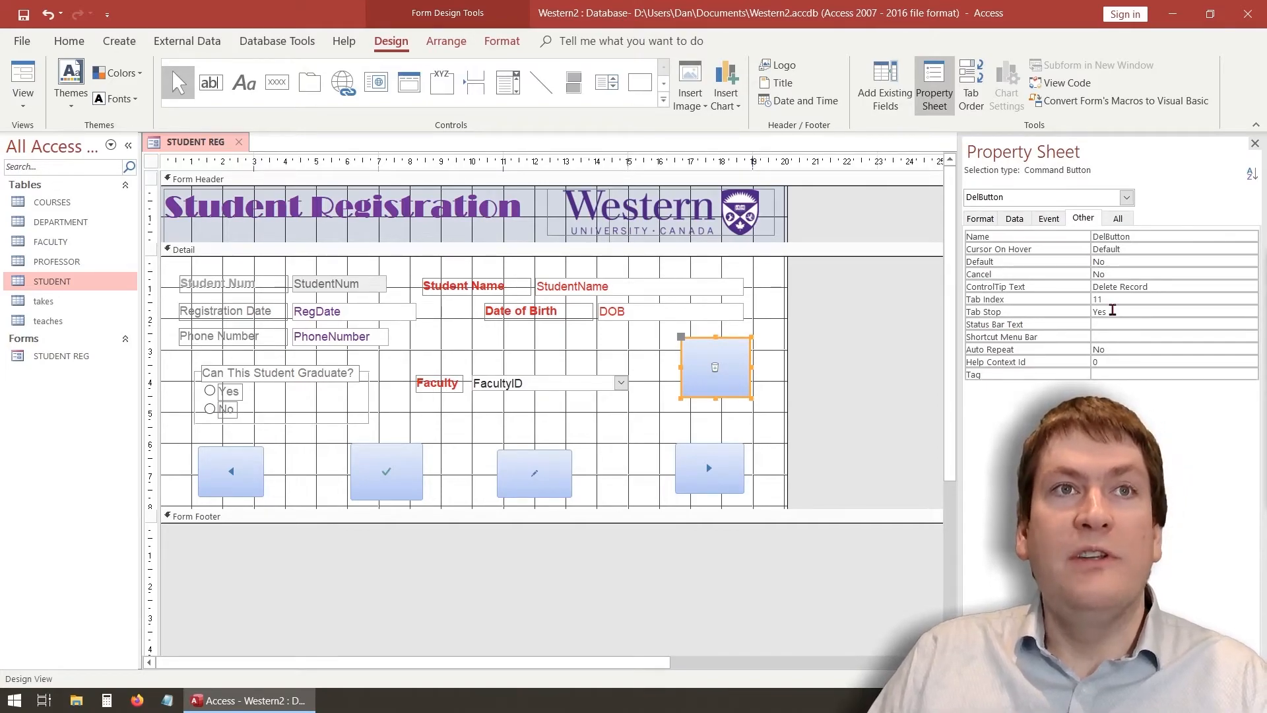
click(1112, 311)
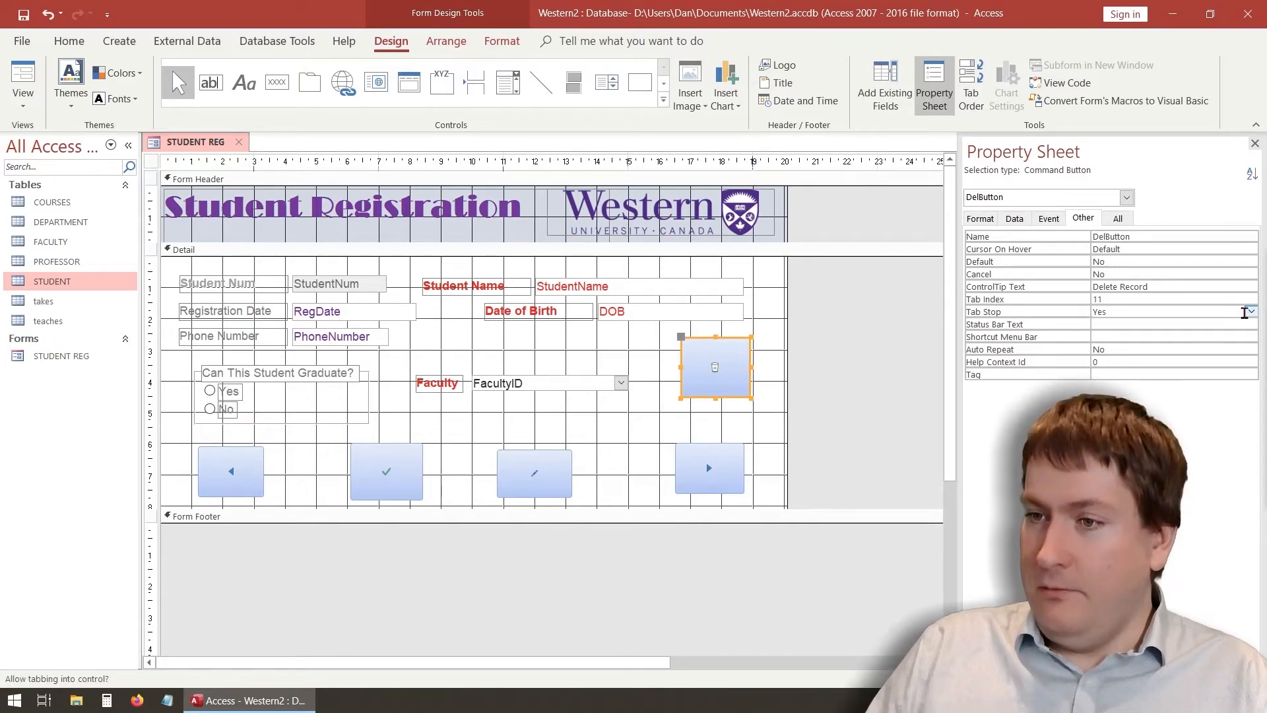
click(1249, 311)
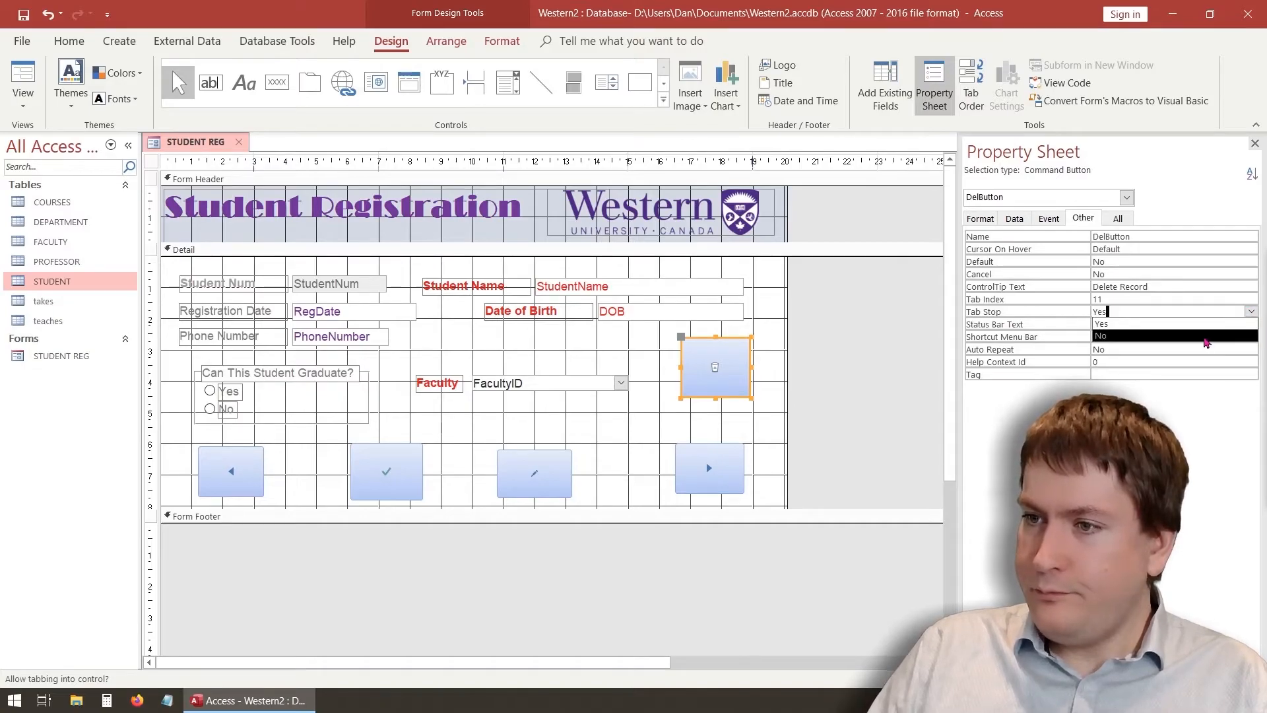
click(1203, 337)
Set Tab Stop to No on the previous, save, add and next buttons, then review Tab Order
click(231, 471)
click(1218, 311)
click(1250, 312)
click(1202, 337)
click(414, 456)
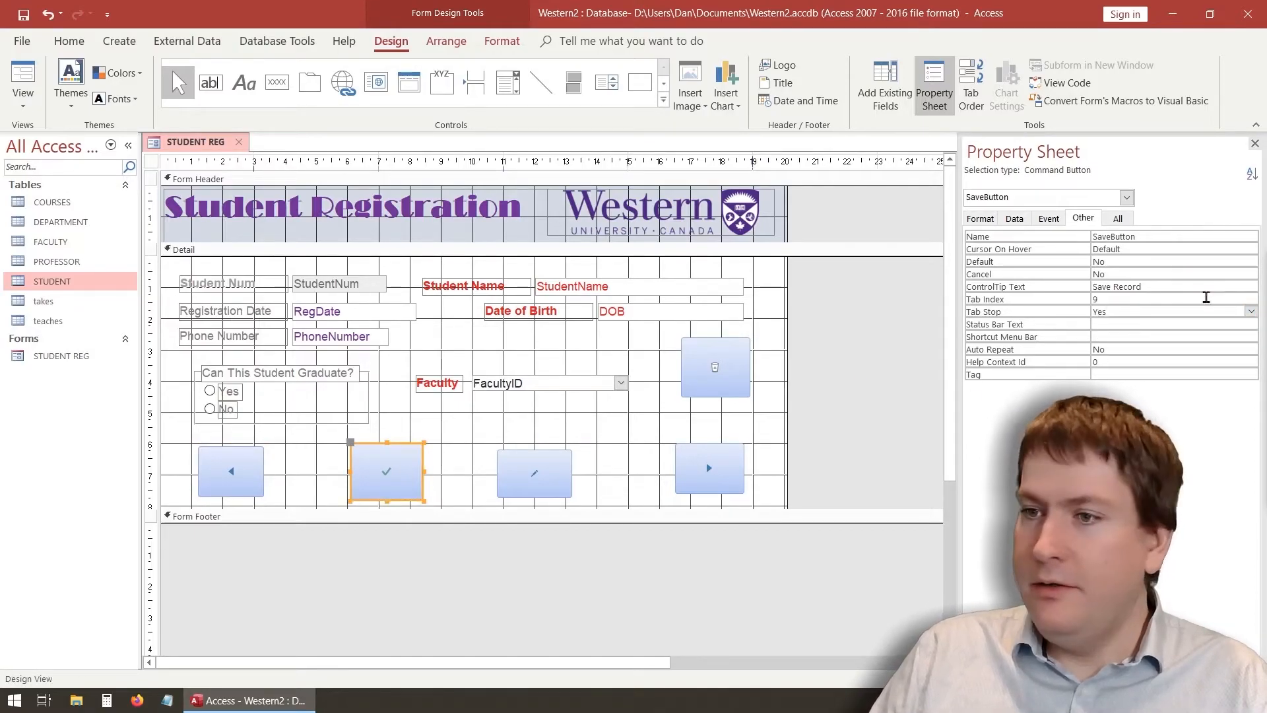
click(1251, 311)
click(1203, 337)
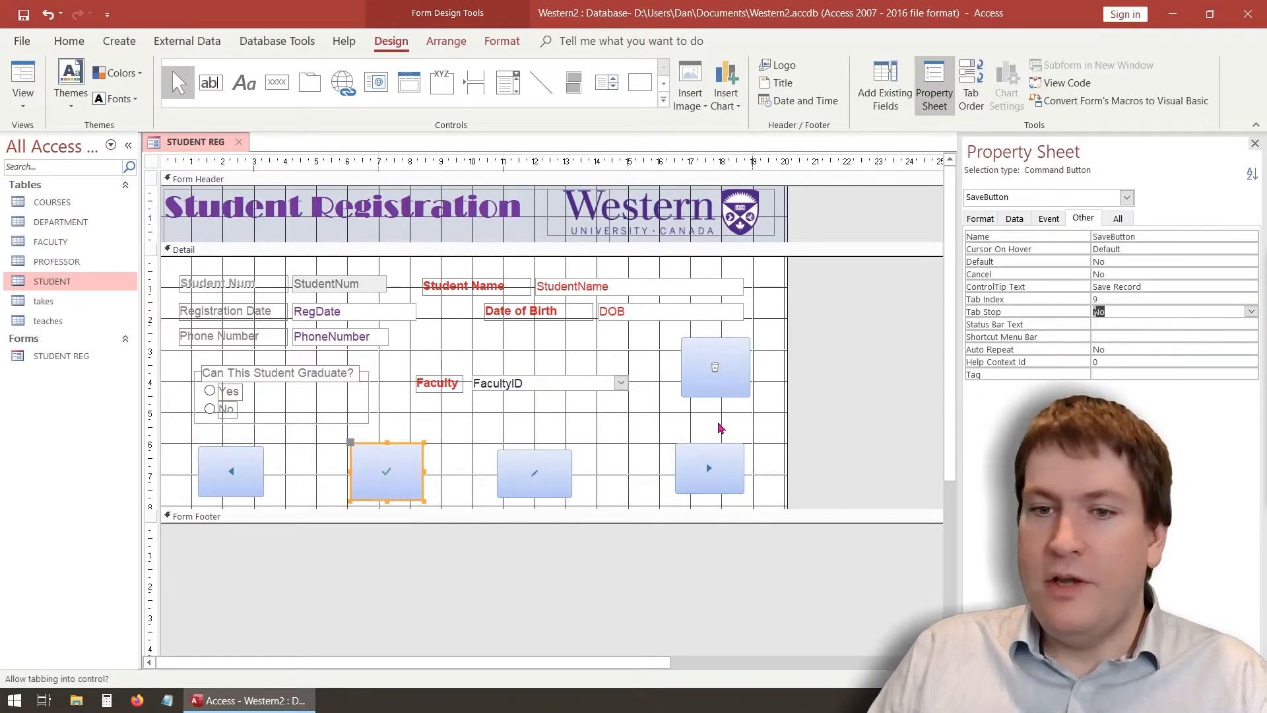
click(536, 465)
click(1250, 311)
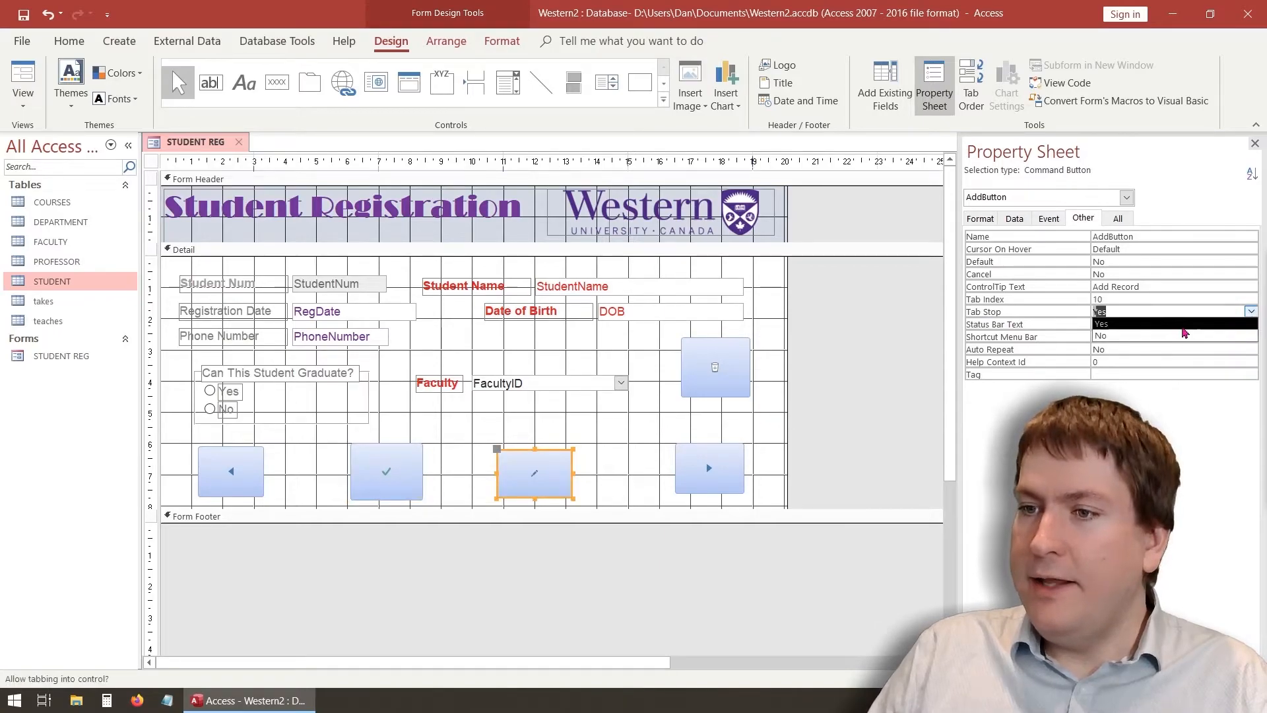
click(1184, 335)
click(687, 455)
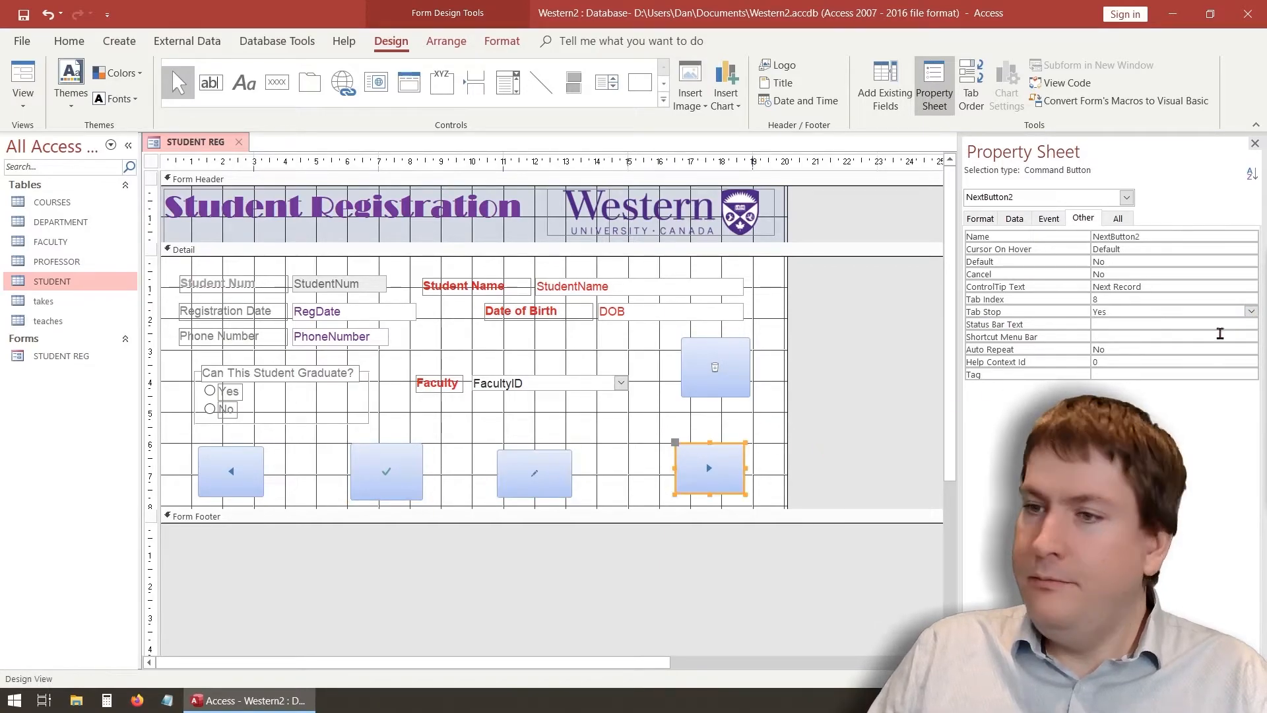
click(1251, 311)
click(1184, 337)
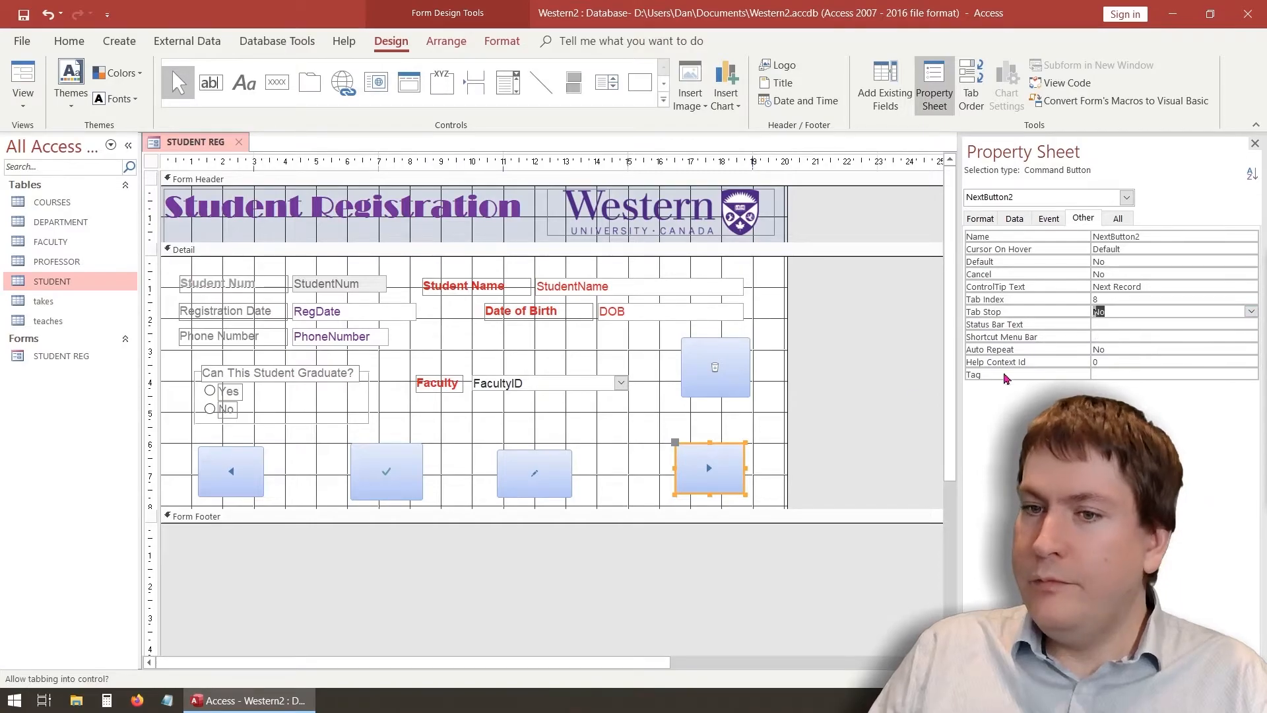
click(871, 348)
click(982, 85)
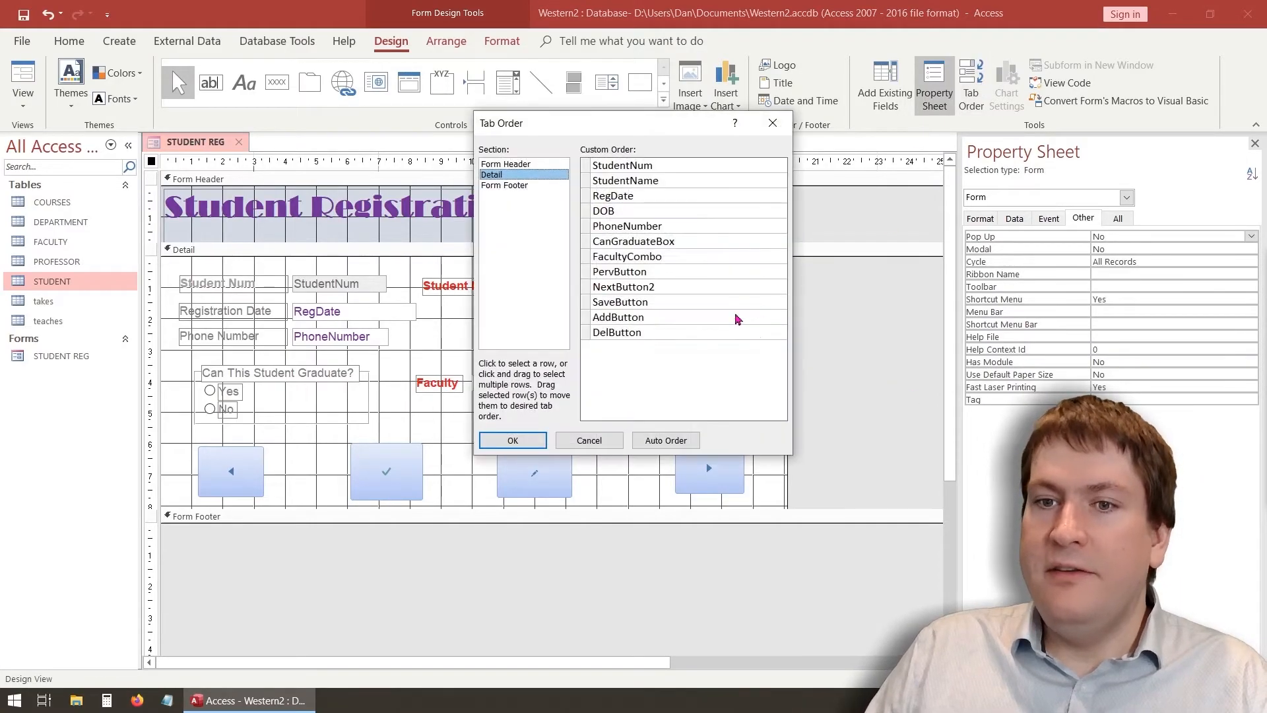
In Form View, Tab from Student Name through the fields onto record 2, SN5
click(791, 123)
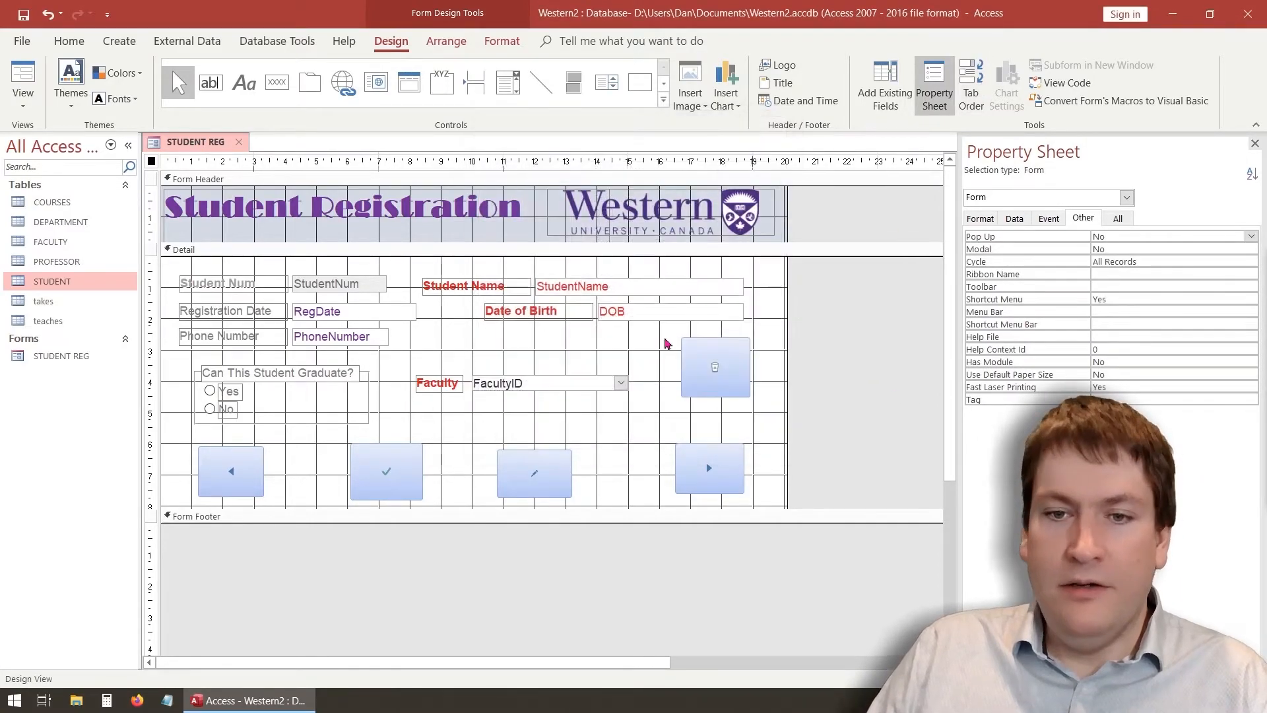
click(34, 108)
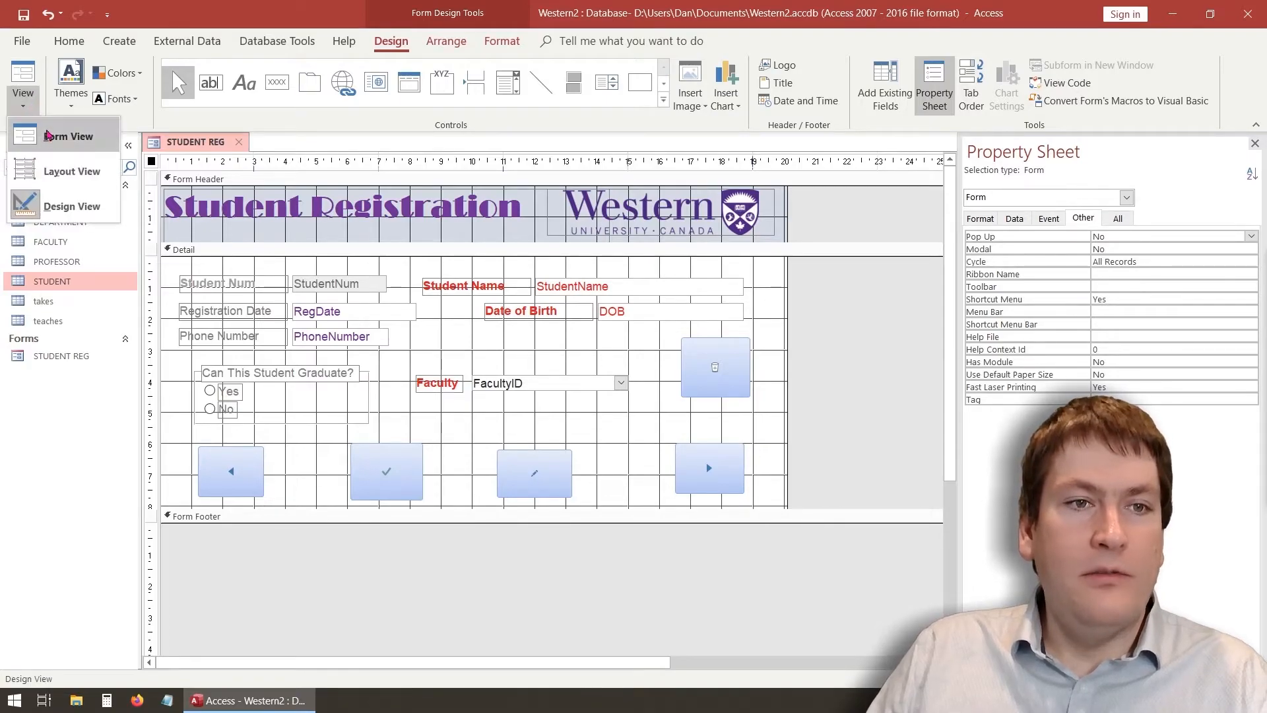
click(59, 134)
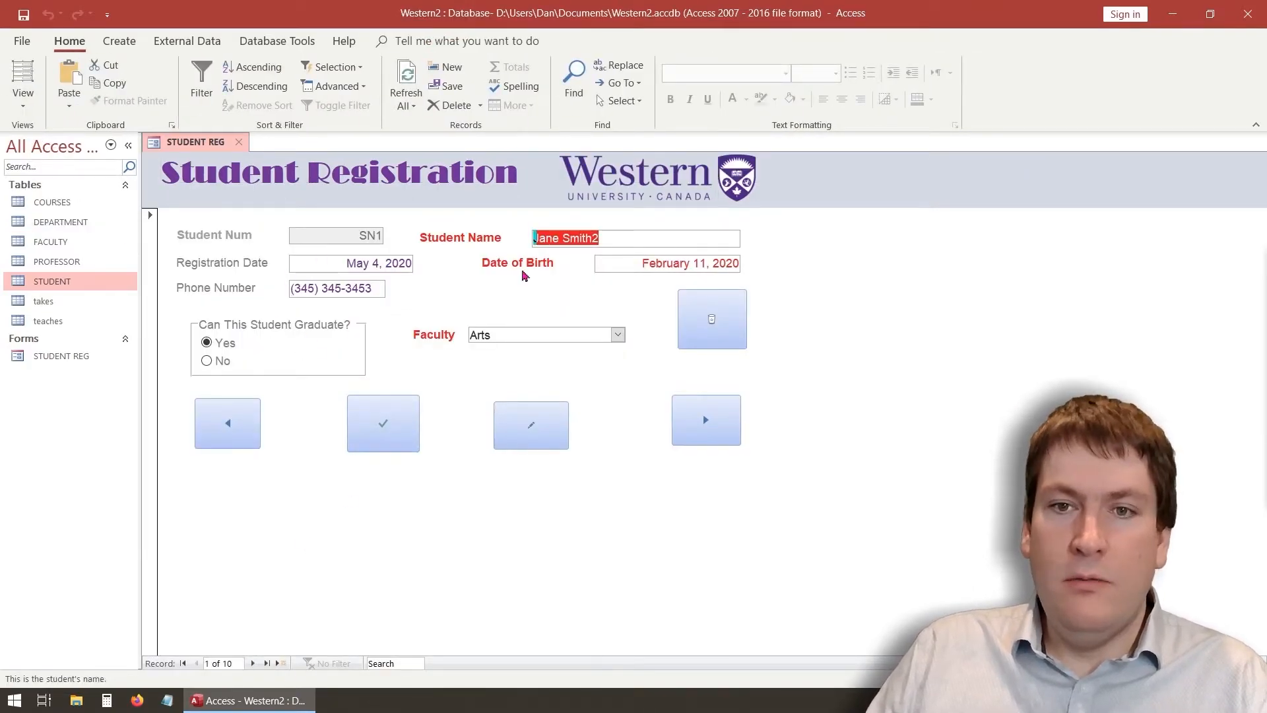
click(629, 238)
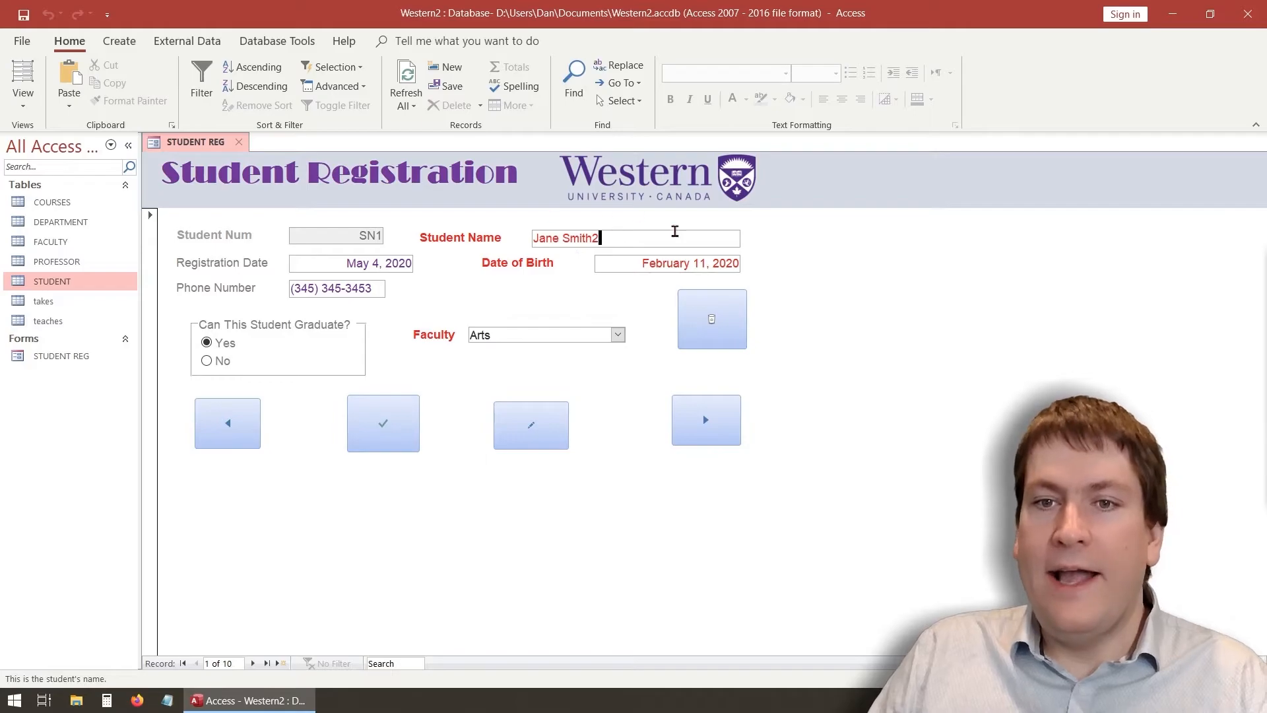
key(Tab)
key(Tab)
key(Tab)
key(Tab)
key(Tab)
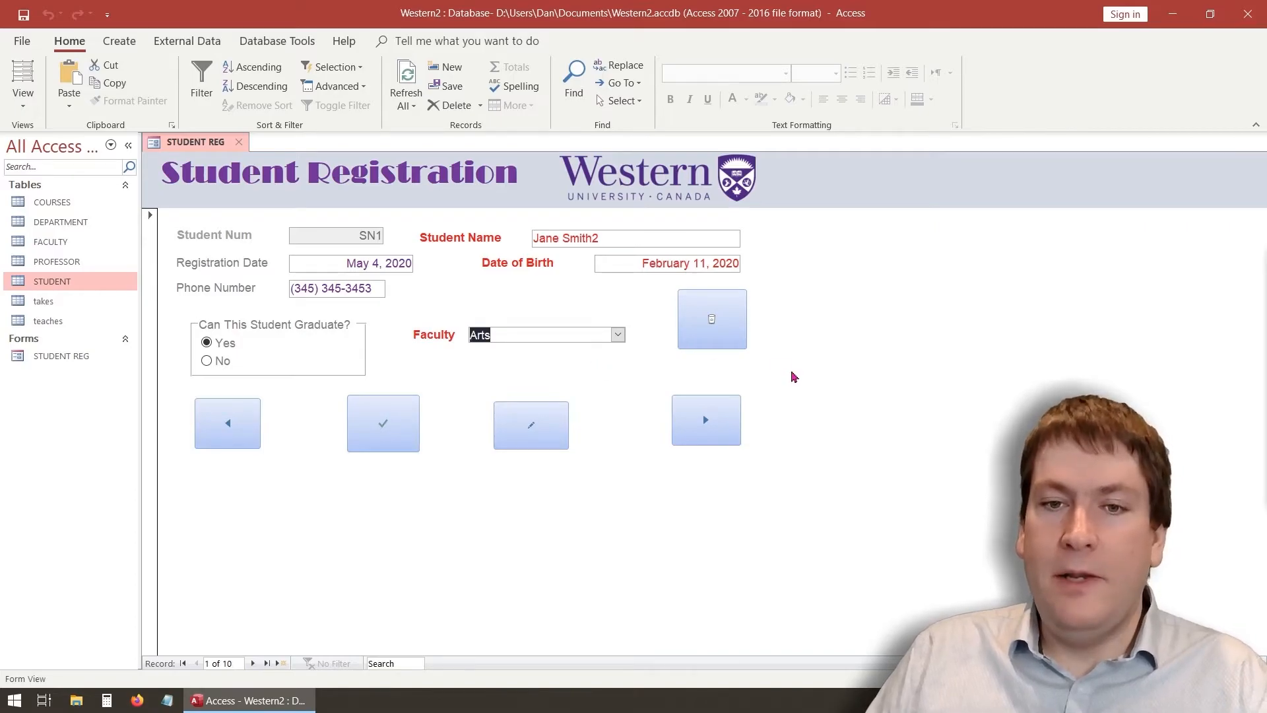
key(Tab)
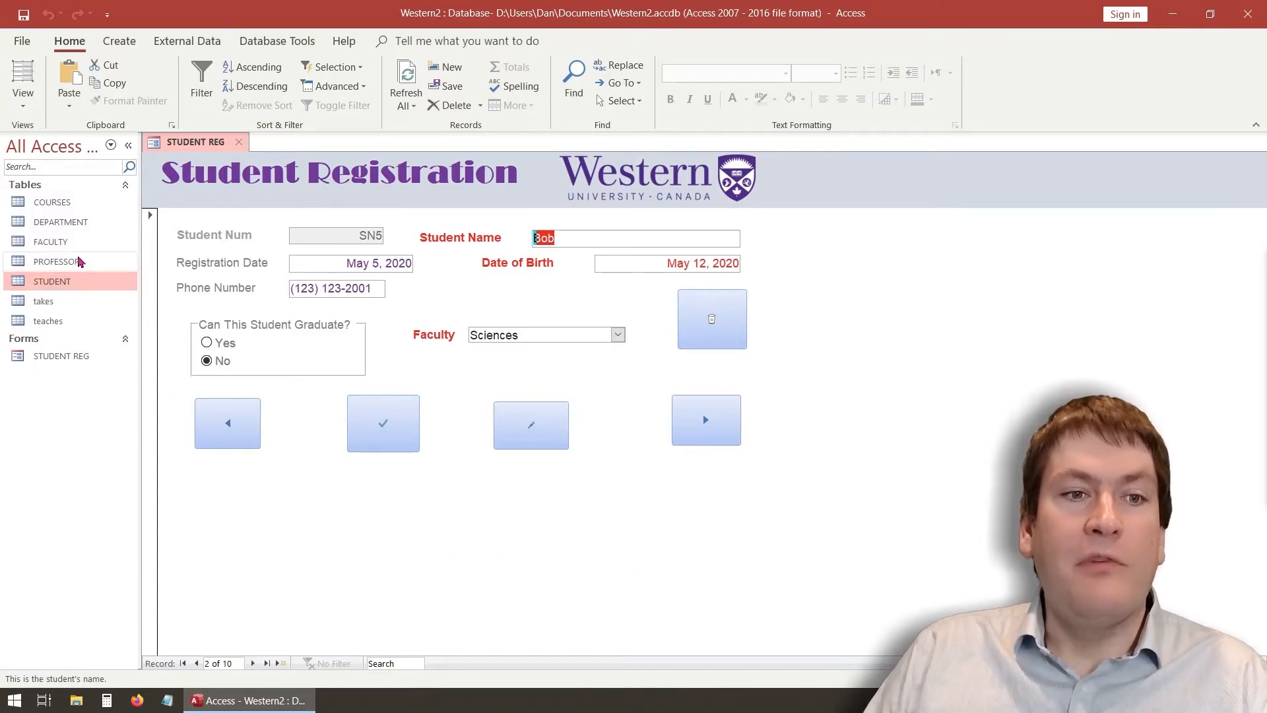
Open the PROFESSOR table and replace row 2's Degree 'Cat' with 'MBA'
click(242, 142)
double_click(90, 264)
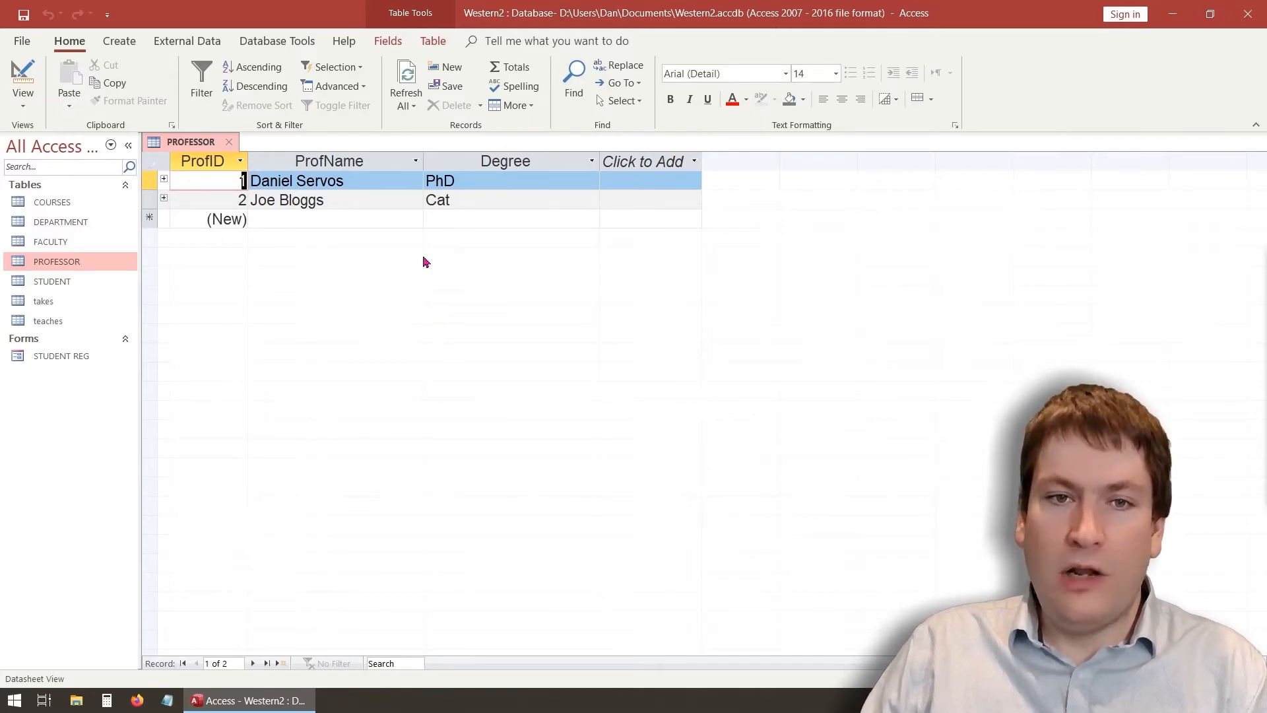
drag(456, 200, 404, 202)
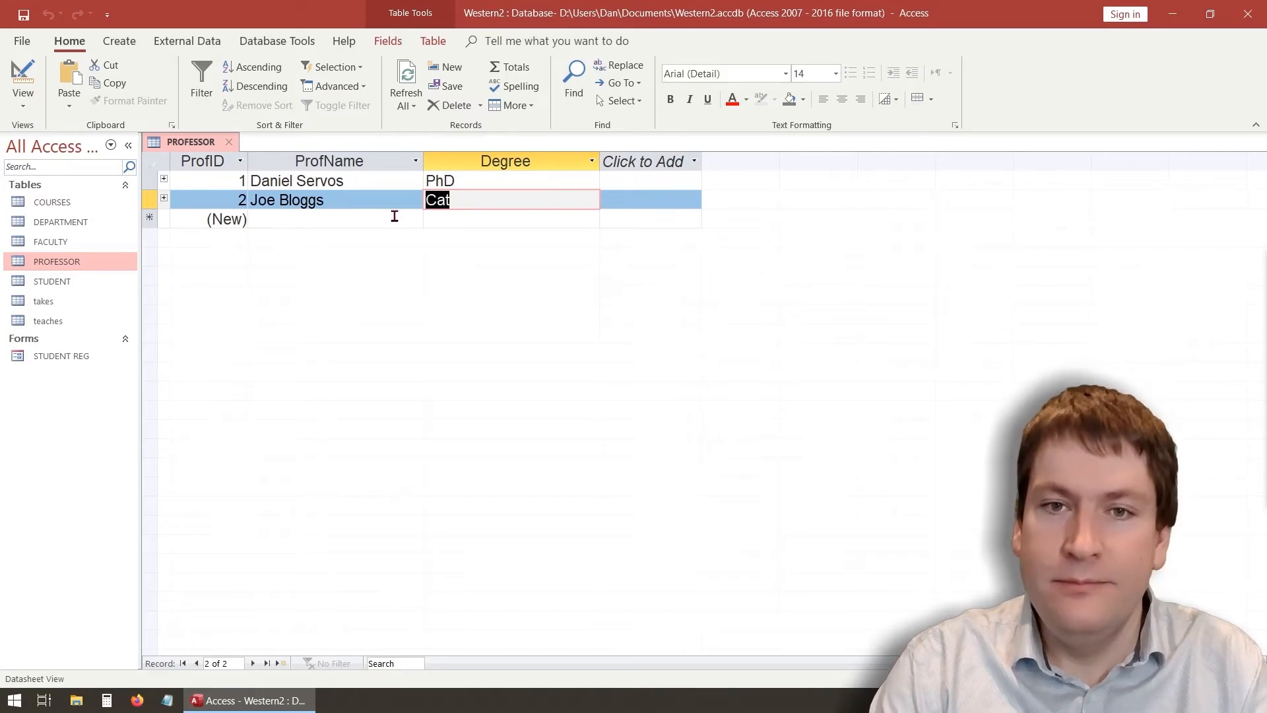
text(MB)
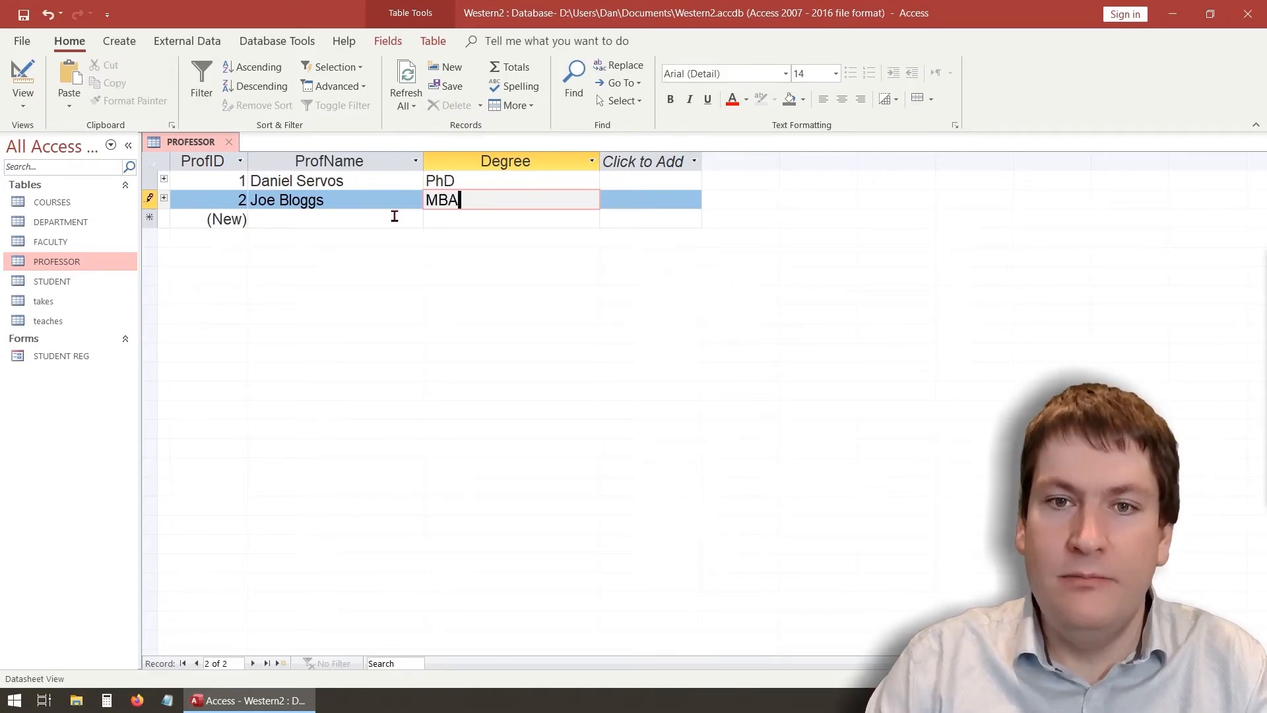
text(A)
click(394, 218)
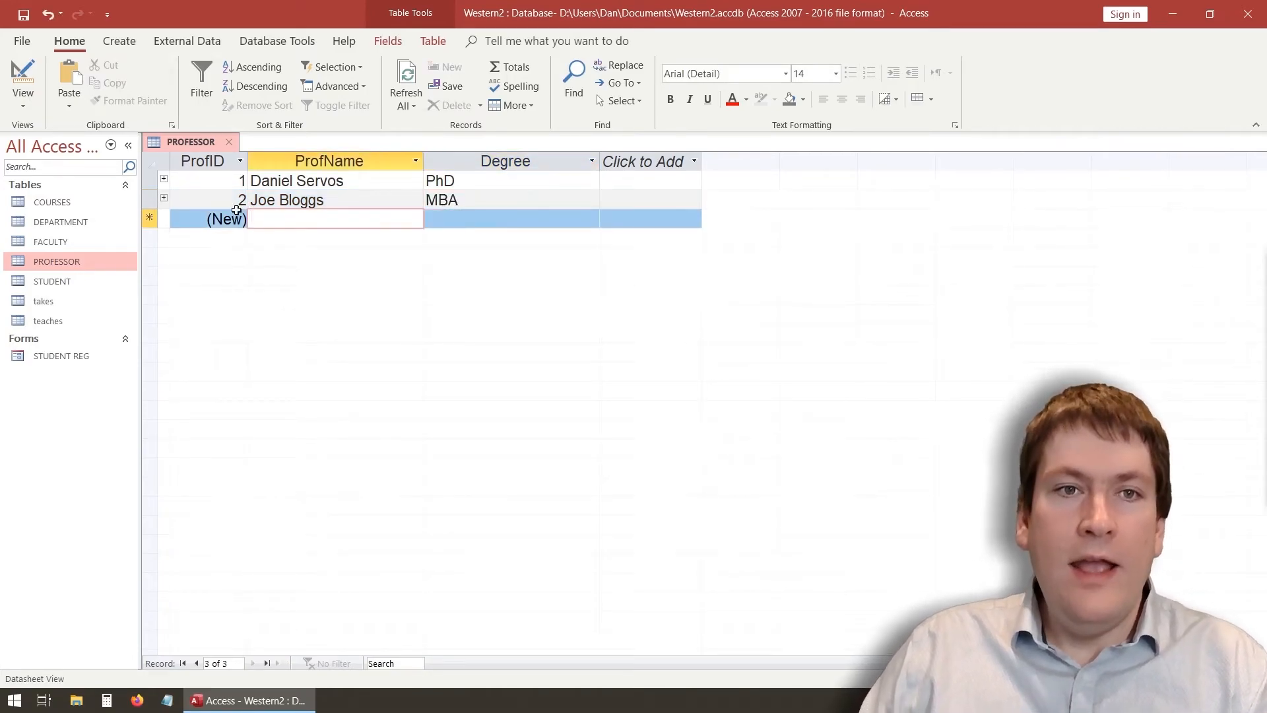
Start the Form Wizard on the PROFESSOR table with all its fields
click(119, 41)
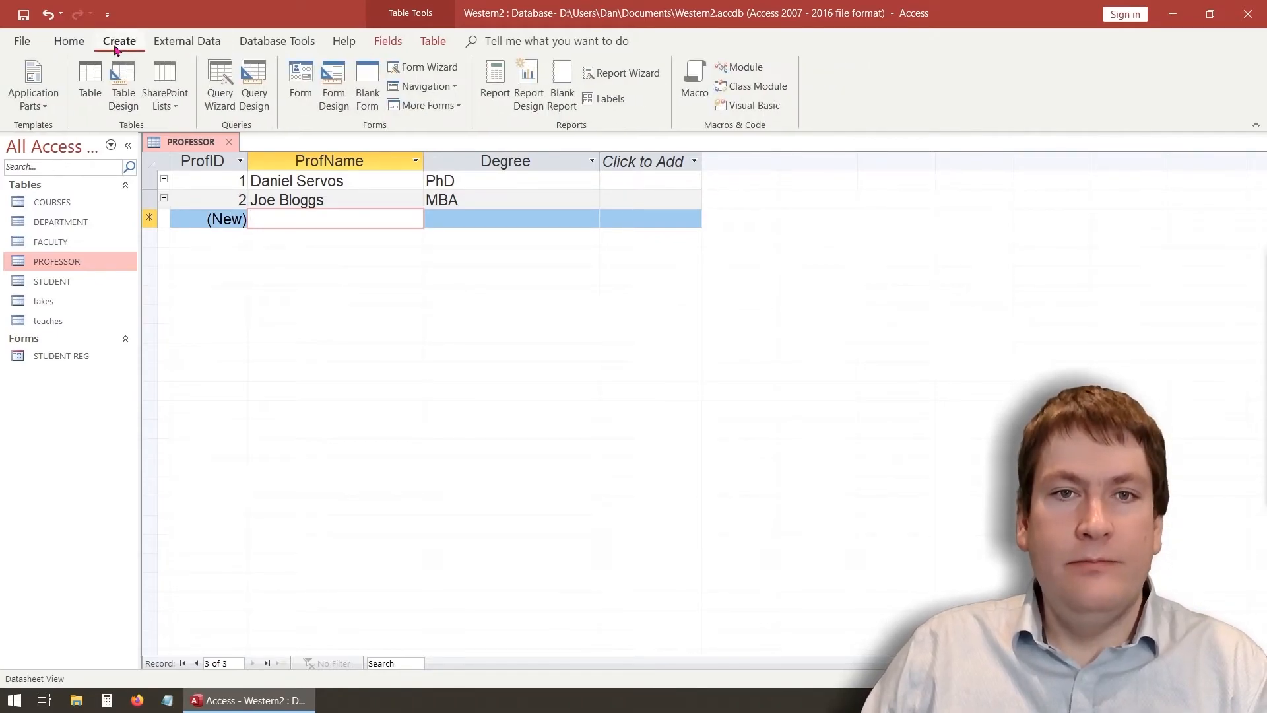
click(428, 67)
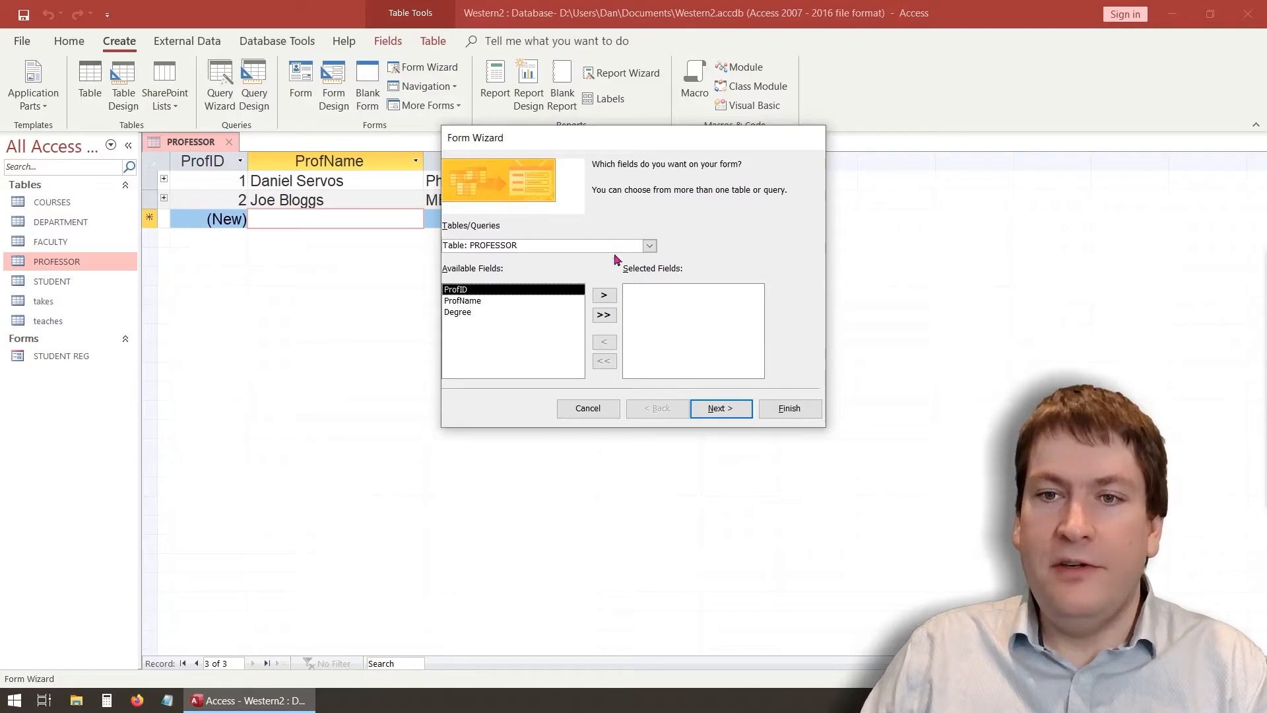
click(649, 246)
click(547, 294)
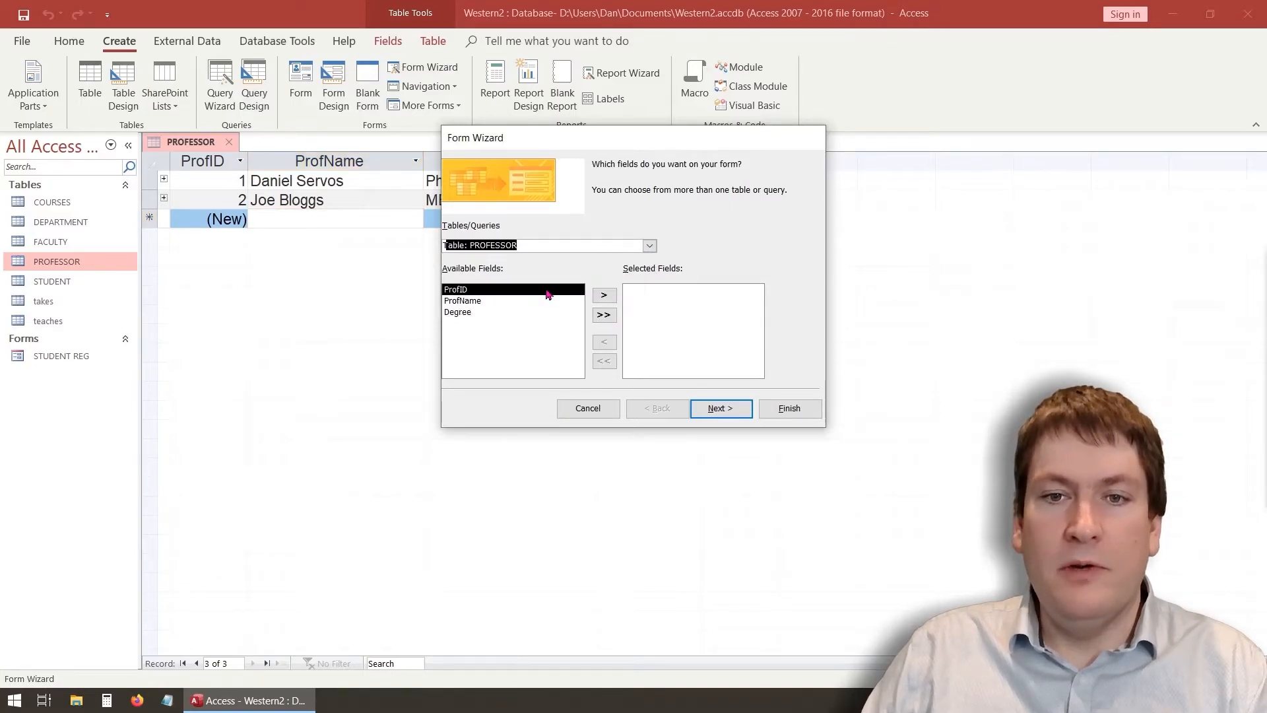
click(604, 315)
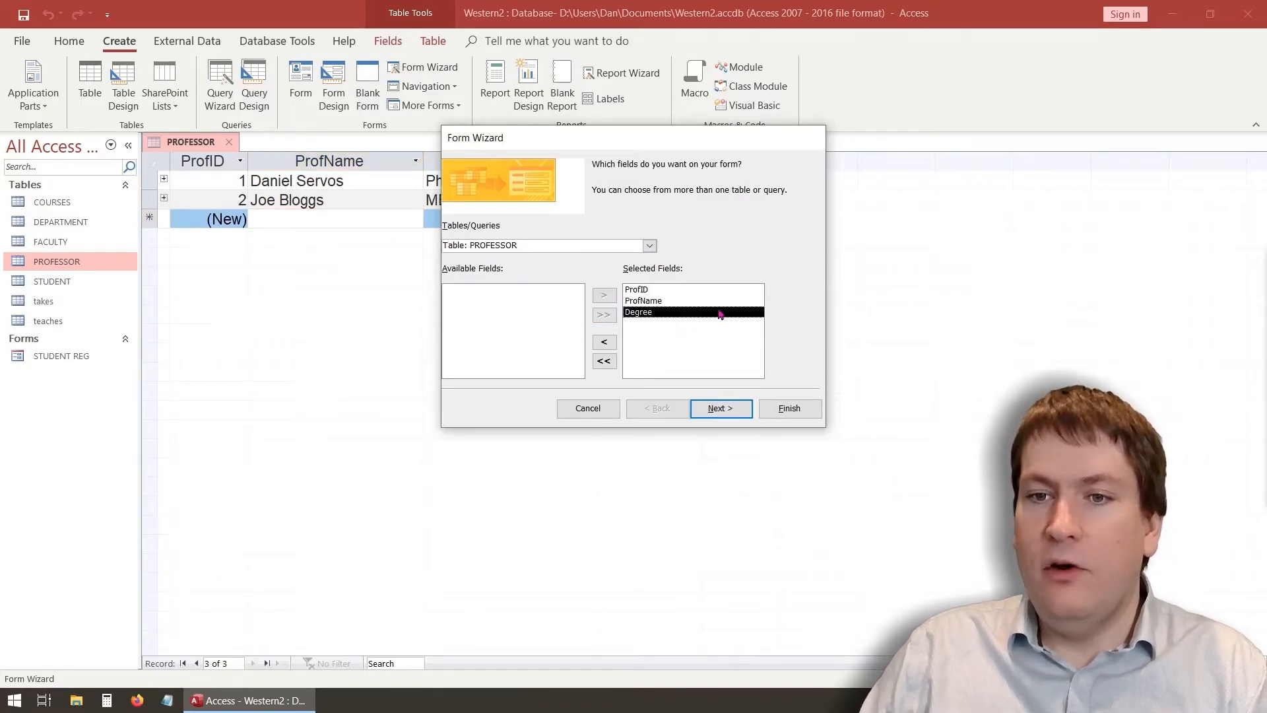
click(736, 414)
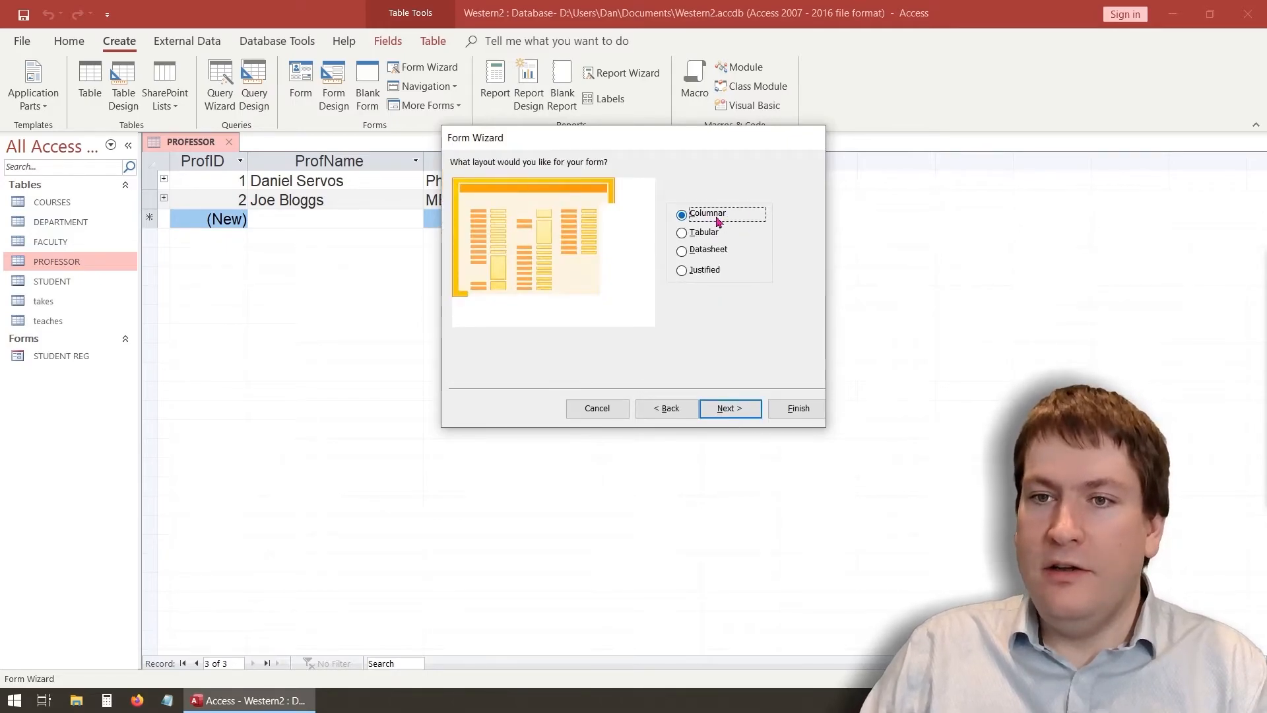
Choose Justified layout, title it 'PROFESSOR EDIT', finish in design mode, and enlarge Detail
click(716, 270)
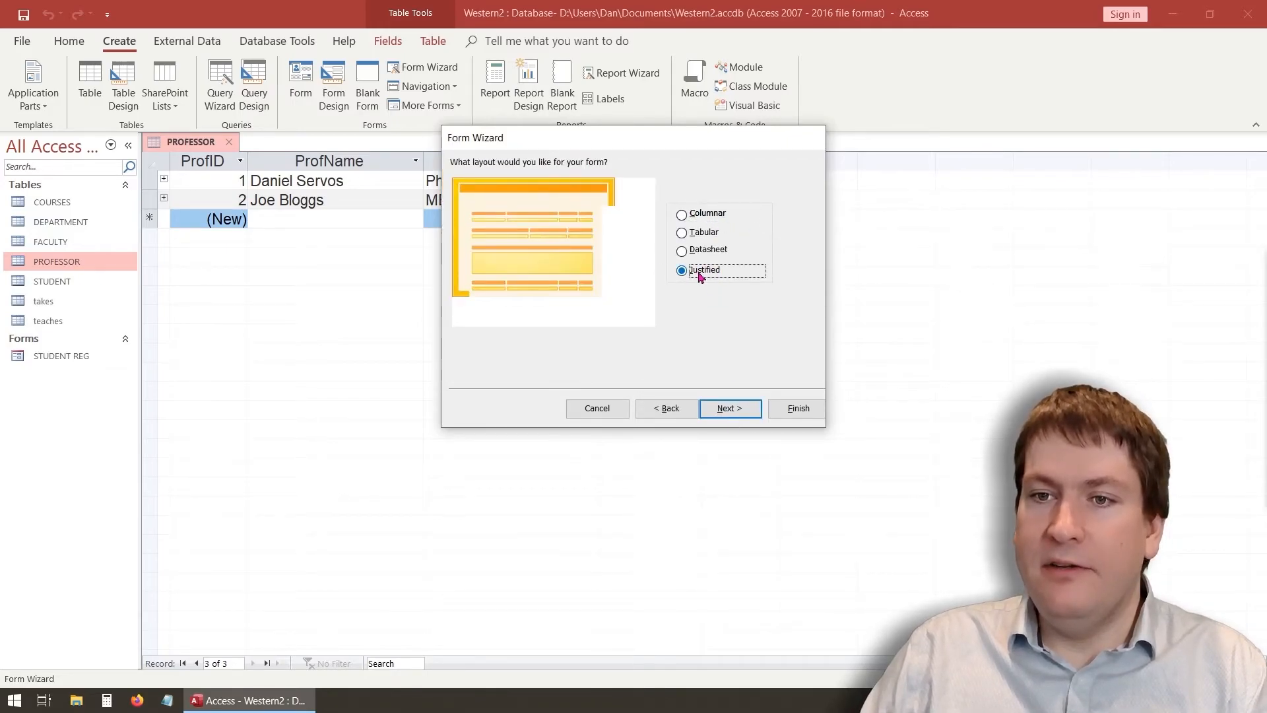
click(727, 411)
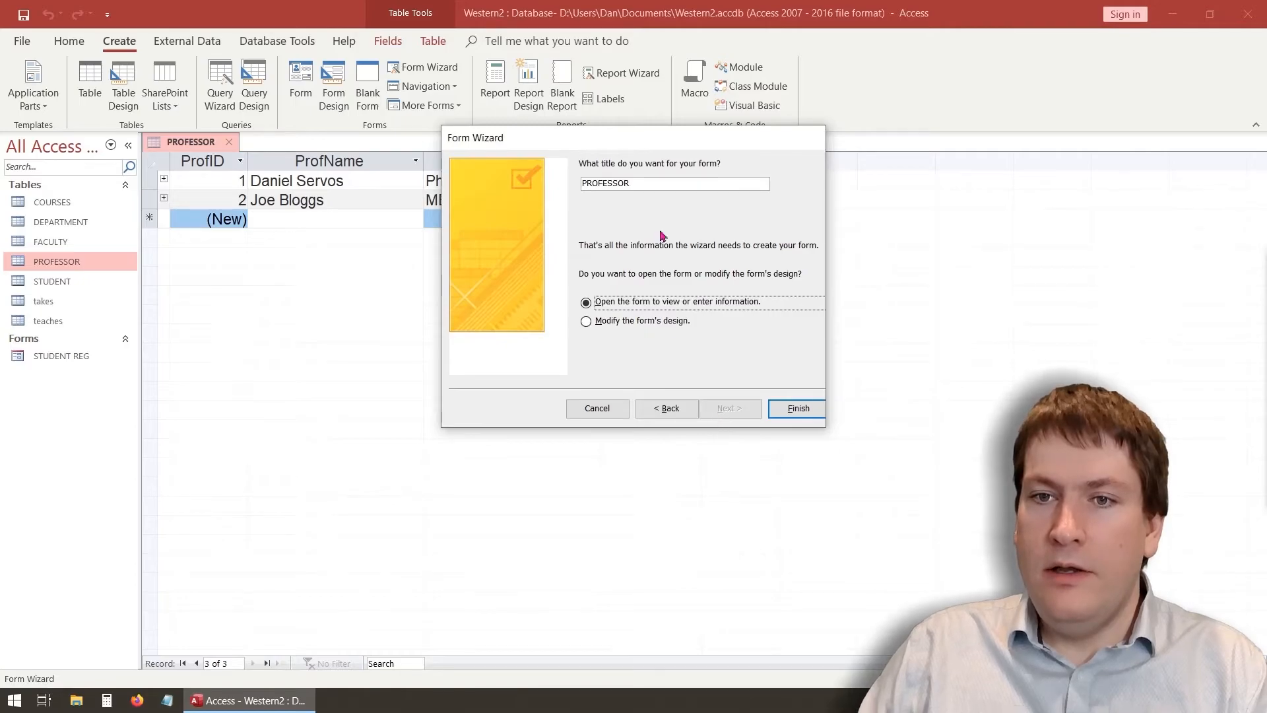
click(654, 183)
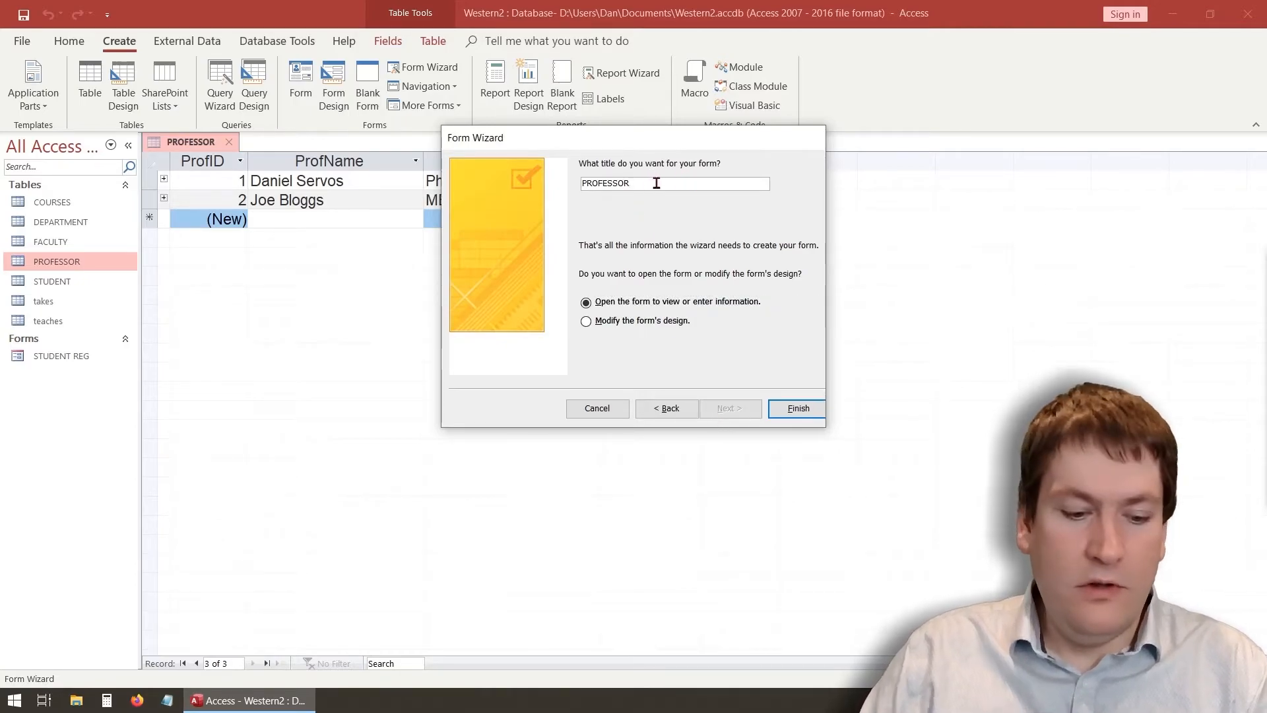
text(EDIT)
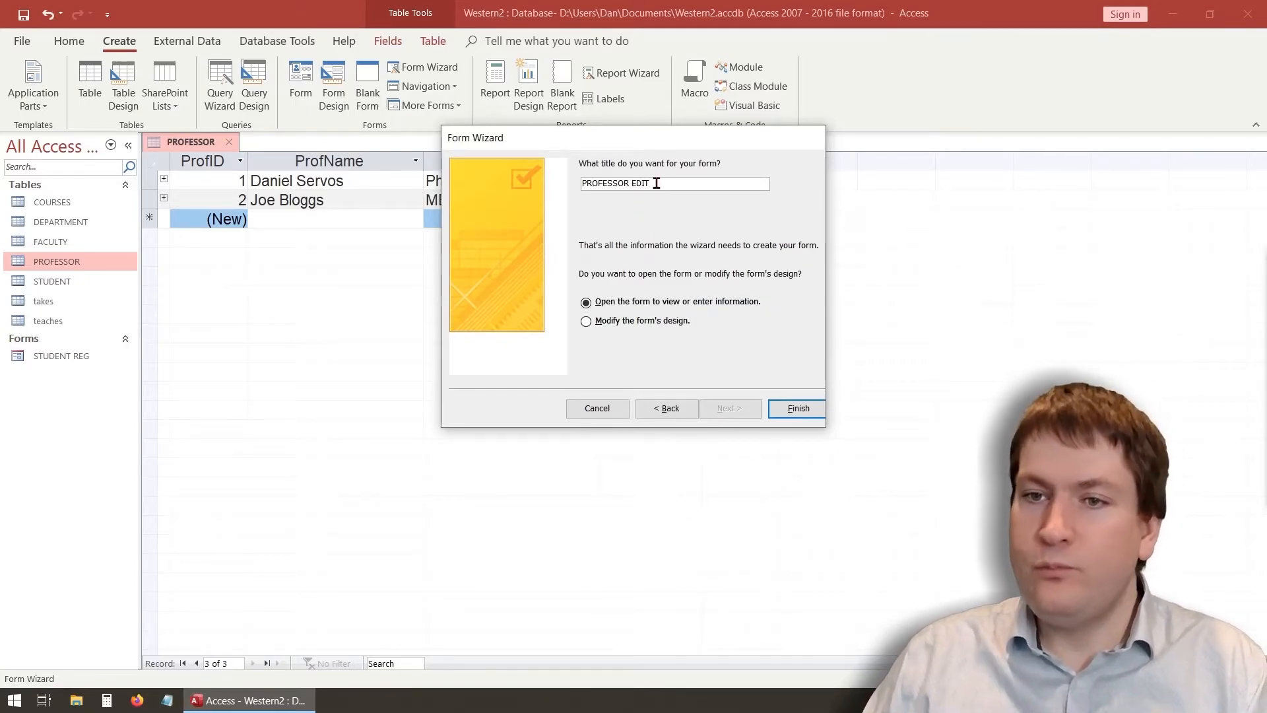
click(661, 324)
click(798, 407)
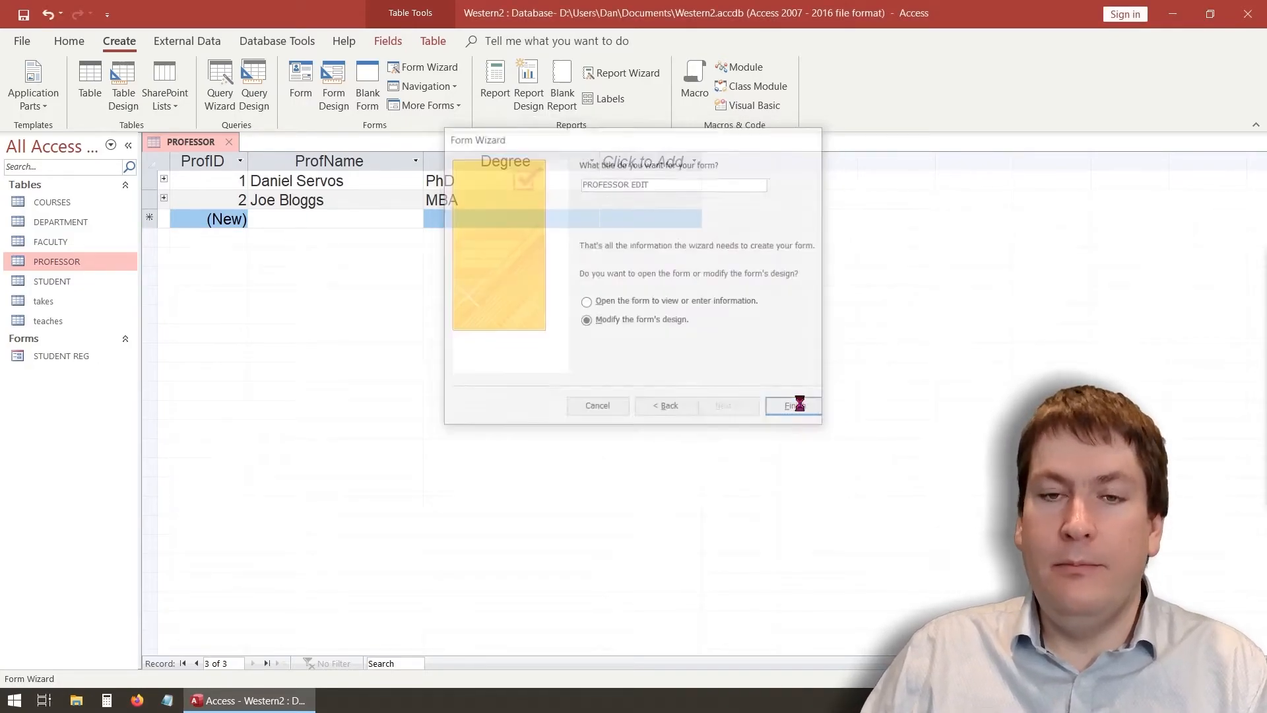
drag(442, 297, 442, 340)
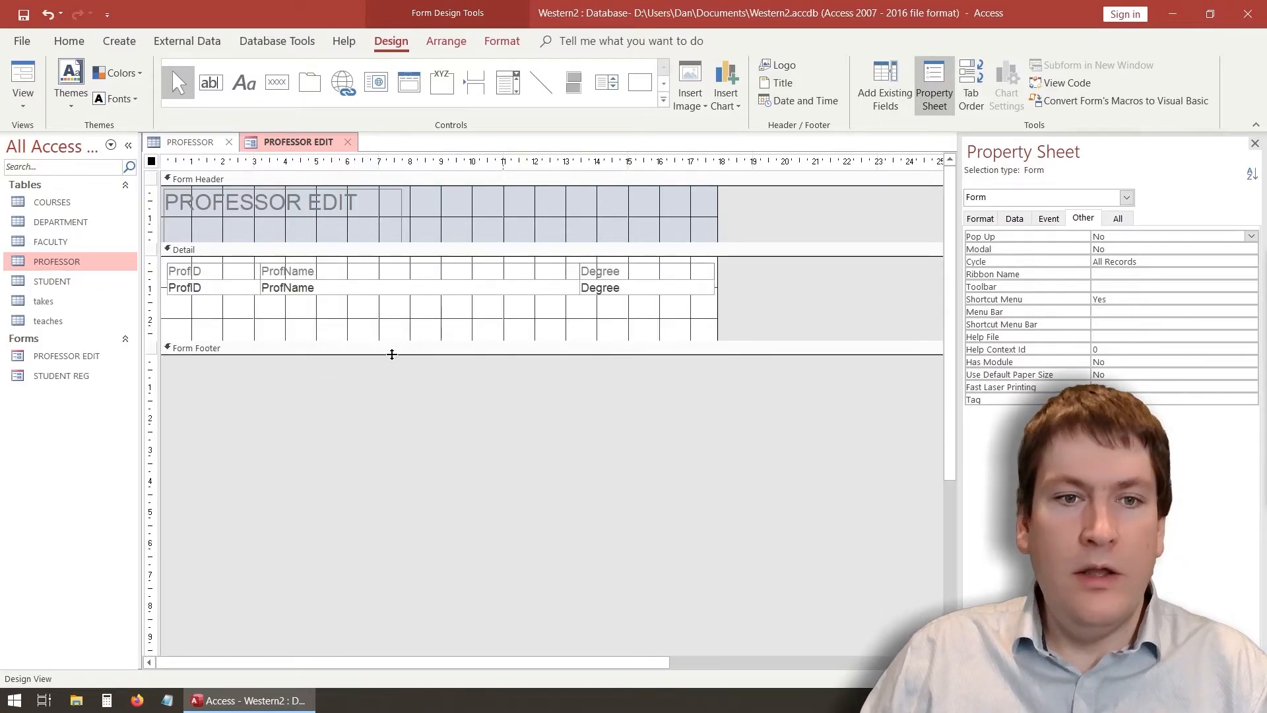
Make the ProfID text box read-only by setting Enabled to No
click(277, 324)
click(196, 289)
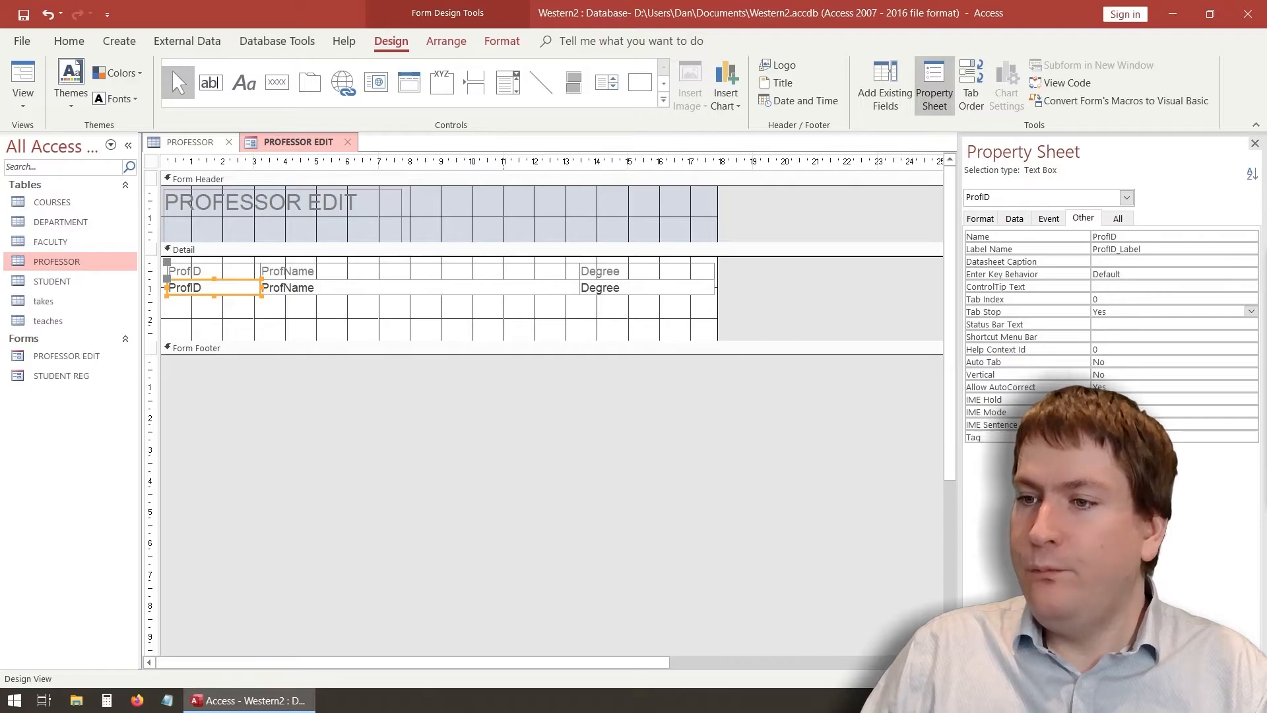
click(1017, 220)
click(1123, 326)
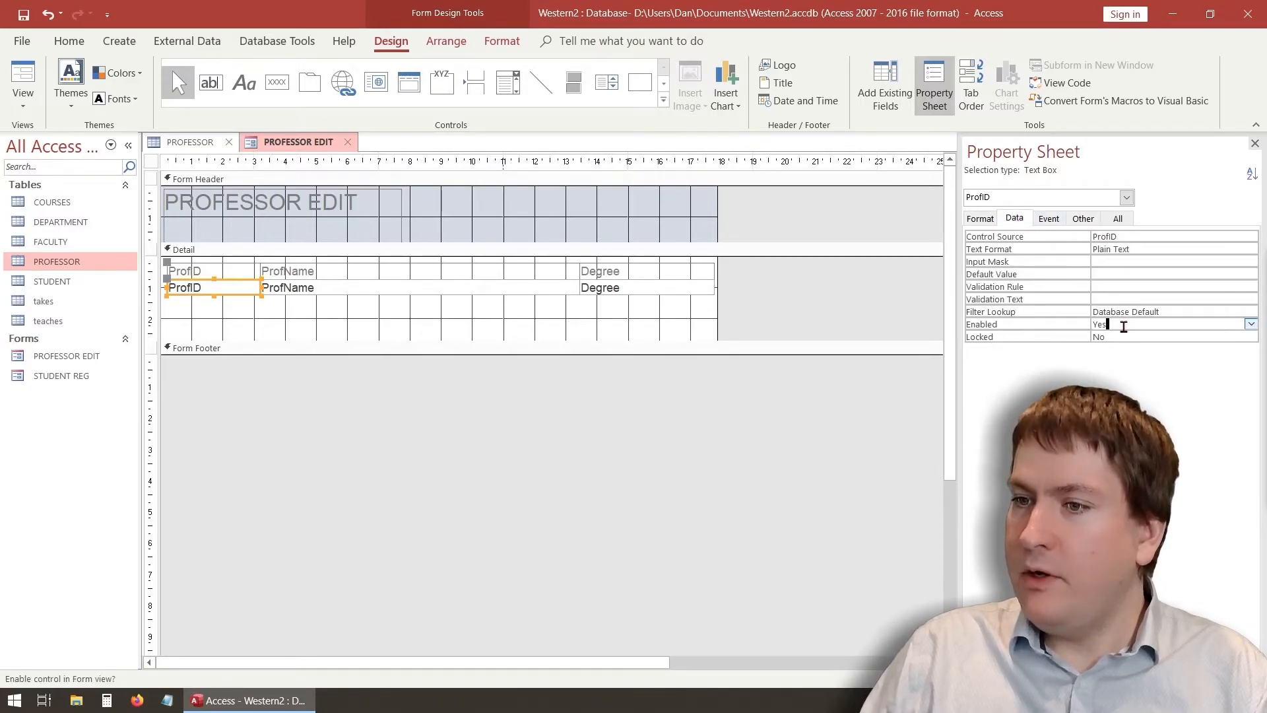
click(1251, 324)
click(1109, 348)
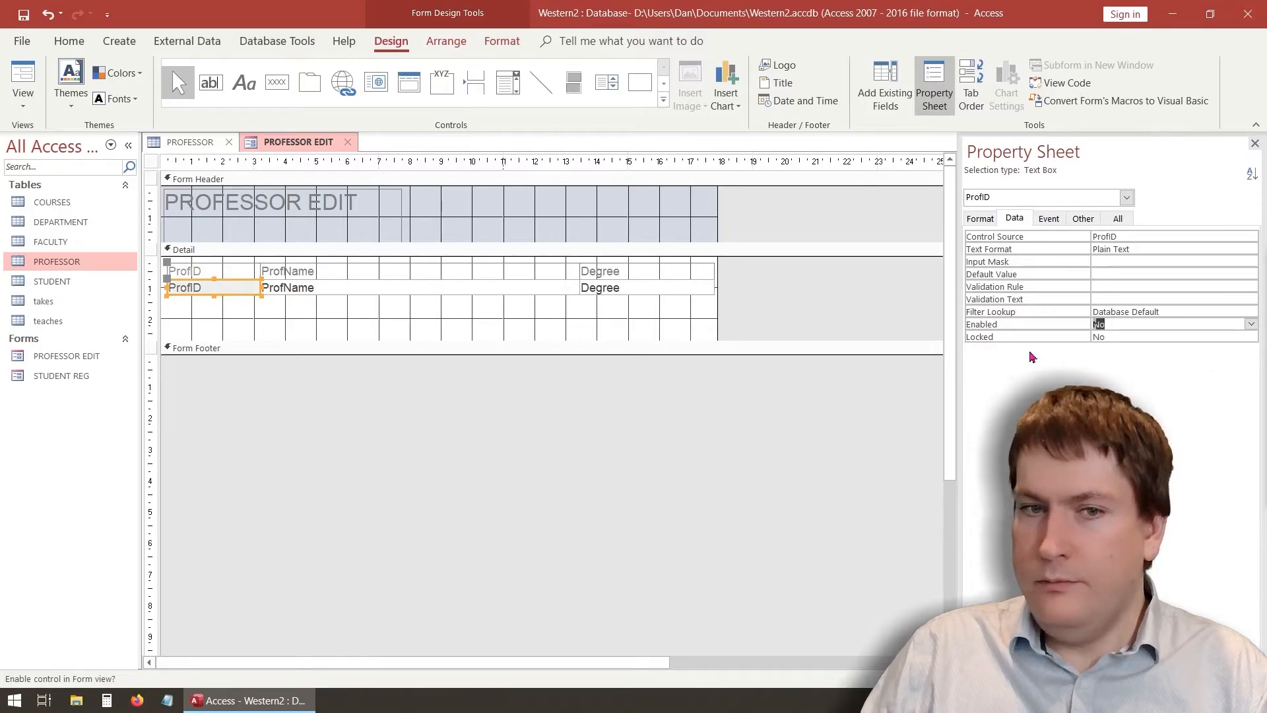
Make the Prof Name label text red and bold
click(313, 272)
click(320, 270)
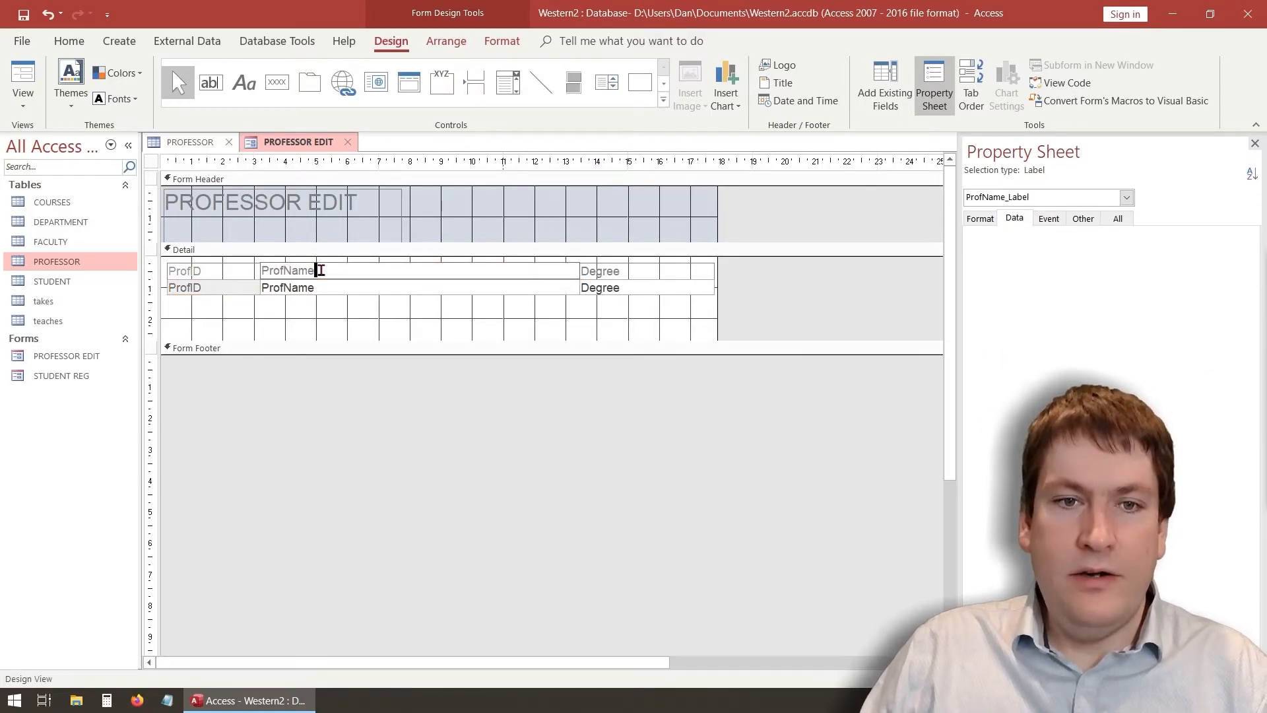
click(291, 271)
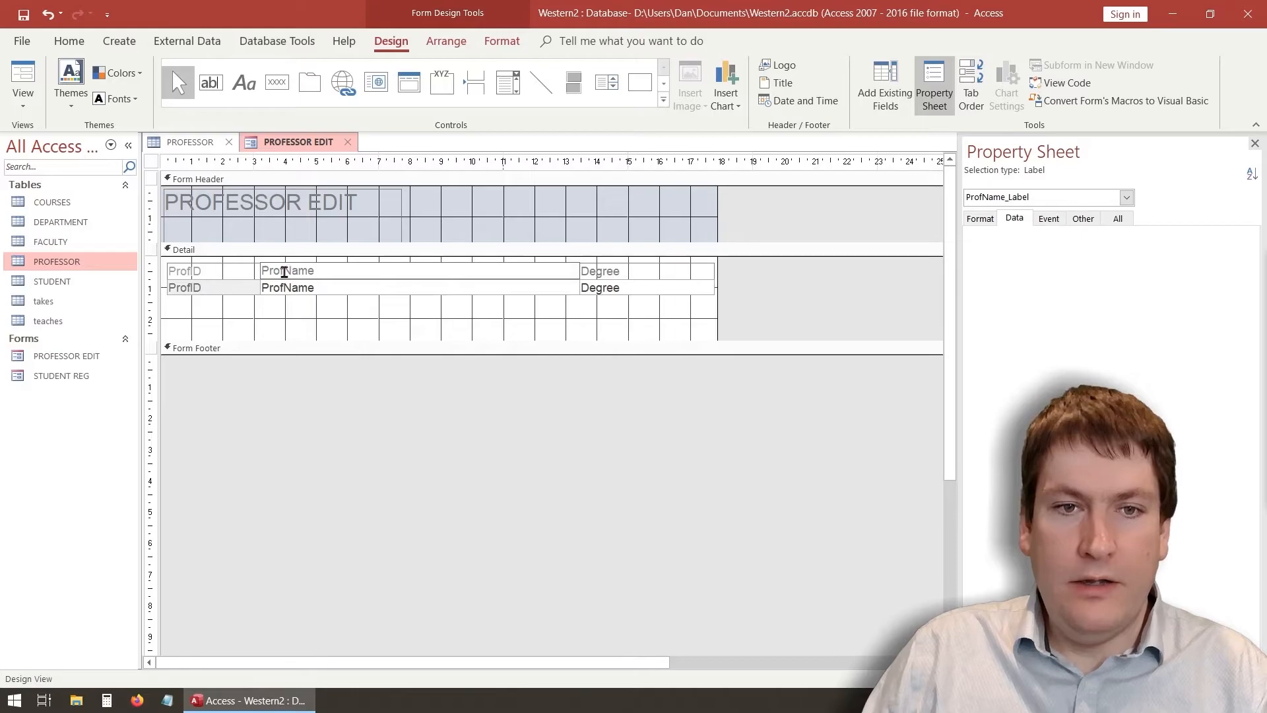
drag(321, 270, 246, 264)
click(503, 41)
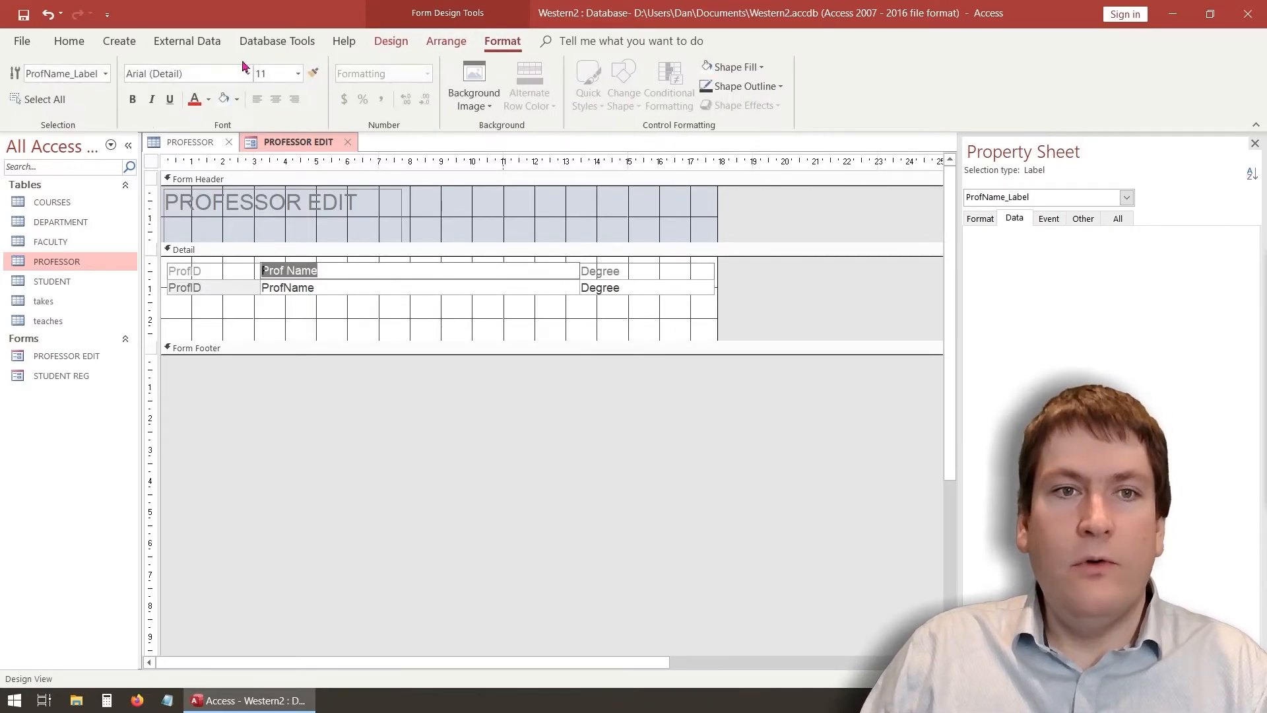
click(194, 99)
click(285, 271)
drag(319, 271, 235, 269)
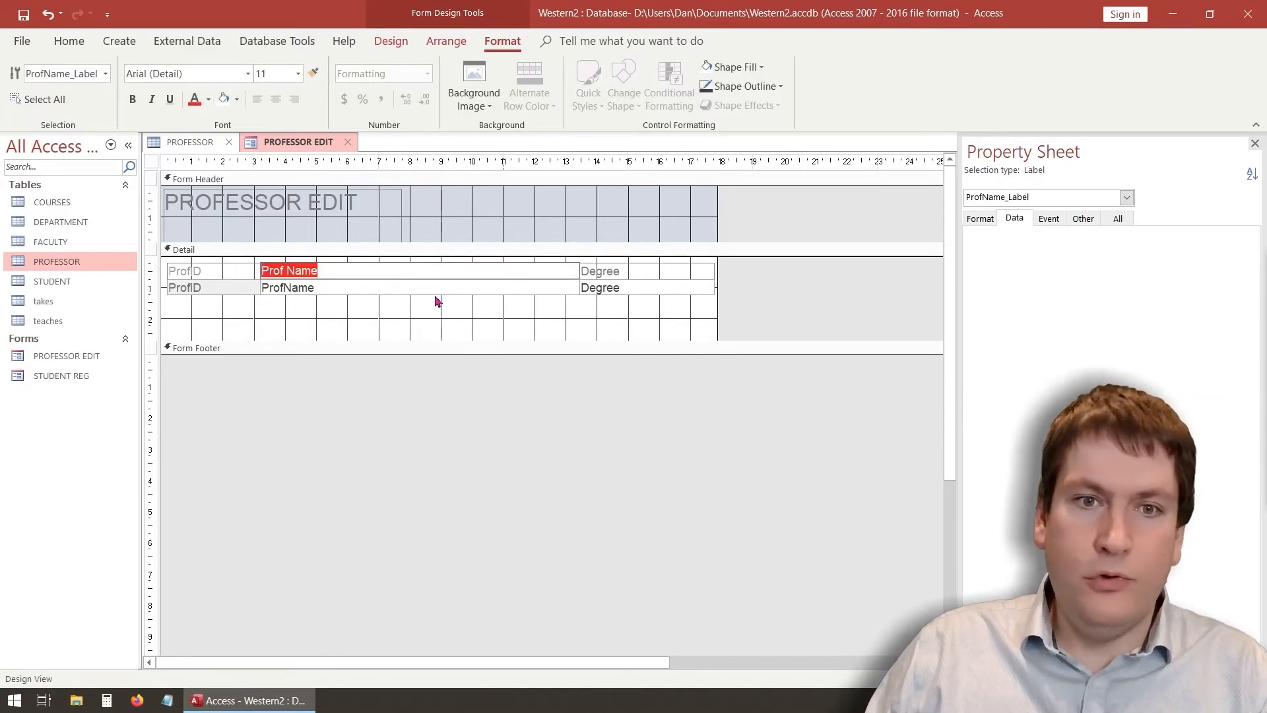
click(608, 275)
click(625, 271)
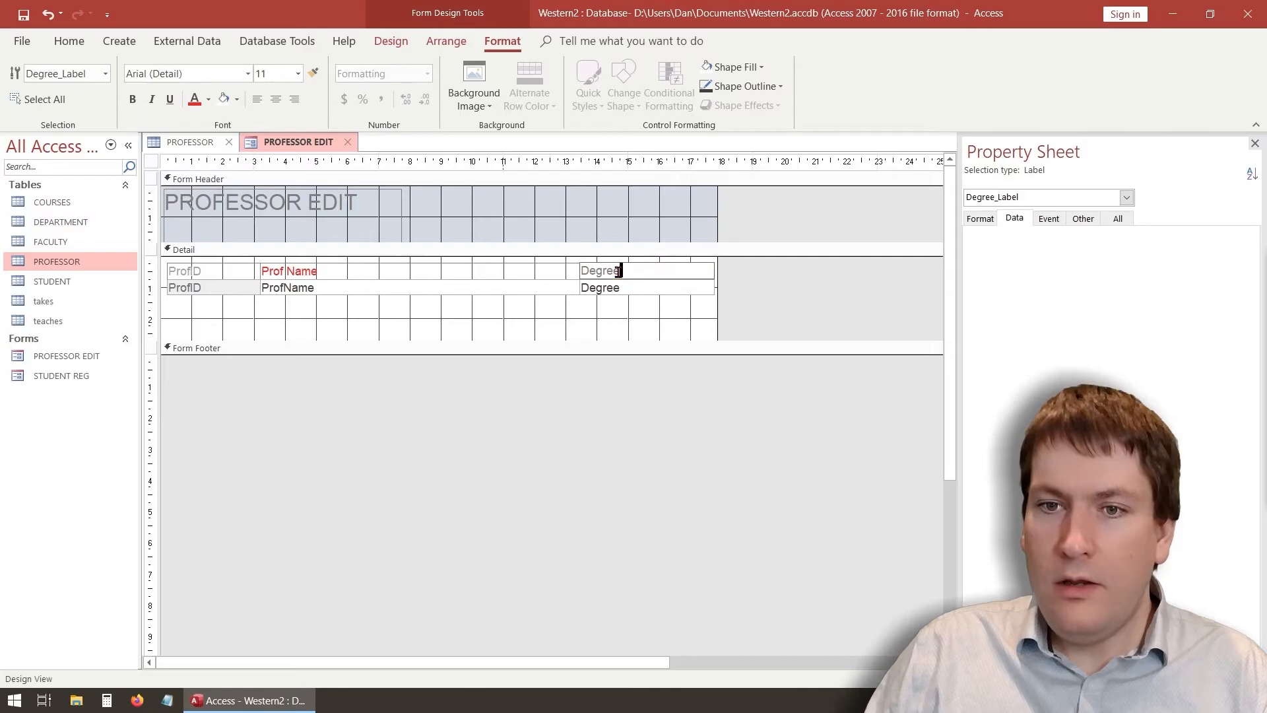
click(305, 275)
click(324, 270)
drag(324, 270, 237, 270)
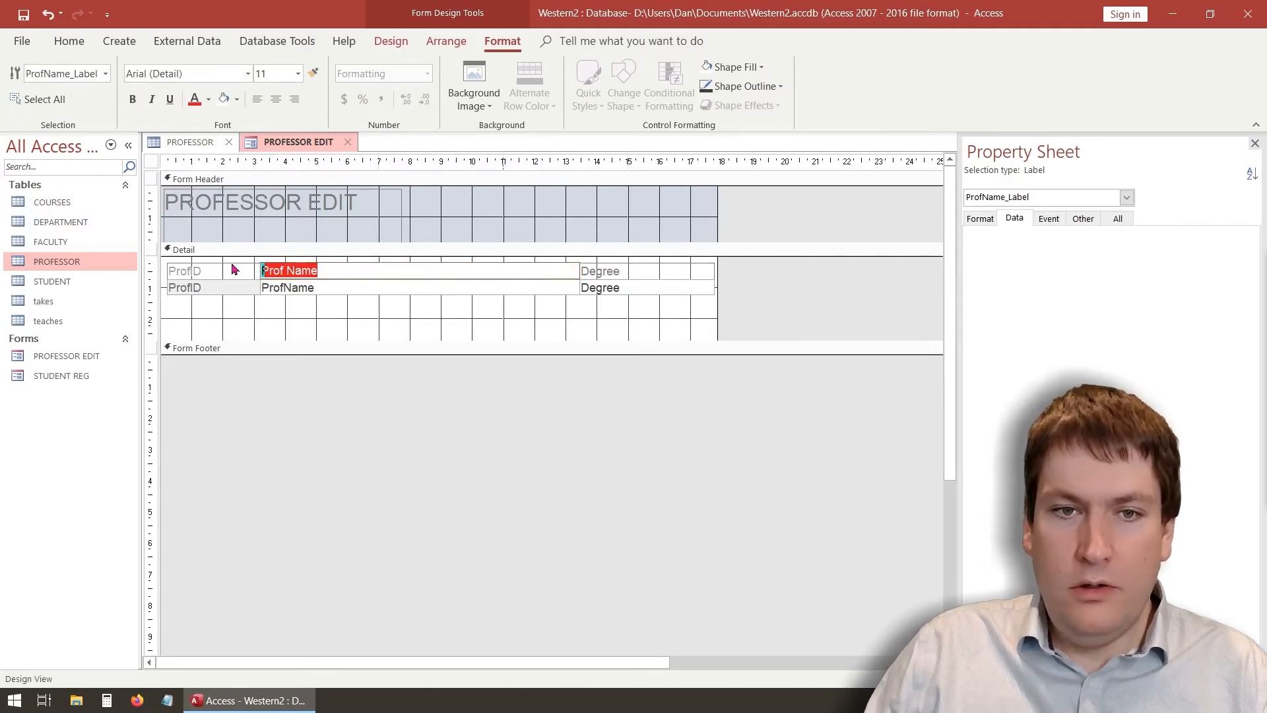
click(132, 99)
Make the Degree label text red and bold
click(628, 270)
drag(624, 272, 539, 281)
click(194, 100)
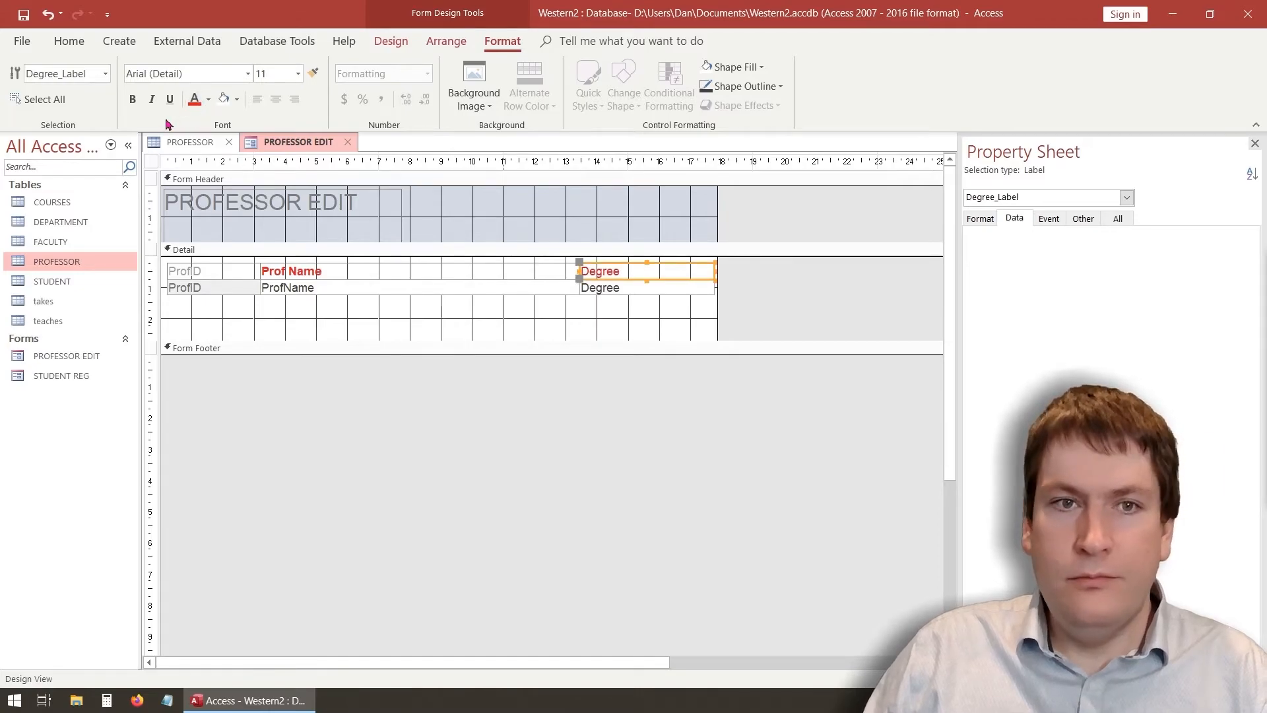
drag(624, 272, 549, 263)
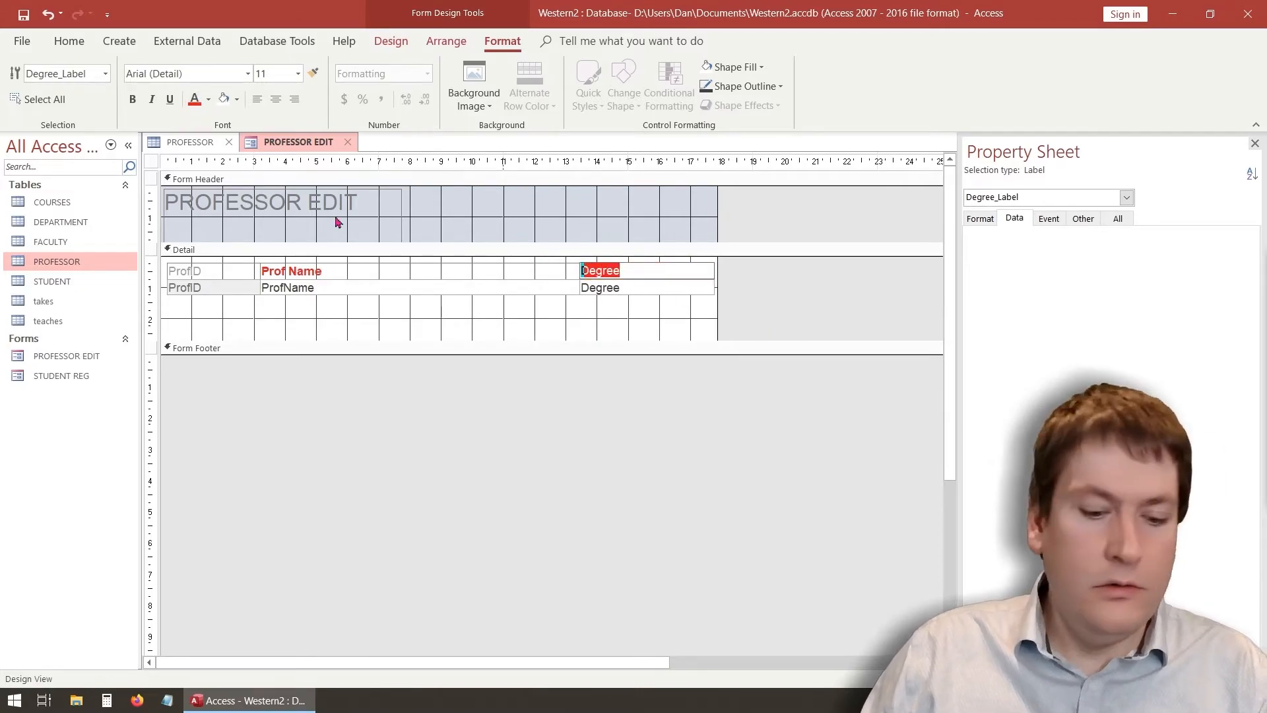
click(132, 99)
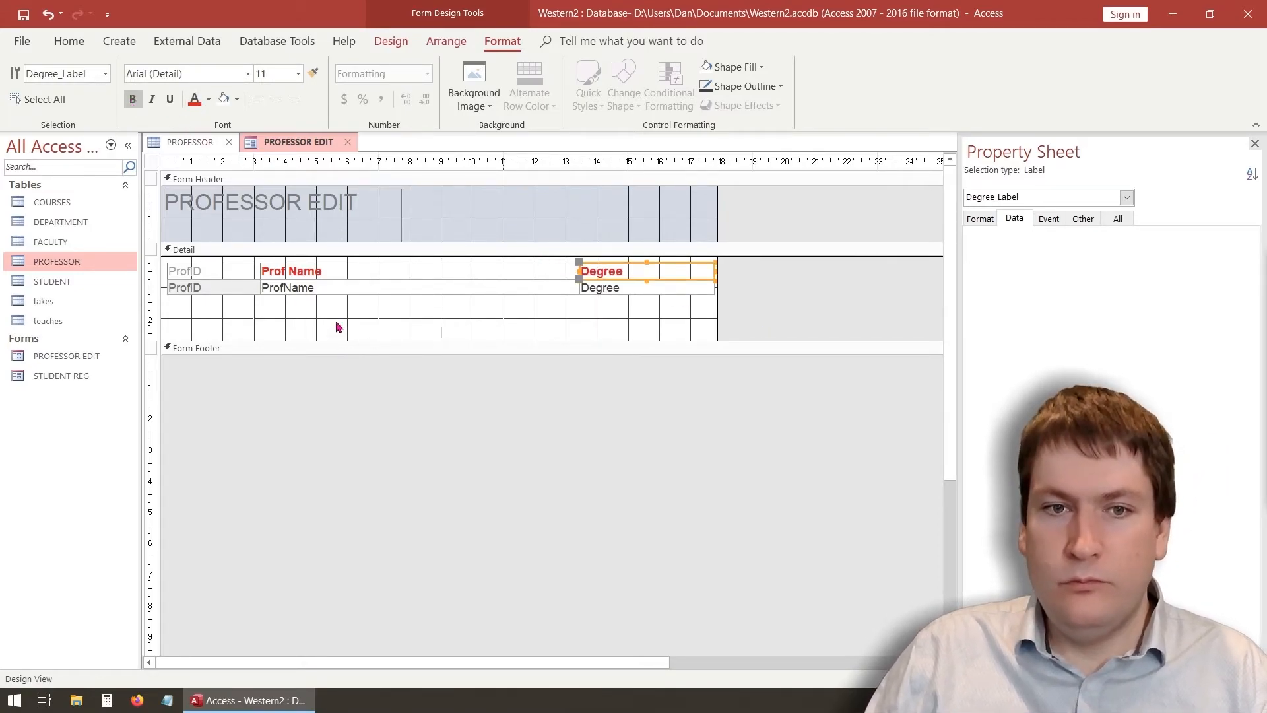
click(272, 324)
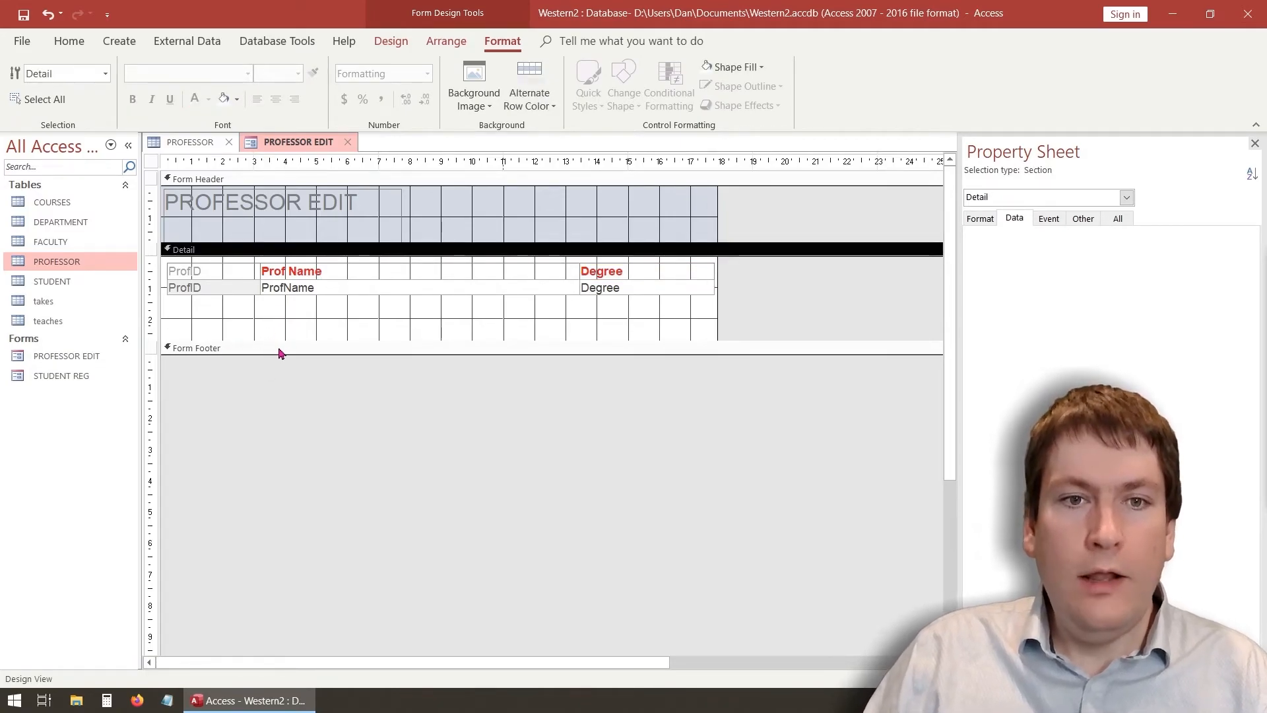
click(392, 44)
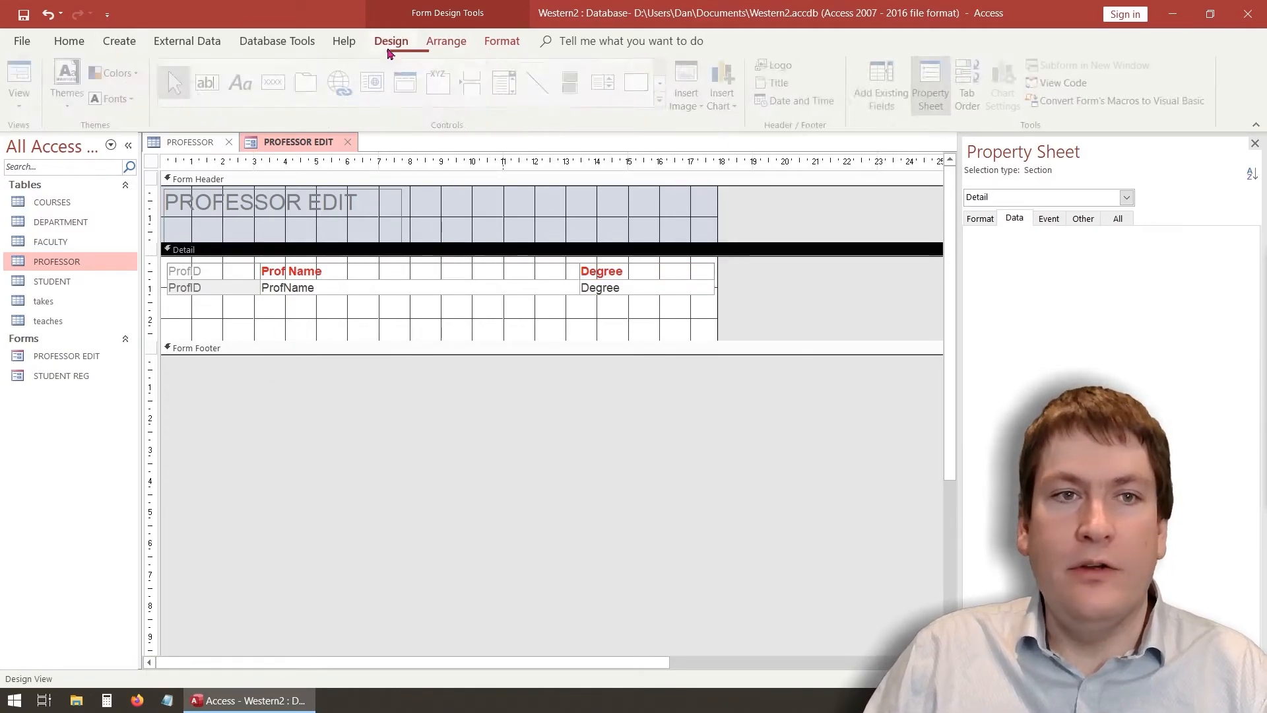
In Form View, overwrite the end of record 1's name with '434543' and browse records
click(32, 92)
click(59, 132)
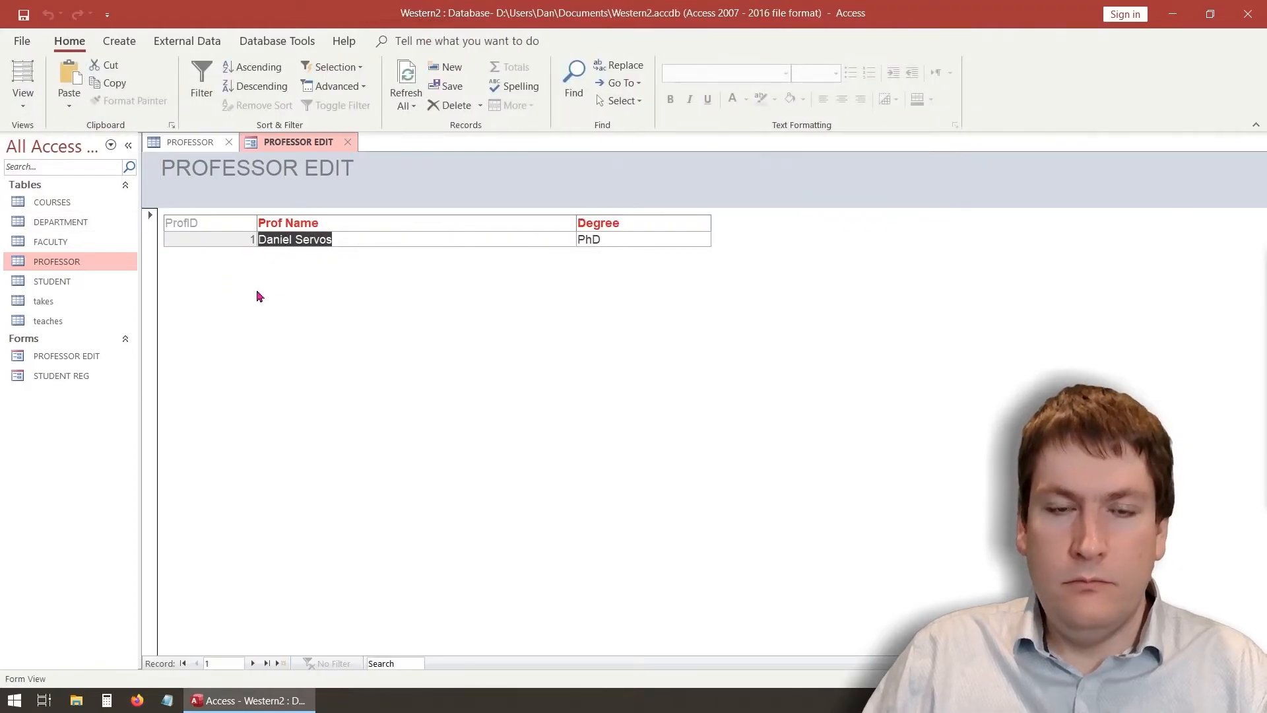
click(415, 242)
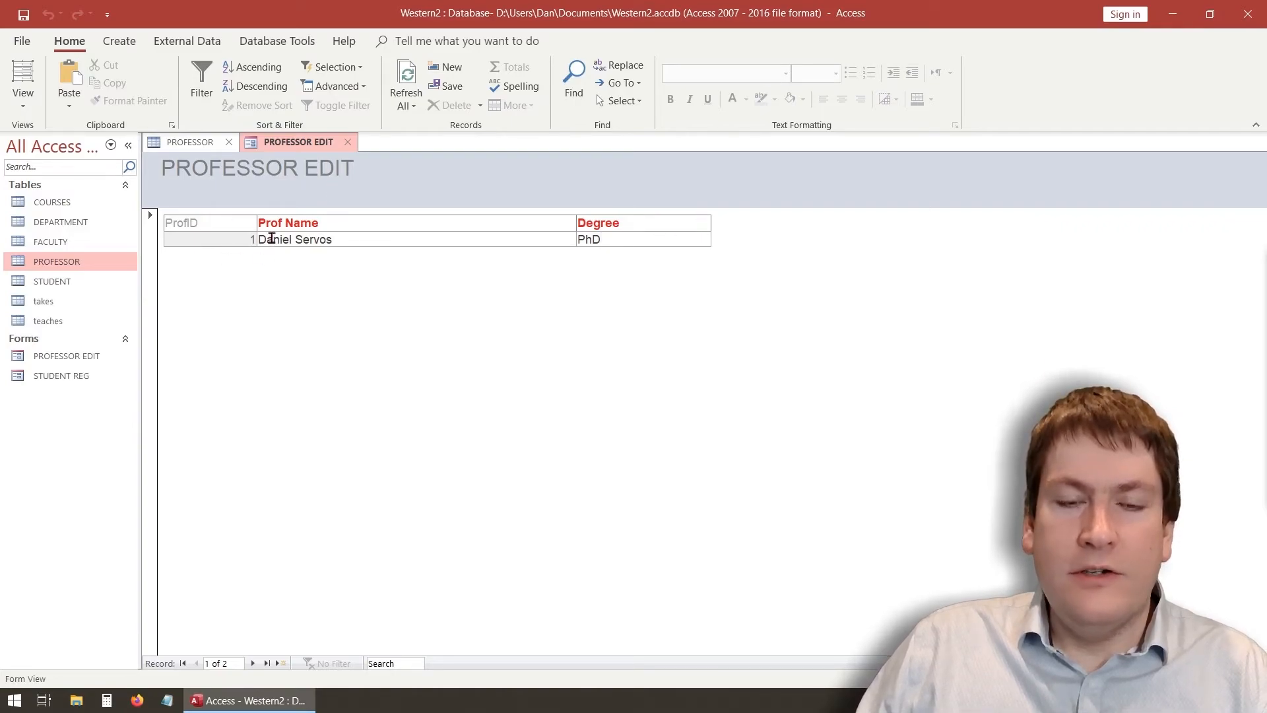
click(294, 240)
drag(351, 238, 279, 239)
text(434543)
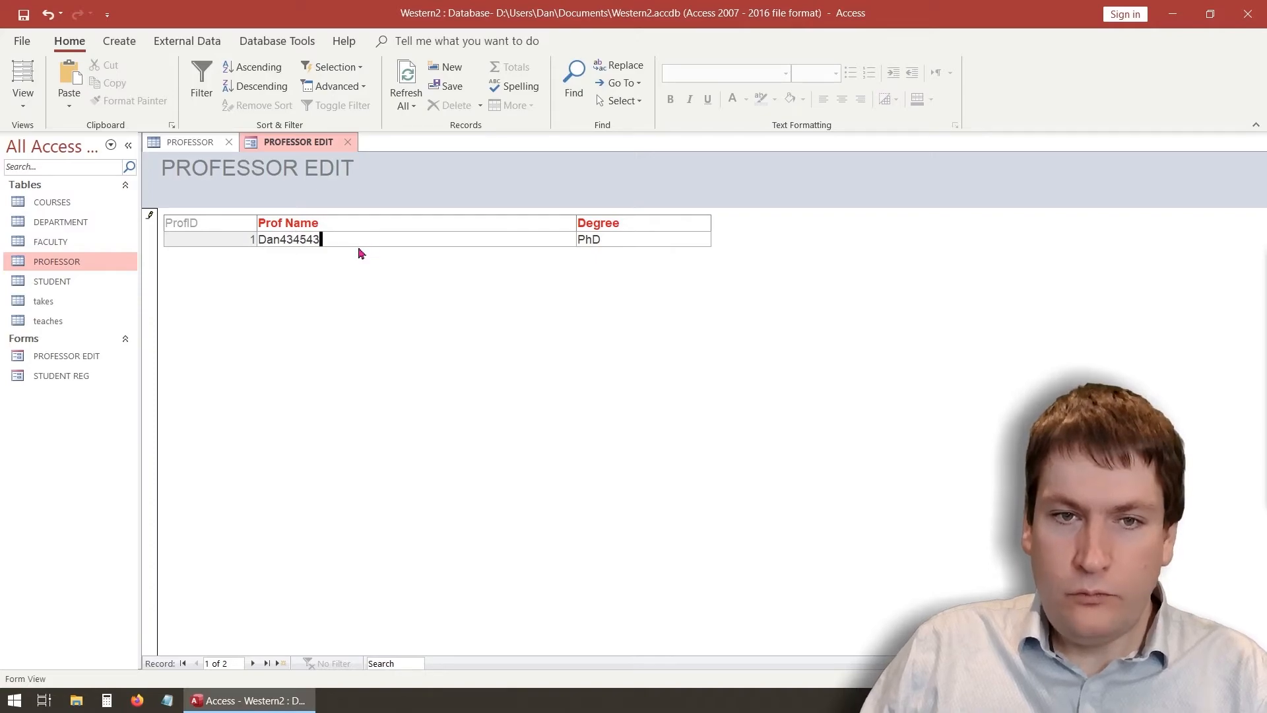
click(598, 239)
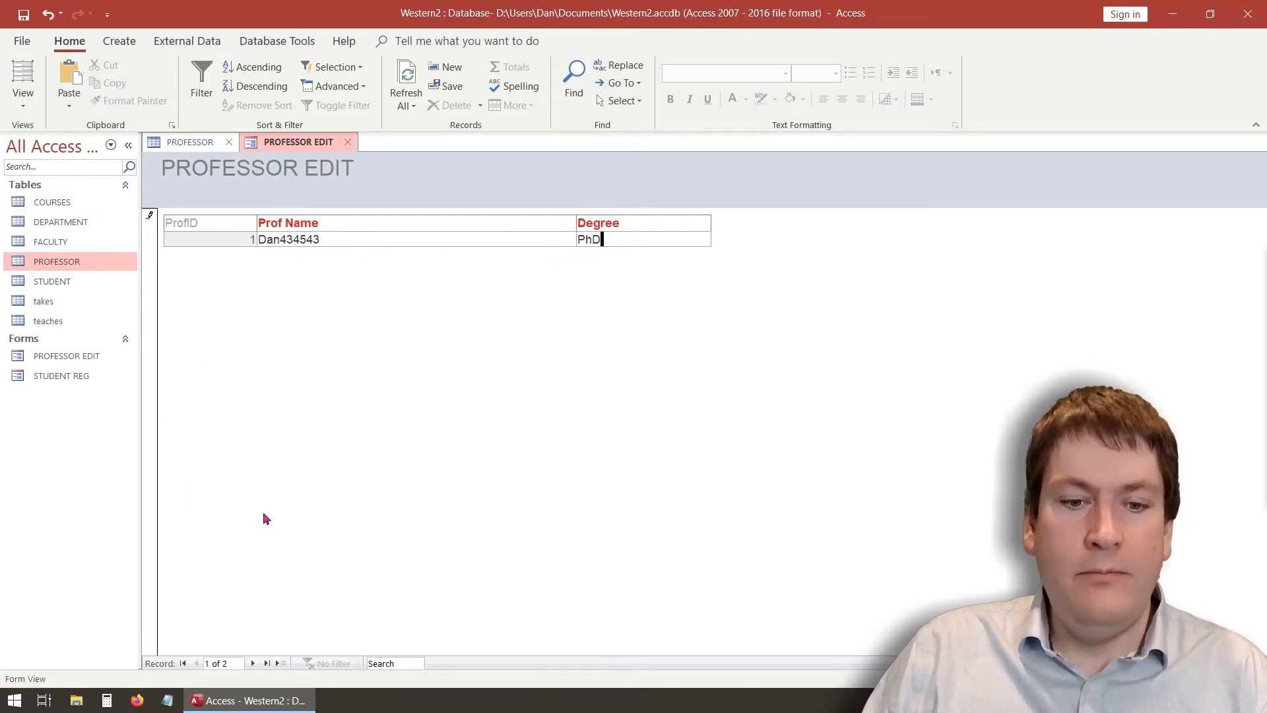
click(253, 663)
click(253, 663)
click(197, 663)
click(197, 663)
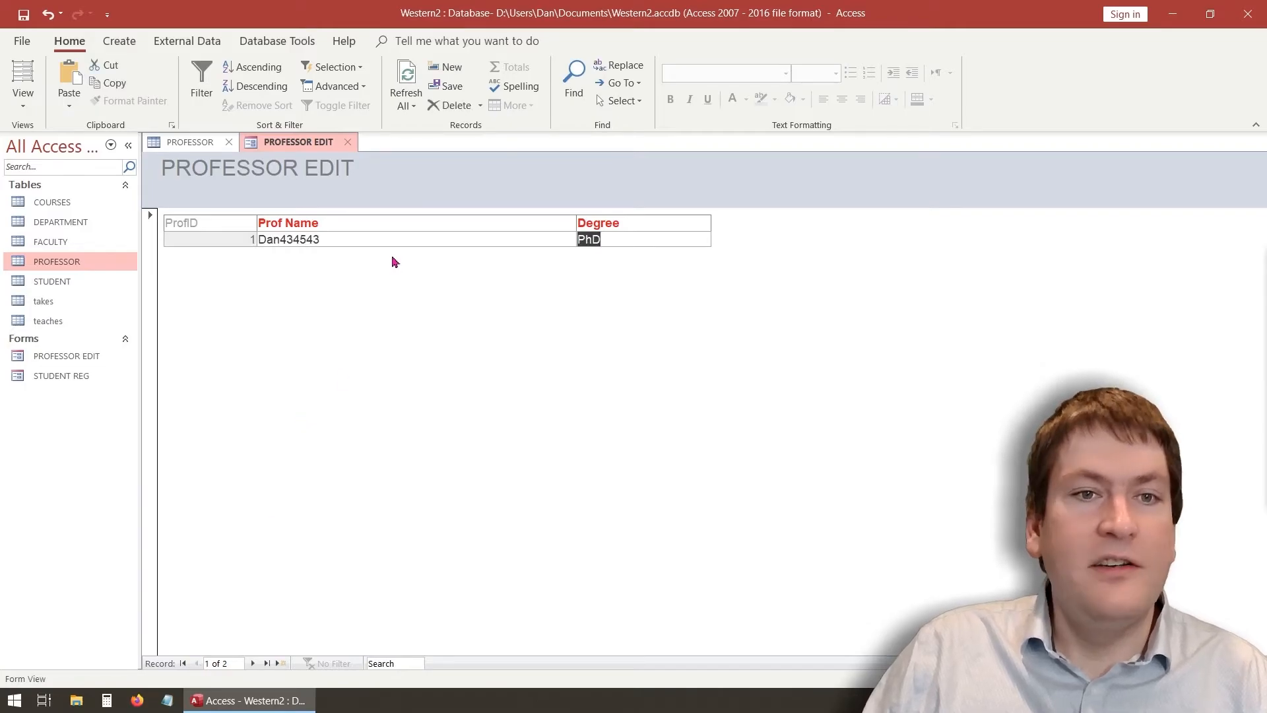
Check the PROFESSOR table, then retype record 1's name as 'Danie'
click(339, 235)
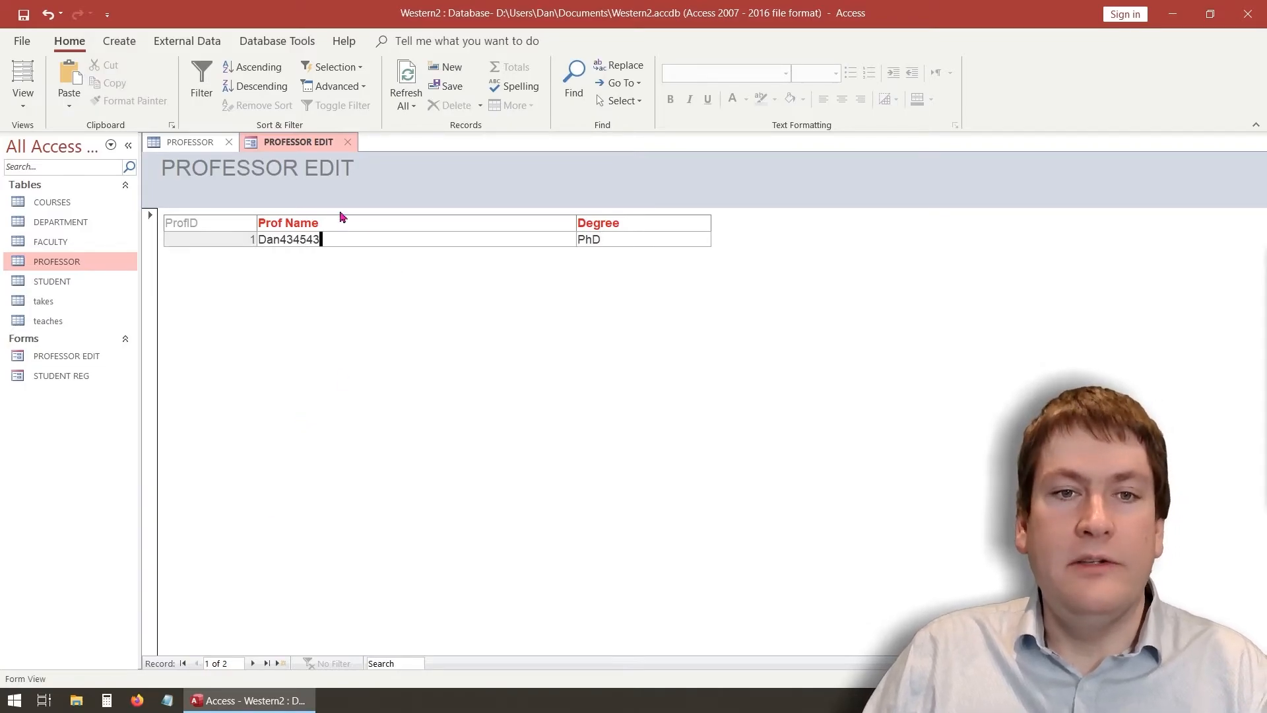
click(197, 141)
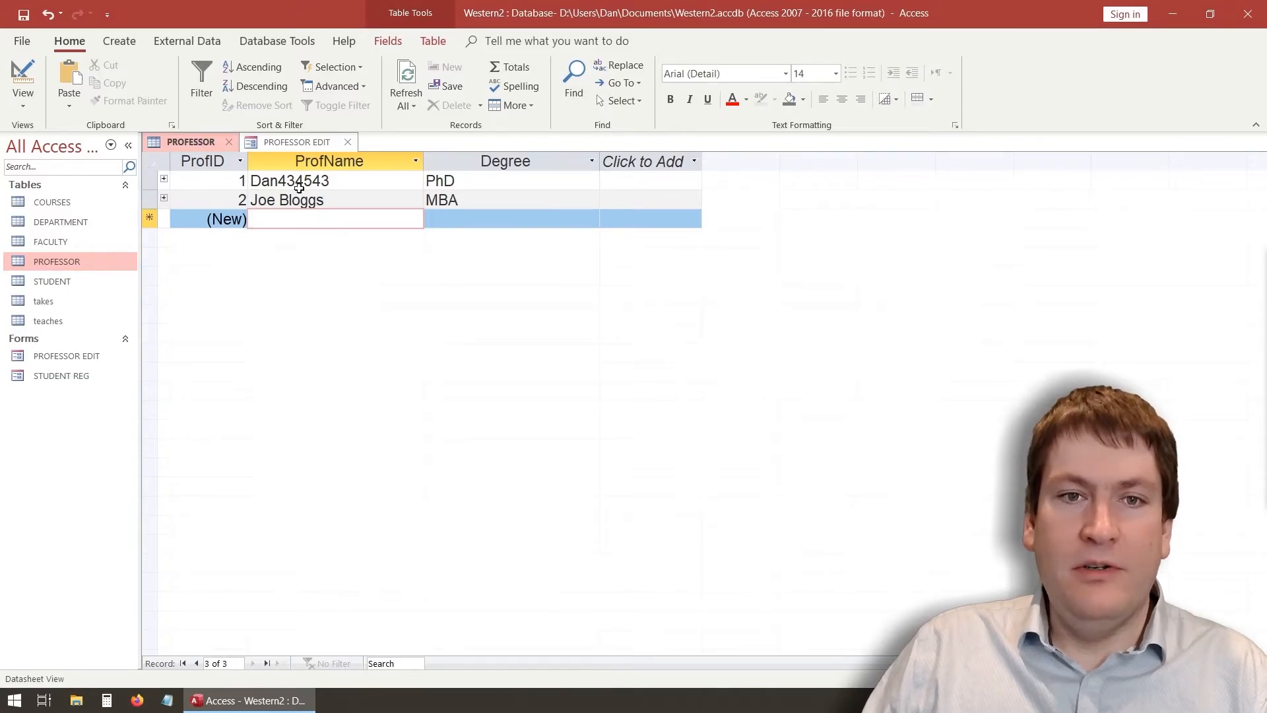
click(275, 142)
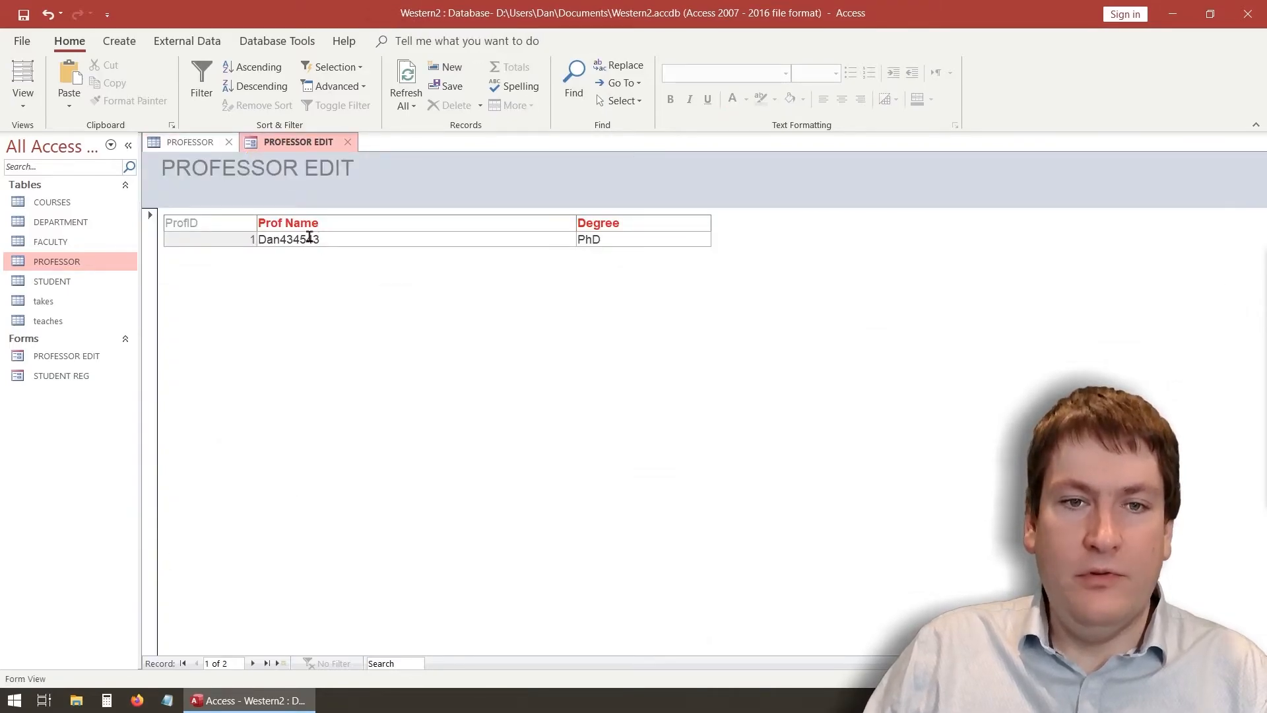
drag(320, 239, 224, 228)
text(Daniel Servos)
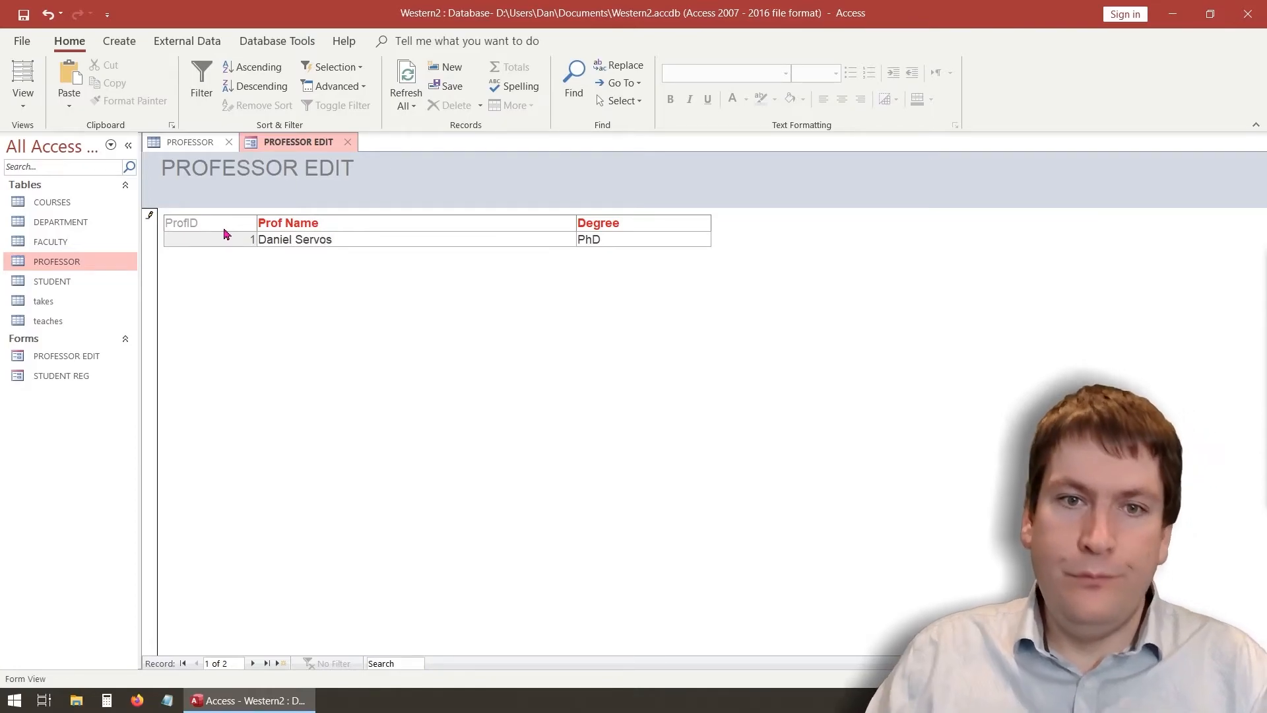
click(638, 237)
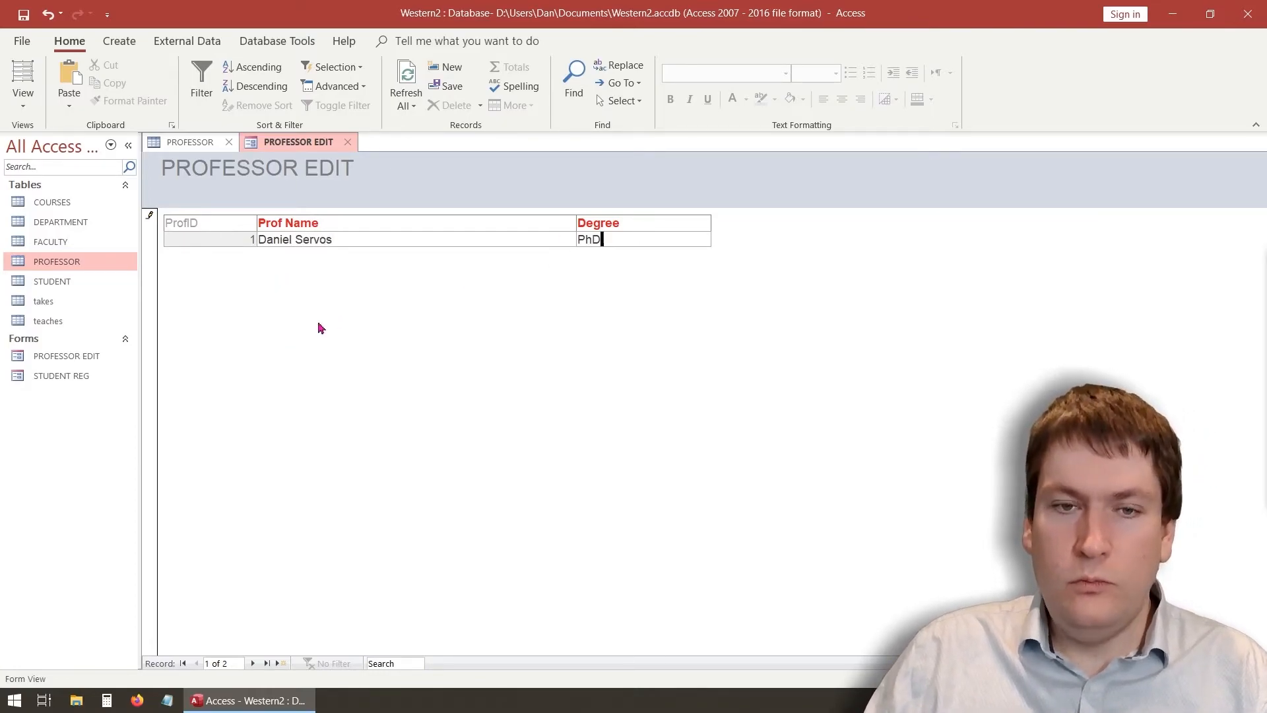
Change record 2's Degree from MBA to Cat and return to record 1
click(253, 664)
click(644, 239)
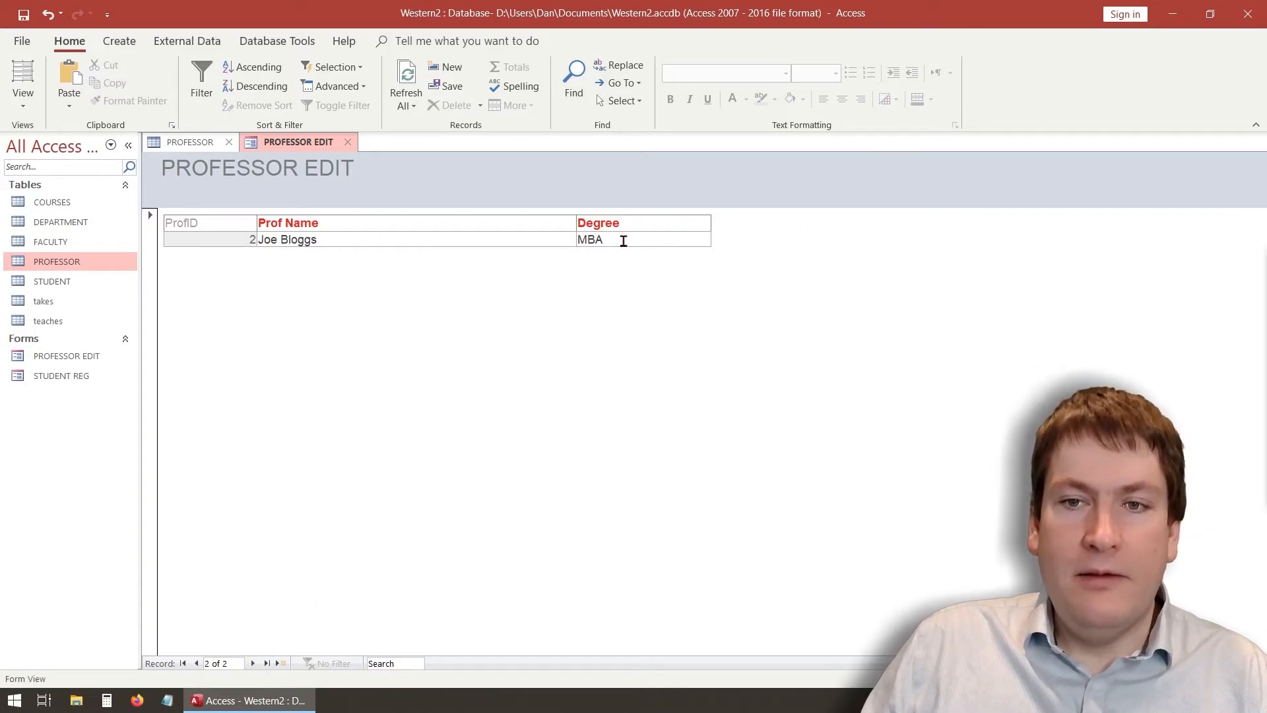
double_click(621, 241)
text(Cat)
click(485, 242)
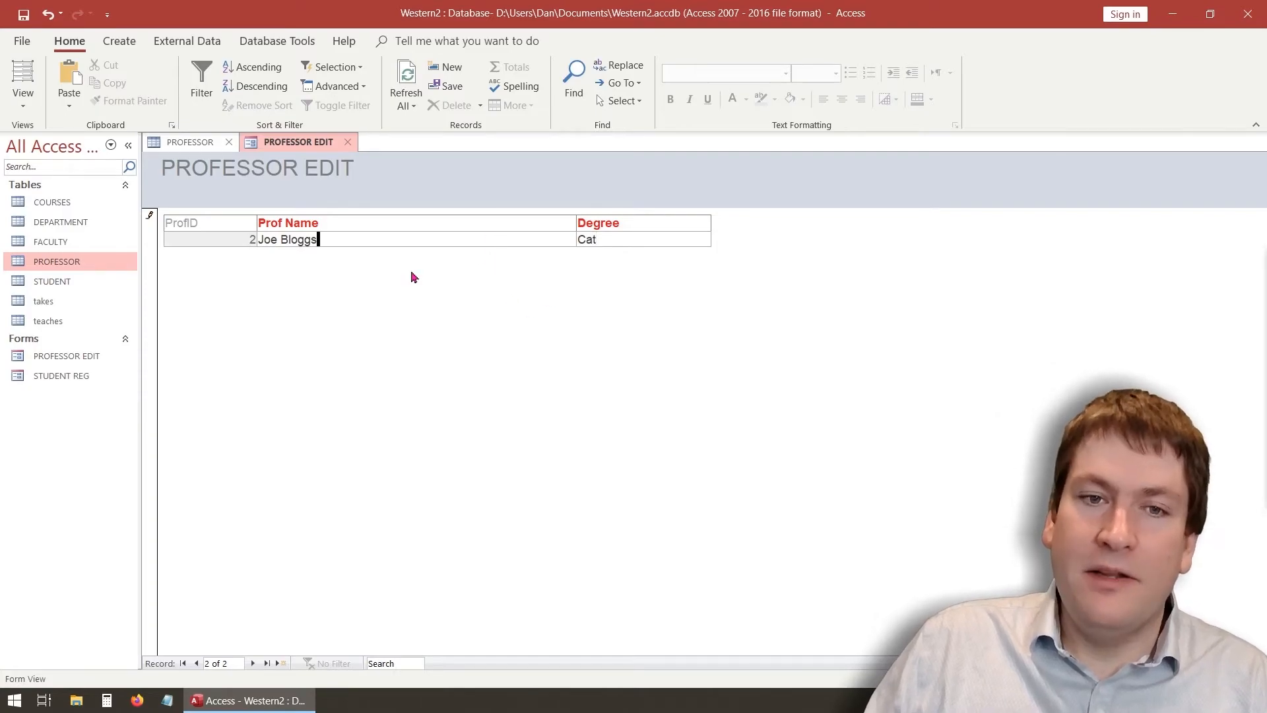
click(184, 664)
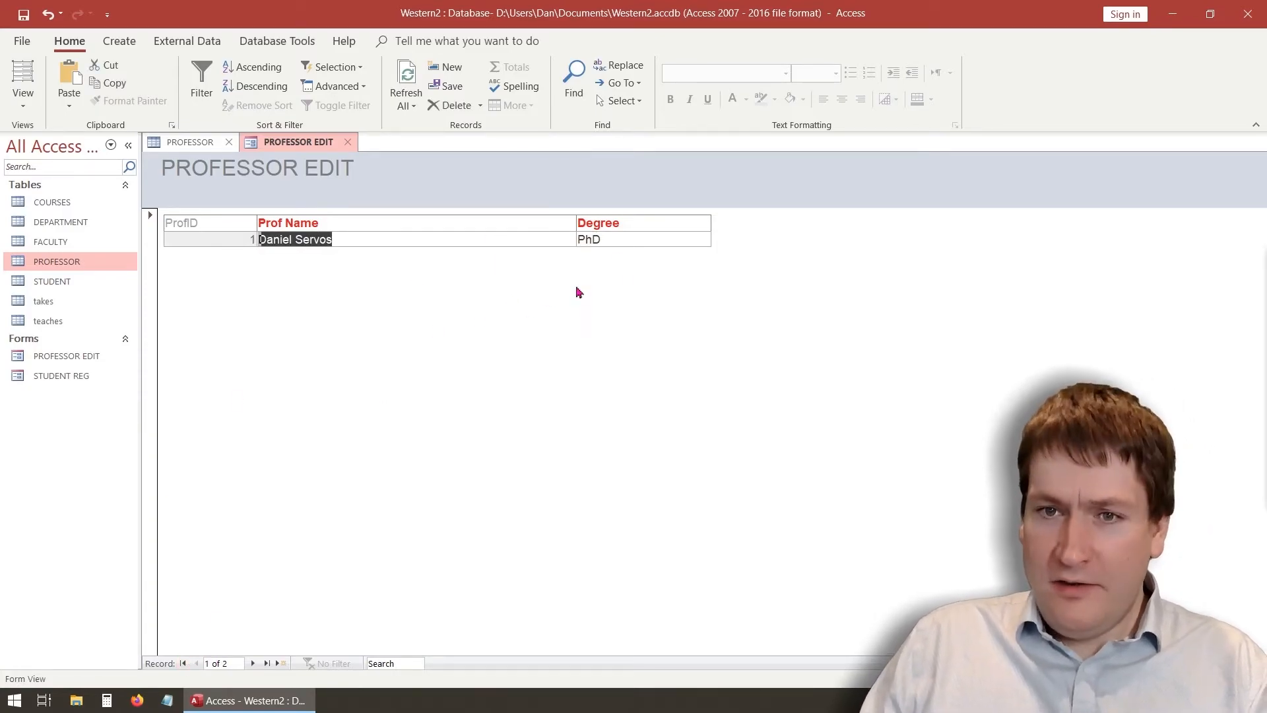
click(608, 239)
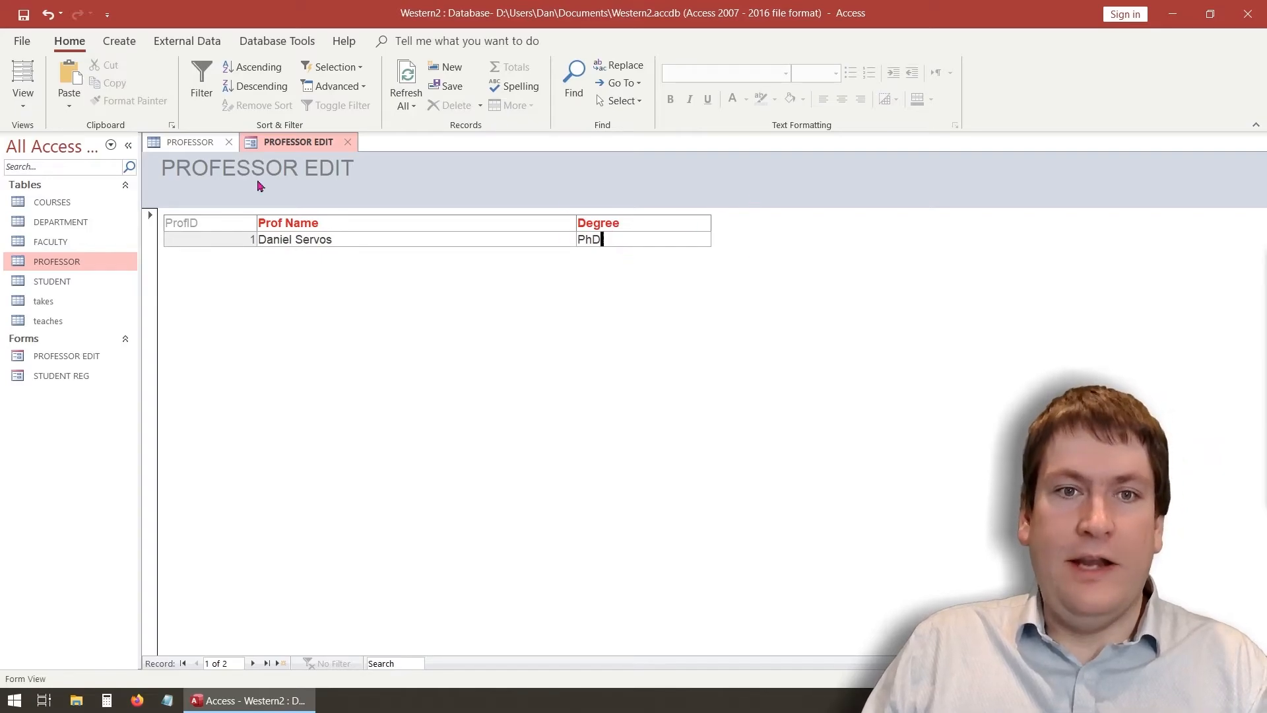
click(24, 99)
In Design View, narrow the ProfName text box and its label, then shift them slightly right
click(103, 208)
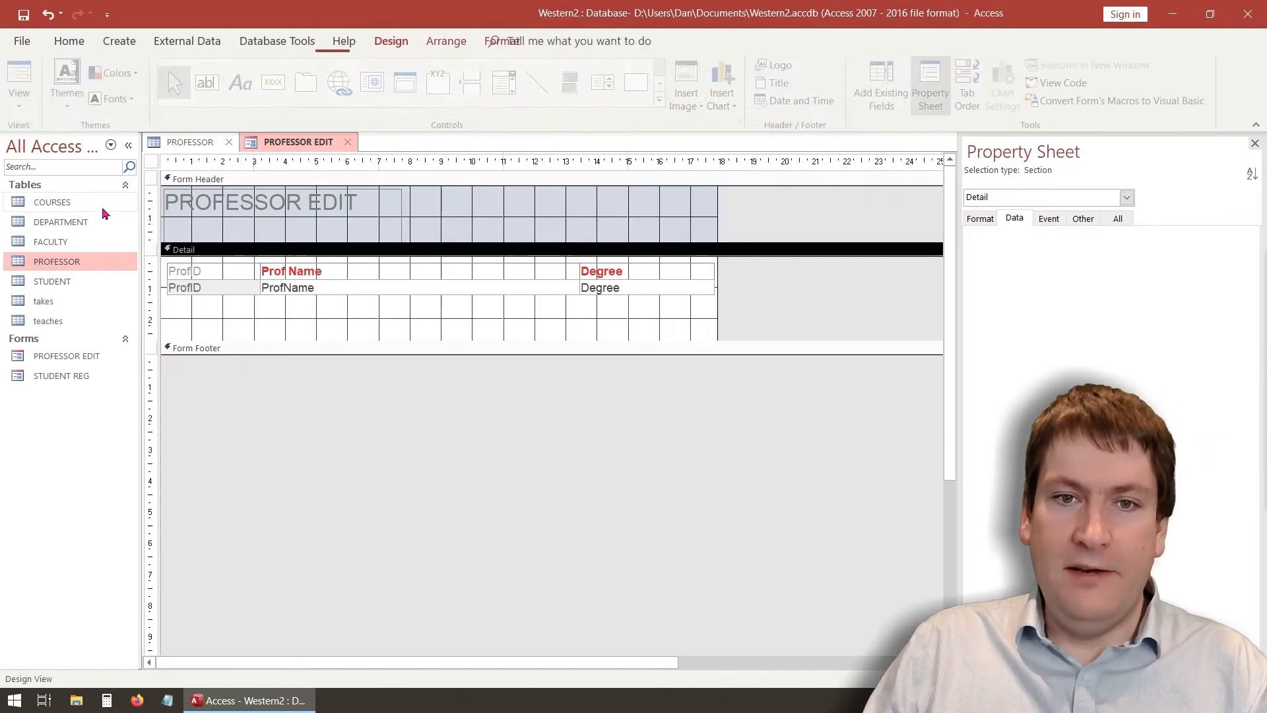
click(546, 291)
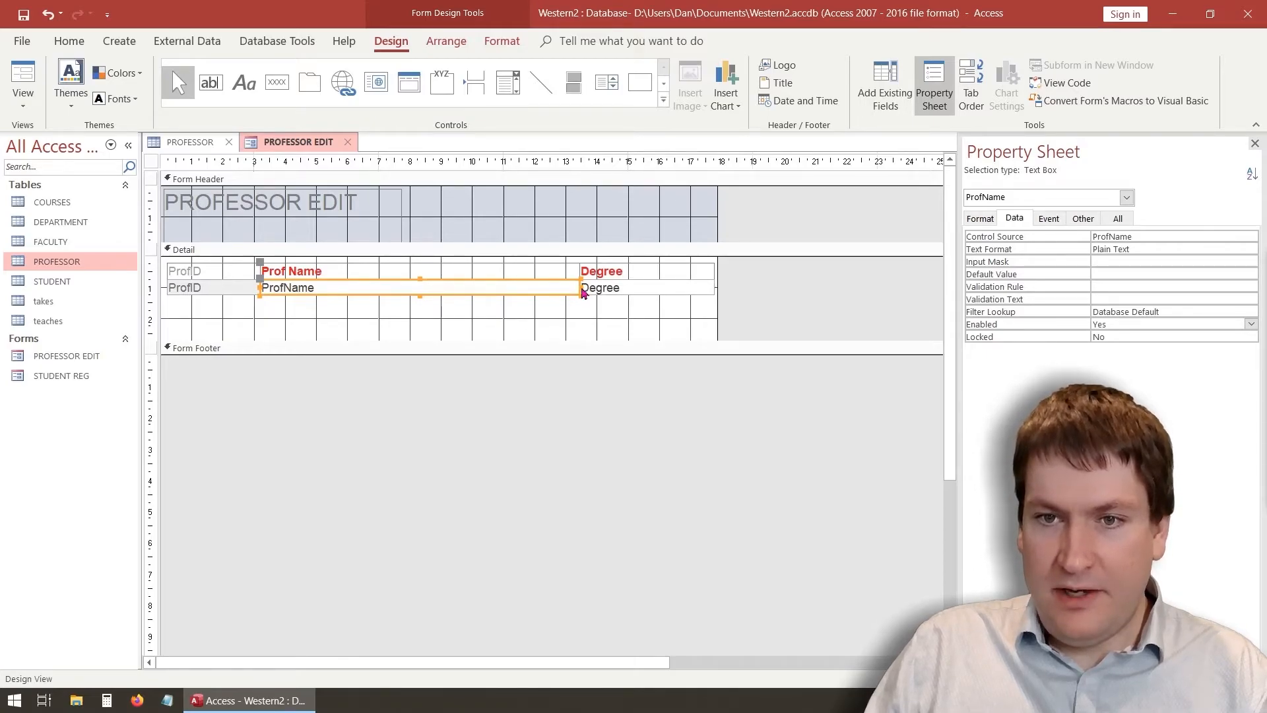
drag(580, 288, 464, 290)
click(561, 272)
drag(584, 271, 427, 273)
drag(291, 263, 301, 262)
click(301, 315)
Move the Degree field left toward Prof Name and narrow the ProfName text box further
click(585, 272)
drag(598, 265, 552, 265)
click(591, 317)
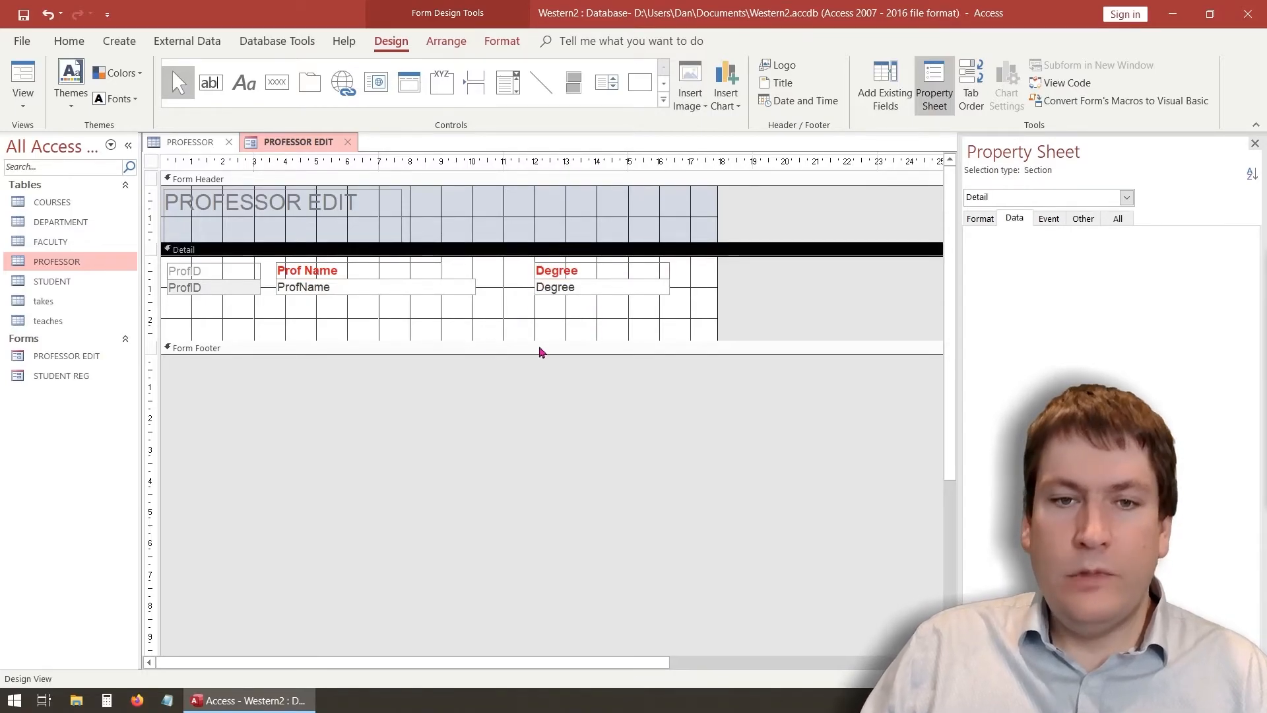
click(473, 291)
drag(479, 292, 444, 285)
Slide the Degree field further left and select its Degree label
click(526, 298)
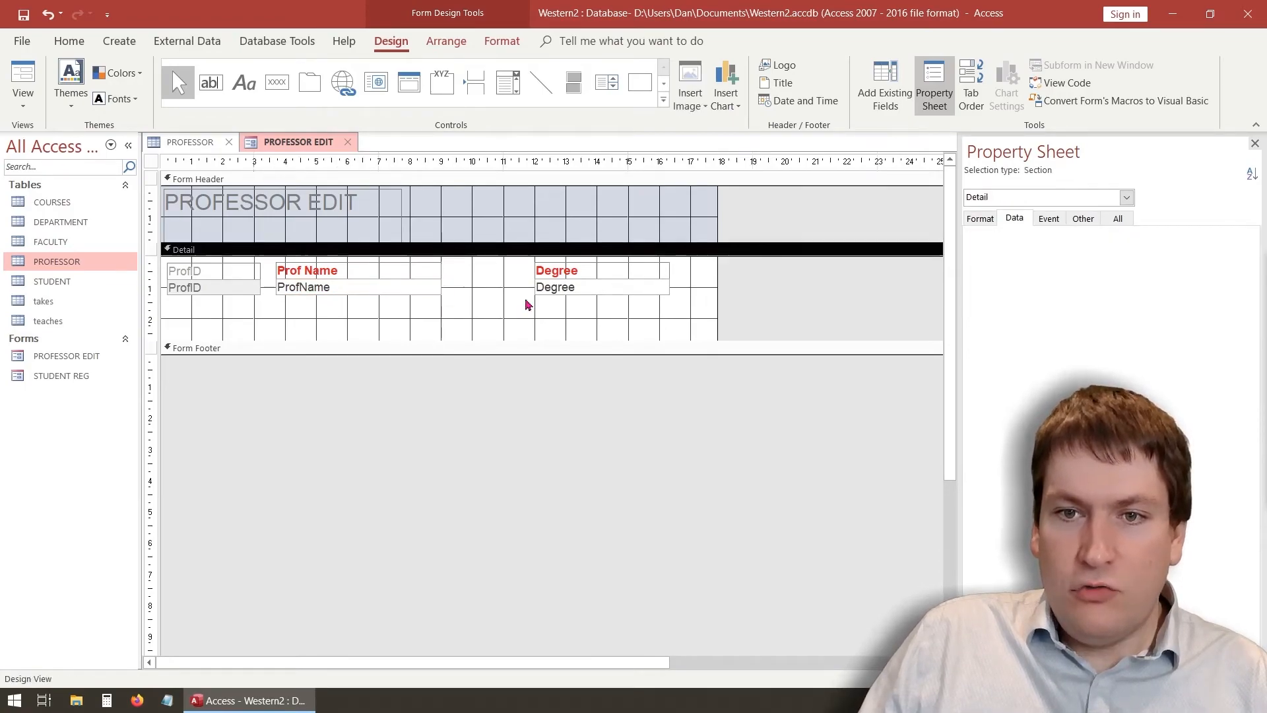
drag(565, 267, 516, 271)
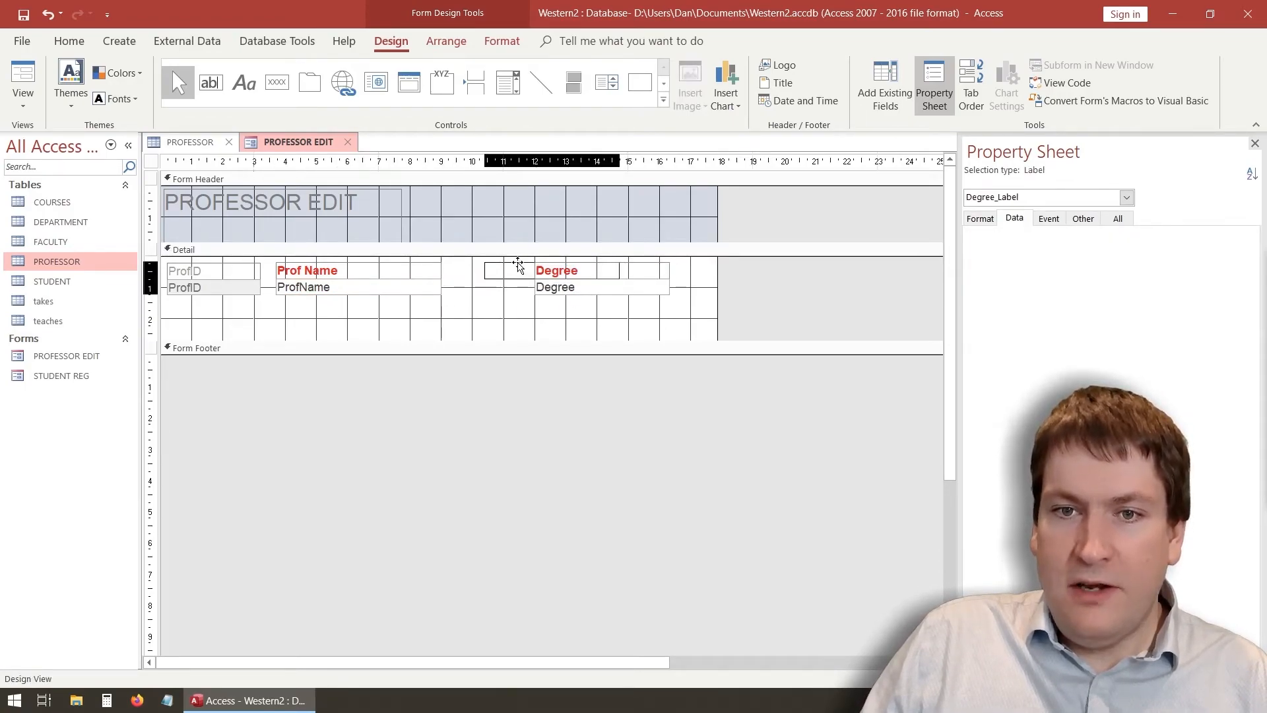
click(545, 311)
click(545, 290)
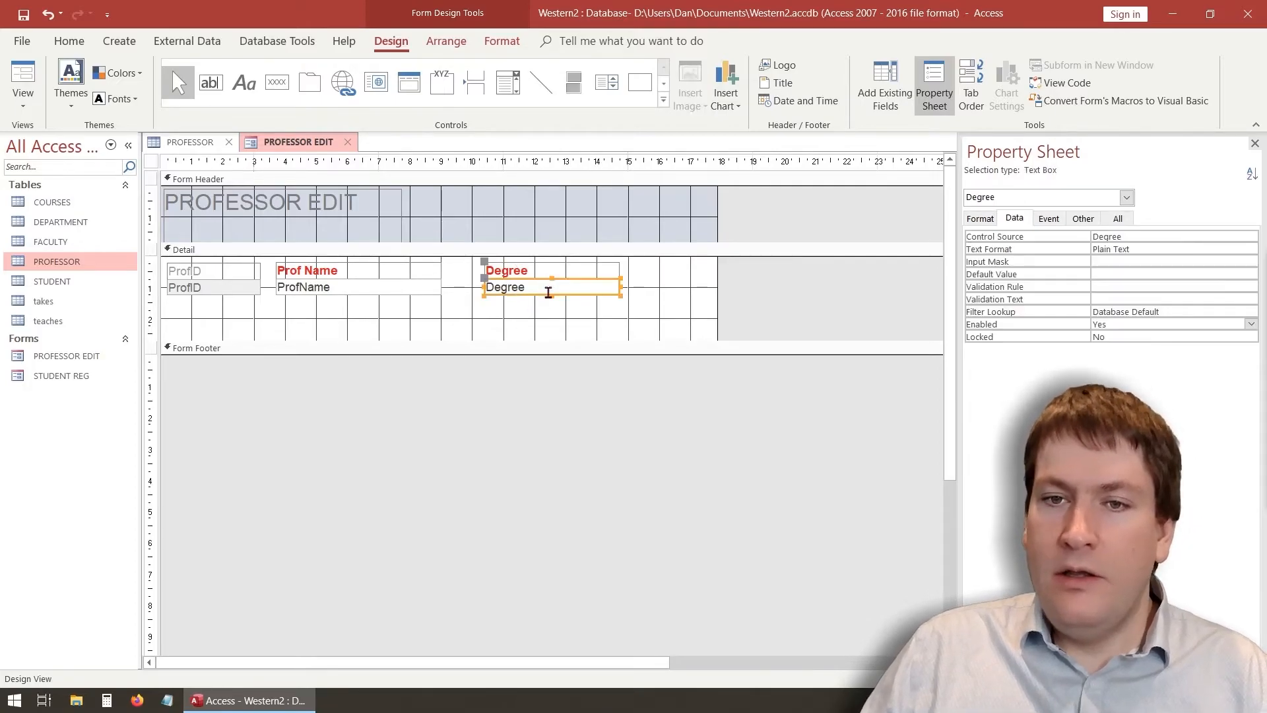
click(532, 272)
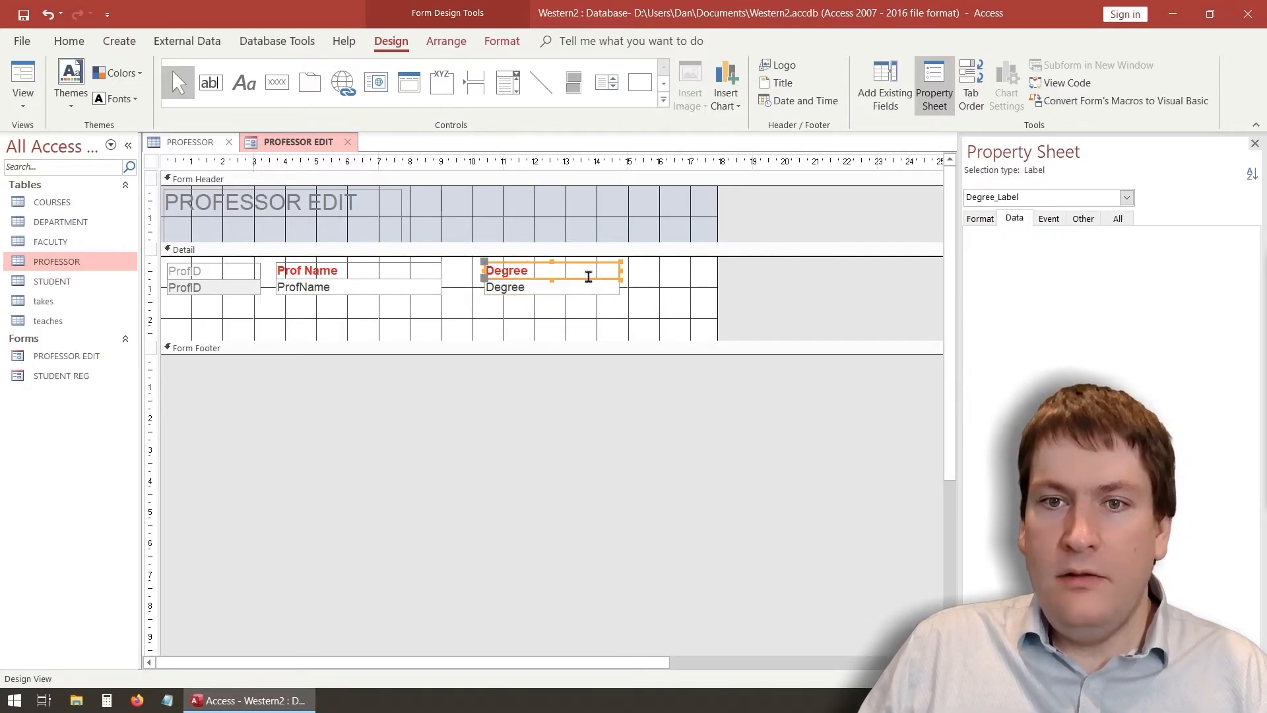
Delete the Degree text box and draw a new combo box where it was
click(549, 286)
key(Delete)
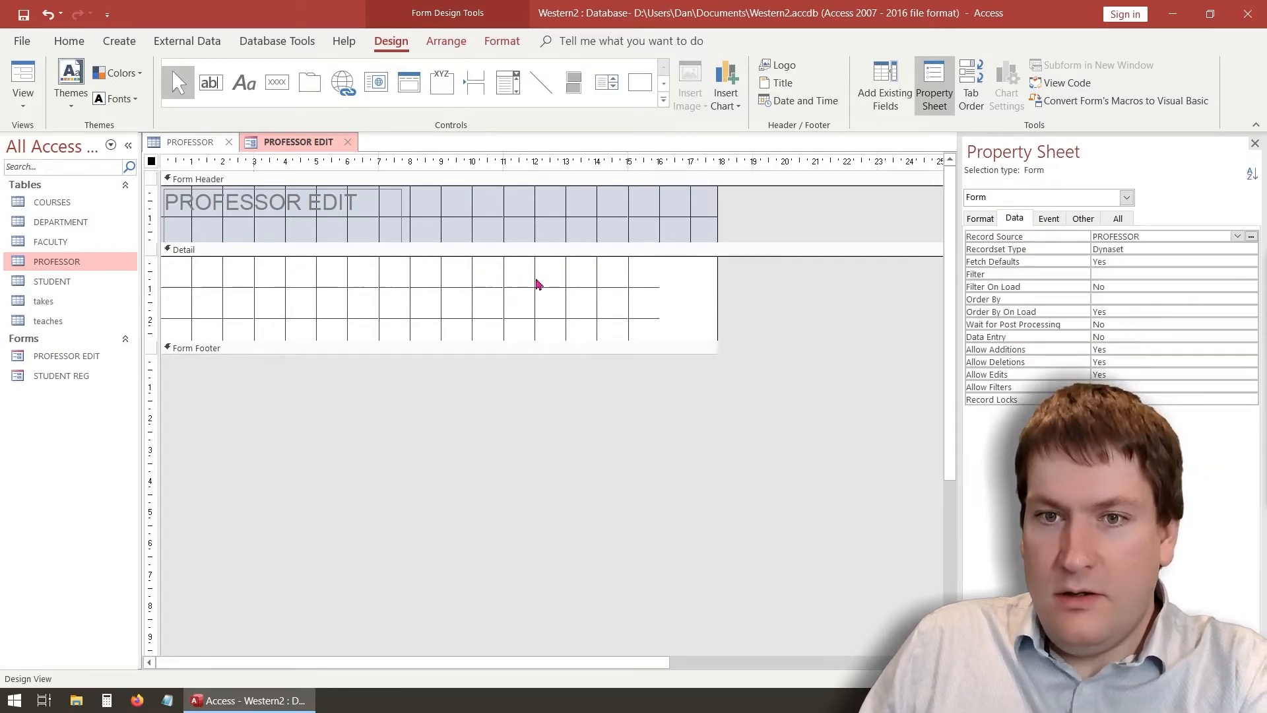
click(505, 89)
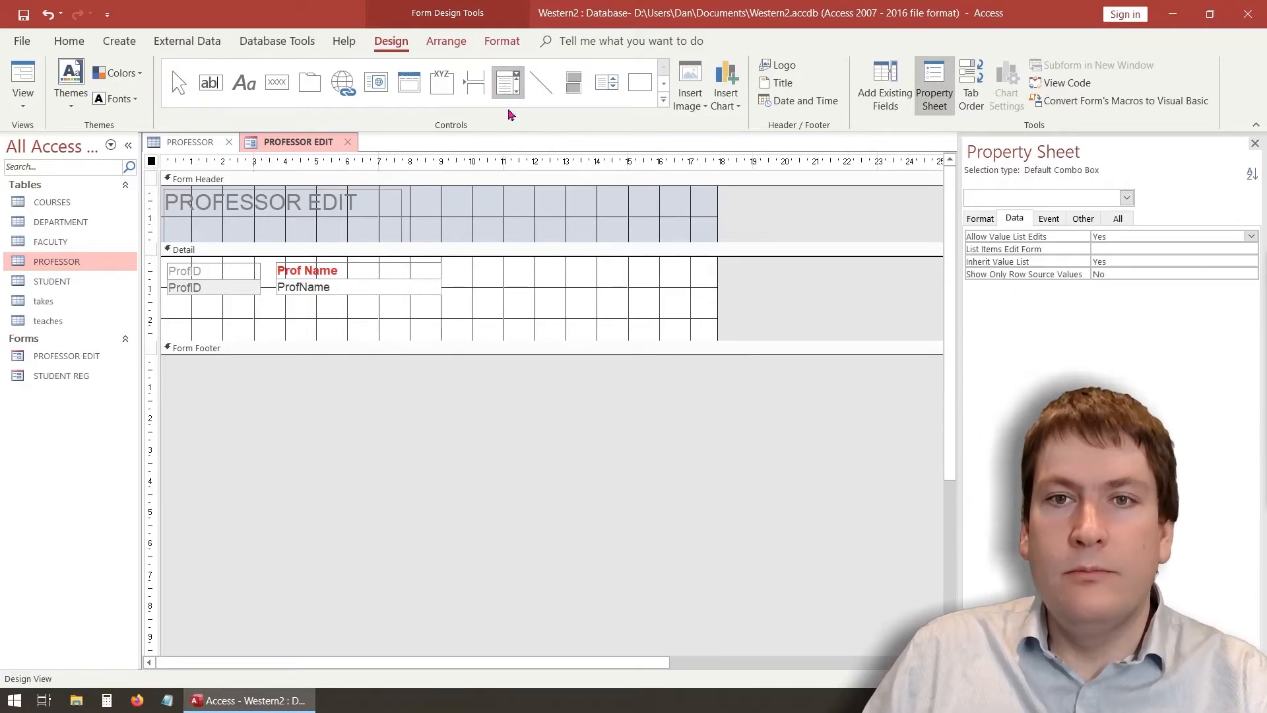
drag(493, 263, 625, 303)
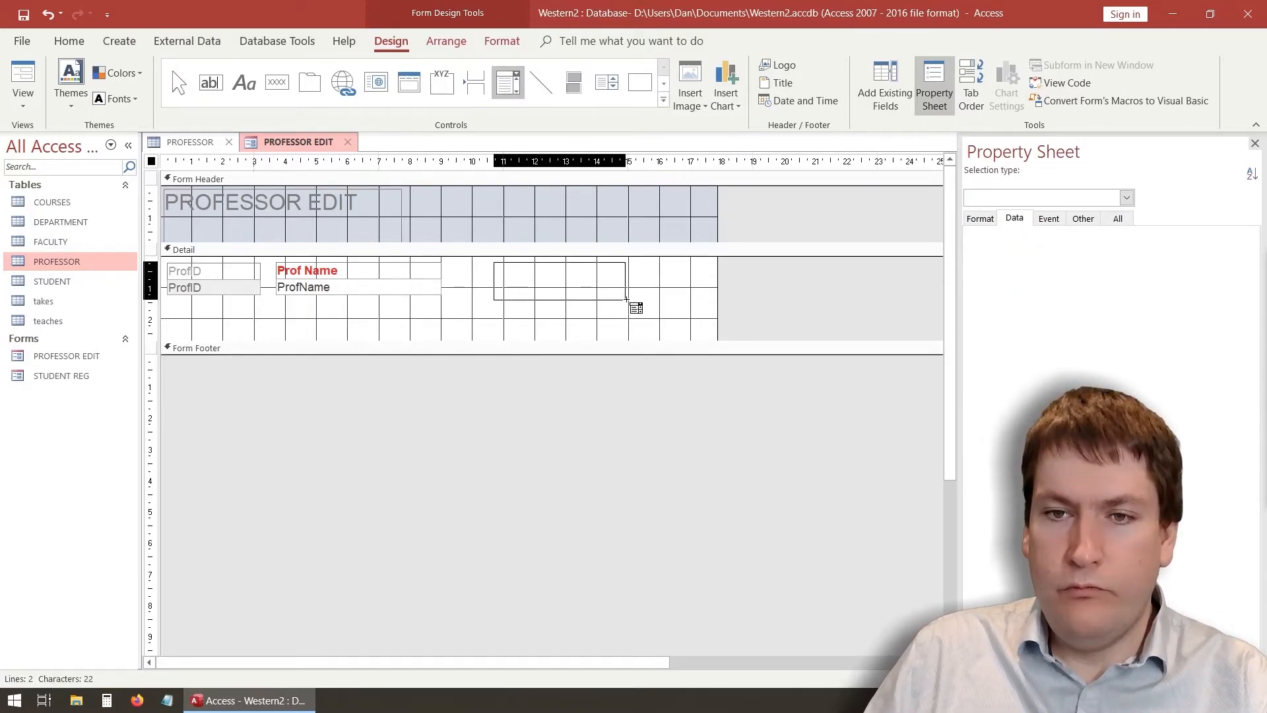
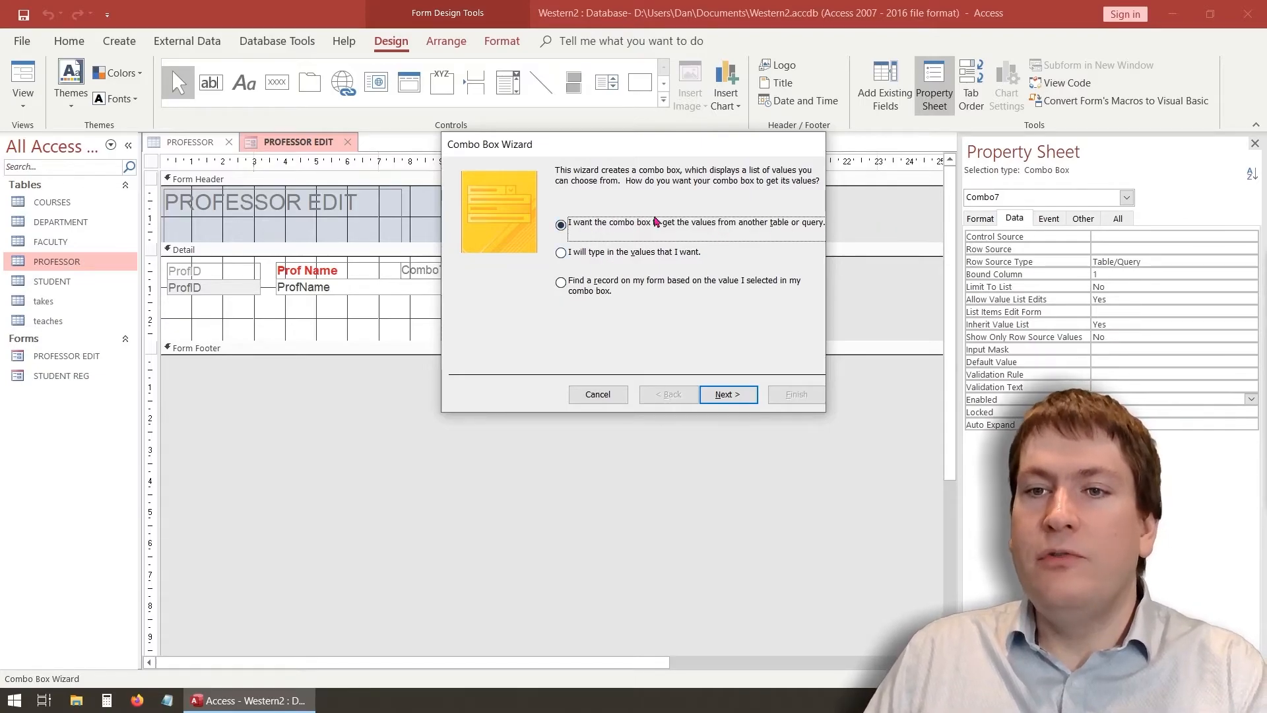
Choose to type the combo values yourself and enter PhD, MBA and MSc in Col1
click(562, 254)
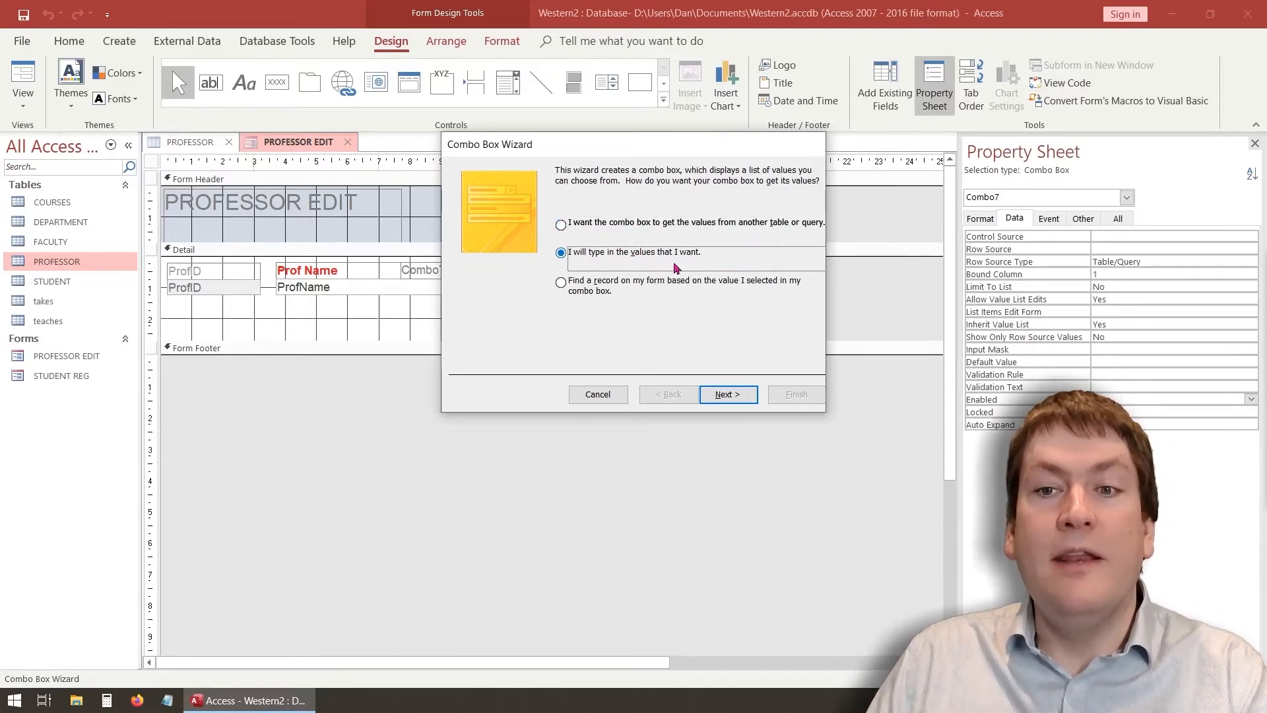
click(724, 396)
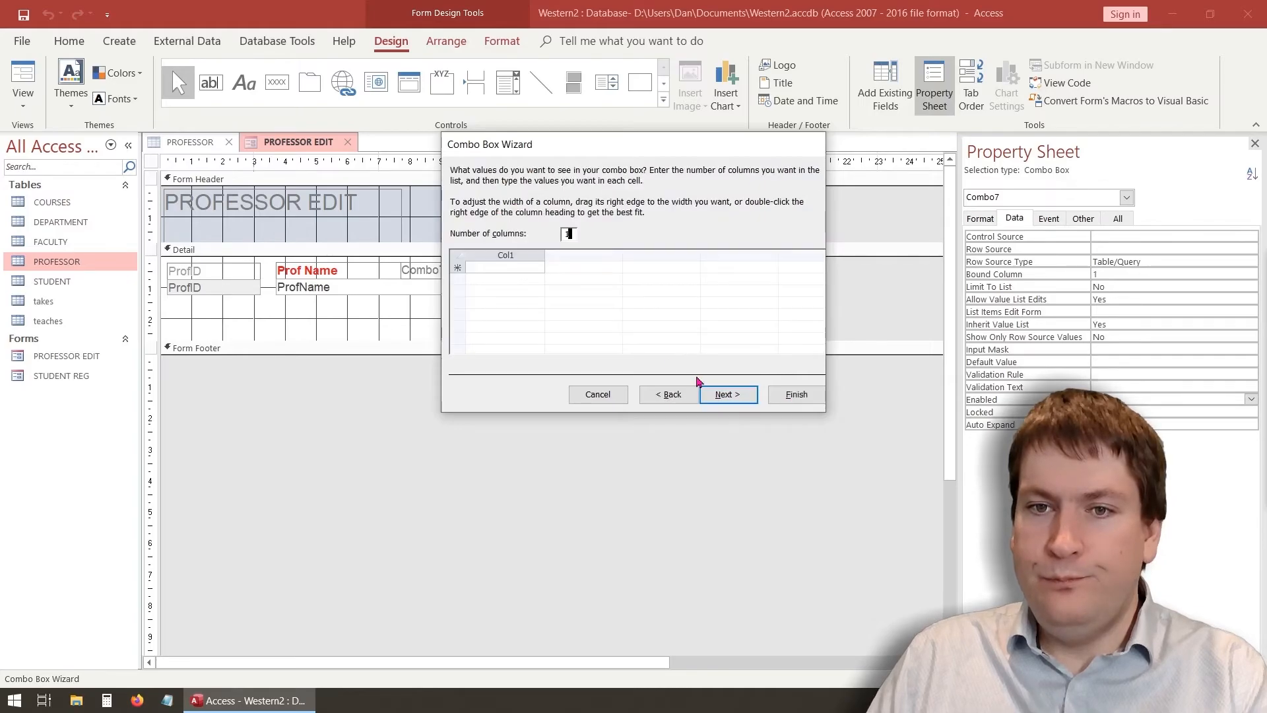
click(512, 269)
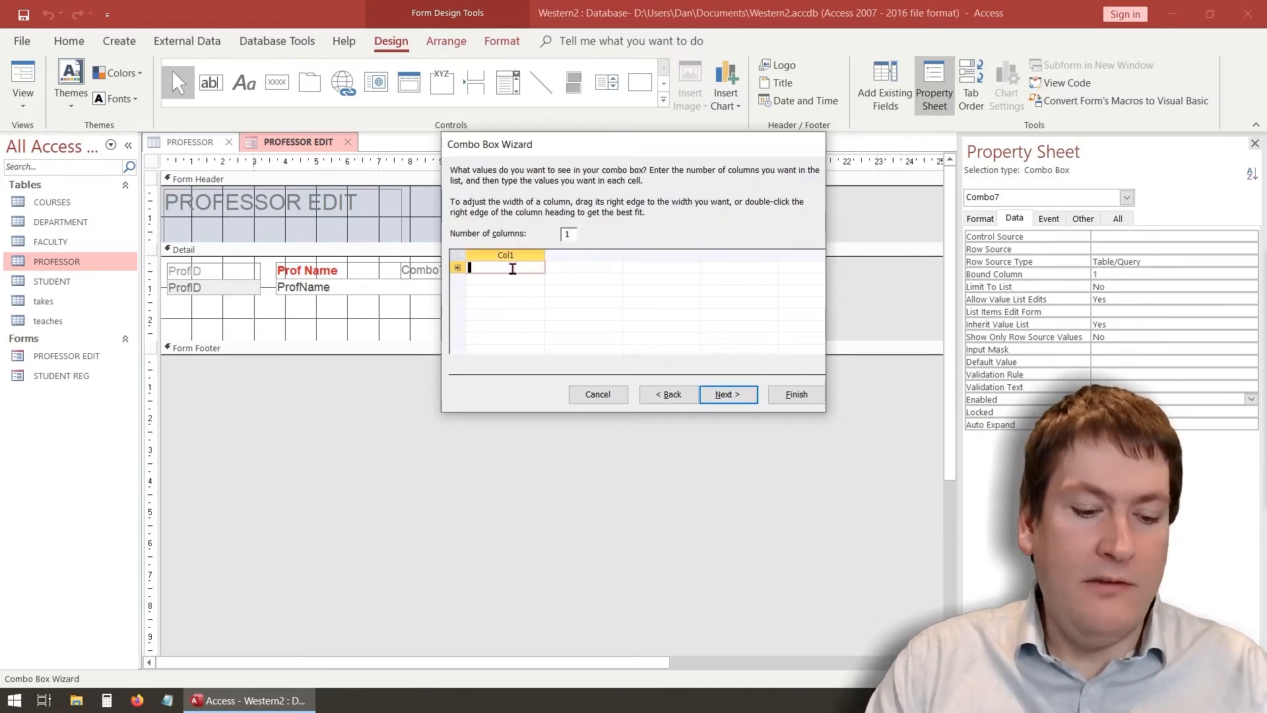
text(Ph)
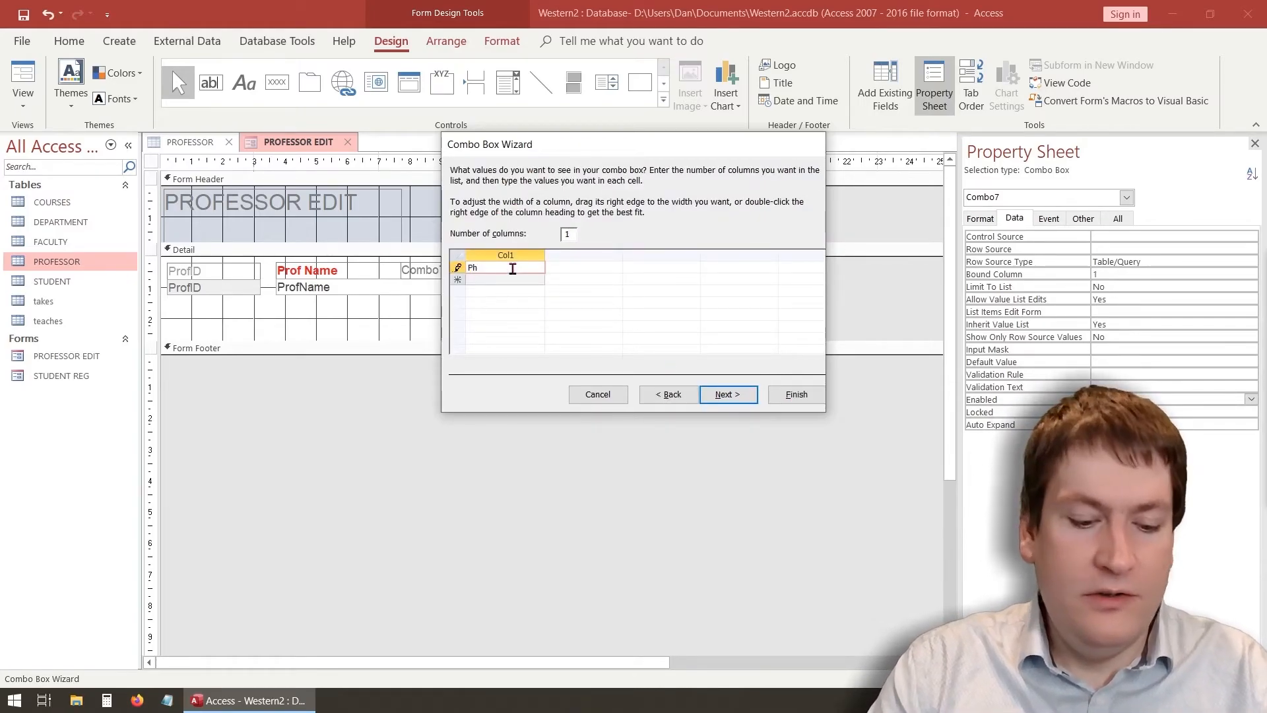
text(D)
key(Return)
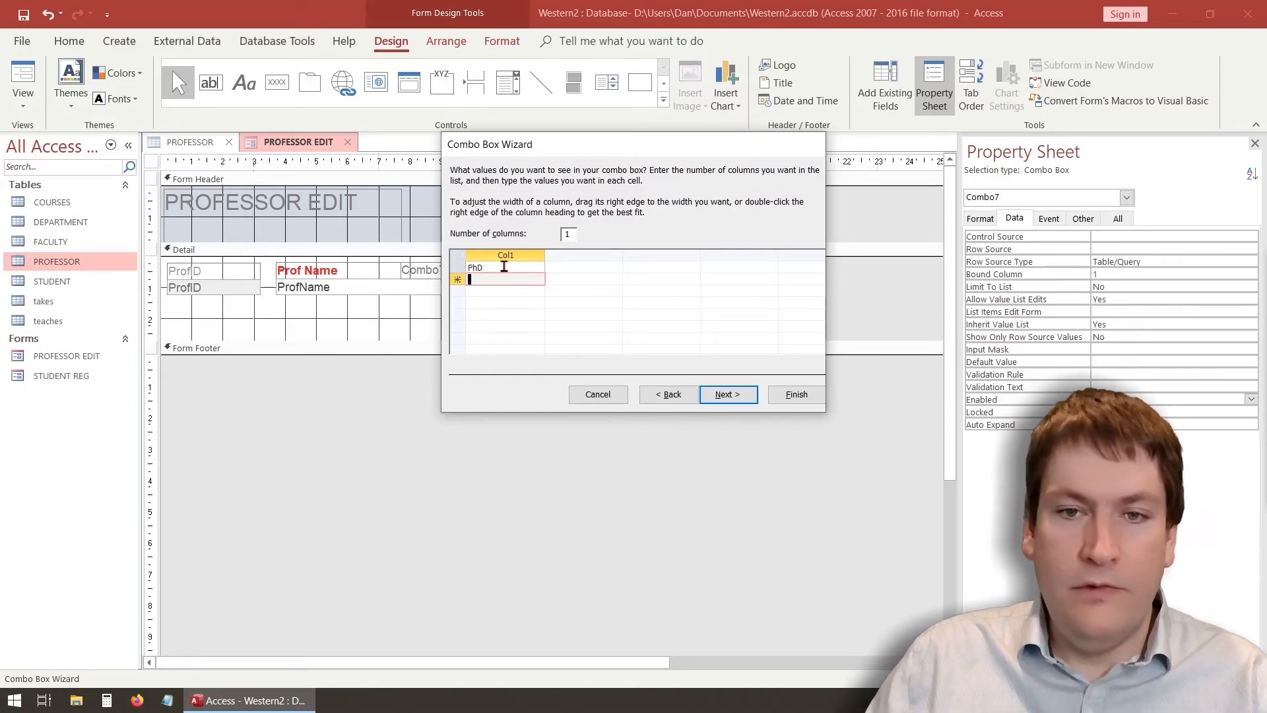
text(MBA)
key(Return)
text(MS)
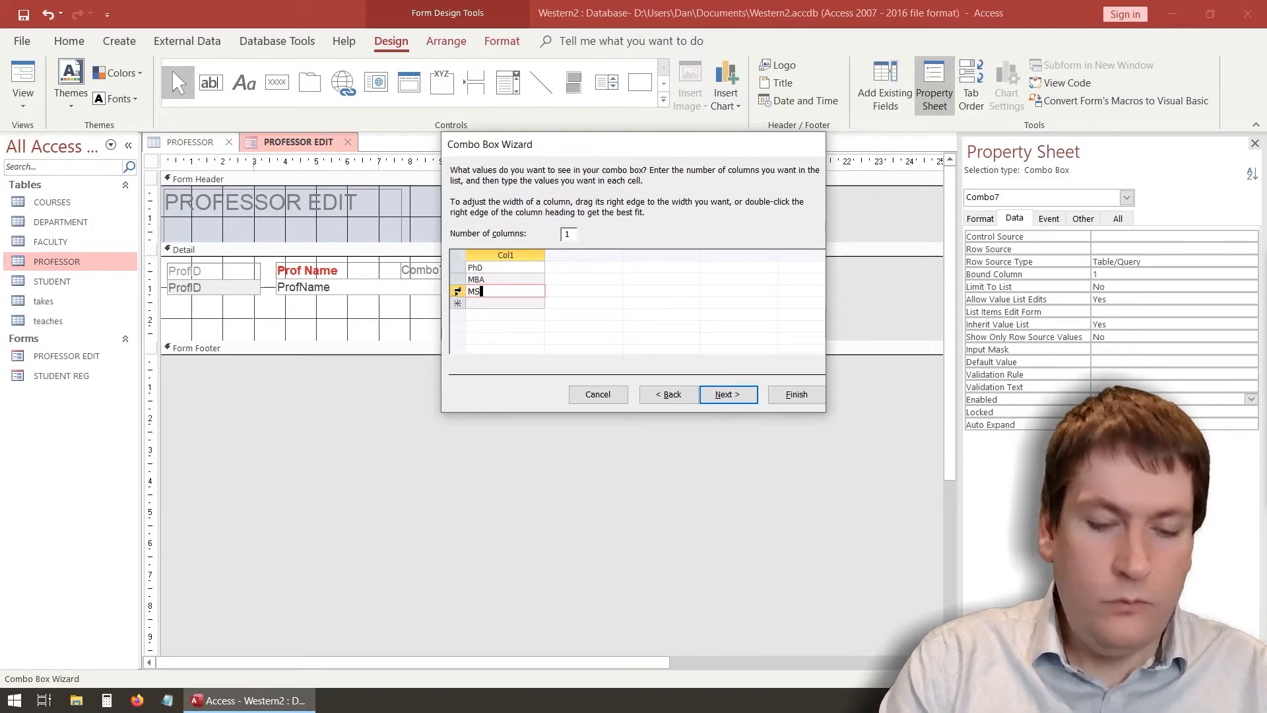
text(c)
key(Return)
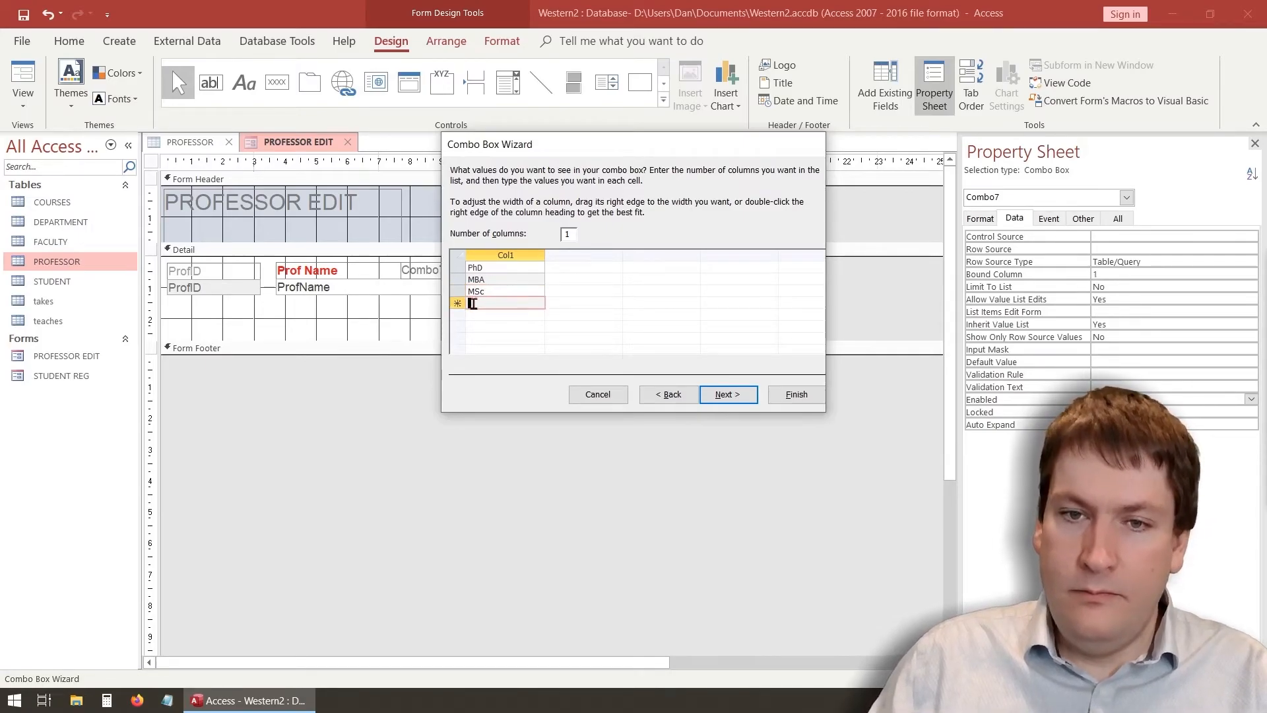
Add MBa, BA, BSc and None to the list and move to the value-storage step
text(B)
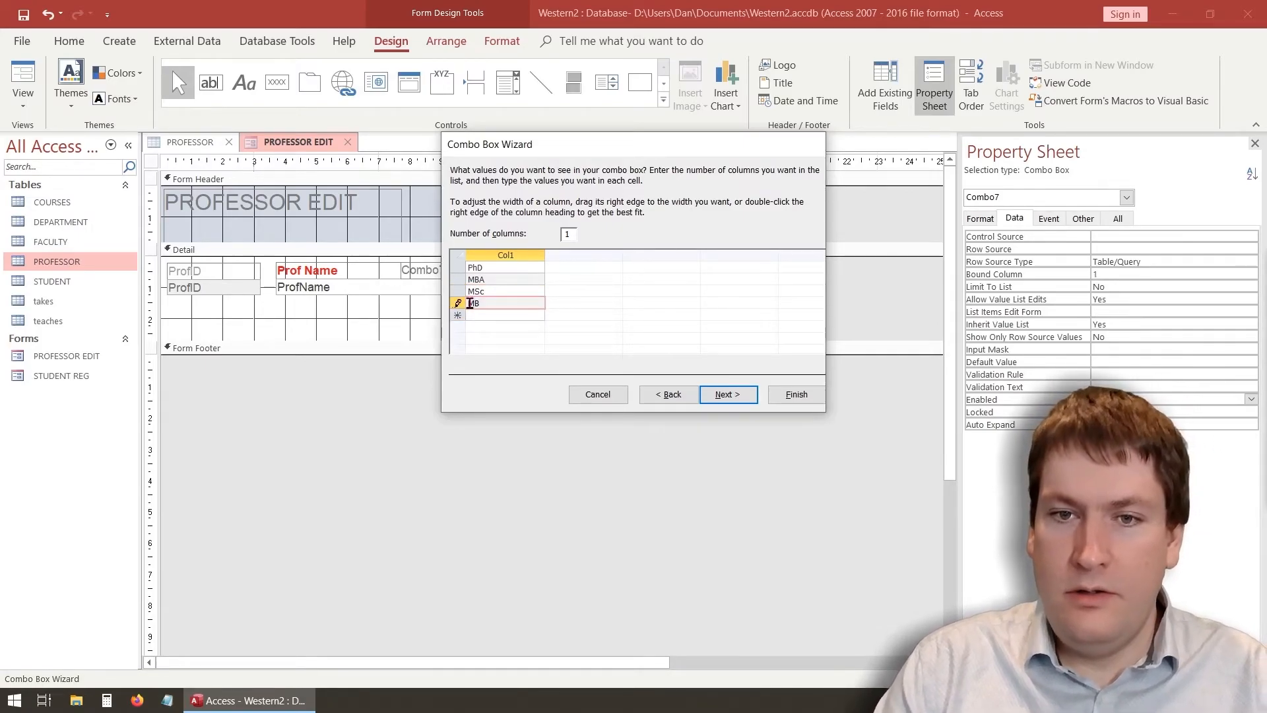
text(Ba)
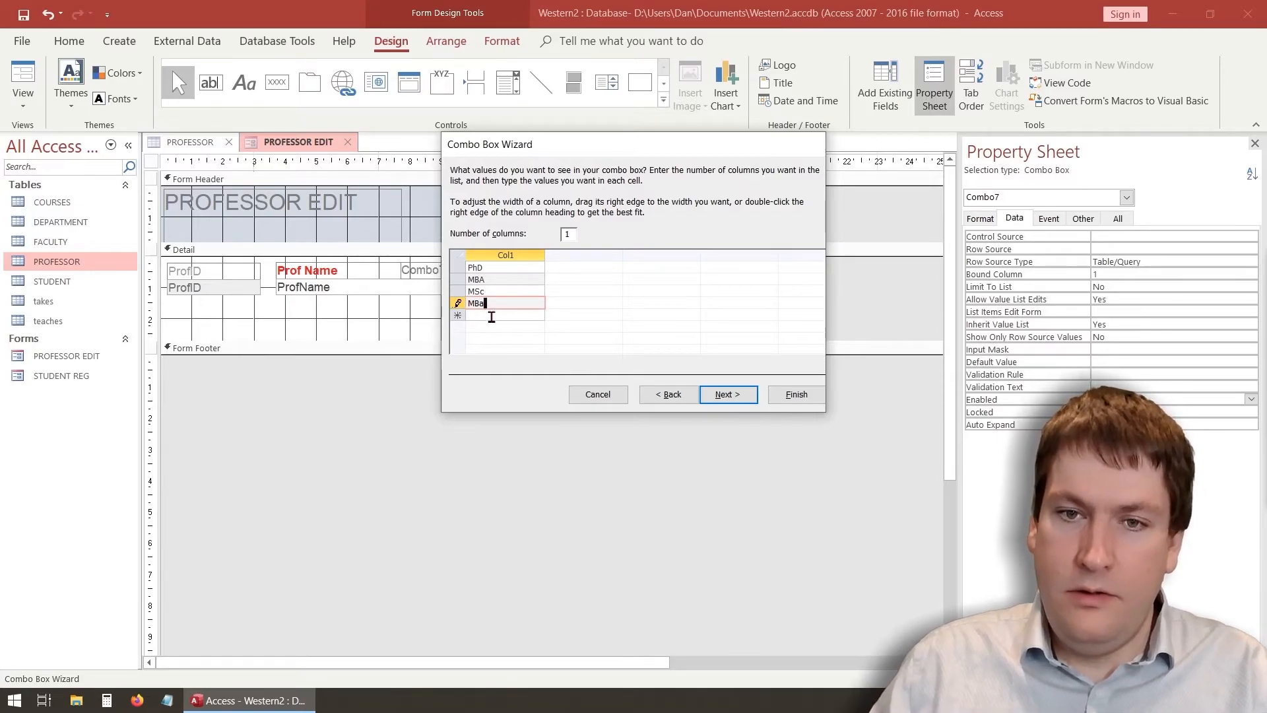
key(Return)
text(BA)
key(Return)
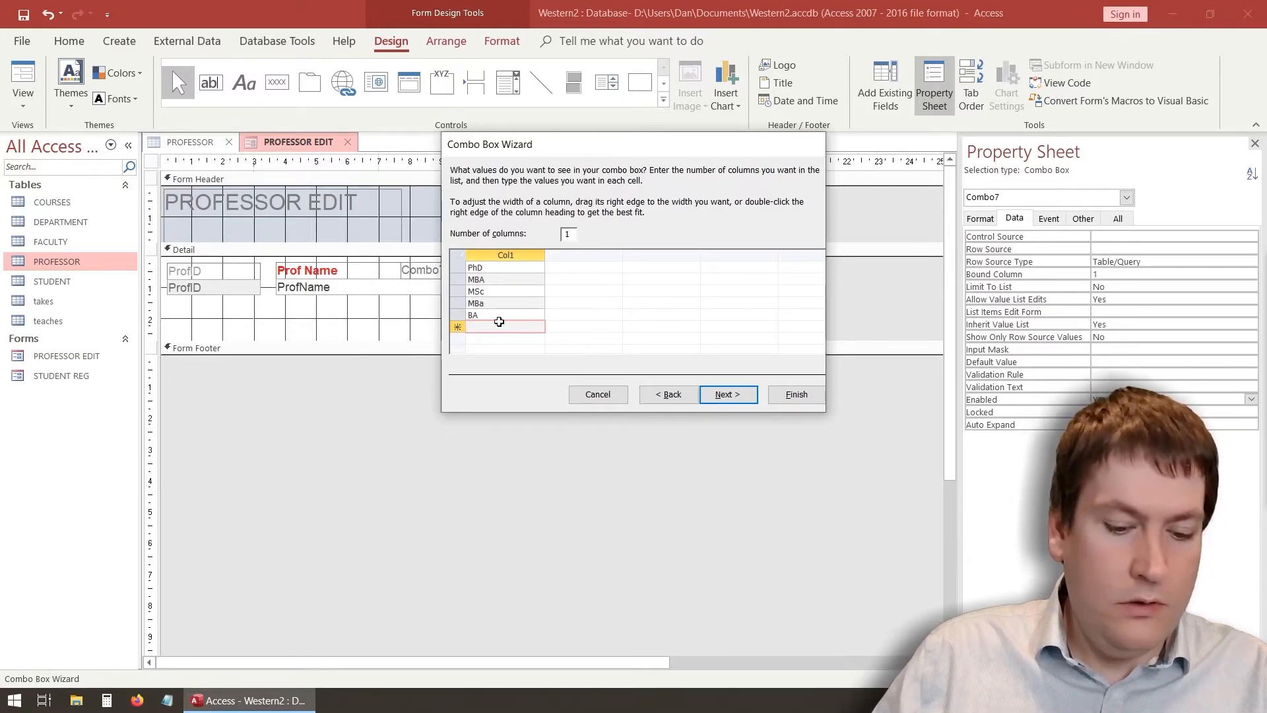
text(BSvc)
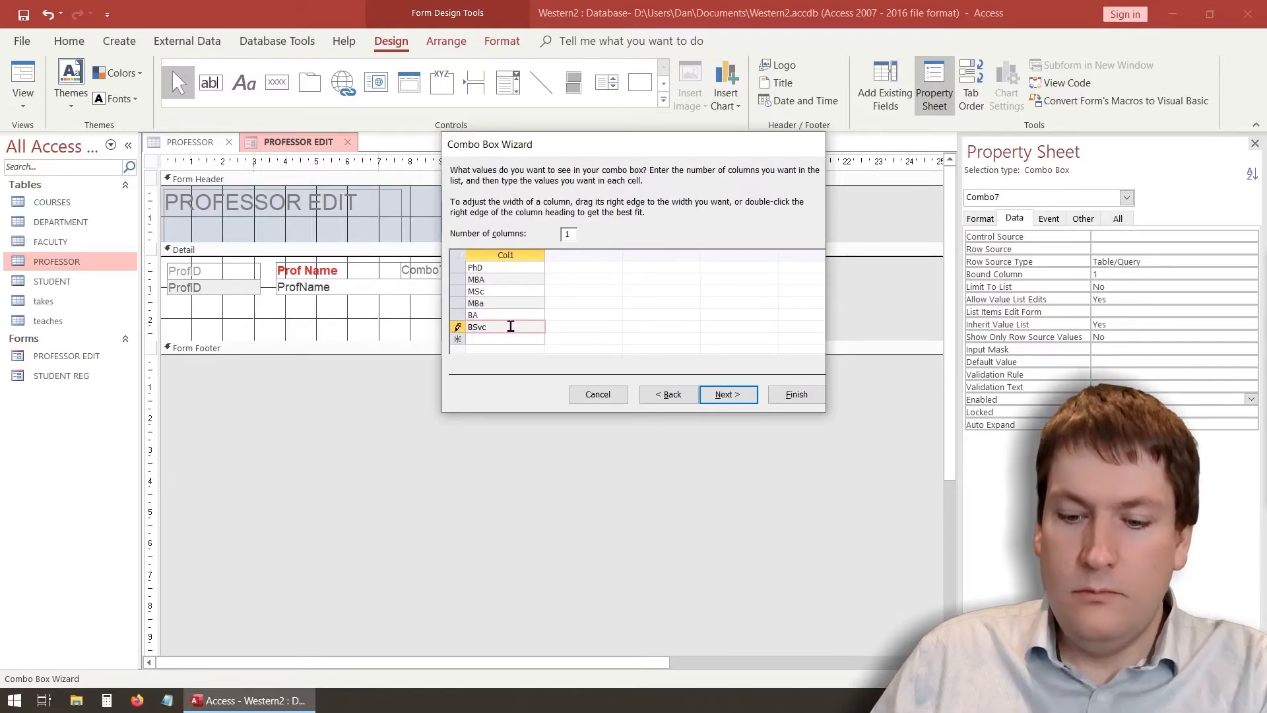
click(501, 340)
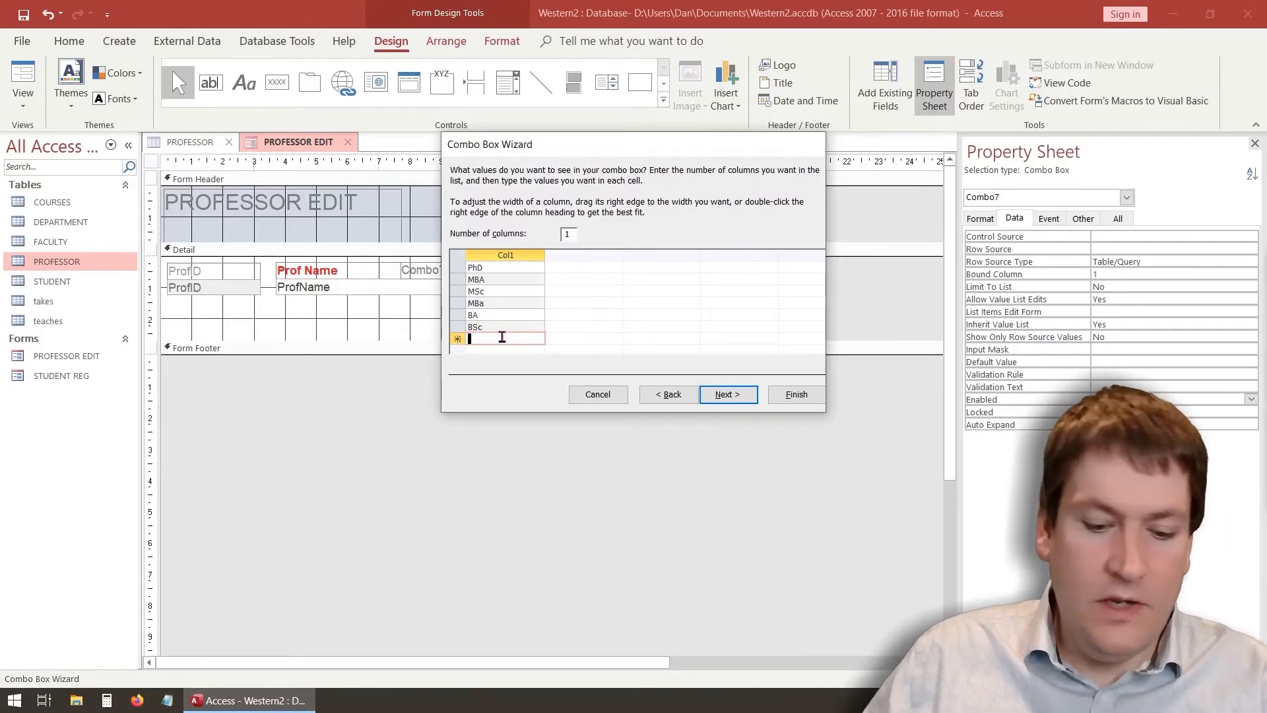
text(None)
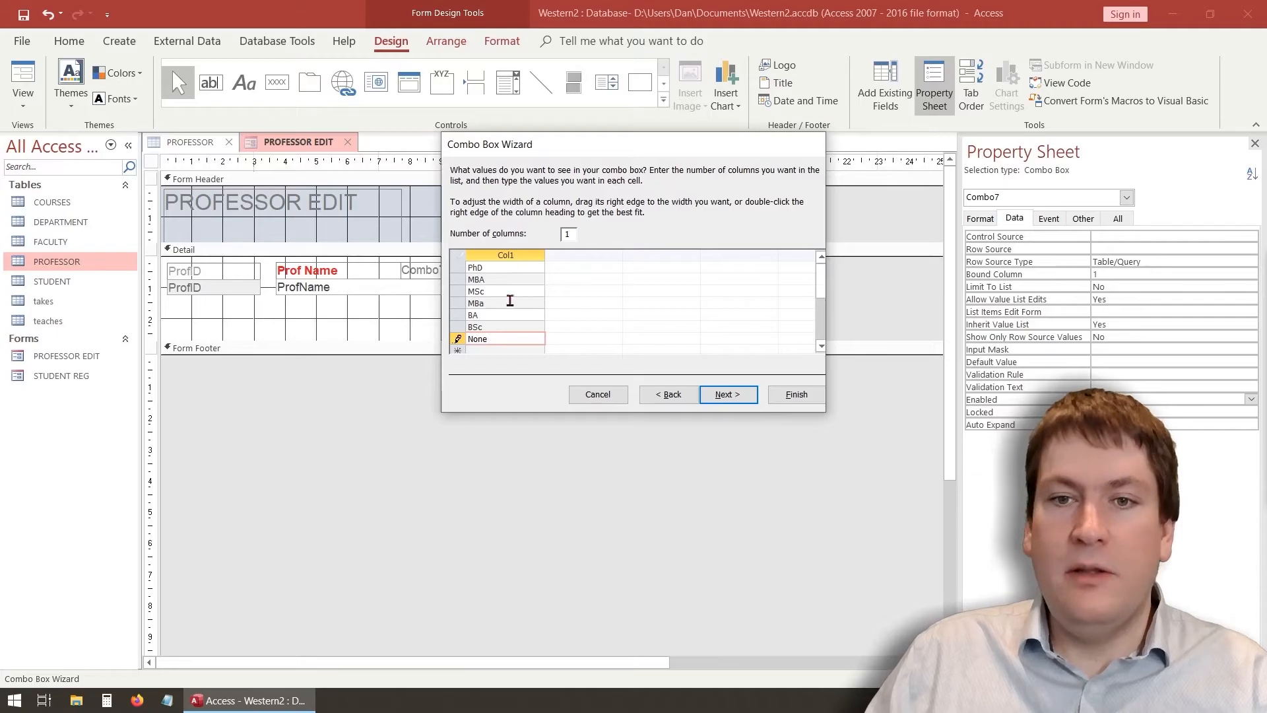
click(728, 394)
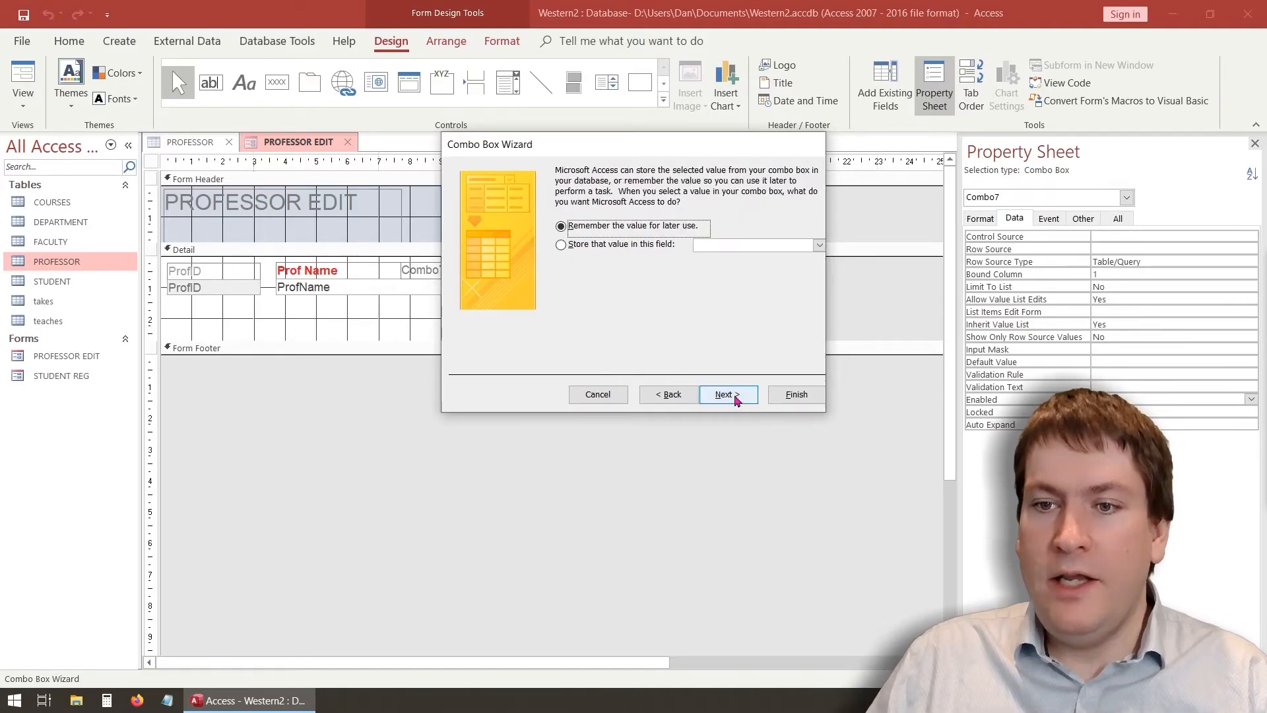
Store the combo's choice in the Degree field, label it 'Degree', and finish the wizard
click(583, 249)
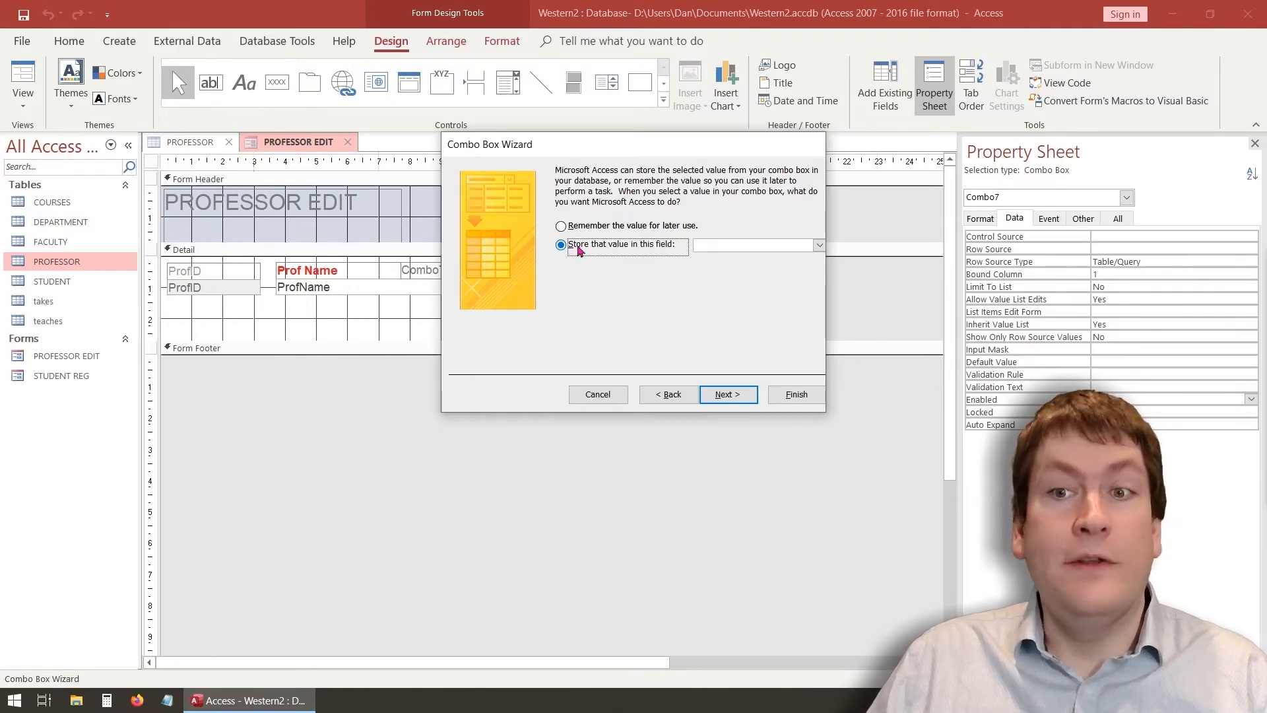
click(819, 244)
click(719, 283)
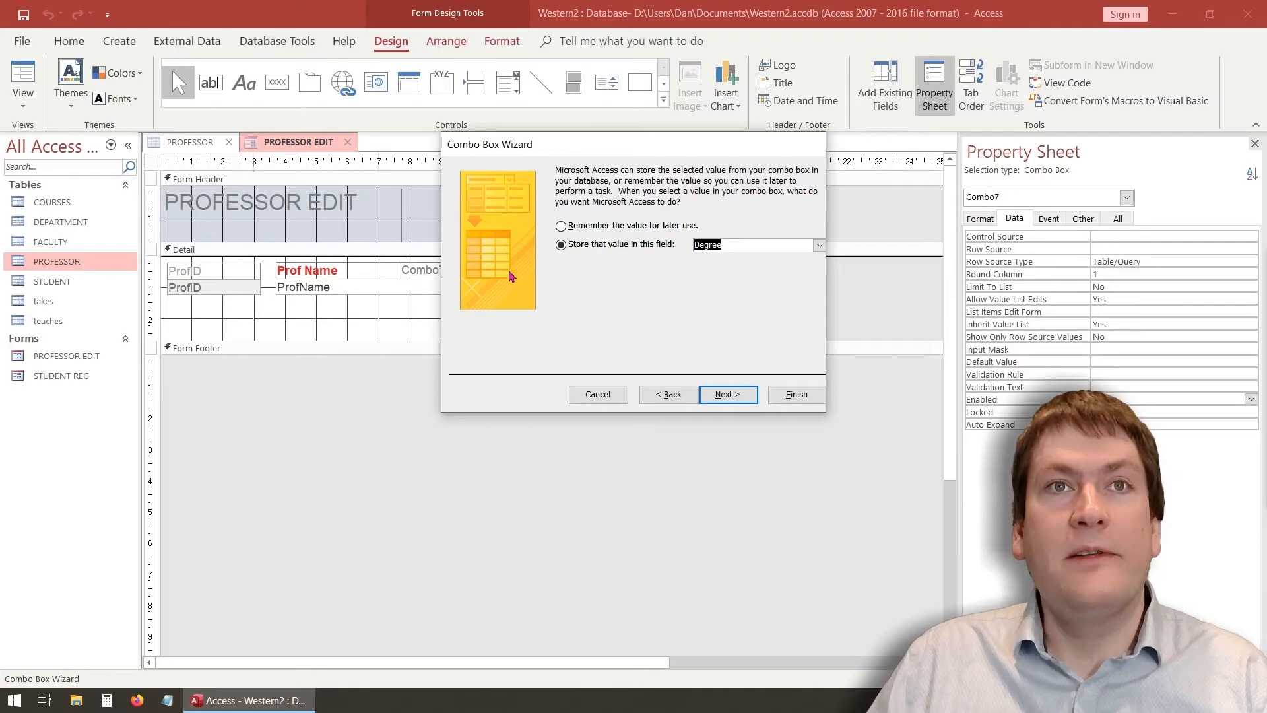
click(724, 396)
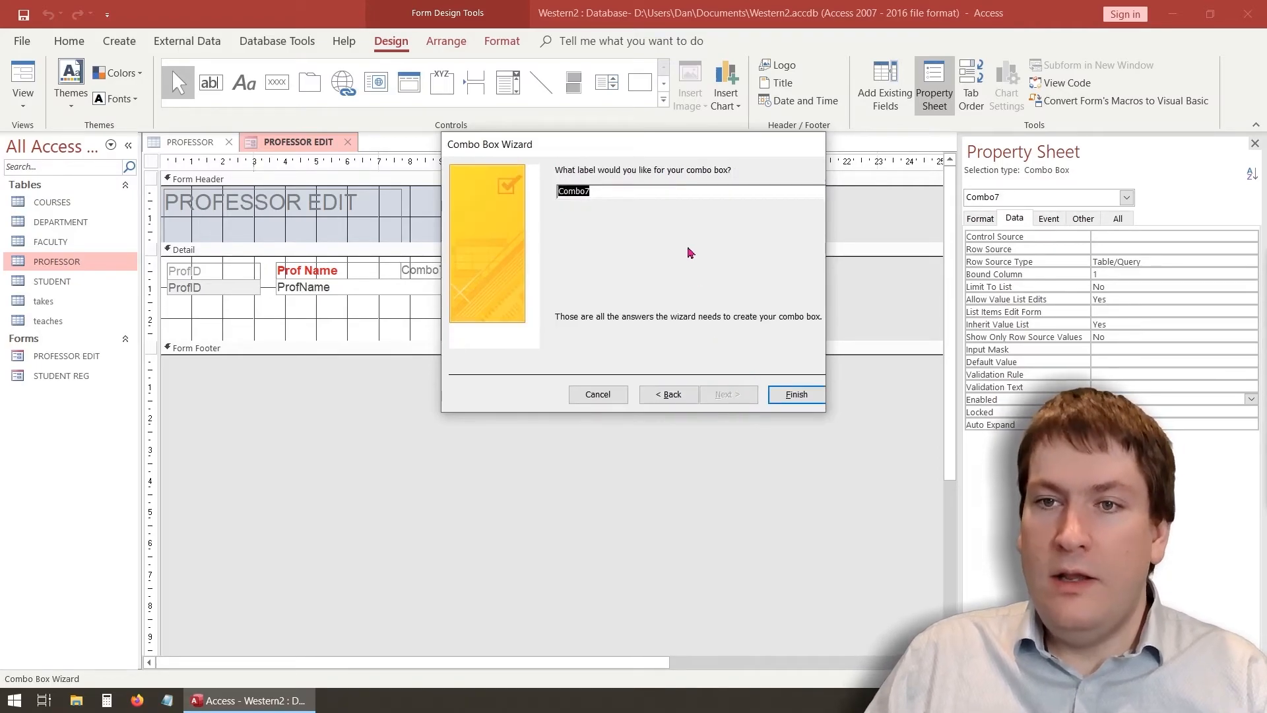
text(Degree)
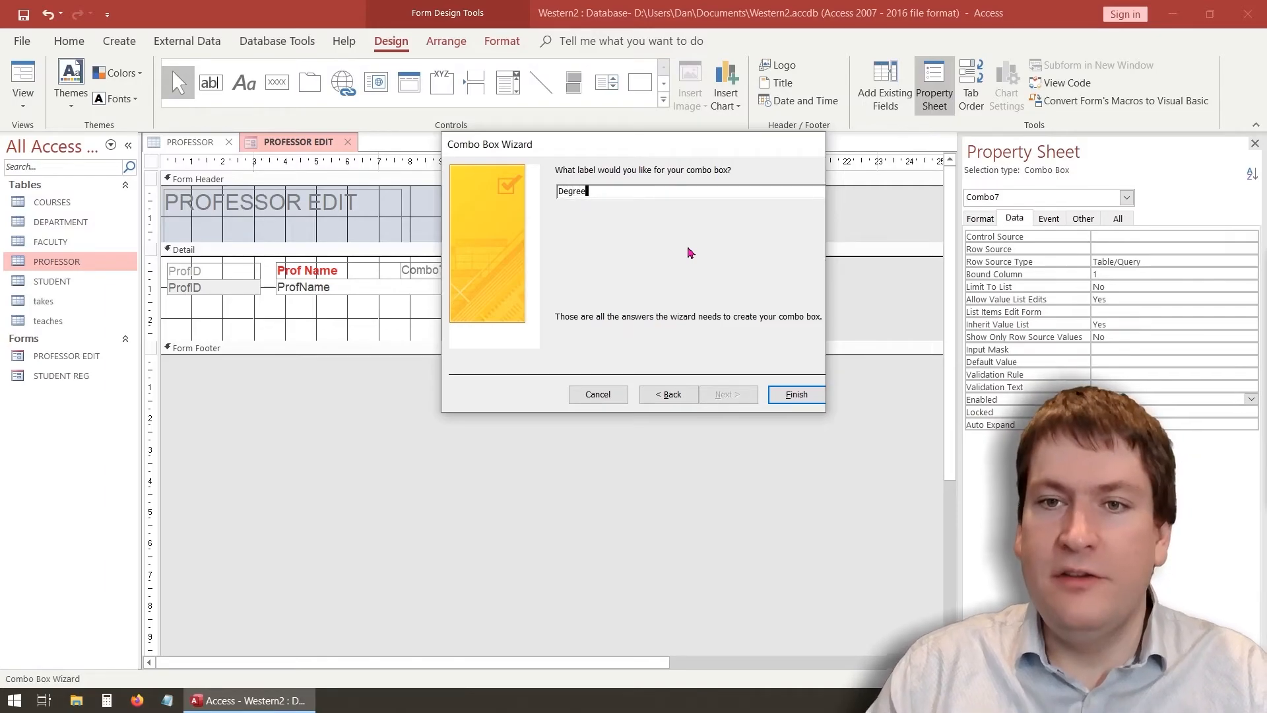
click(795, 394)
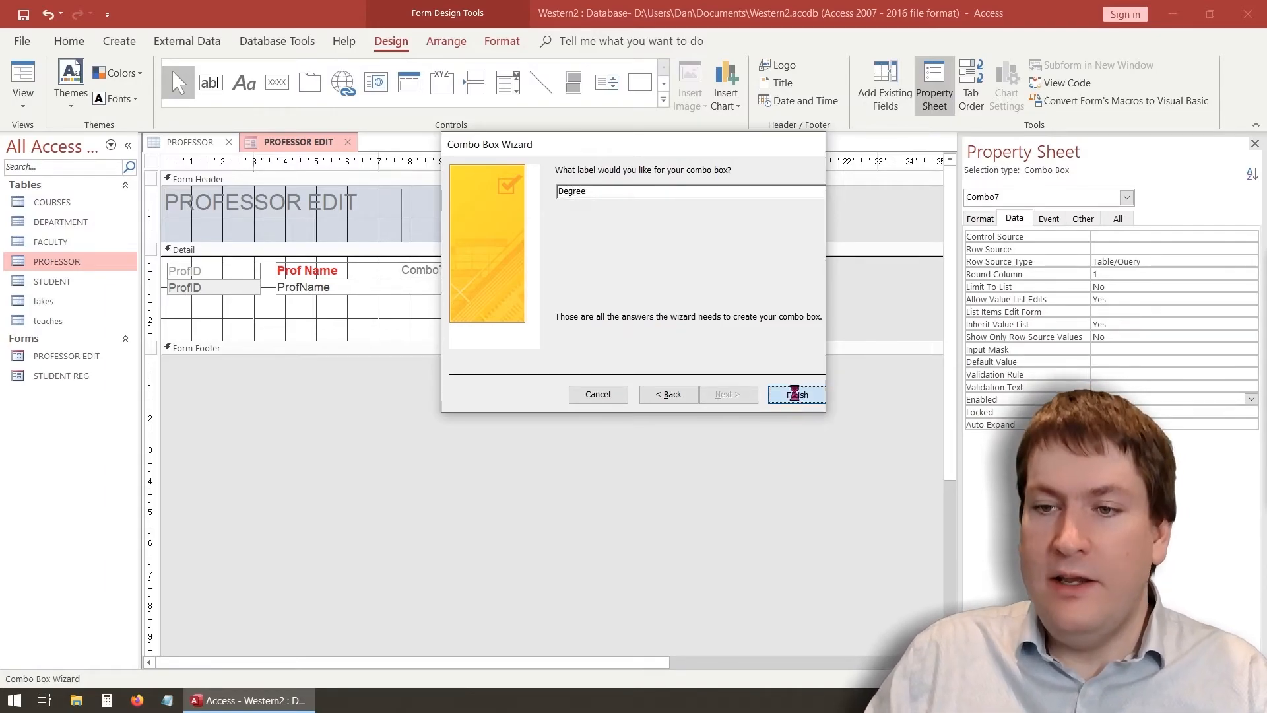
click(532, 267)
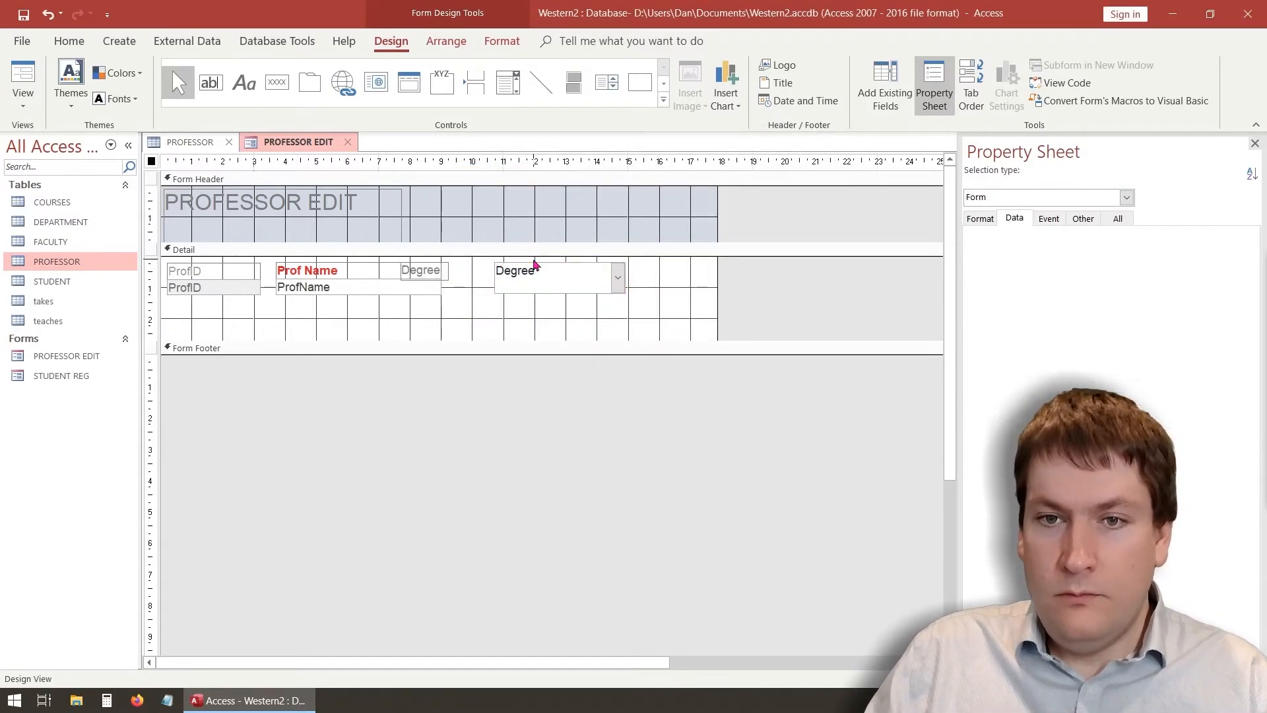
Line the Degree label and combo up beside Prof Name and narrow the combo box
click(534, 268)
drag(543, 263, 566, 295)
click(451, 281)
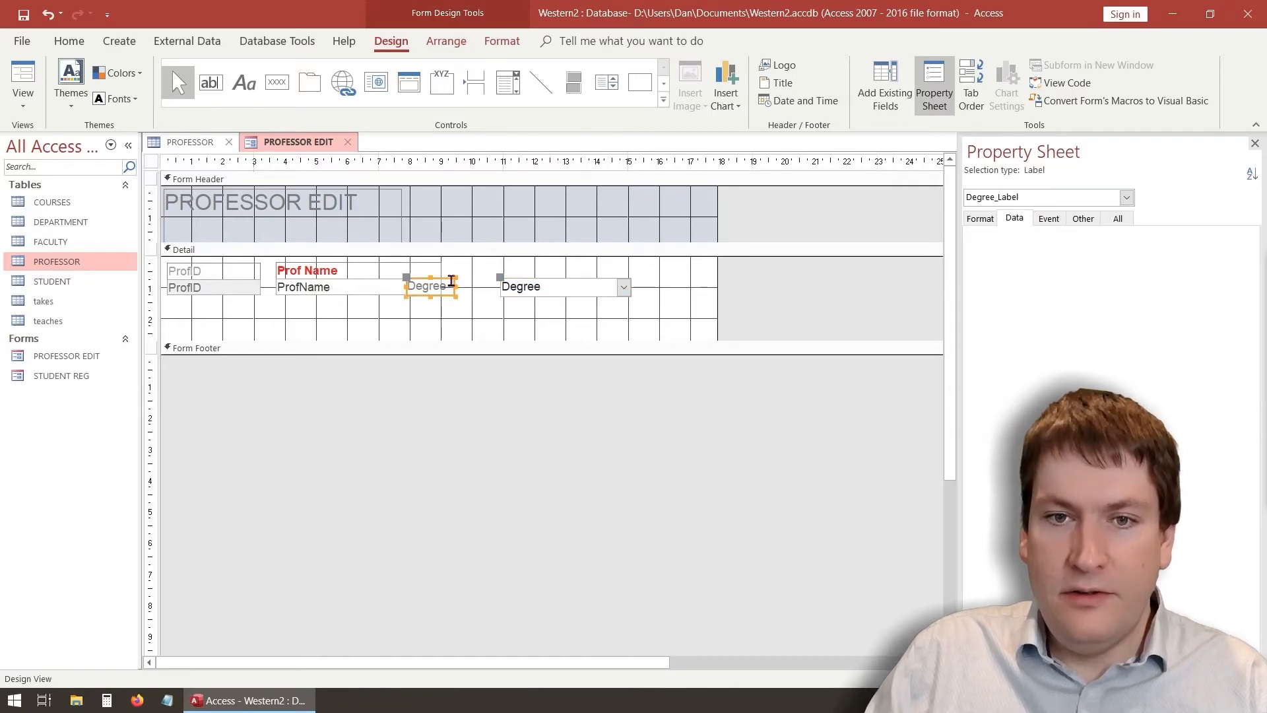
drag(449, 278, 528, 277)
click(565, 281)
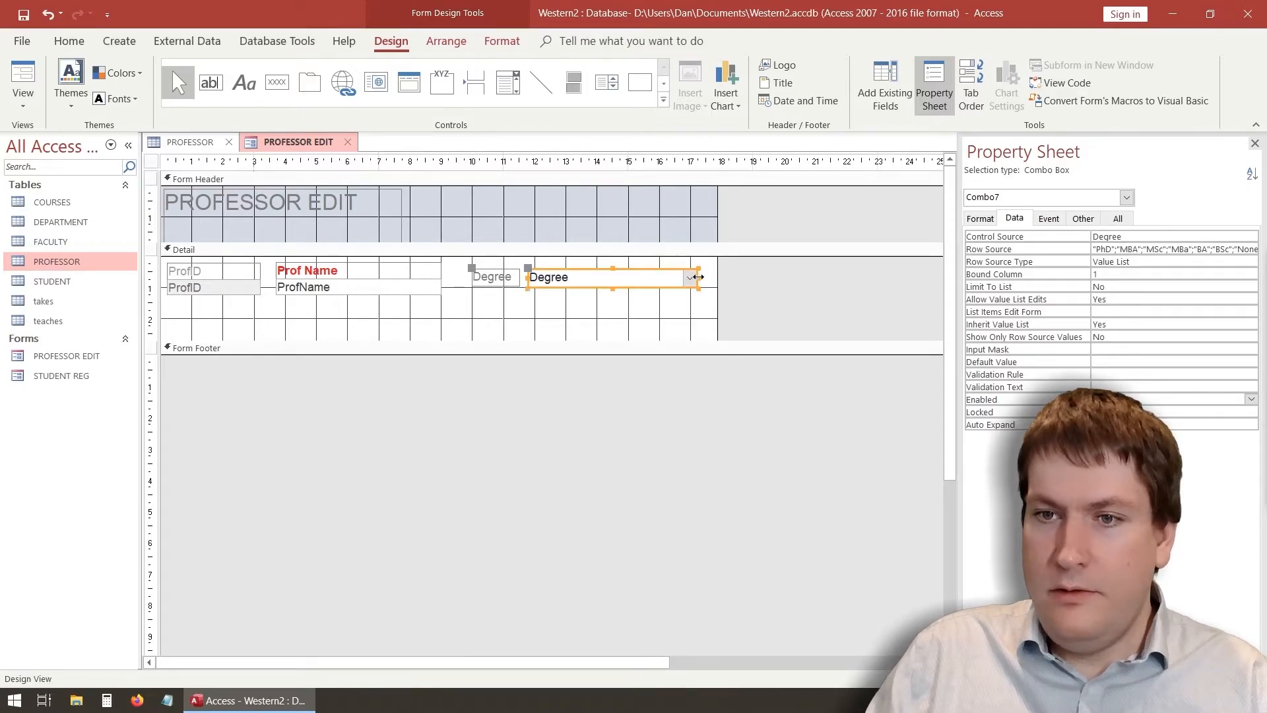
drag(696, 277, 596, 278)
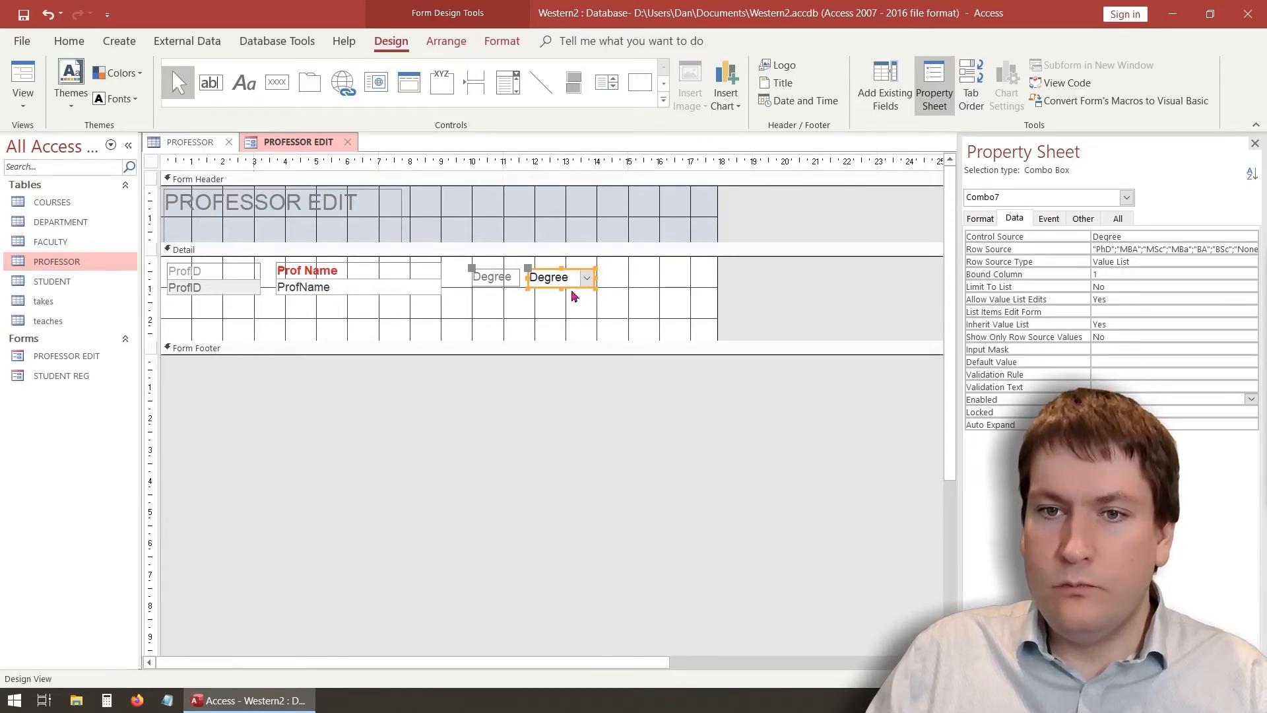
Make the Degree label bold red and switch PROFESSOR EDIT to Form View
click(500, 279)
double_click(496, 277)
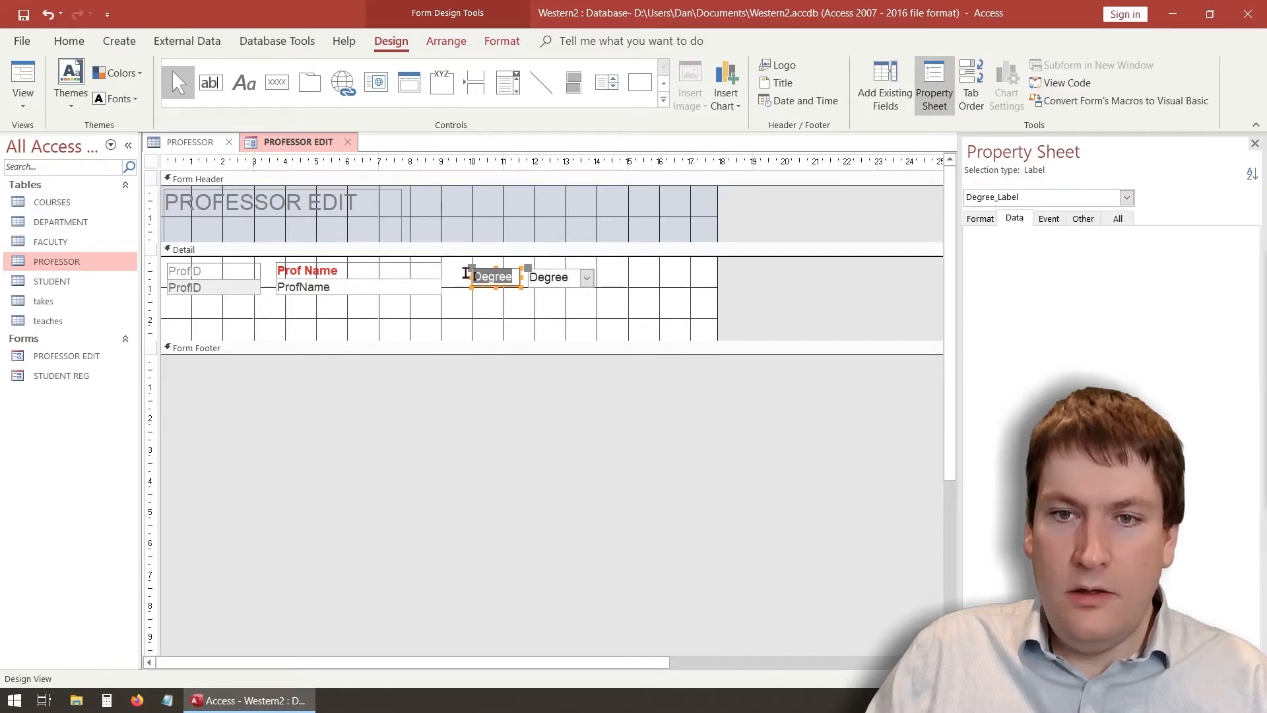
click(500, 41)
click(197, 99)
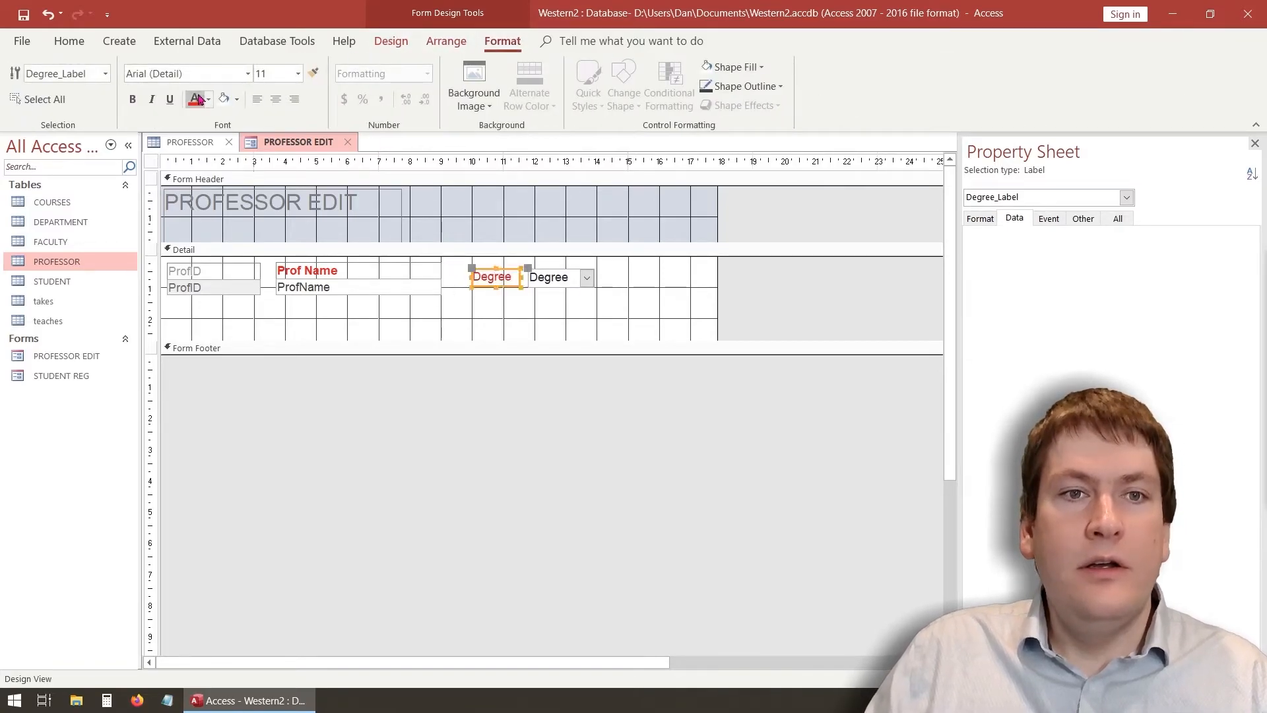
click(526, 326)
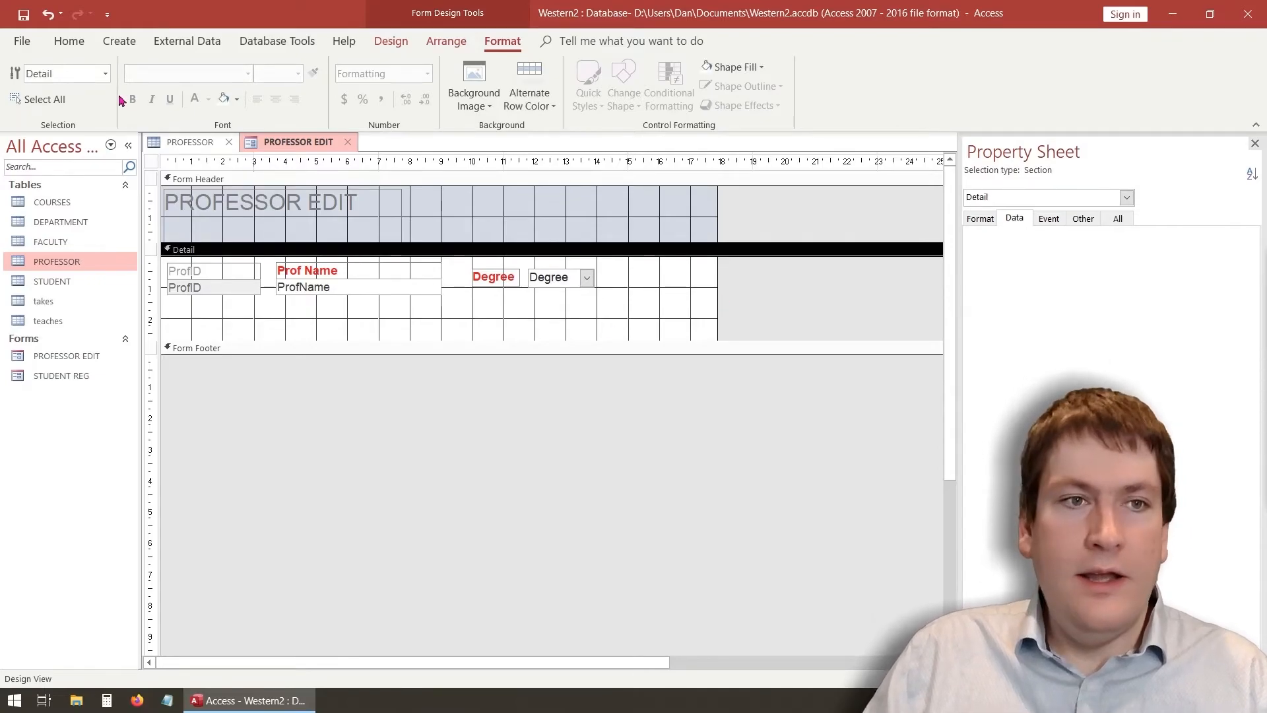
click(390, 41)
click(23, 78)
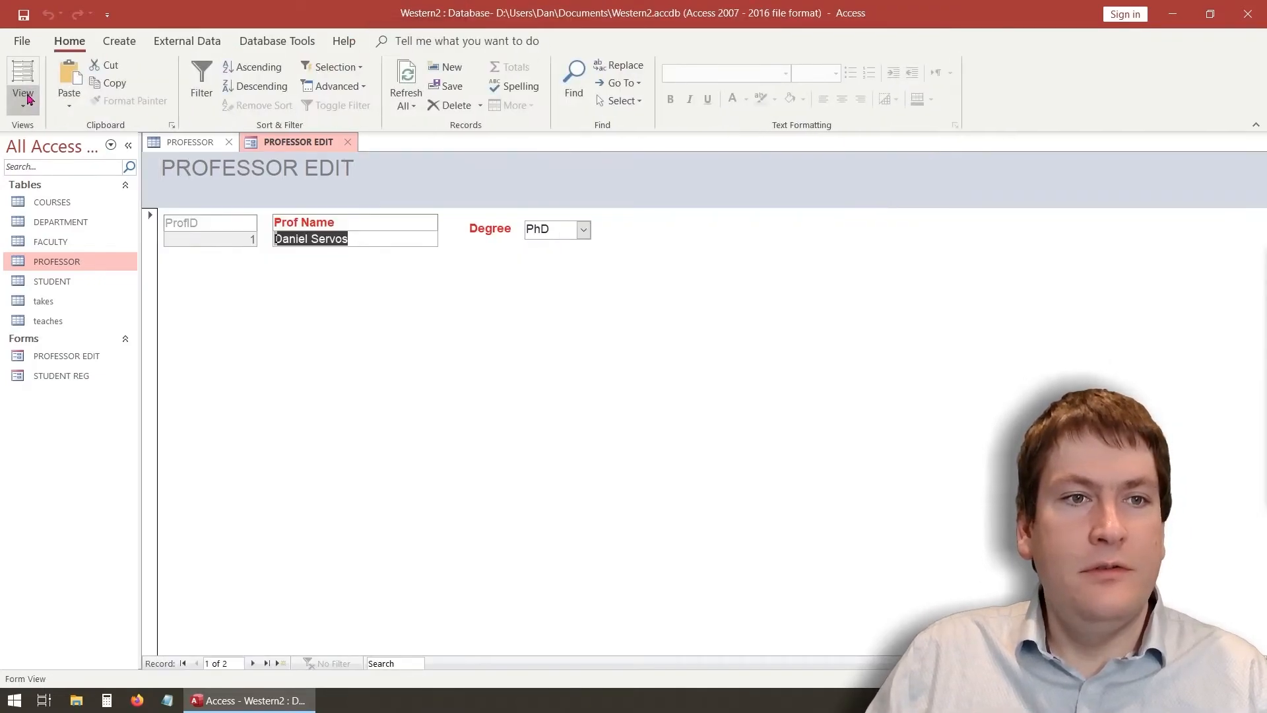
Pick PhD for the first professor and MBA for the second, then check the PROFESSOR table
click(584, 230)
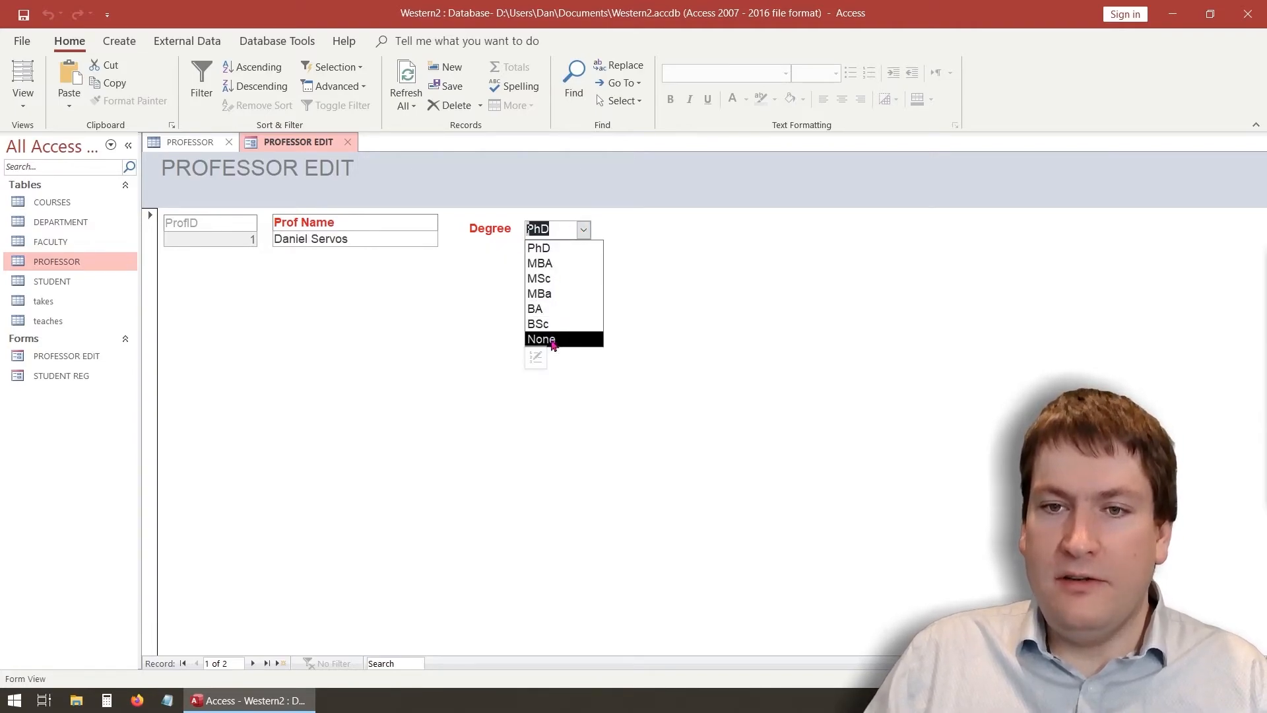
click(538, 247)
click(257, 664)
click(584, 229)
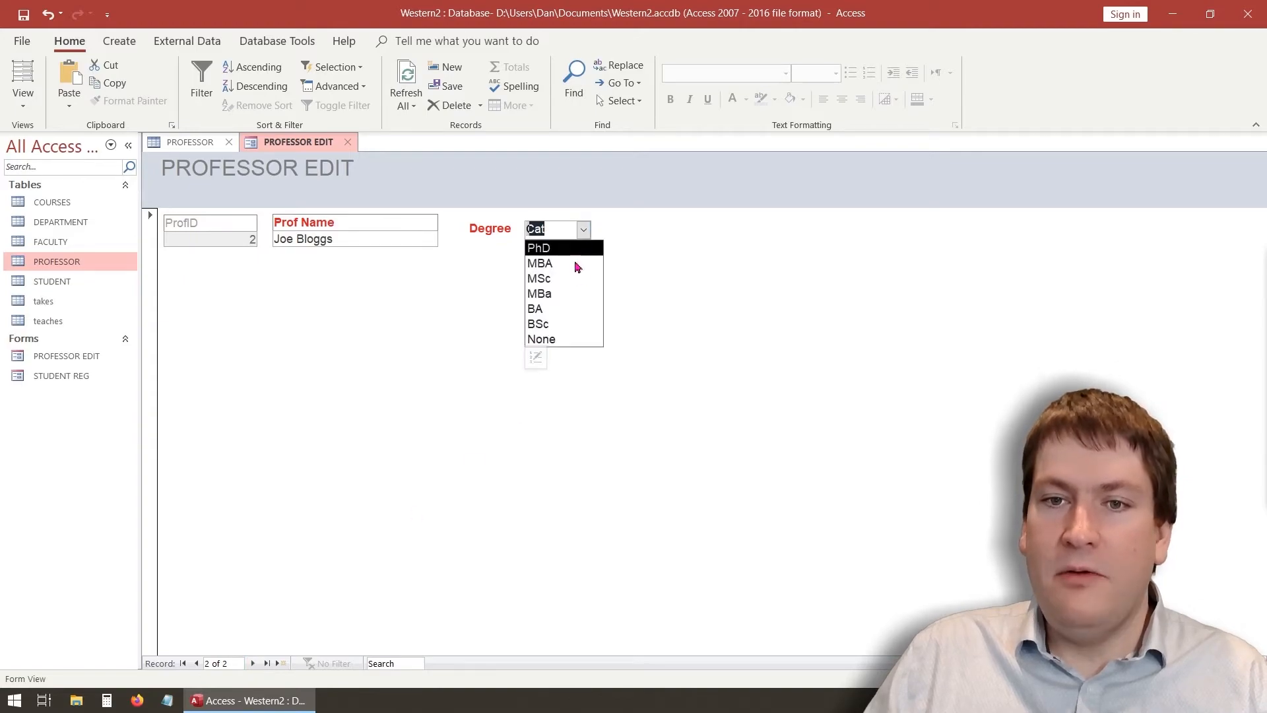
click(577, 263)
click(196, 663)
click(217, 142)
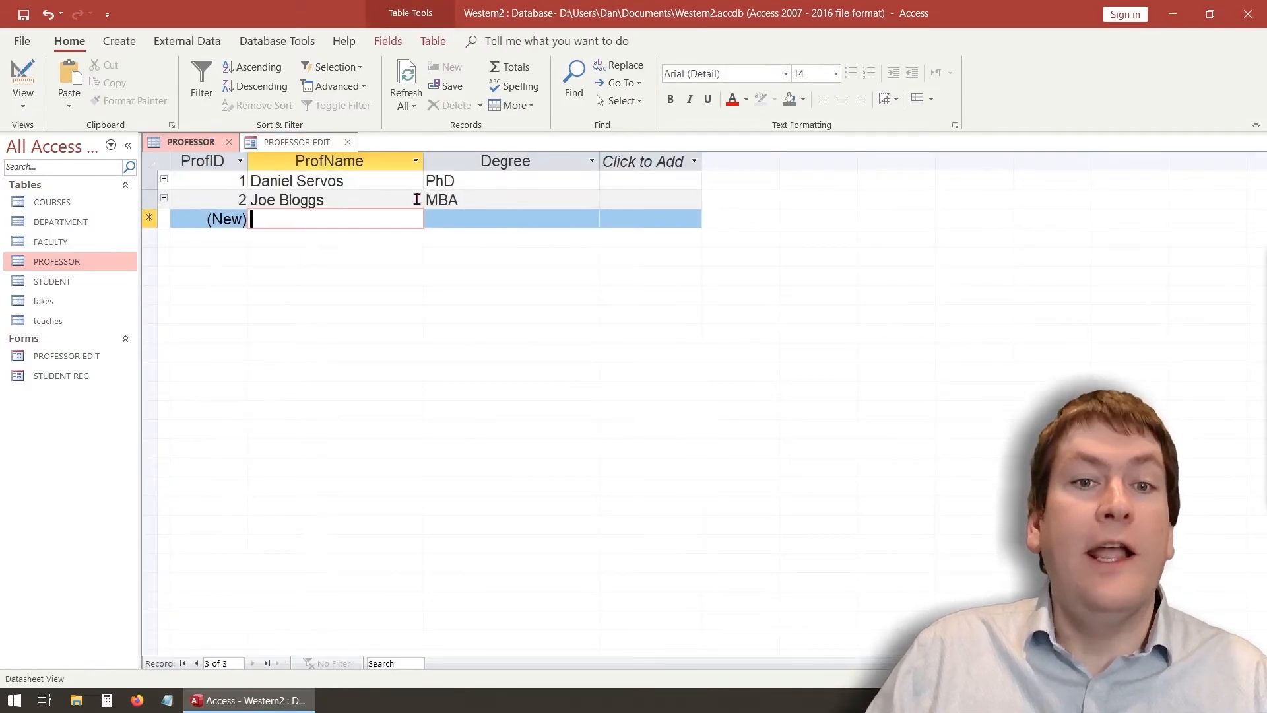
Type CAT as the second professor's degree and confirm it in the PROFESSOR table
click(286, 143)
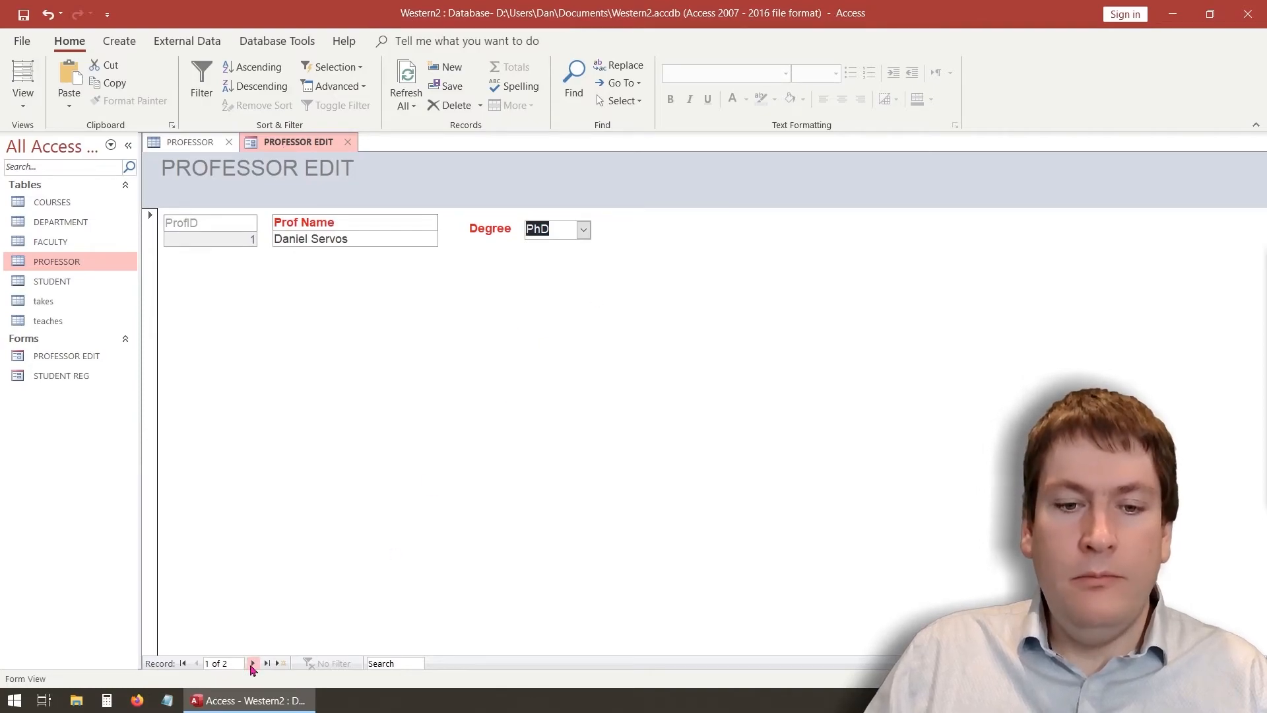
click(253, 664)
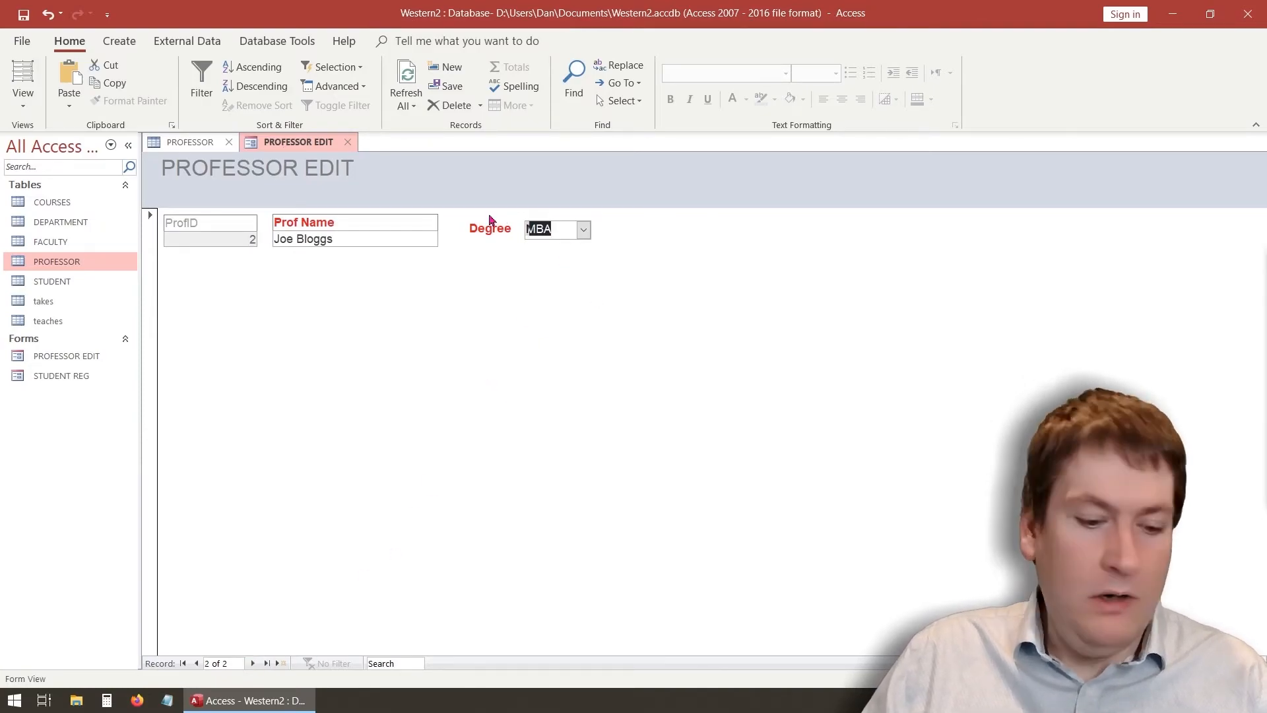
text(CAT)
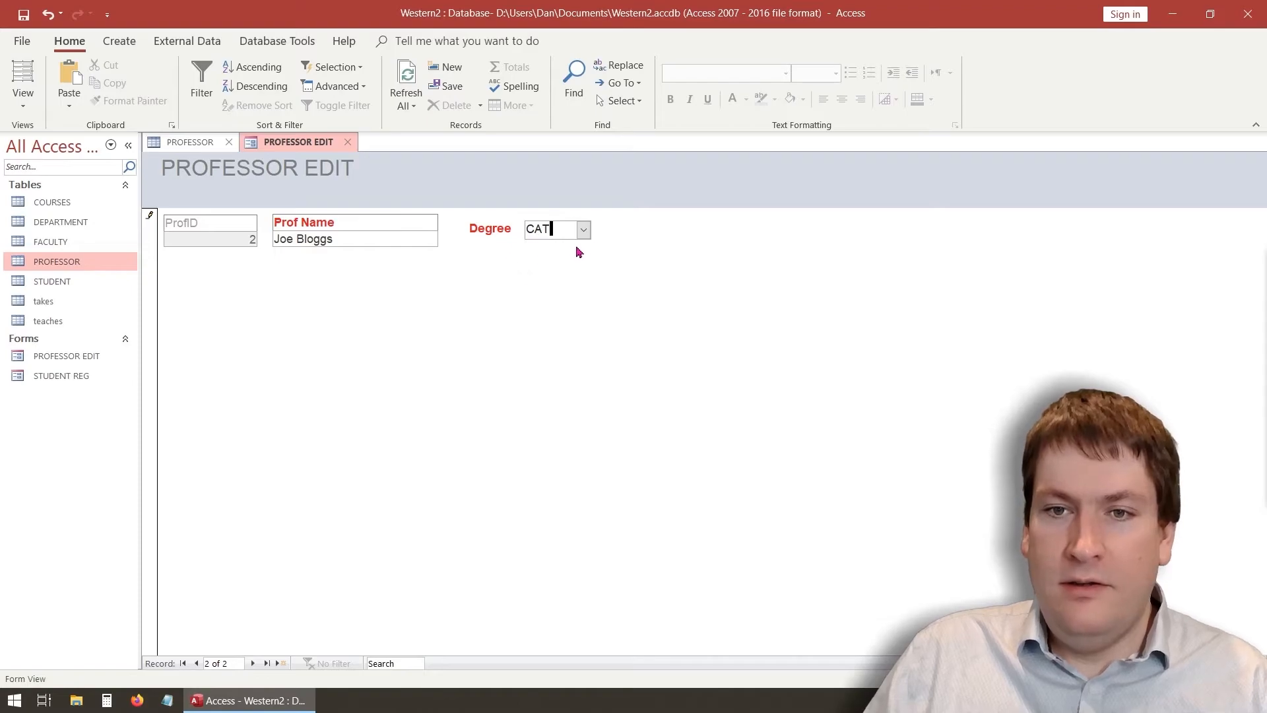
click(196, 663)
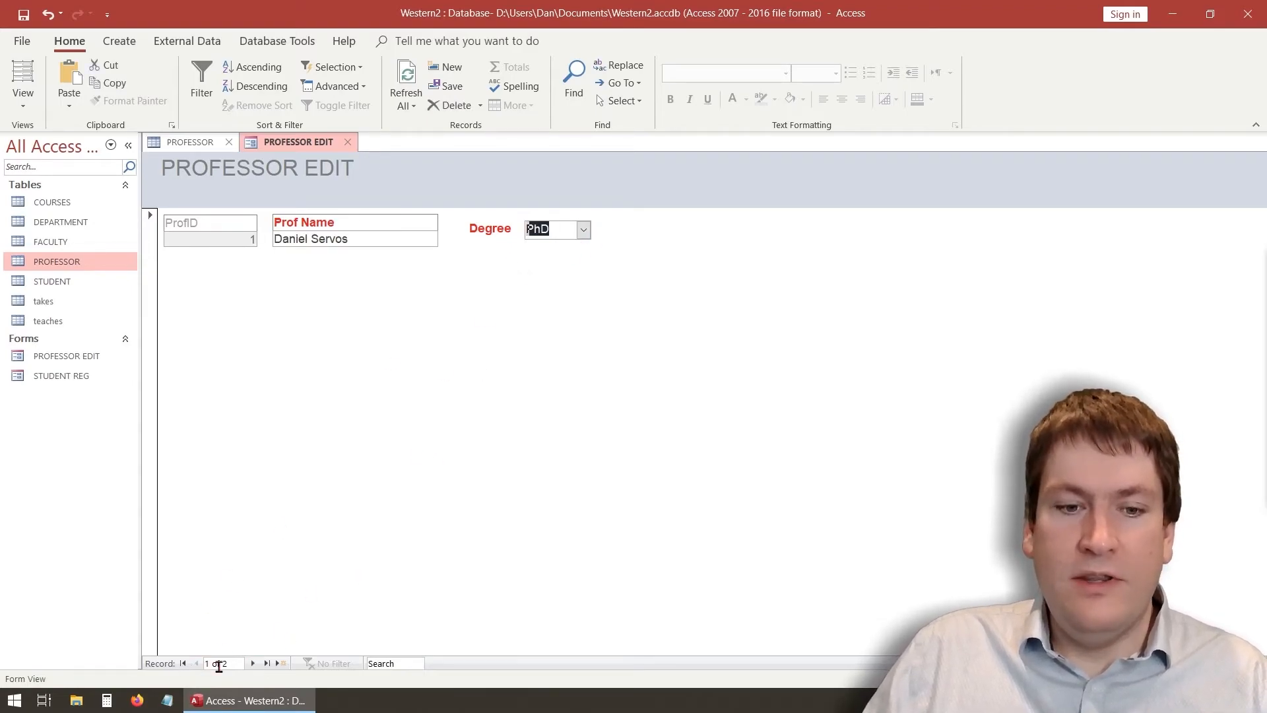
click(253, 663)
click(574, 228)
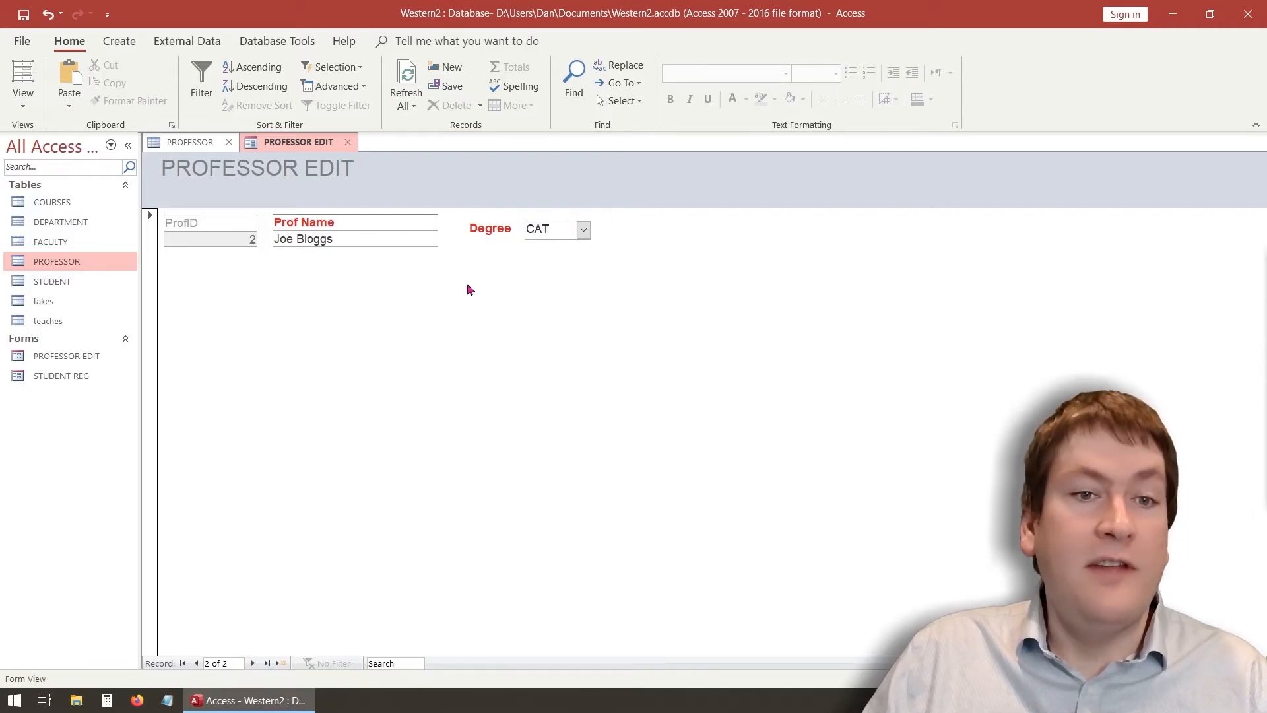
click(201, 141)
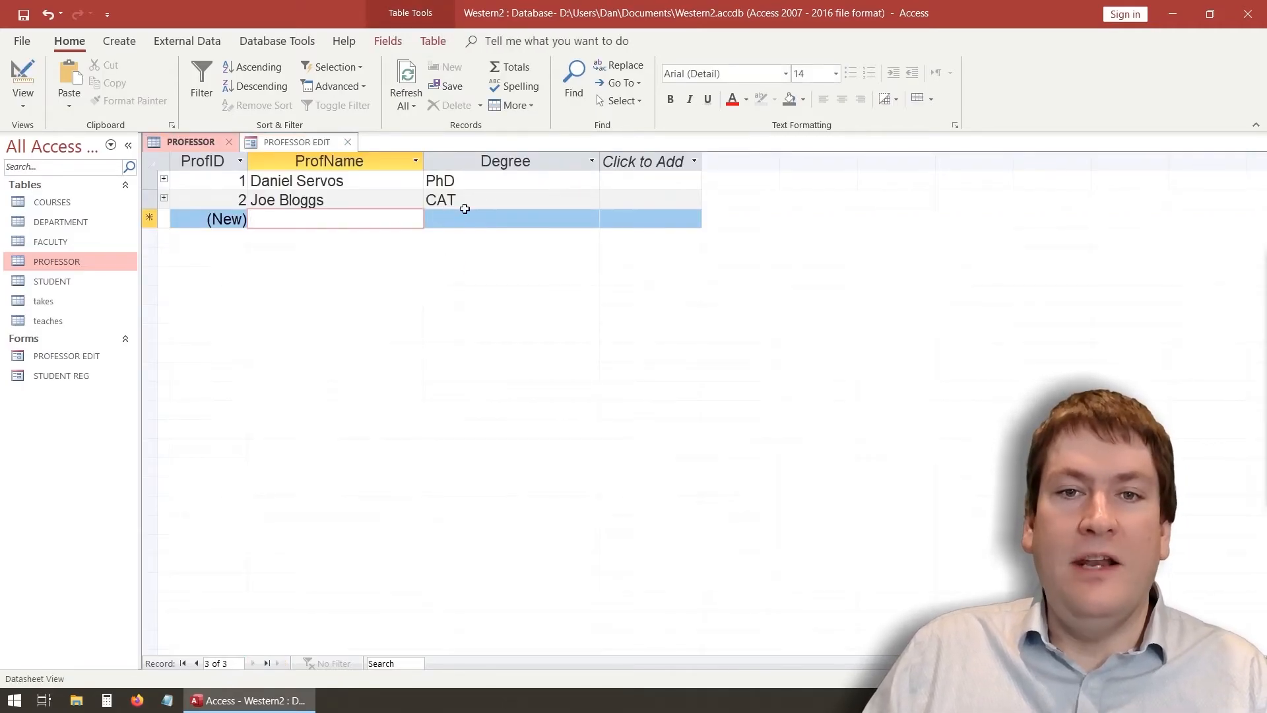
click(291, 142)
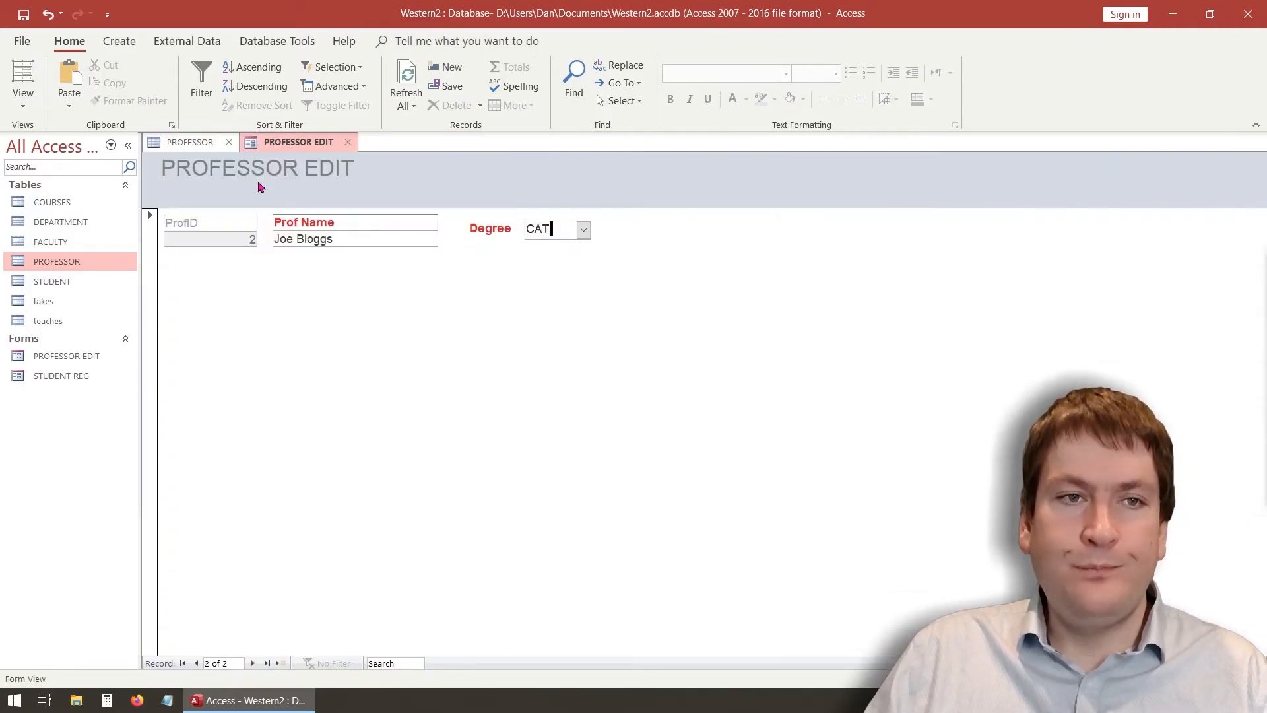
click(23, 109)
In Design View, set the Degree combo's Allow Value List Edits to No
click(73, 207)
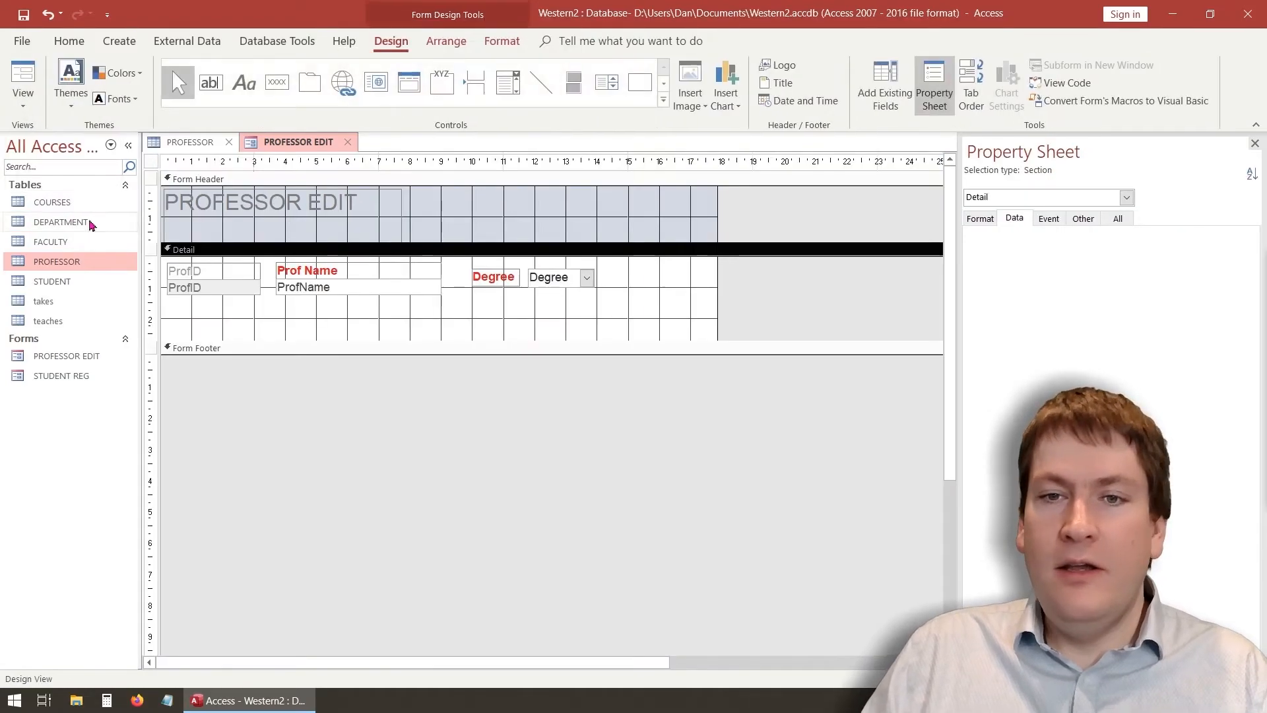
click(574, 282)
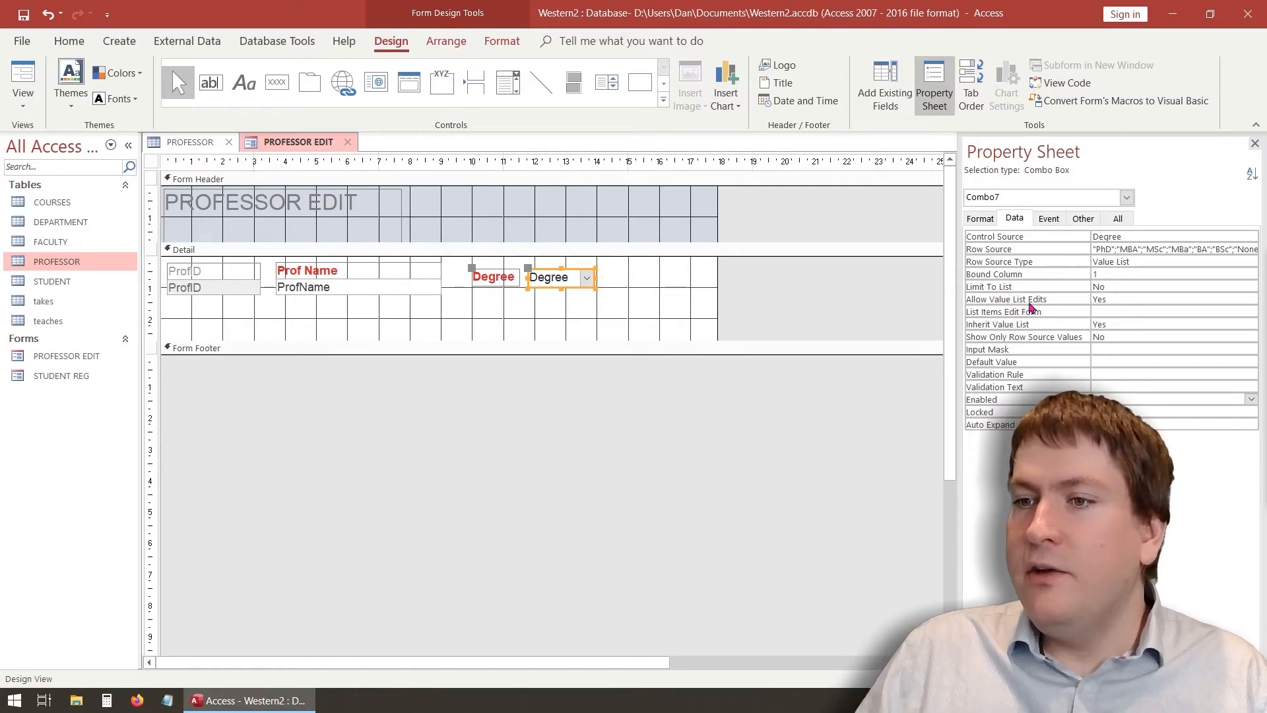
click(1149, 291)
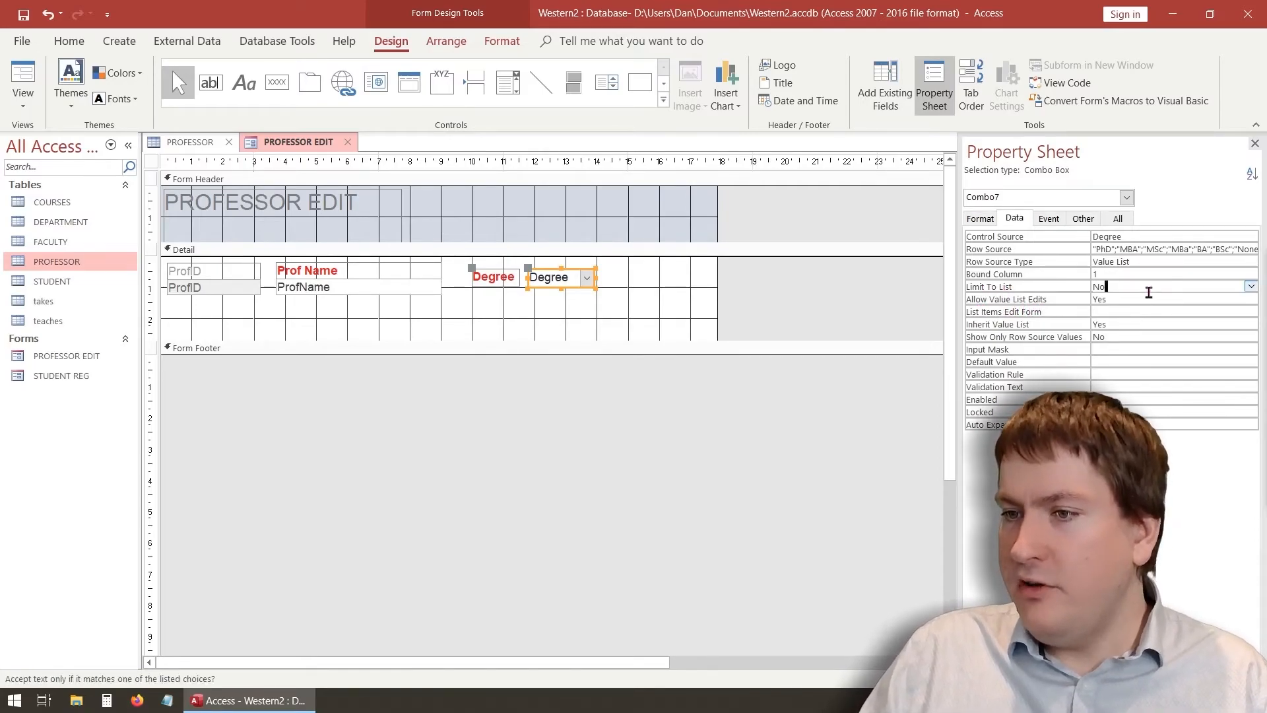
click(1255, 288)
click(1255, 287)
click(1221, 299)
click(1252, 301)
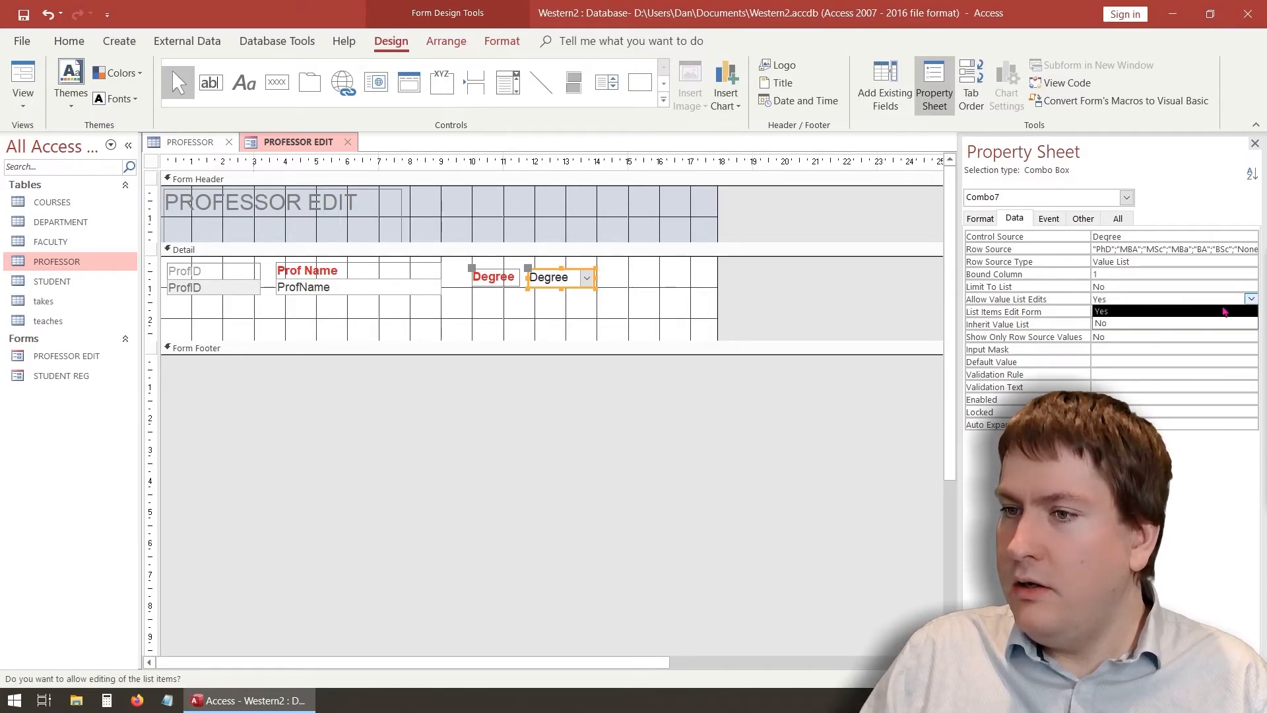
click(1202, 324)
Set the Degree combo's Limit To List to Yes and return to Form View
click(1223, 289)
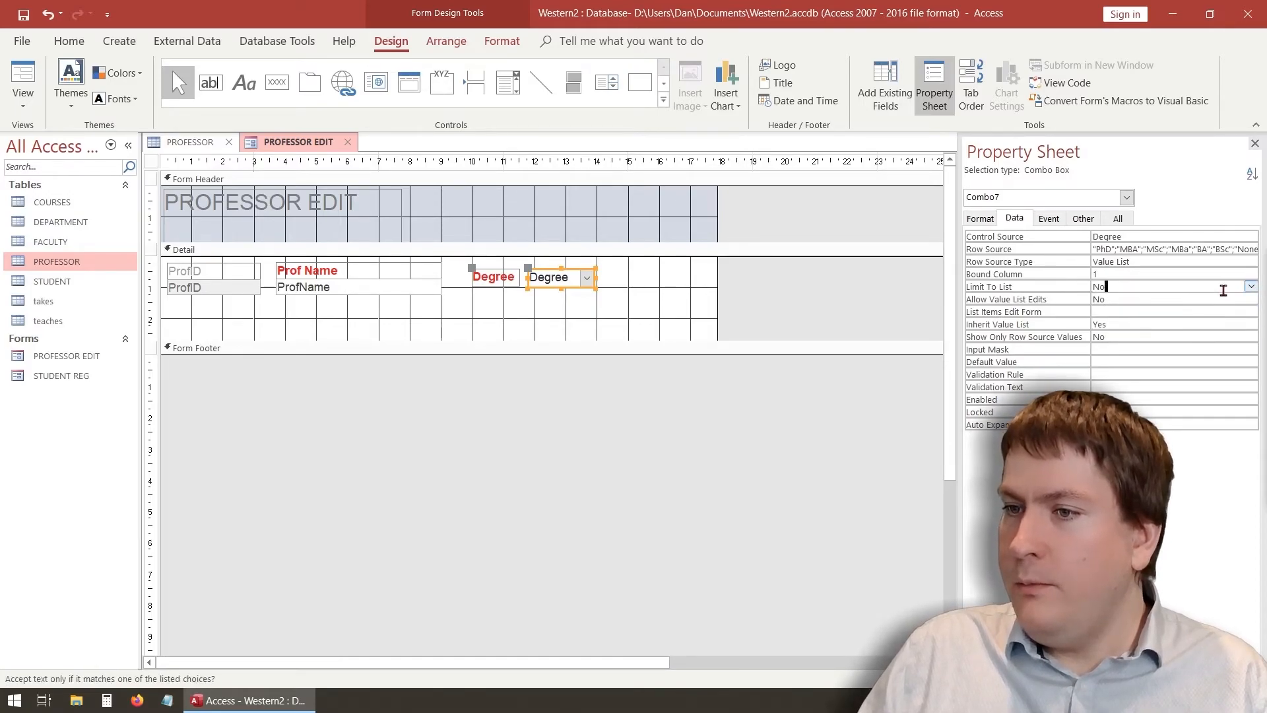
click(1252, 289)
click(1222, 303)
click(1147, 301)
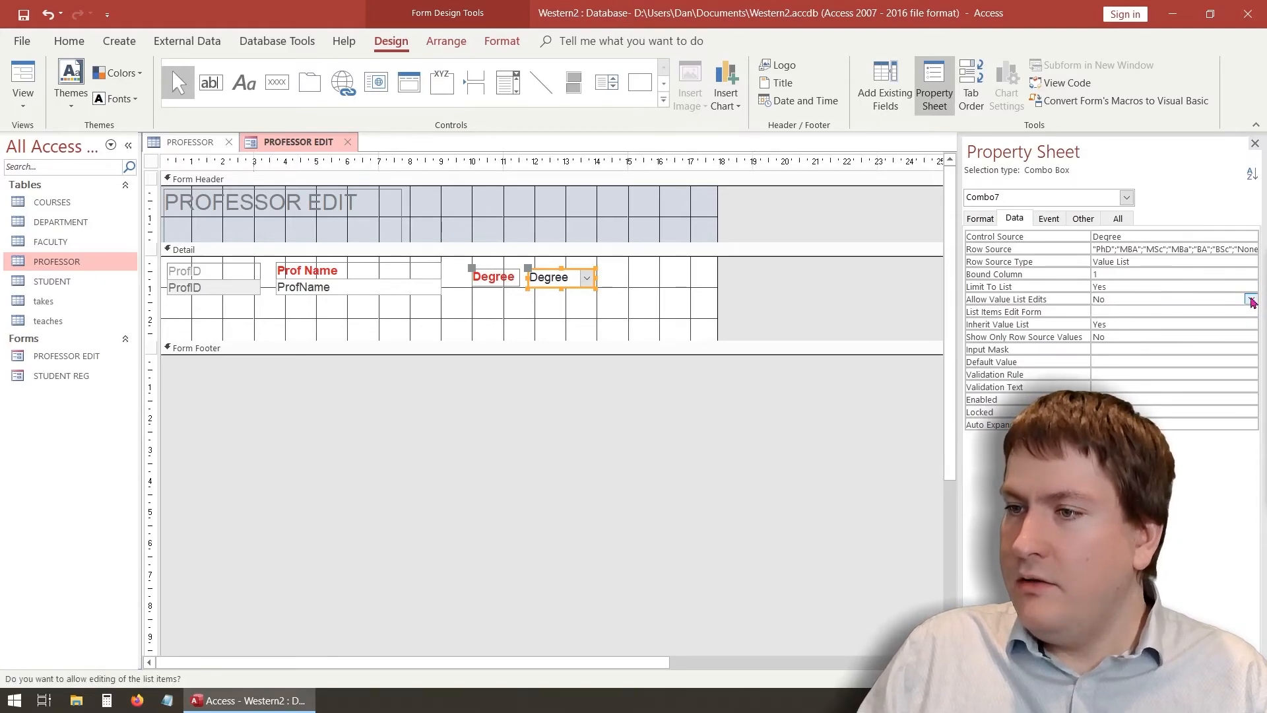
click(1120, 286)
click(1121, 301)
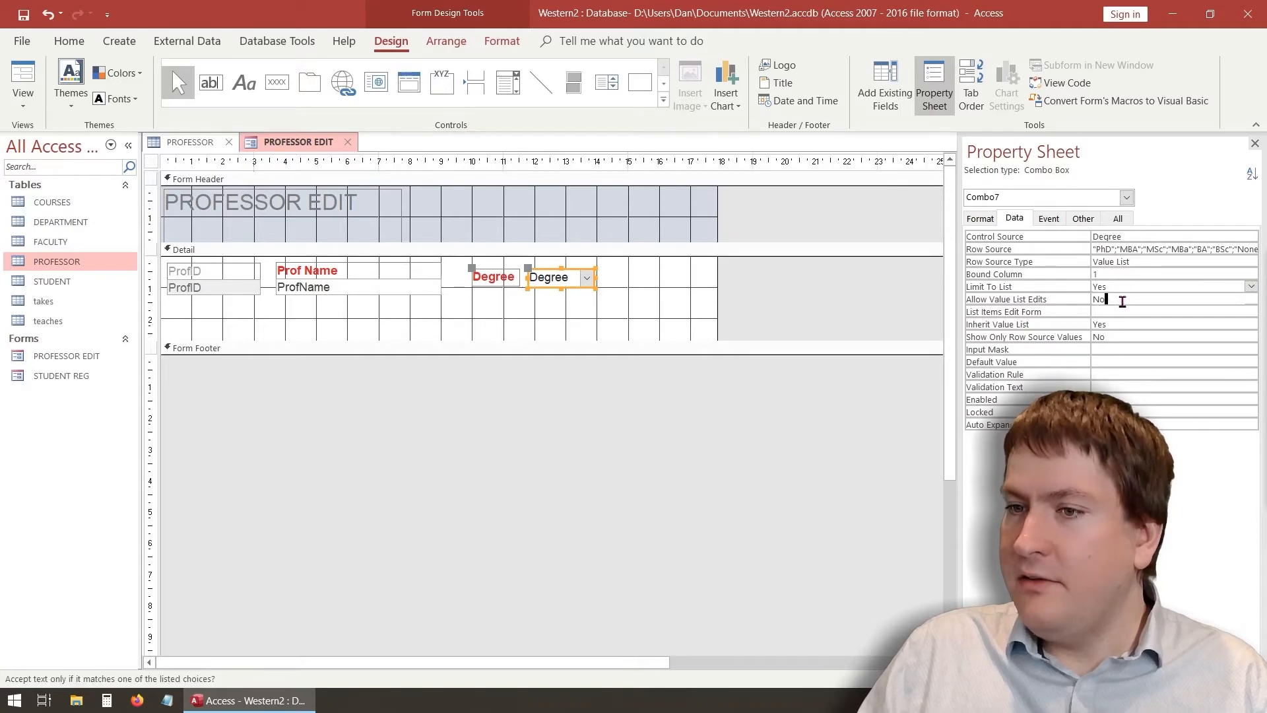
click(1116, 286)
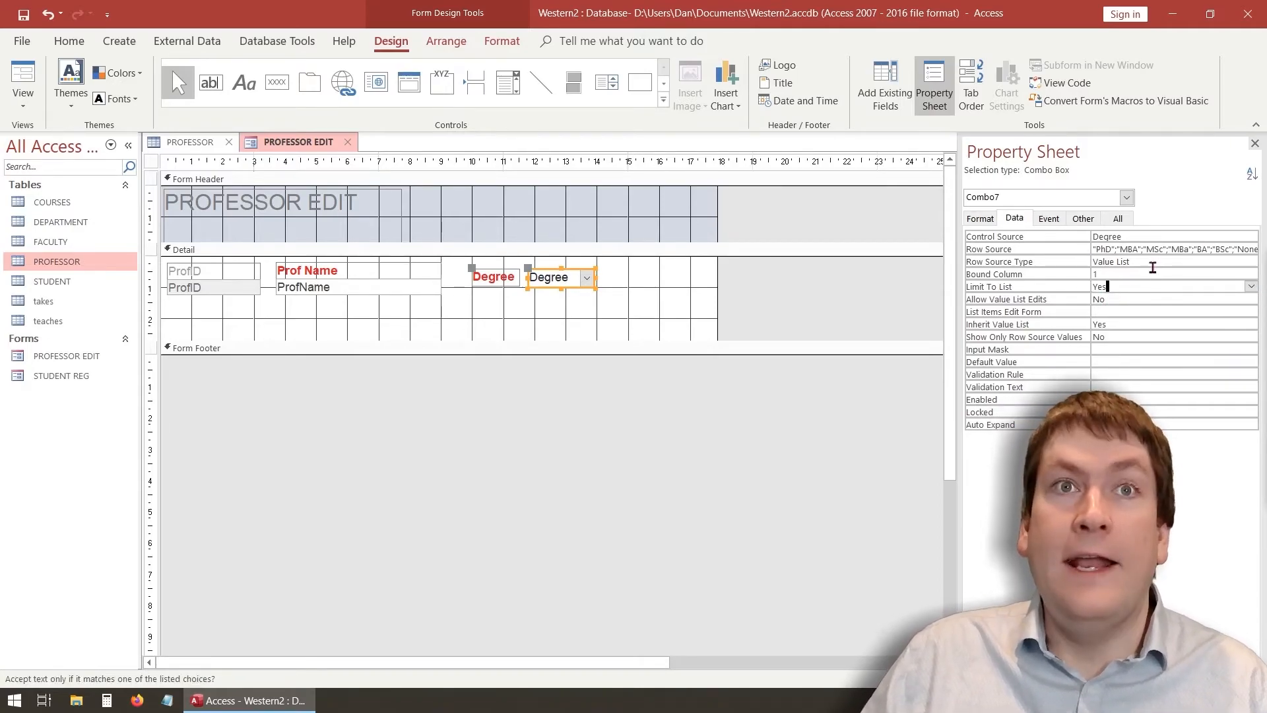
click(1115, 301)
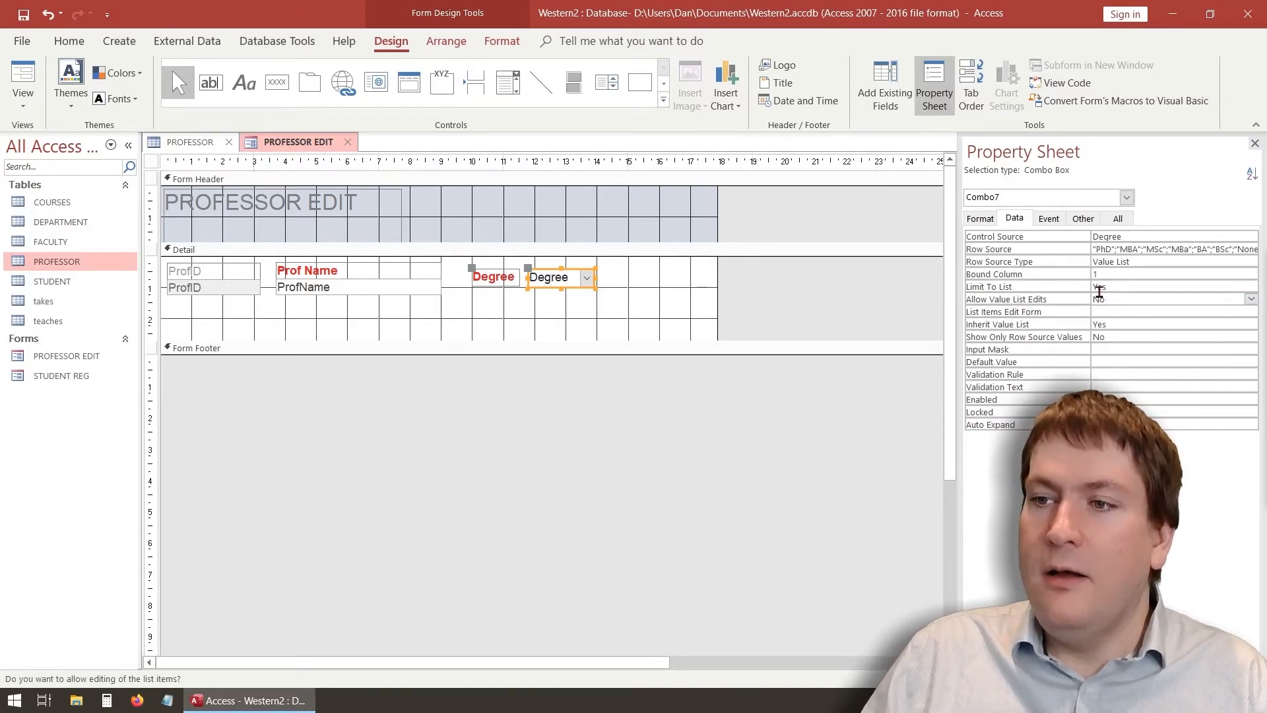
click(617, 496)
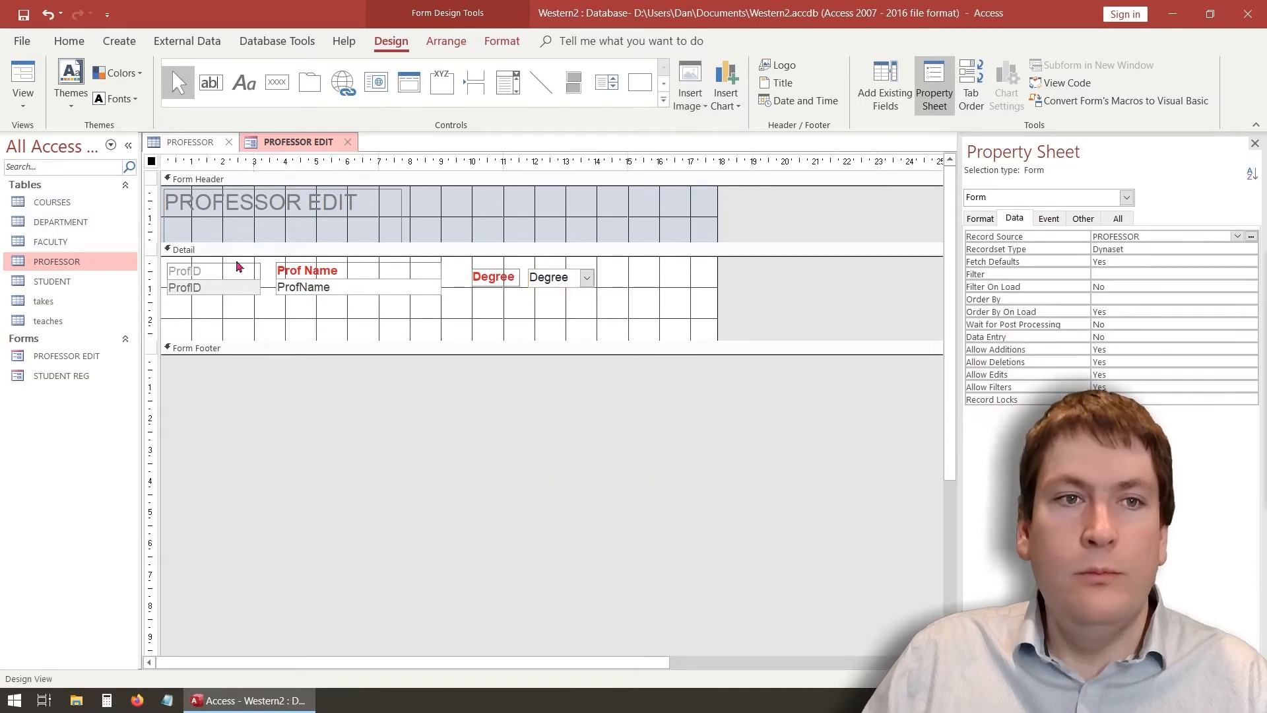
click(22, 79)
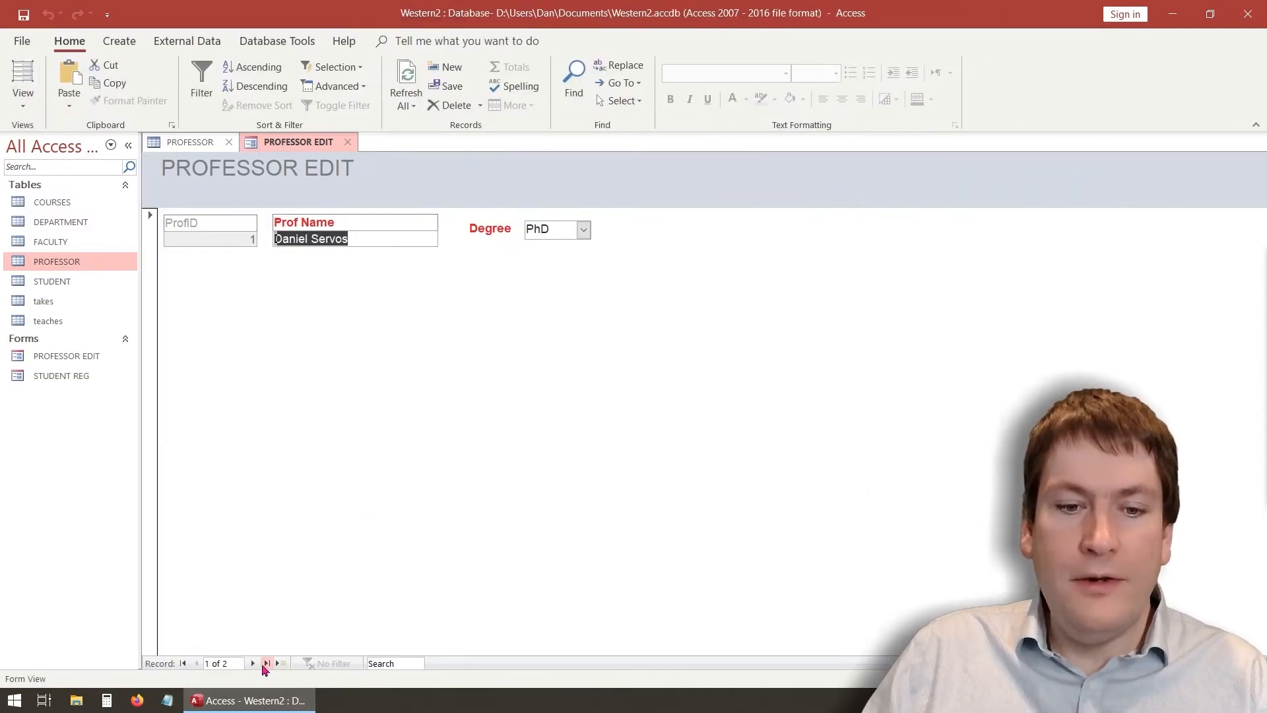
Test the restricted list: the typed value DSADAS is rejected, so pick MSc instead
click(253, 664)
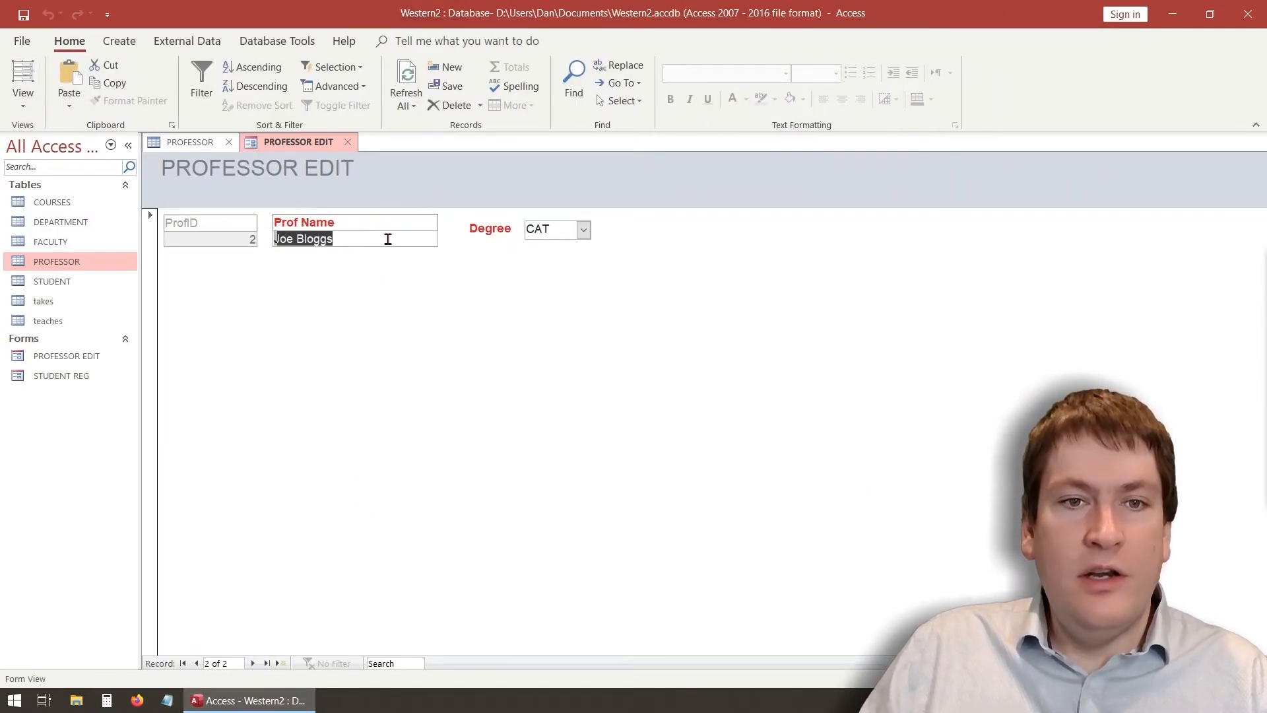
click(584, 229)
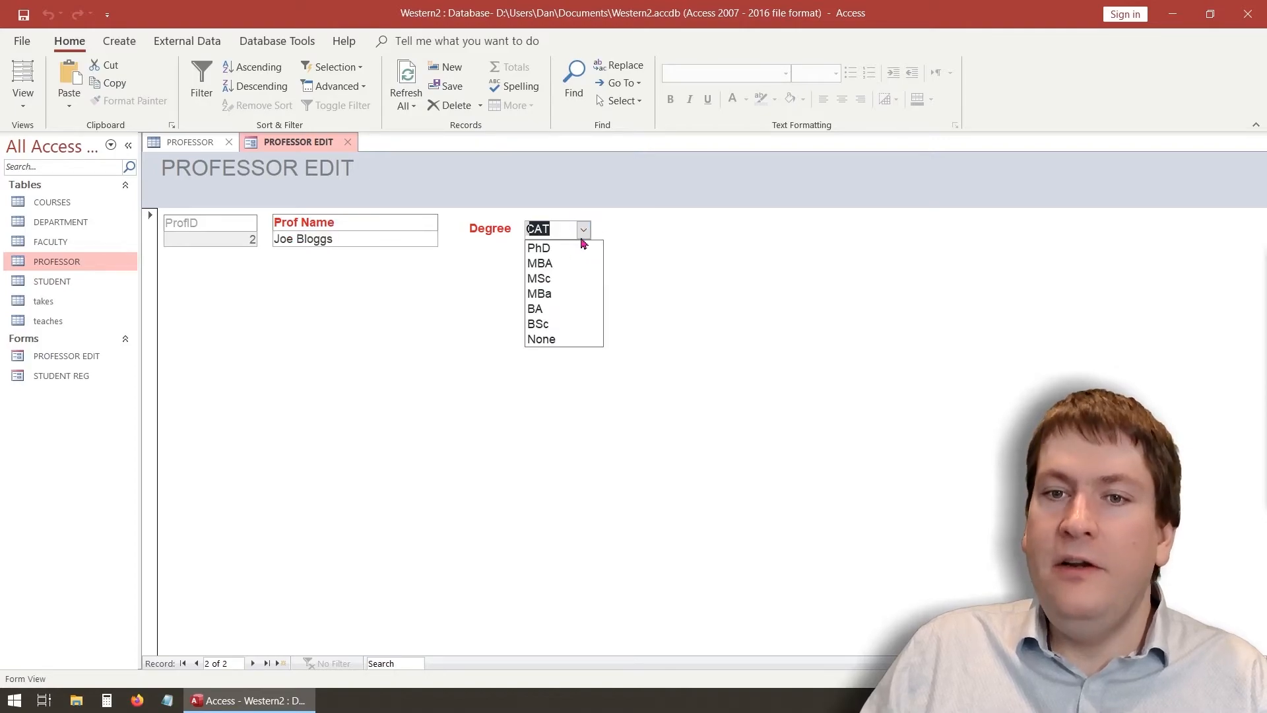
click(561, 295)
drag(552, 229, 526, 229)
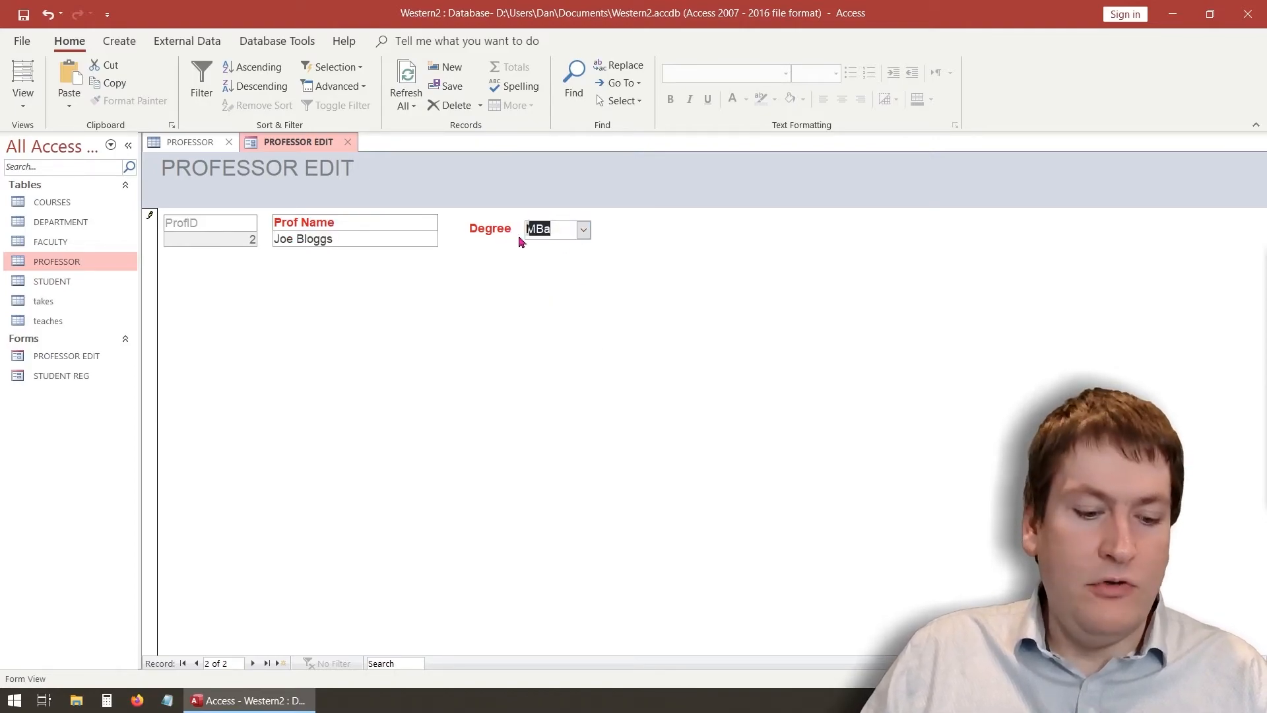
text(DSADAS)
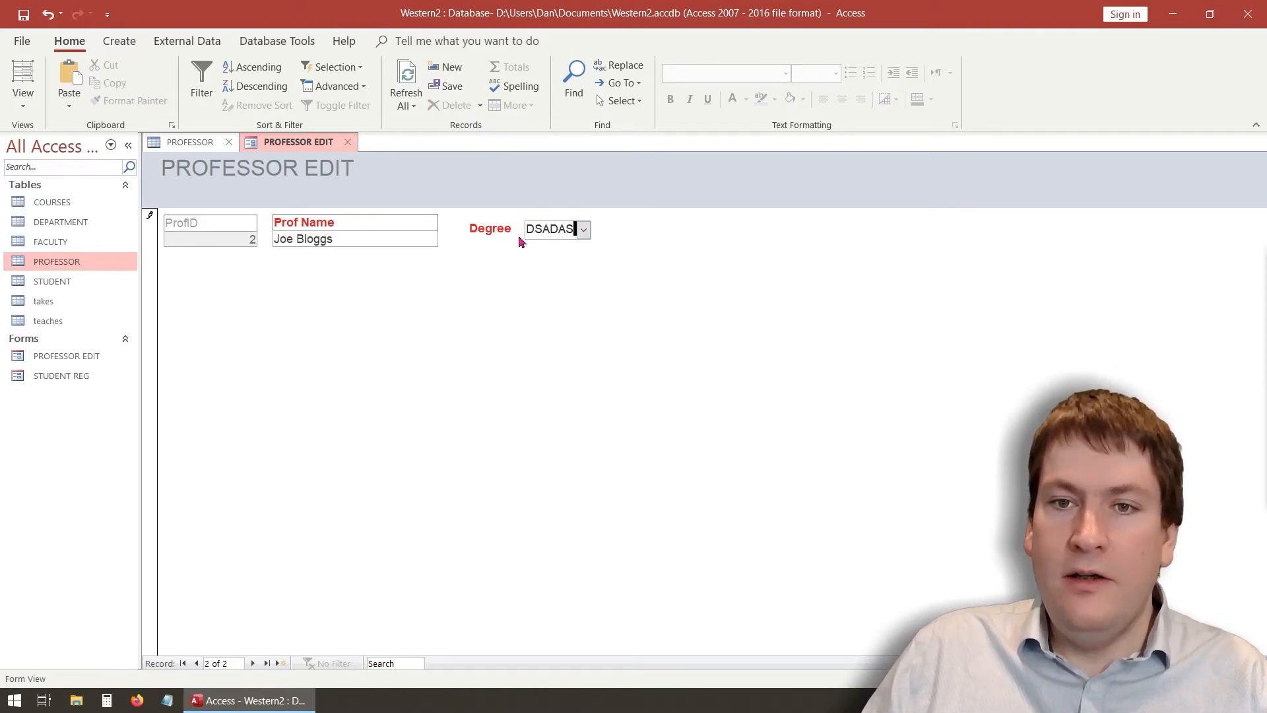
click(196, 664)
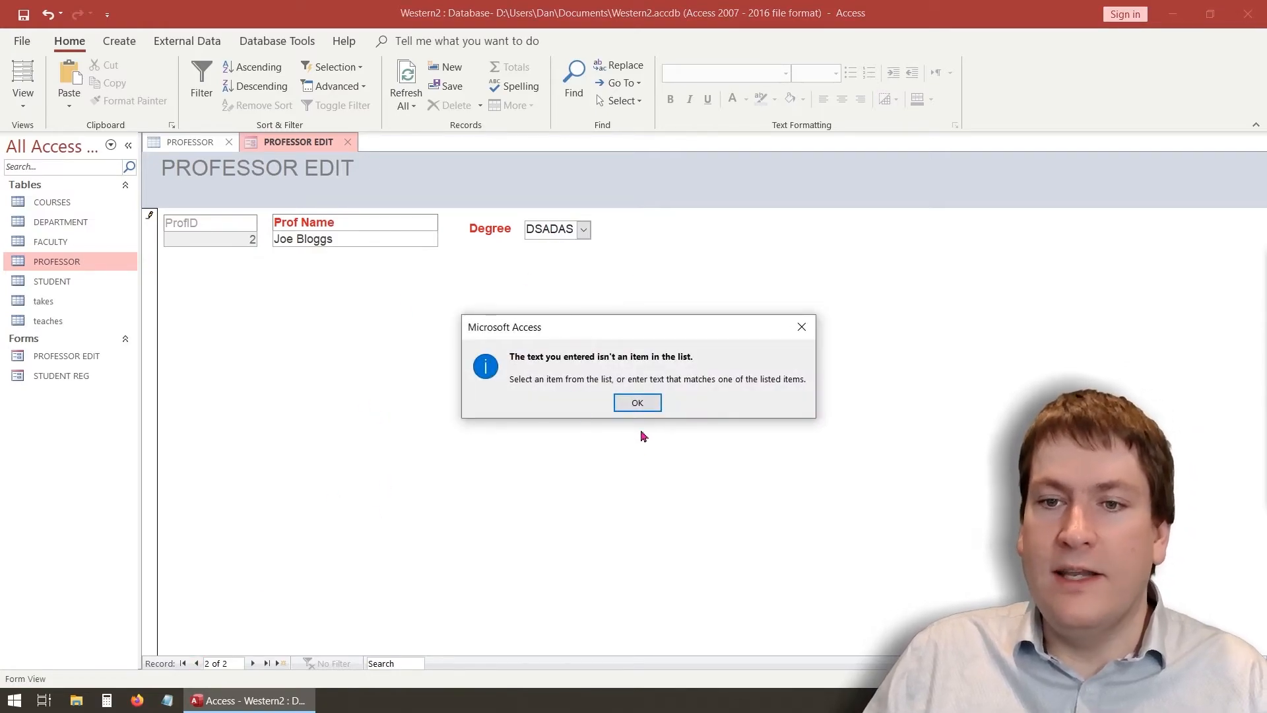
click(637, 402)
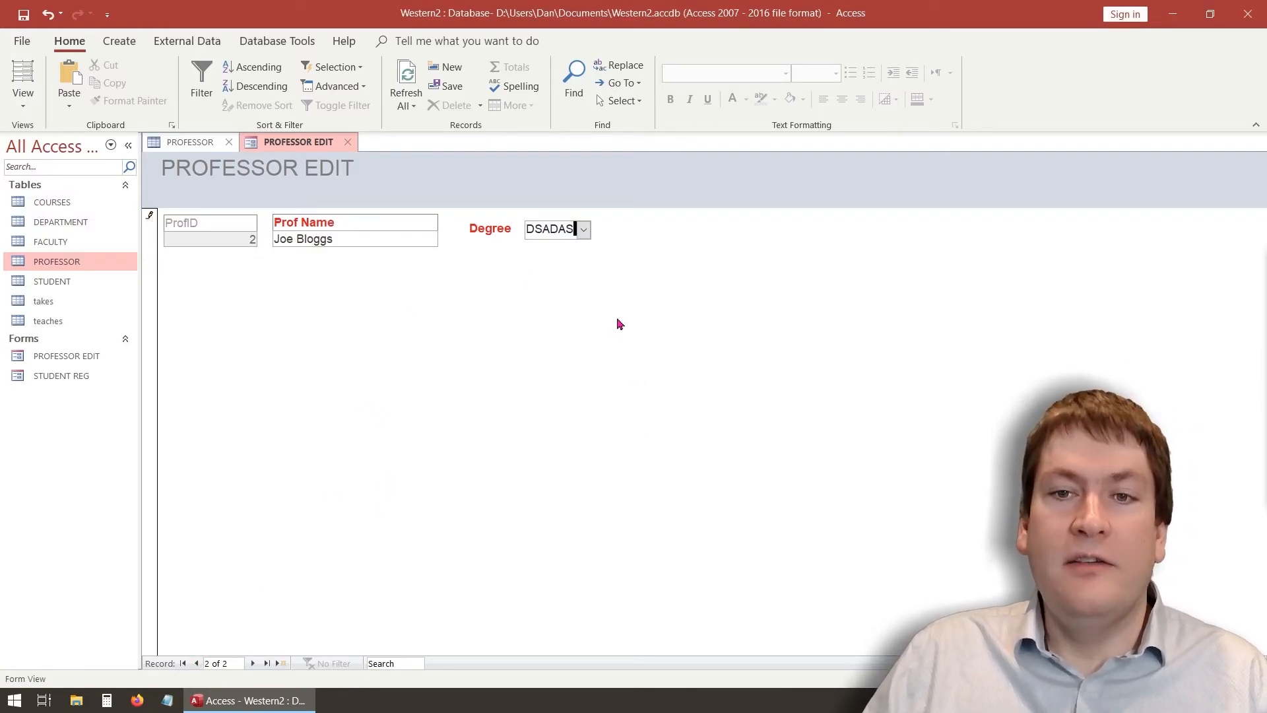
click(581, 231)
click(564, 279)
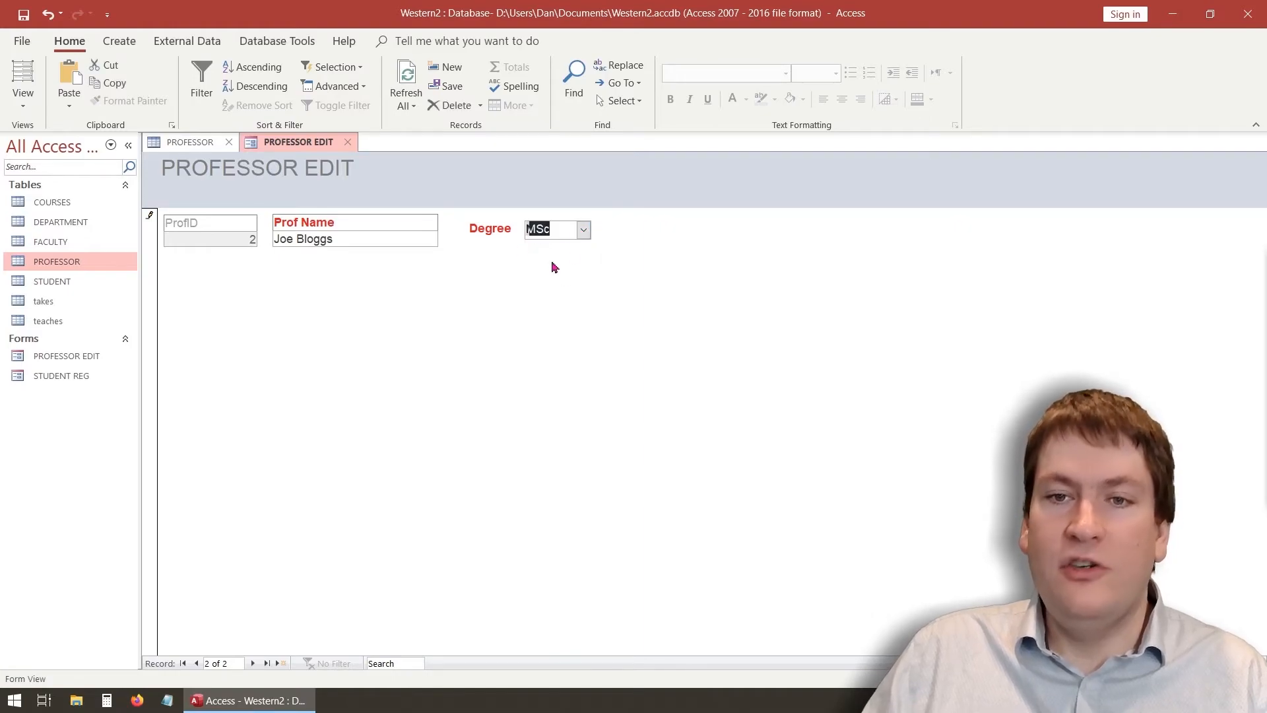
click(196, 665)
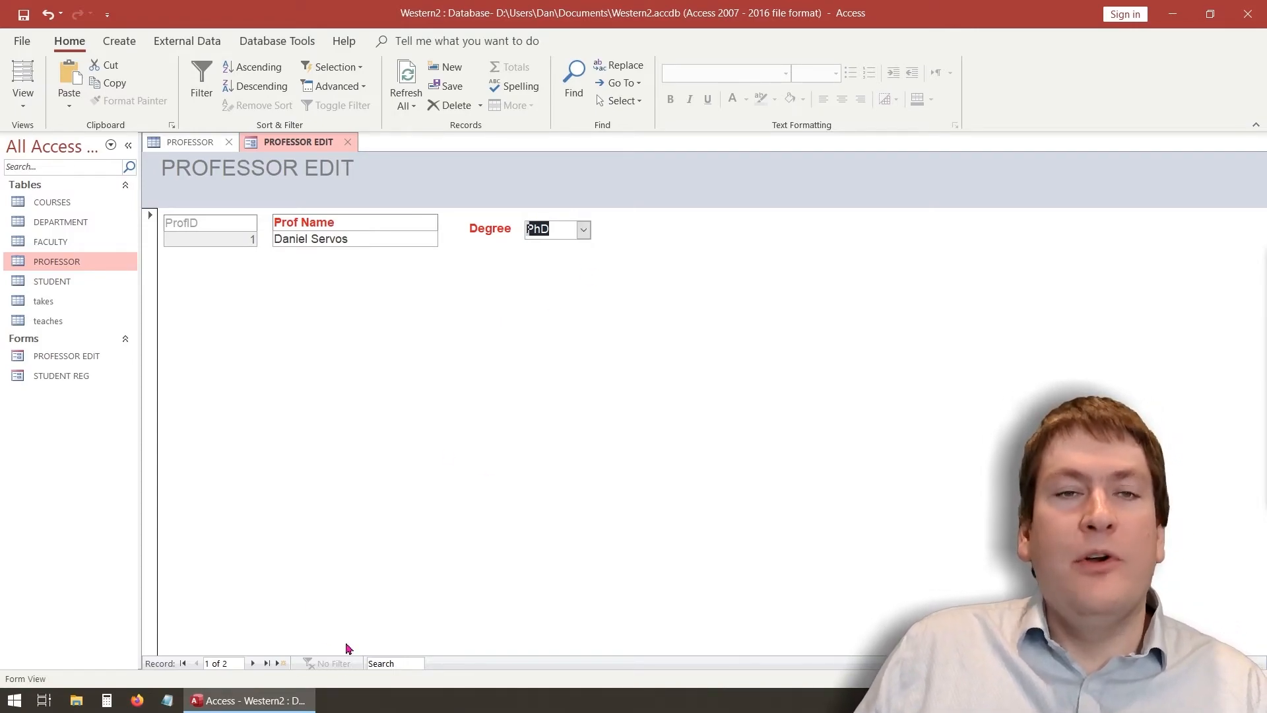
Change the second professor's Degree from MBa to BSc using the dropdown
click(253, 663)
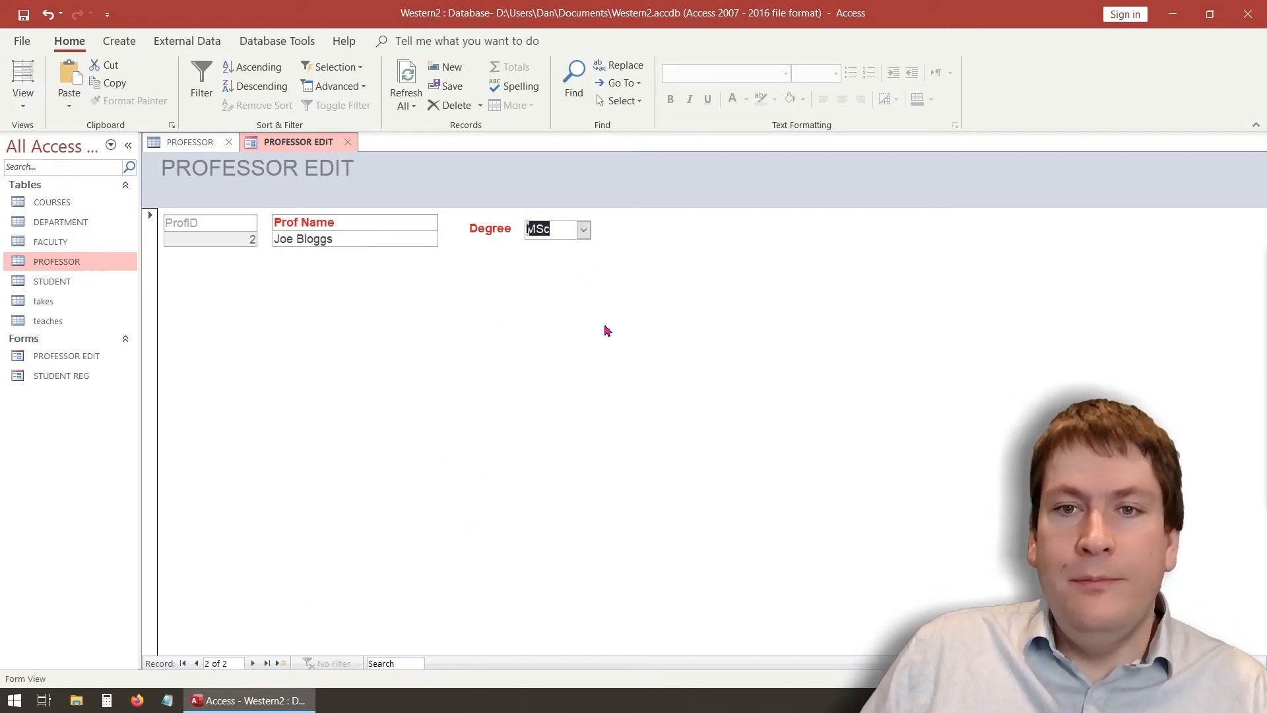
click(578, 227)
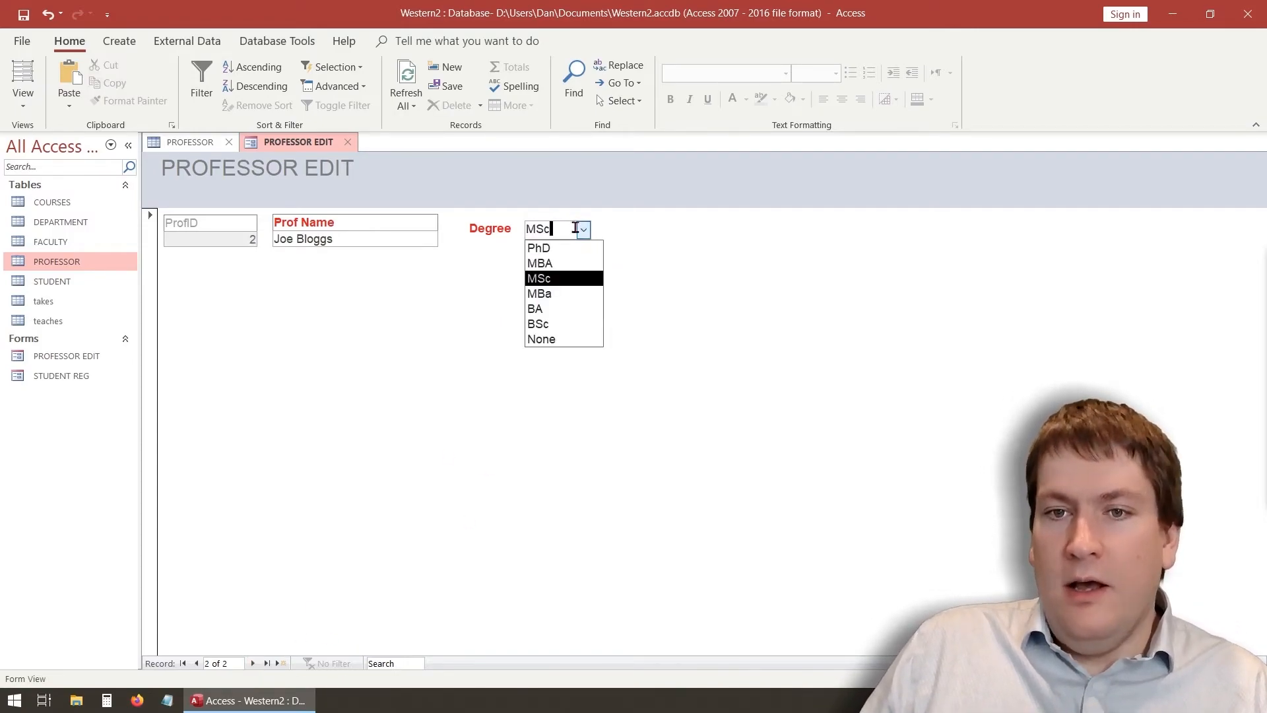
click(556, 294)
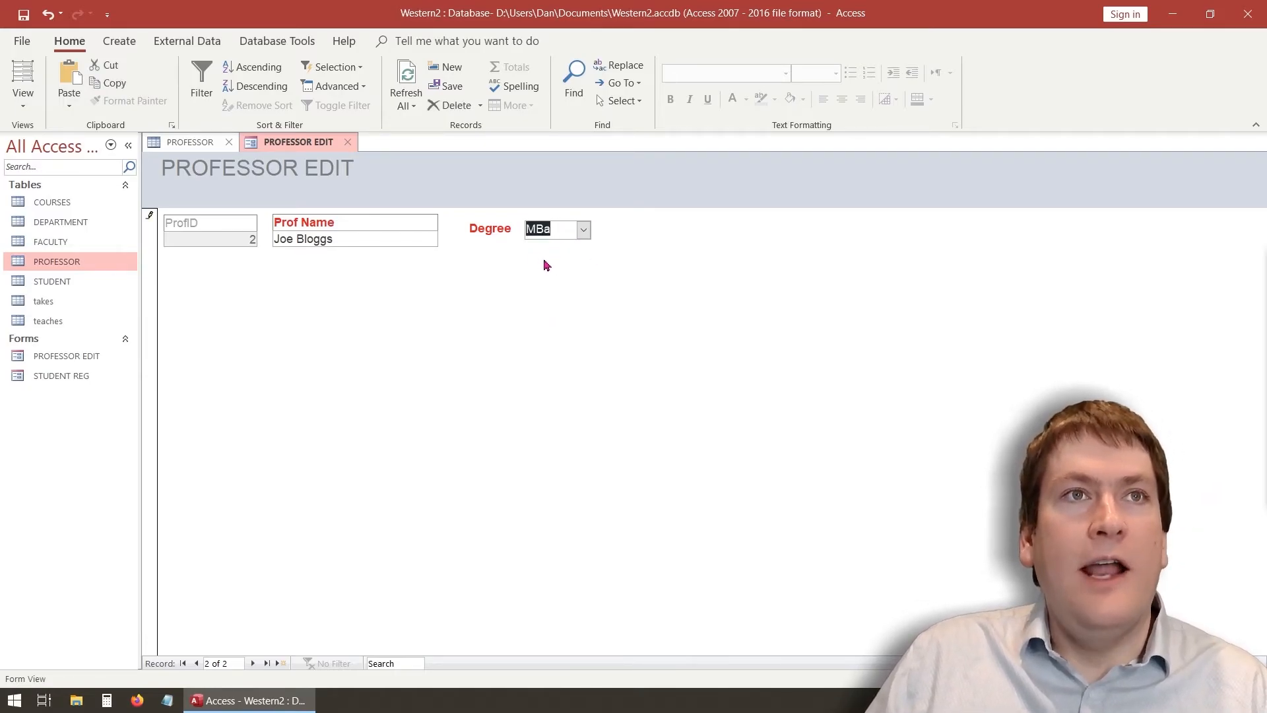
click(570, 232)
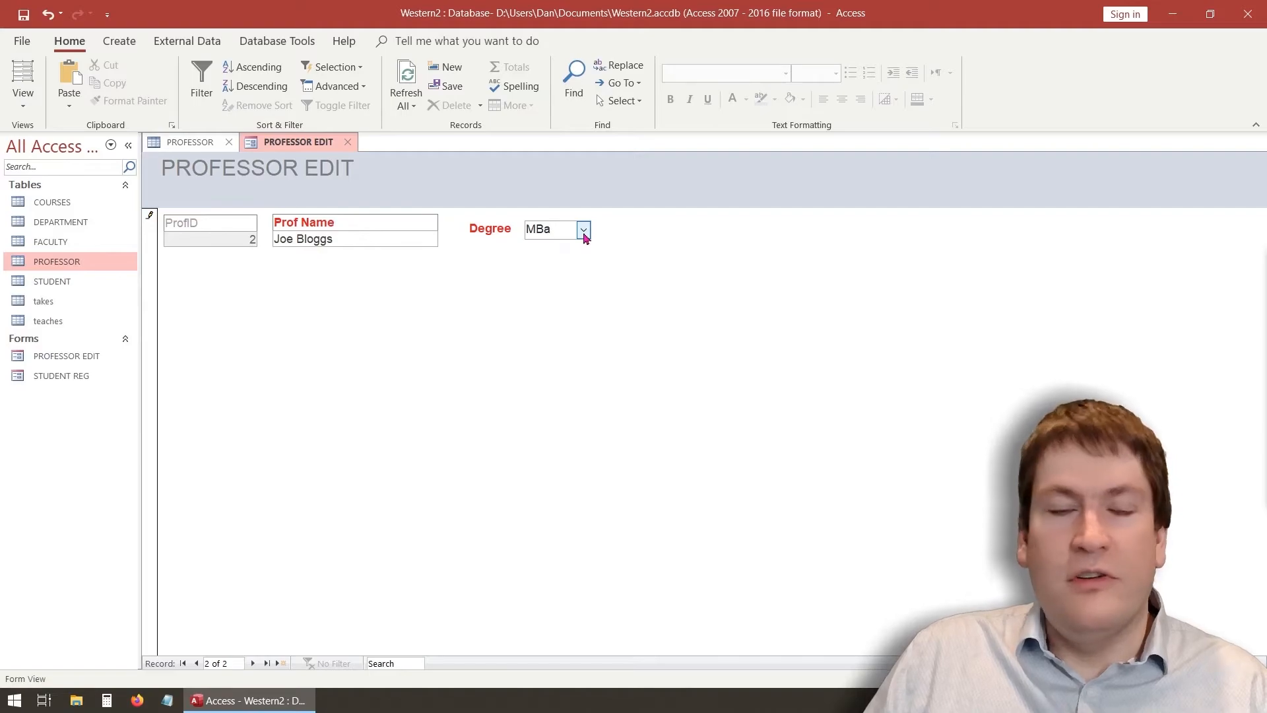
click(586, 231)
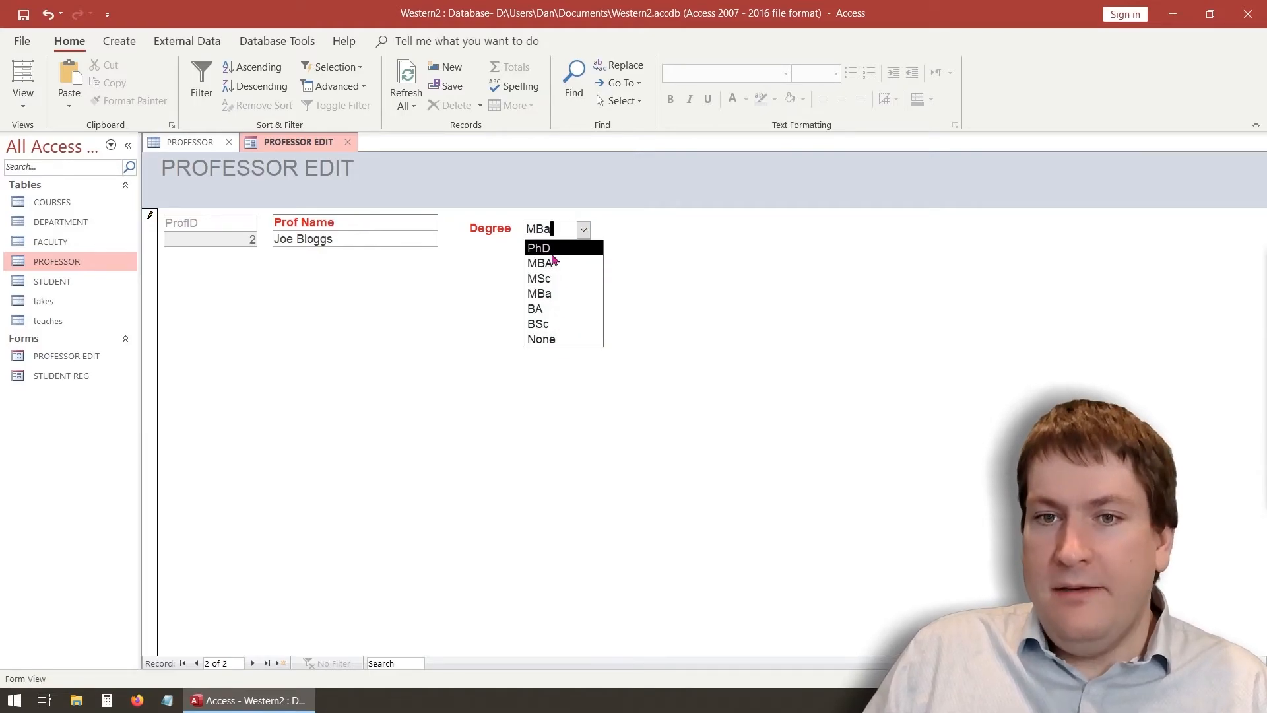
click(571, 329)
click(557, 229)
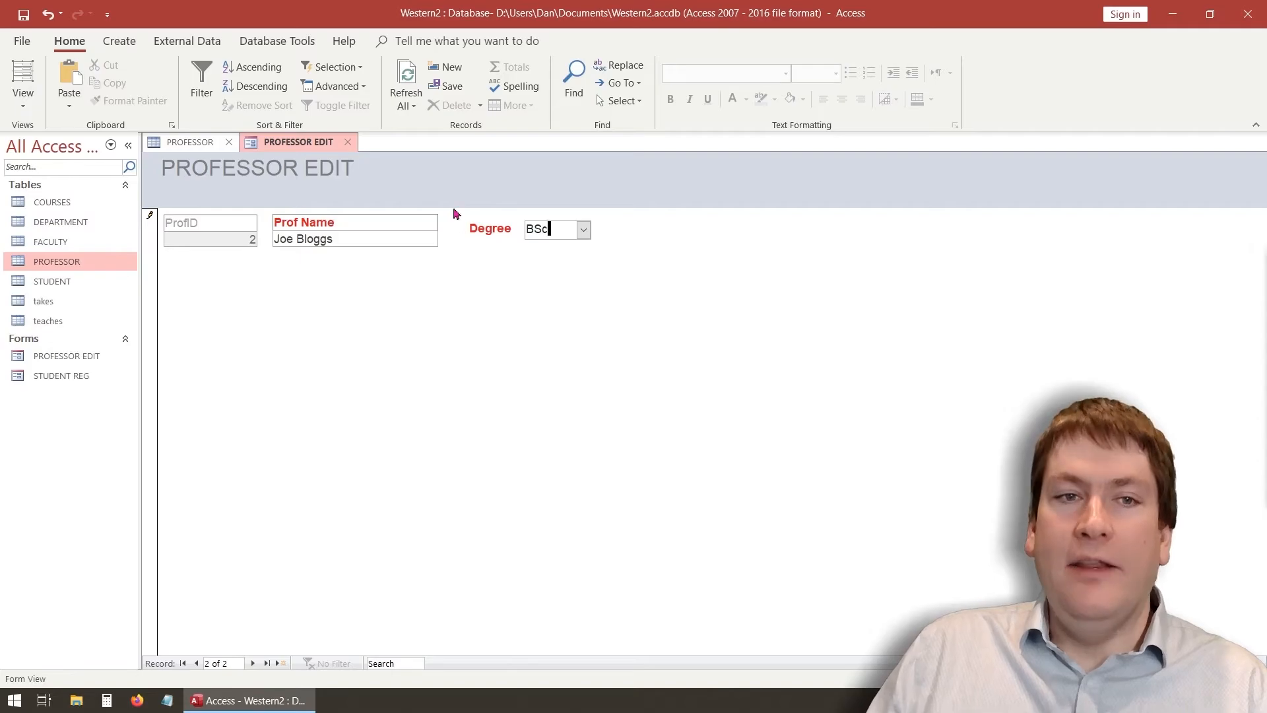
click(27, 109)
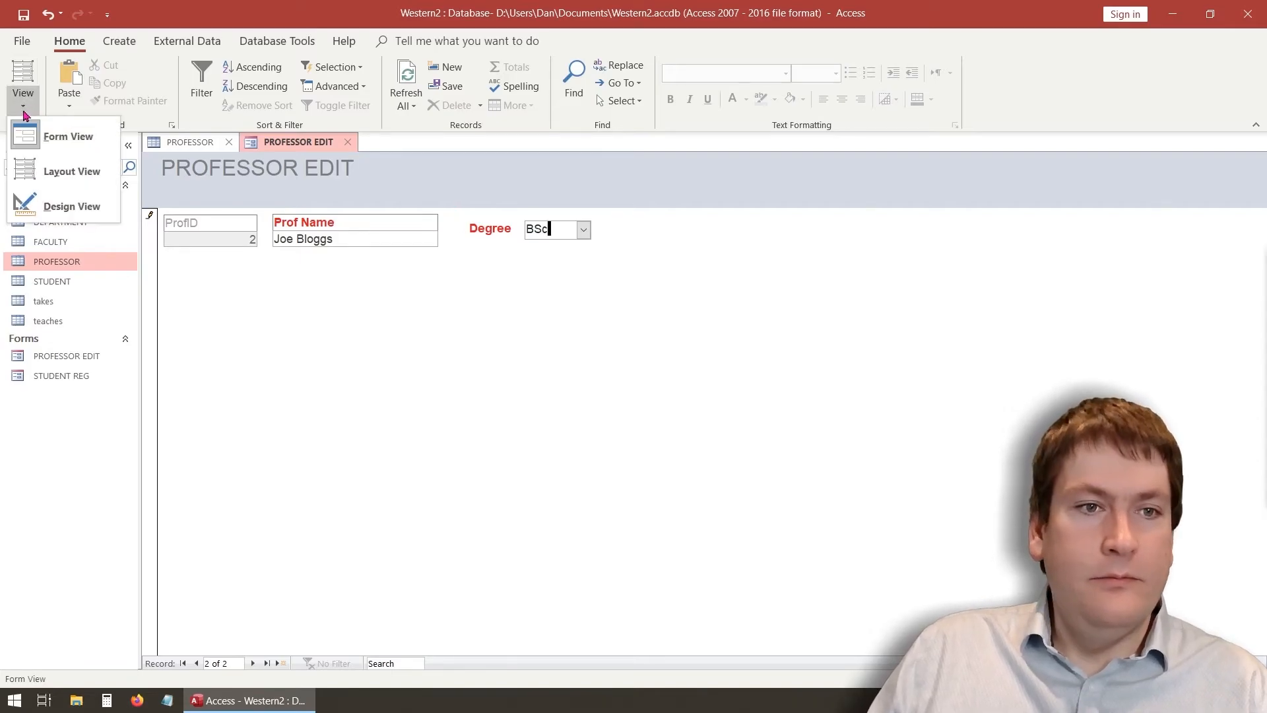
In Design View set the Degree combo's Allow Value List Edits to Yes, then return to Form View
click(73, 206)
click(566, 278)
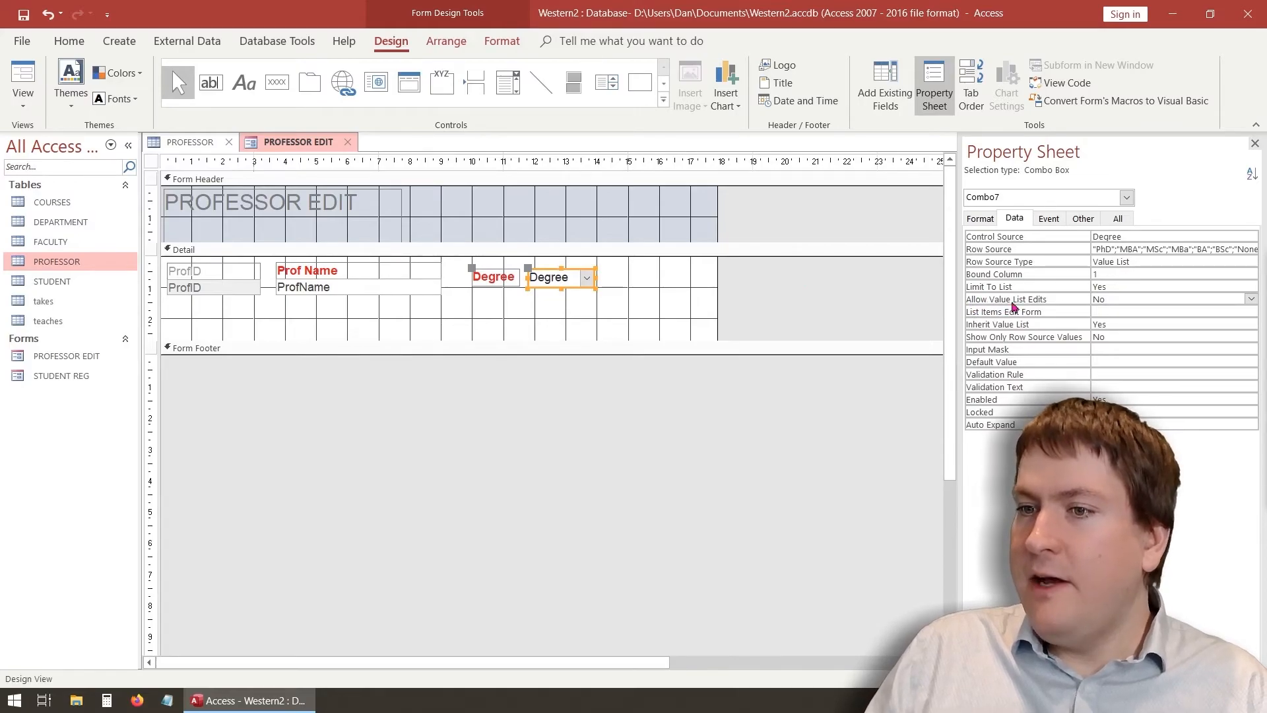
click(1251, 299)
click(1196, 312)
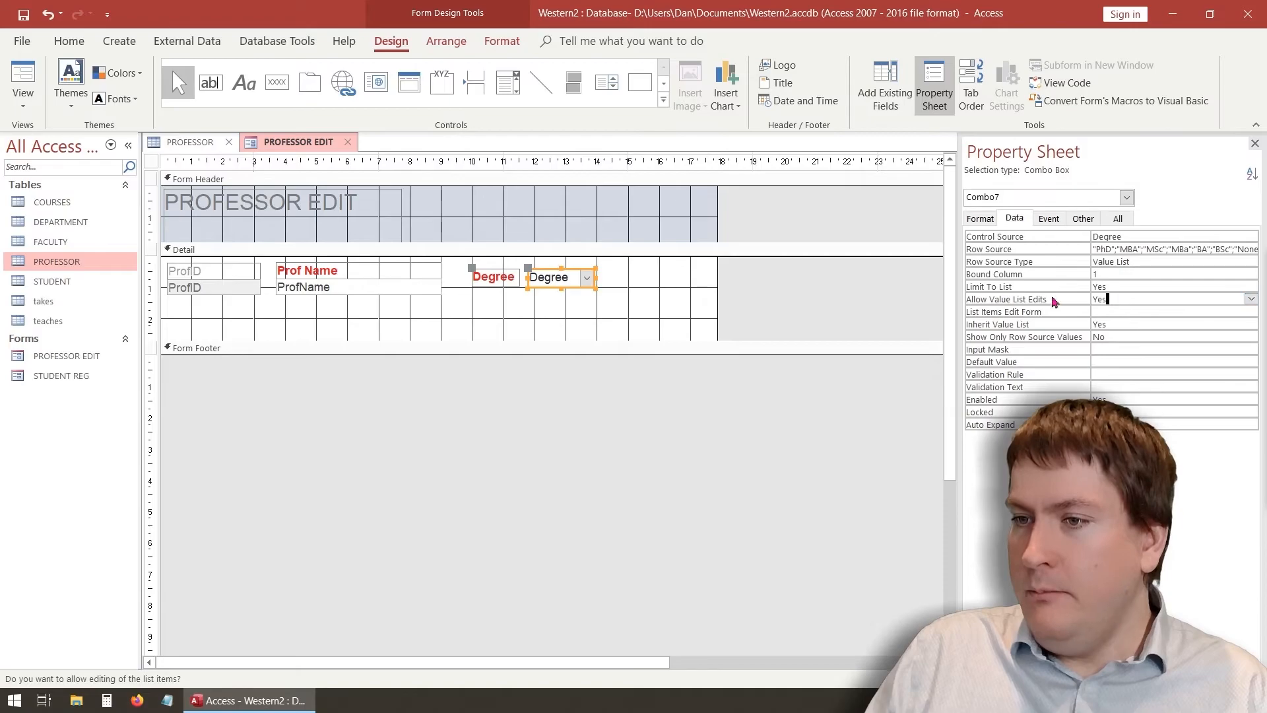
click(23, 79)
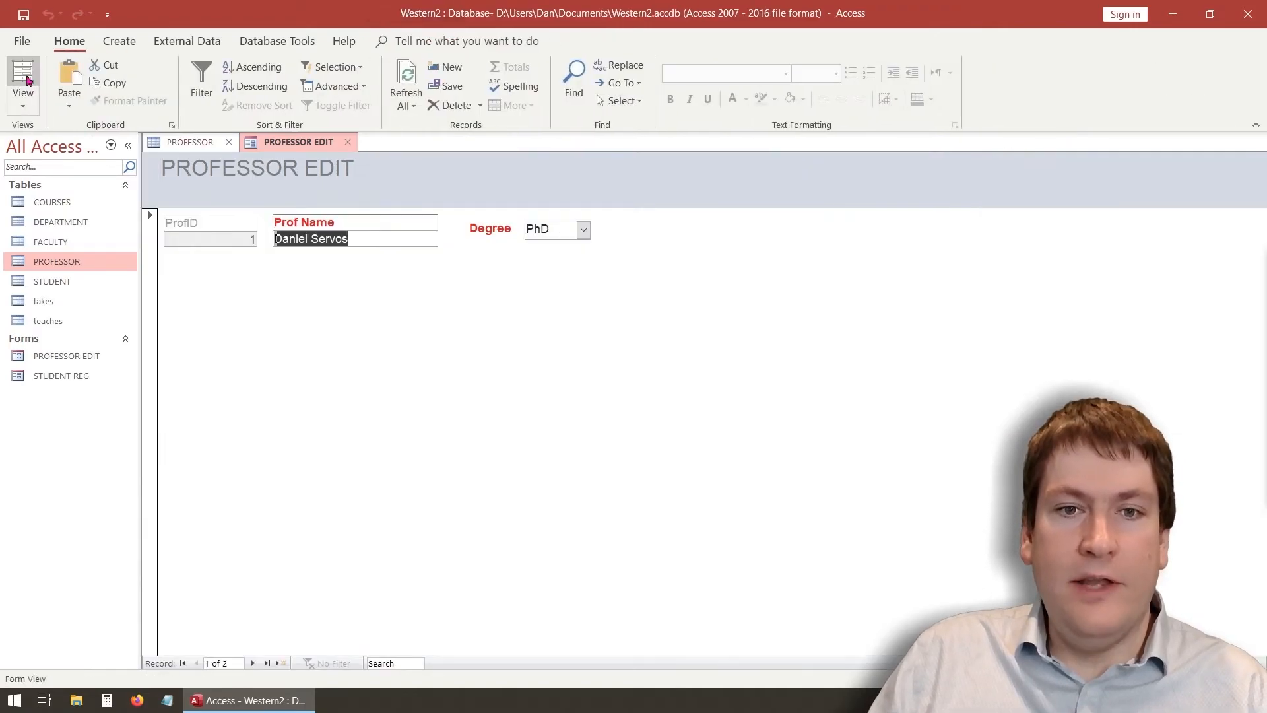
Choose MBA for the second professor, append 'Plus' to make 'MBA Plus', and leave the field
click(253, 664)
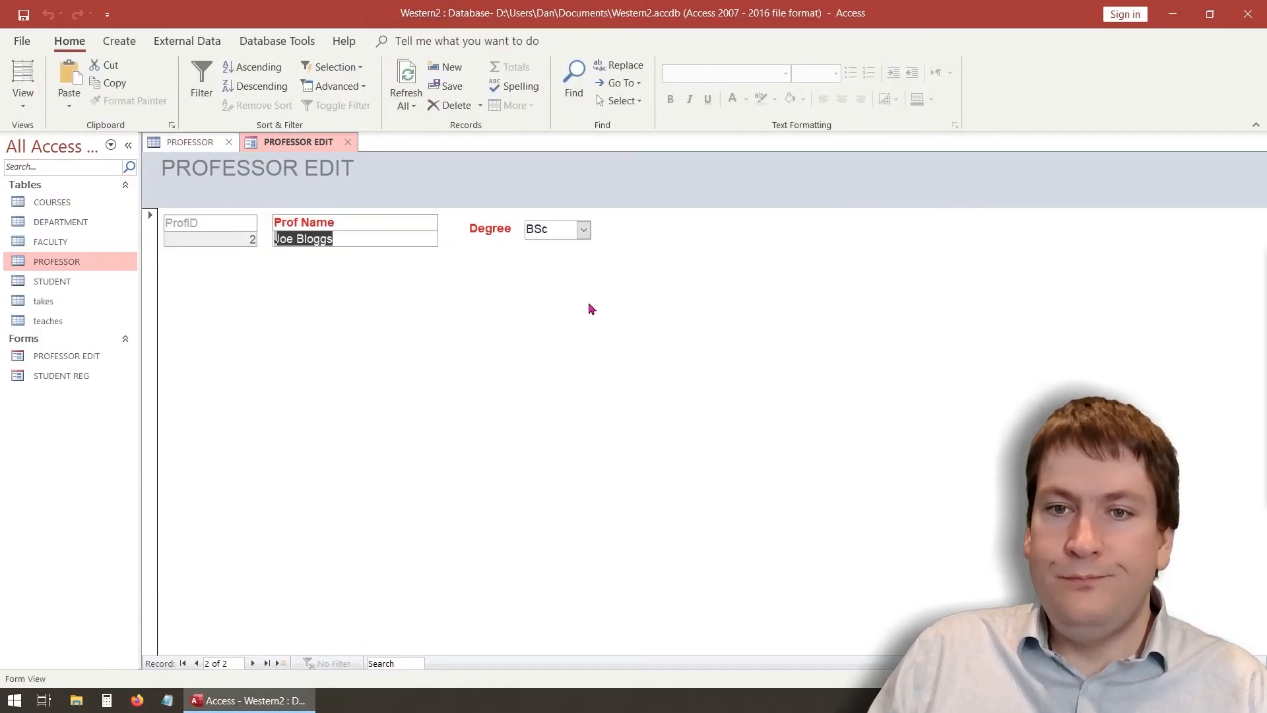
click(583, 230)
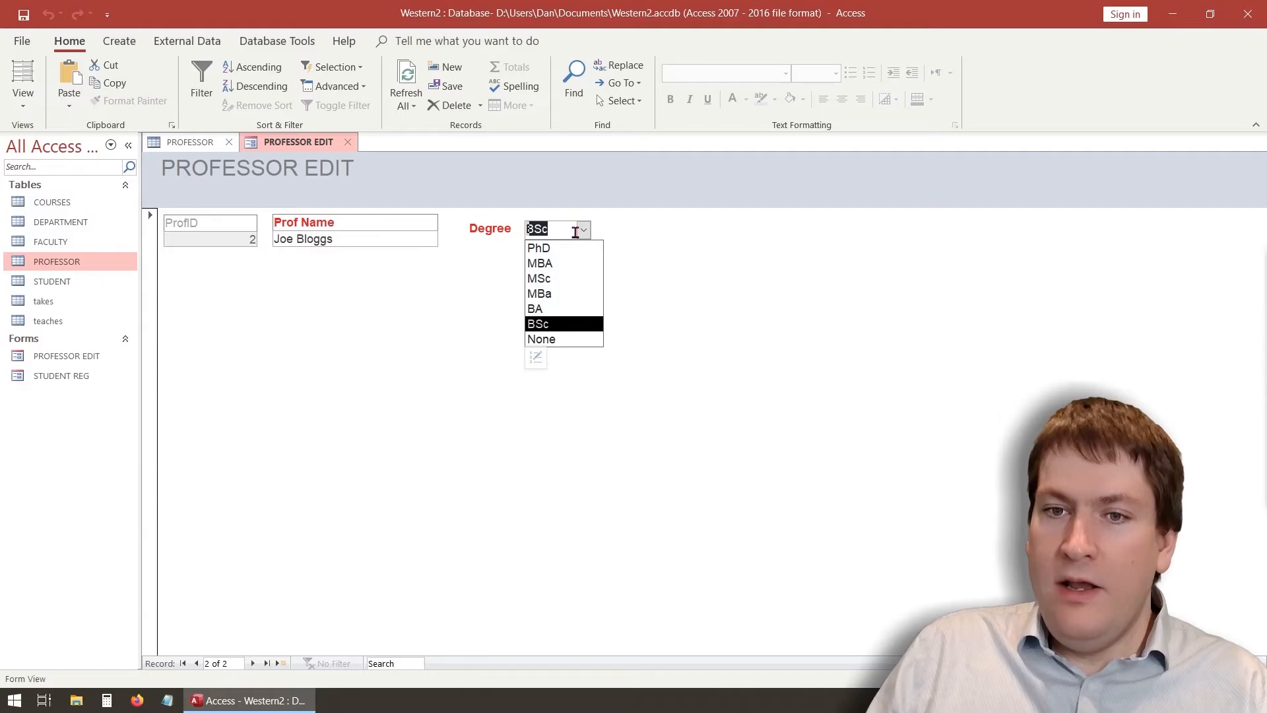
click(561, 264)
click(559, 228)
text(Pl)
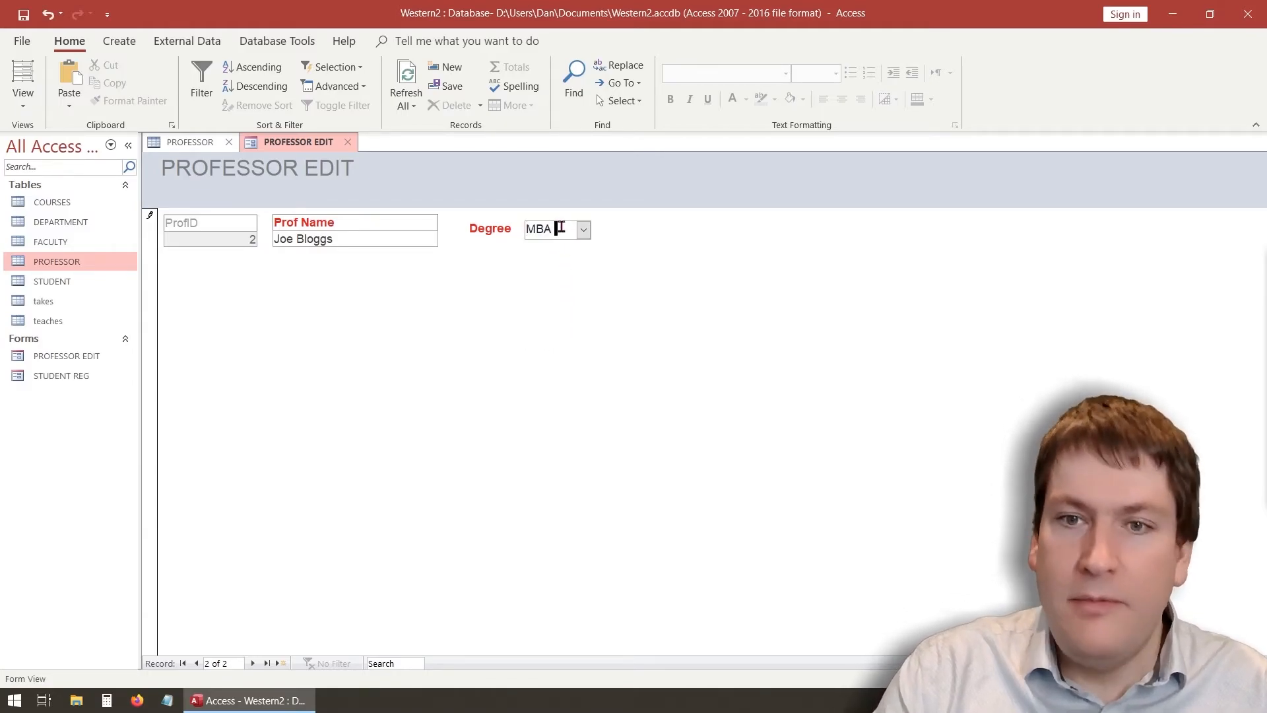
text(us)
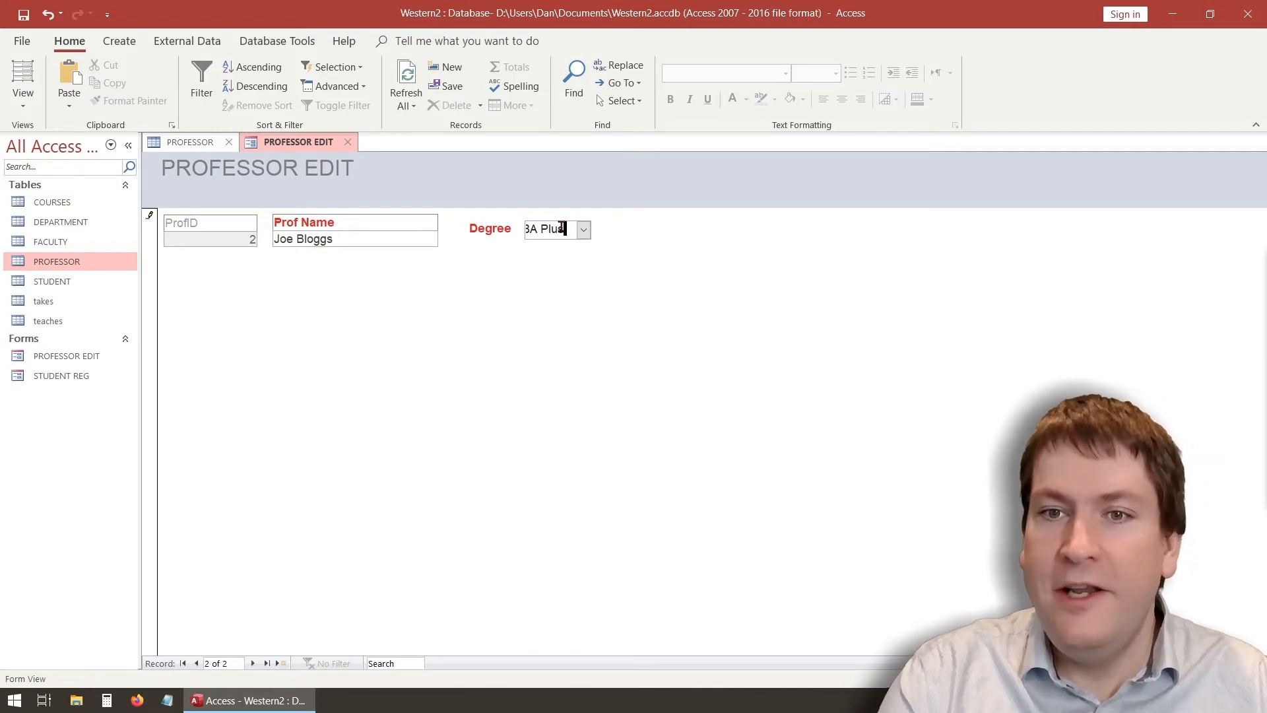
click(196, 664)
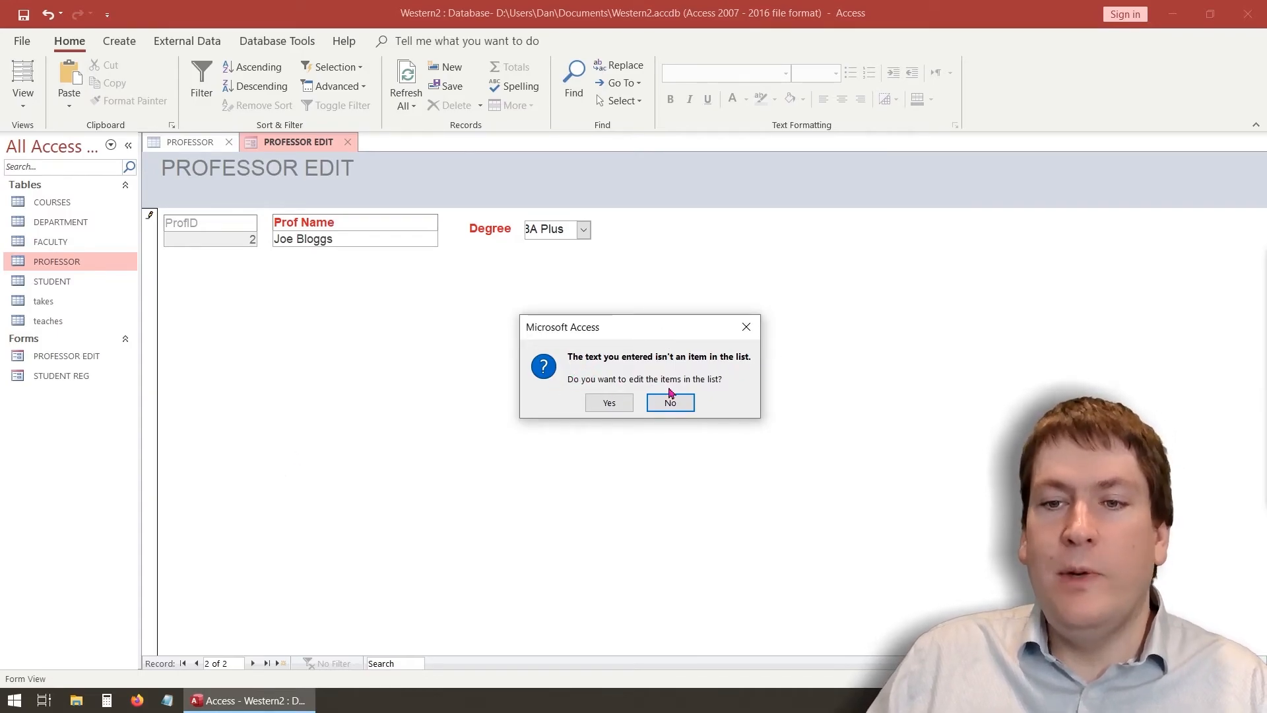
In Edit List Items, set the default to MSc, add Cat below MBA Plus, and save the list
click(618, 407)
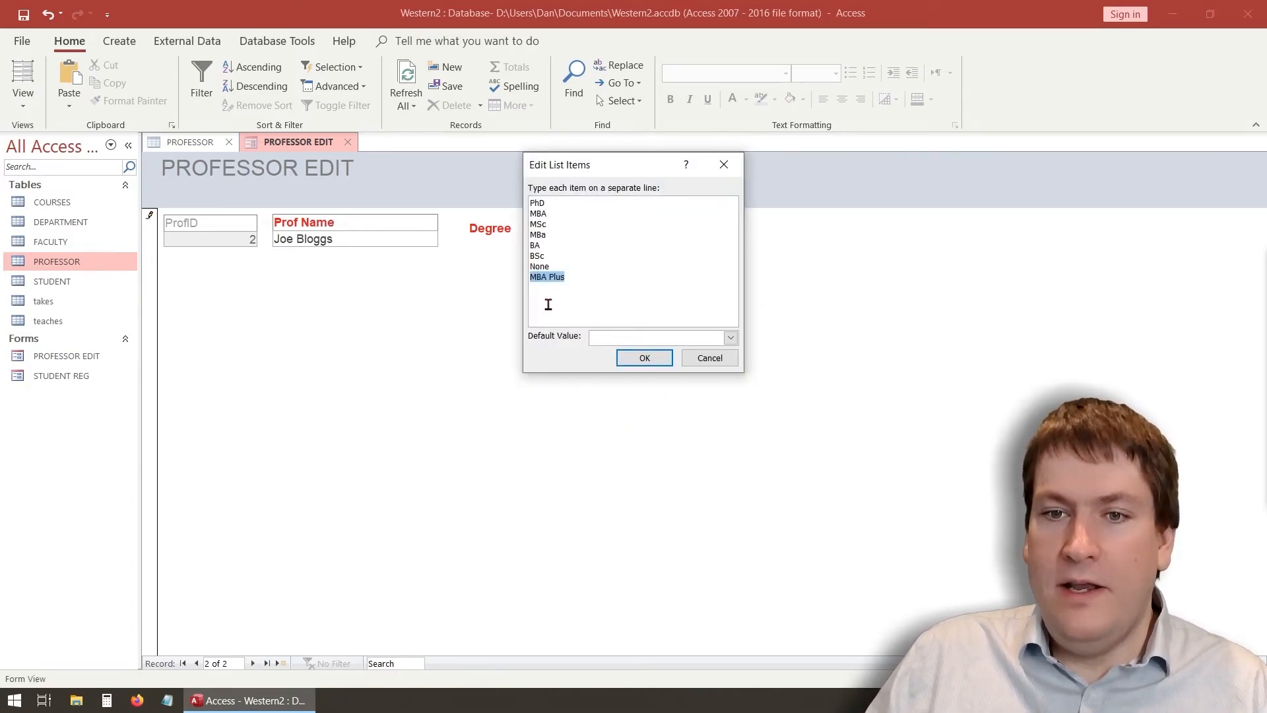
click(554, 297)
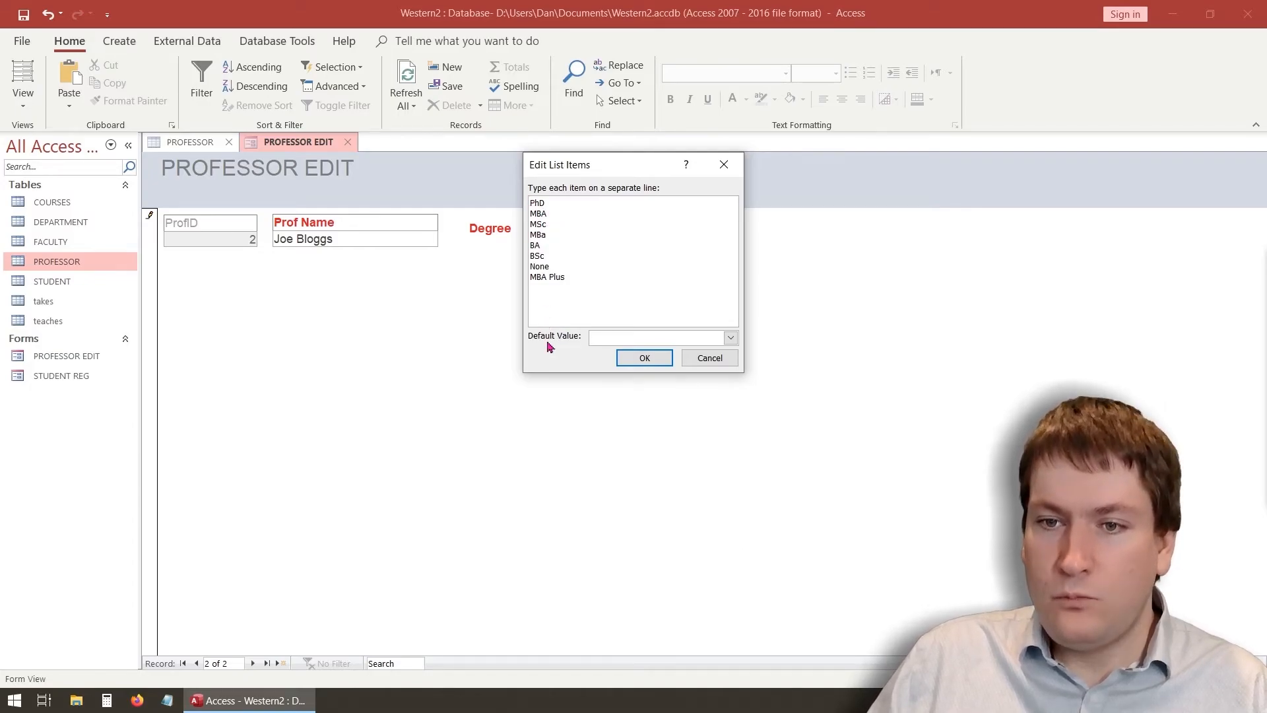
click(627, 337)
click(627, 385)
click(624, 338)
click(624, 370)
click(537, 267)
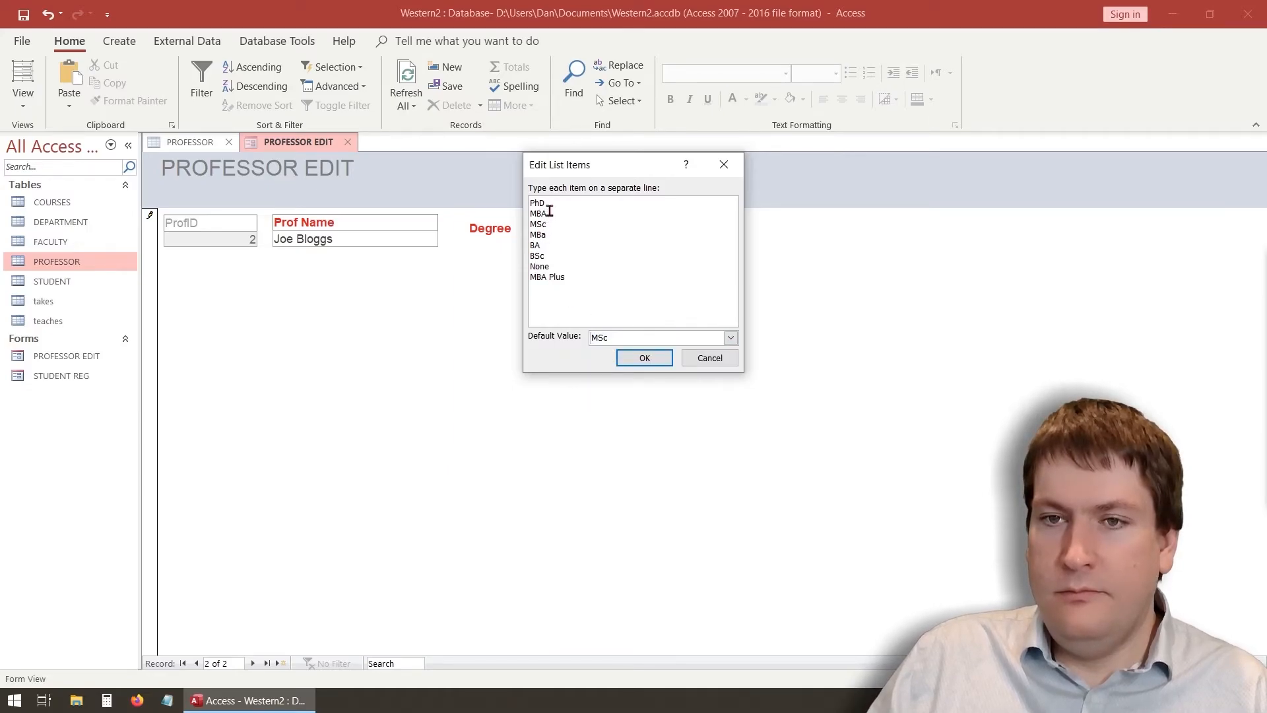
key(Return)
text(MB)
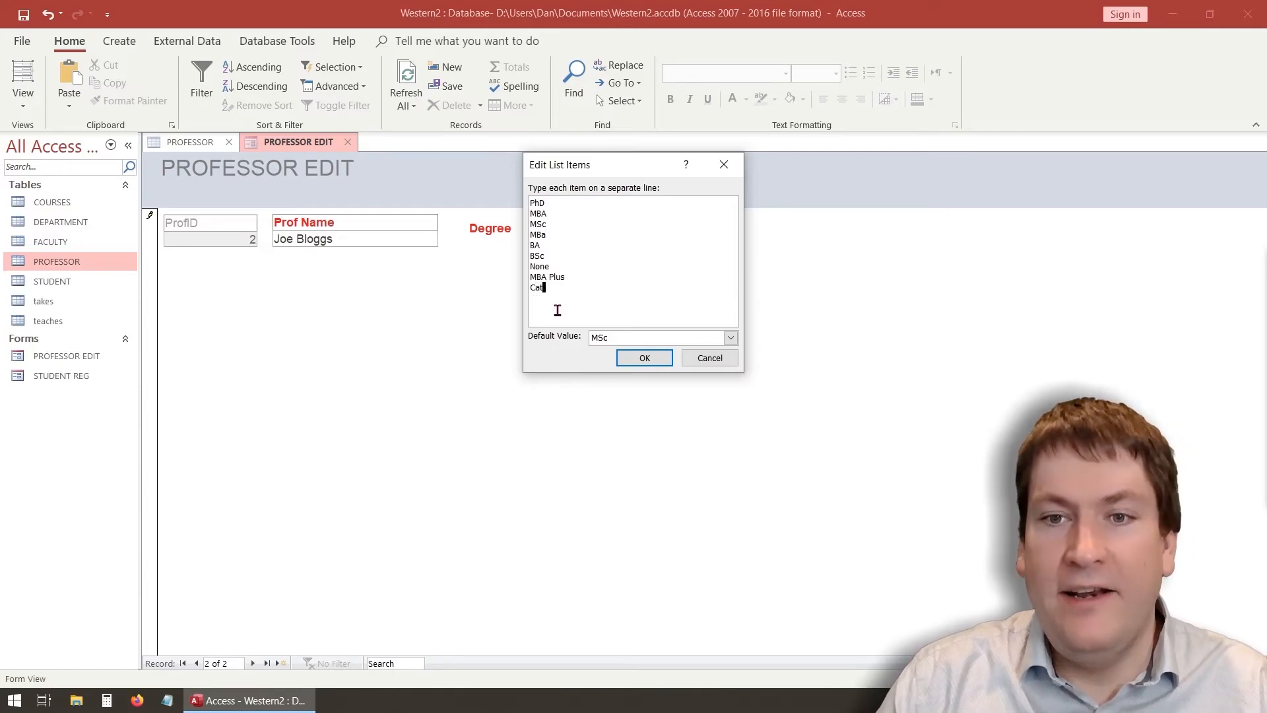
click(645, 358)
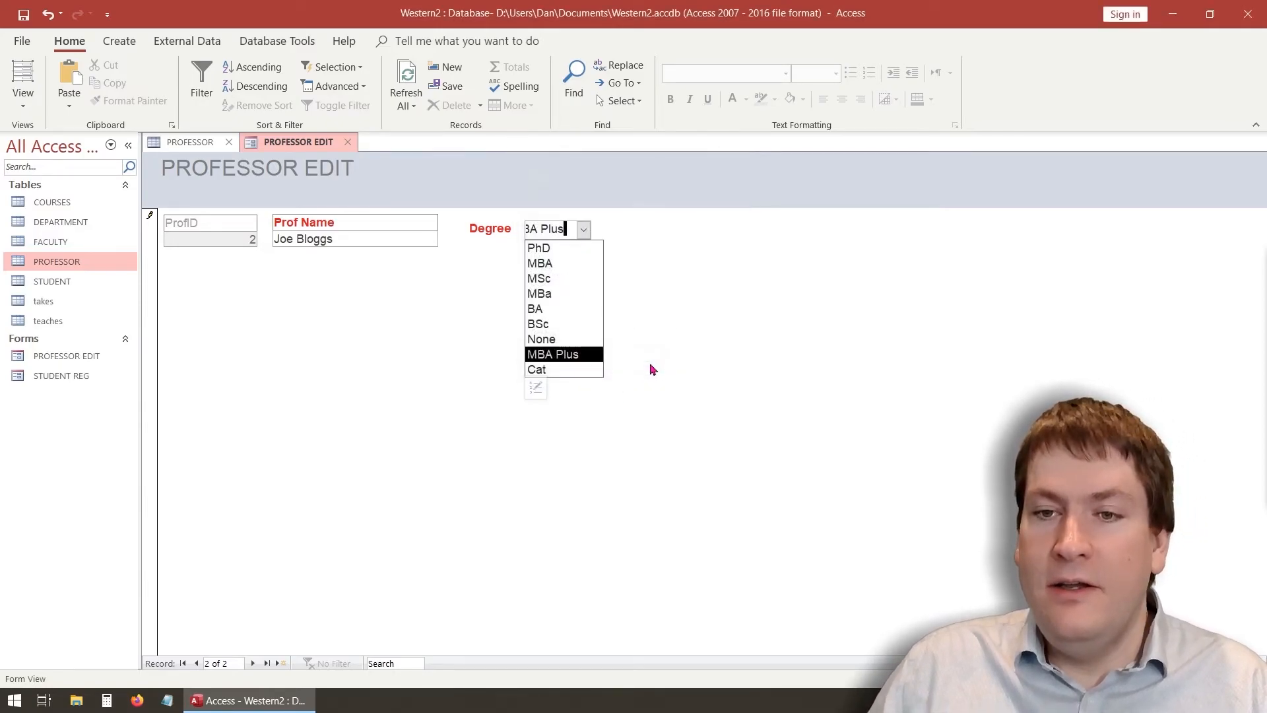
click(709, 303)
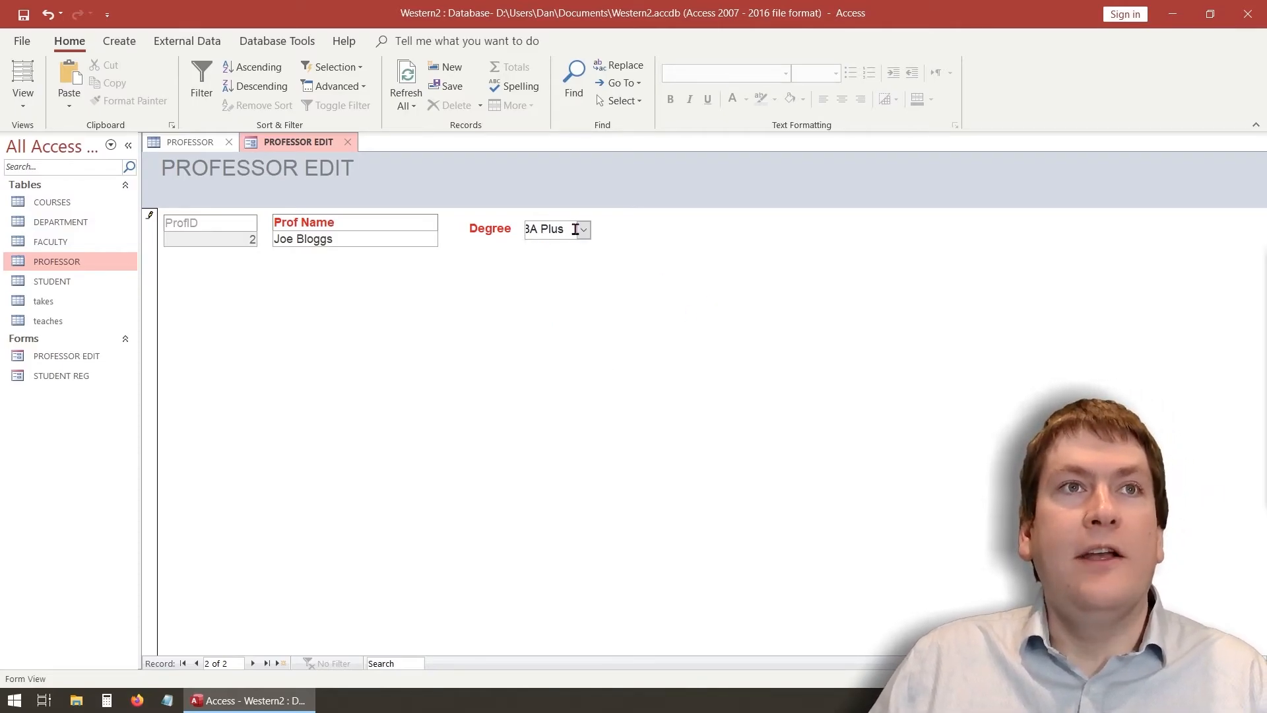
In Design View set the Degree combo's Allow Value List Edits back to No
click(33, 107)
click(47, 204)
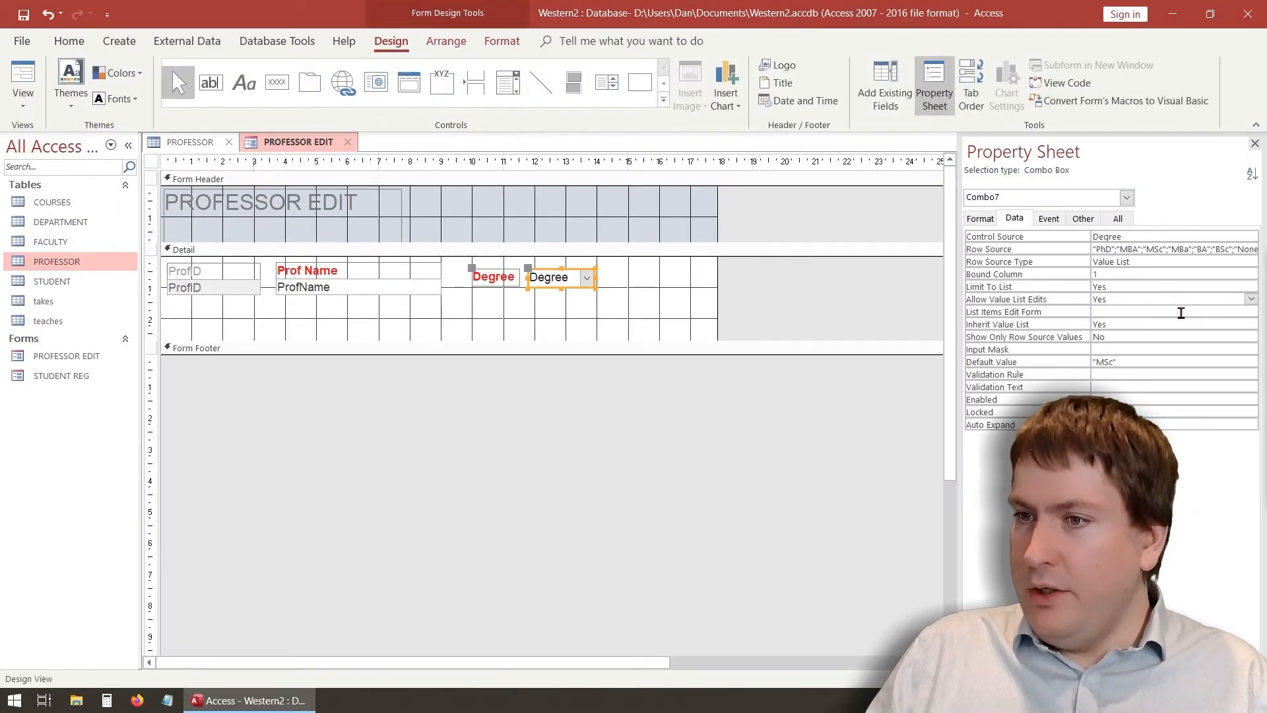
click(1251, 299)
click(1175, 322)
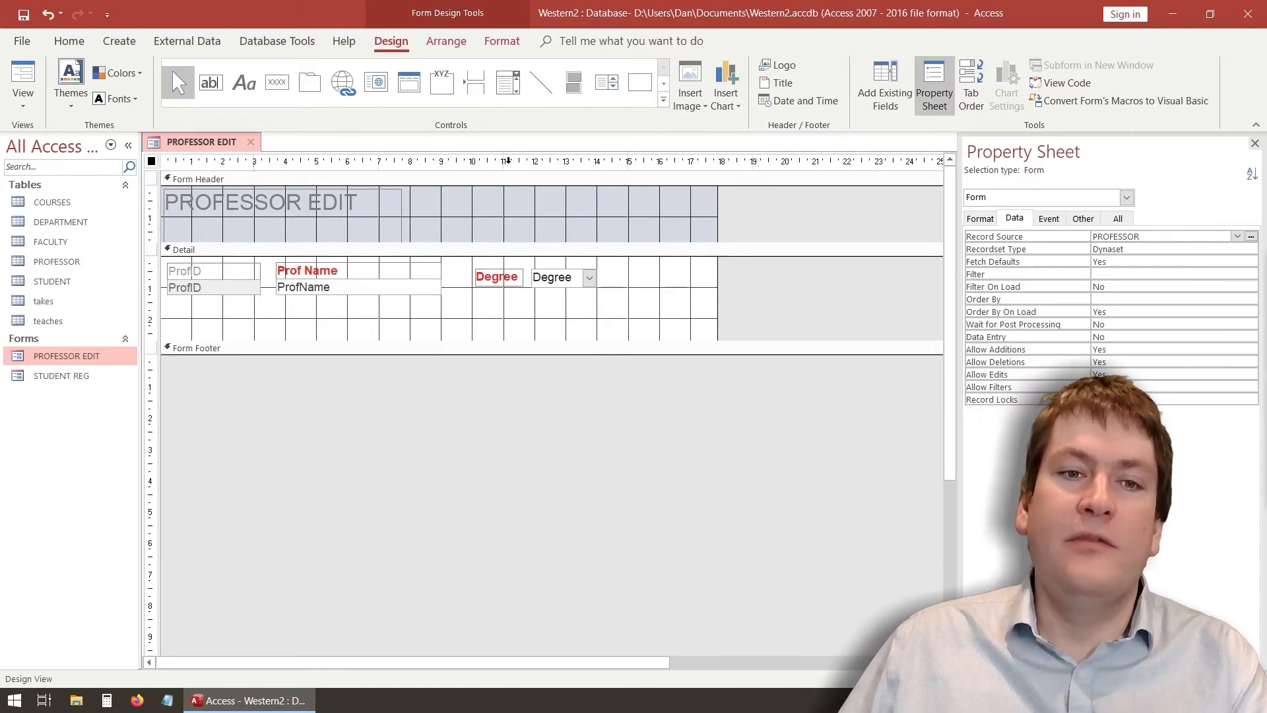
click(263, 324)
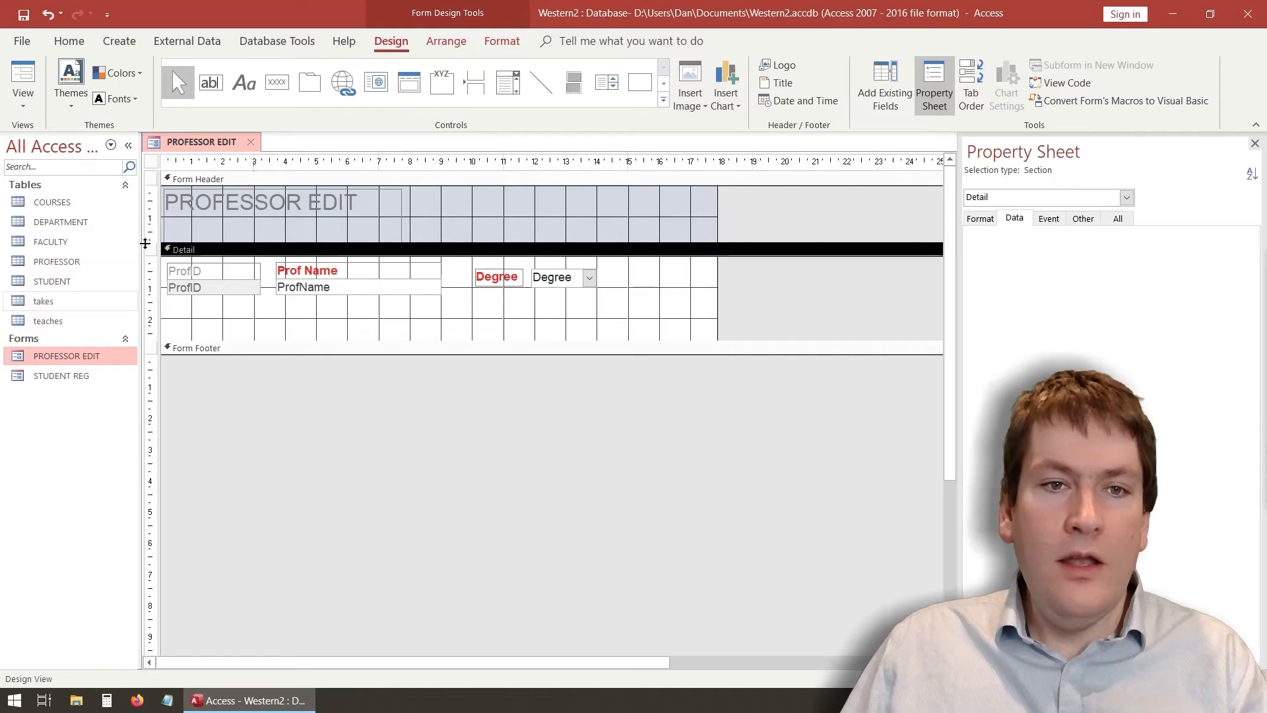
Close and save the PROFESSOR EDIT form, then open the takes table
click(250, 142)
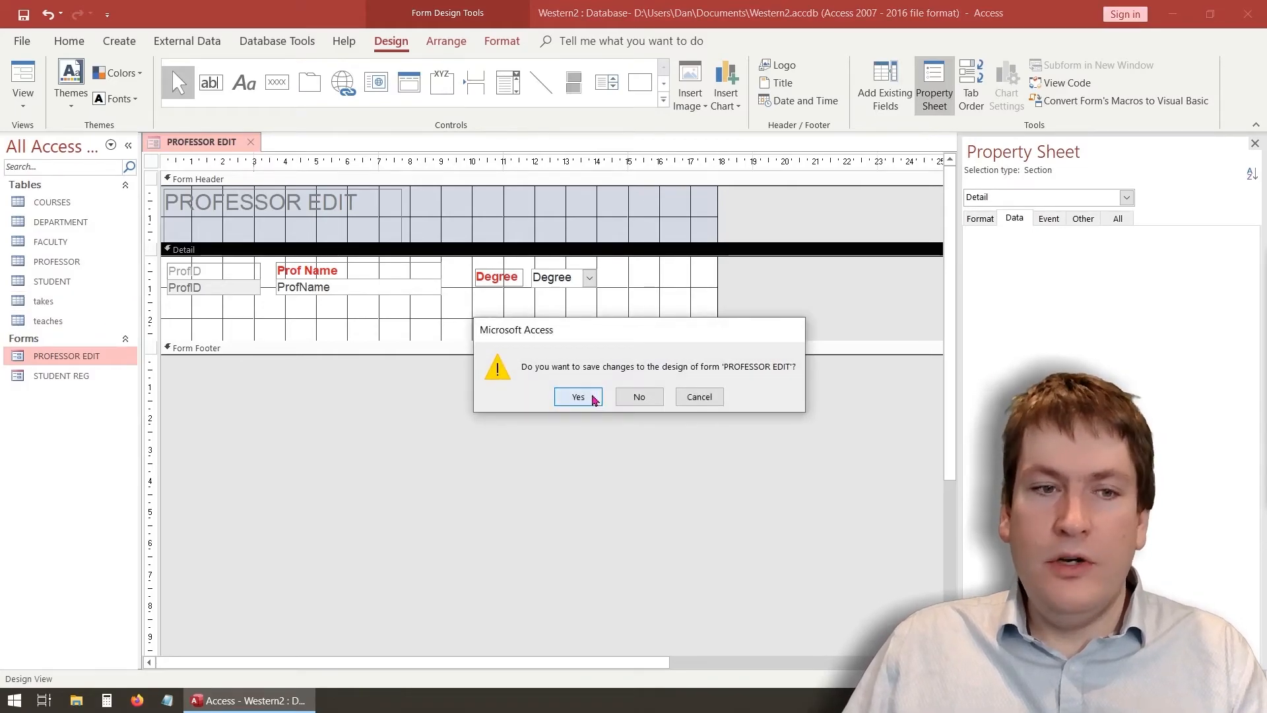
click(578, 397)
double_click(58, 301)
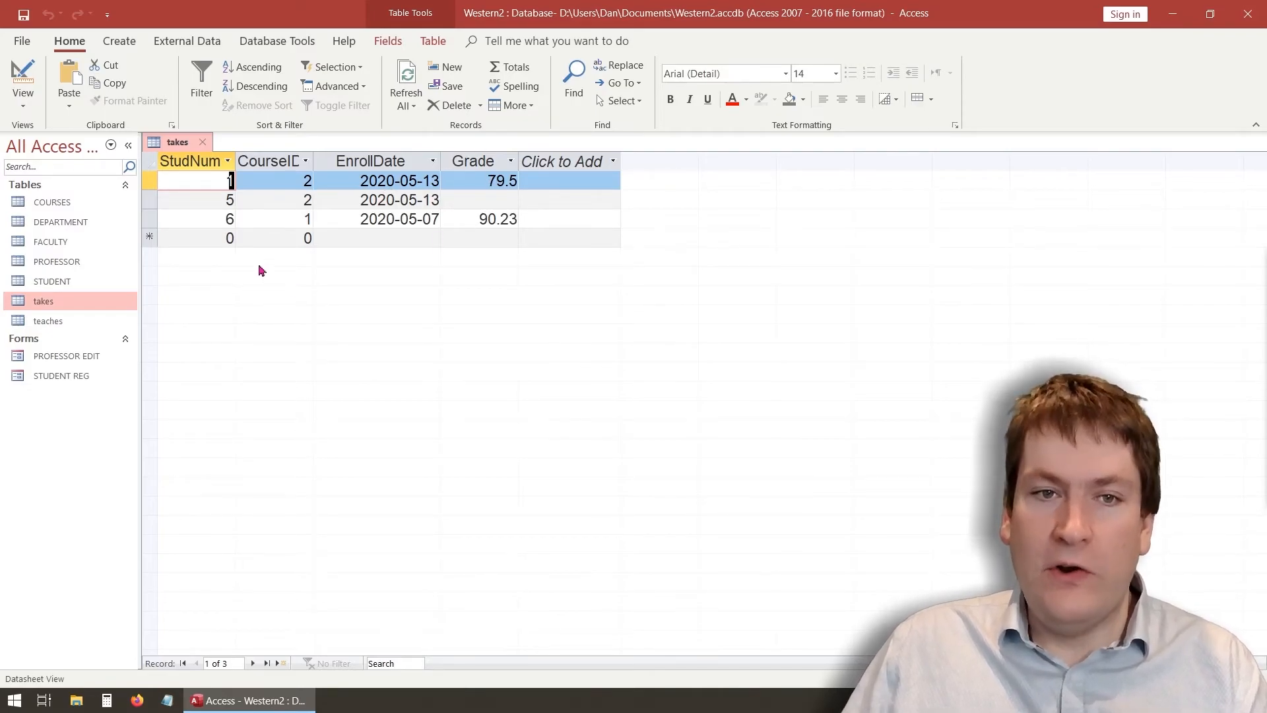
Use the Form Wizard to build a columnar takes form with StudNum, CourseID, EnrollDate and Grade, opened in Design View
click(119, 42)
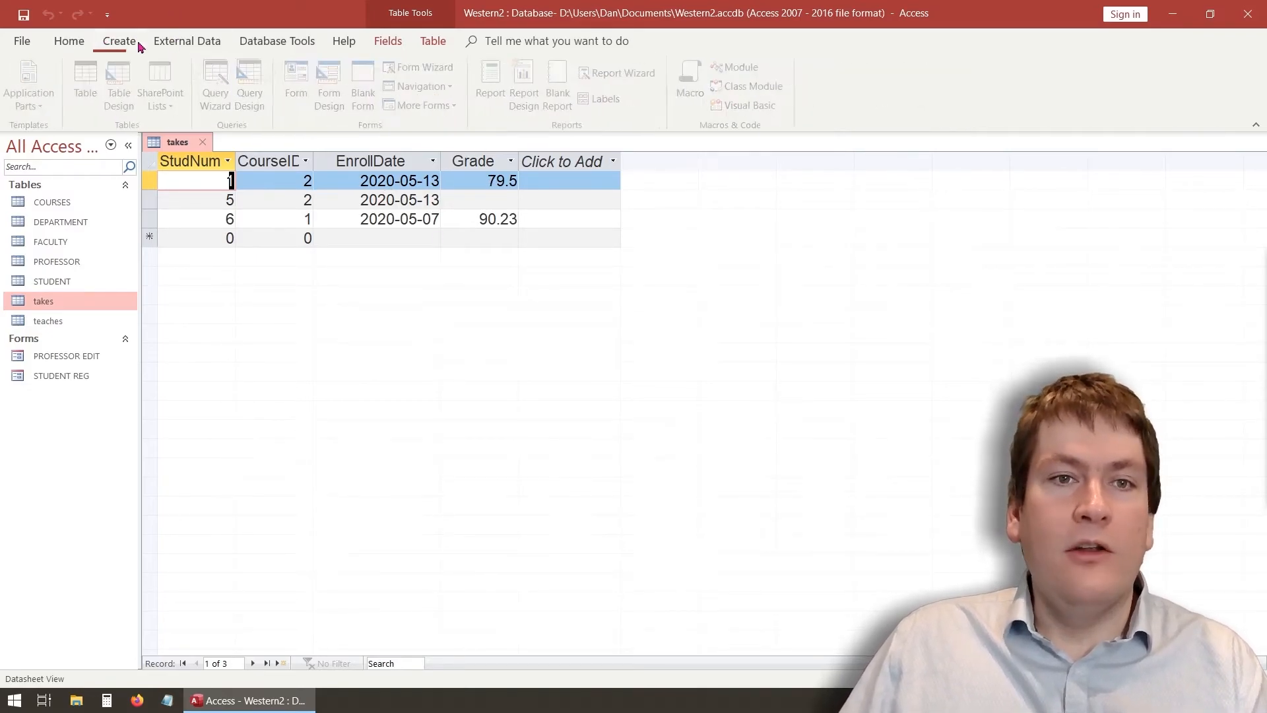
click(425, 67)
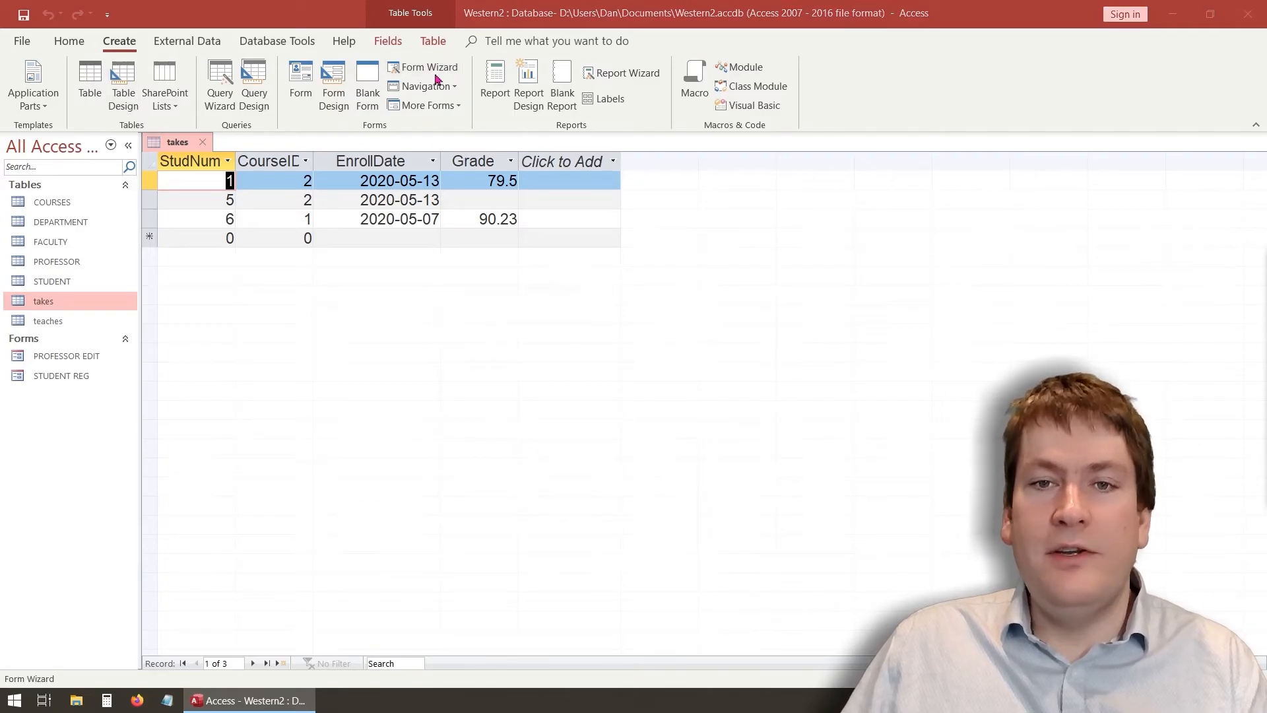
click(604, 315)
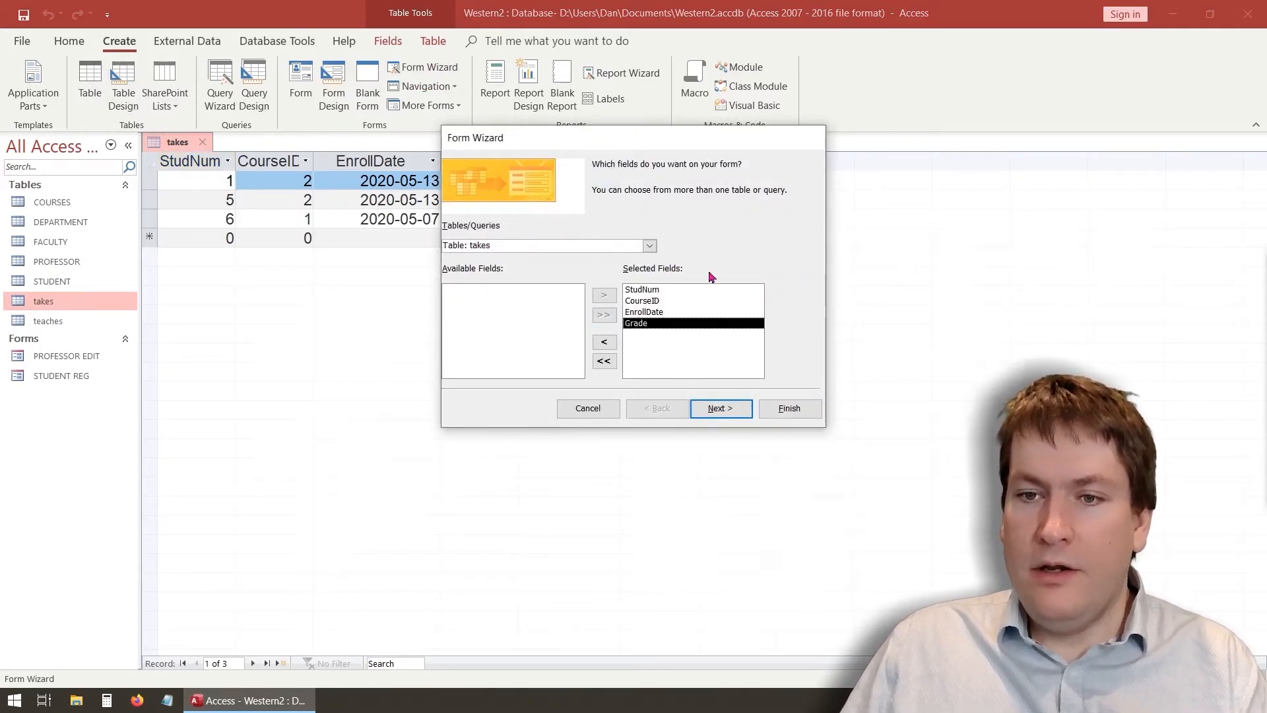
click(730, 410)
click(705, 234)
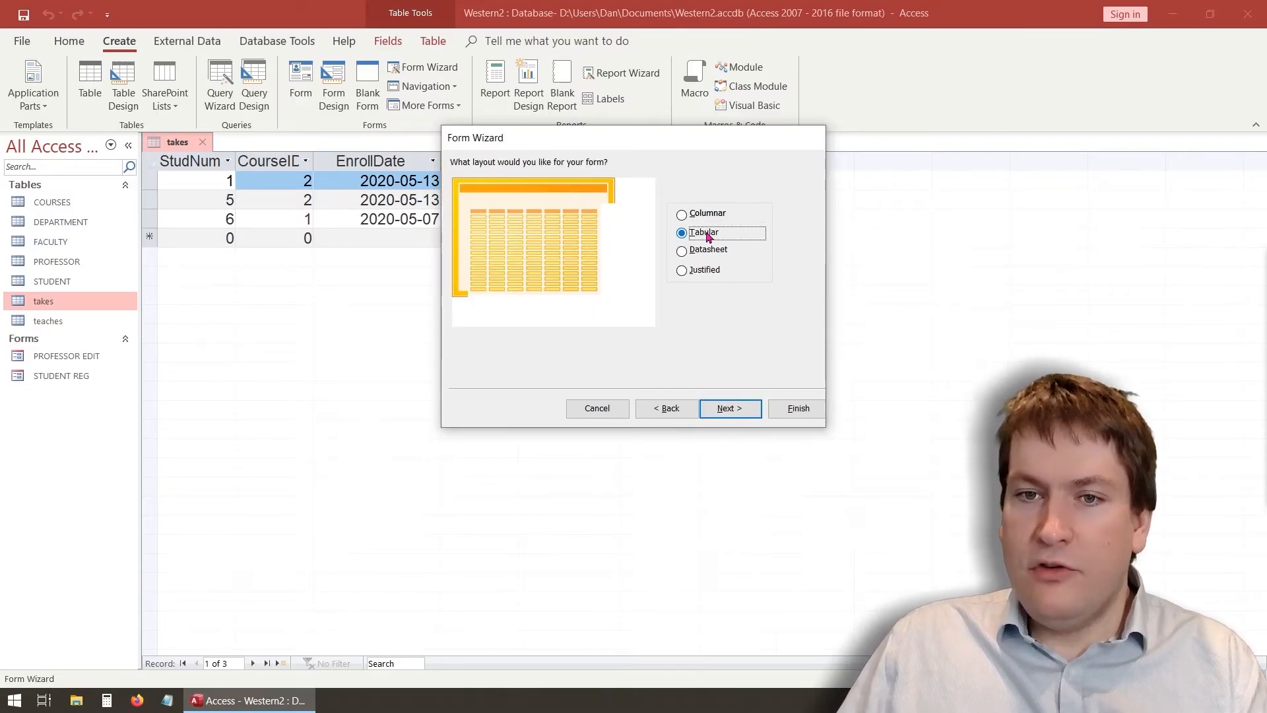
click(712, 252)
click(705, 217)
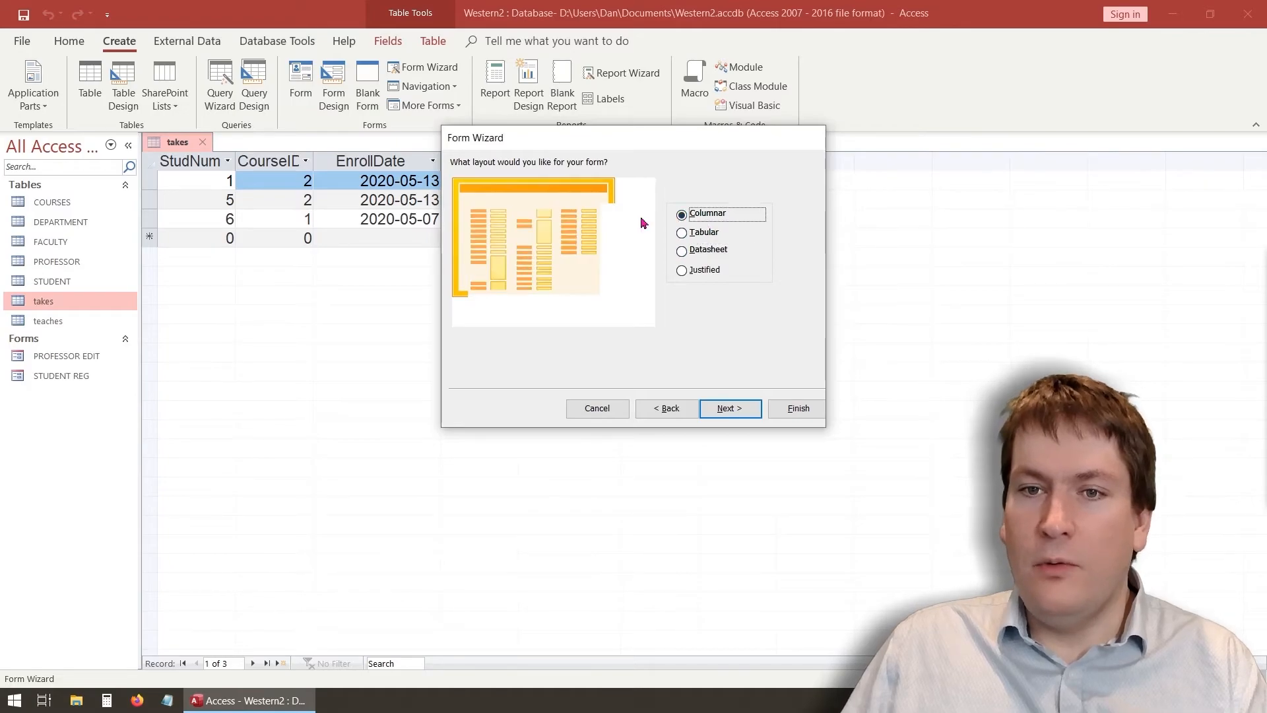
click(721, 410)
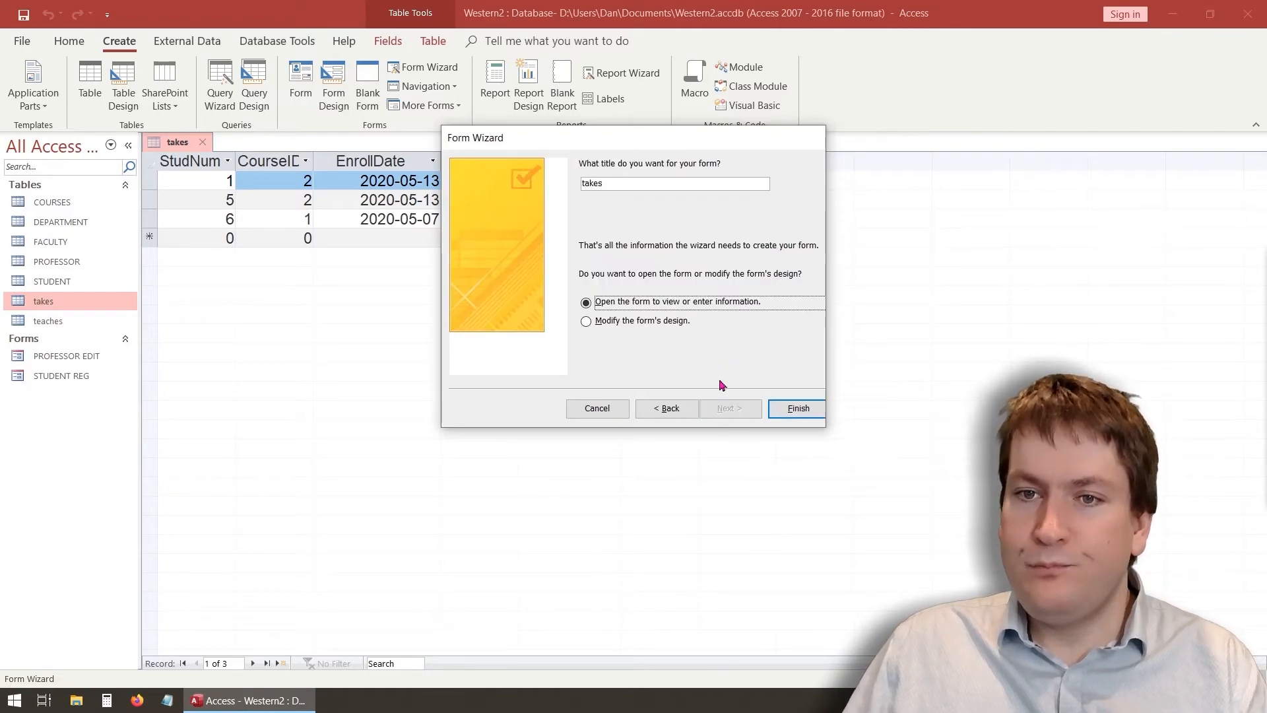
click(589, 322)
click(798, 408)
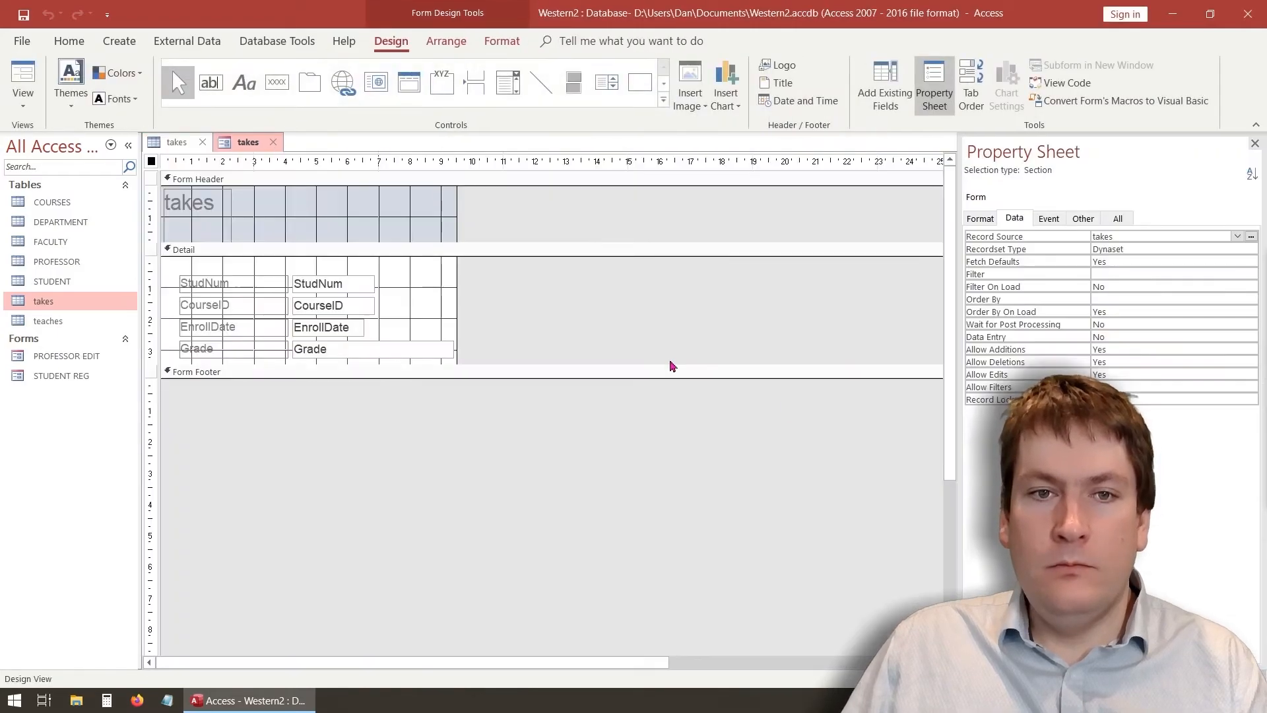
Change the header title from 'takes' to 'Student Courses' and widen it onto one line
drag(479, 390, 481, 389)
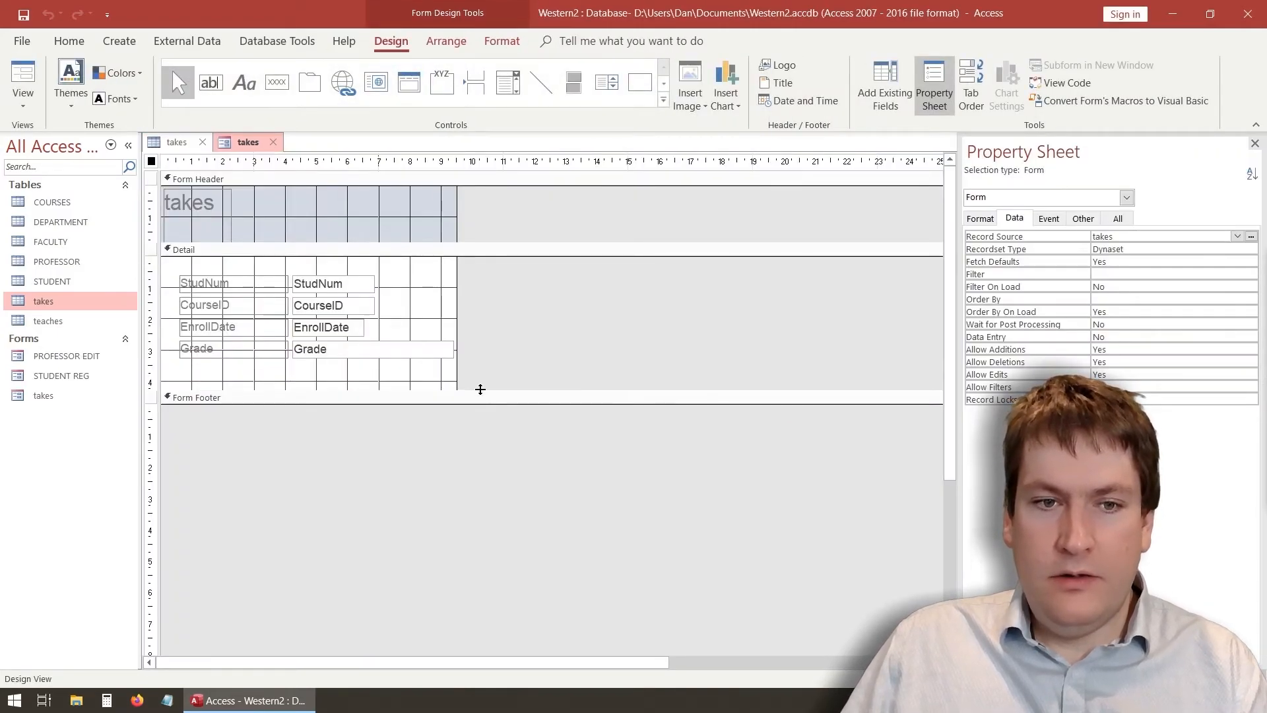
click(203, 201)
click(203, 202)
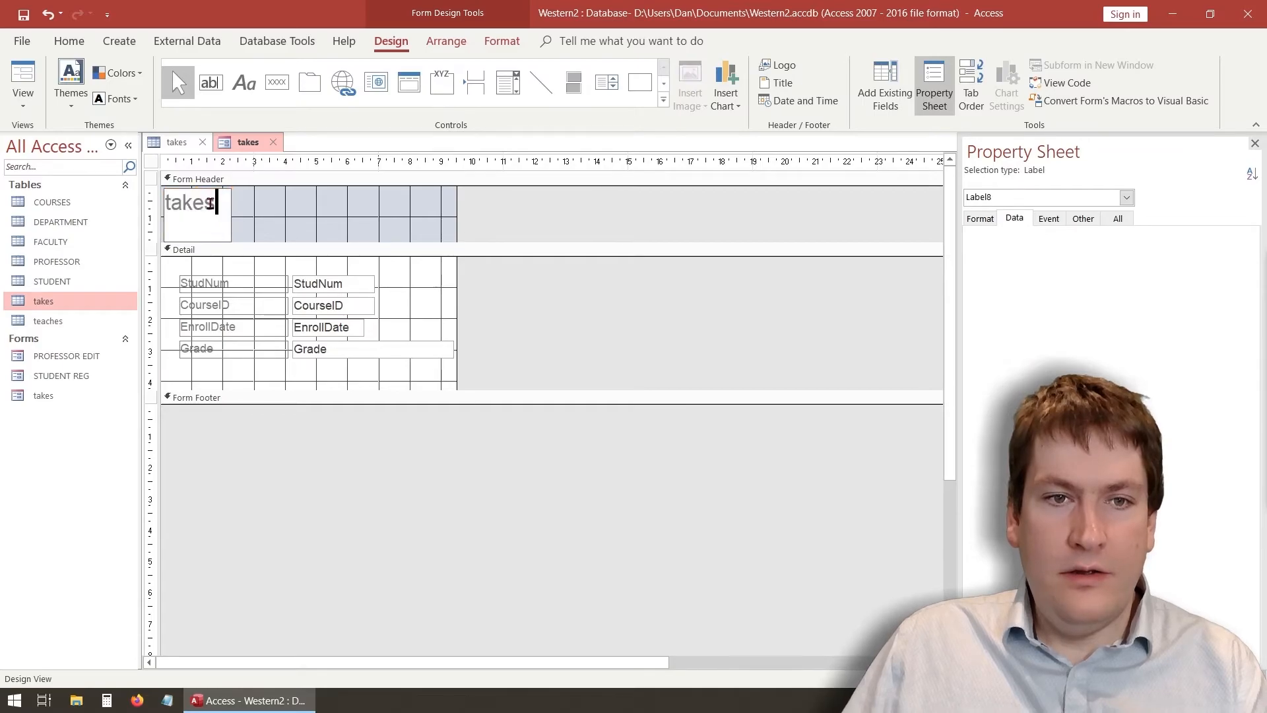
drag(216, 202, 132, 228)
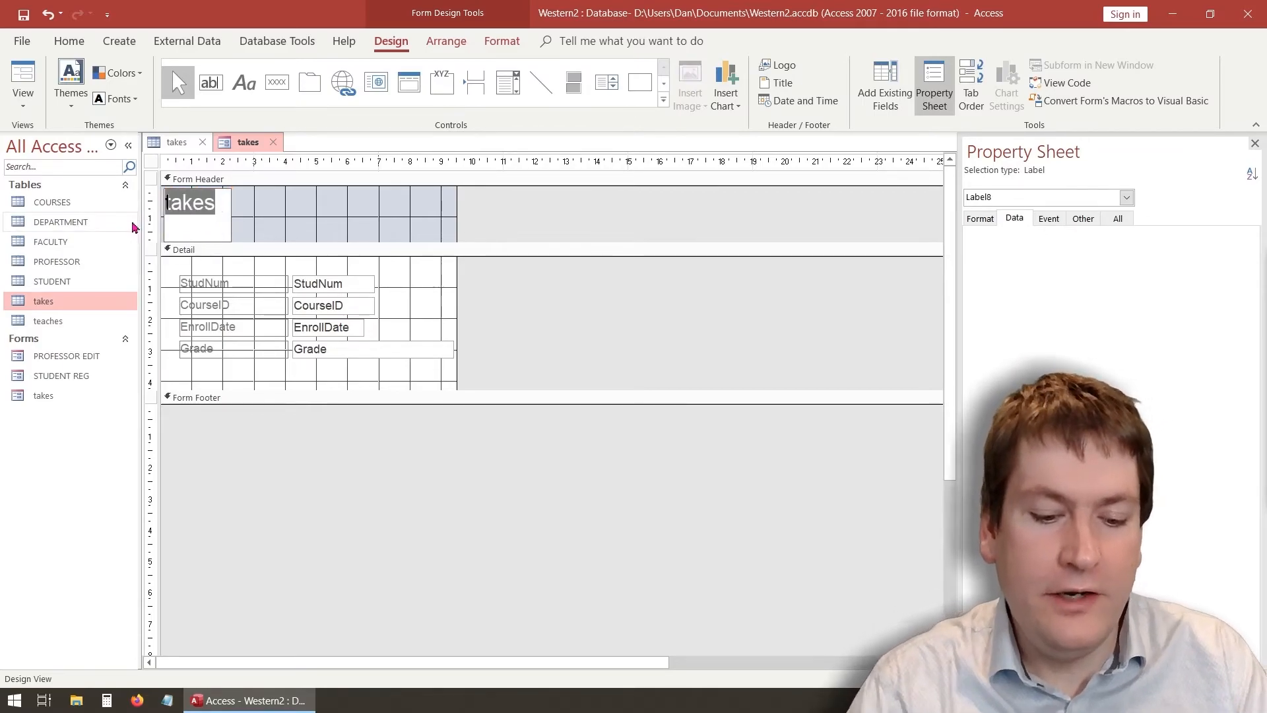
text(Stude)
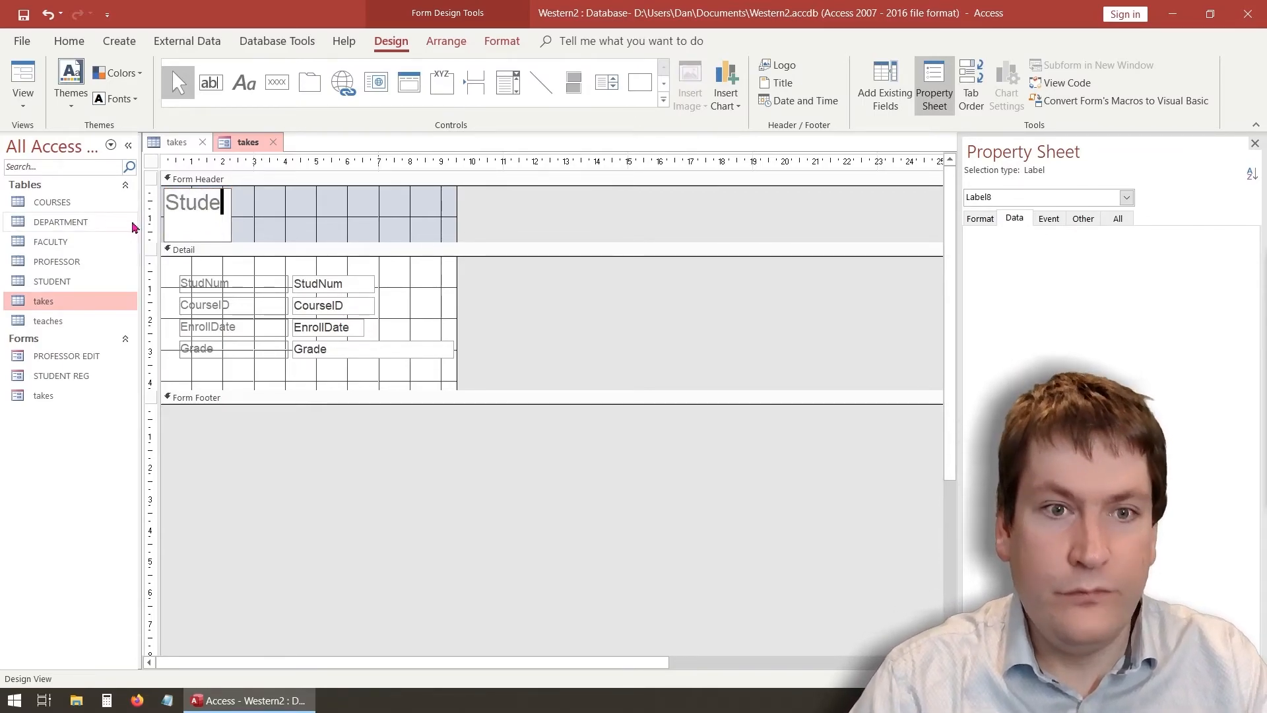
text(nt Courses)
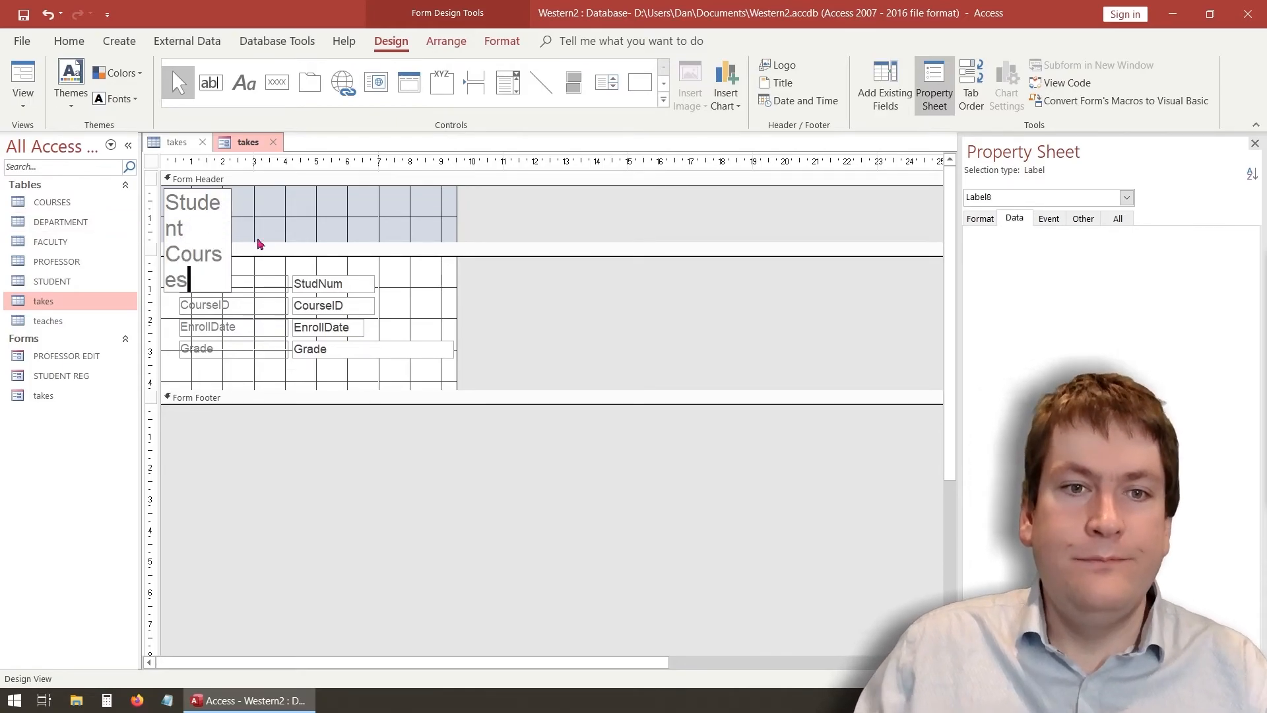
key(Return)
drag(228, 242, 339, 245)
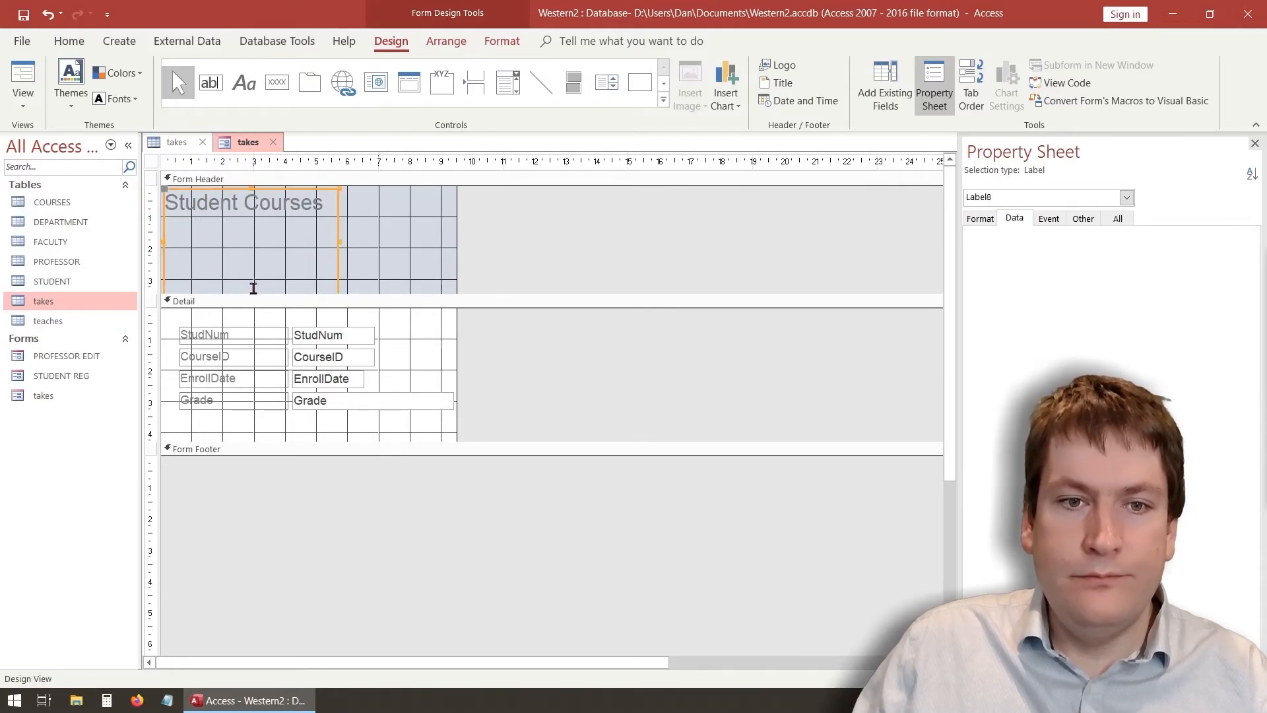
Shrink the title and raise the Detail bar so the header just fits the title
click(263, 227)
click(379, 244)
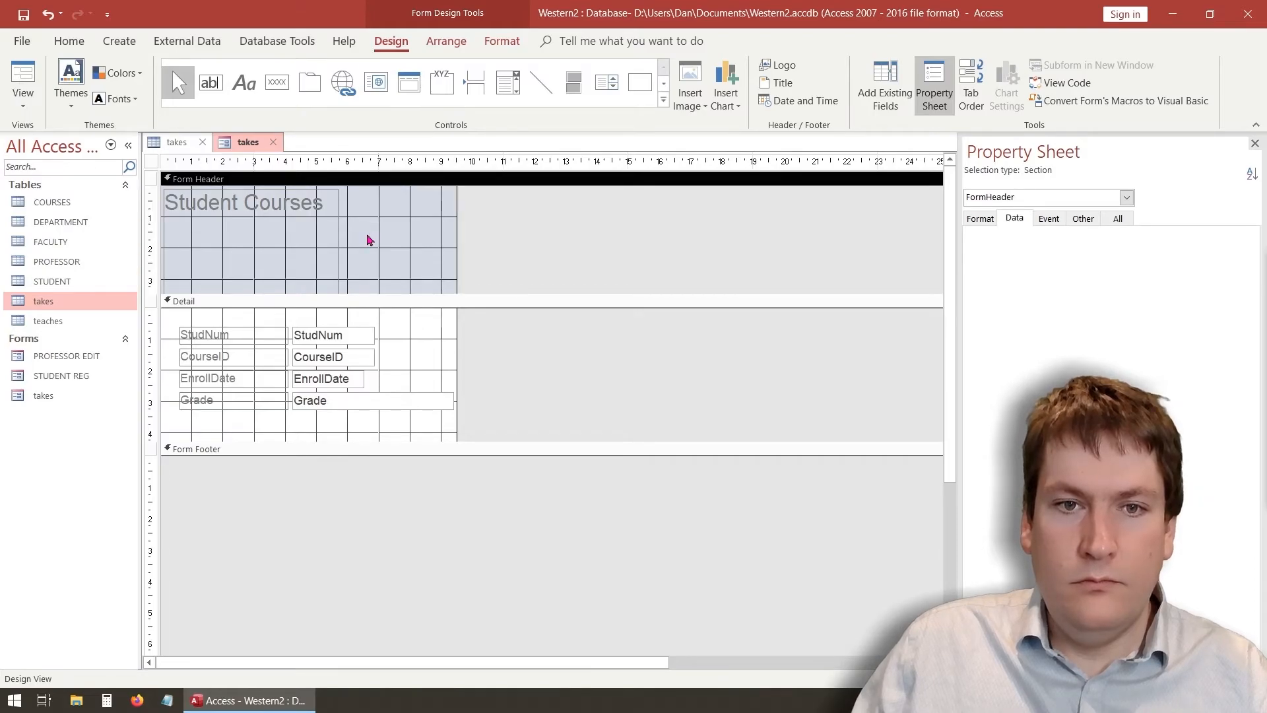
click(335, 241)
drag(347, 293, 351, 313)
drag(250, 294, 250, 222)
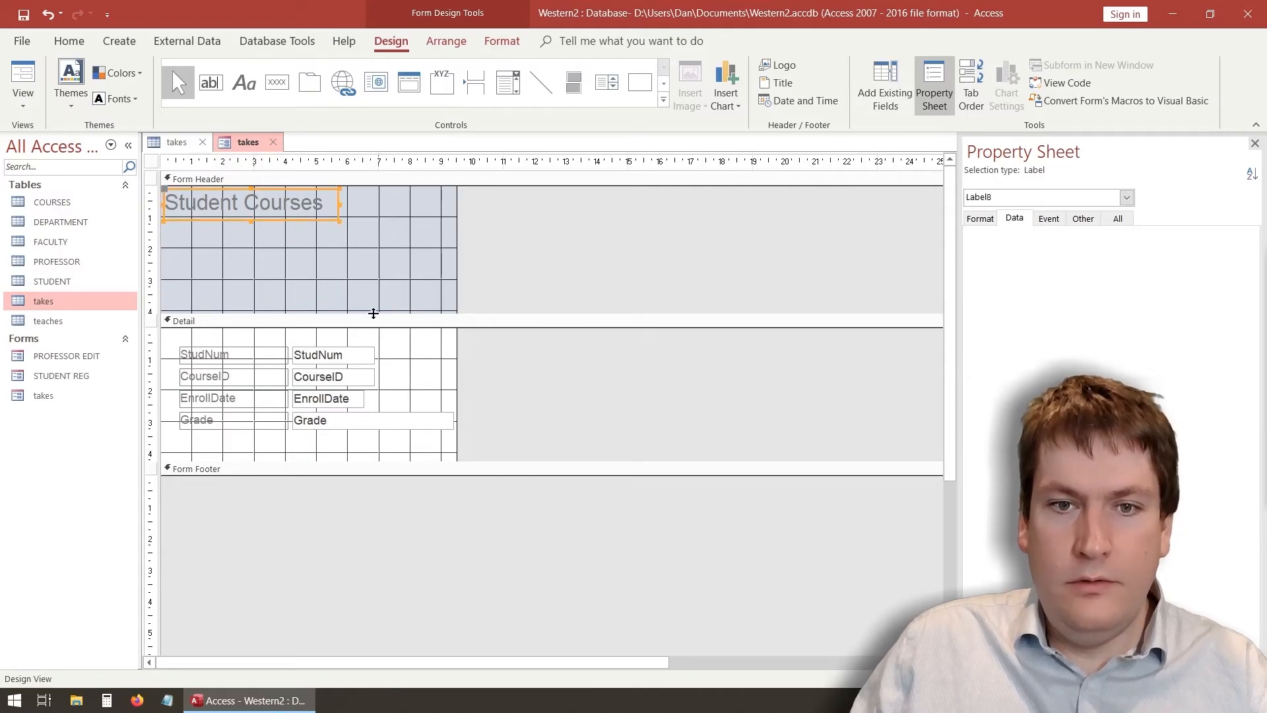
click(372, 314)
drag(375, 314, 388, 228)
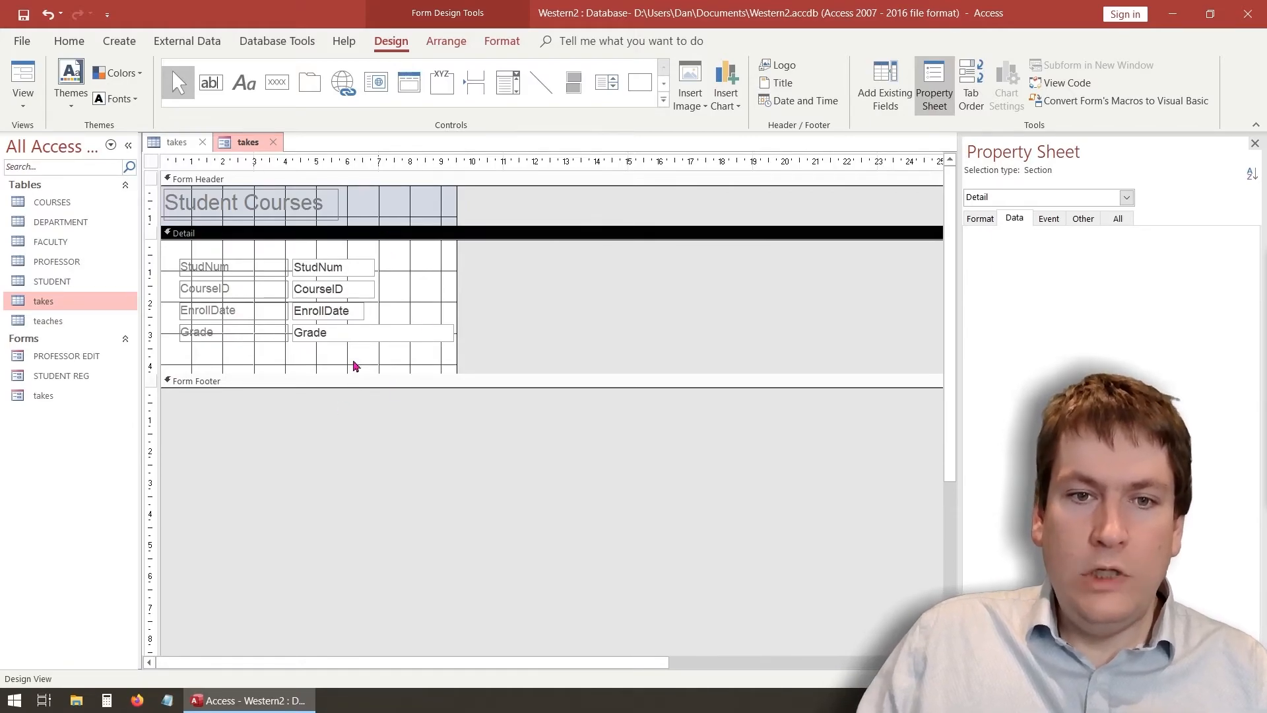
click(24, 99)
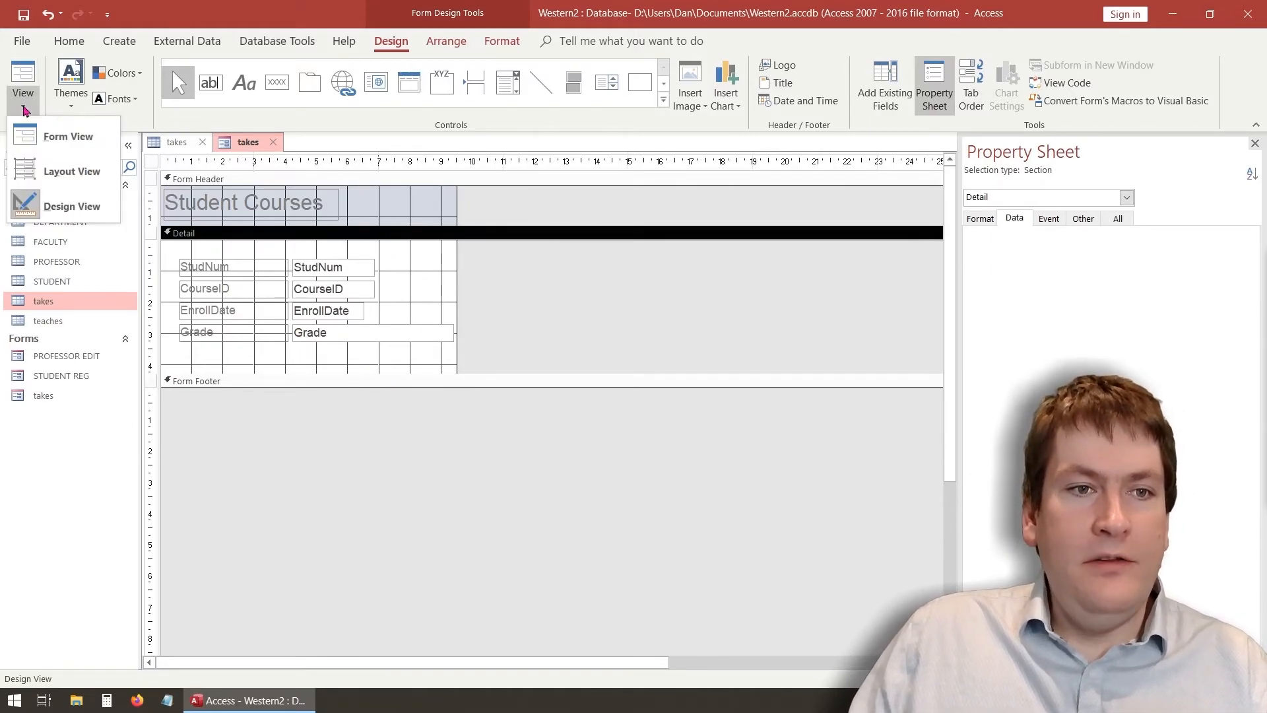
Check record 1's StudNum, CourseID, EnrollDate and Grade values in Form View, then return to Design View
click(69, 137)
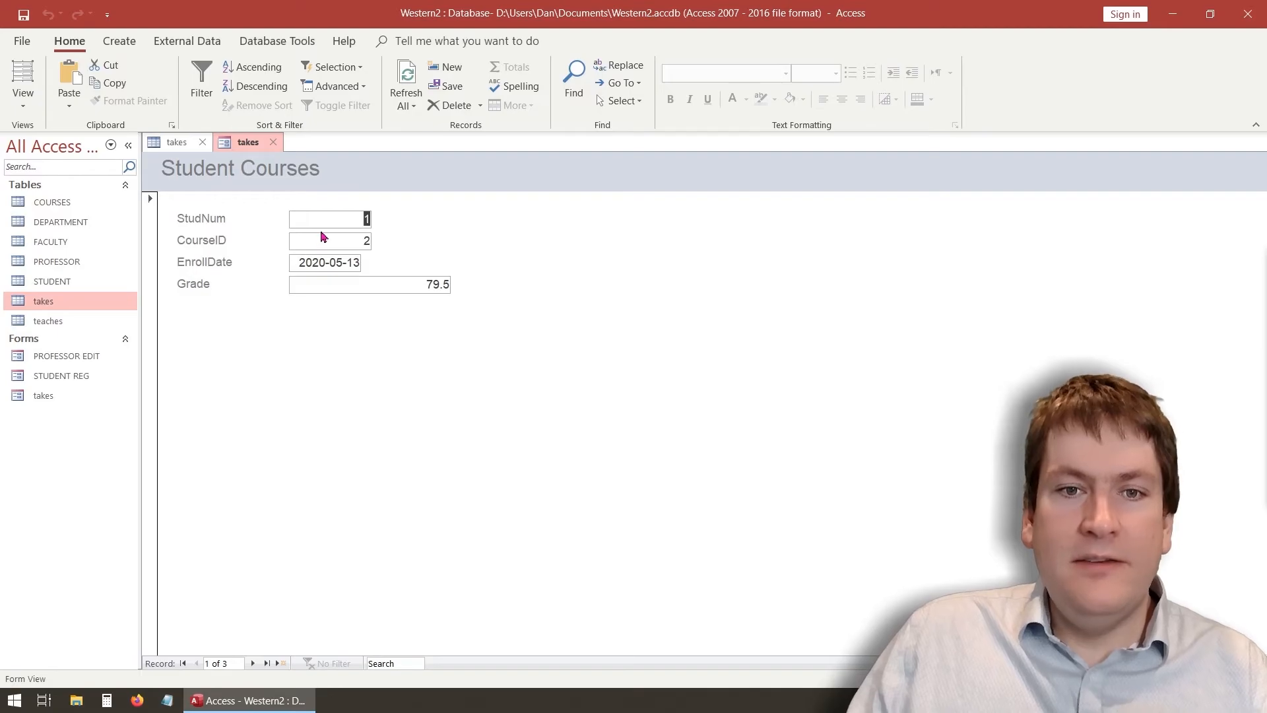
click(326, 260)
click(336, 244)
click(351, 219)
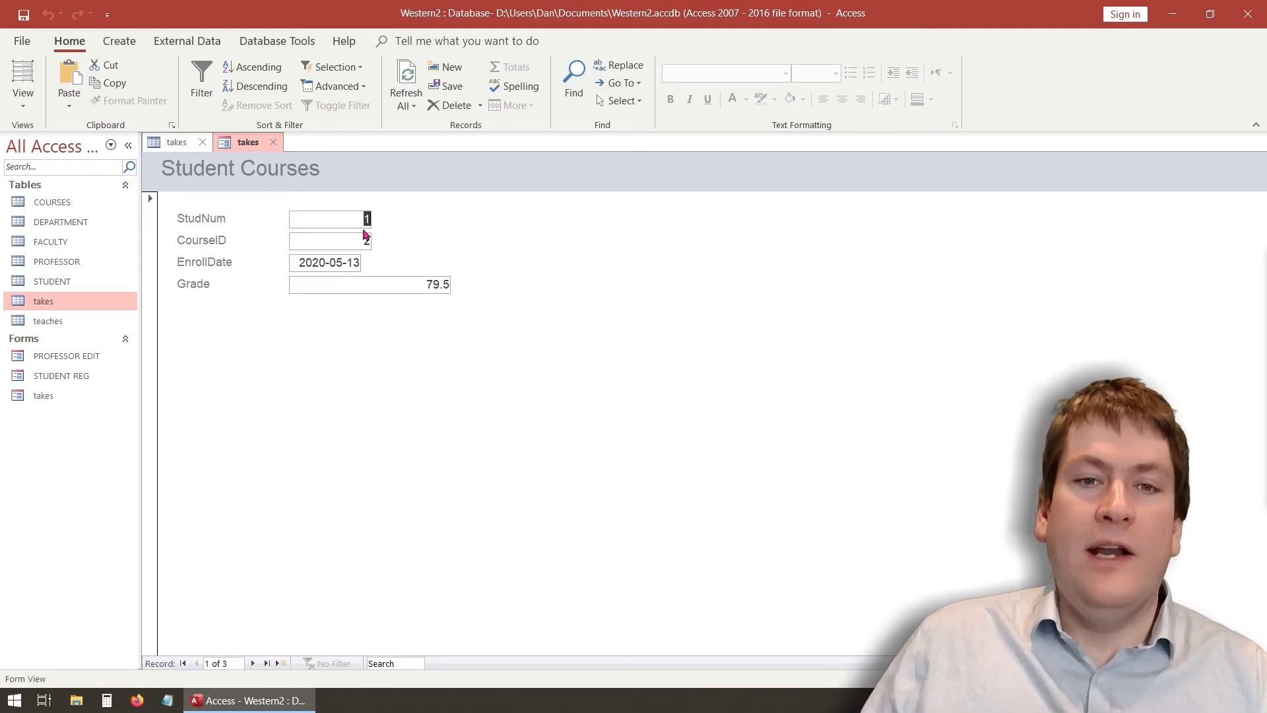
click(402, 282)
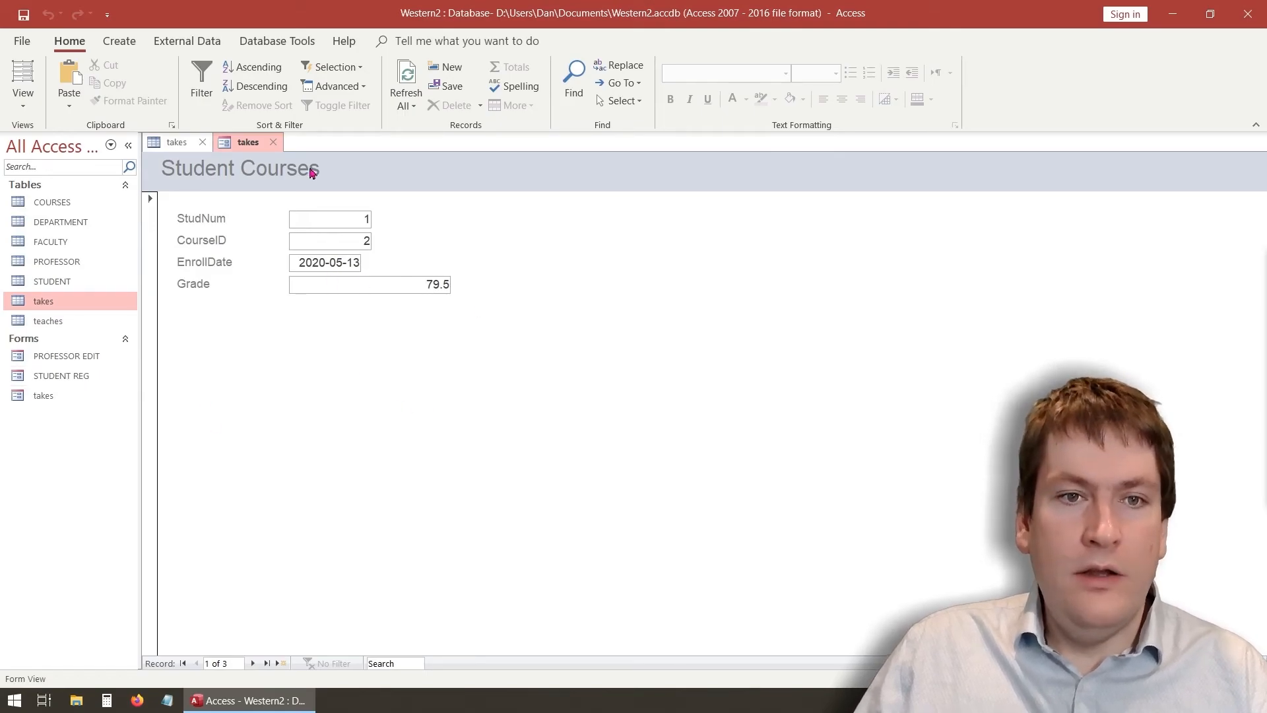
click(11, 99)
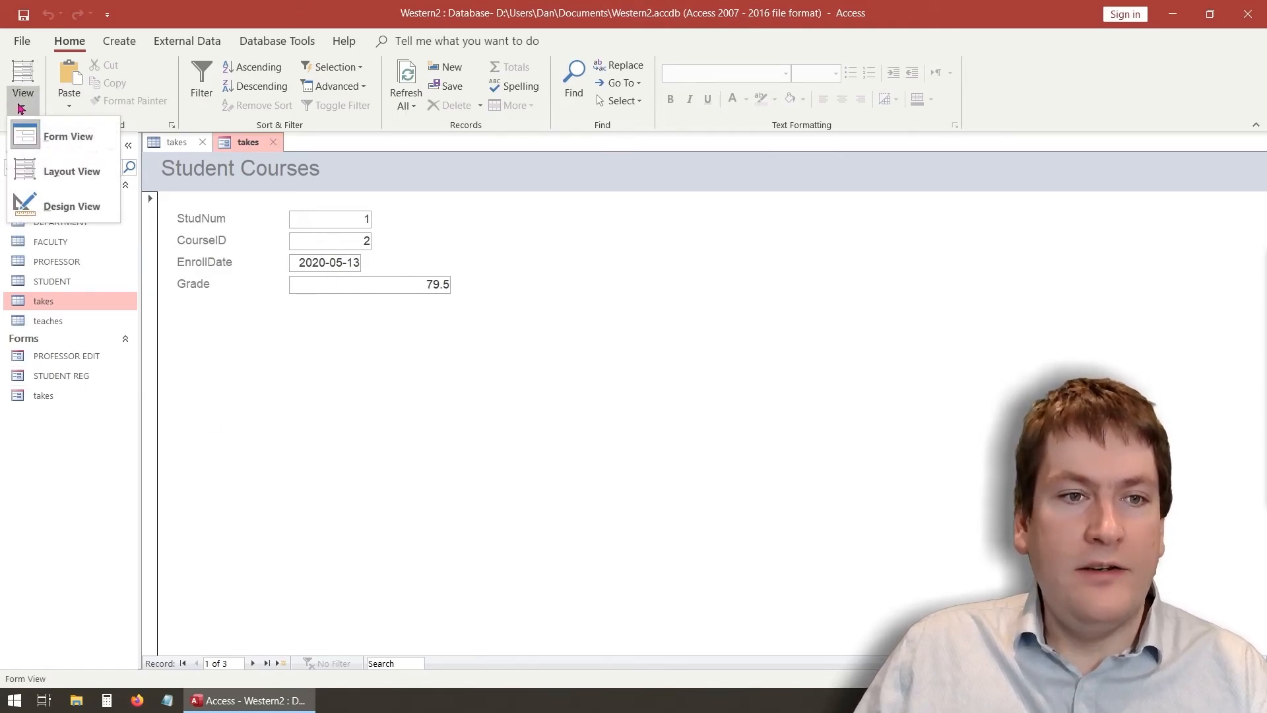
click(58, 206)
Delete the StudNum label and text box and draw a combo box in their place
click(250, 264)
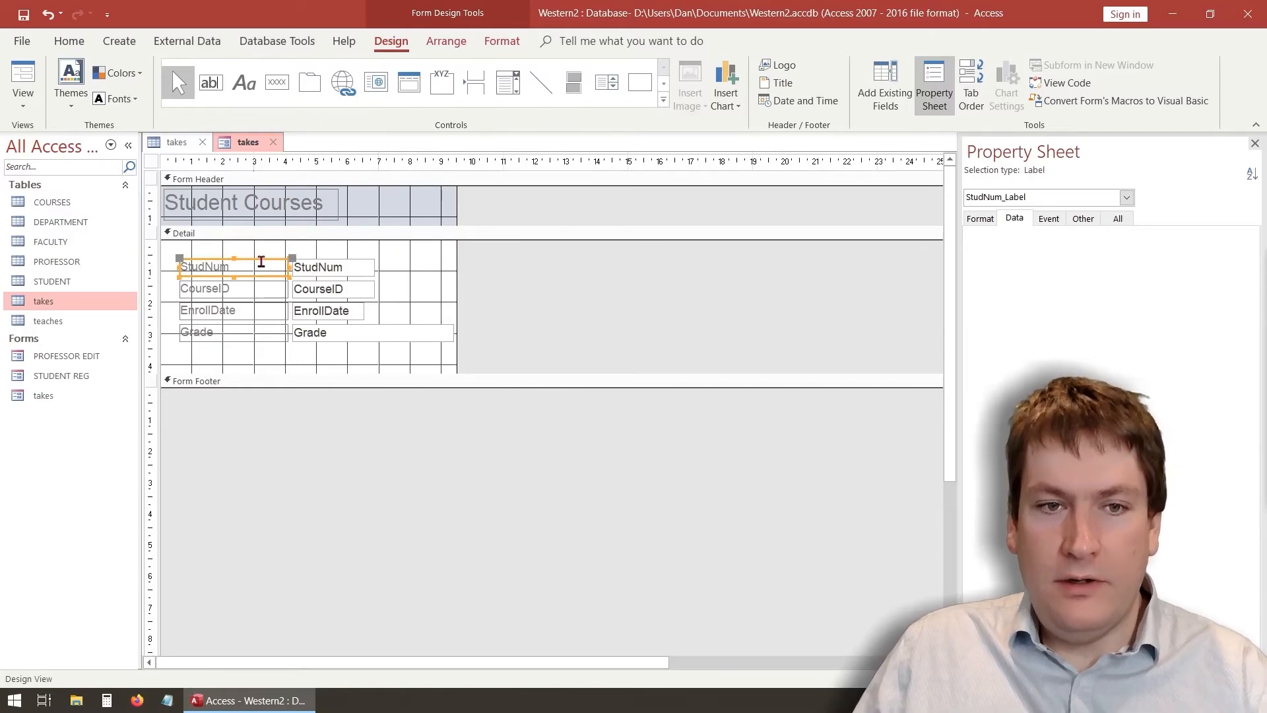
key(Delete)
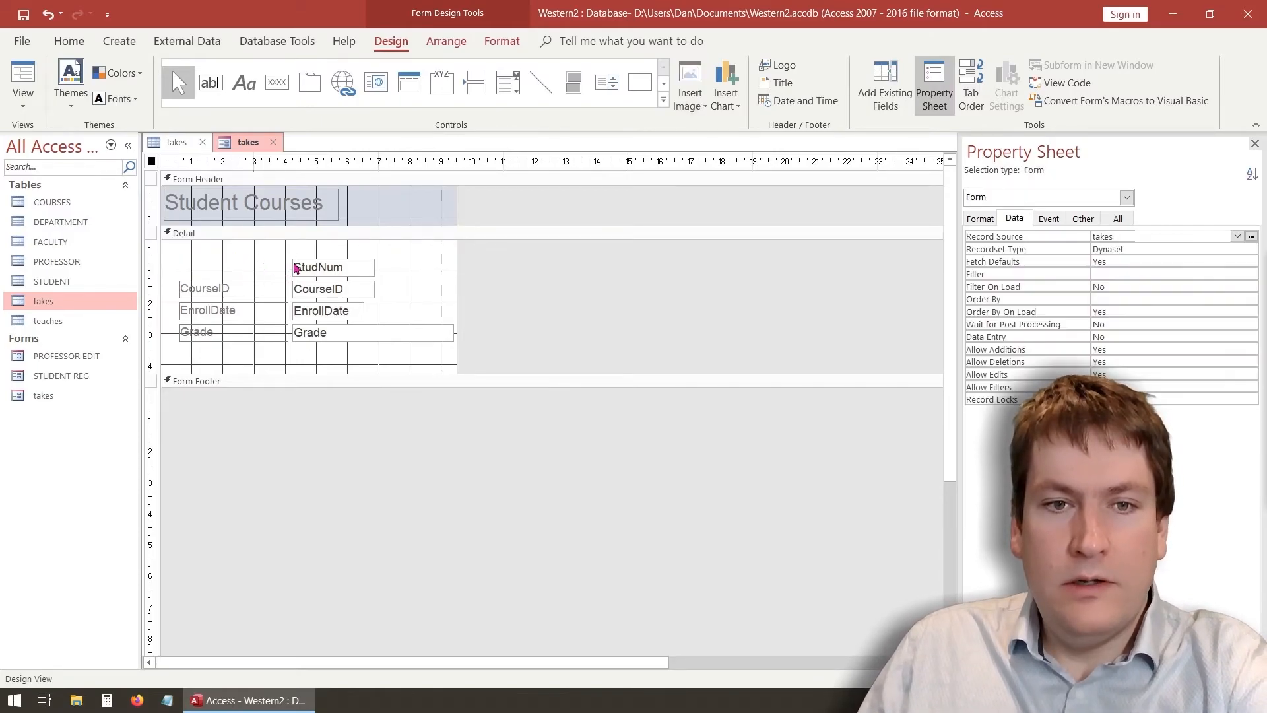
click(311, 259)
key(Delete)
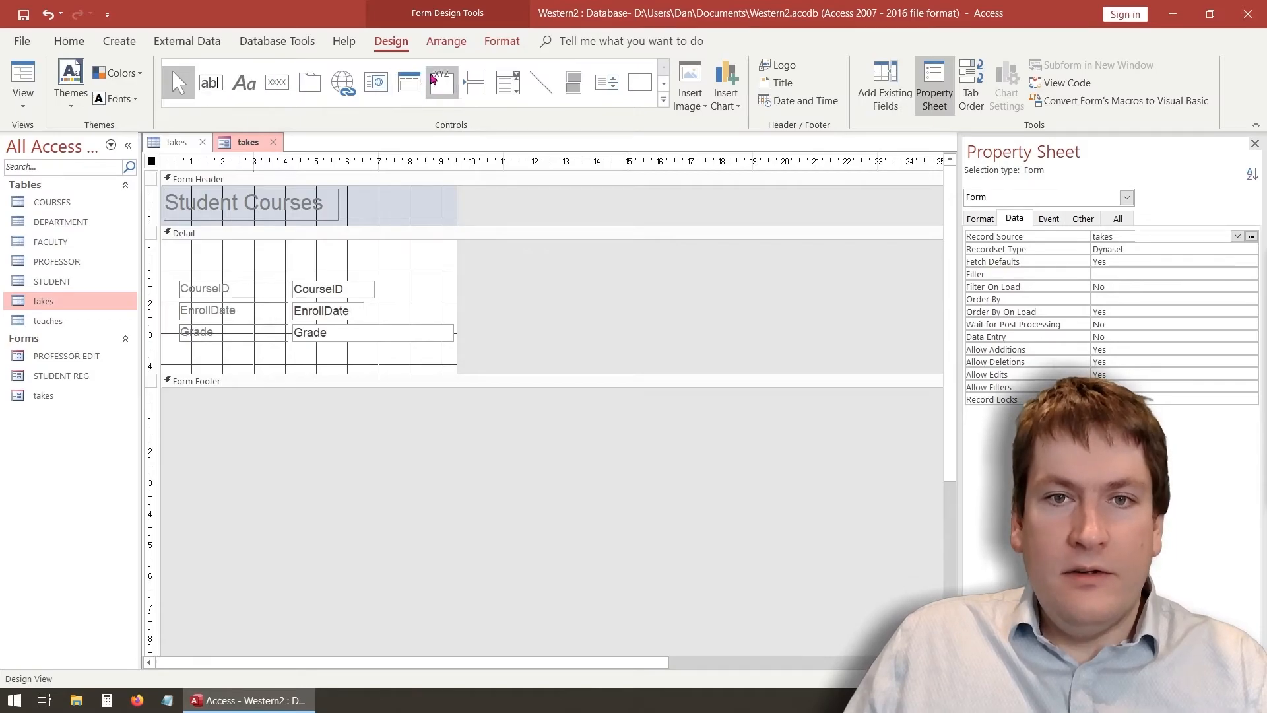
click(515, 84)
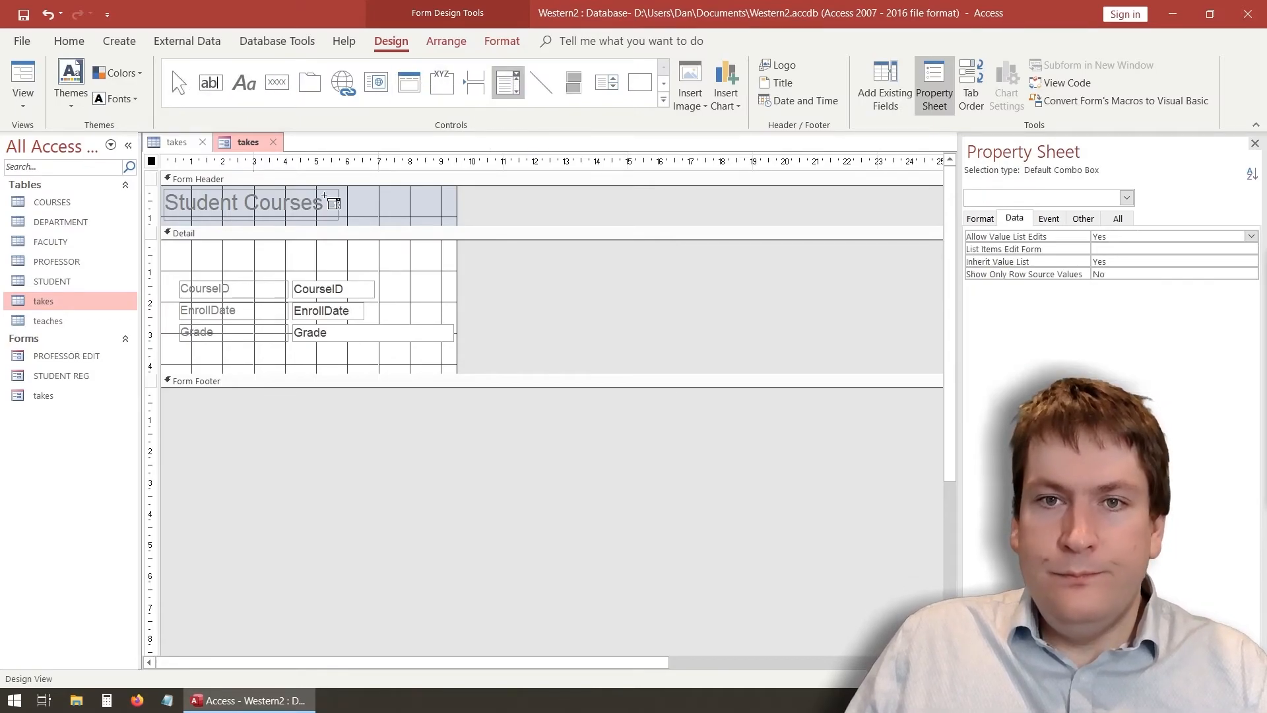
drag(182, 255, 386, 271)
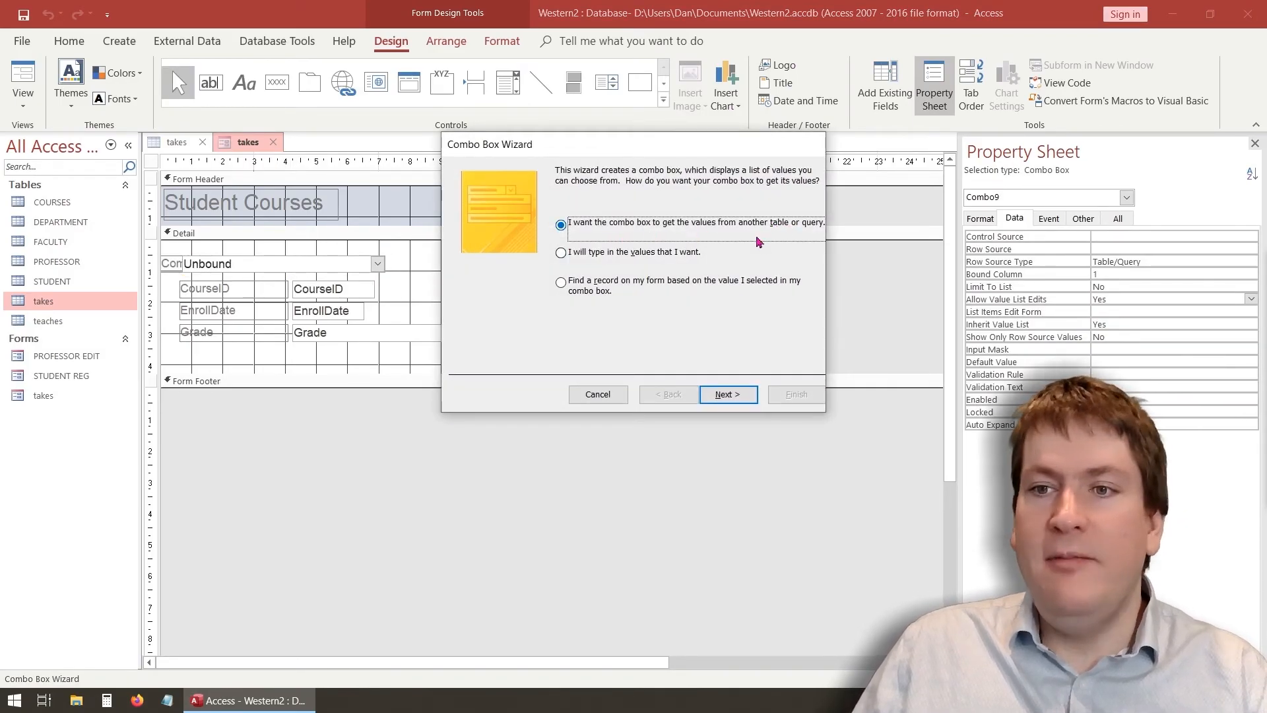
Base the combo box on the STUDENT table's StudentName field, sorted by StudentName
click(729, 394)
click(616, 249)
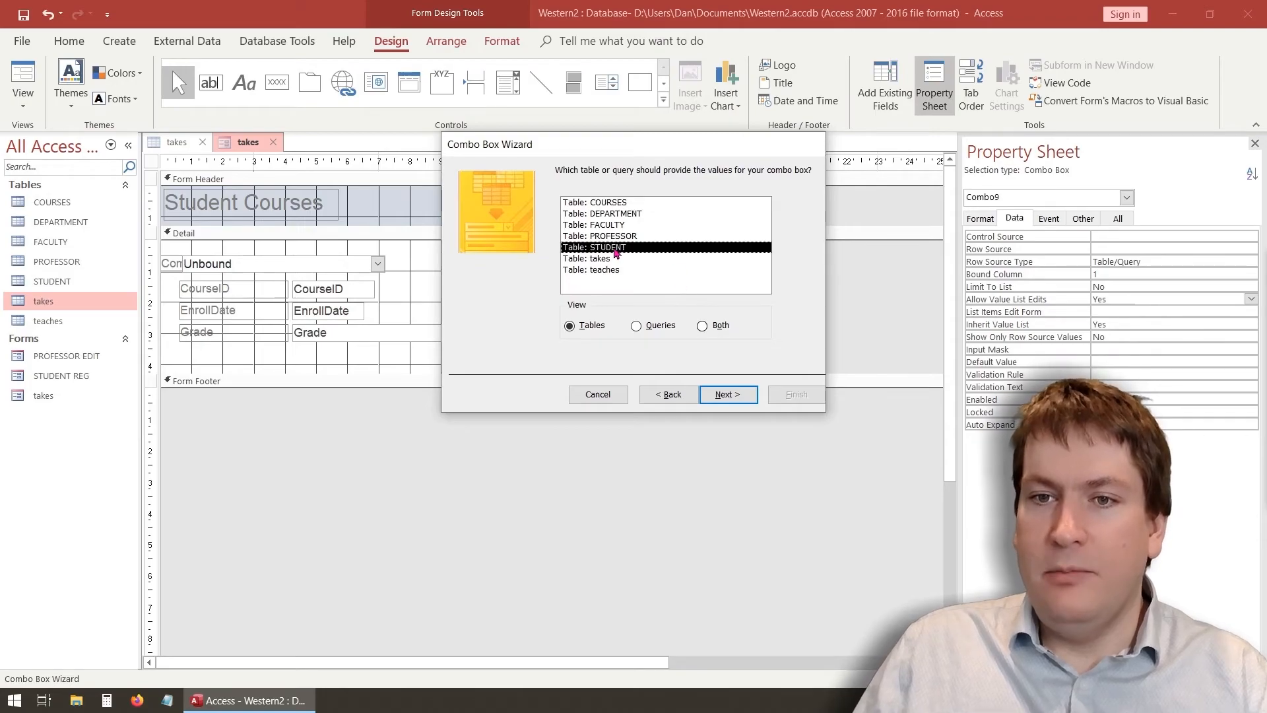
click(724, 394)
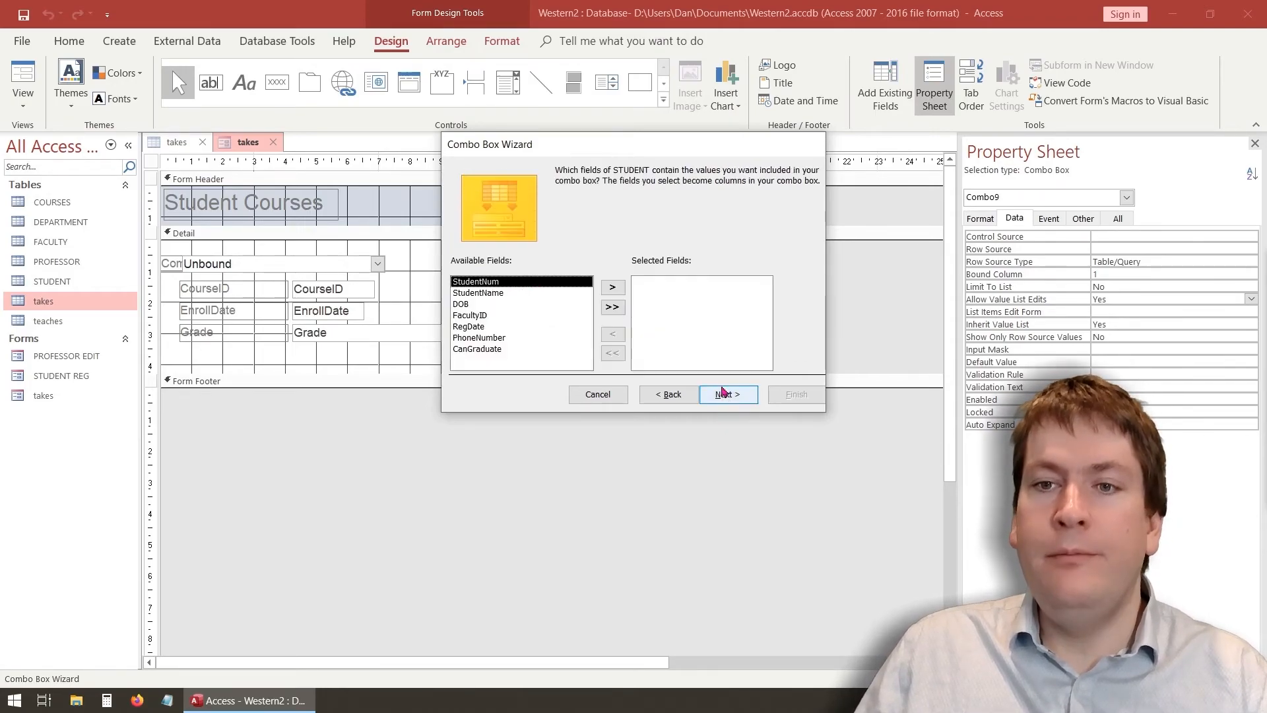
click(516, 292)
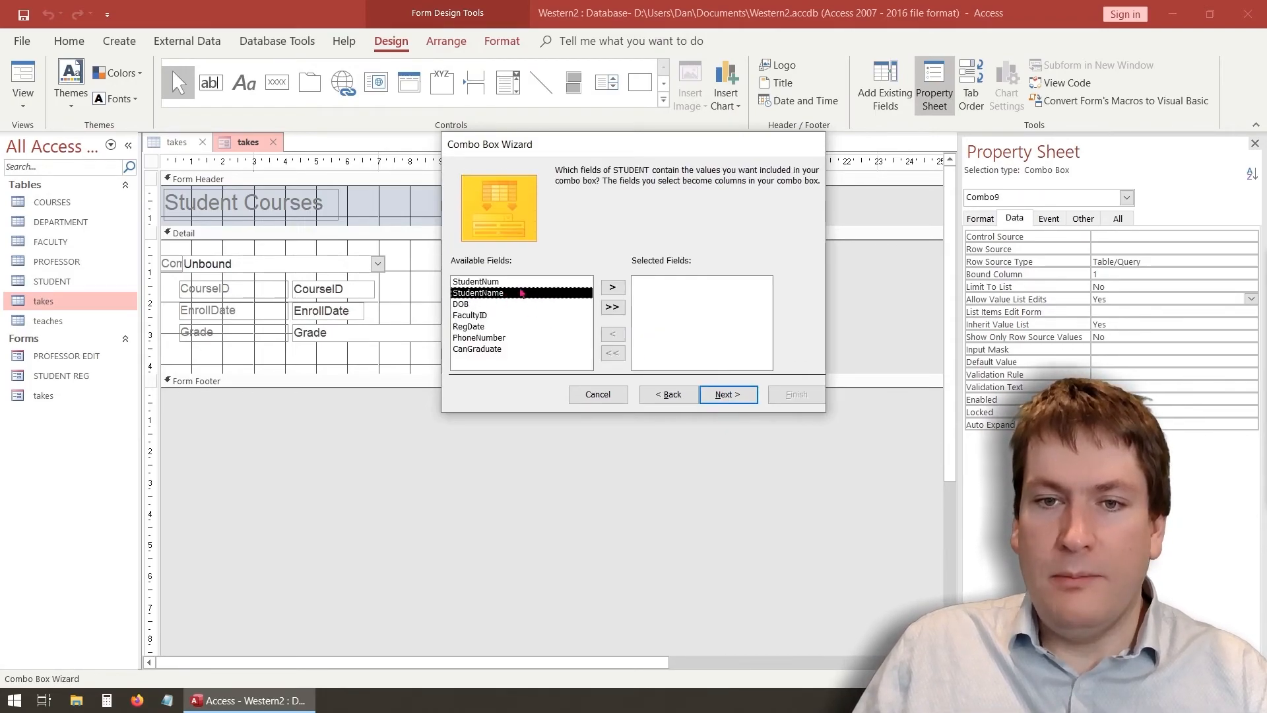
click(613, 288)
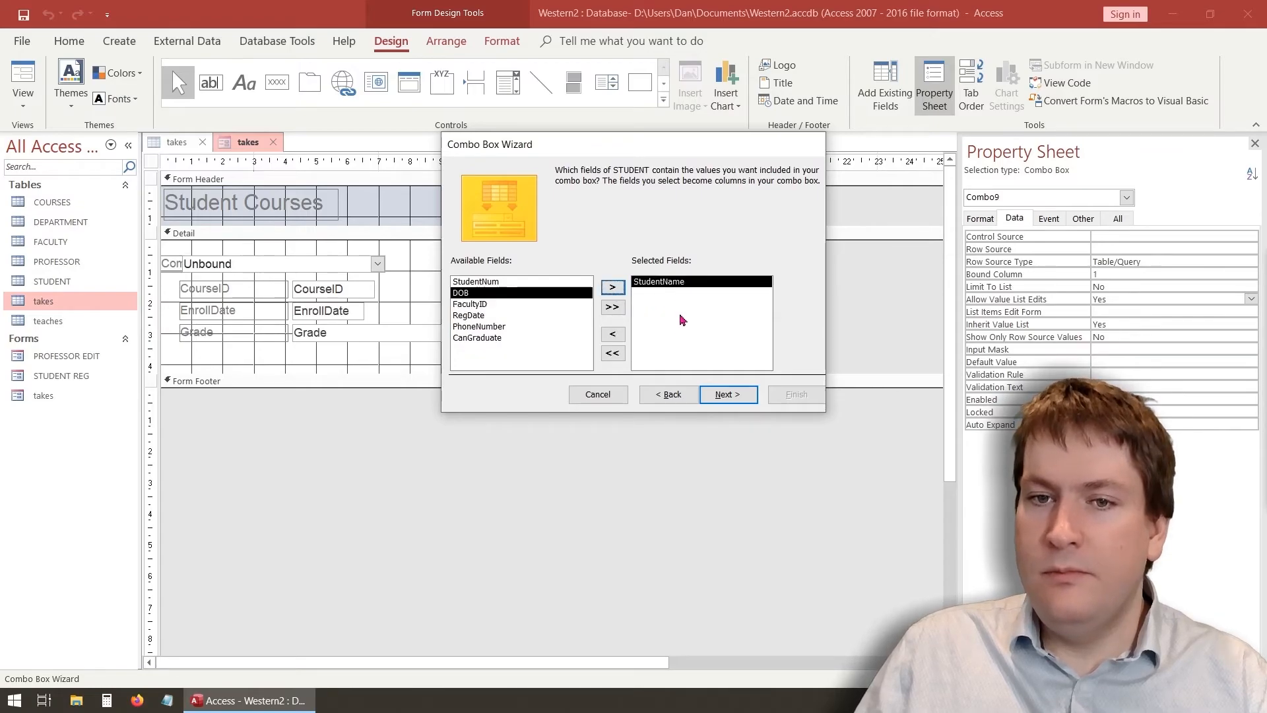
click(728, 394)
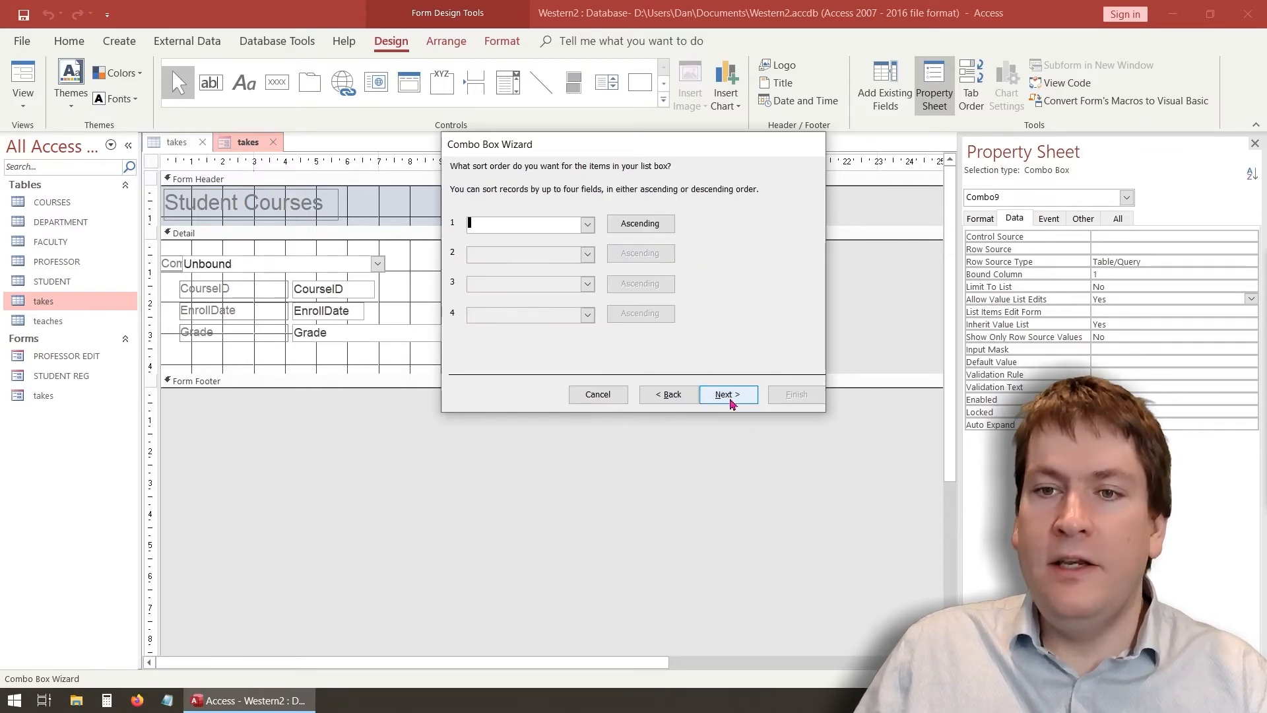
click(587, 226)
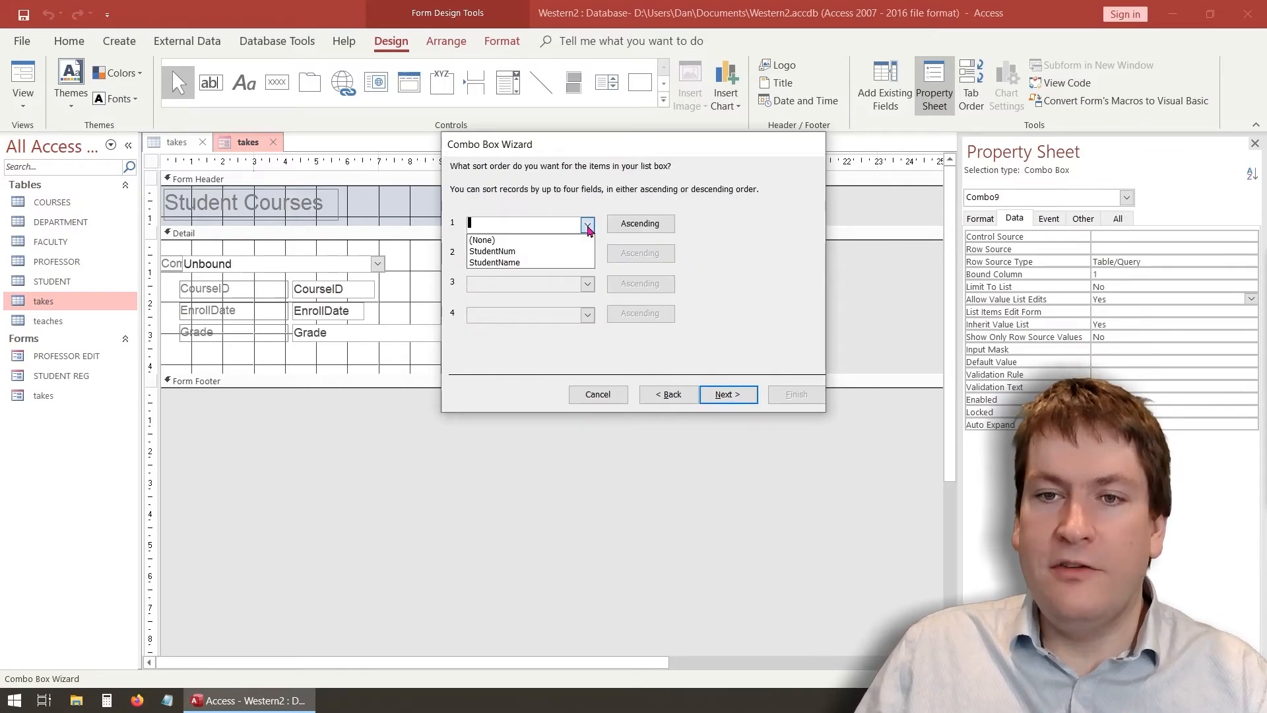
click(526, 262)
click(729, 394)
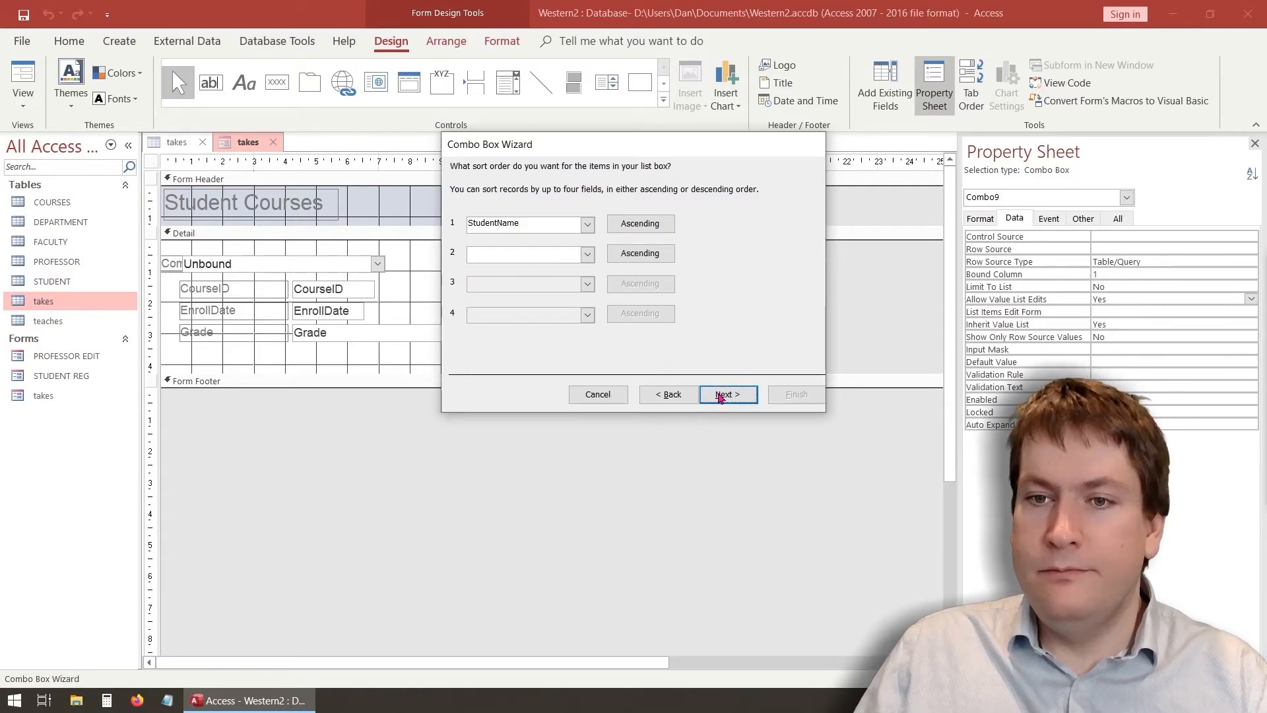
Store the chosen student in StudNum and label the combo box 'Student Name'
scroll(532, 294, down, 3)
scroll(502, 297, up, 3)
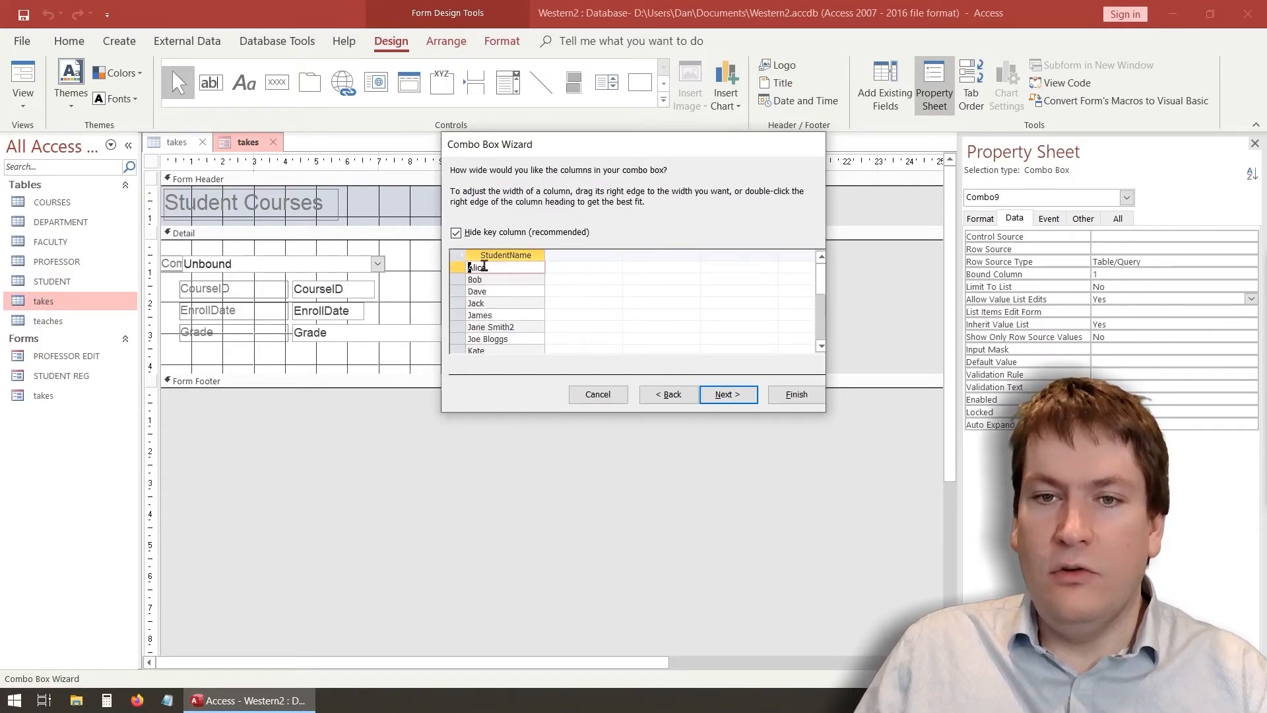
scroll(499, 359, down, 2)
scroll(499, 360, up, 2)
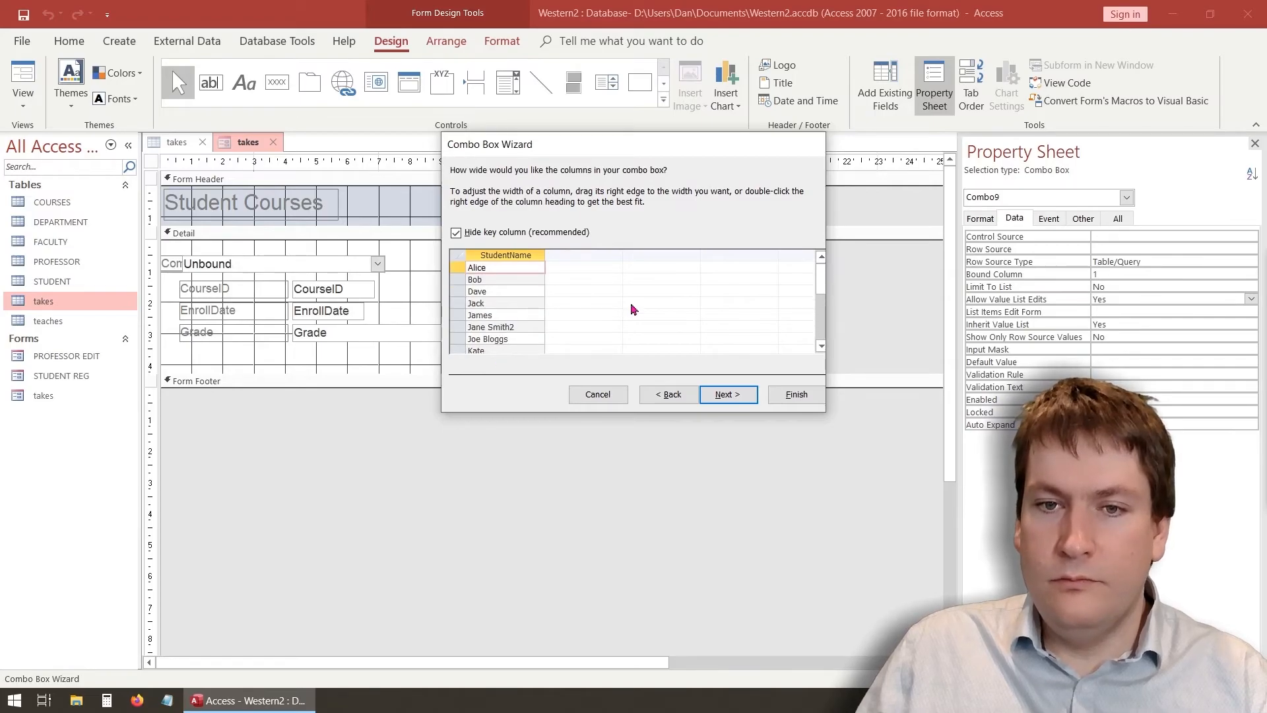
click(742, 398)
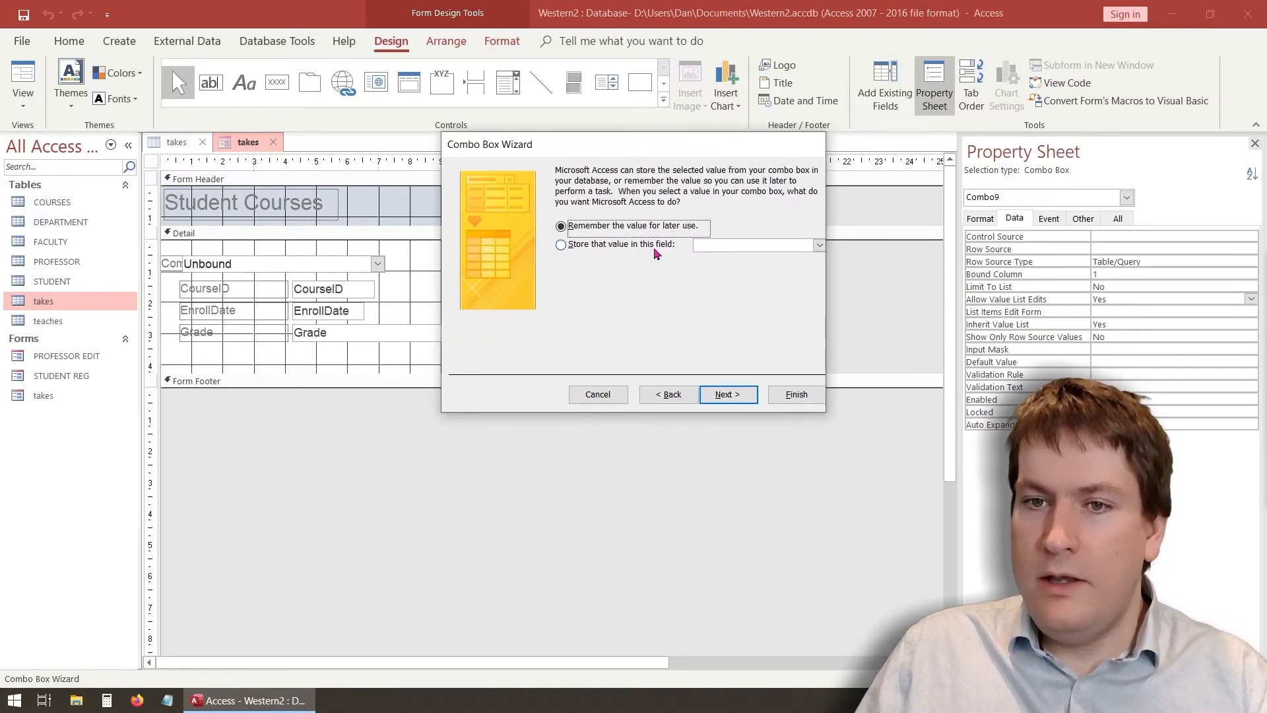
click(588, 245)
click(819, 245)
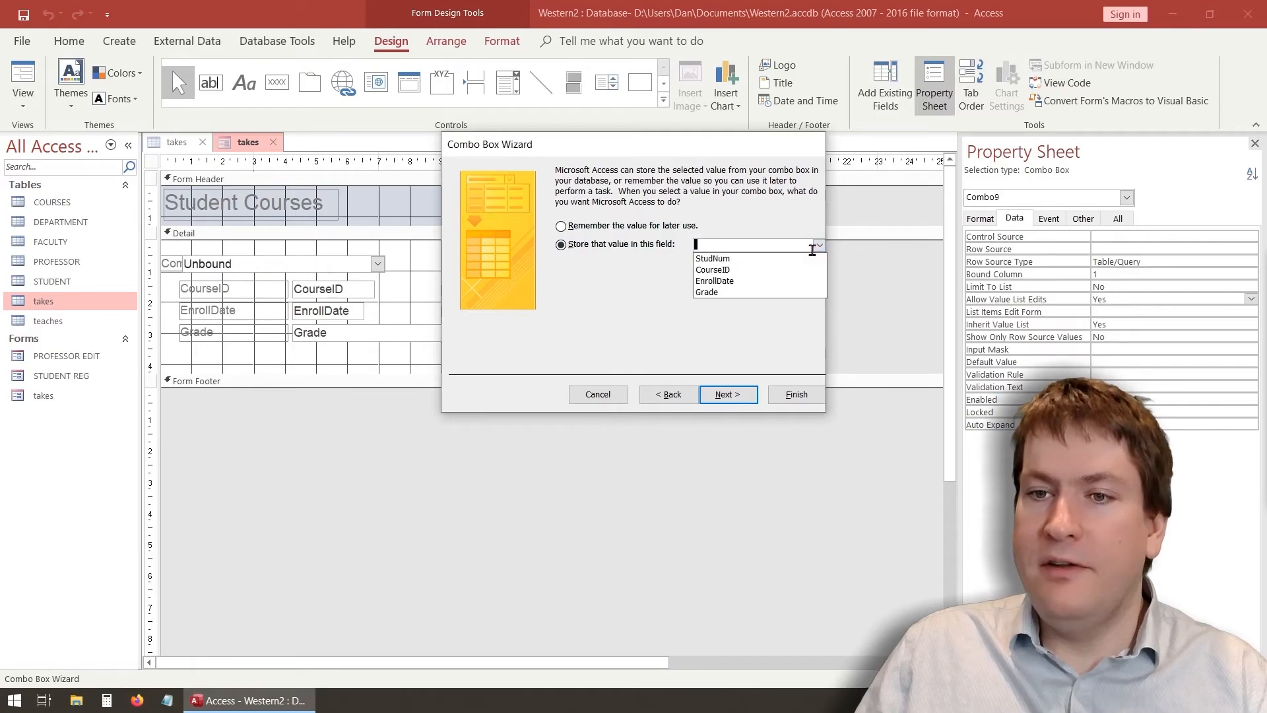
click(726, 253)
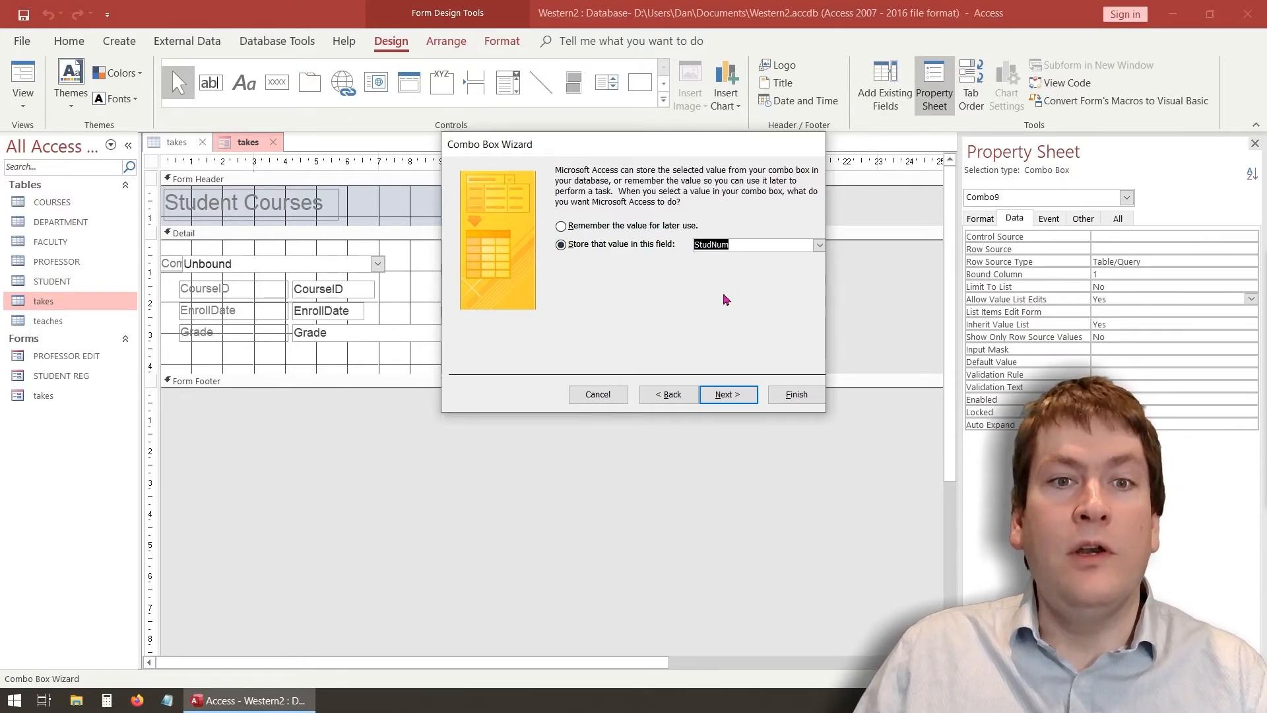
click(729, 396)
text(Student)
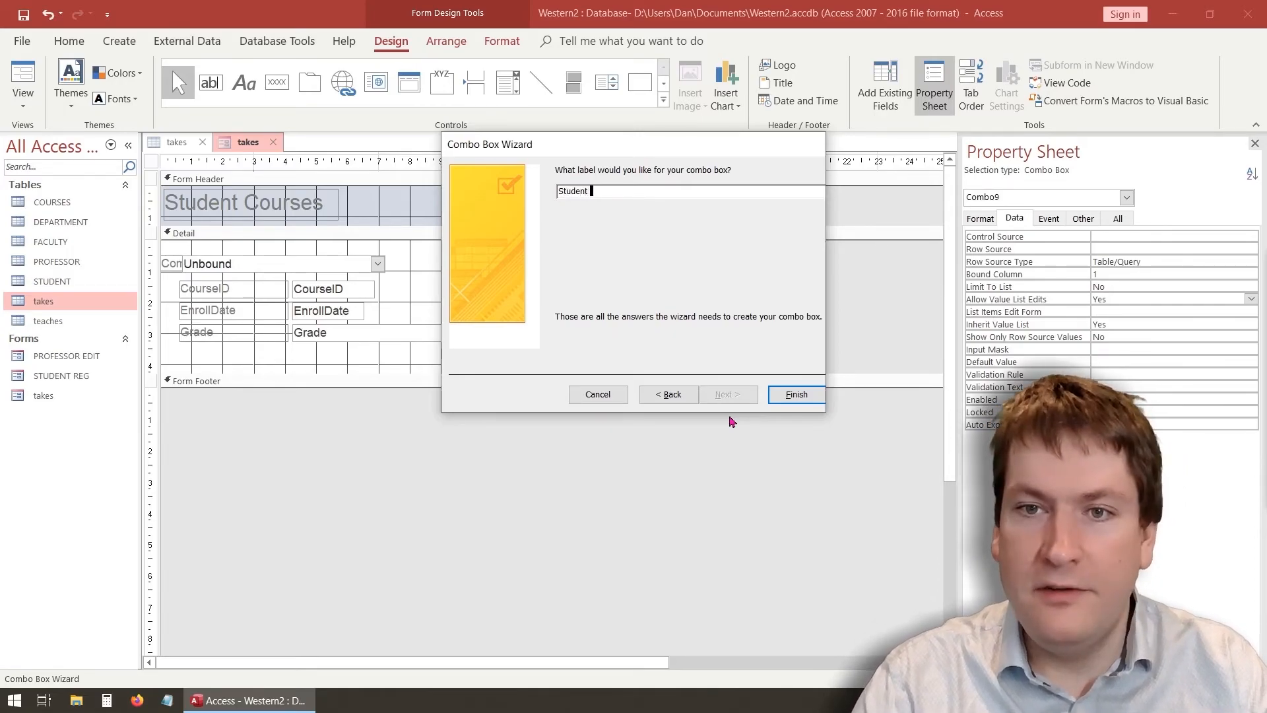
text( Name)
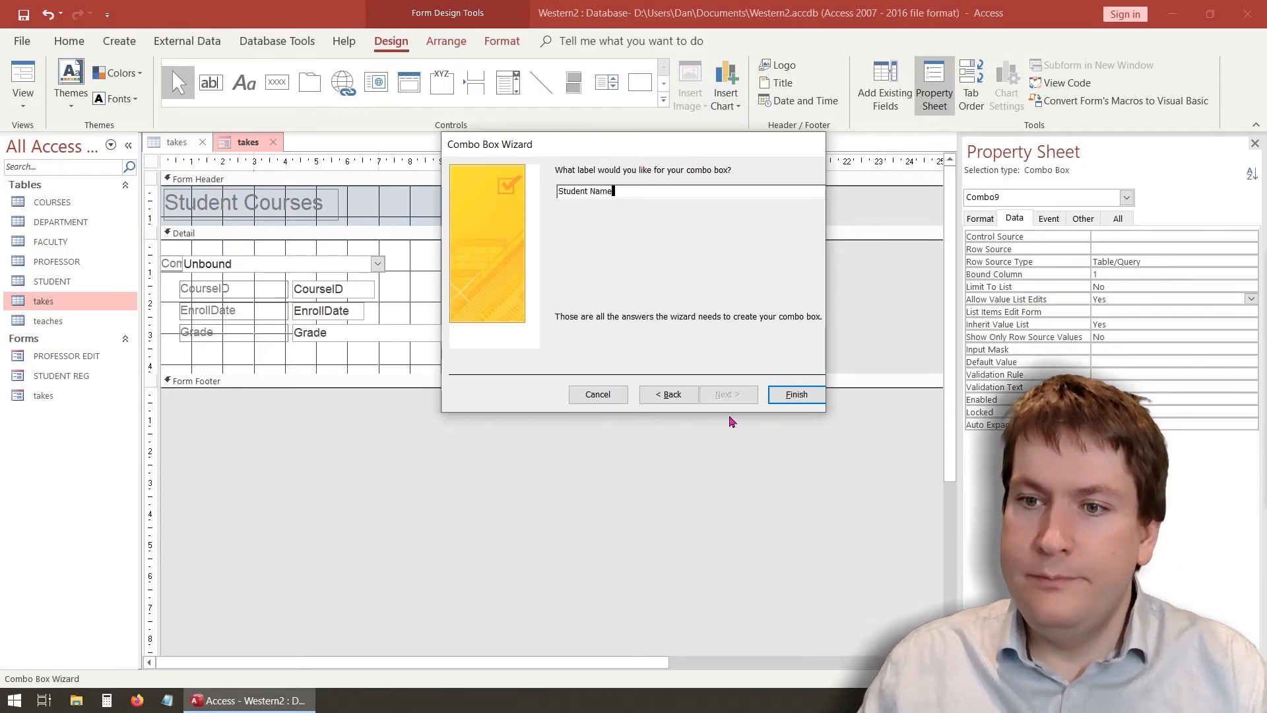
click(799, 394)
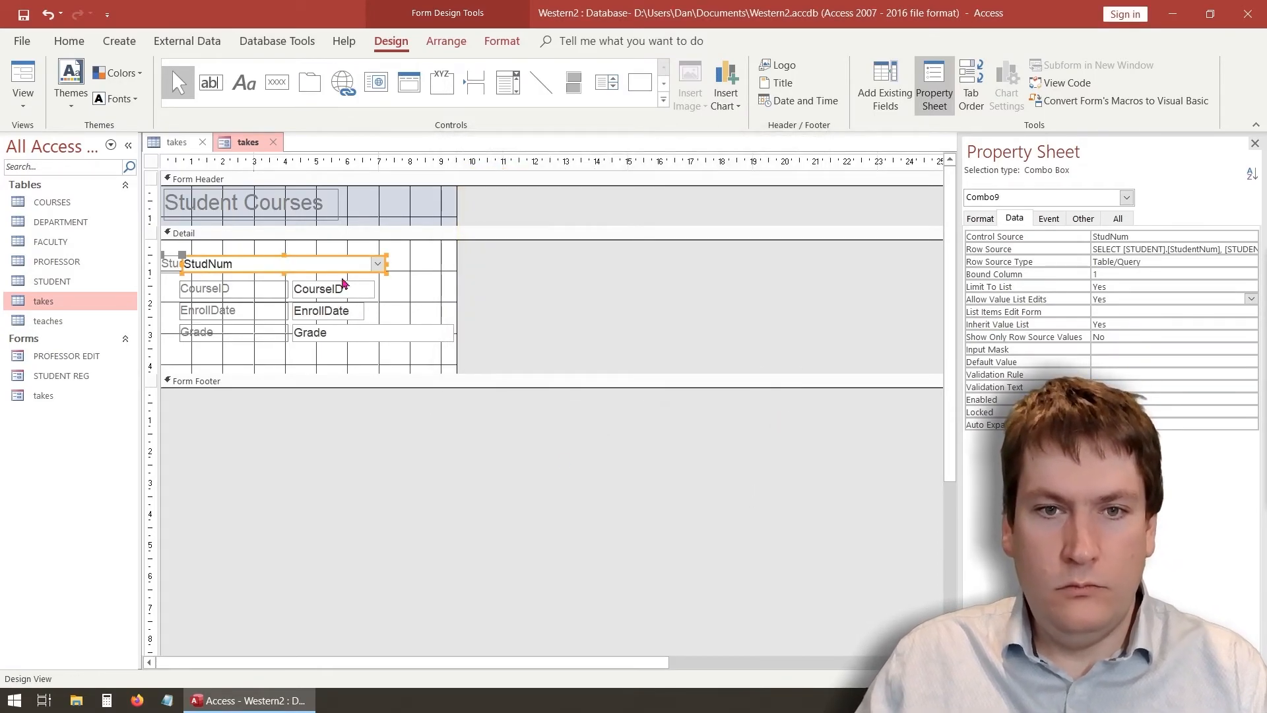
Shift and narrow the Student Name combo box to widen its label, then preview in Form View
drag(343, 256, 377, 253)
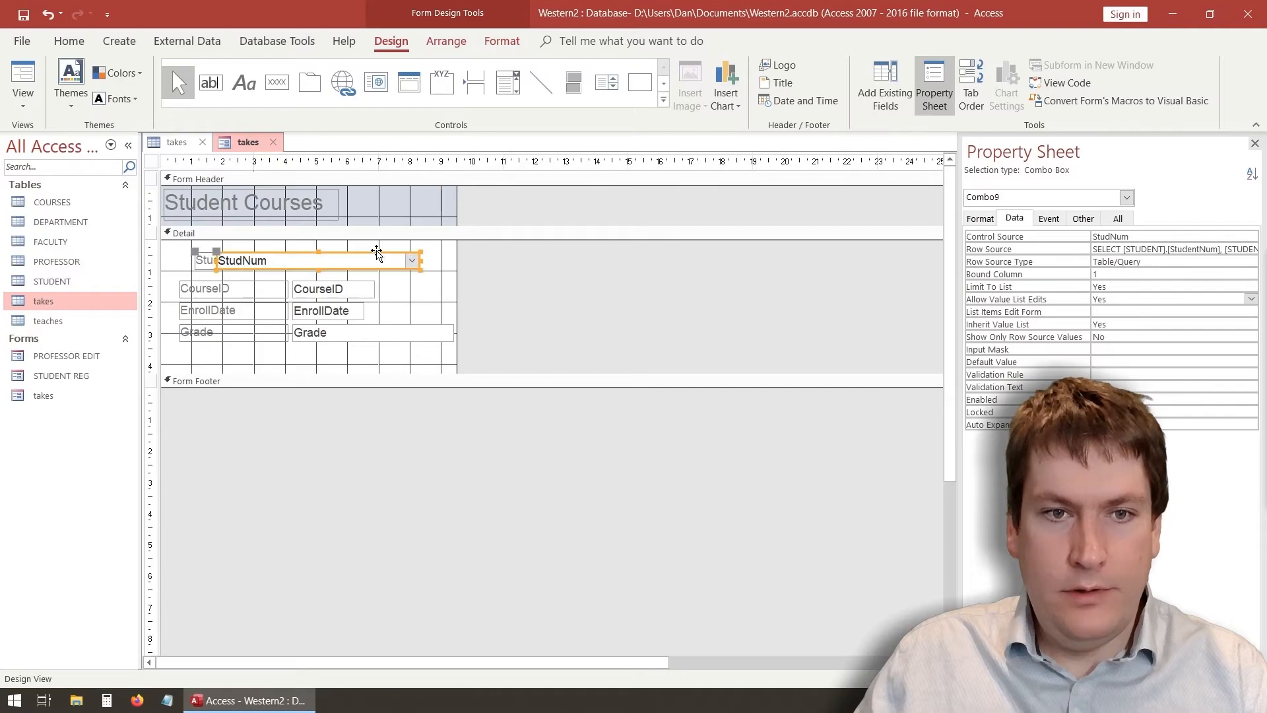
drag(216, 260, 250, 255)
click(259, 258)
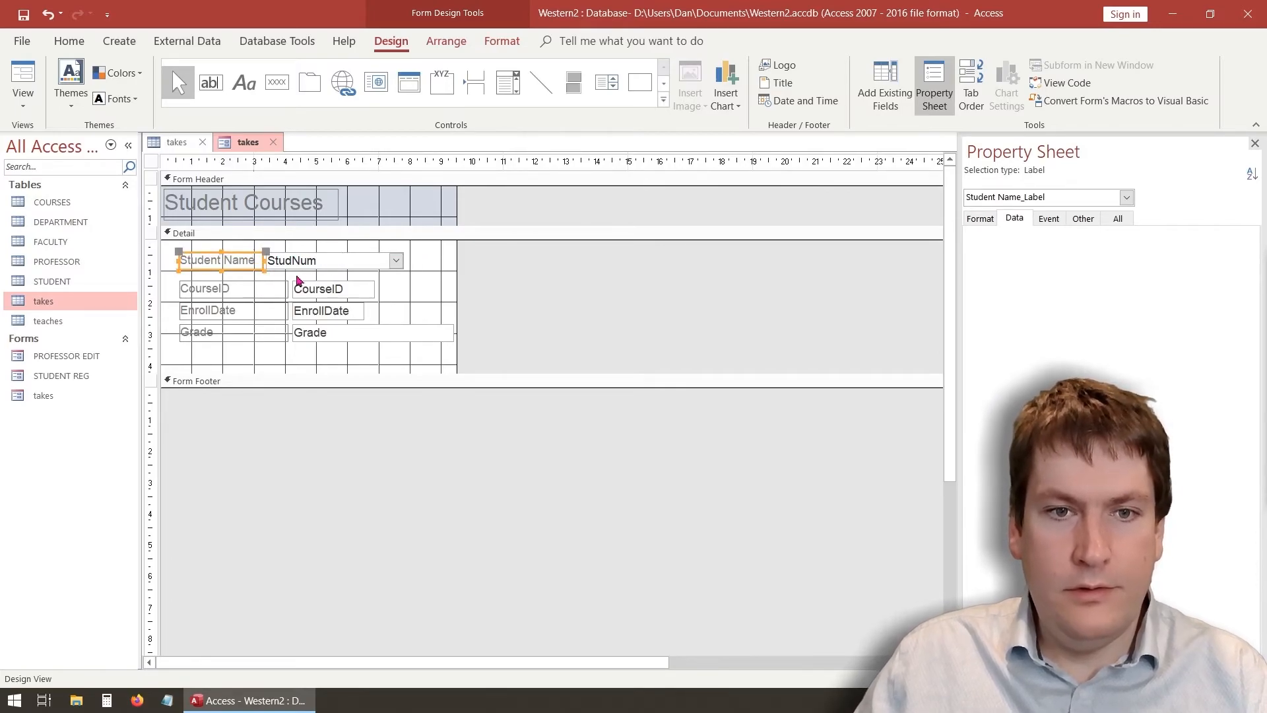
click(270, 355)
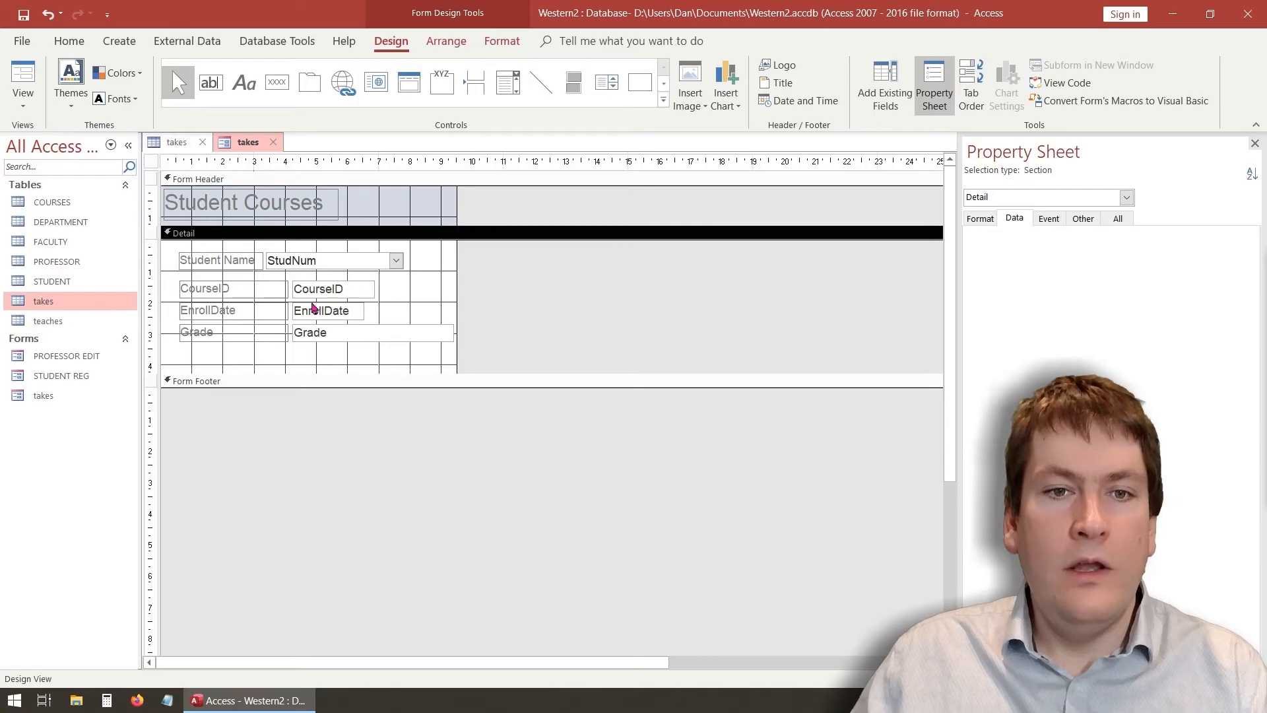
click(23, 76)
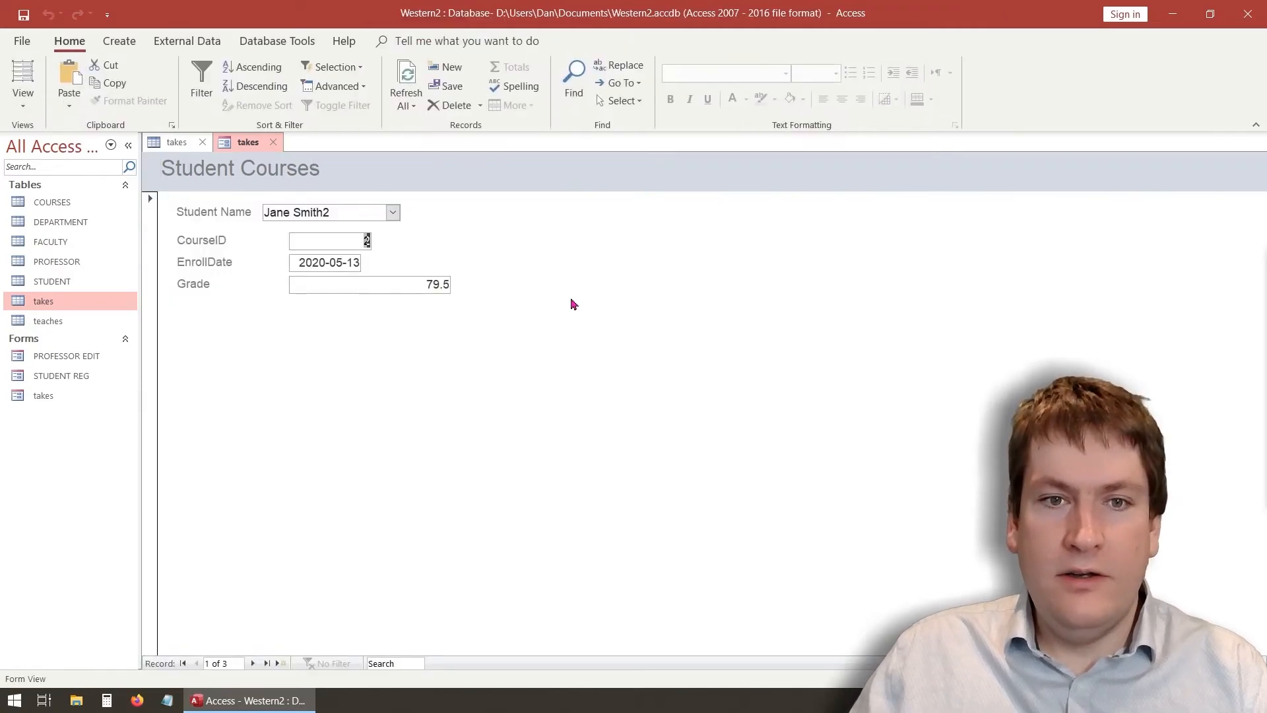
Test the Student Name list by picking James and Jane Smith2 on a new record
click(392, 212)
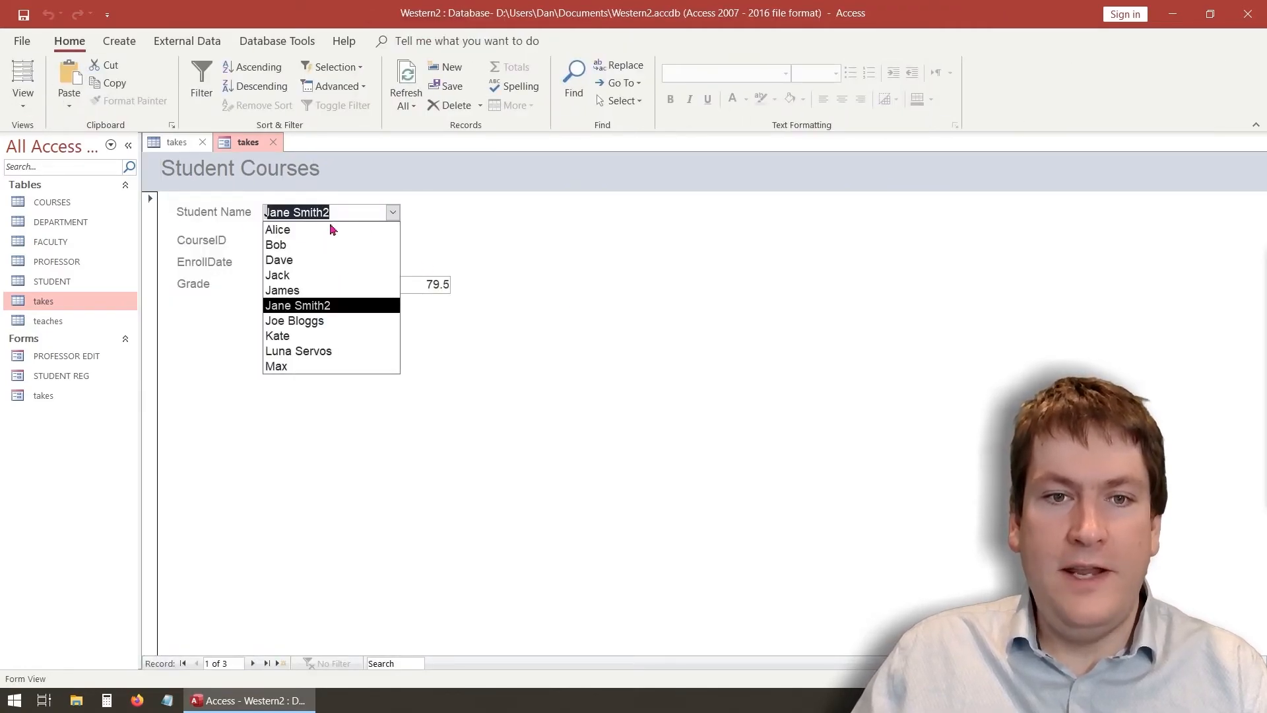
click(339, 291)
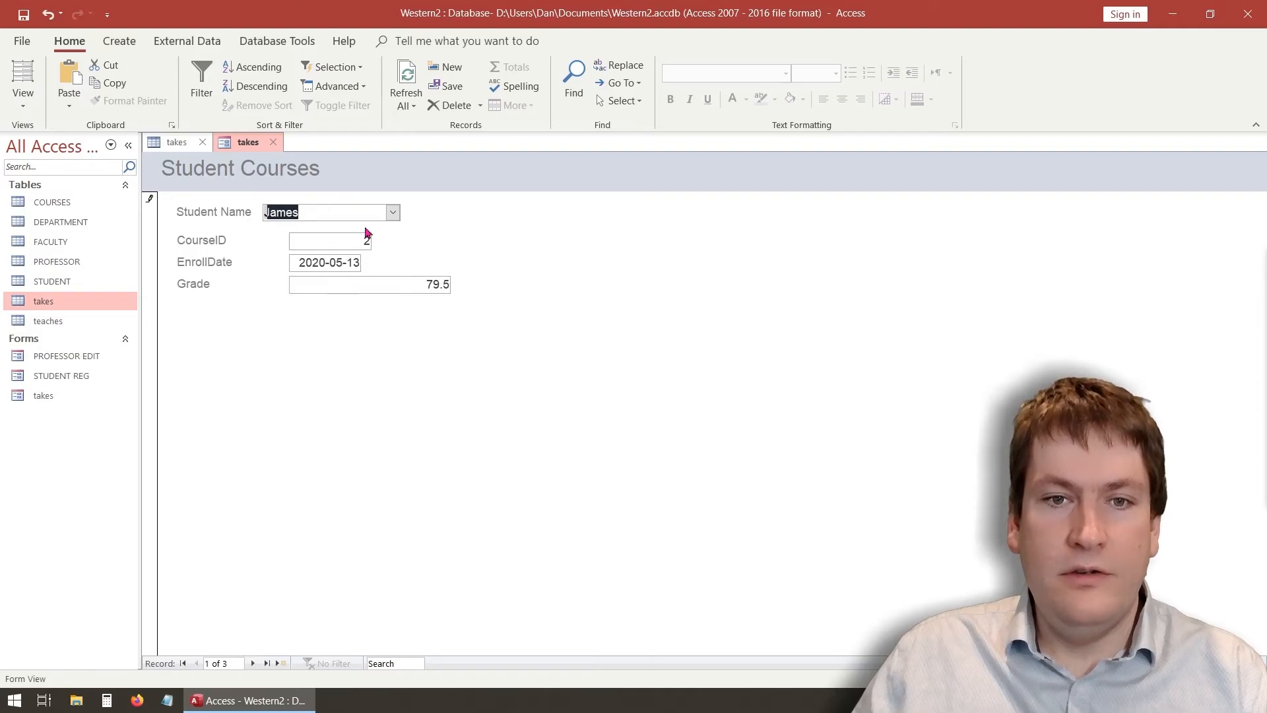
key(Escape)
click(282, 663)
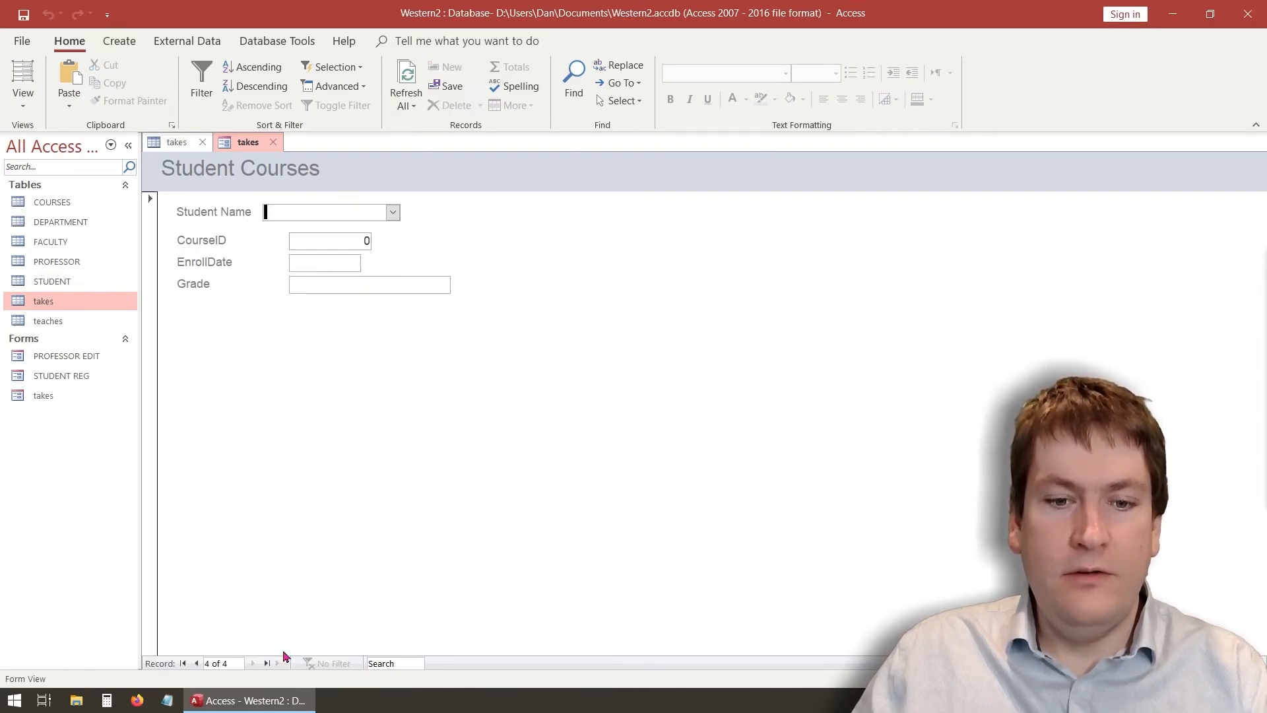
click(393, 212)
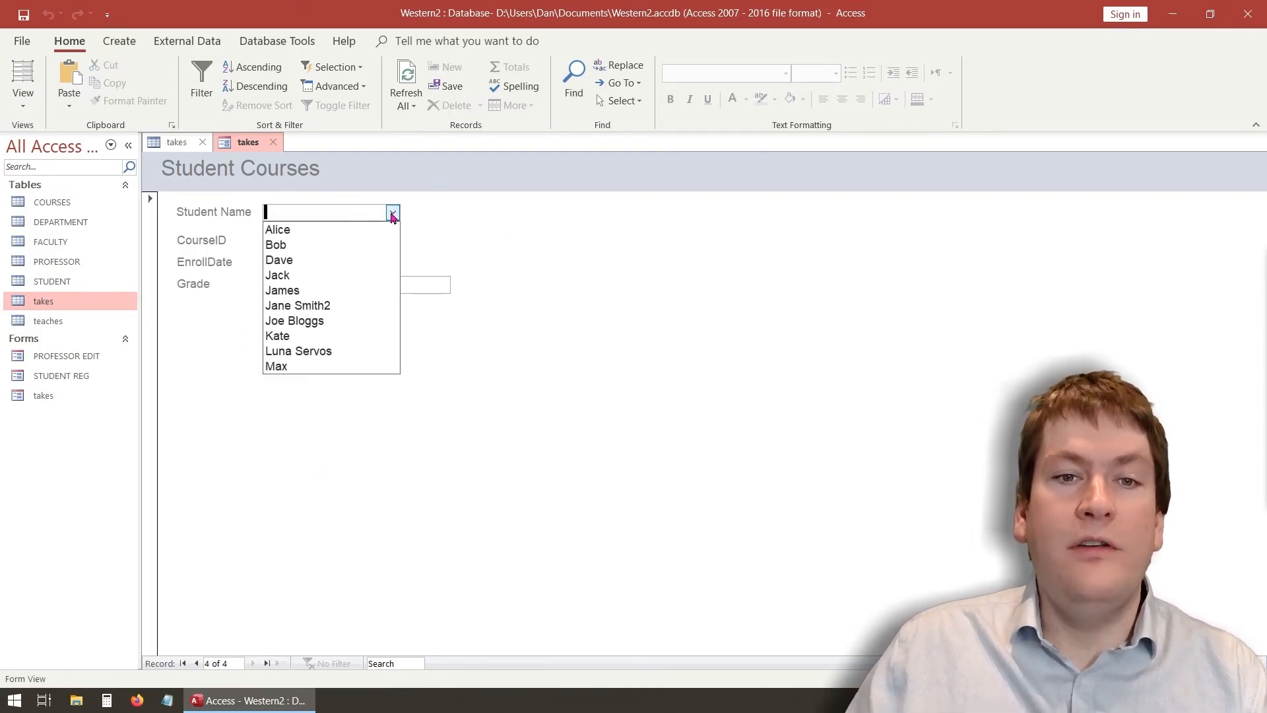
click(328, 307)
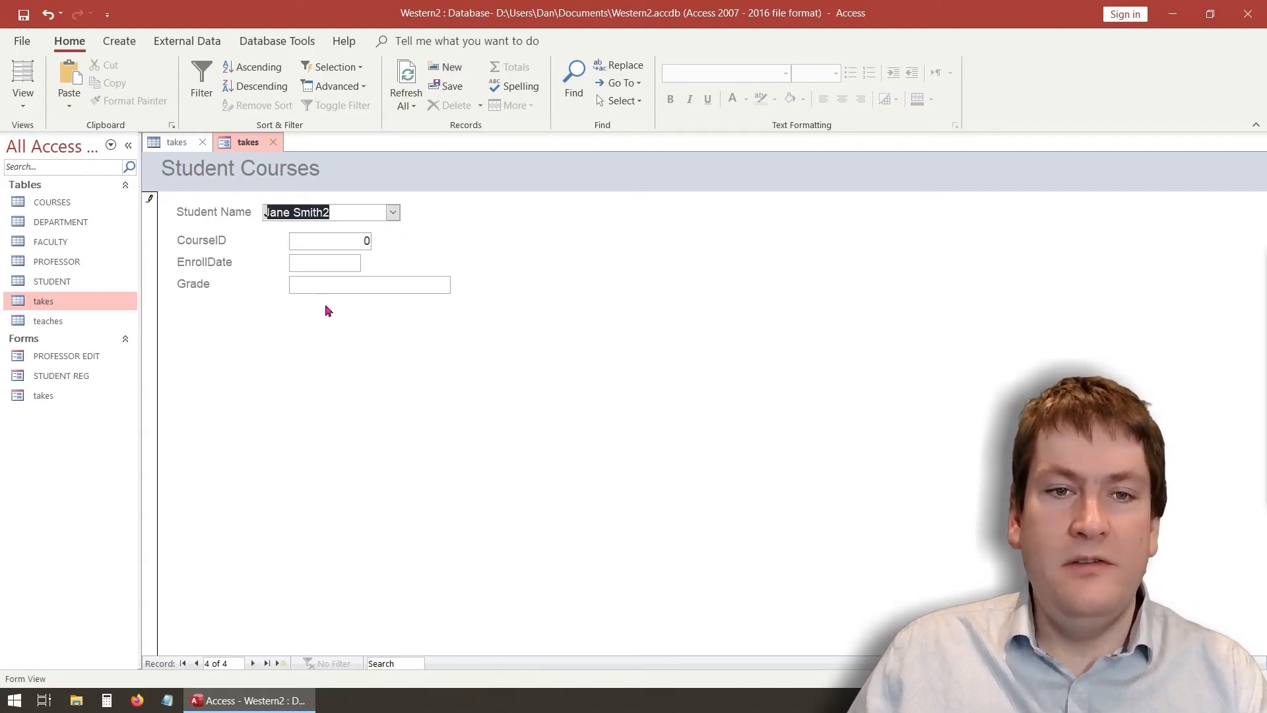
click(393, 212)
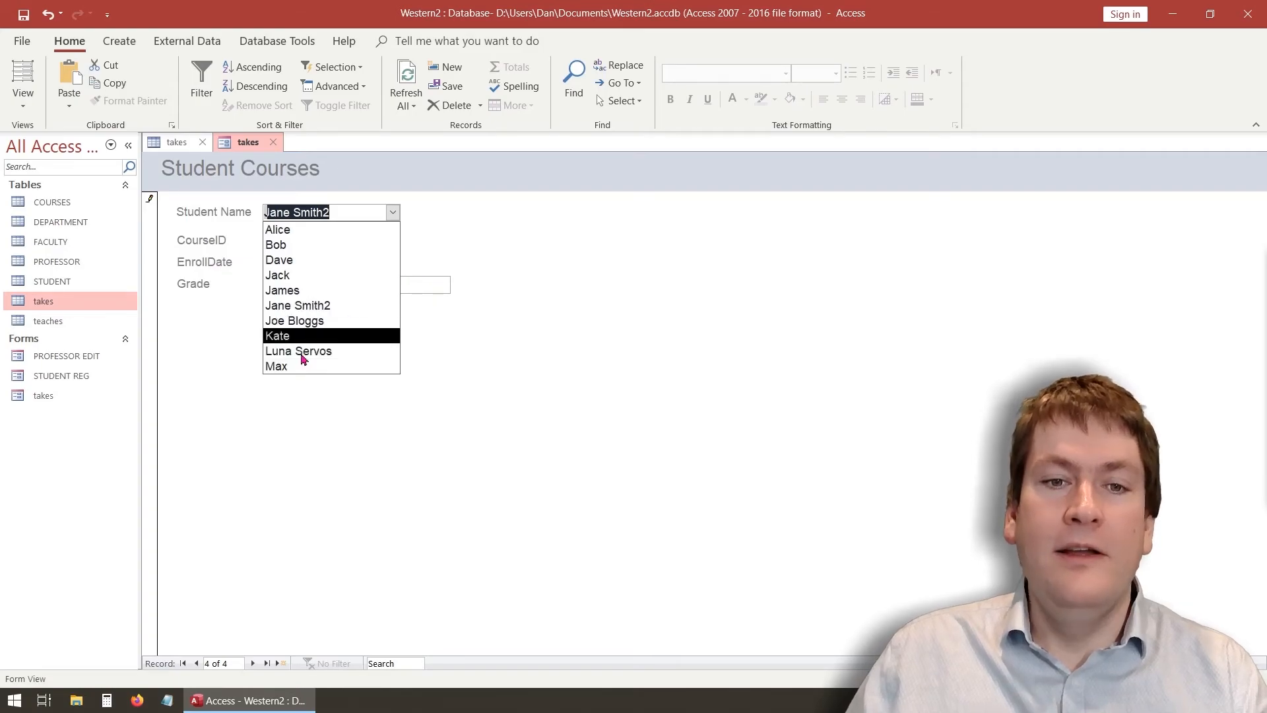
click(338, 291)
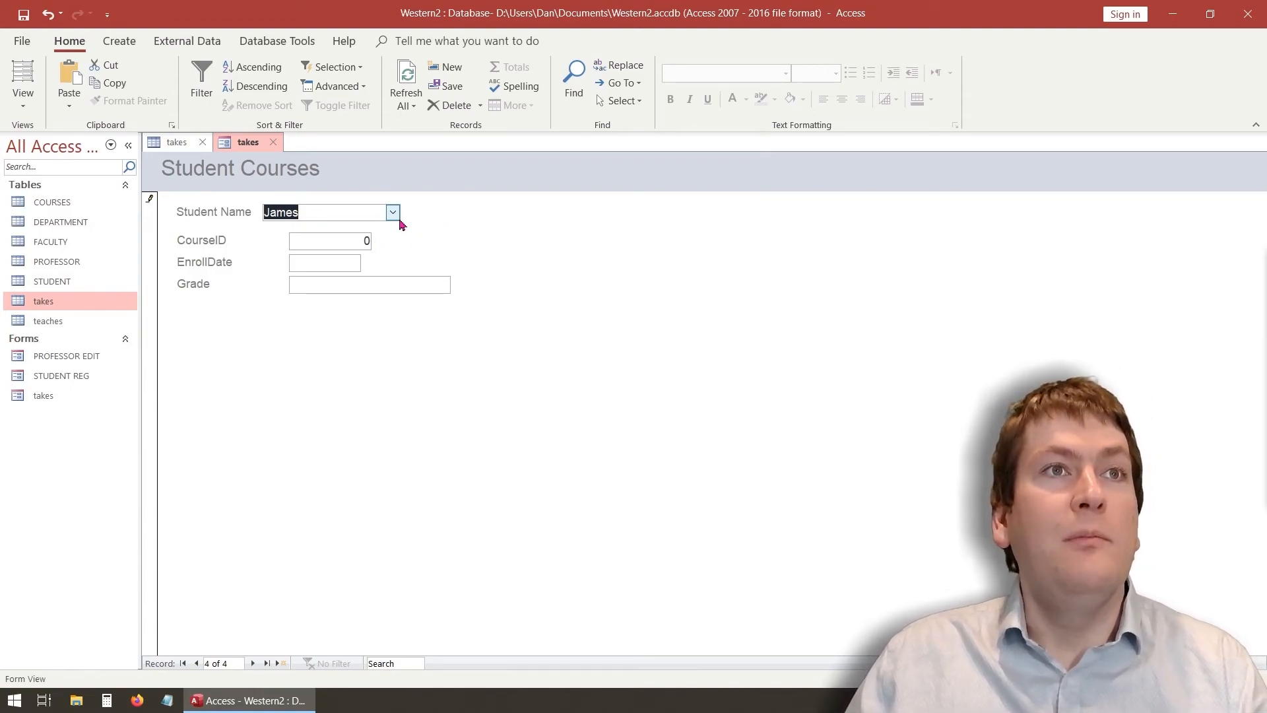
key(Tab)
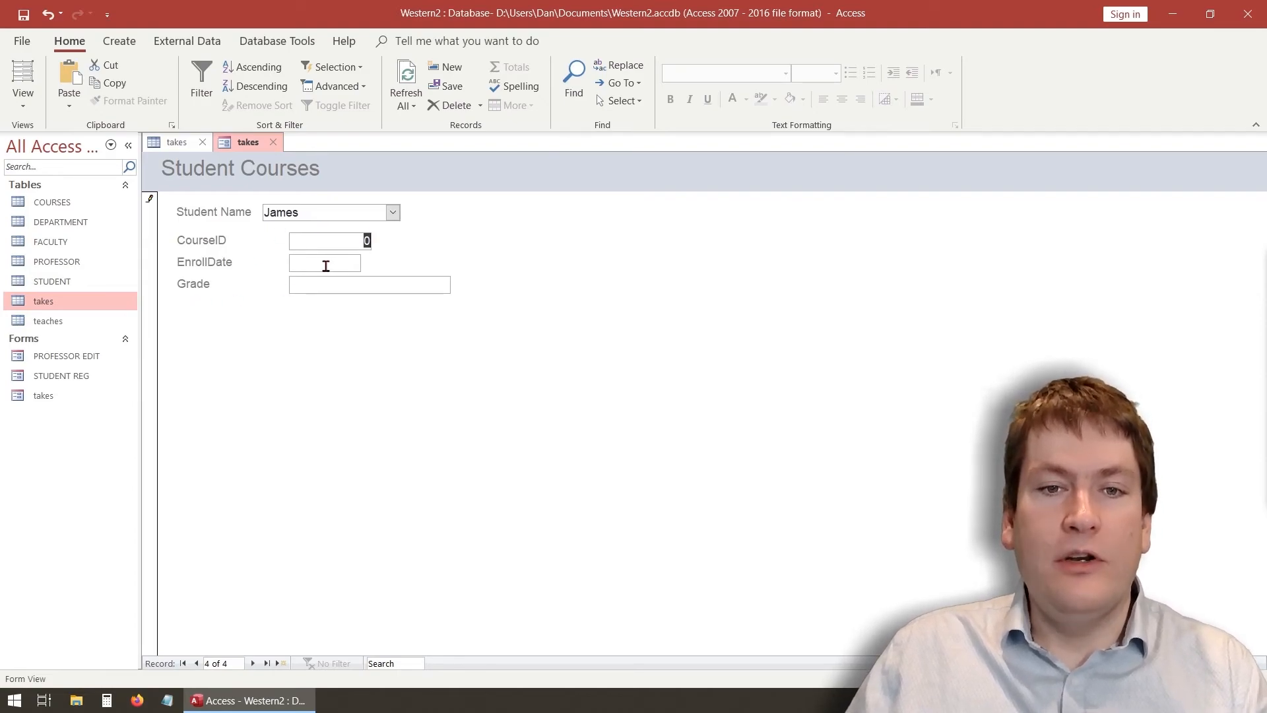
Dismiss the missing EnrollDate warning, cancel the test record, and return to Design View
click(24, 107)
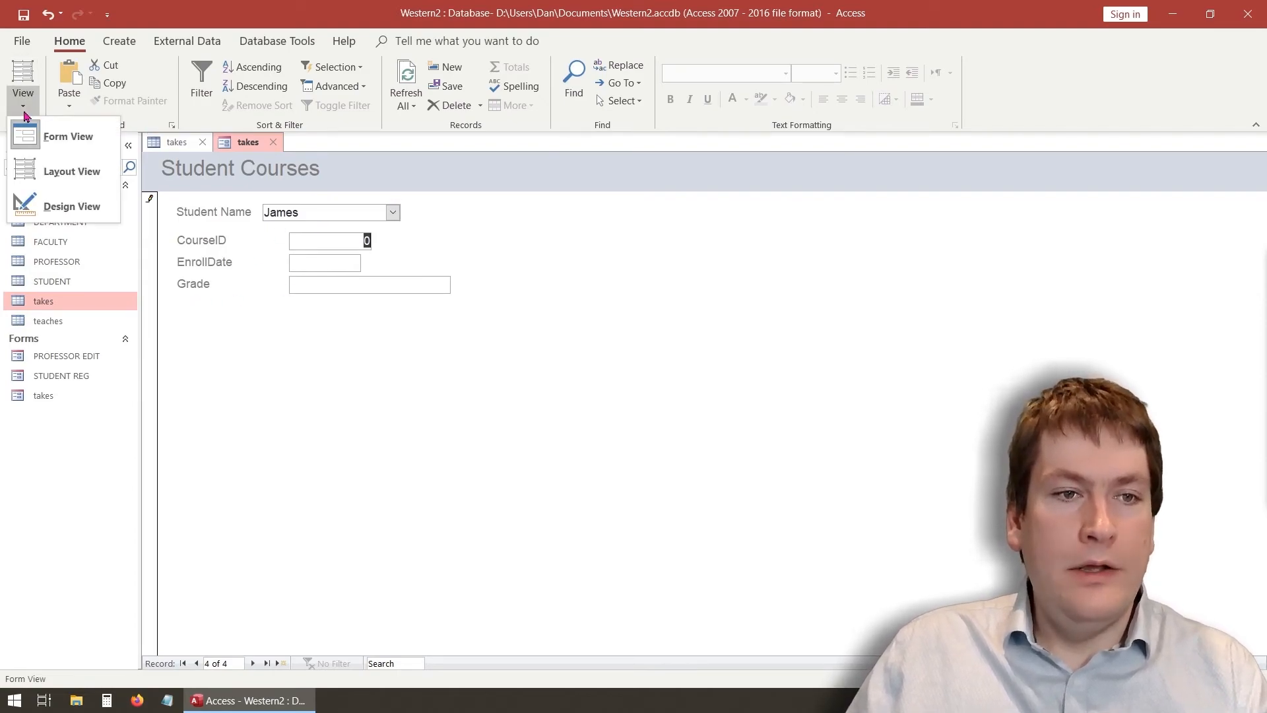
click(56, 204)
click(616, 402)
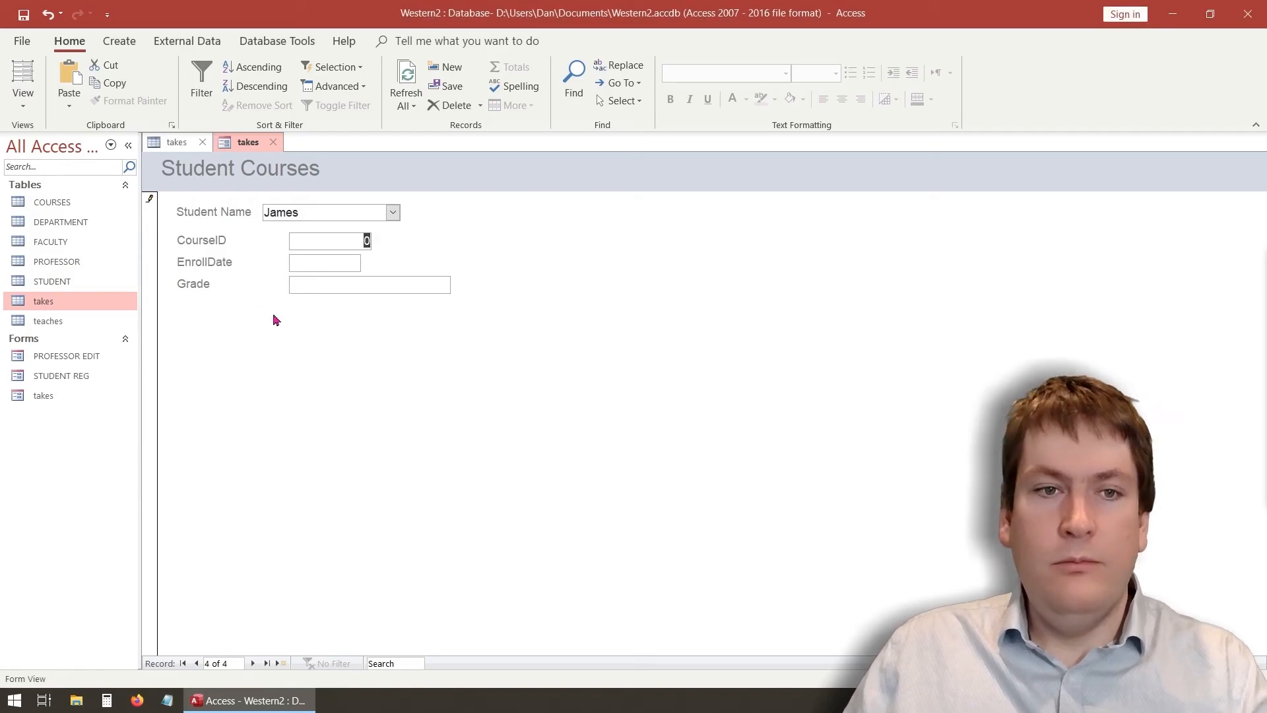
key(Escape)
click(23, 100)
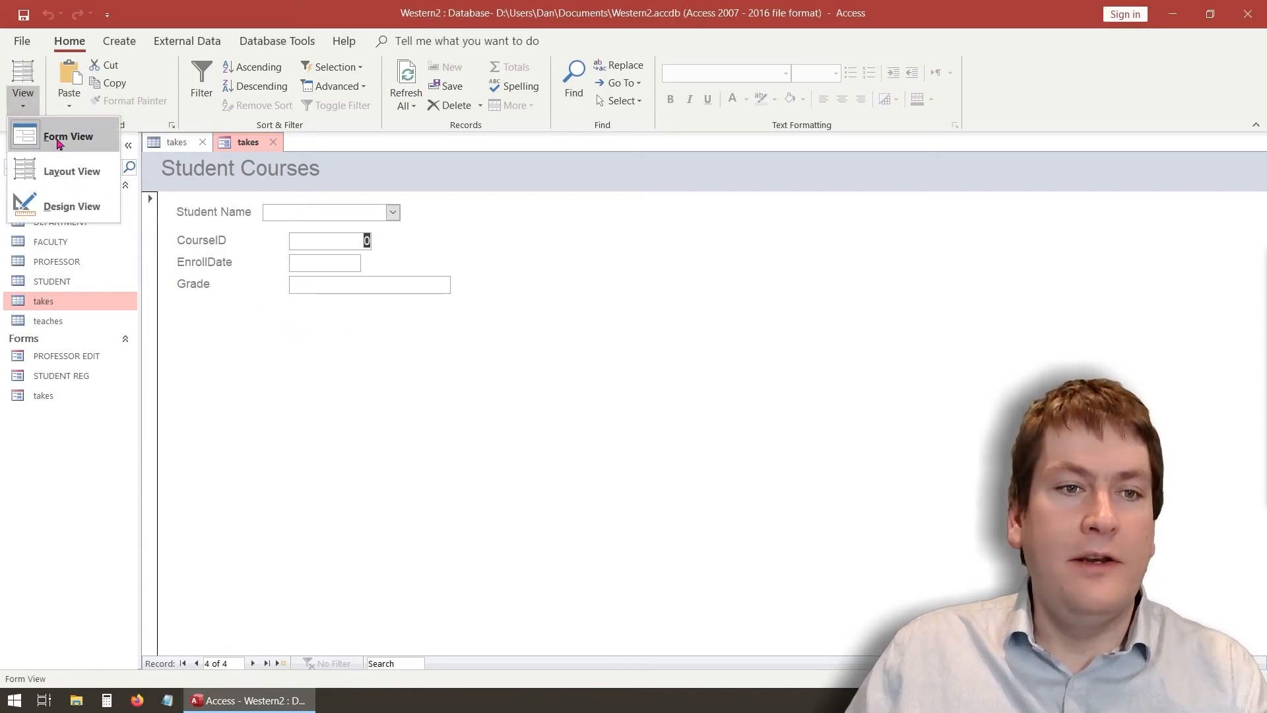
click(84, 218)
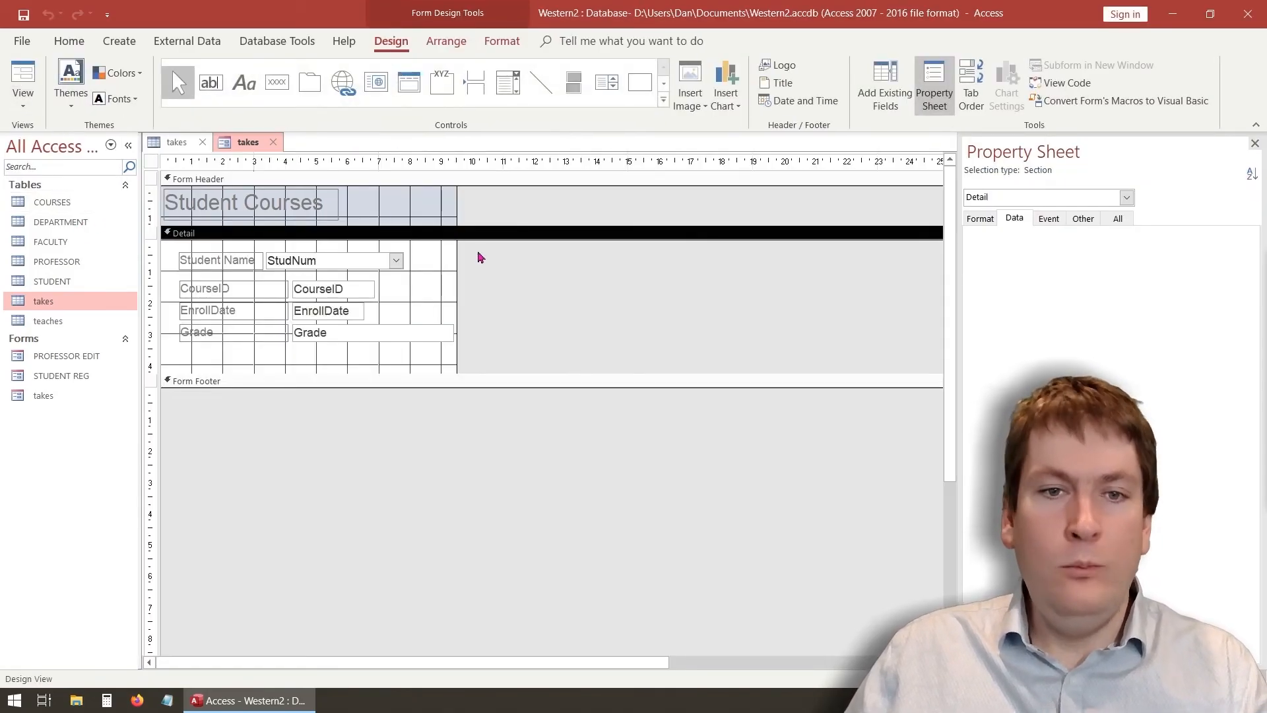
Delete the CourseID label and text box and draw a new combo box in their place
click(340, 295)
click(257, 286)
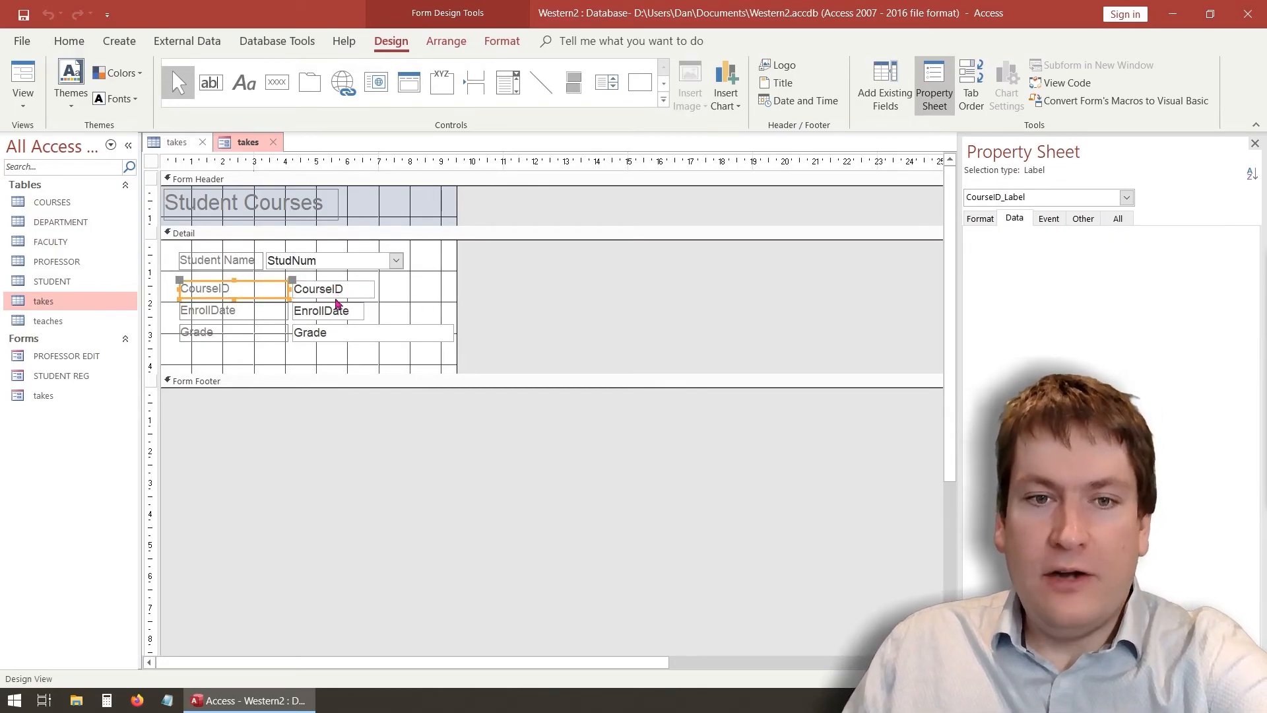
key(Delete)
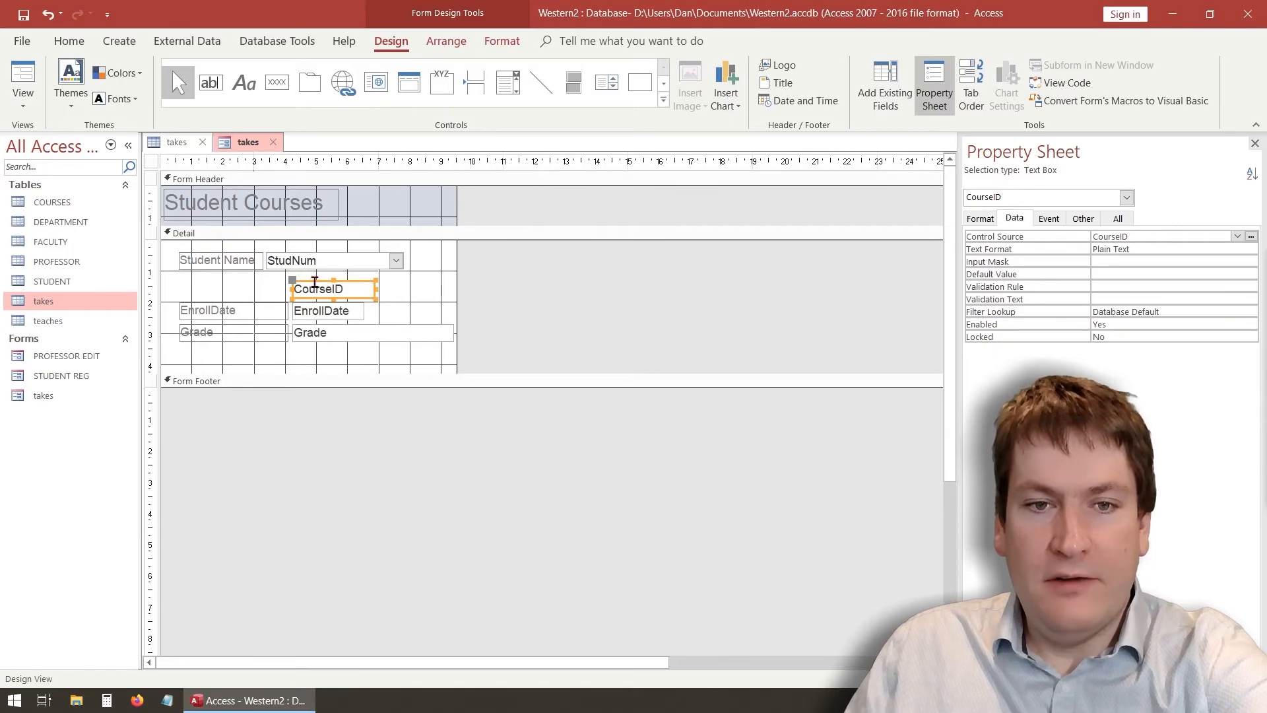
key(Delete)
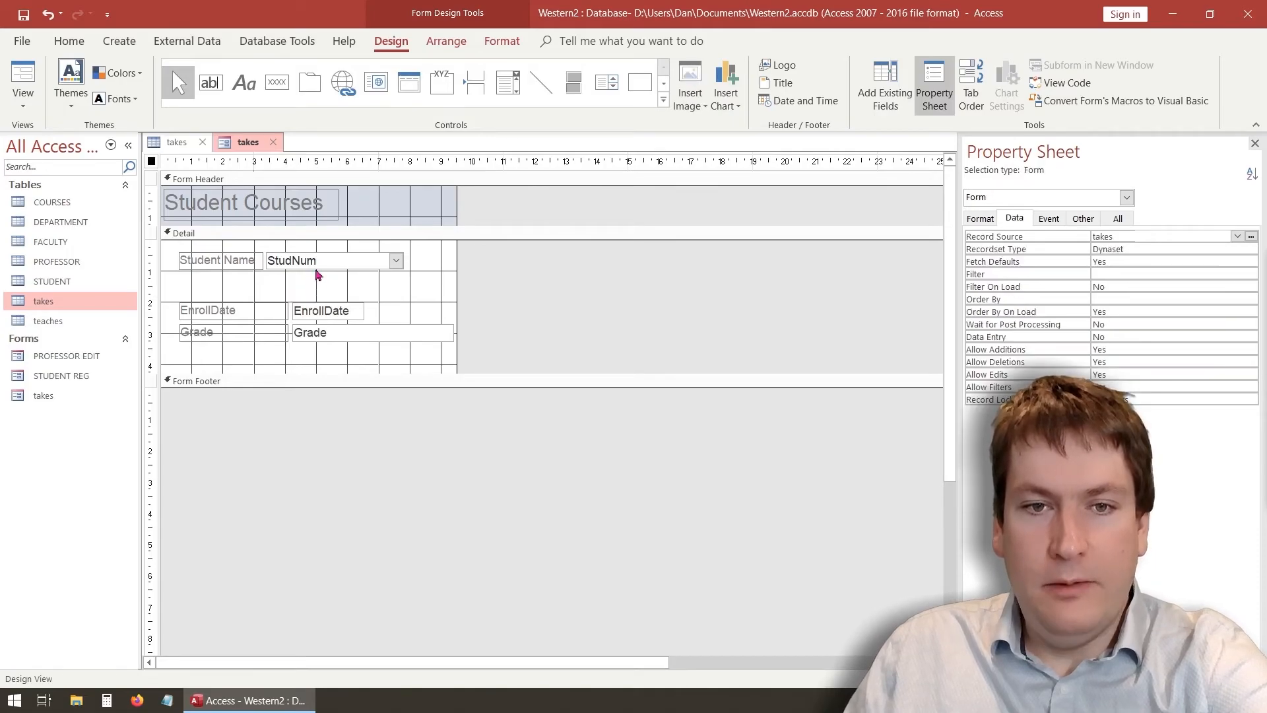
click(506, 83)
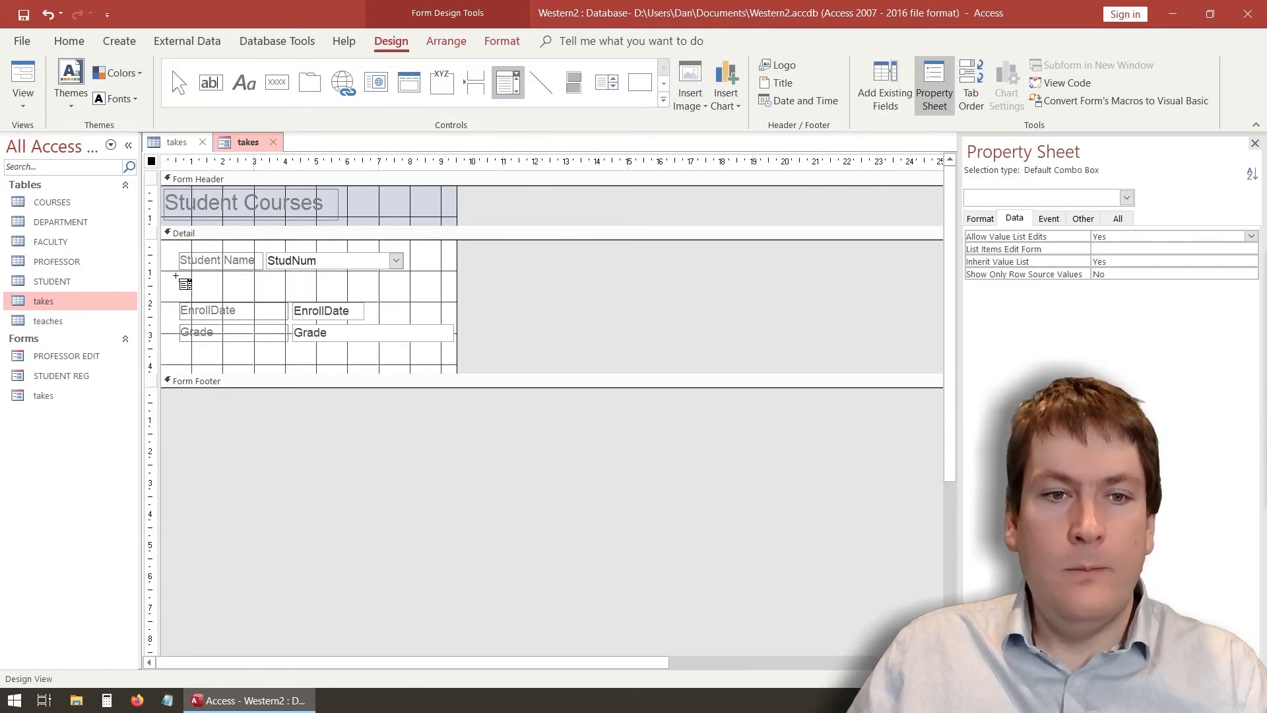
drag(178, 277, 399, 297)
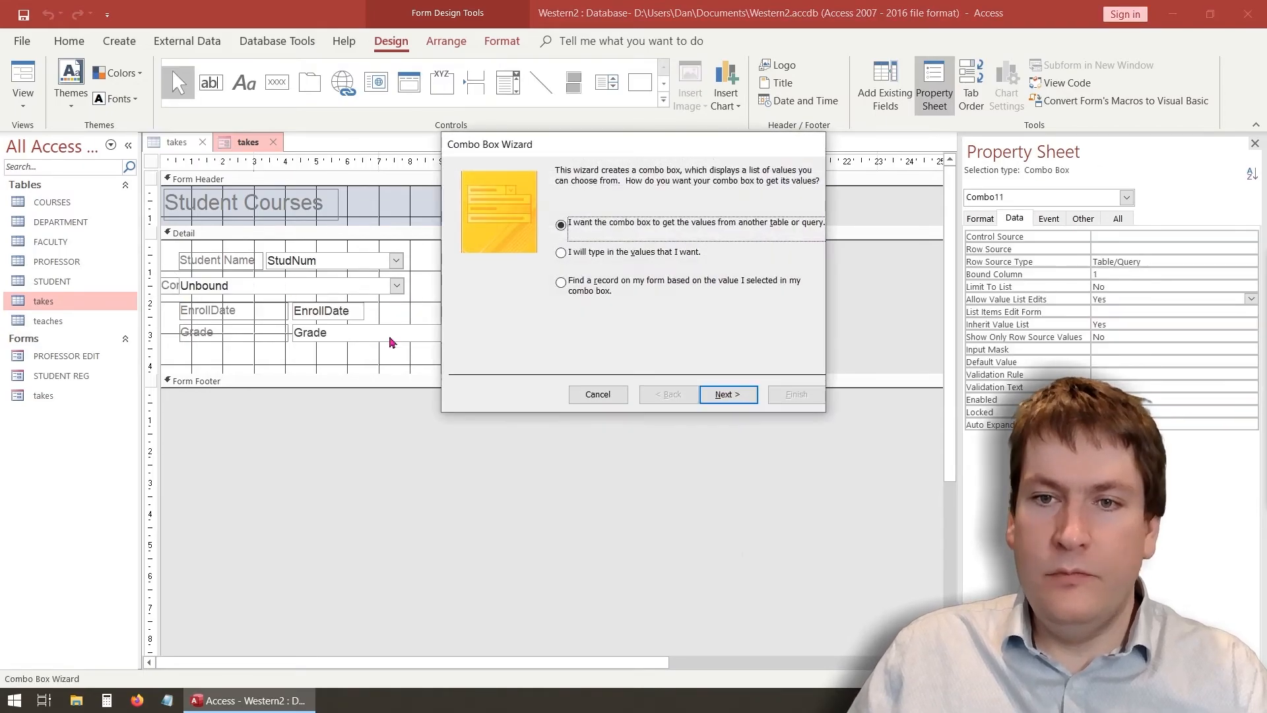
Base the combo box on the COURSES table with Dept, Num and Section columns
click(735, 395)
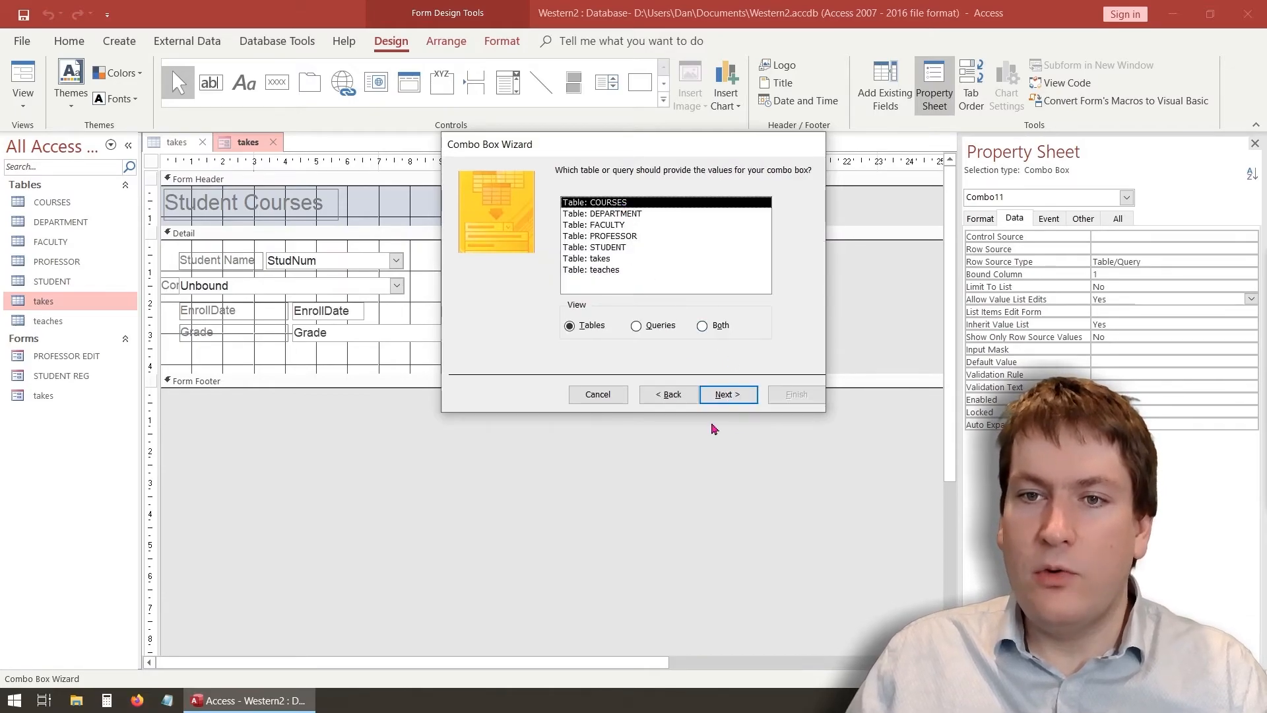
click(734, 395)
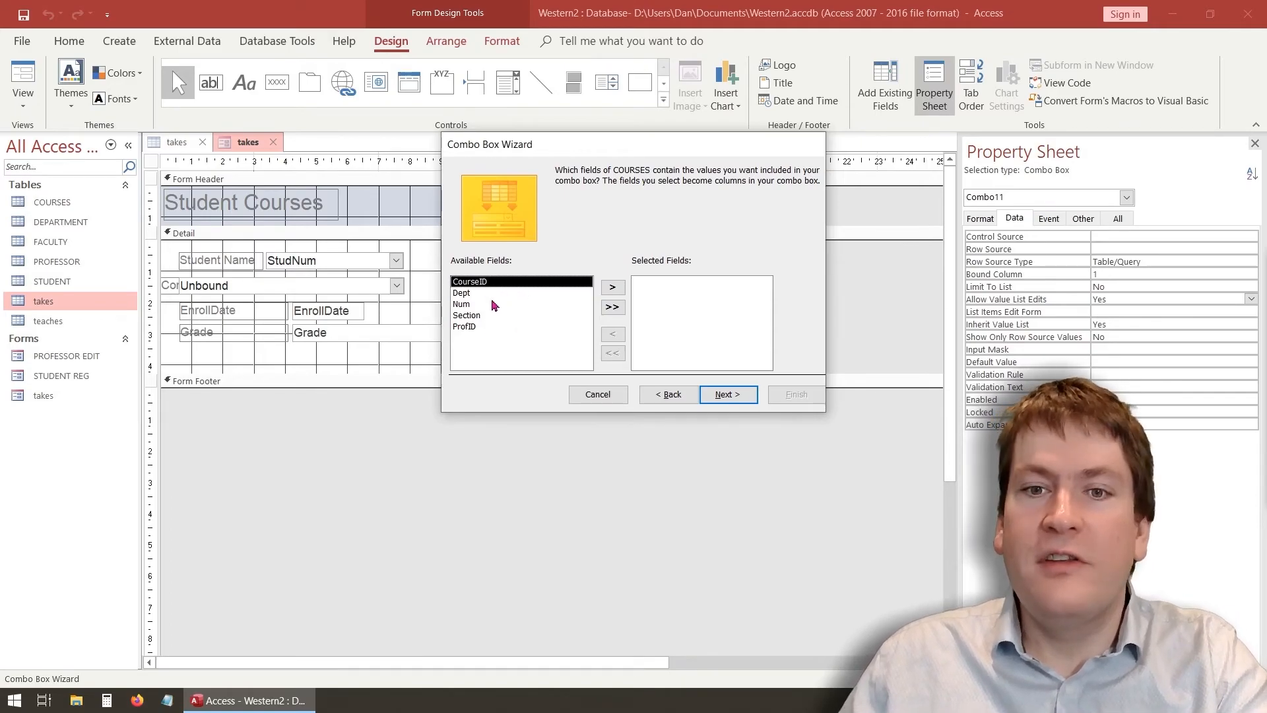
click(471, 295)
click(469, 305)
click(470, 315)
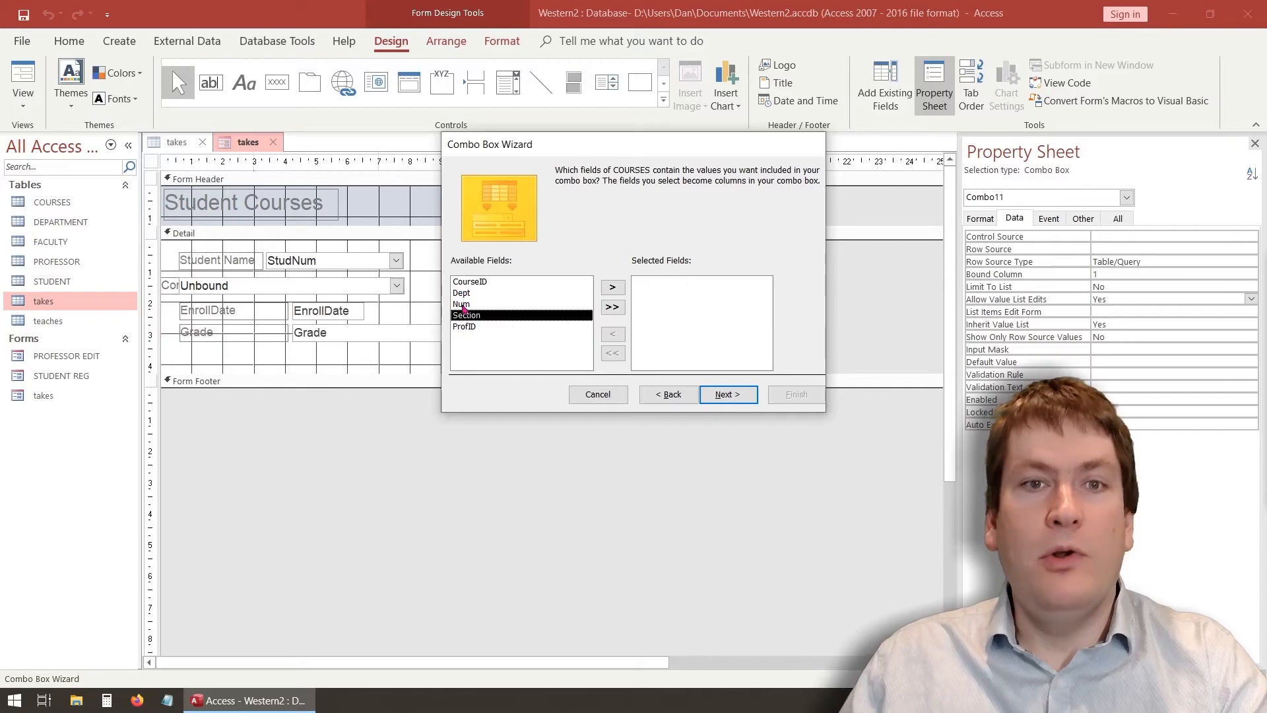
click(465, 293)
click(612, 287)
click(503, 305)
click(498, 296)
click(612, 288)
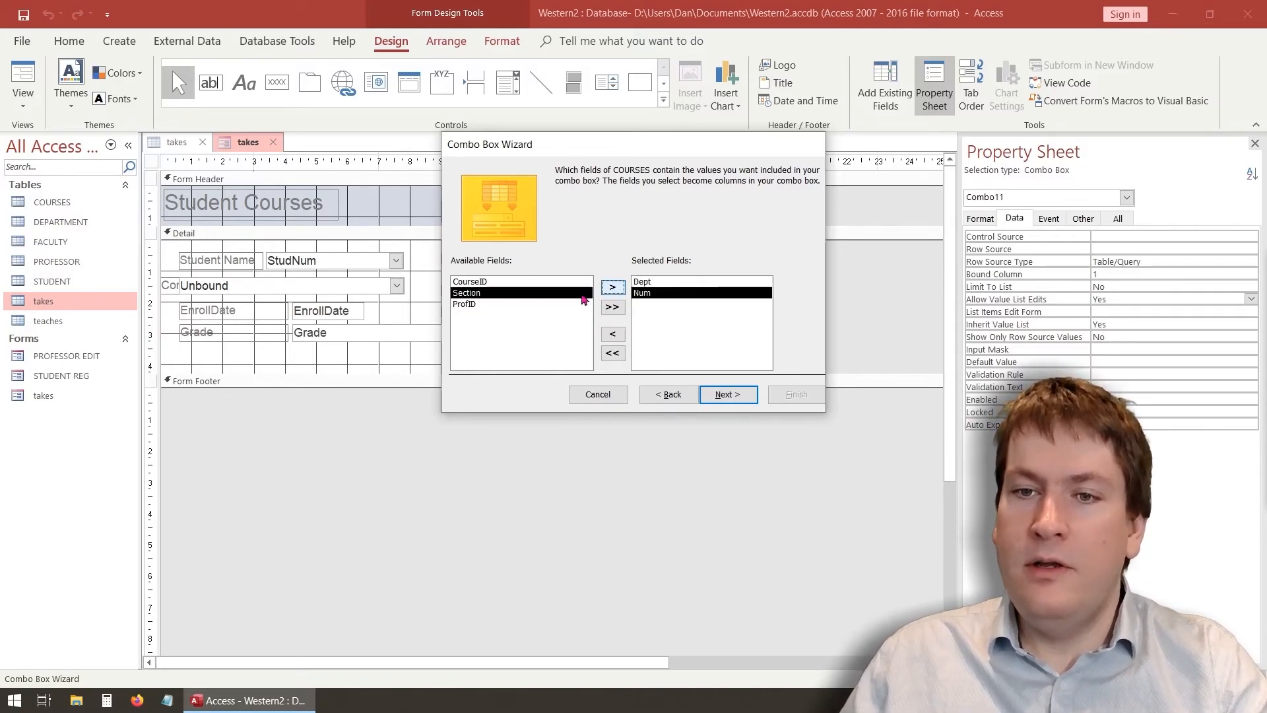
click(614, 288)
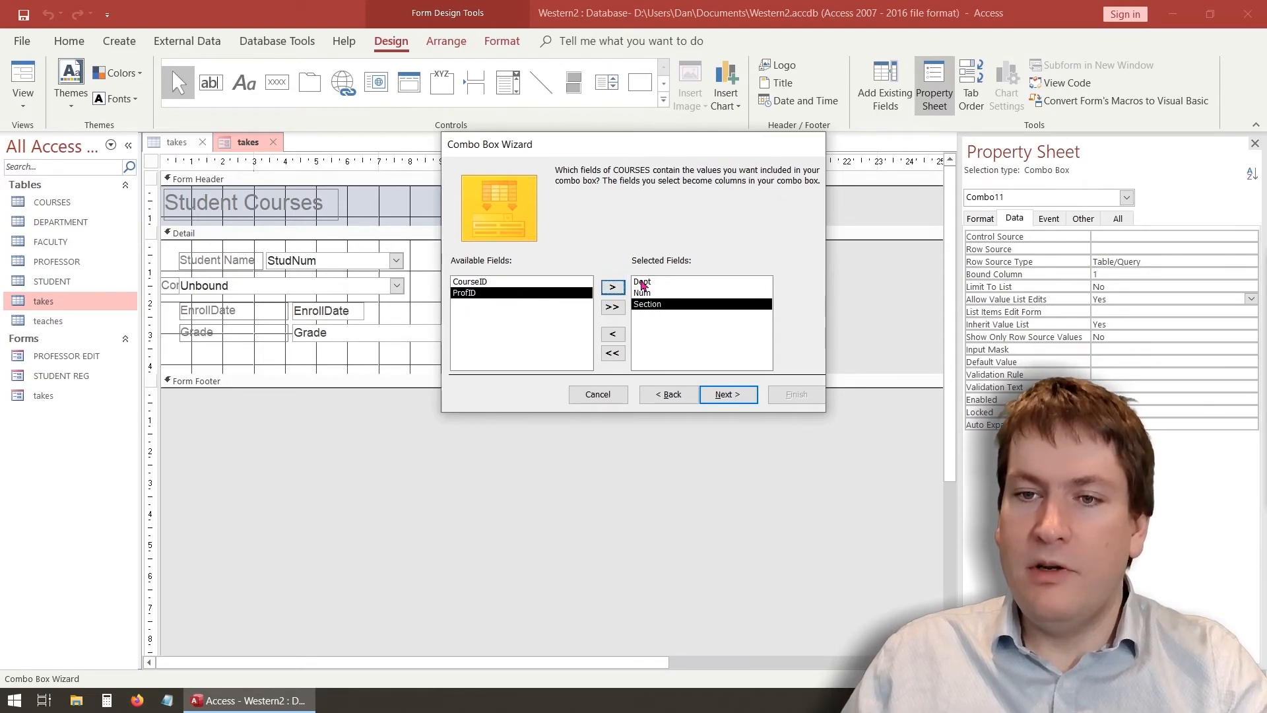
Sort the course list by Dept, then Num, then Section
click(742, 394)
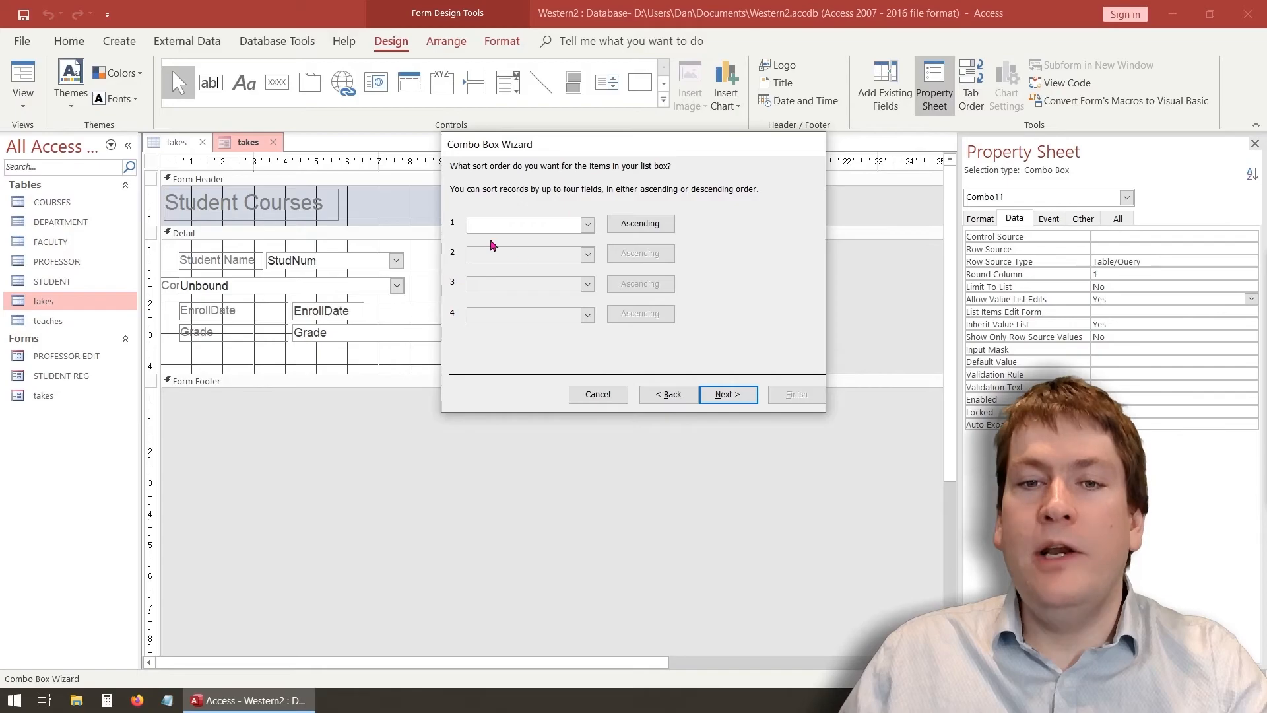
click(587, 225)
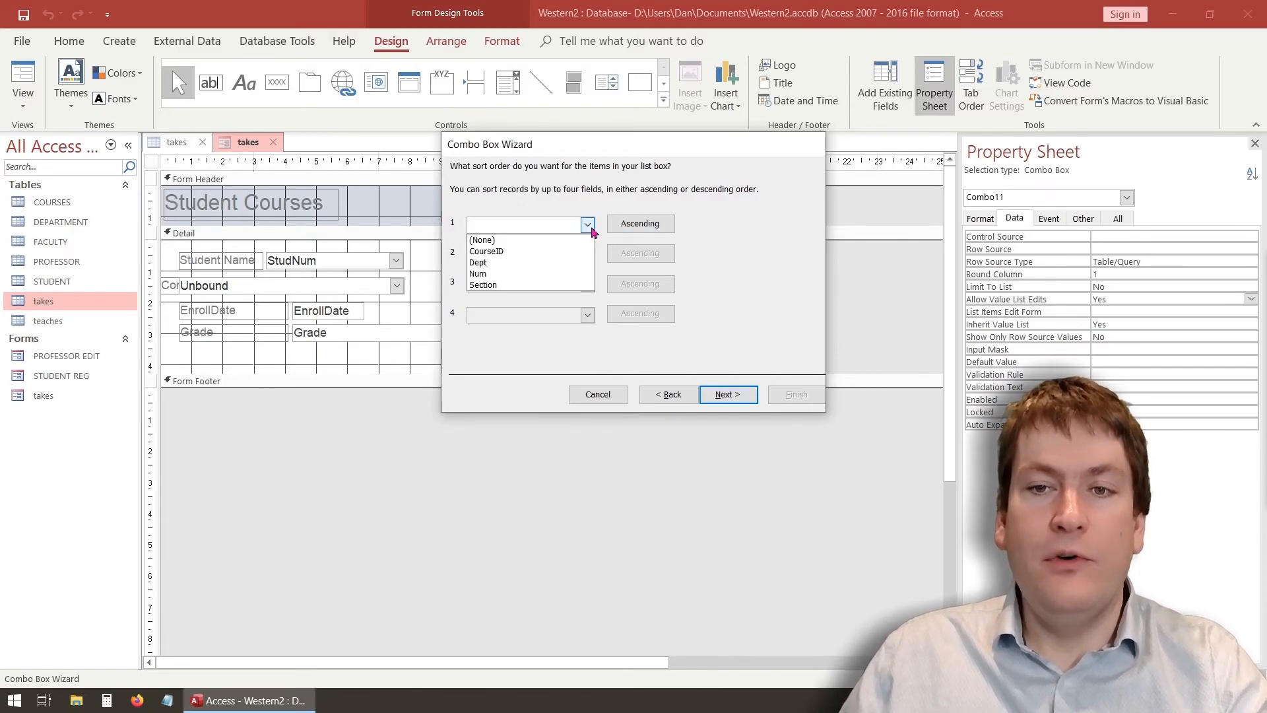
click(525, 262)
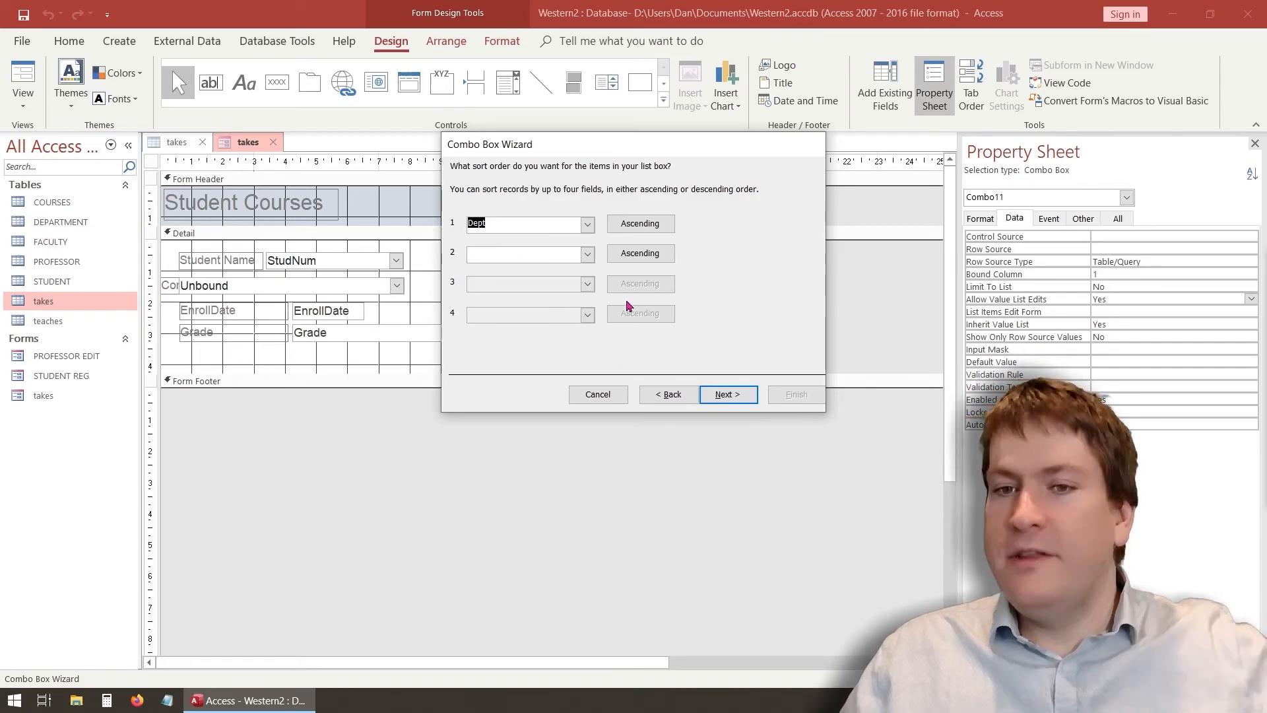
click(588, 261)
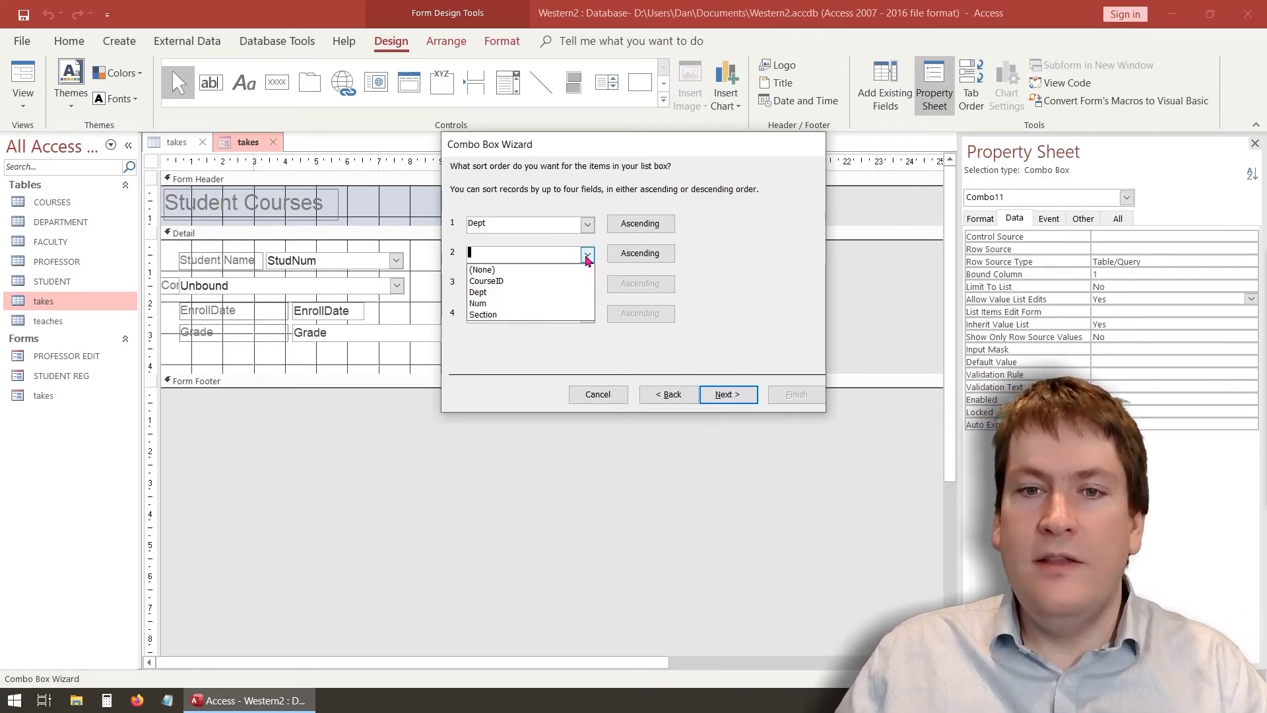
click(534, 304)
click(587, 284)
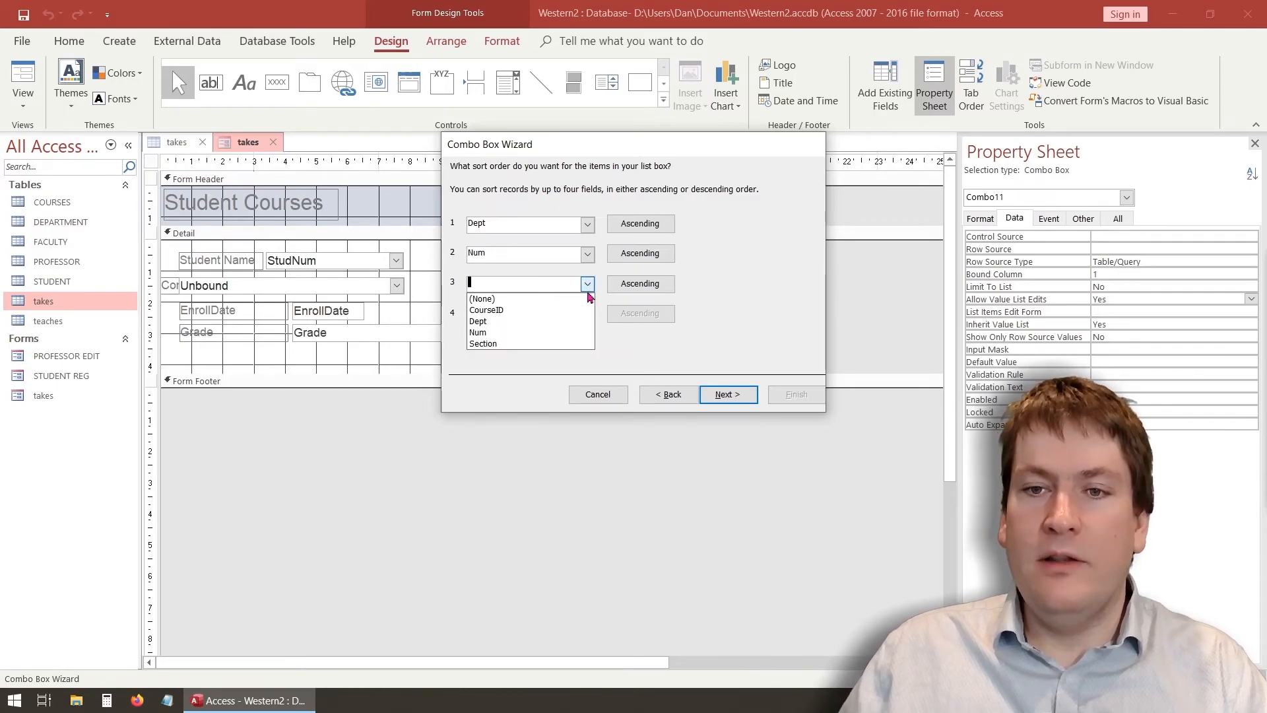
click(536, 339)
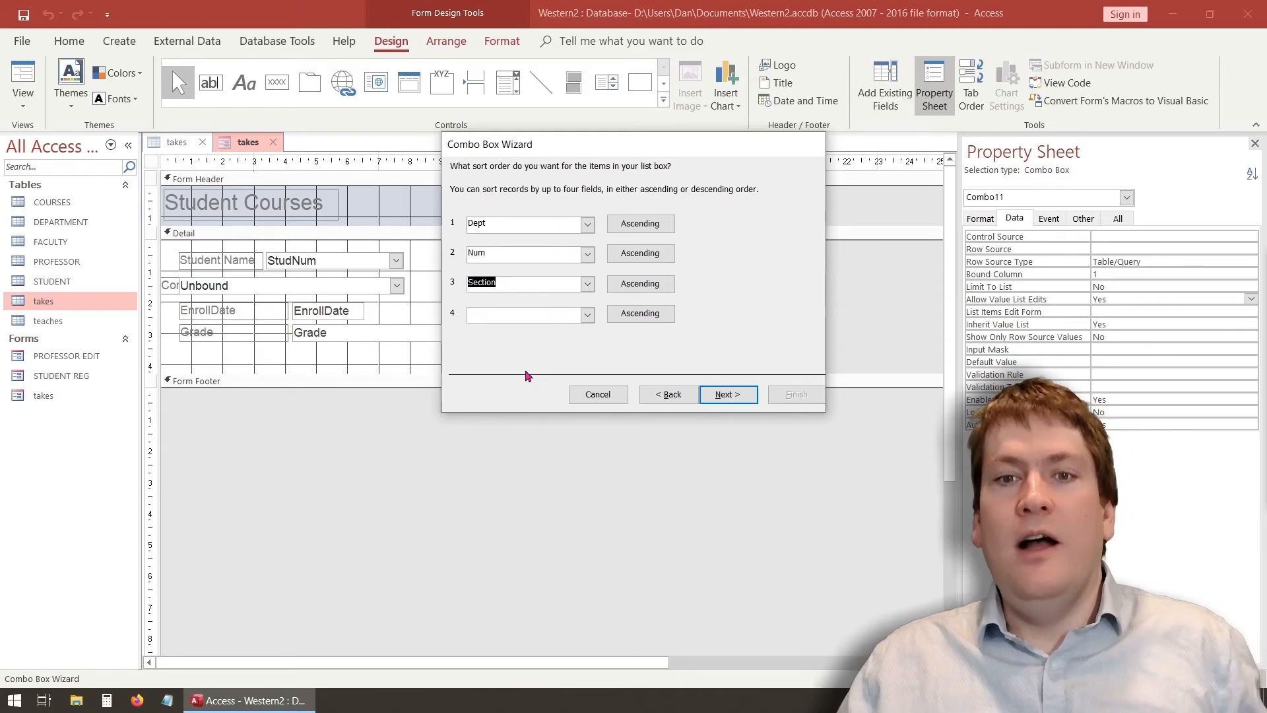
click(727, 395)
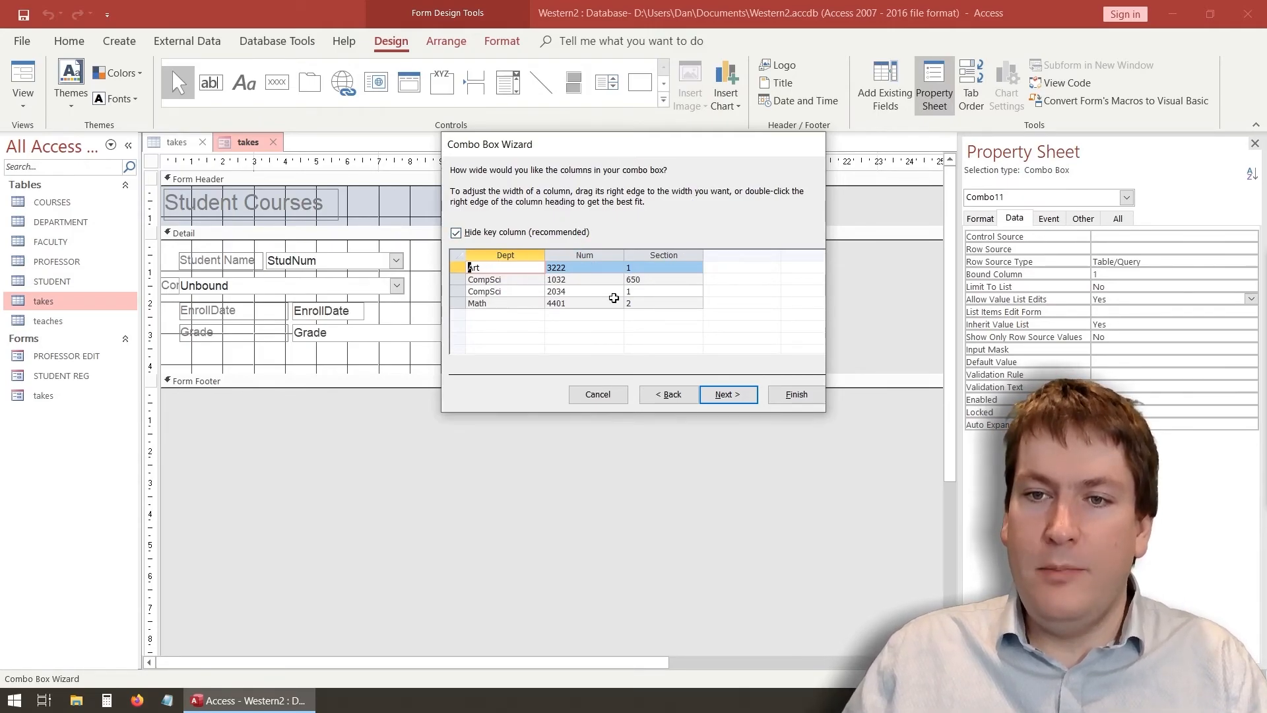
Store the chosen course in CourseID, label the combo box 'Course', and finish the wizard
click(737, 402)
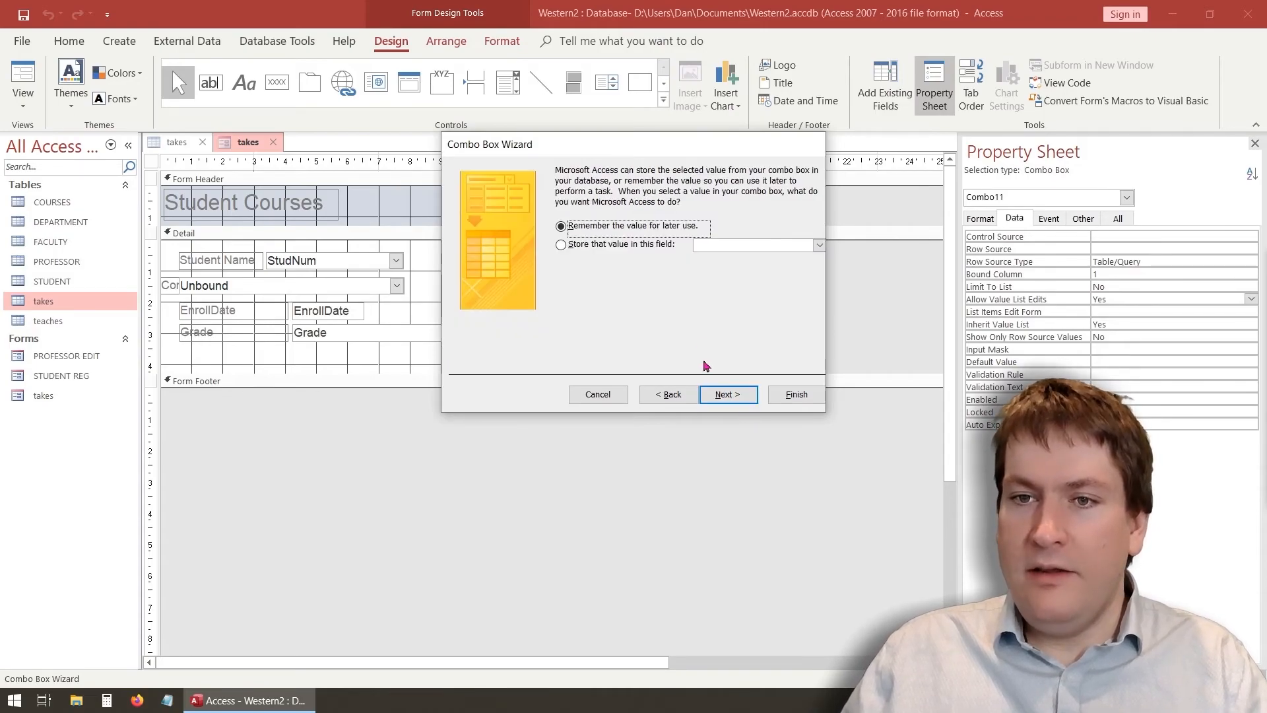
click(647, 247)
click(819, 244)
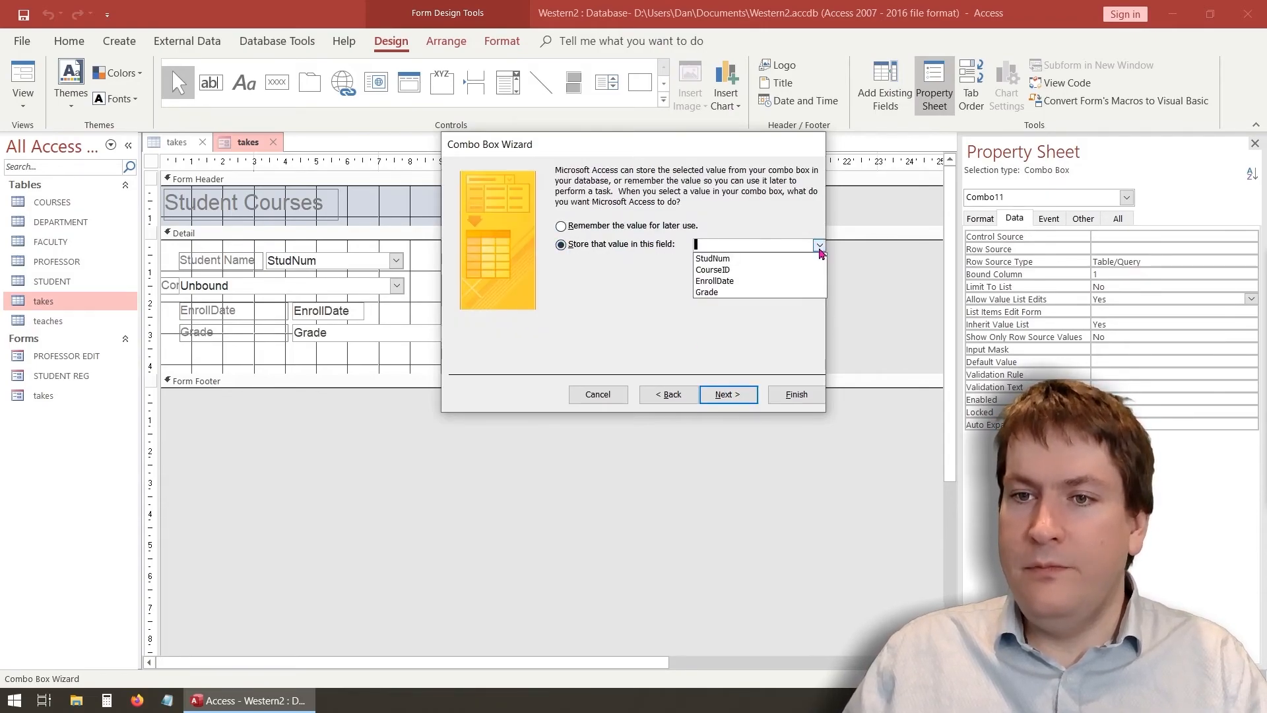
click(724, 270)
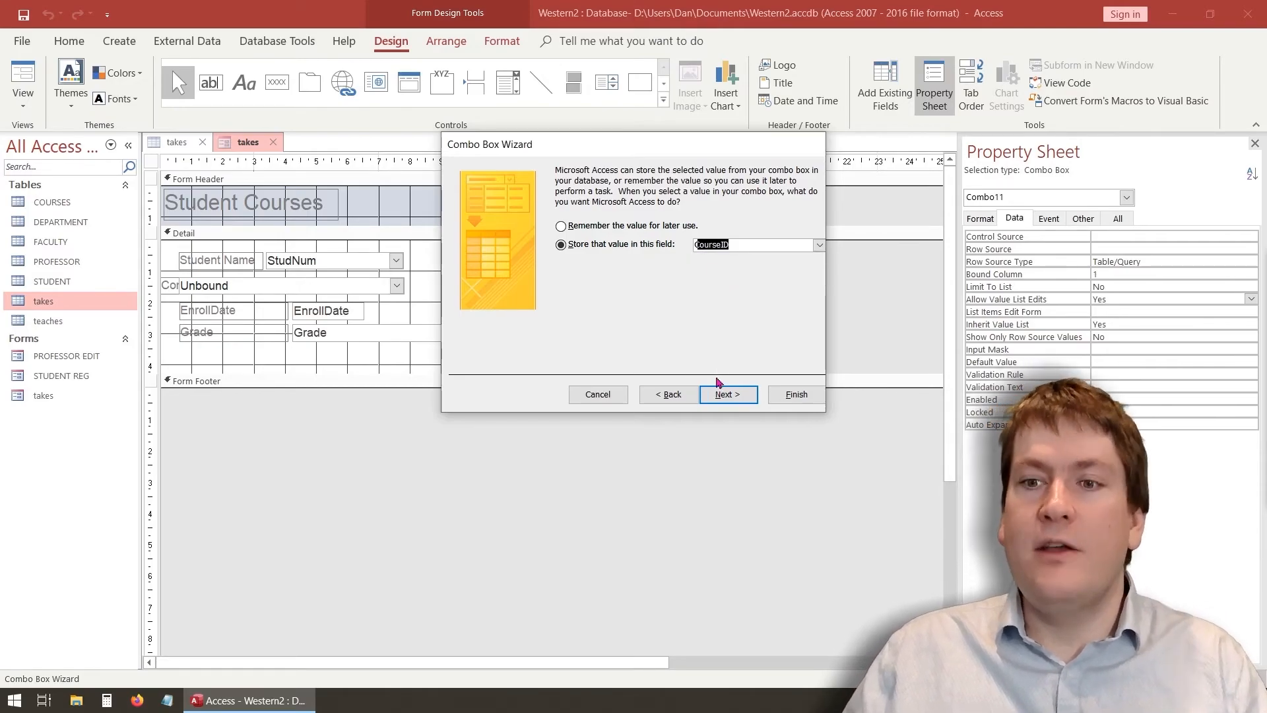
click(734, 398)
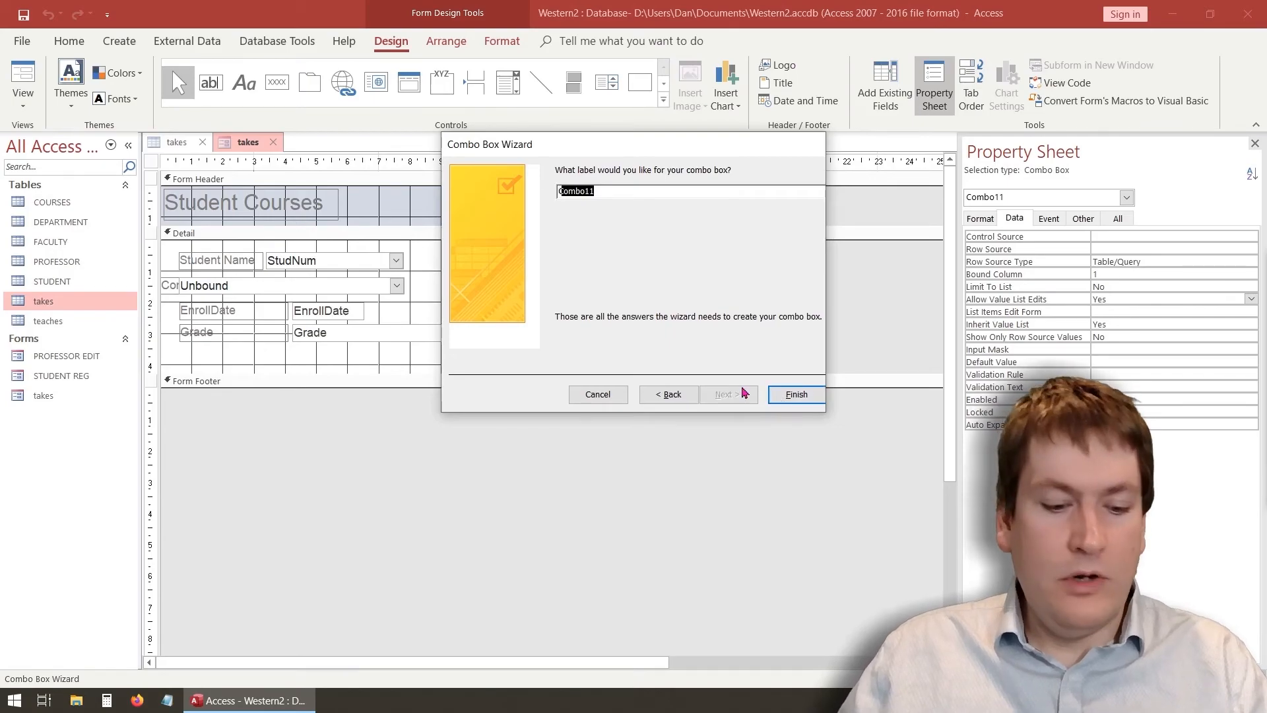
text(Course)
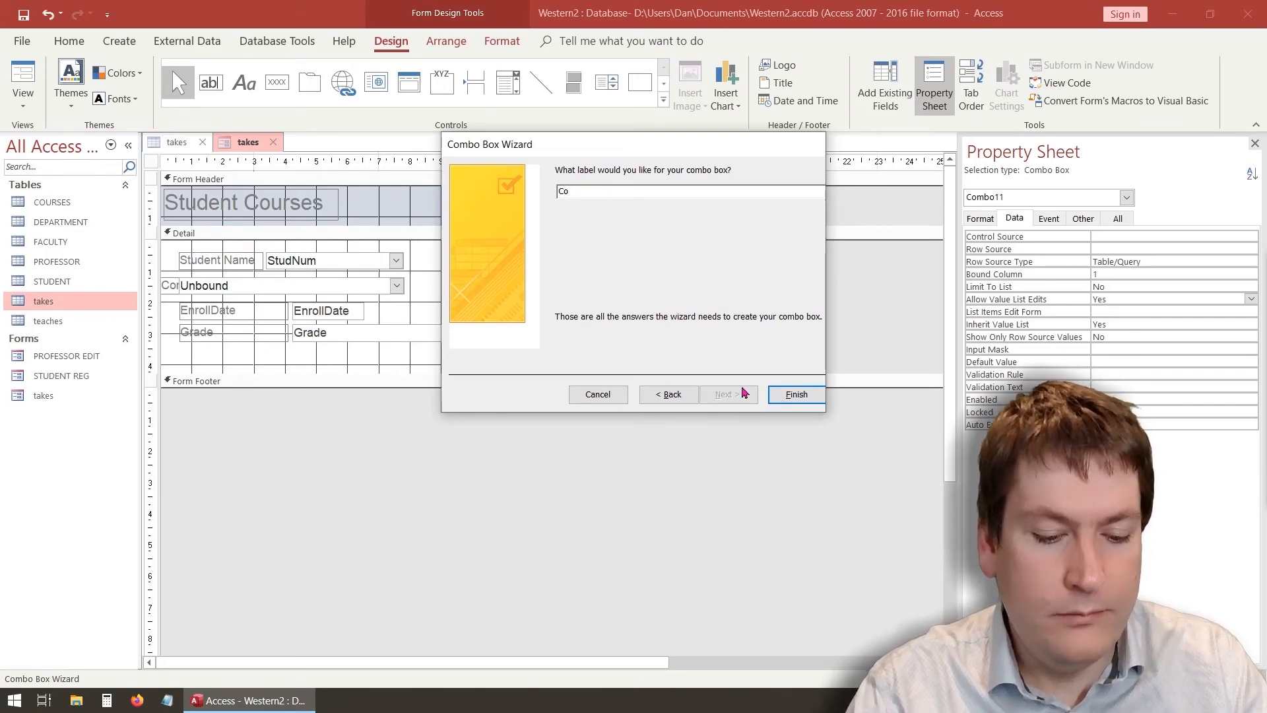
click(792, 394)
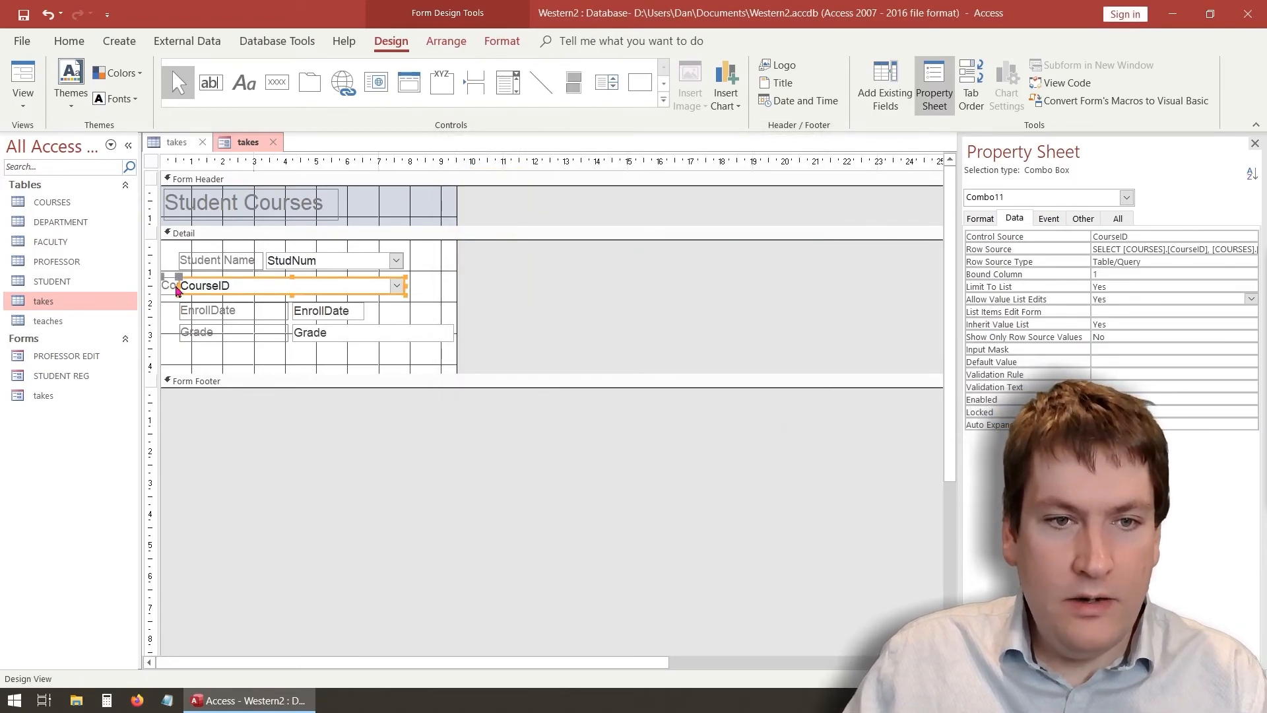
Resize the Course combo box and its label so the row lines up under Student Name
drag(181, 285, 218, 280)
click(200, 284)
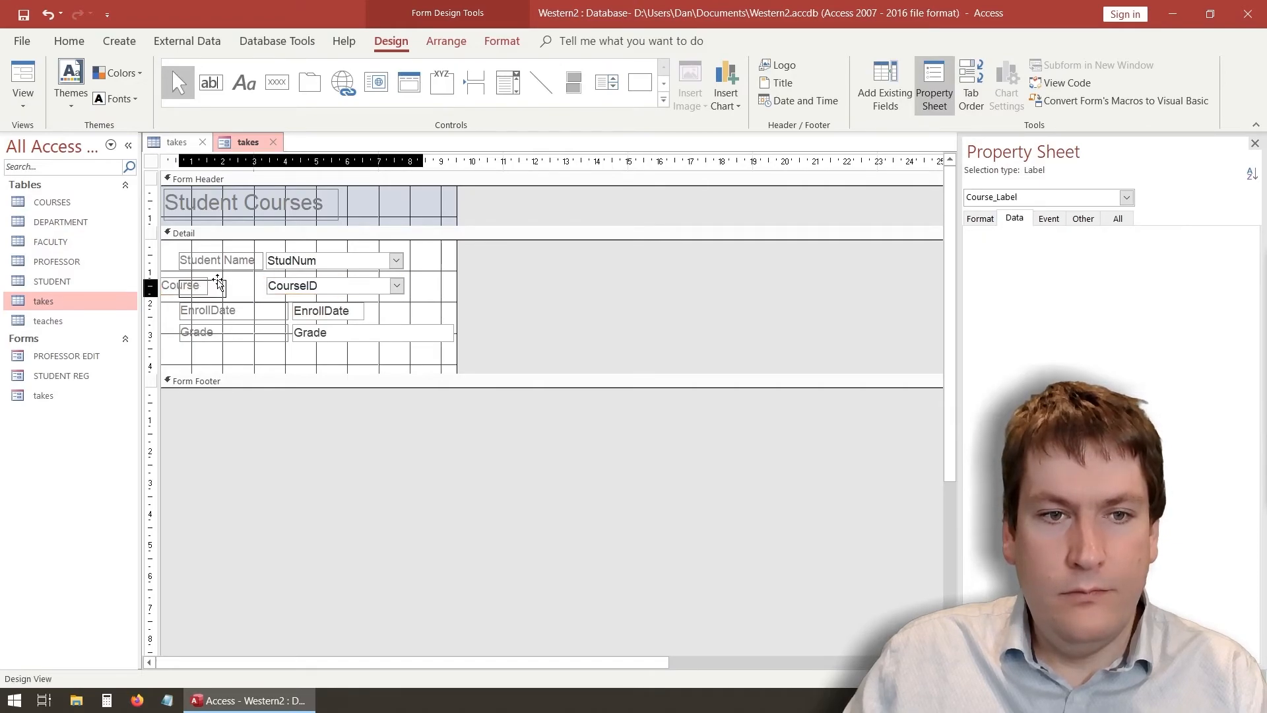
click(294, 288)
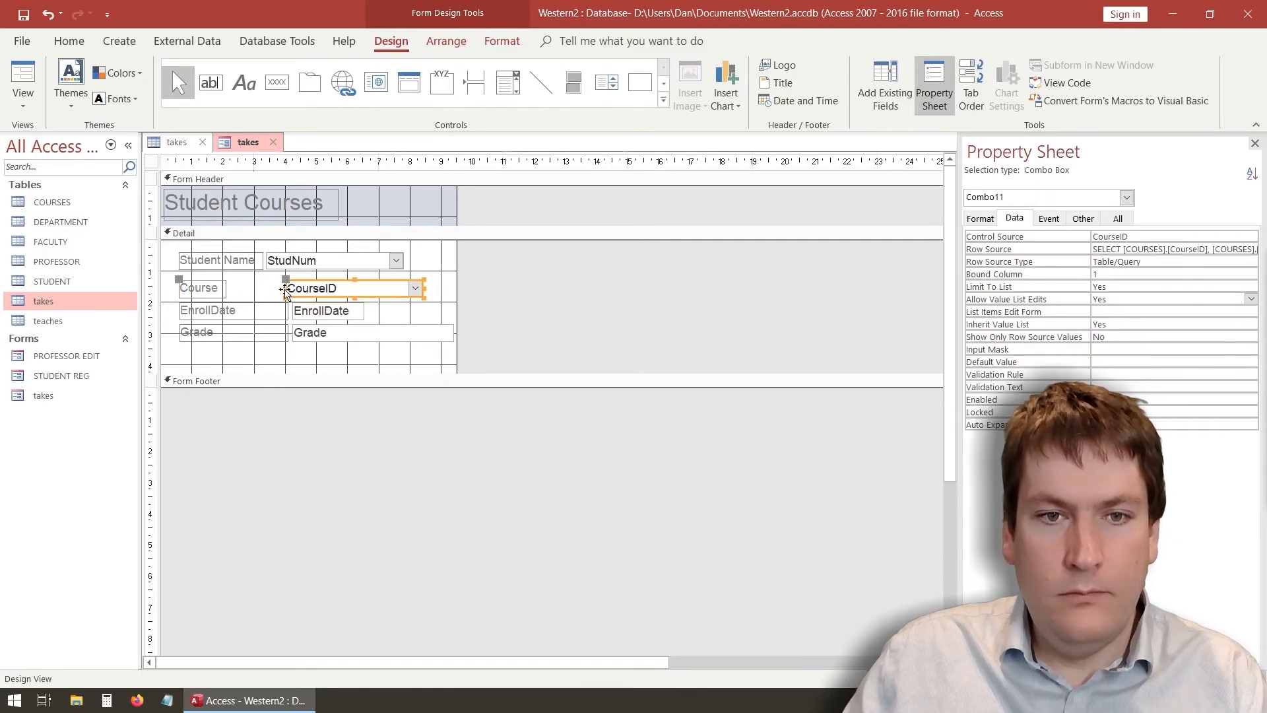
drag(289, 288, 267, 288)
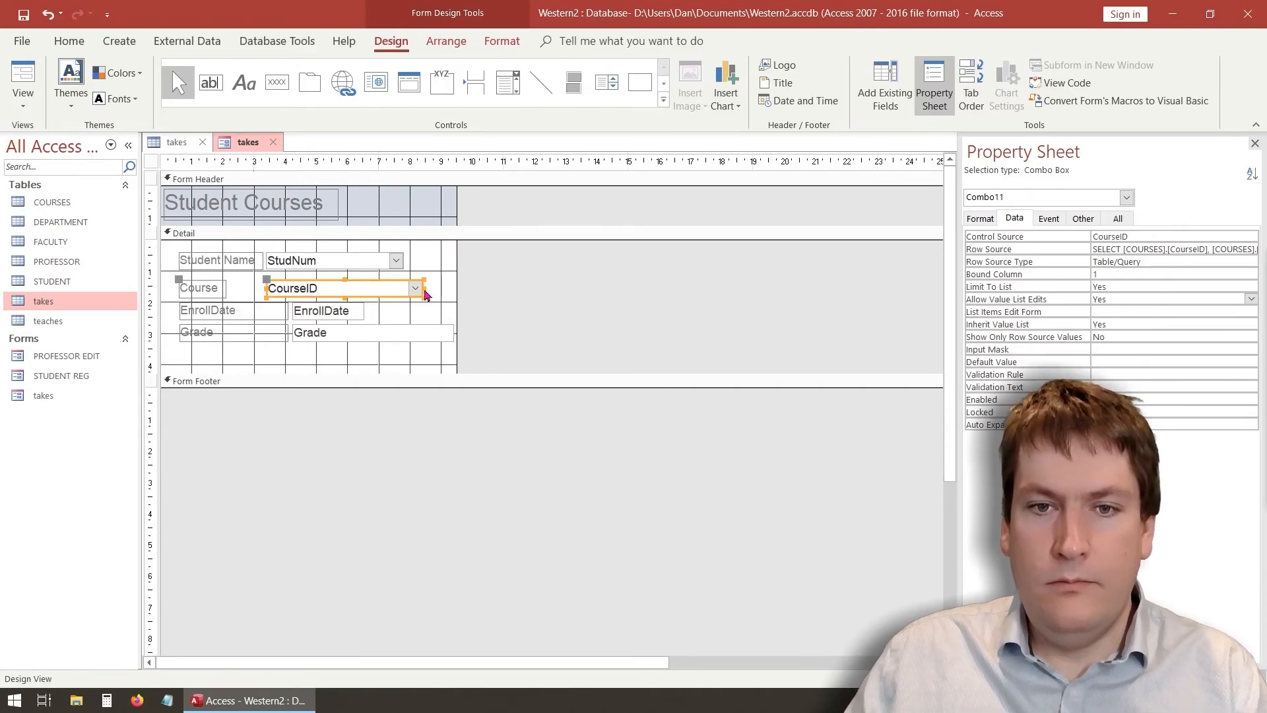
drag(420, 288, 401, 288)
click(446, 303)
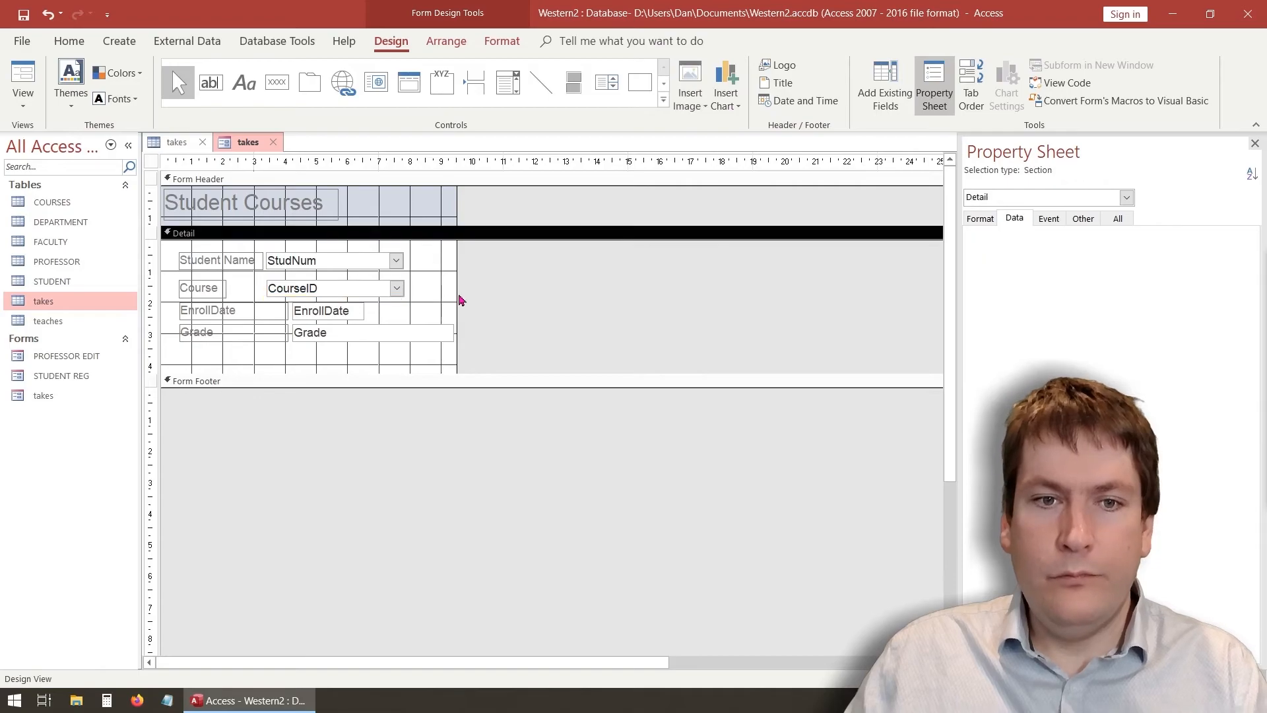
click(25, 85)
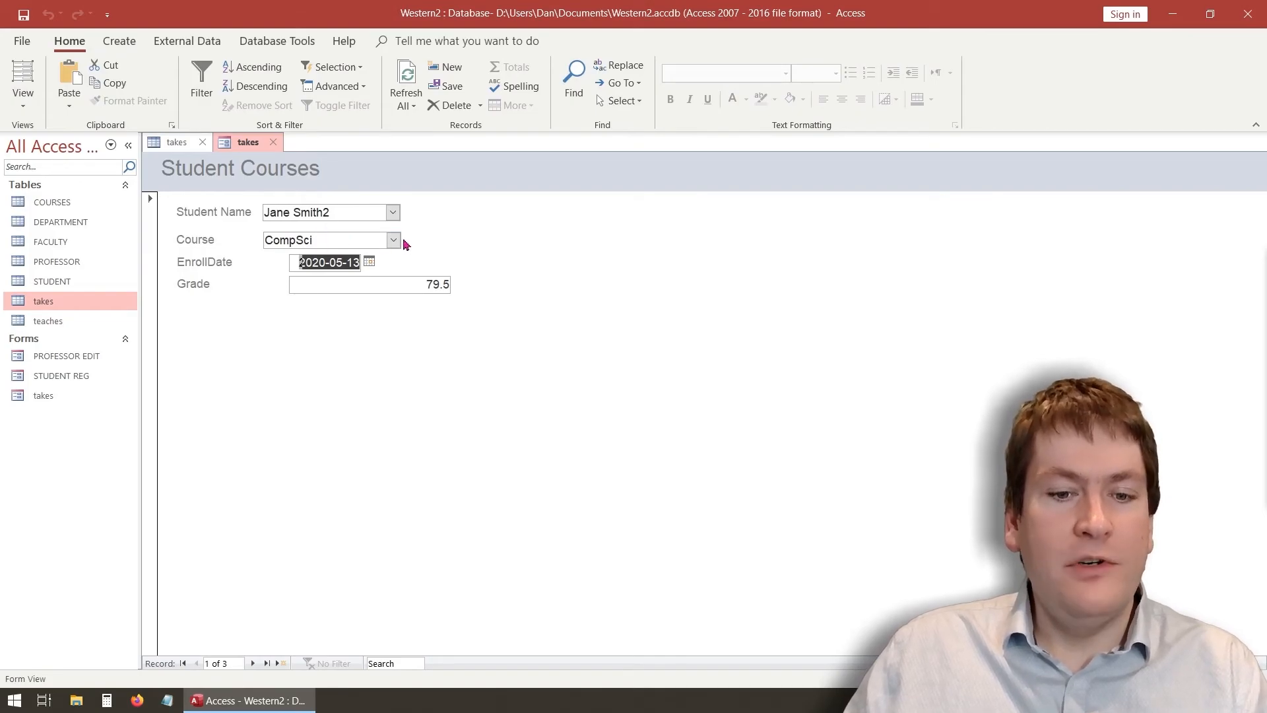
click(394, 241)
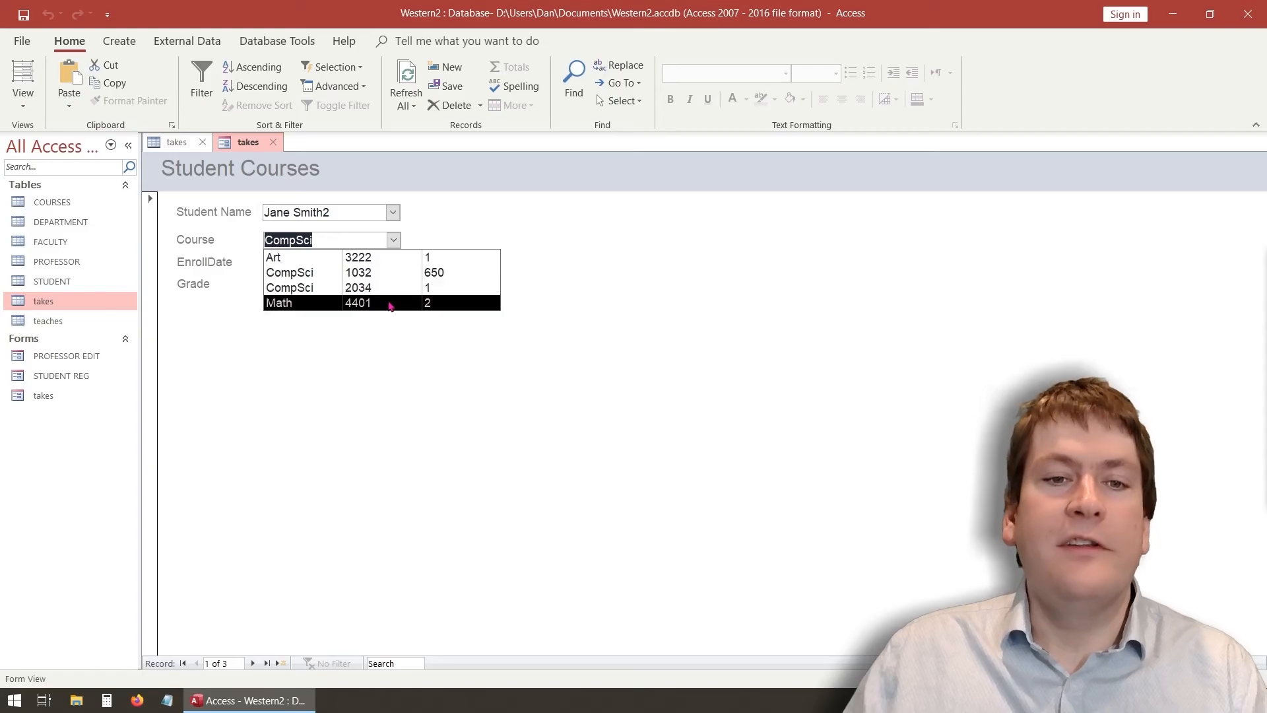
click(325, 258)
click(395, 242)
click(402, 285)
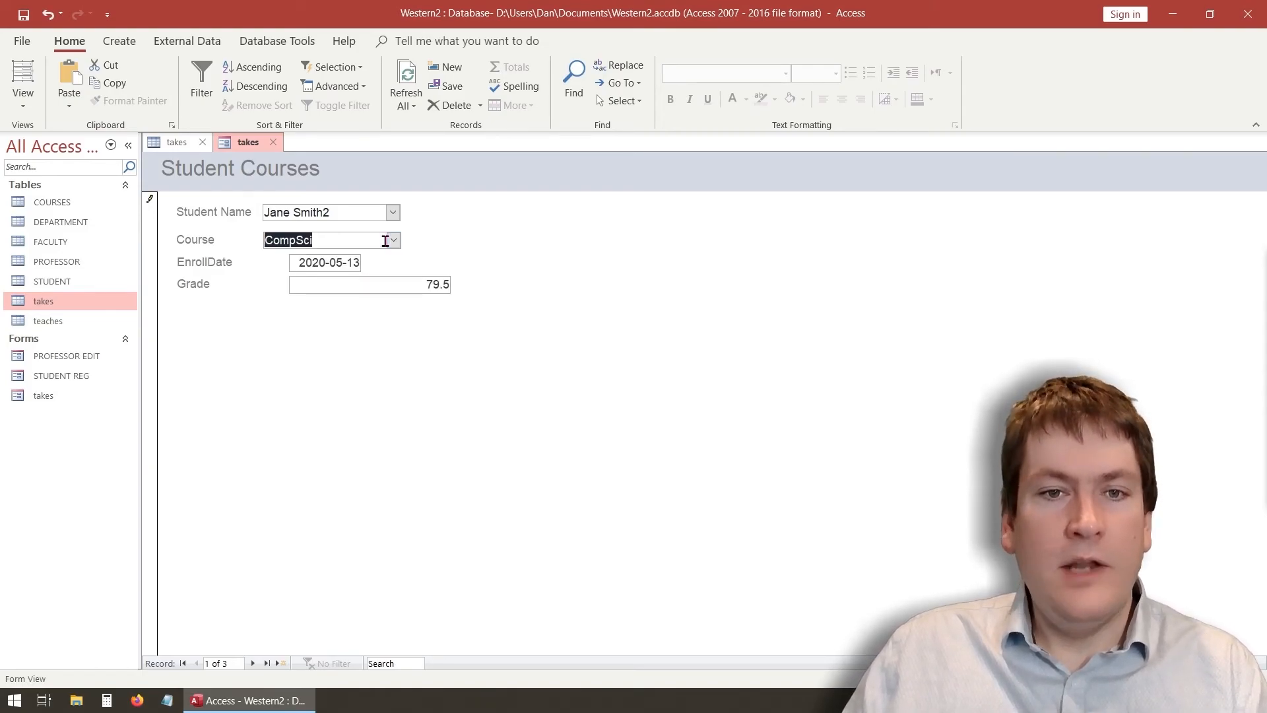
click(394, 240)
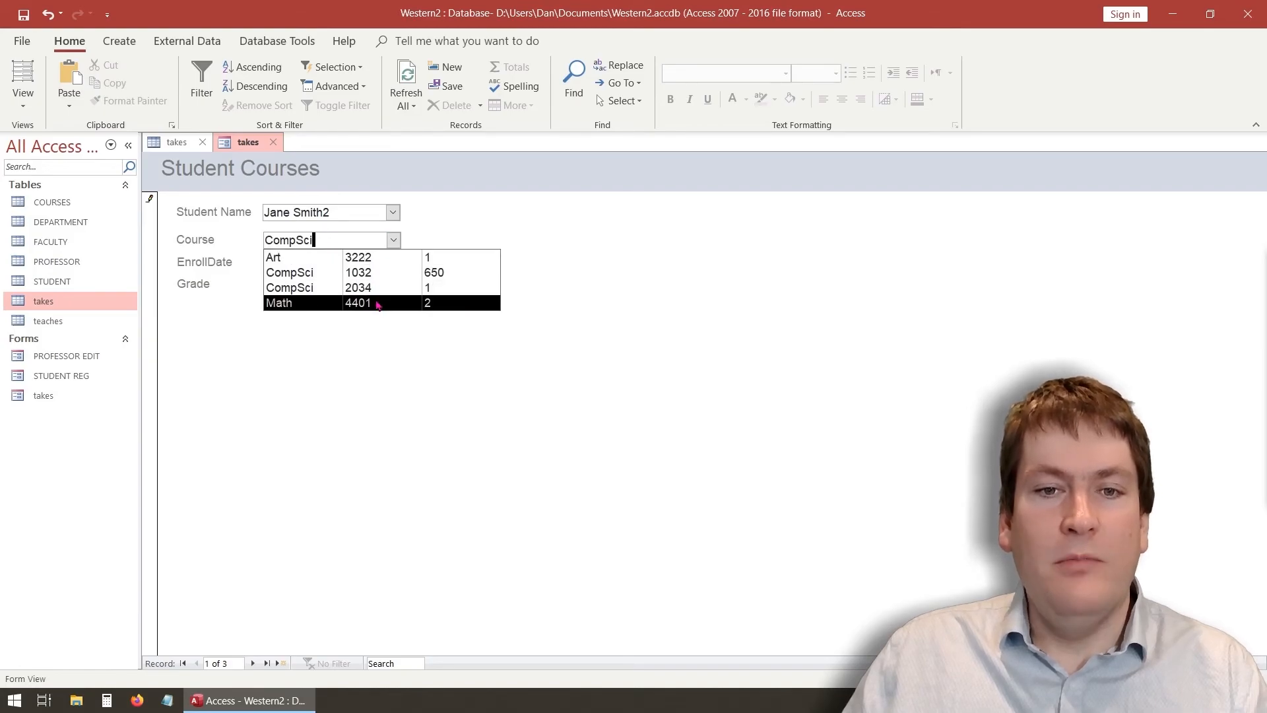
click(377, 303)
click(394, 240)
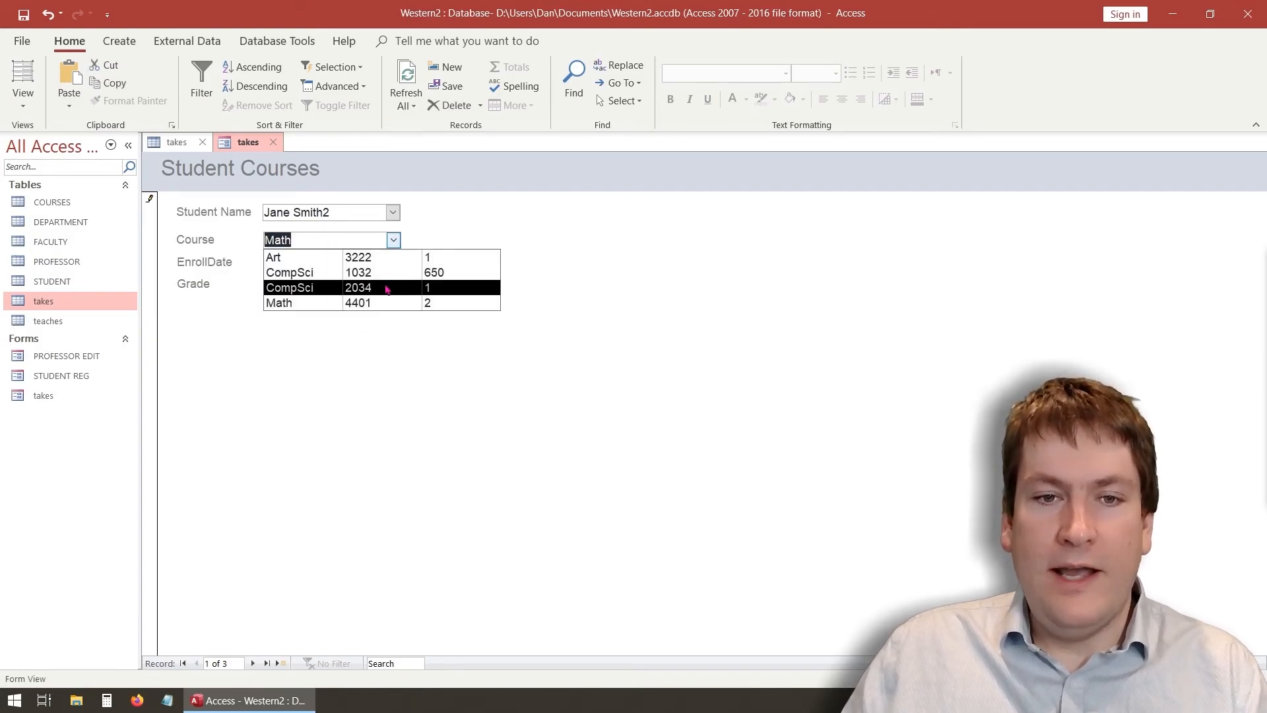
click(388, 289)
click(173, 142)
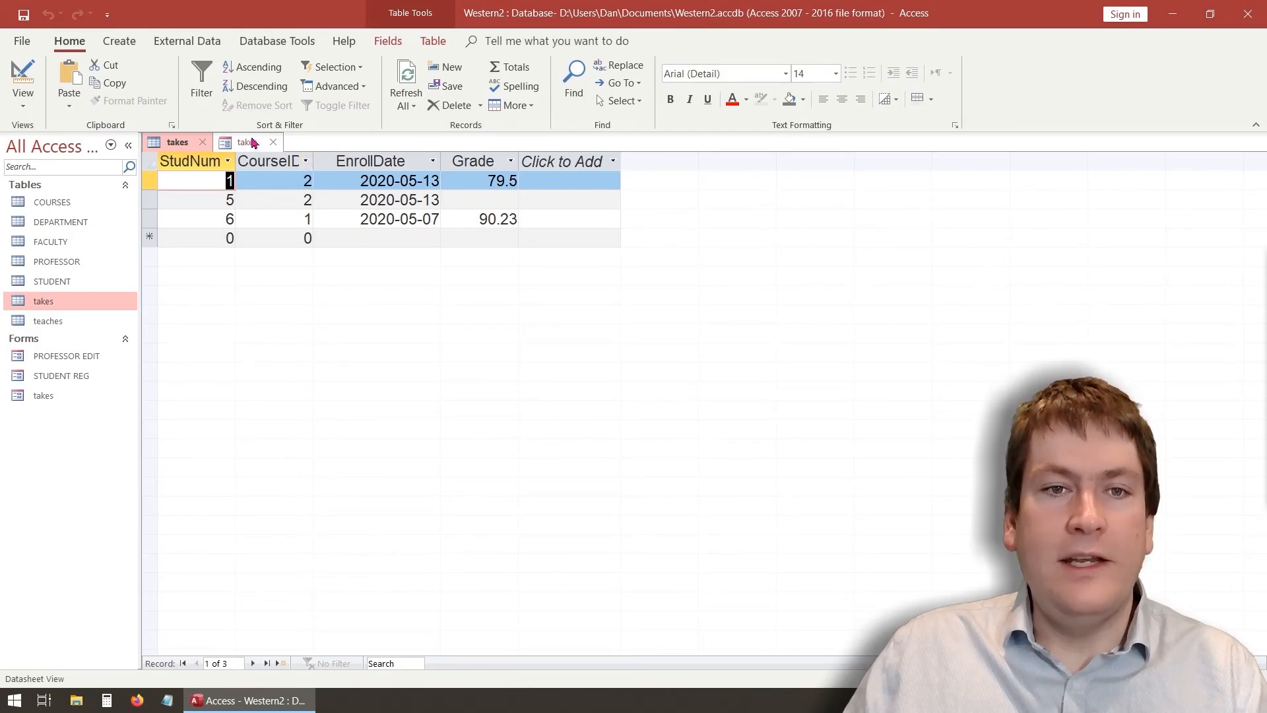
click(225, 143)
right_click(246, 144)
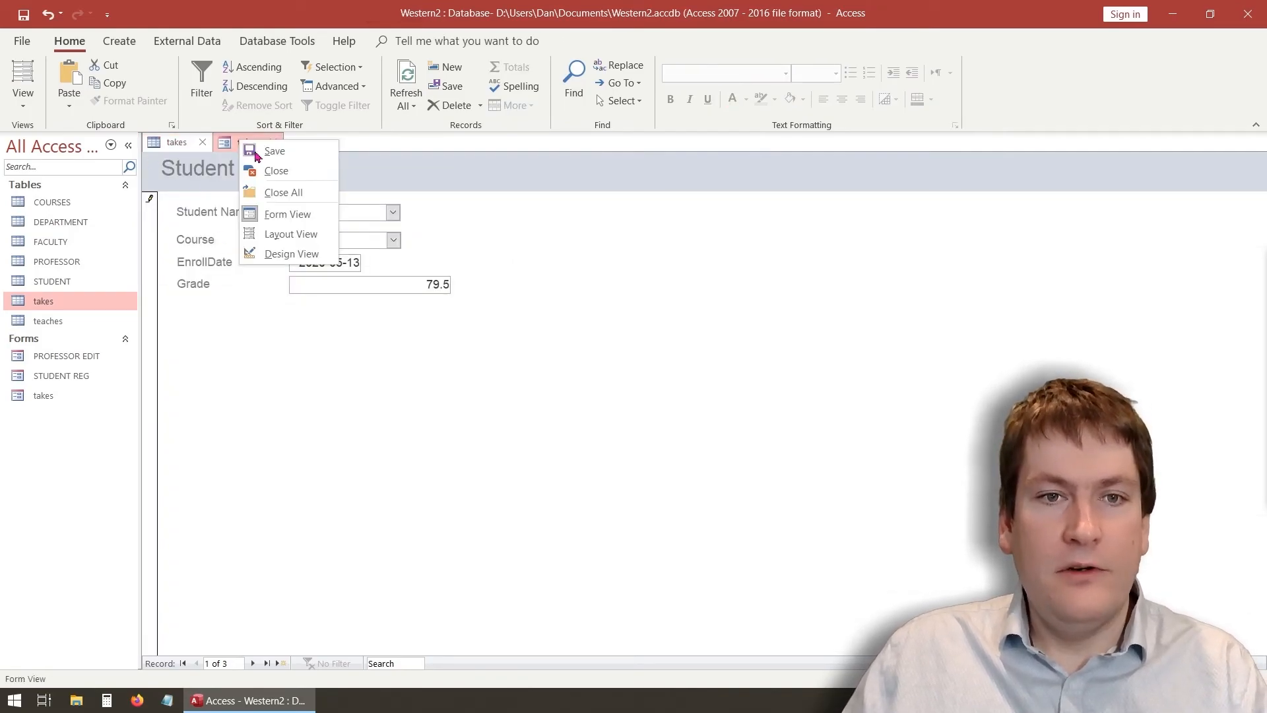
key(Escape)
click(173, 142)
click(250, 145)
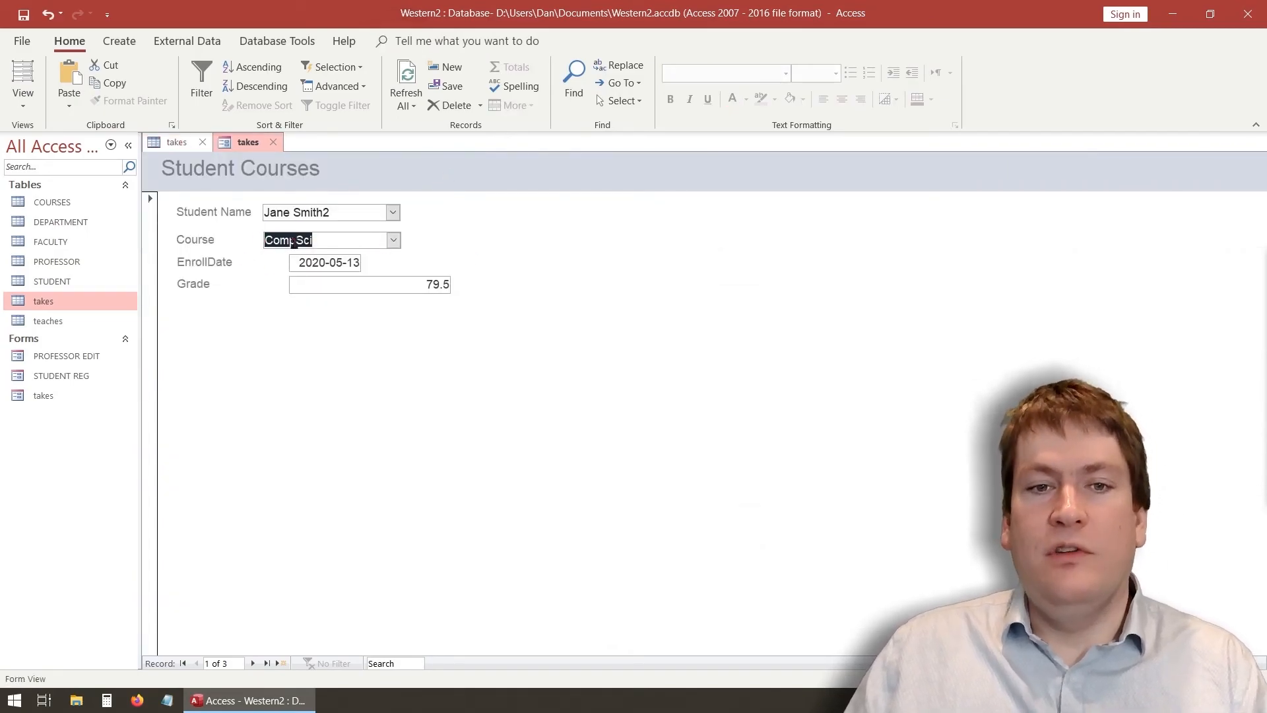
click(393, 241)
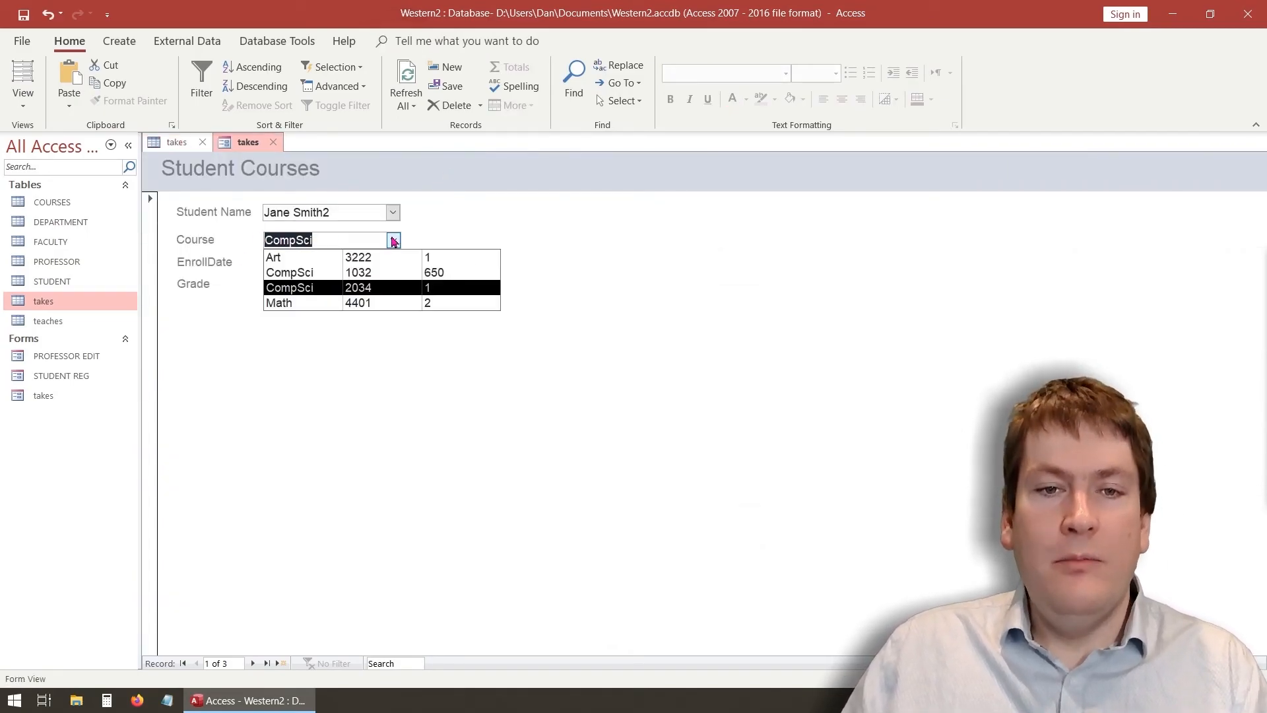
click(492, 230)
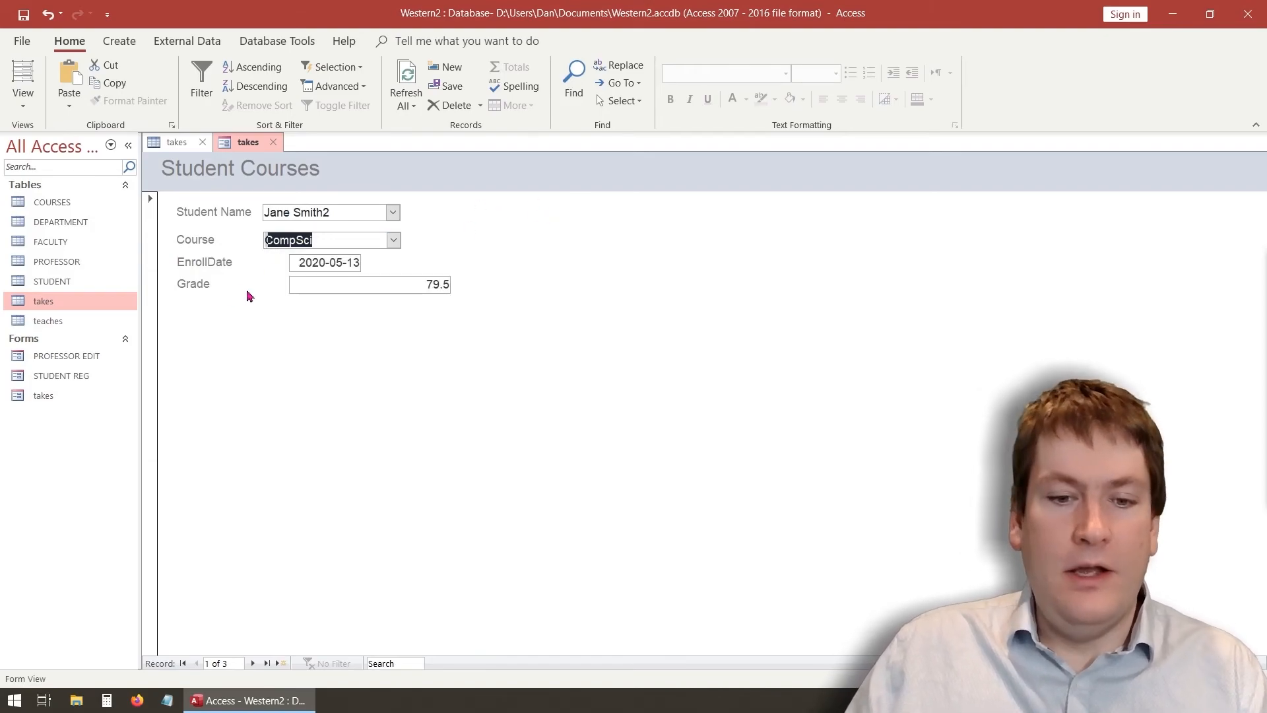
click(23, 96)
click(68, 206)
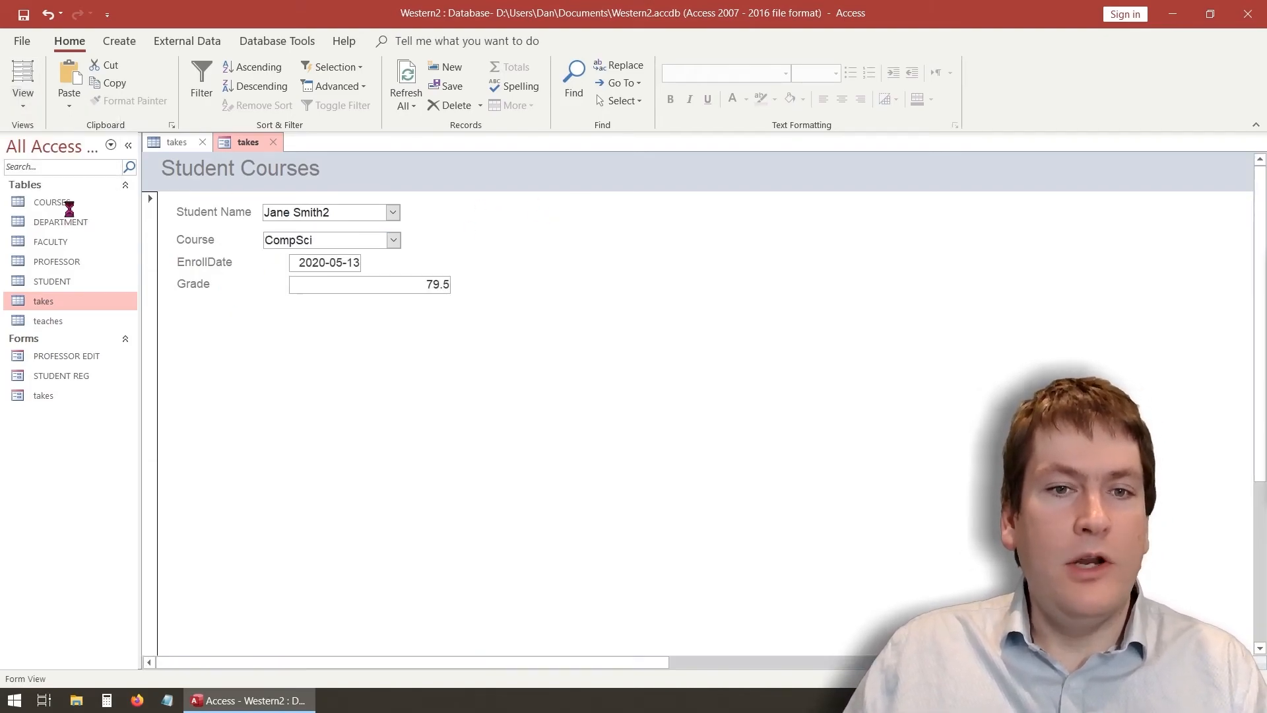
click(374, 295)
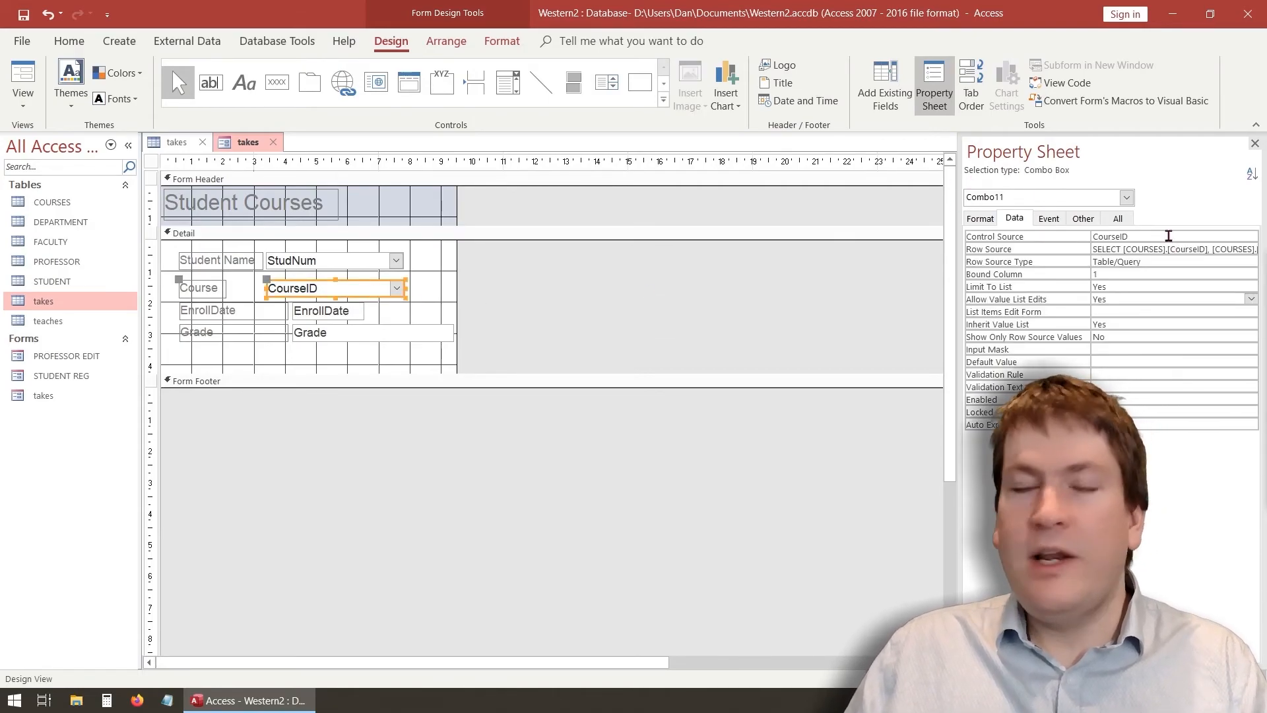
In the combo's Row Source, replace the comma after Dept with & " " &
click(1123, 248)
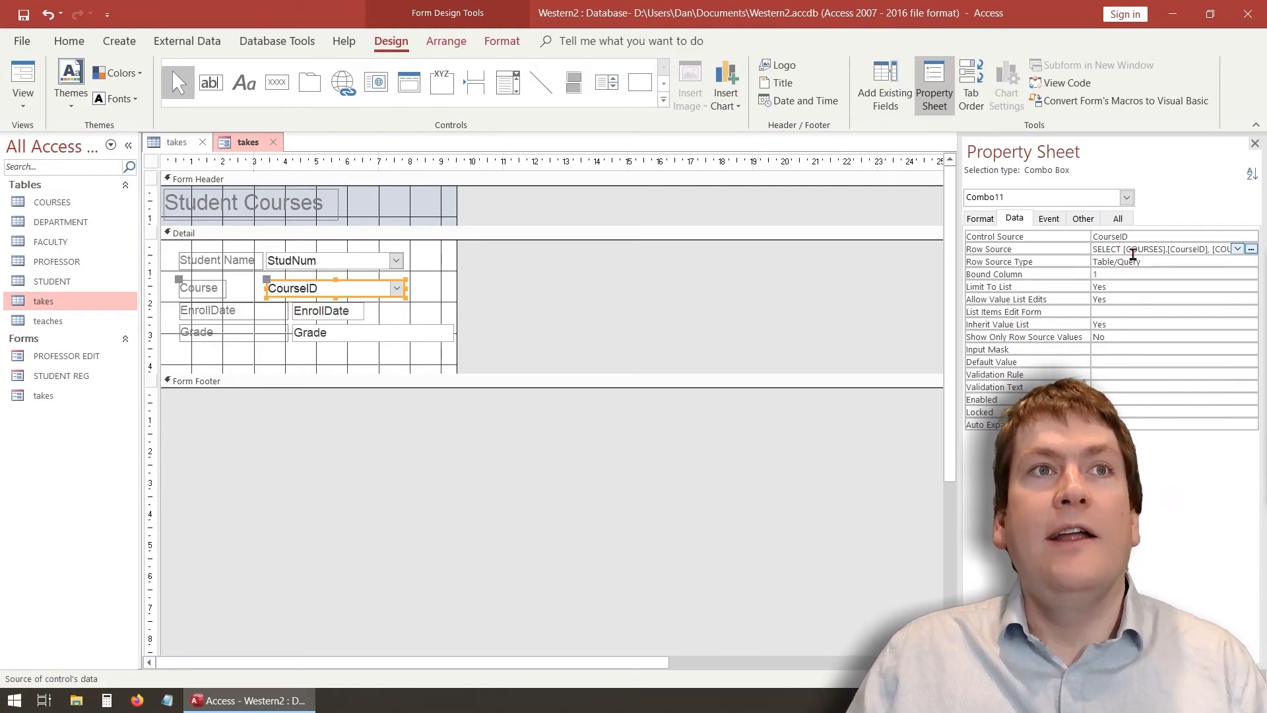
click(1124, 249)
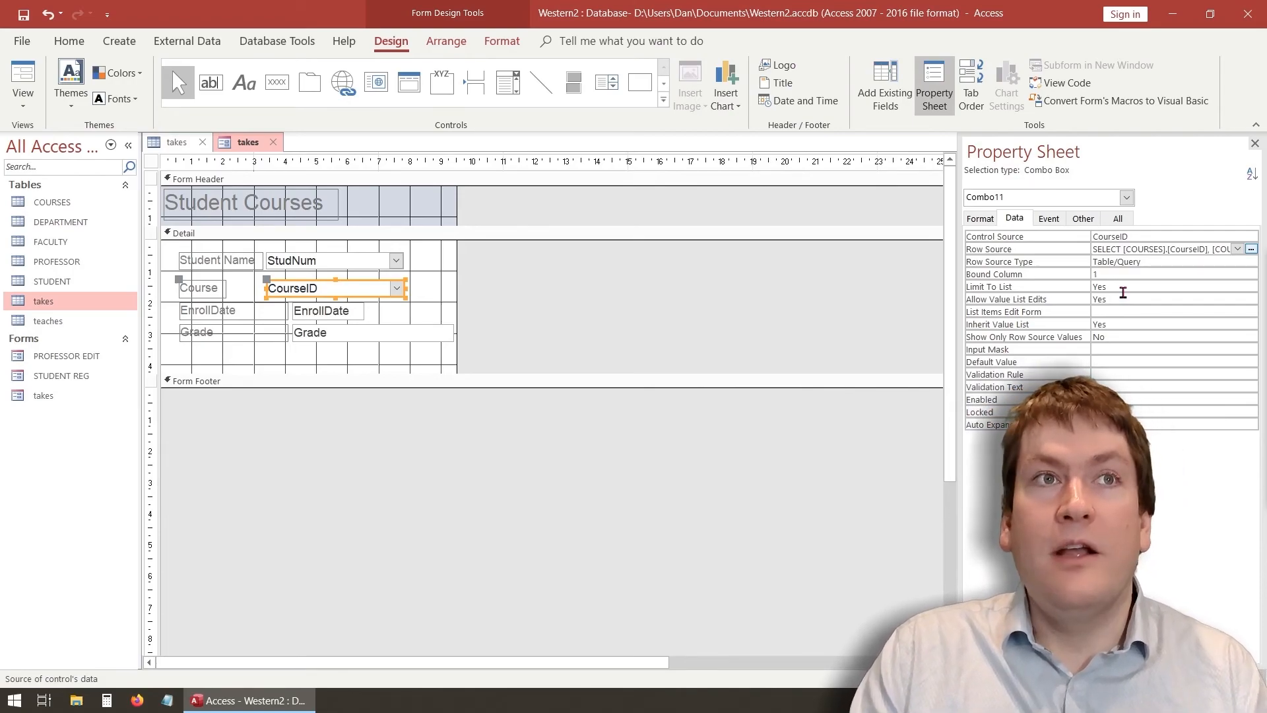
key(Right)
key(Right)
key(Right)
key(Right)
key(Right)
key(Right)
key(Right)
key(Right)
key(Right)
key(Right)
key(Right)
key(Right)
key(Right)
key(Right)
key(Right)
key(Right)
key(Right)
key(Right)
key(Right)
key(Right)
key(Right)
key(Right)
key(Right)
key(Right)
key(Right)
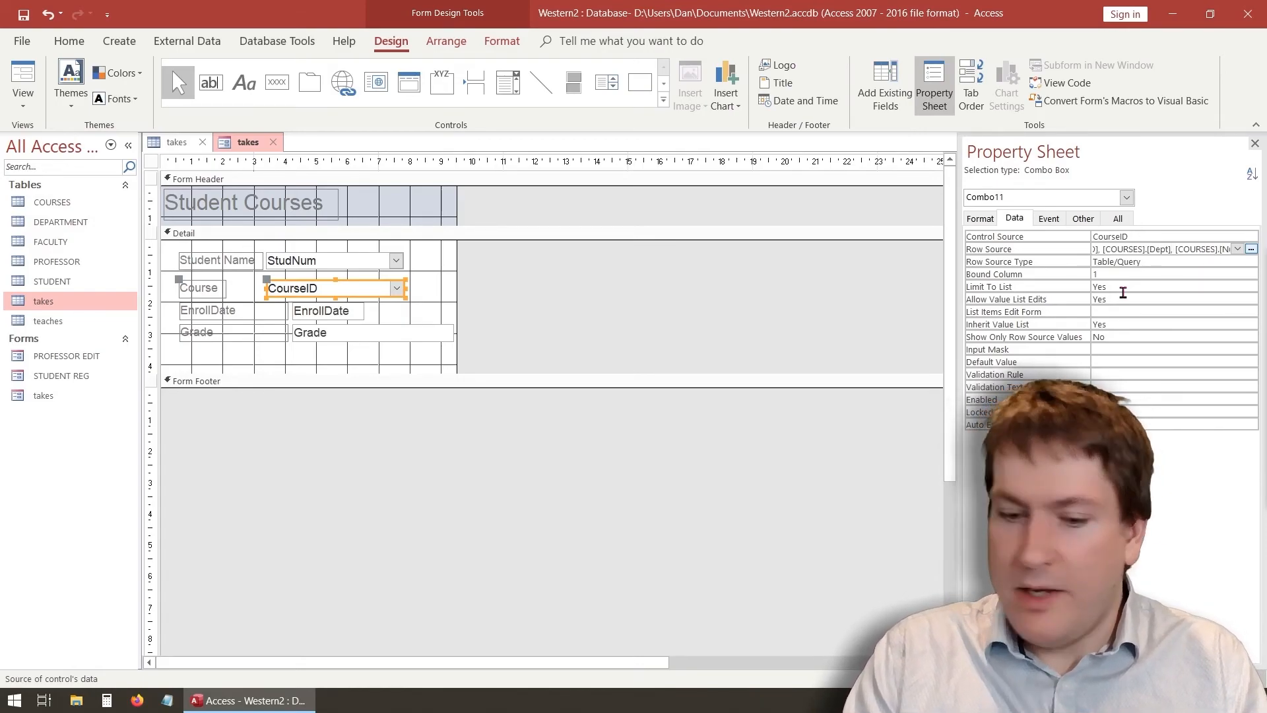
key(BackSpace)
text(& " " &)
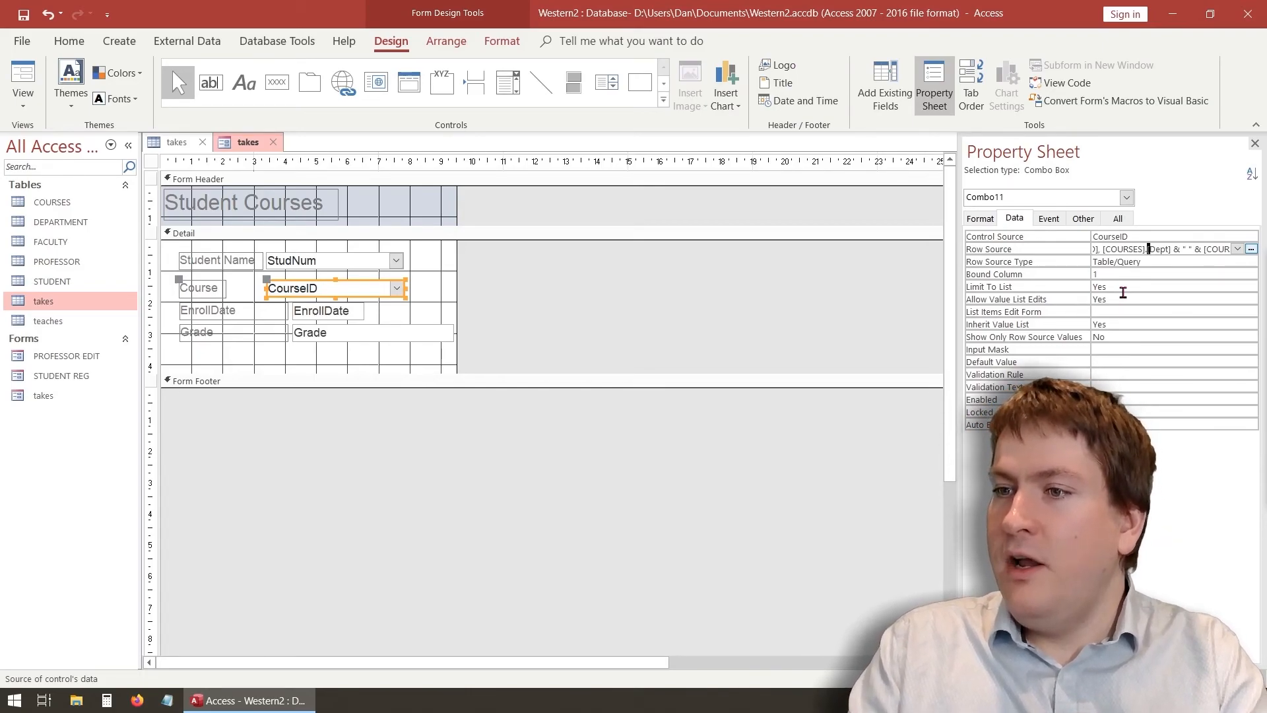
Join Num and Section the same way, commit the Row Source, and switch to Form View
key(Right)
key(Right)
key(Right)
key(Right)
key(Right)
key(Right)
key(Right)
key(Right)
key(Right)
key(Right)
key(Right)
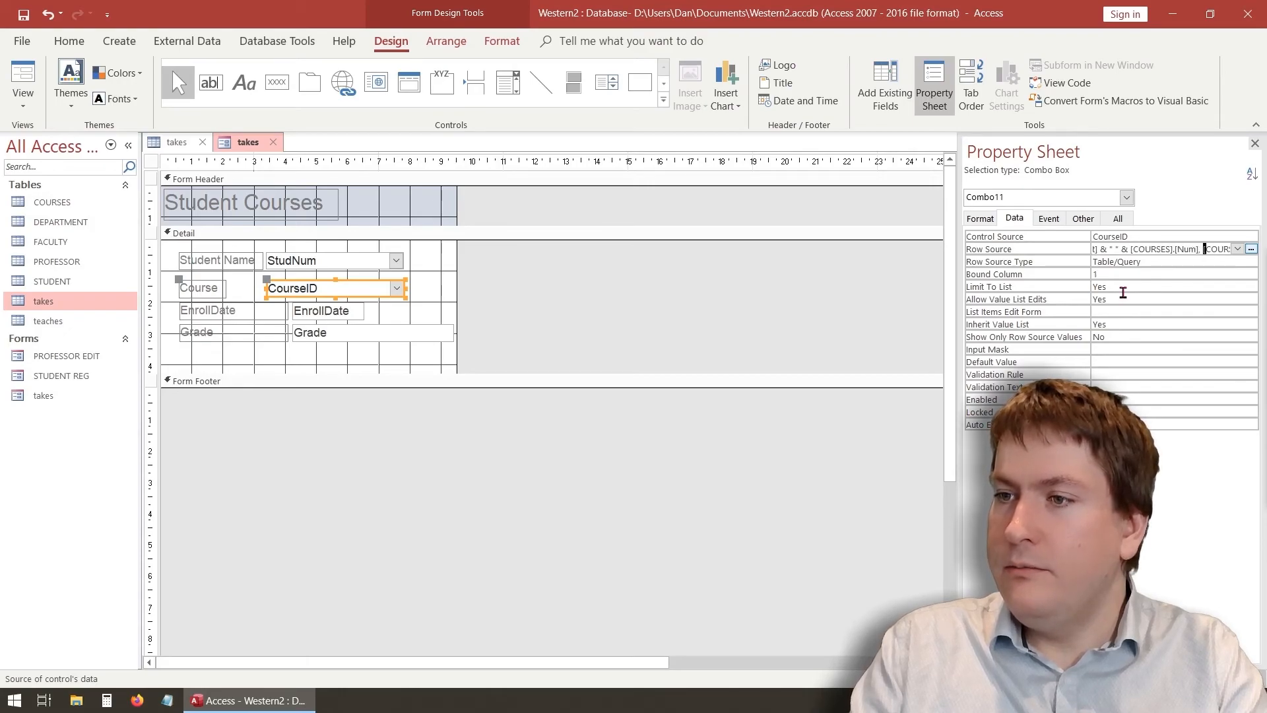
key(BackSpace)
text(& " " &)
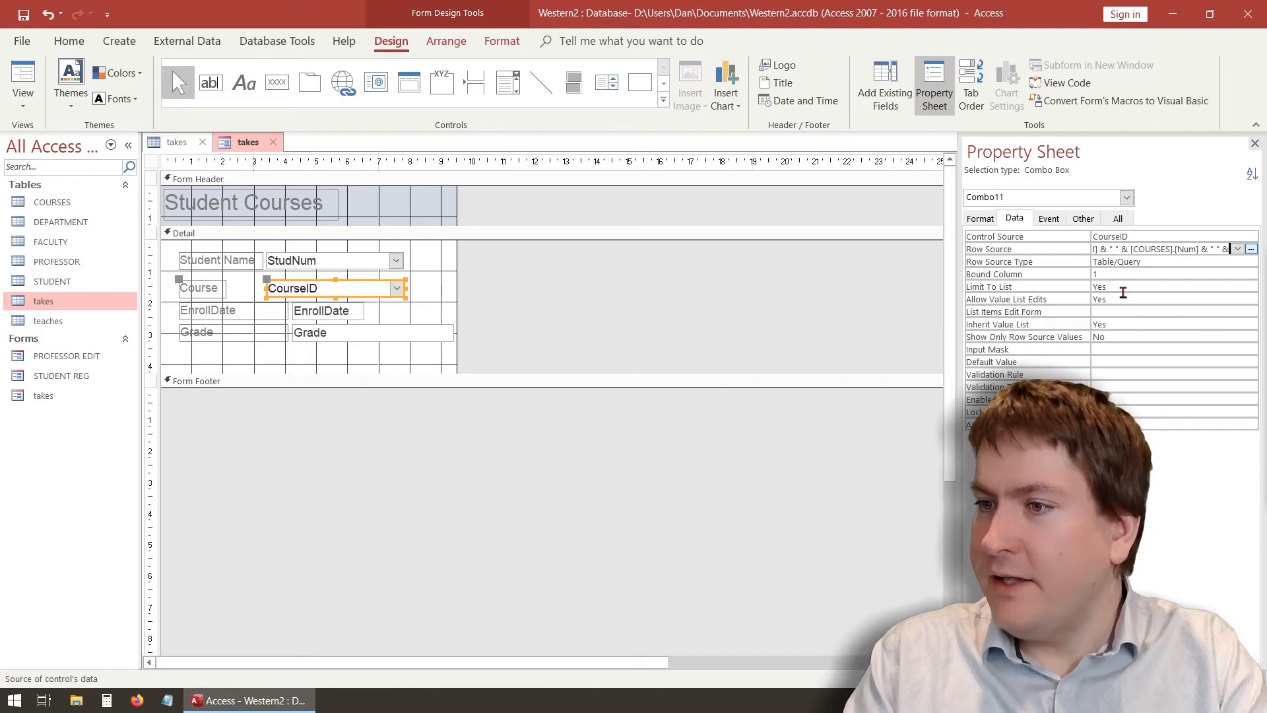
key(Right)
key(Right)
key(Right)
key(Right)
key(Right)
key(Right)
key(Right)
key(Right)
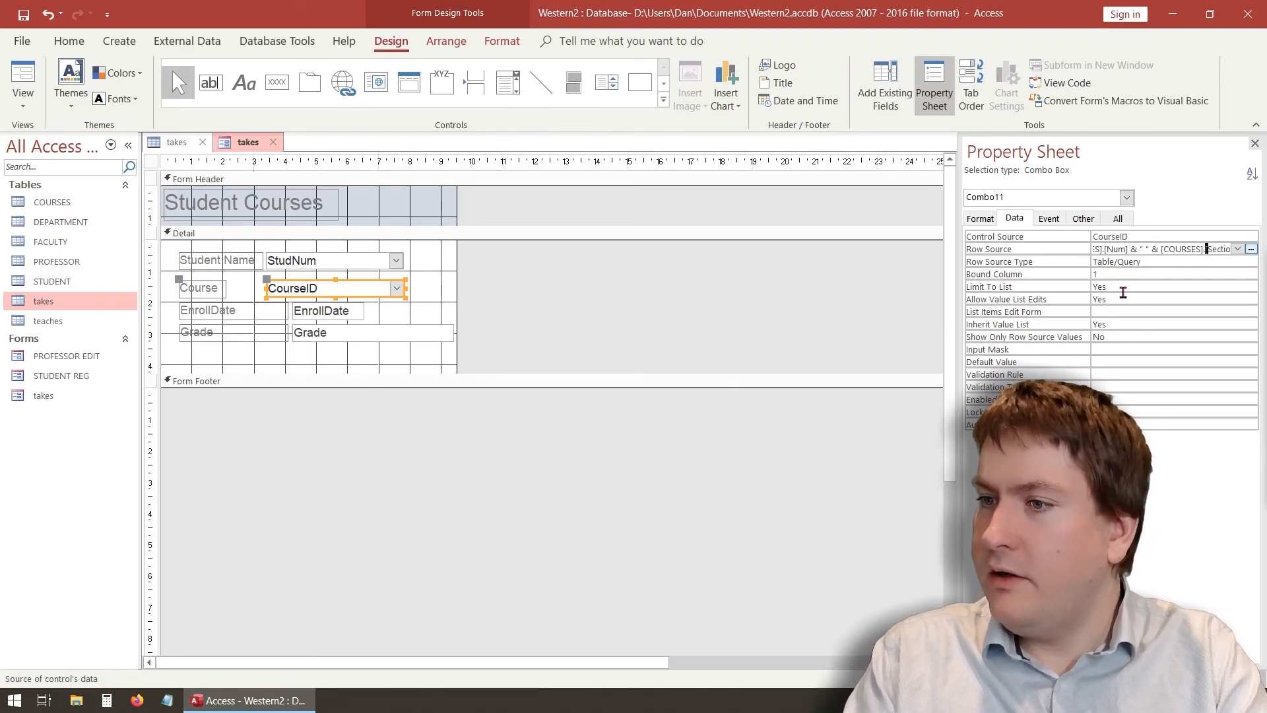
key(Right)
key(Right)
key(Right)
key(Right)
key(Right)
key(Right)
key(Right)
key(Right)
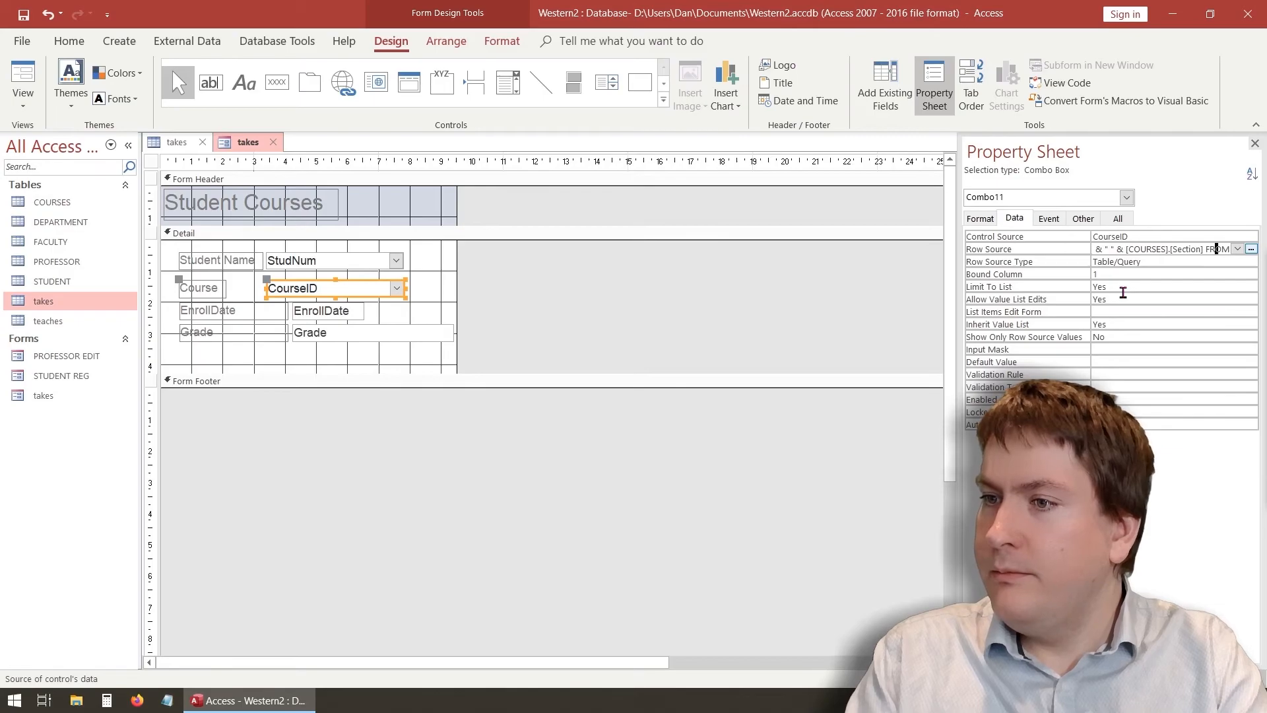
key(Right)
key(Right)
key(Right)
key(Right)
key(Right)
key(Right)
key(Right)
key(Right)
key(Right)
key(Right)
key(Right)
key(Right)
key(Right)
key(Right)
key(Right)
key(Right)
key(Right)
key(Right)
key(Right)
key(Right)
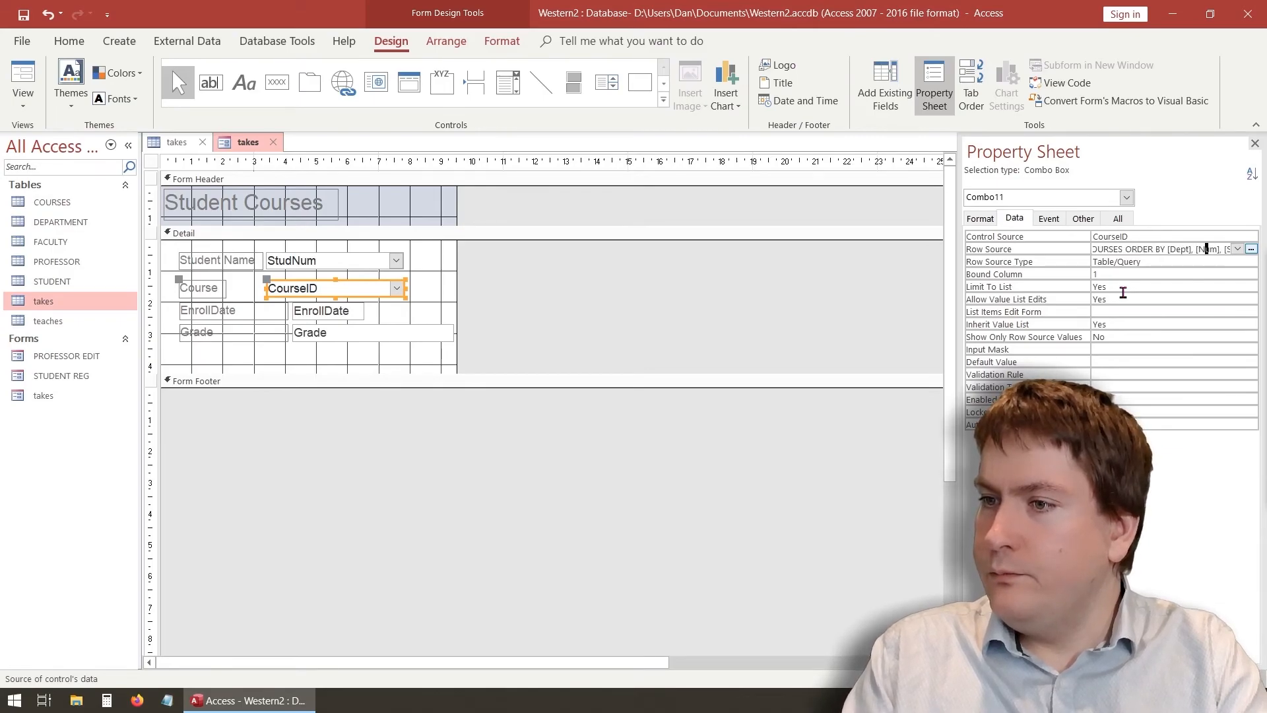
key(Right)
key(Right)
key(Right)
key(Right)
key(Down)
key(Down)
key(Down)
key(Down)
key(Down)
key(Down)
key(Down)
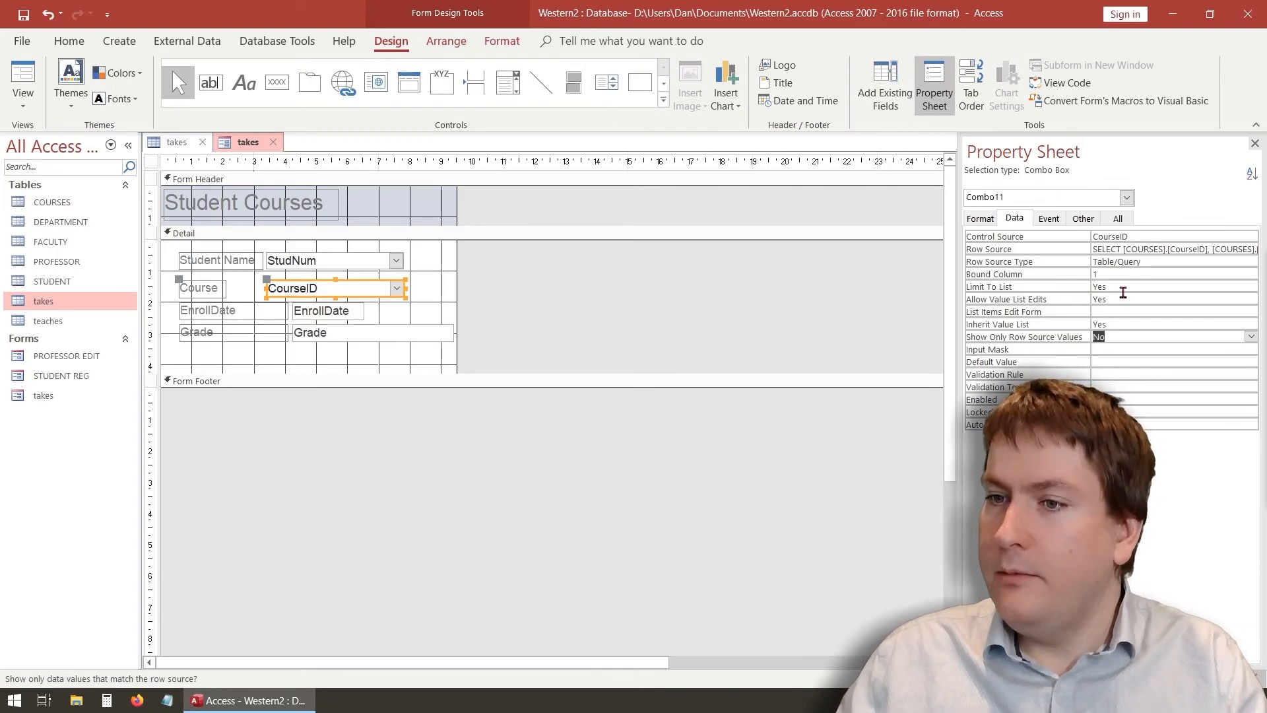
click(1099, 276)
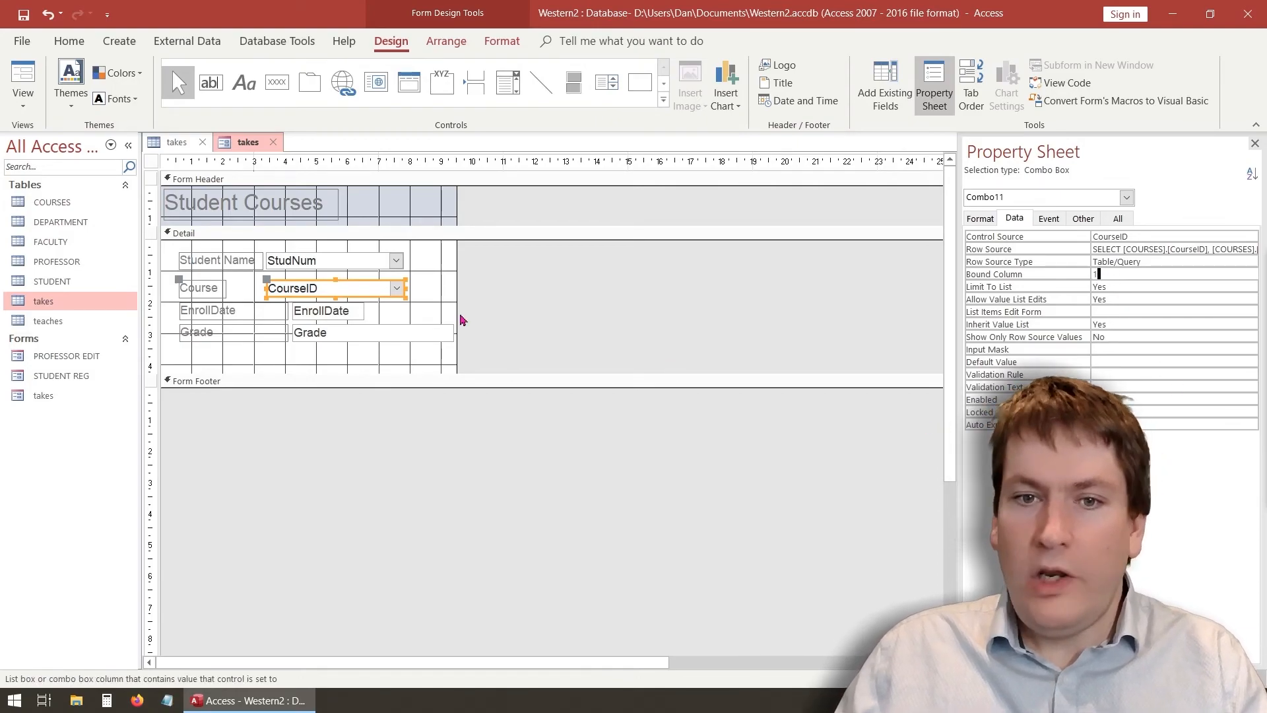
click(442, 297)
click(379, 295)
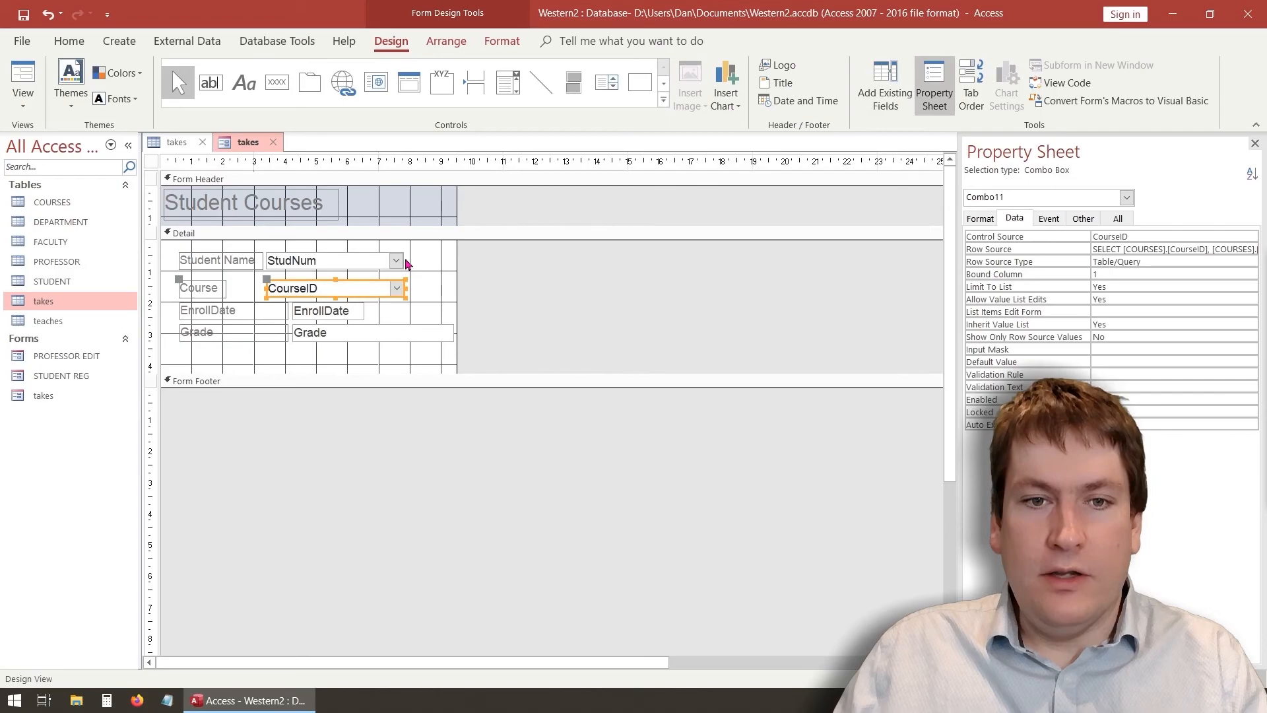
click(23, 86)
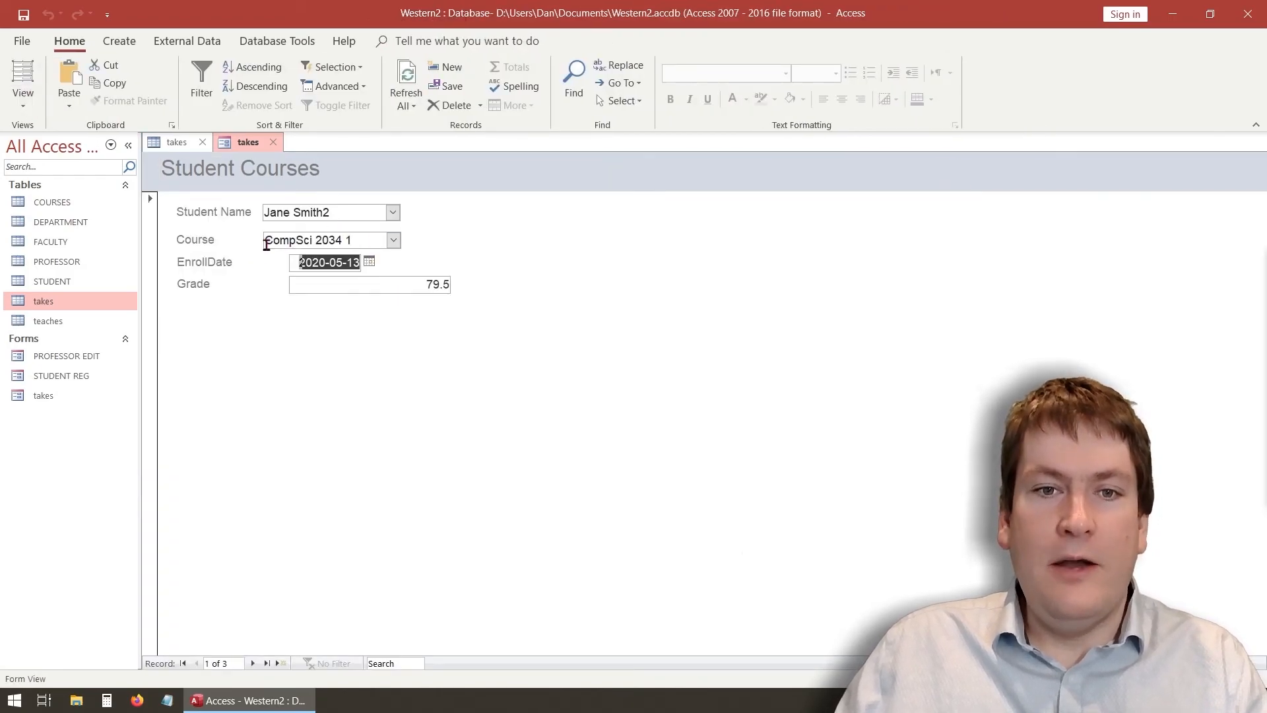
Set the first record's Course to CompSci 1032 and return the form to Design View
click(394, 241)
click(321, 304)
click(393, 241)
click(309, 274)
click(394, 242)
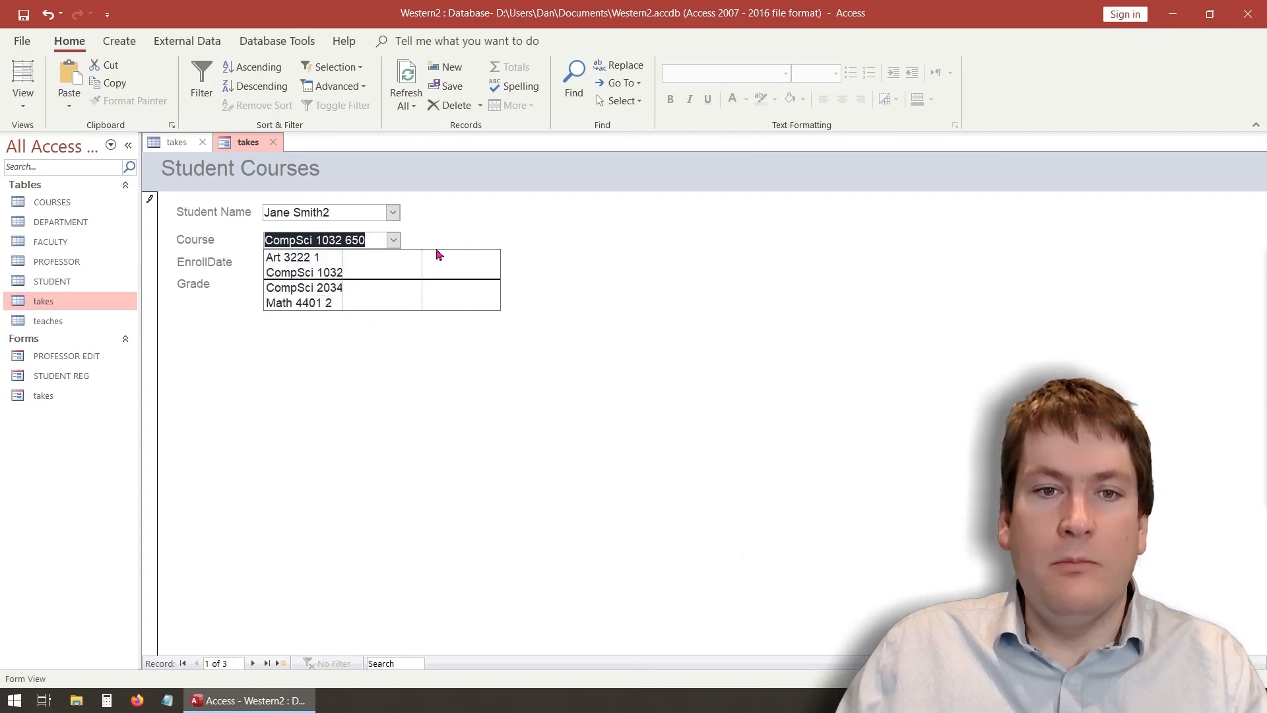
click(319, 274)
click(23, 99)
click(86, 210)
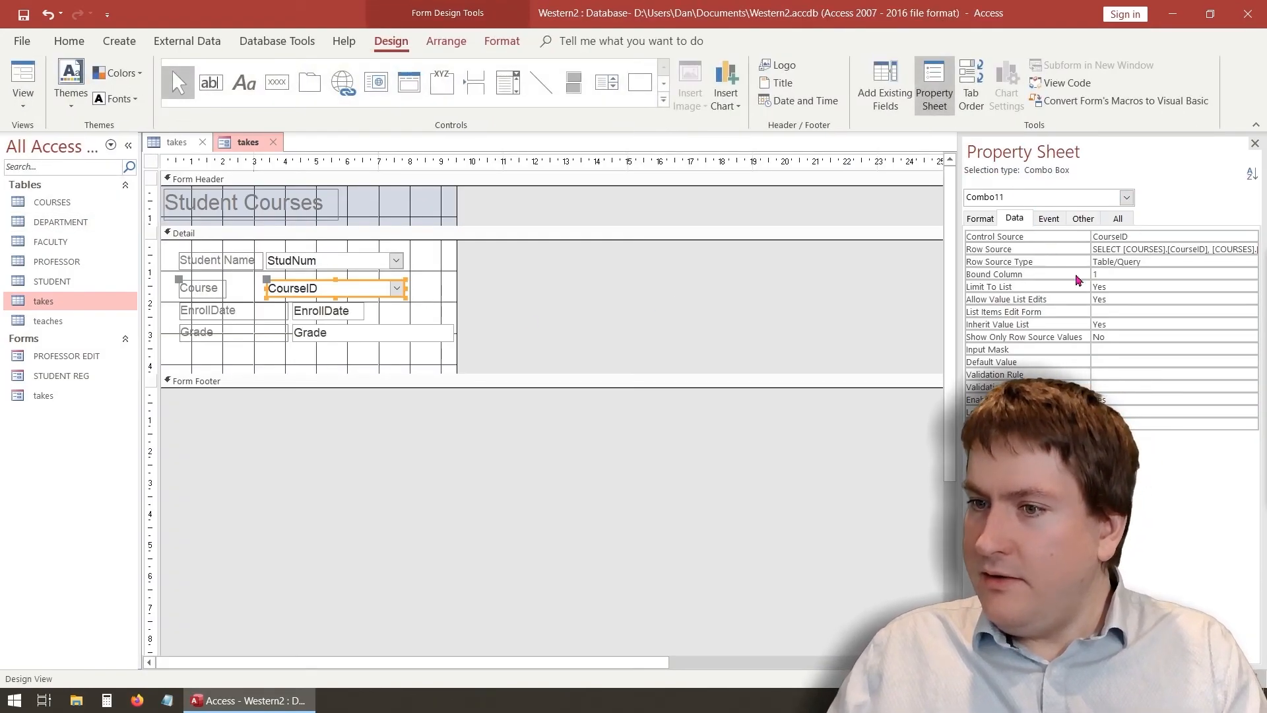
Change the Course combo's Column Count from 4 to 2 and view the form with data
click(1078, 219)
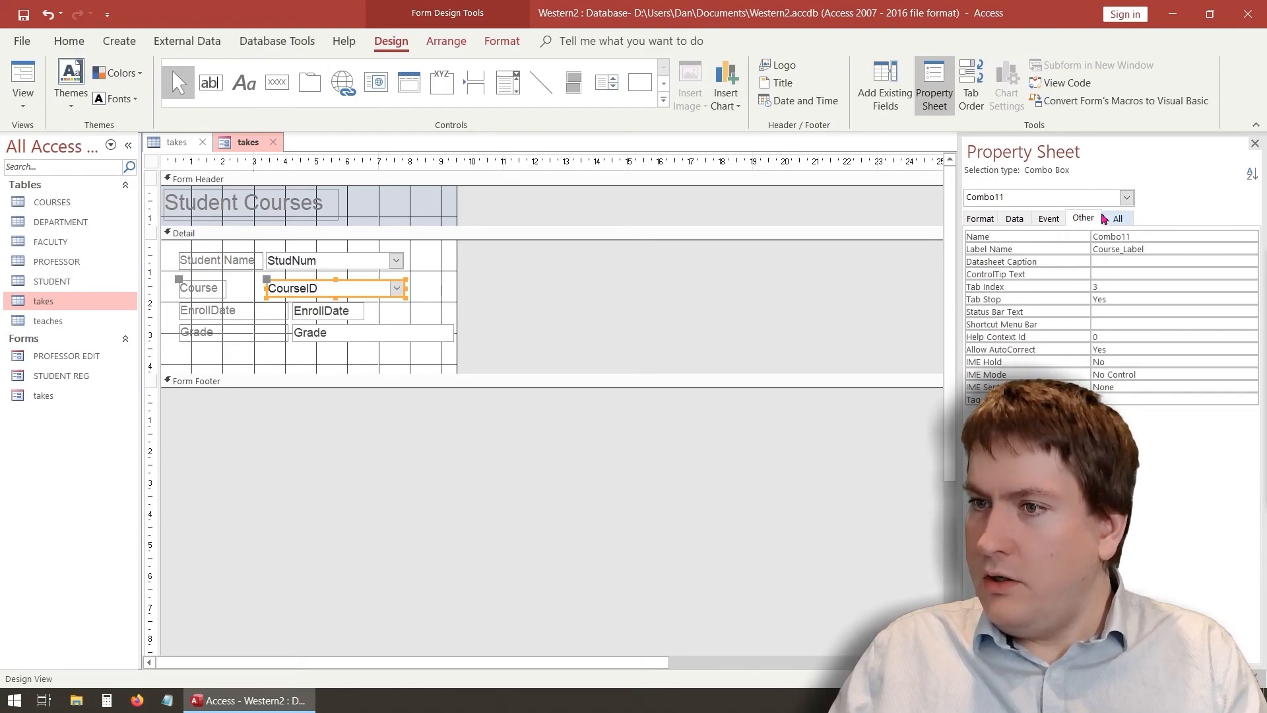
click(981, 218)
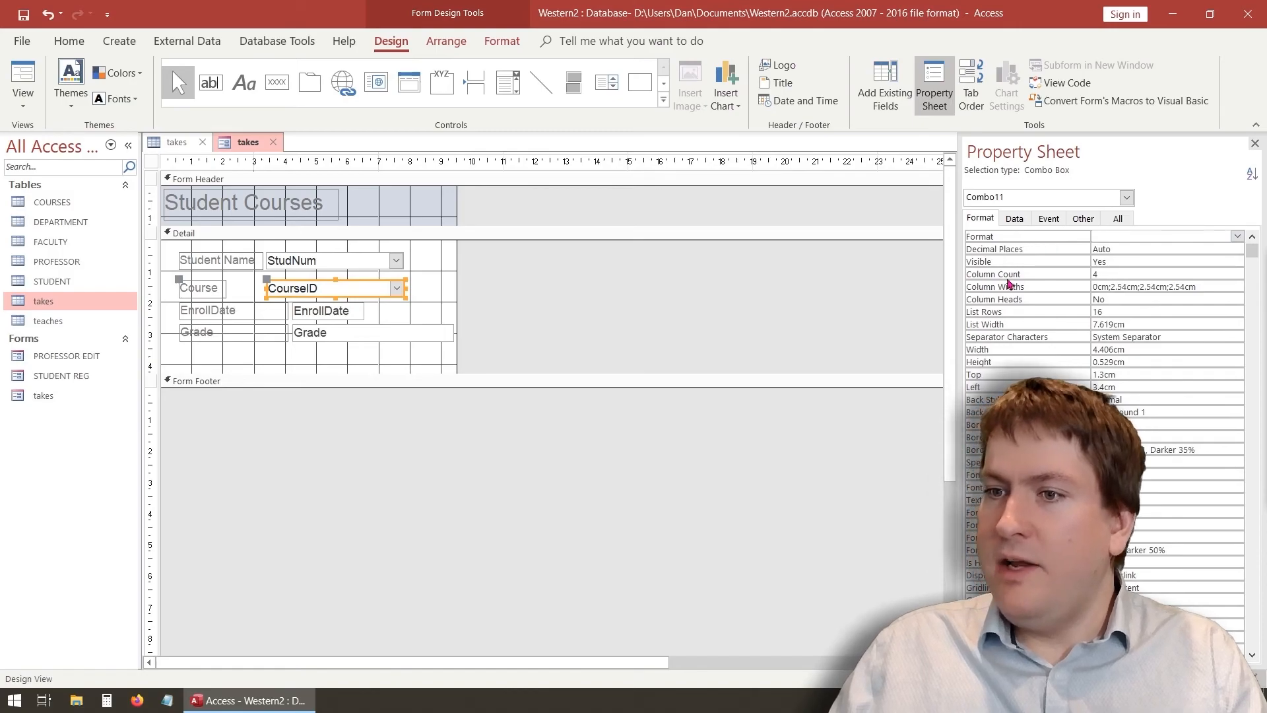
click(1129, 273)
key(BackSpace)
text(2)
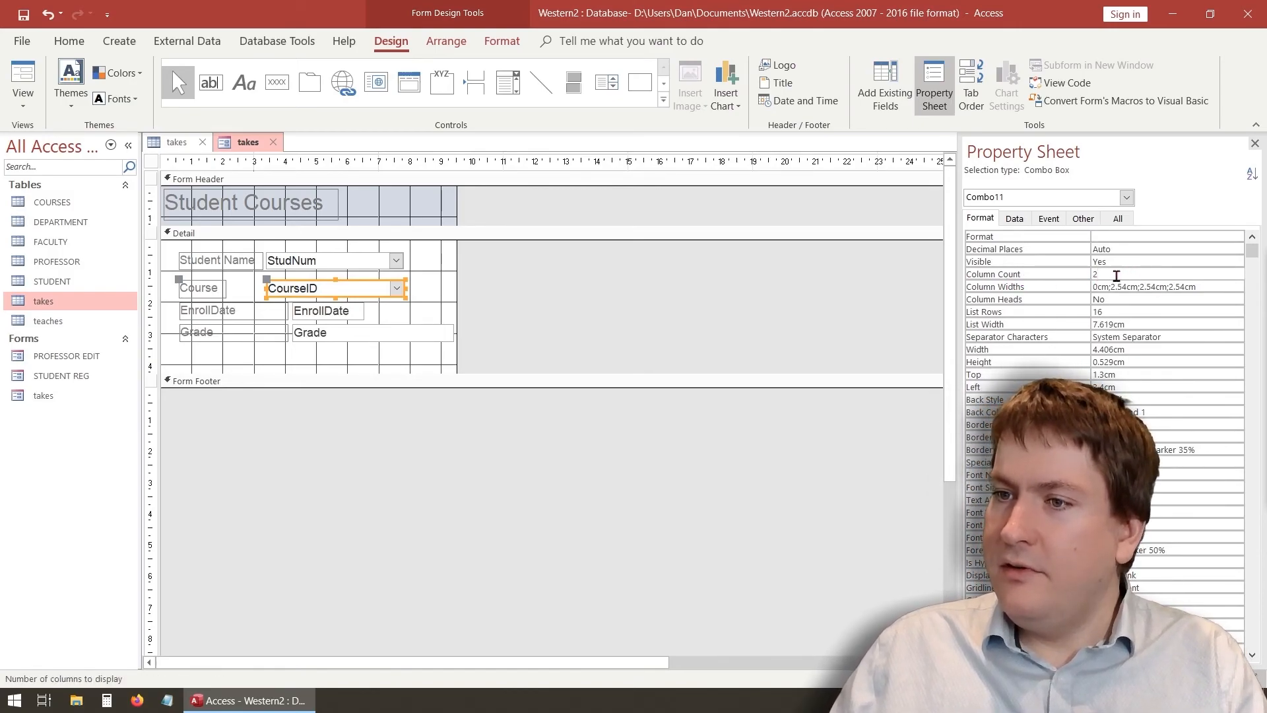
click(1116, 240)
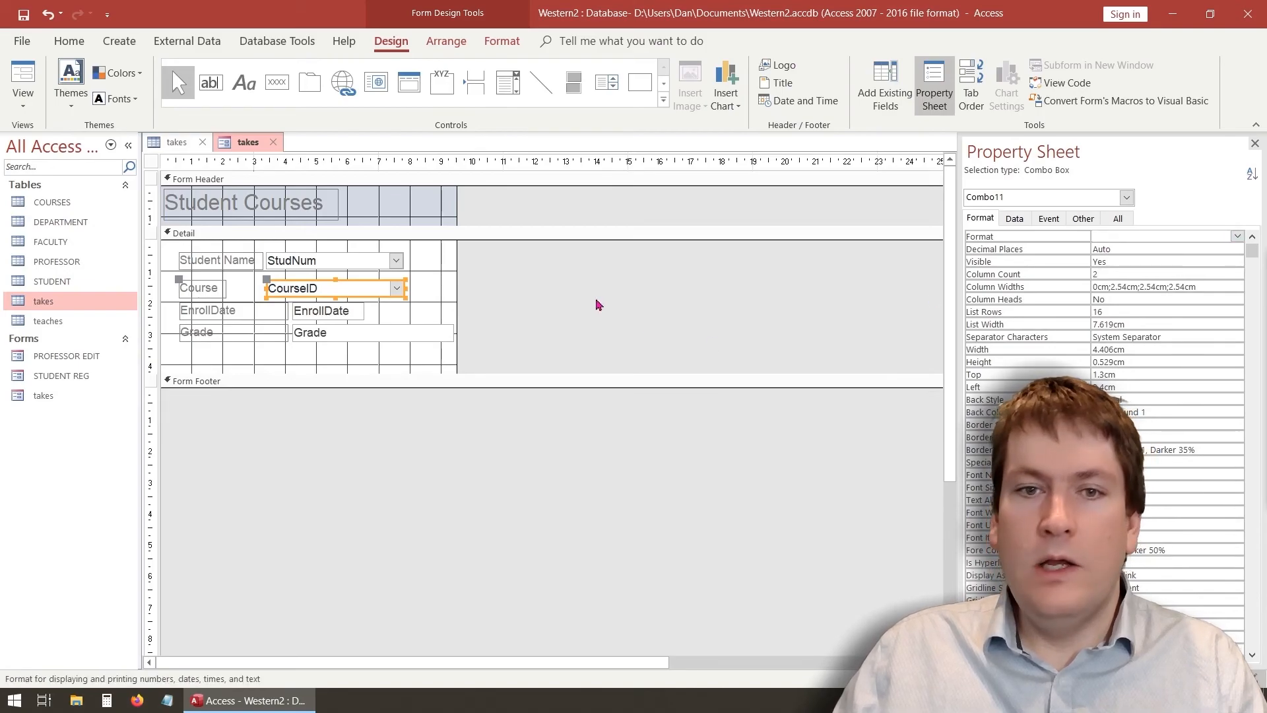
click(23, 71)
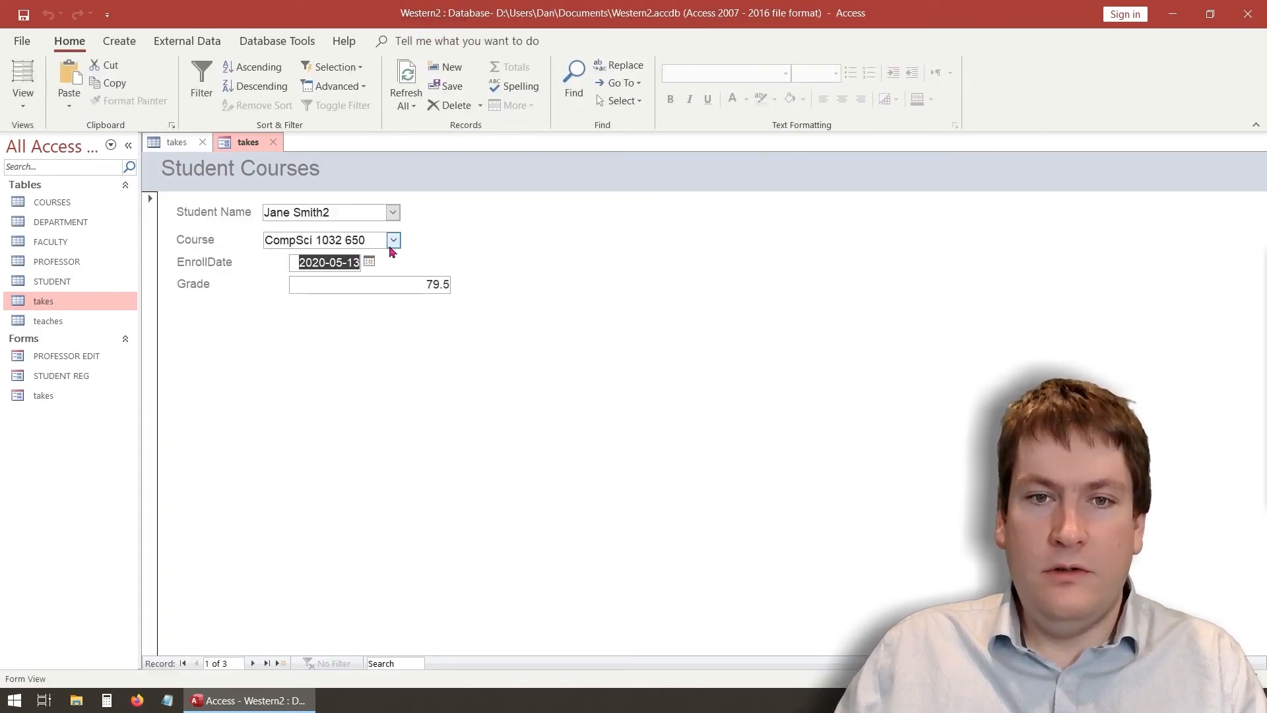
Try Math 4401 2 and Art 3222 1 in the Course list, then settle on CompSci 1032 650
click(393, 240)
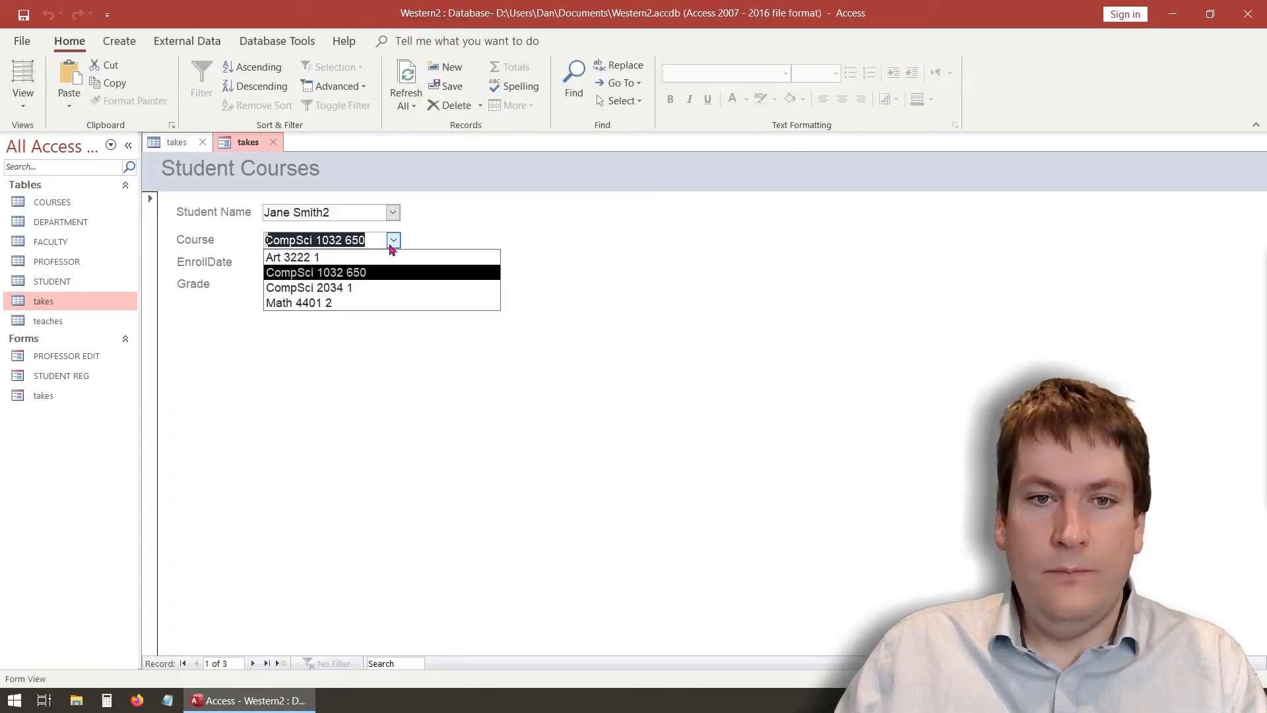
click(367, 302)
click(394, 242)
click(373, 258)
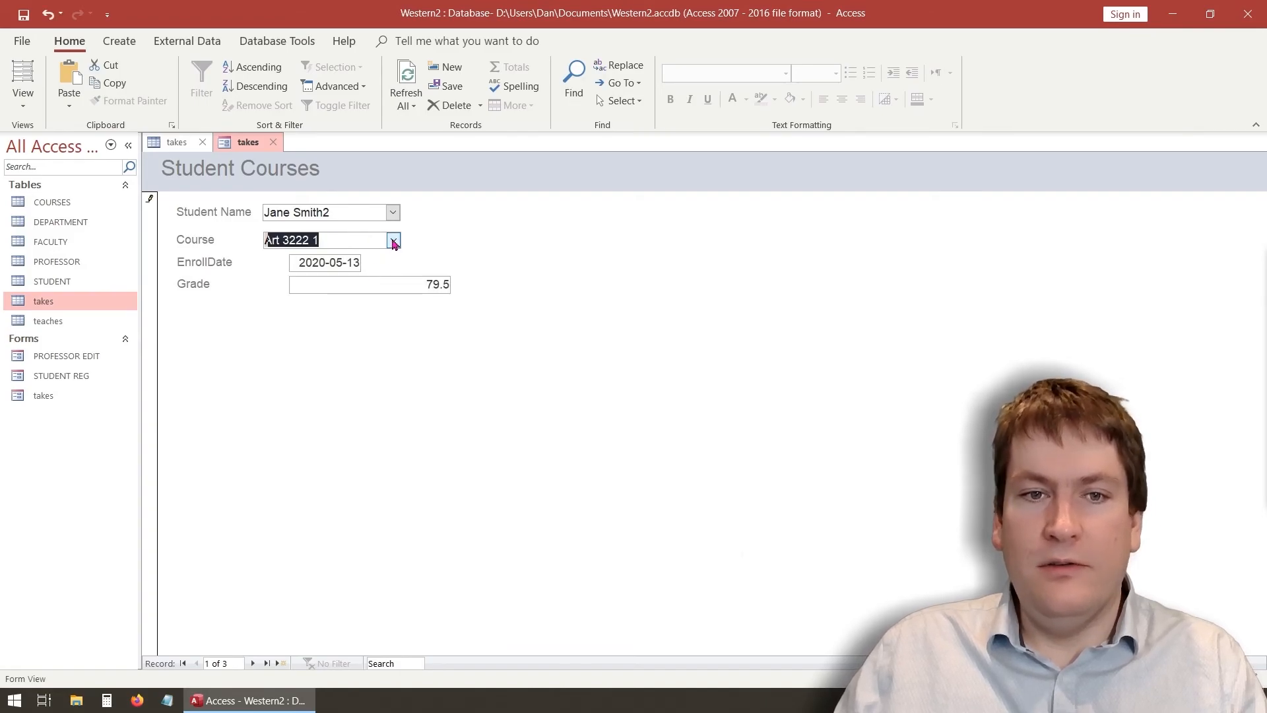
click(393, 241)
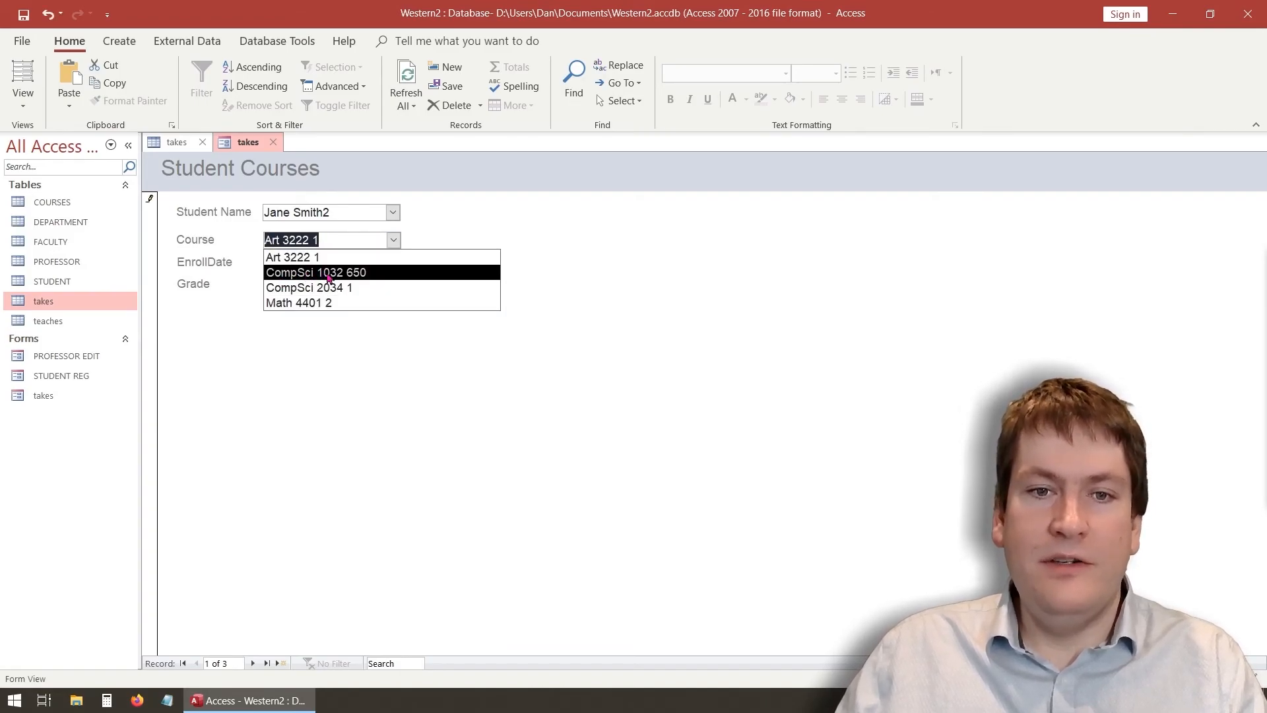
click(356, 275)
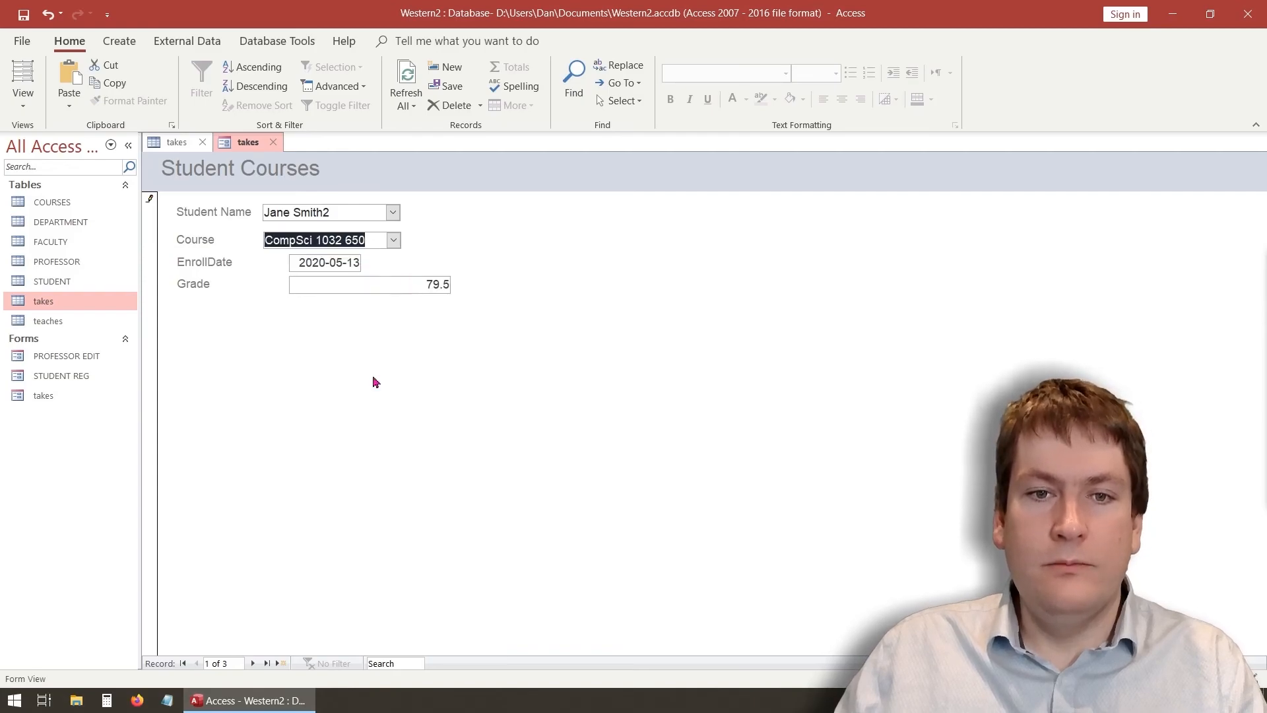
Step forward three records and back to the first, then return to Design View
click(253, 665)
click(254, 665)
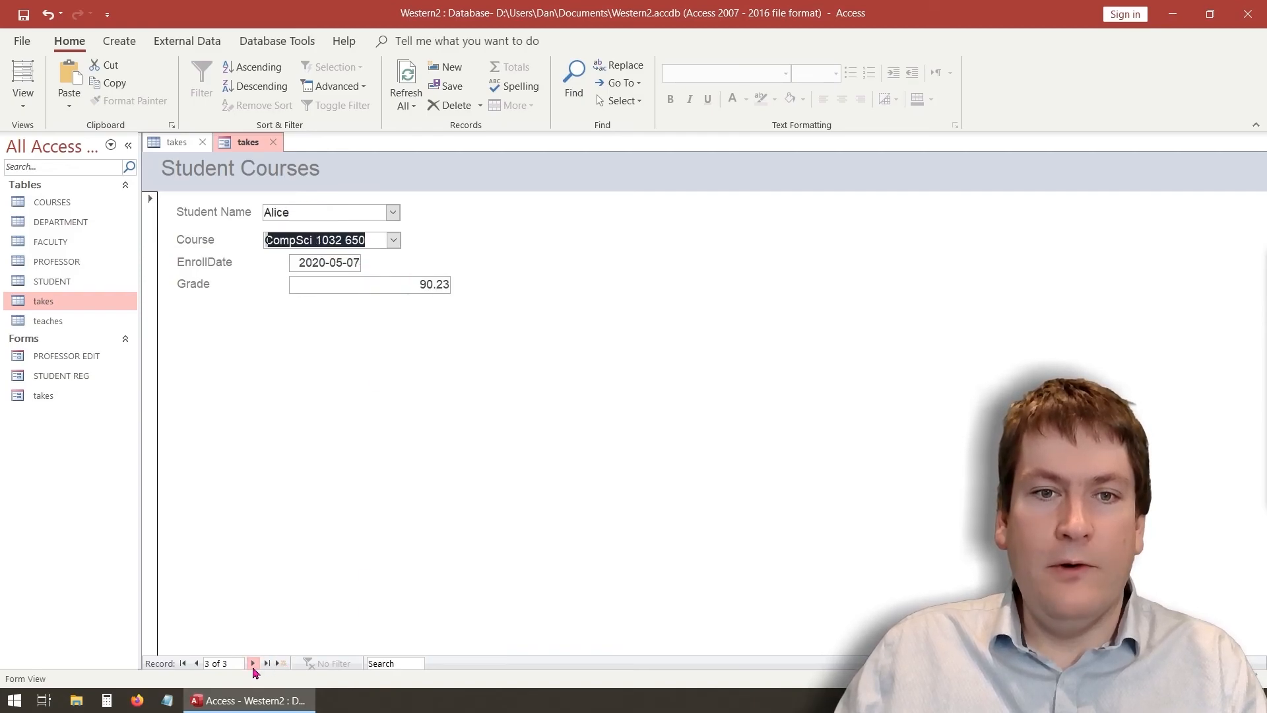
click(253, 665)
click(196, 663)
click(196, 664)
click(196, 664)
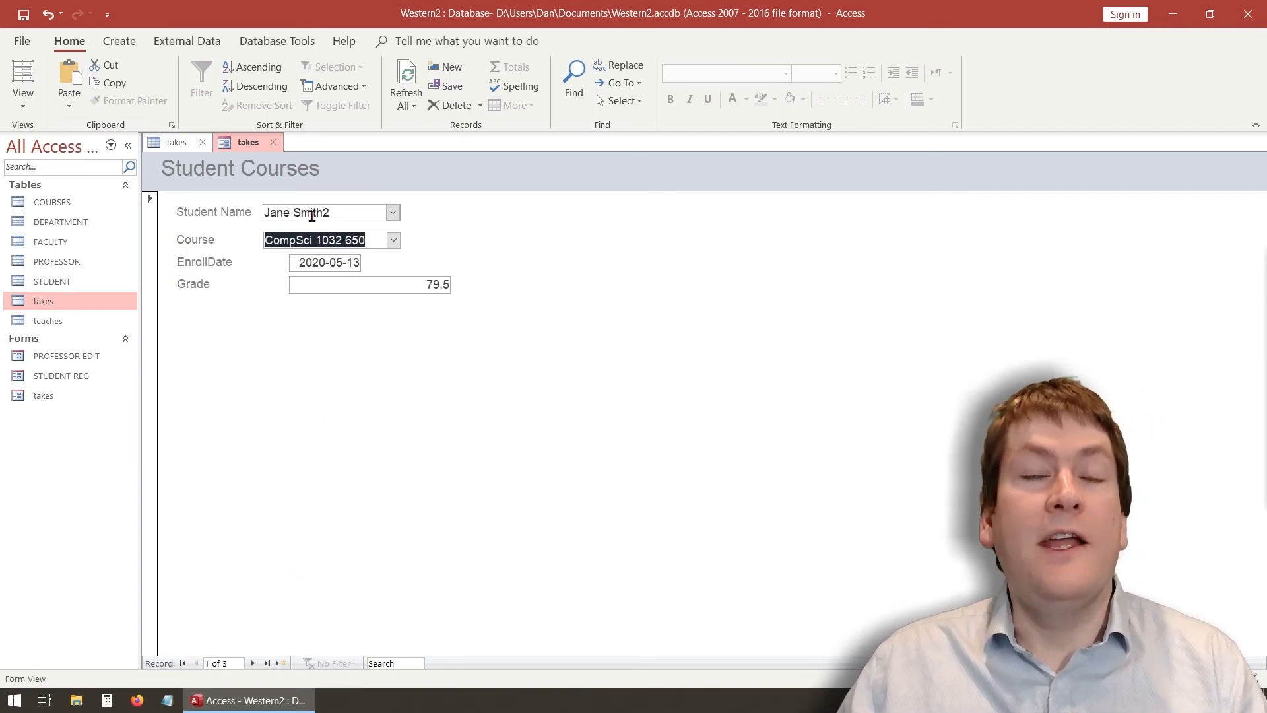
click(23, 96)
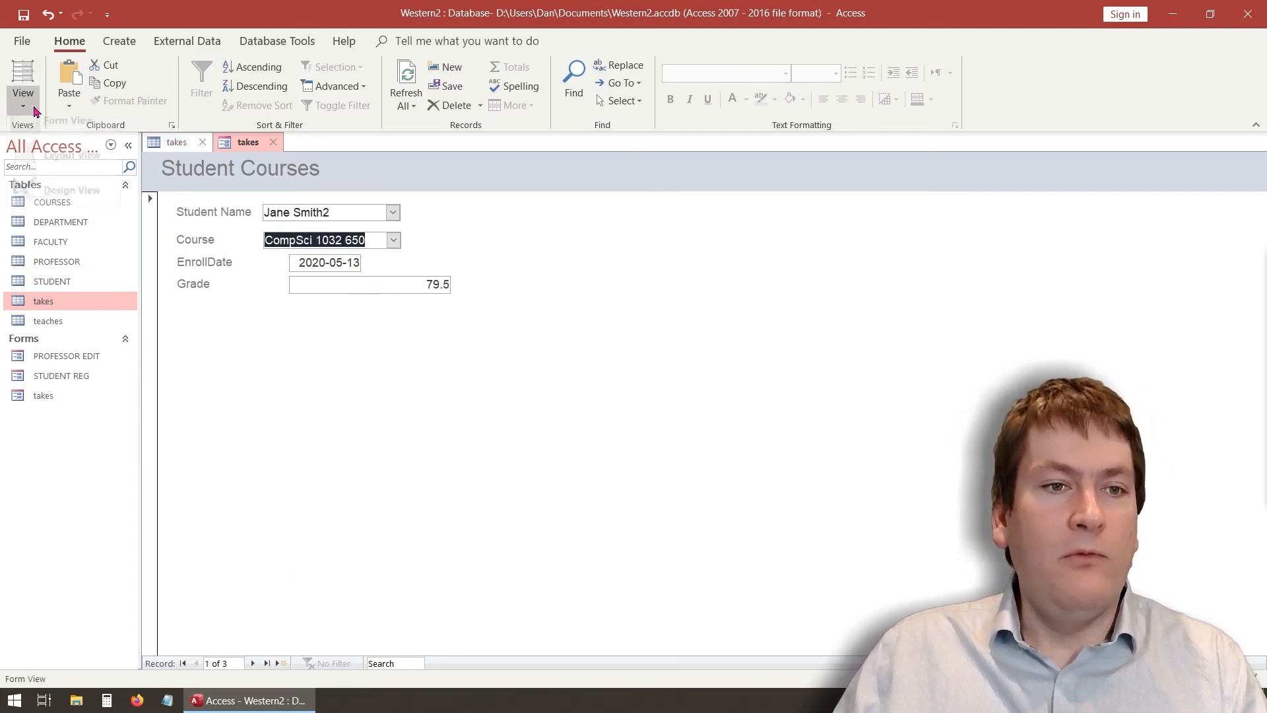
click(39, 205)
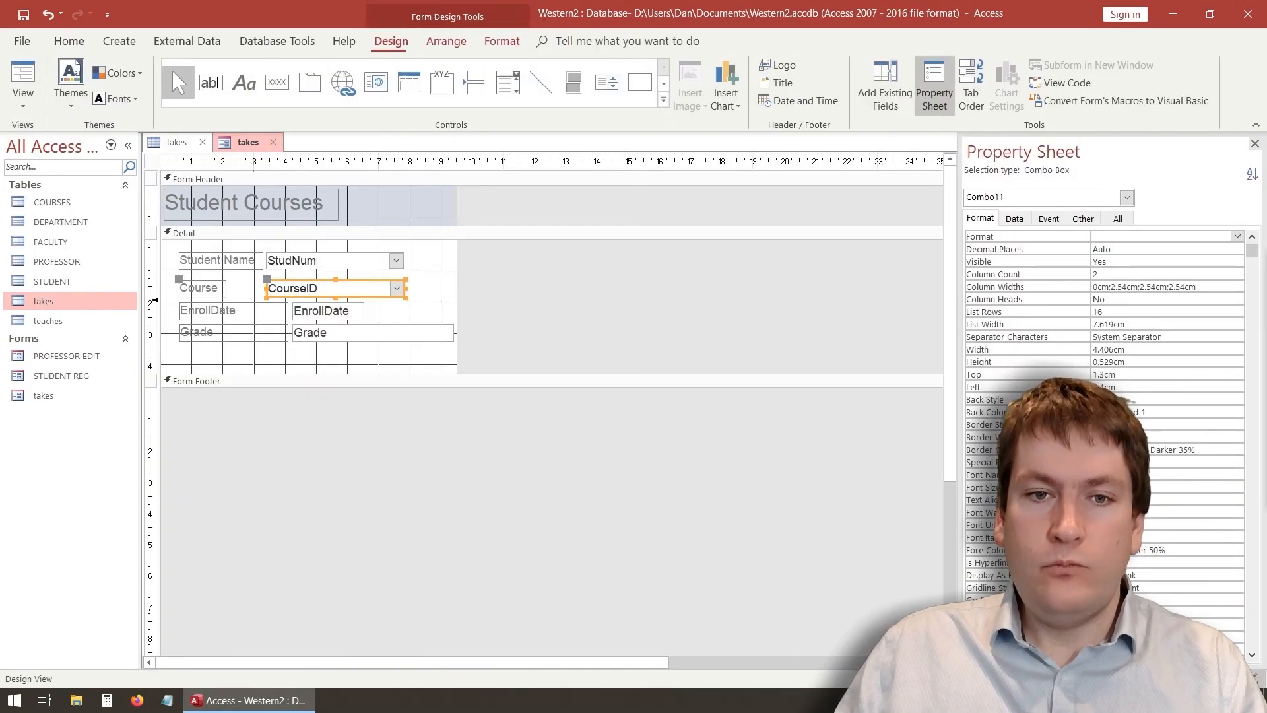
Open the STUDENT REG form in Design View
double_click(74, 376)
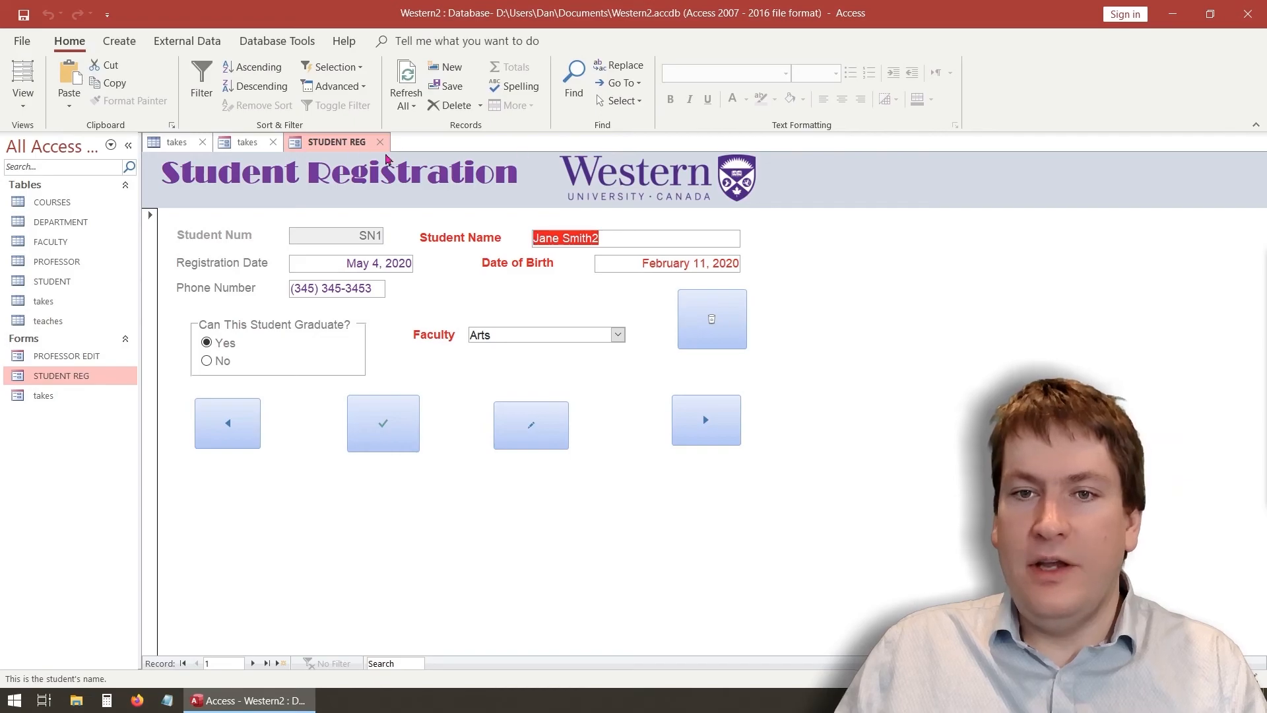
click(22, 99)
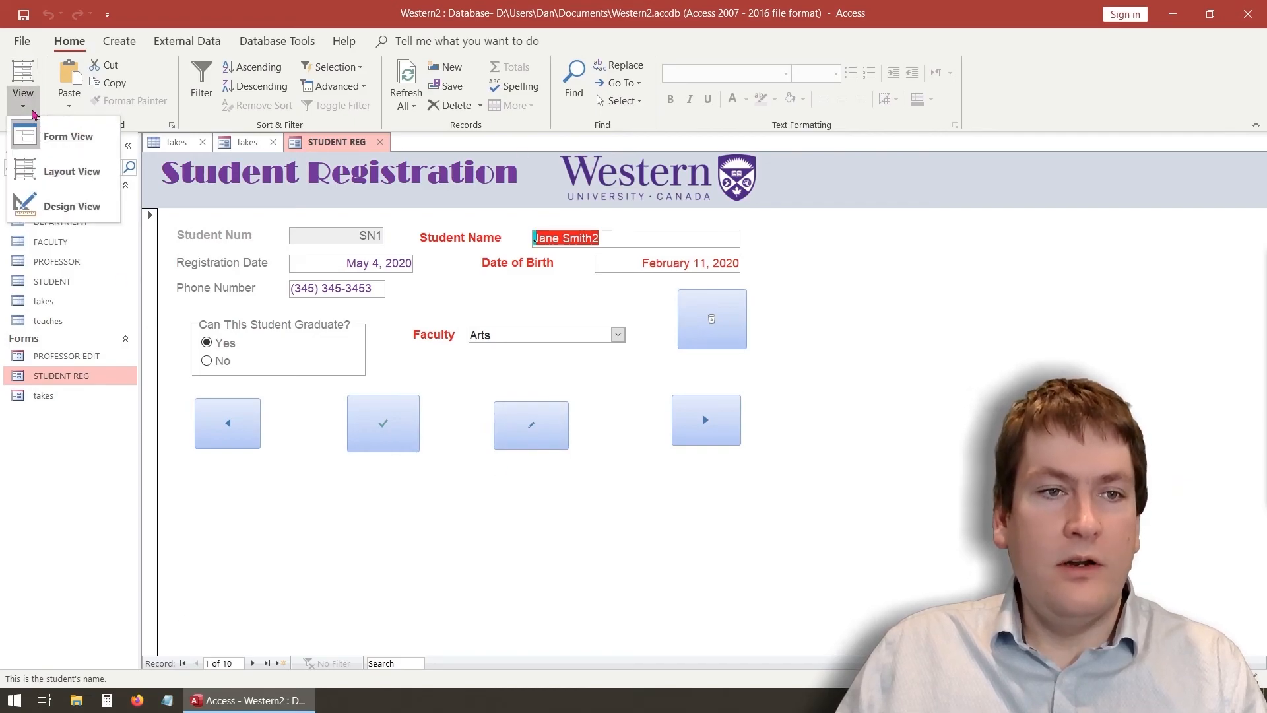
click(39, 206)
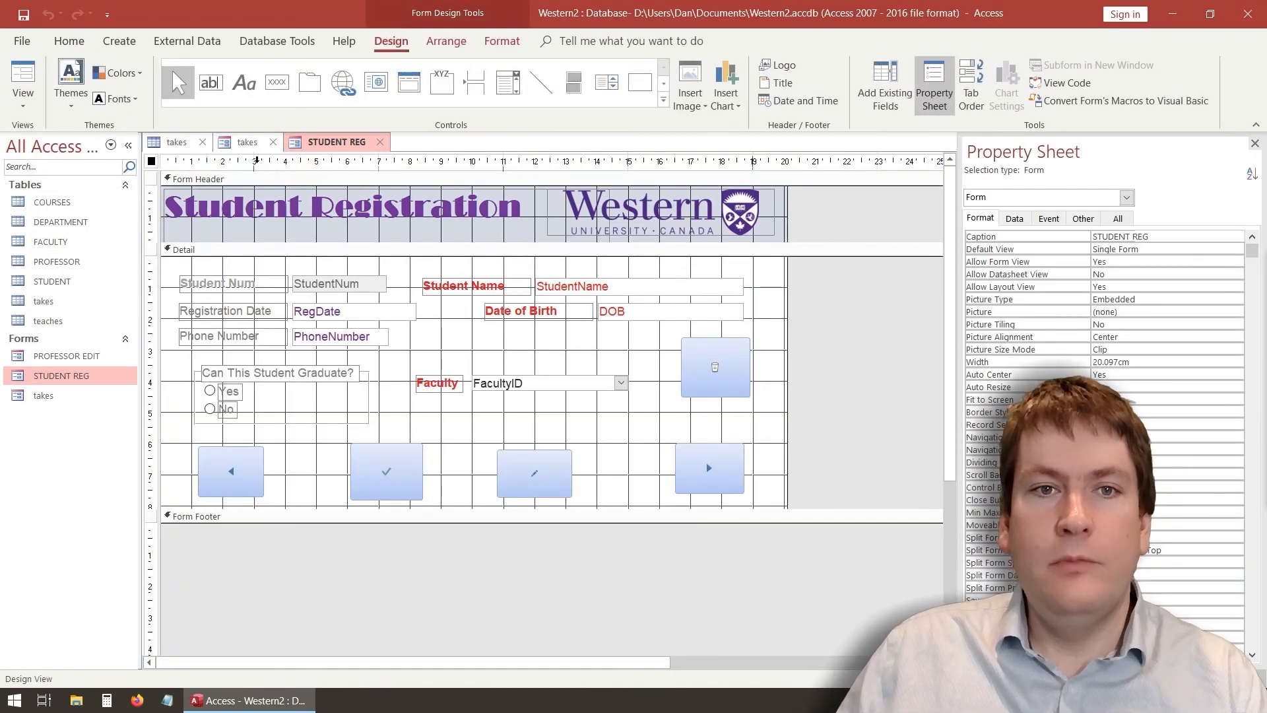
Draw rectangles around the graduation/faculty area and the navigation button row, then preview the form
click(653, 89)
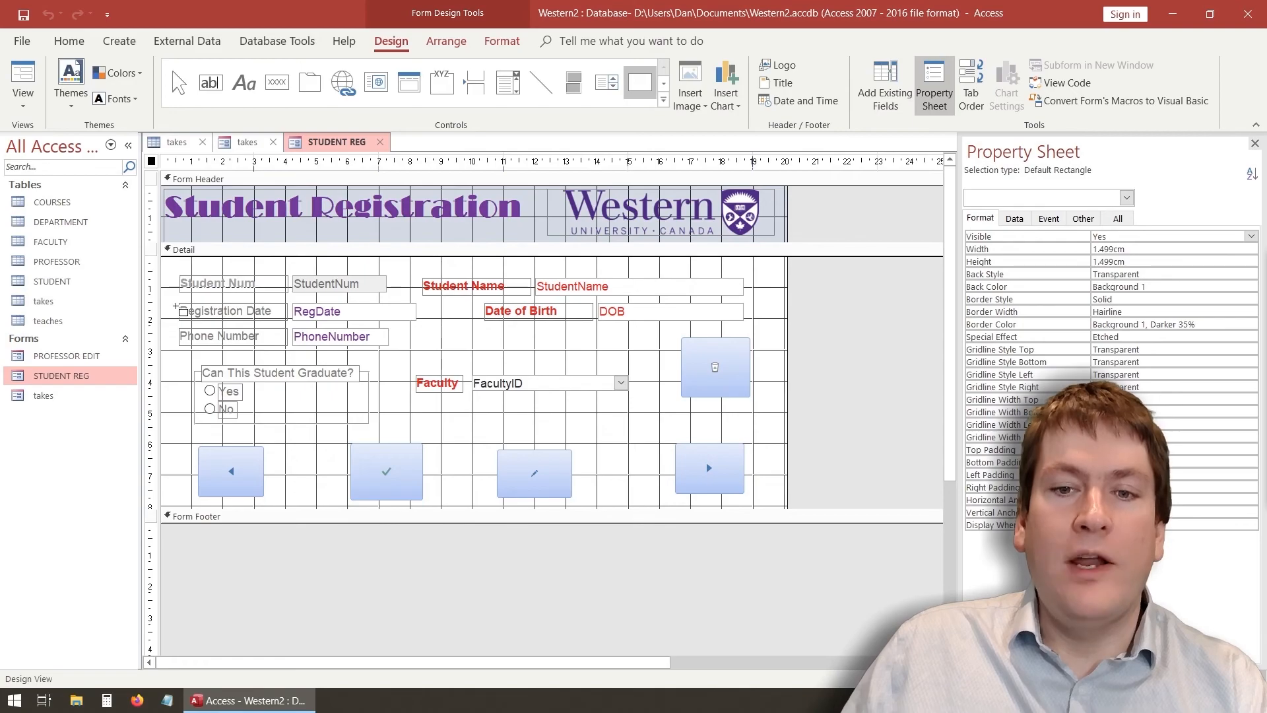
drag(184, 355, 639, 436)
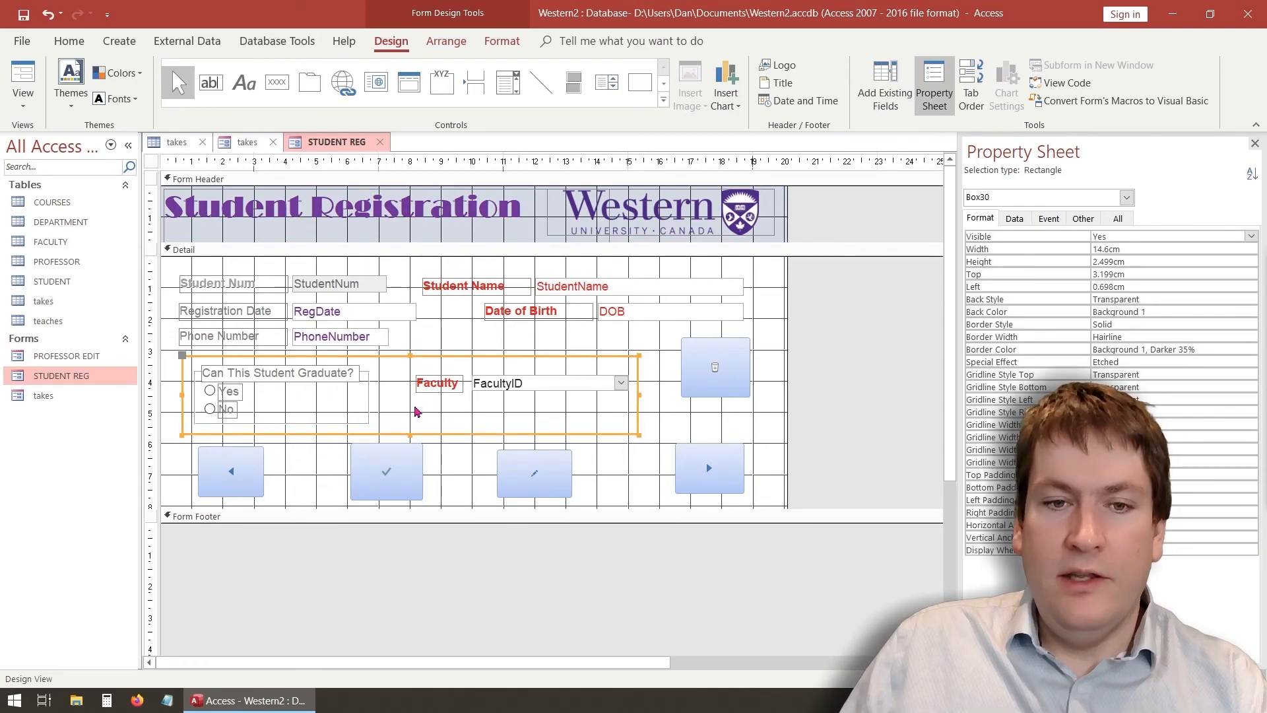
click(639, 82)
drag(185, 442, 766, 505)
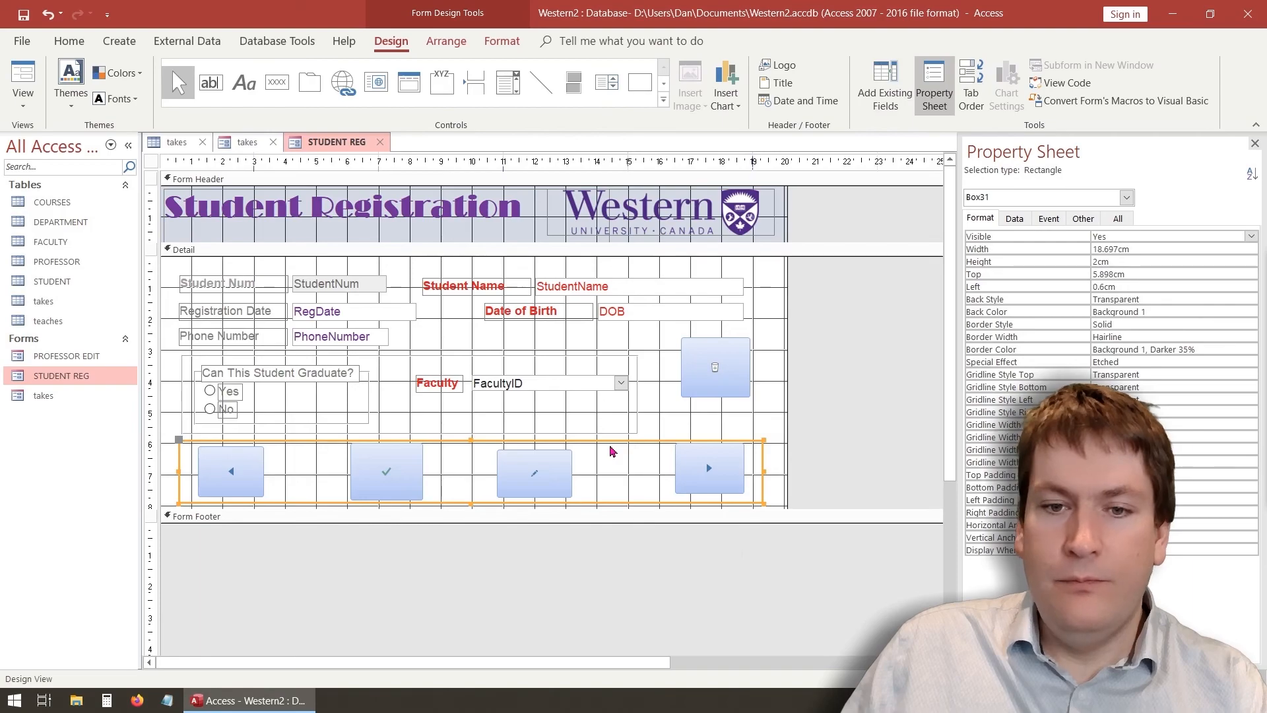
click(23, 79)
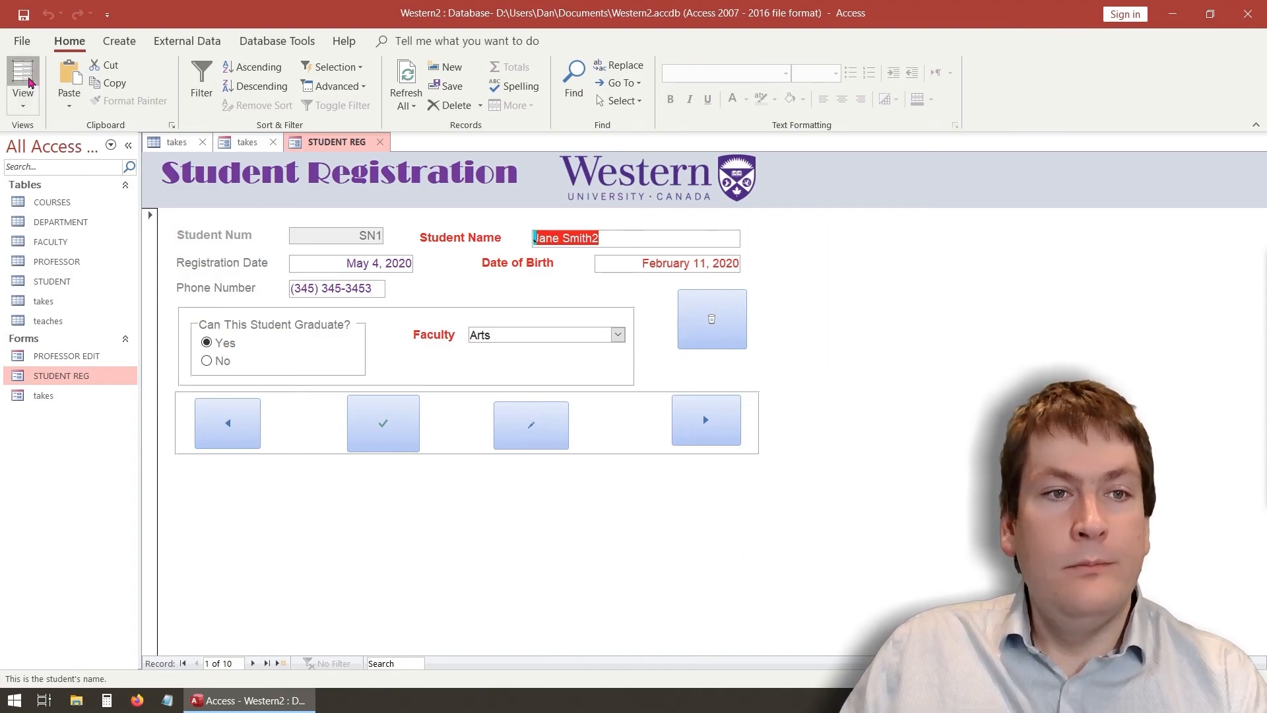
Switch the STUDENT REG form from Form View to Design View with the Design commands showing
click(29, 82)
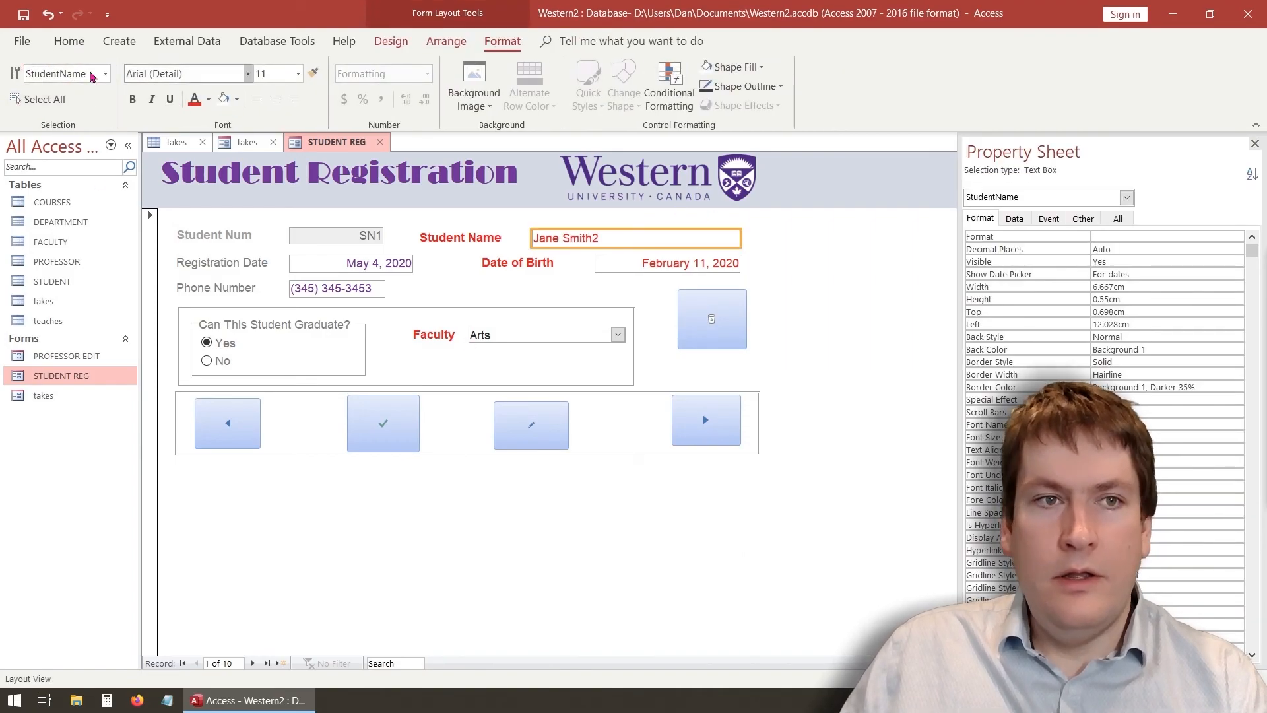
click(391, 41)
click(22, 107)
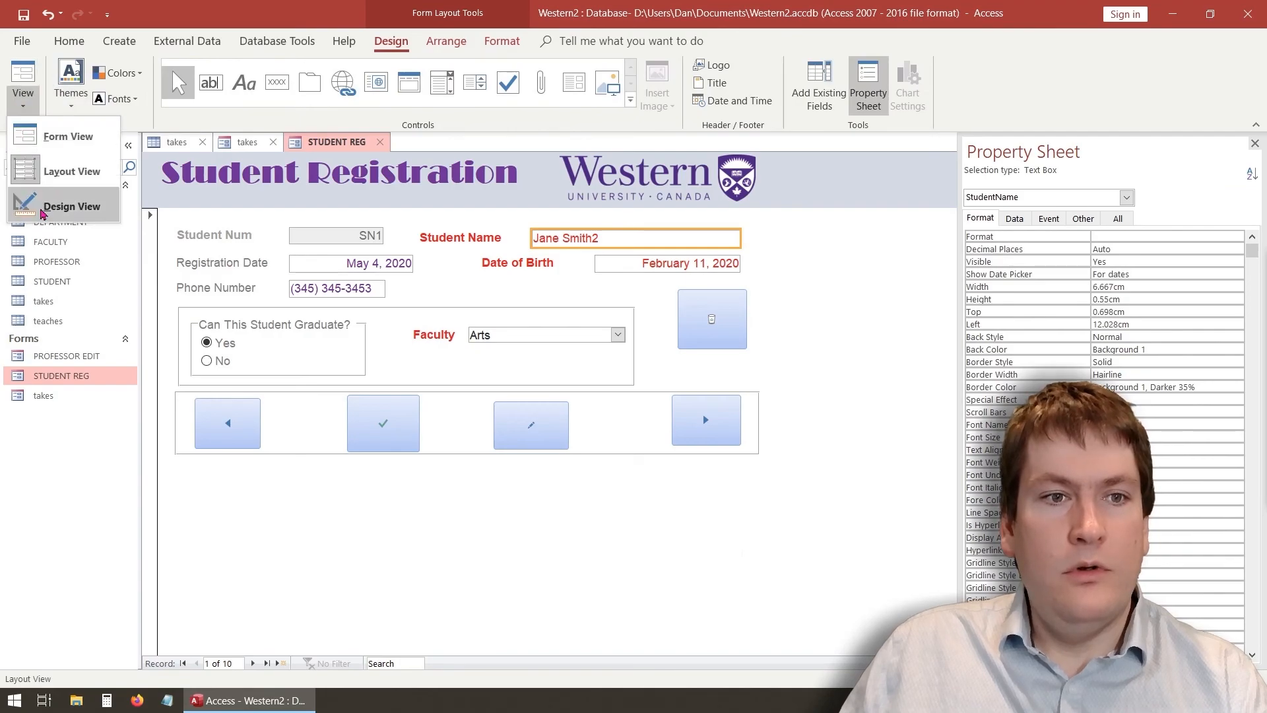
click(59, 207)
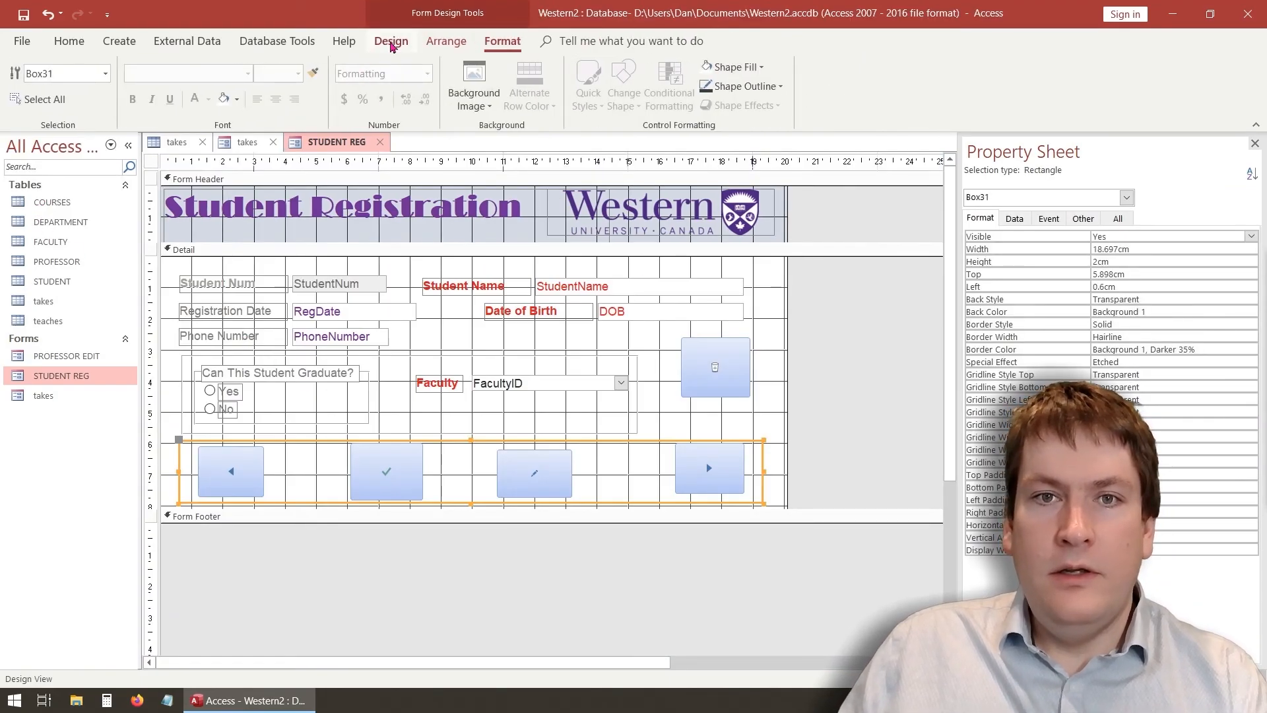
click(390, 41)
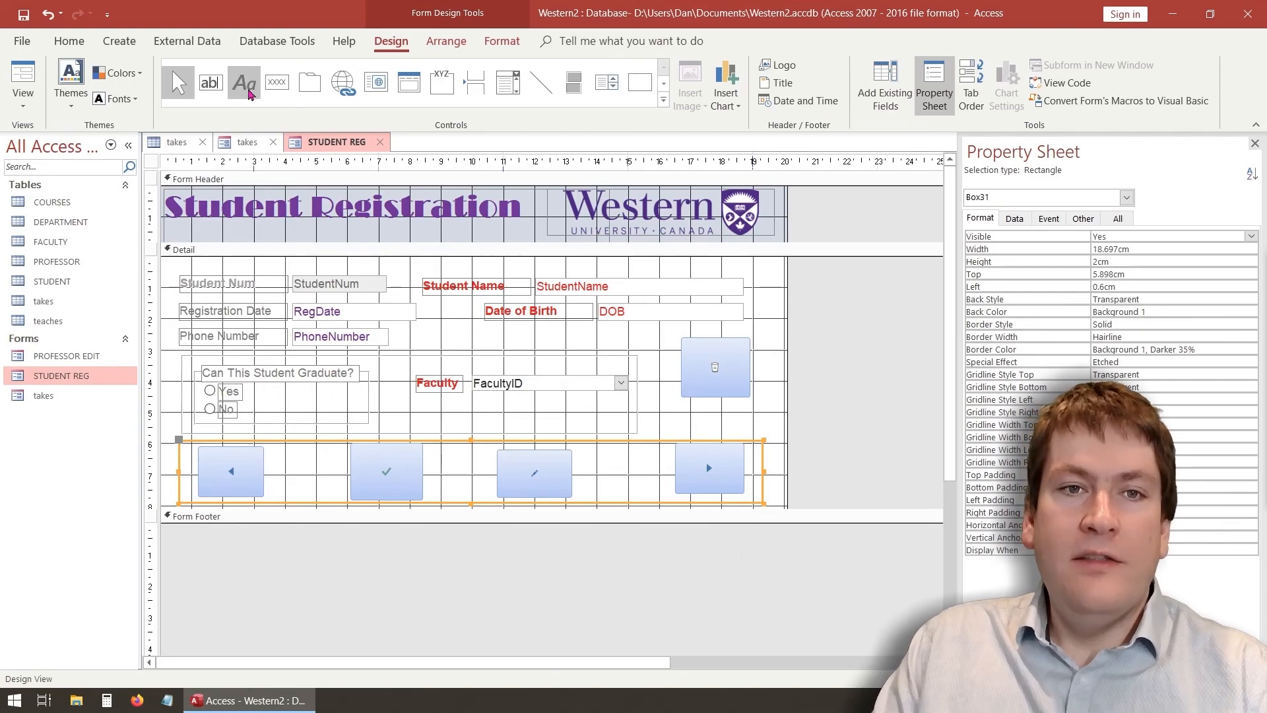
Place a label with the author's name below the top-right button and preview the form
click(249, 92)
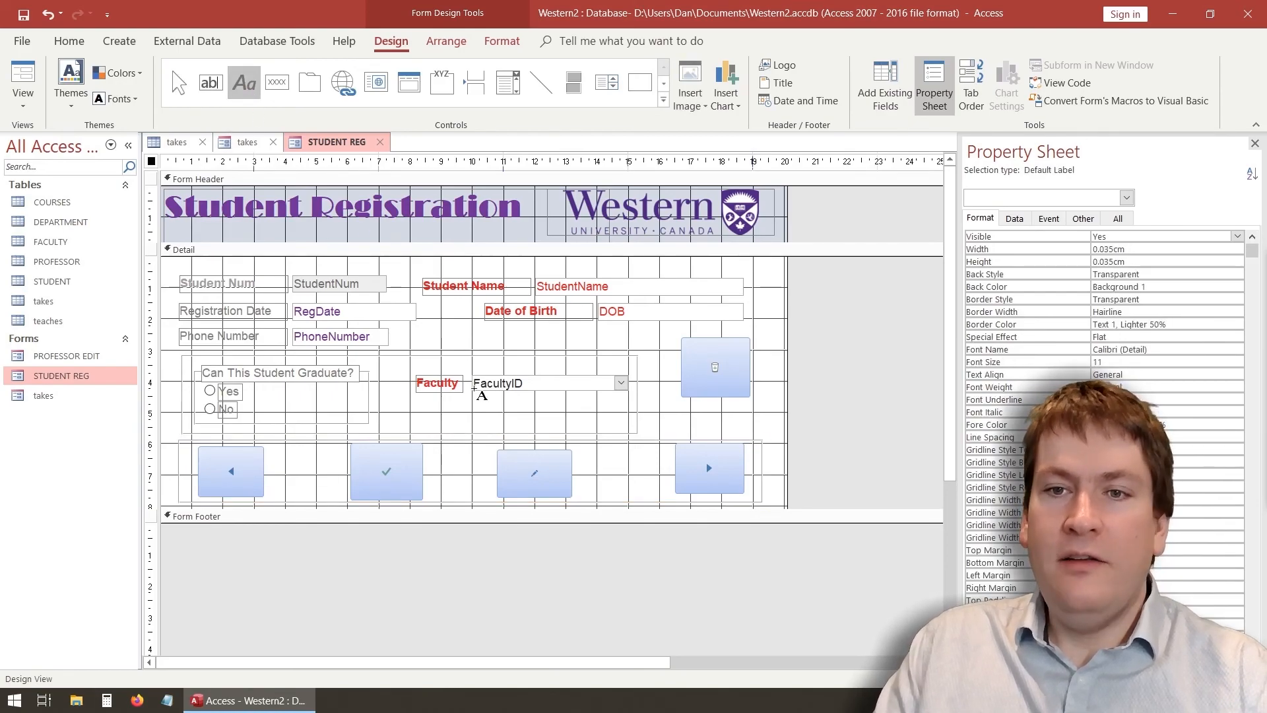
click(667, 413)
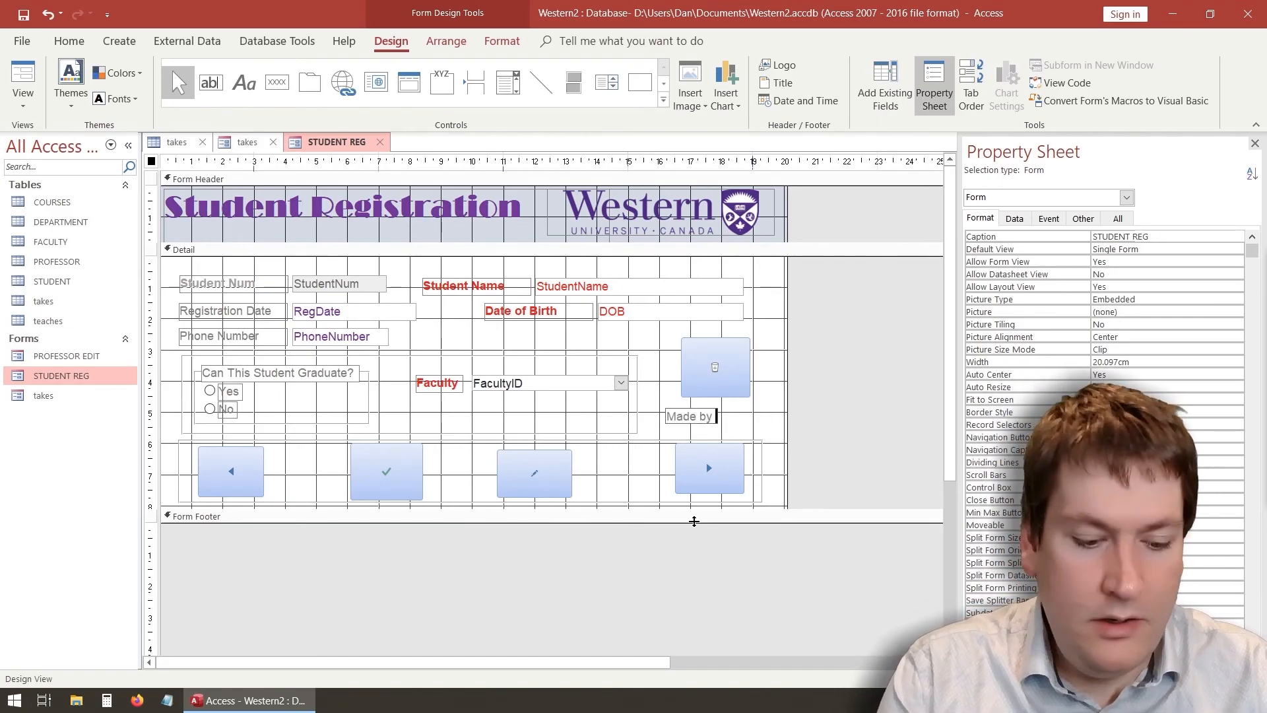
text(Daniel)
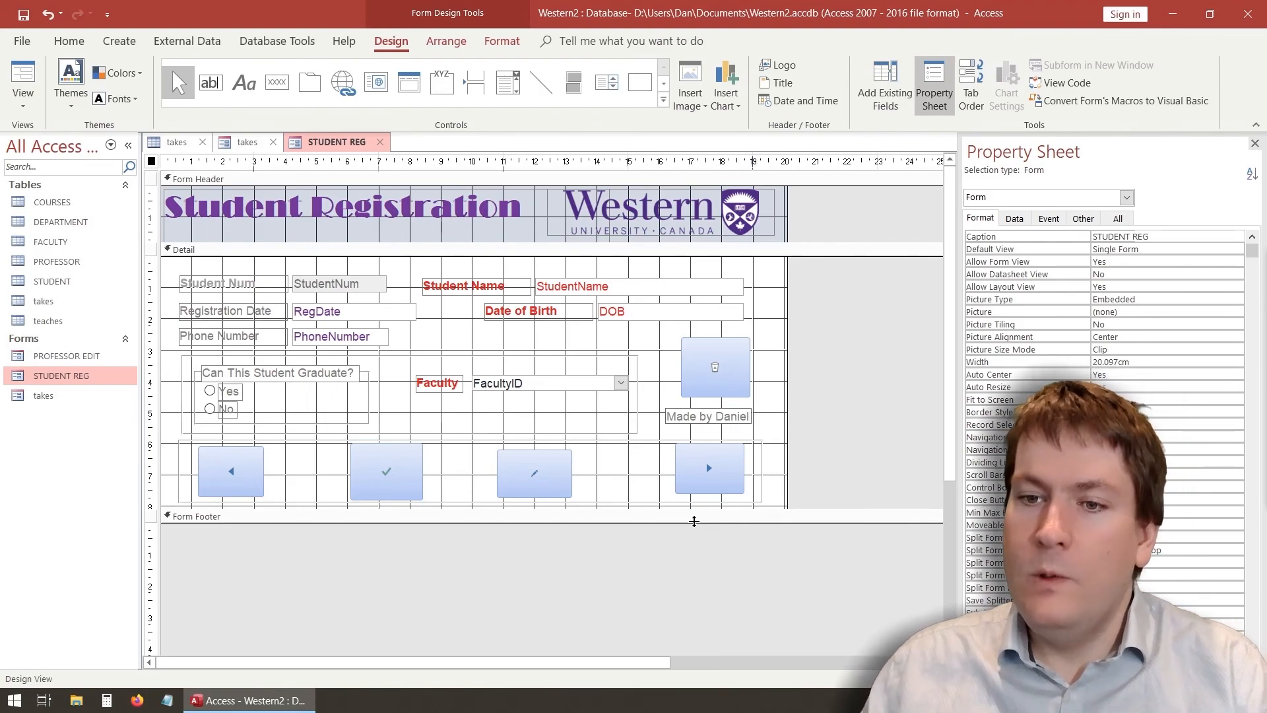
click(764, 400)
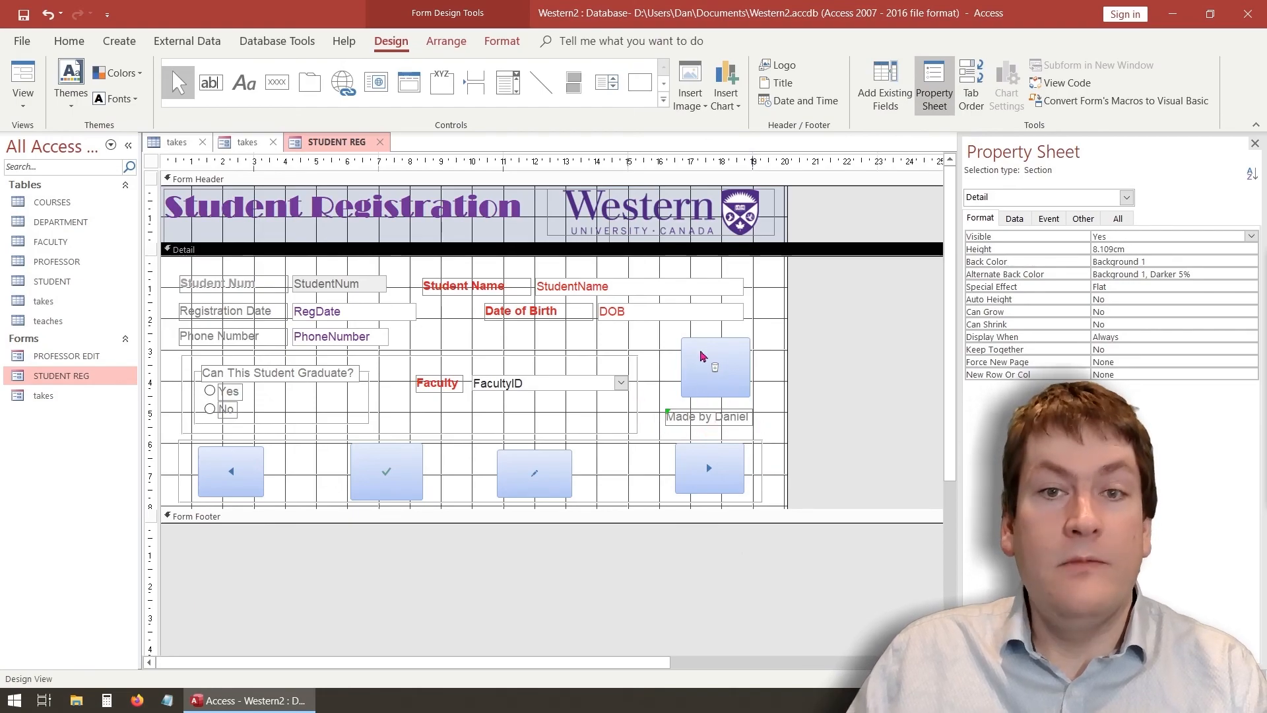
click(23, 76)
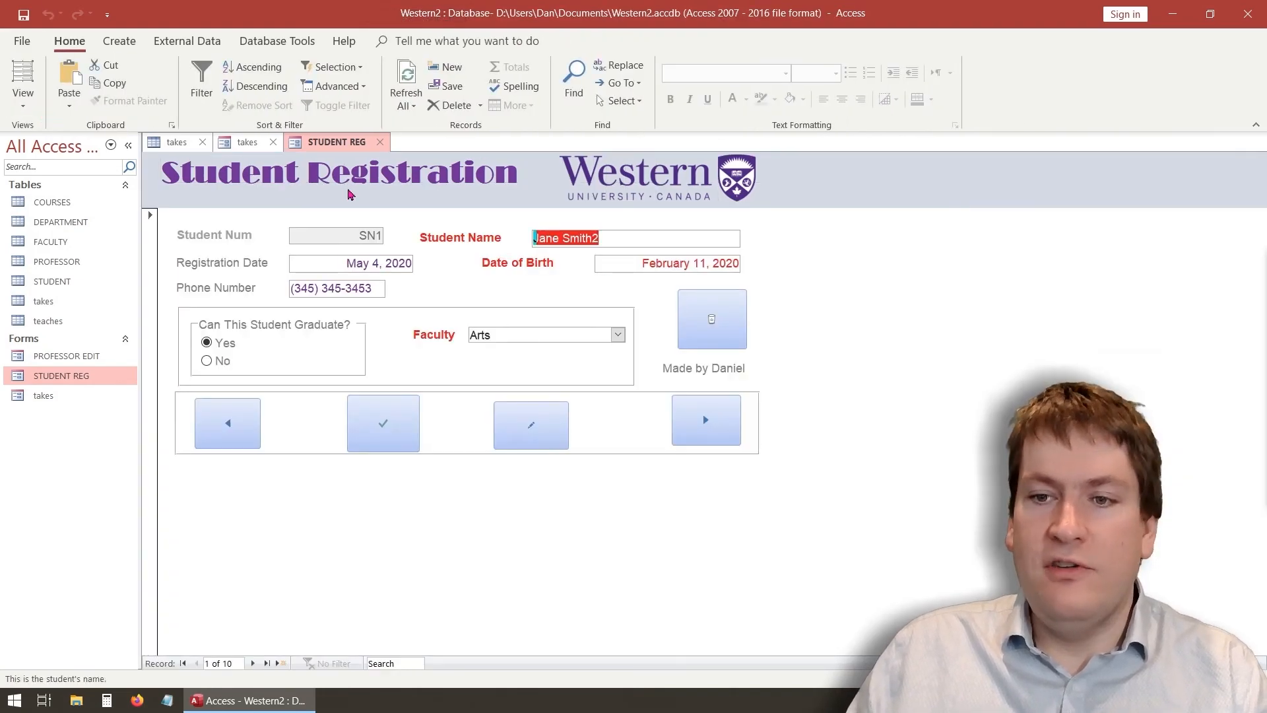
Browse forward to record 3 and back to record 1, then return to Design View
click(253, 664)
click(253, 664)
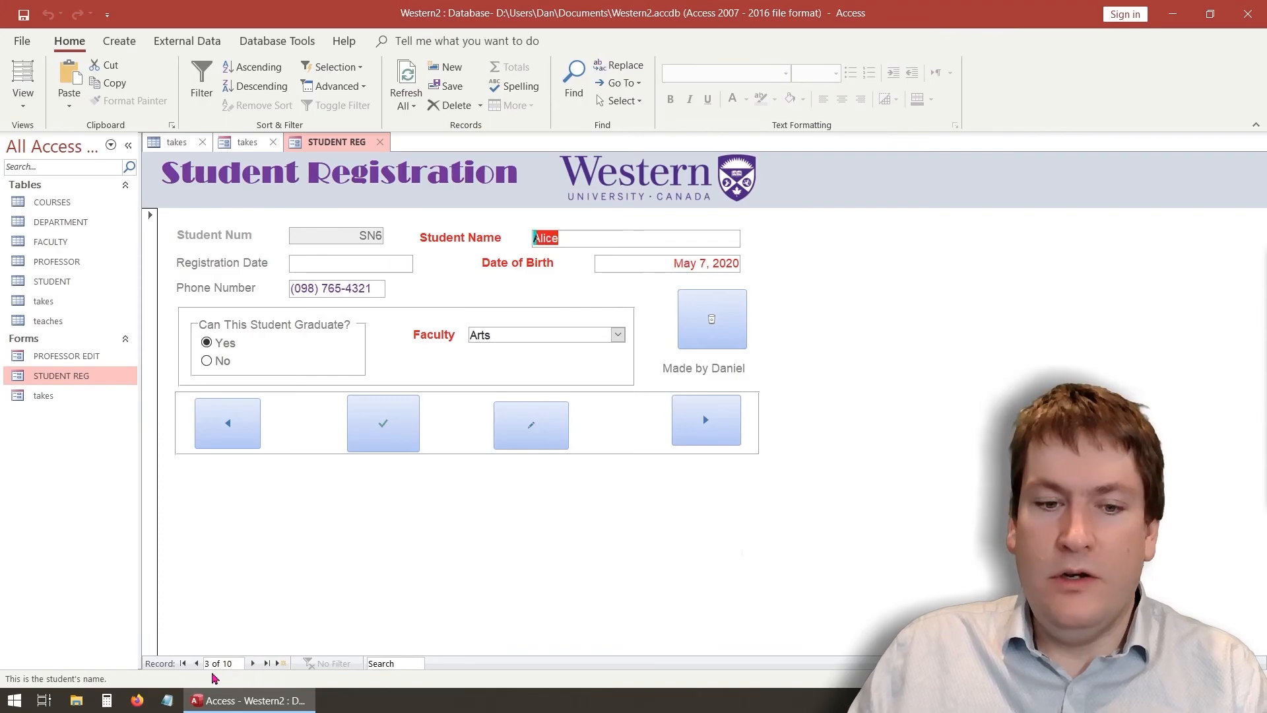
click(197, 663)
click(196, 664)
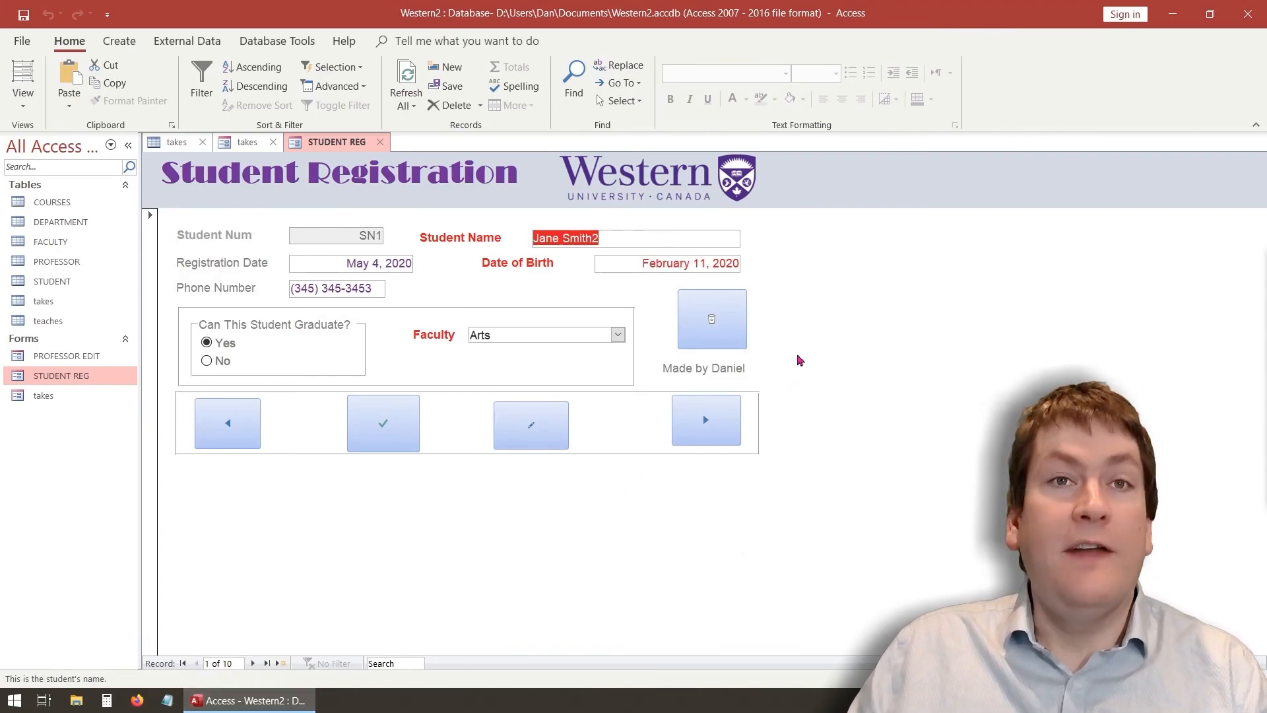
click(14, 100)
click(36, 203)
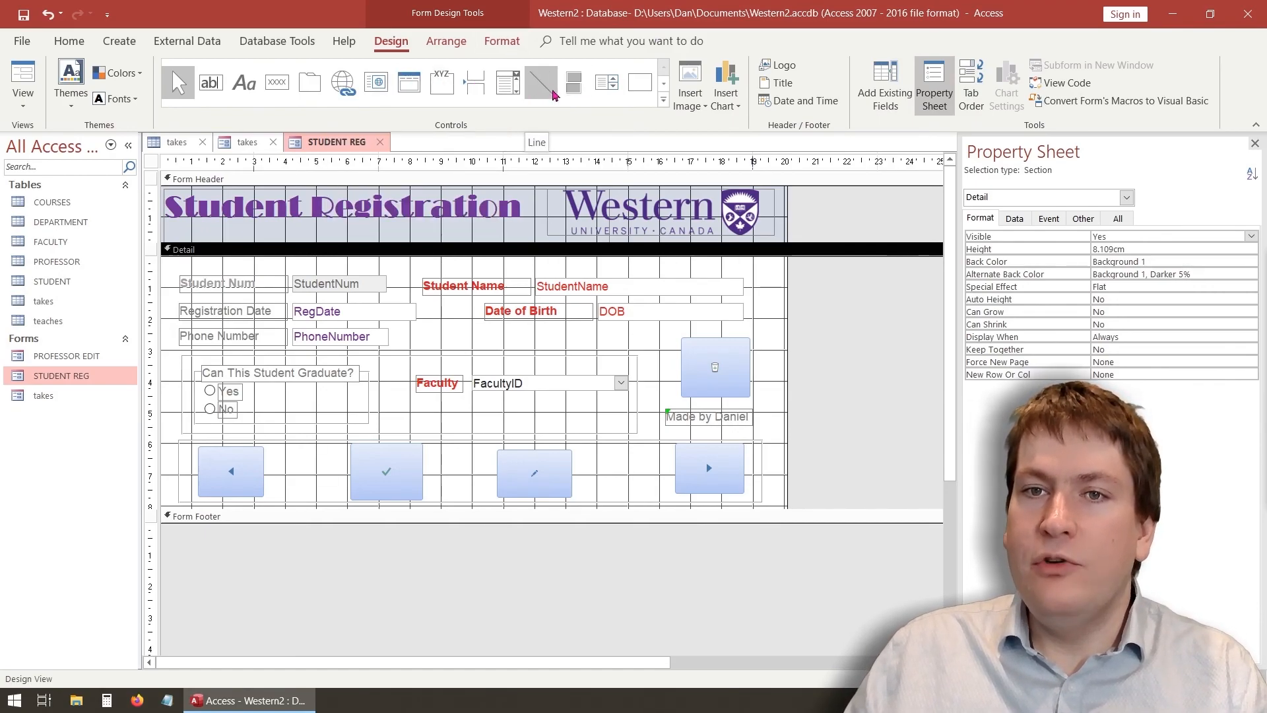
Draw a horizontal line below the Student Num row and check it in Form View
click(552, 94)
drag(177, 299, 796, 298)
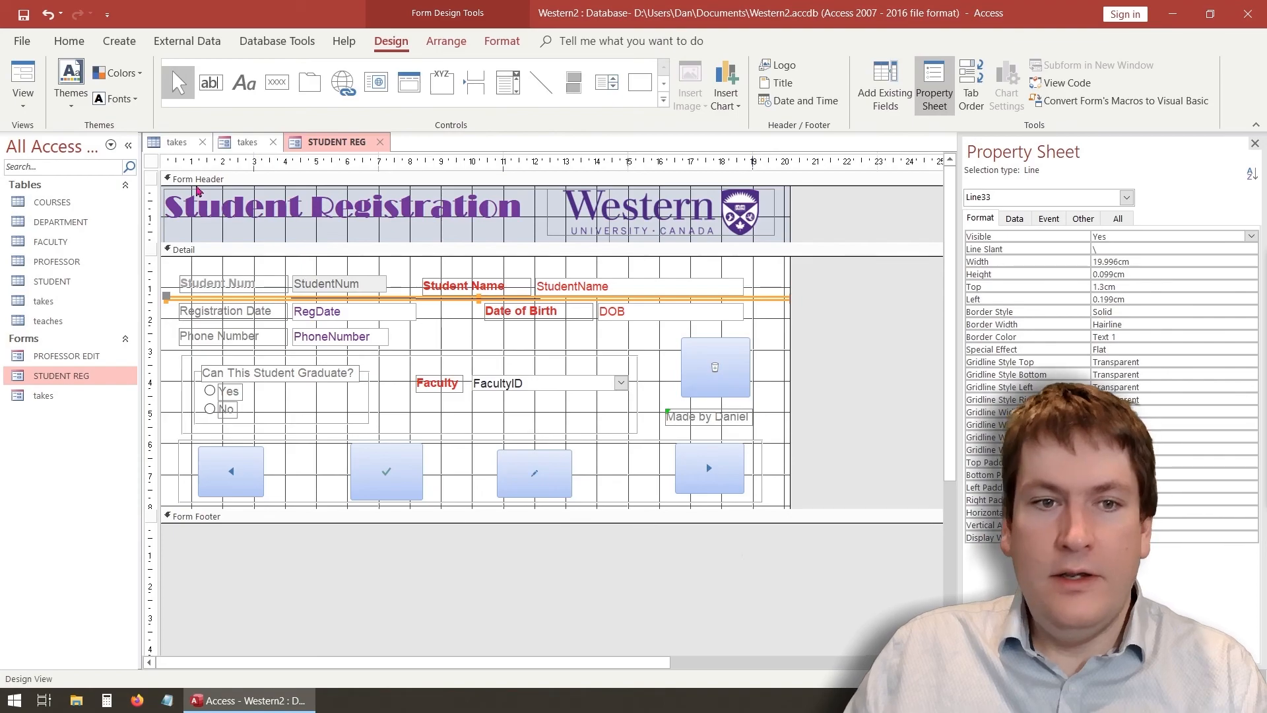
click(23, 90)
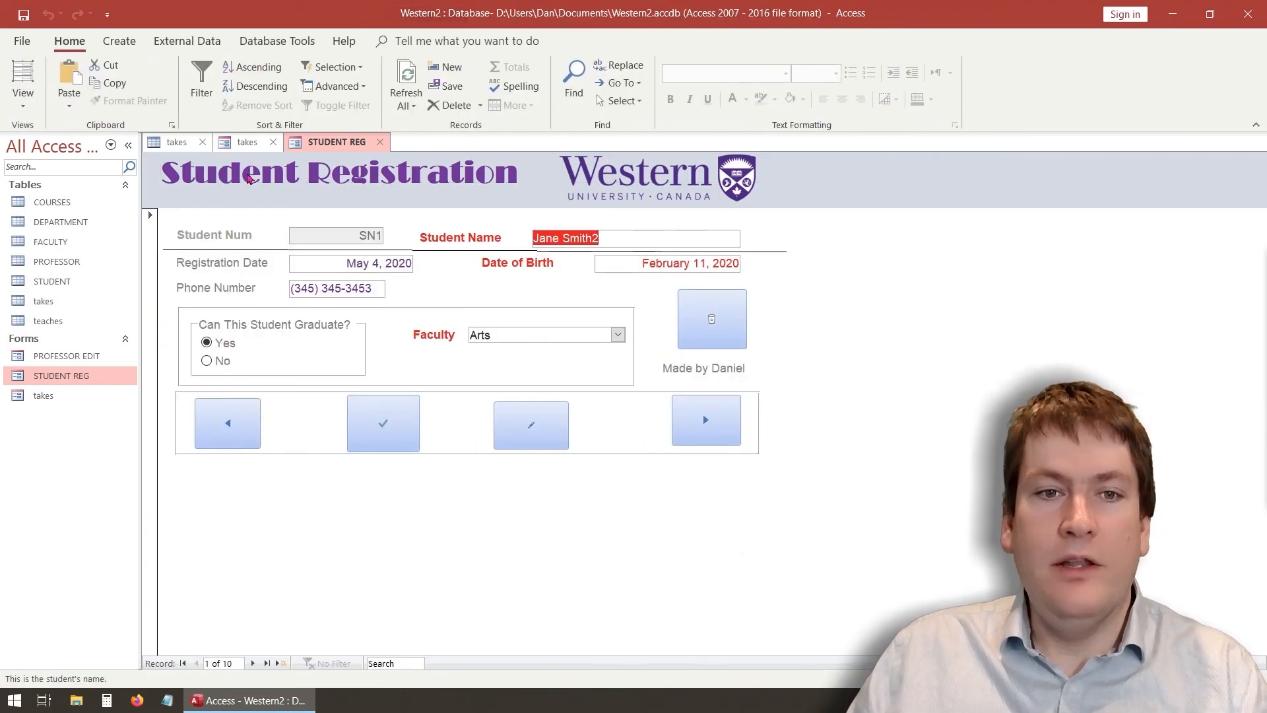
click(23, 99)
click(66, 204)
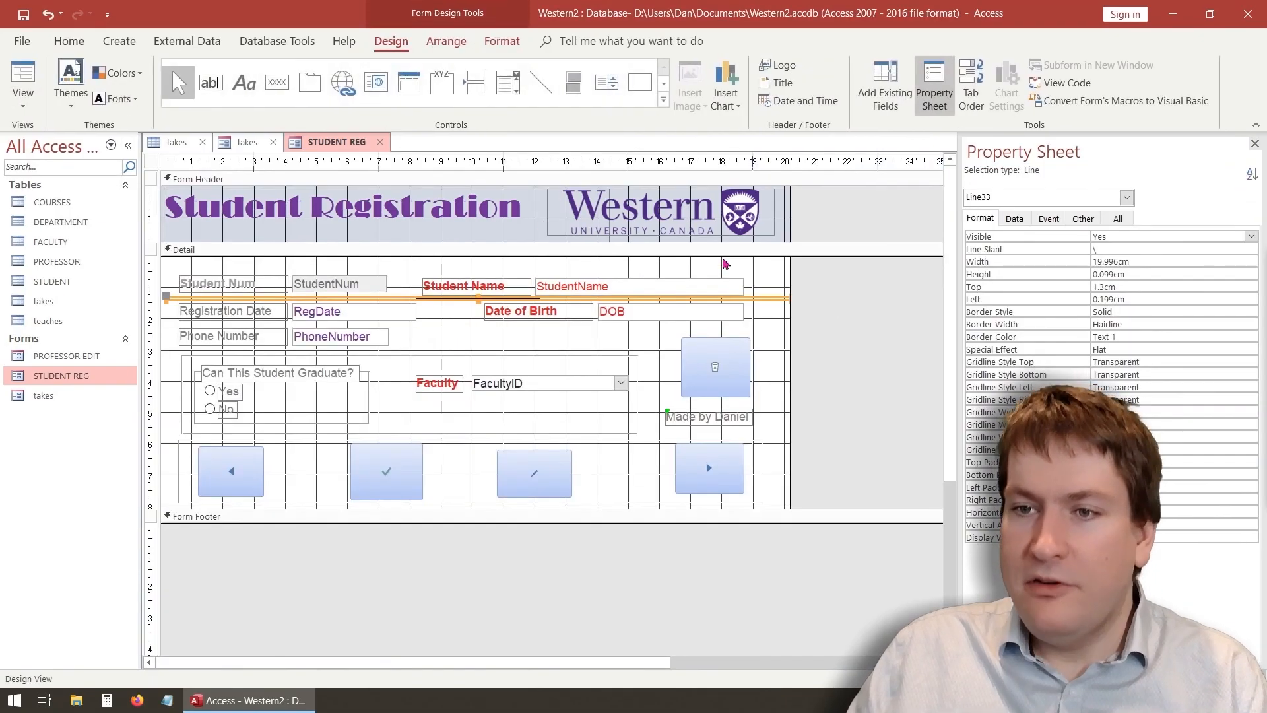
Redraw the separator line across the Detail section between Student Num and Registration Date
click(777, 306)
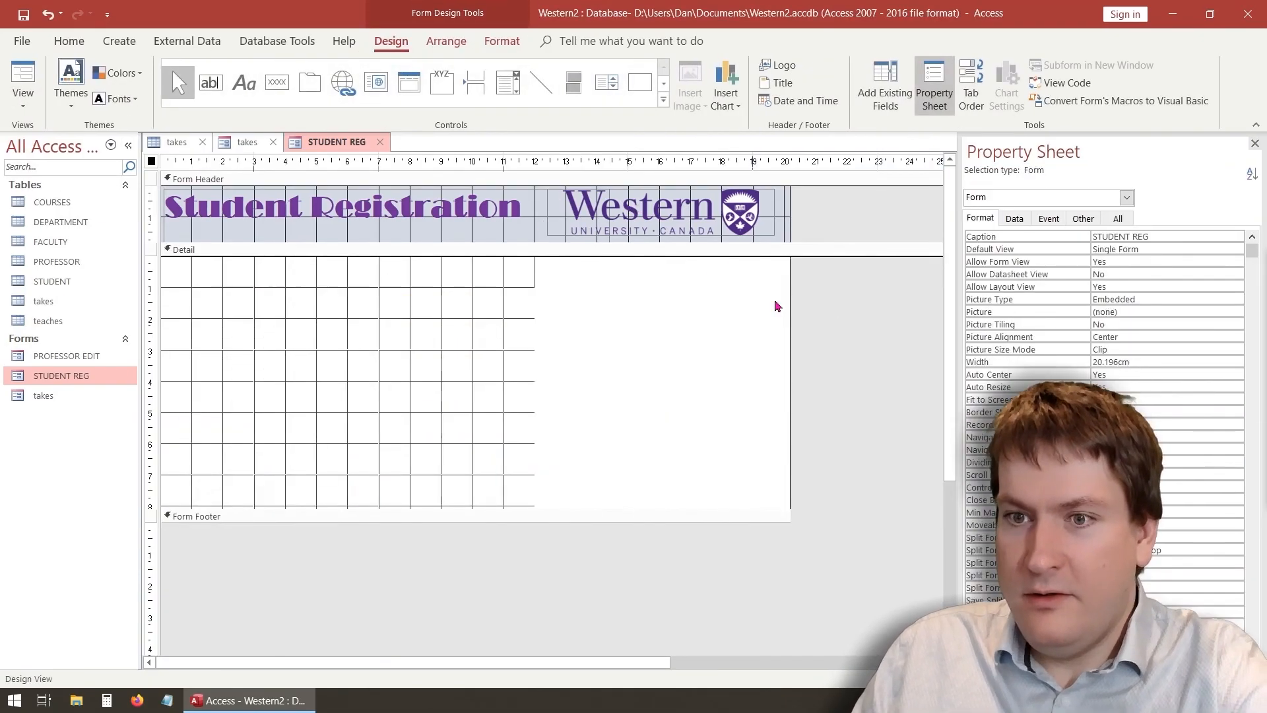
click(541, 82)
mouse_move(180, 299)
mouse_down()
mouse_move(433, 291)
mouse_move(480, 313)
mouse_move(718, 293)
mouse_move(790, 301)
mouse_up()
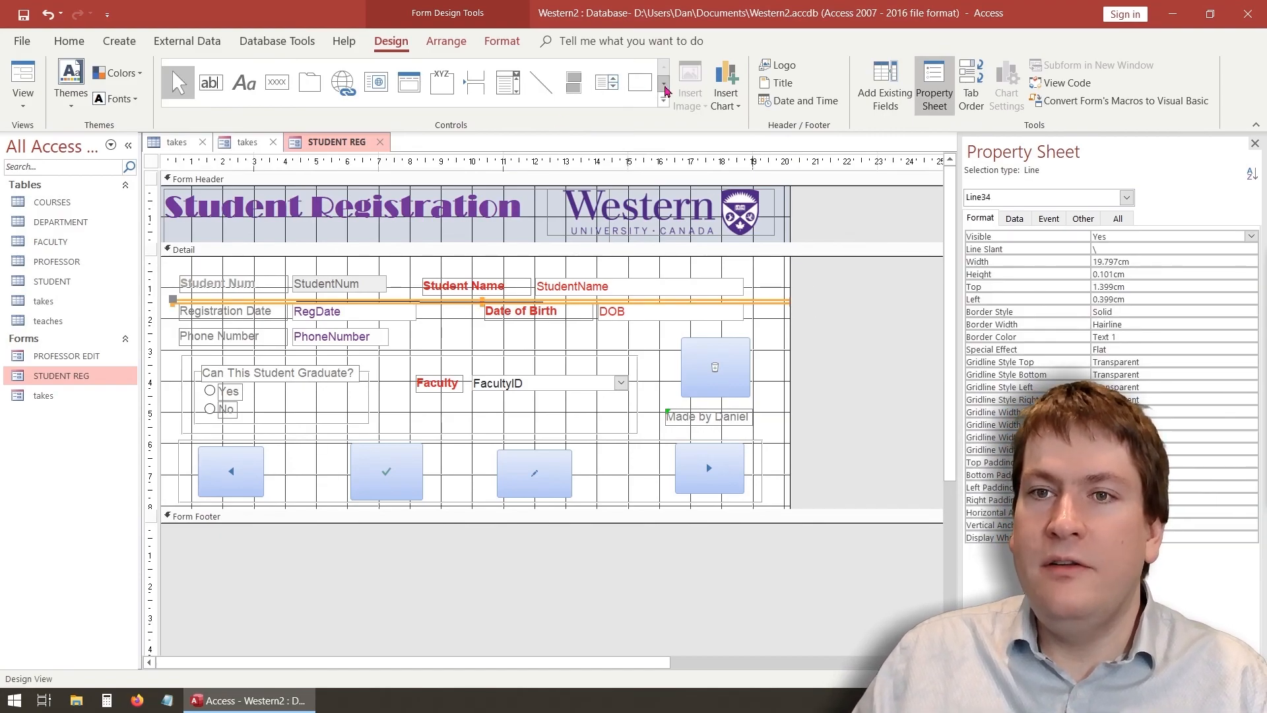
click(663, 83)
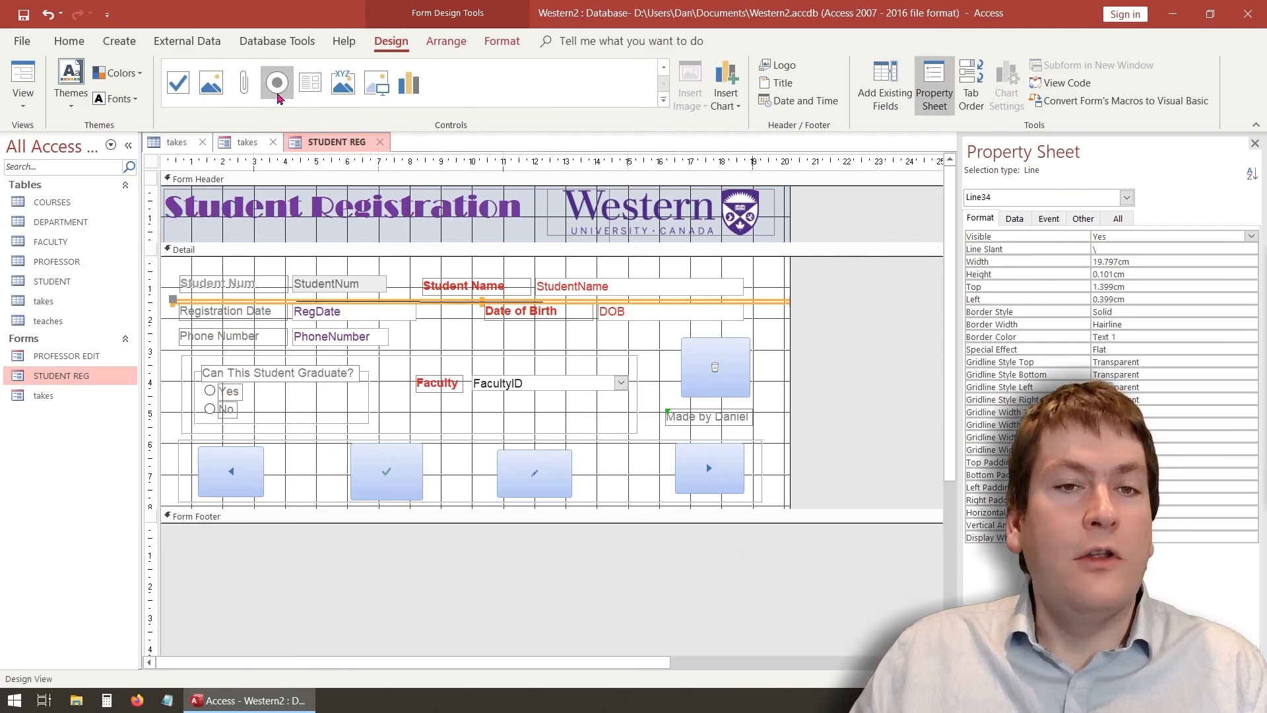
click(662, 69)
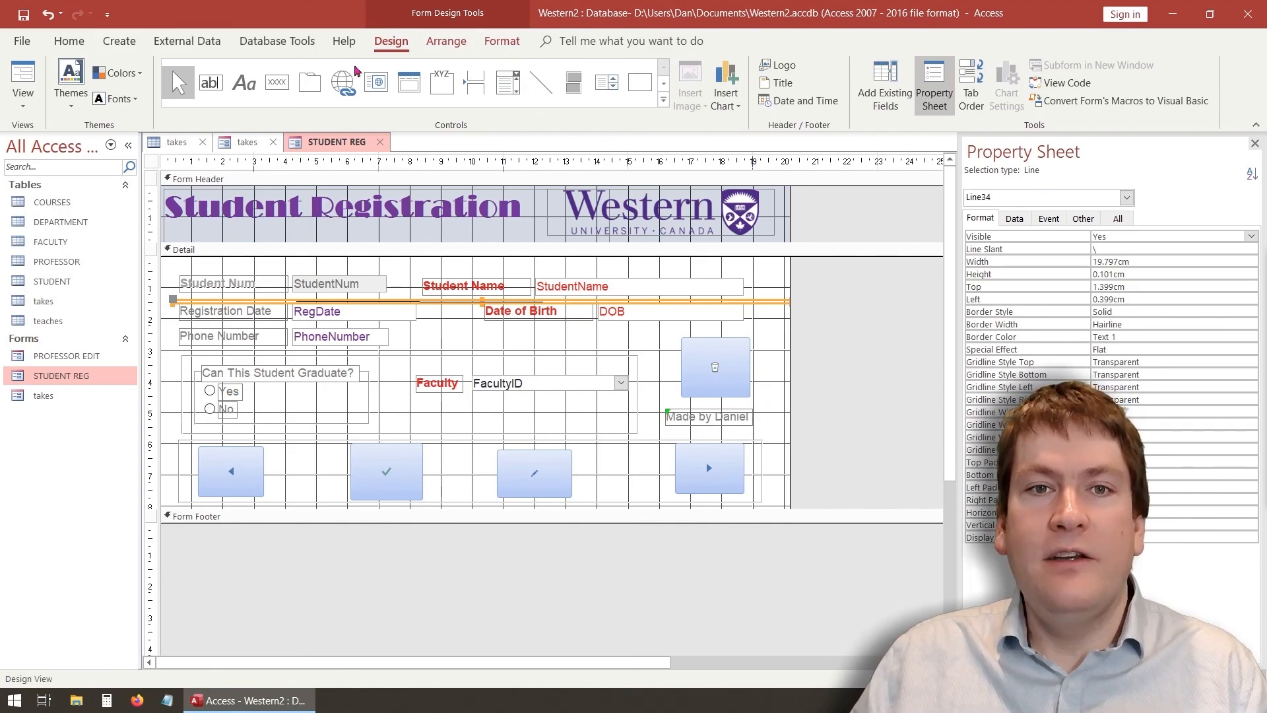
click(344, 41)
click(24, 76)
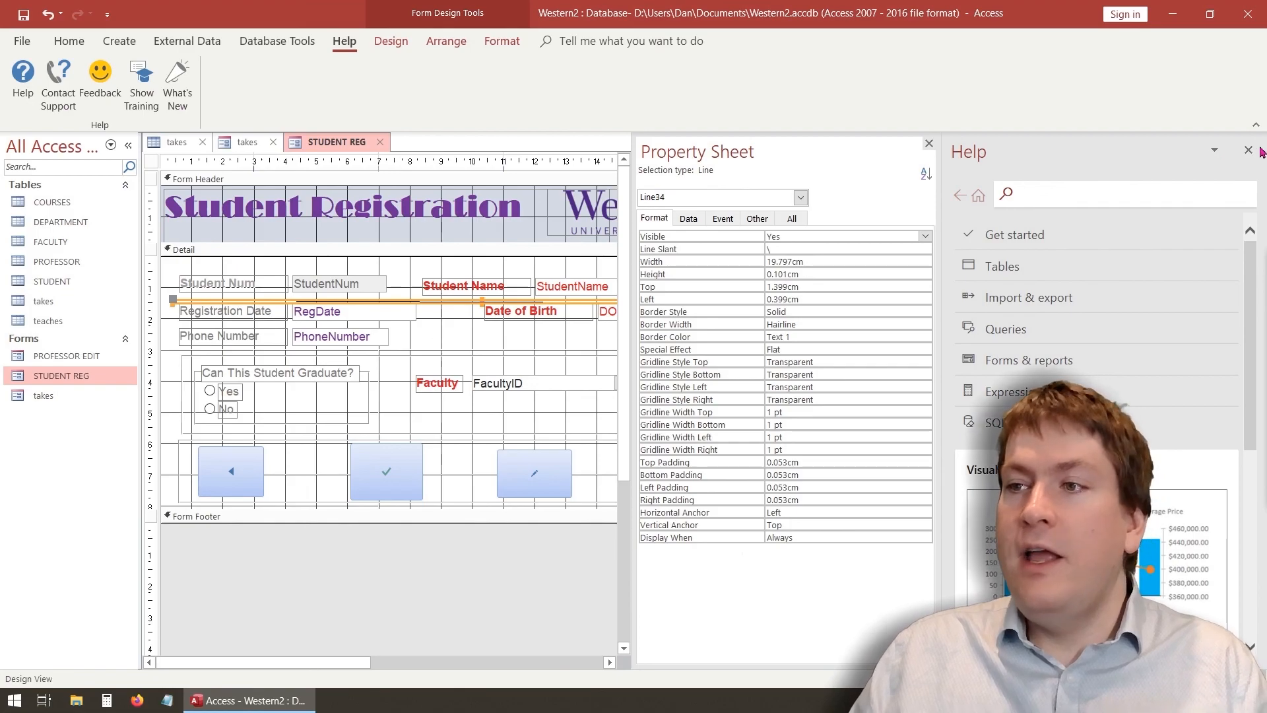
click(1253, 151)
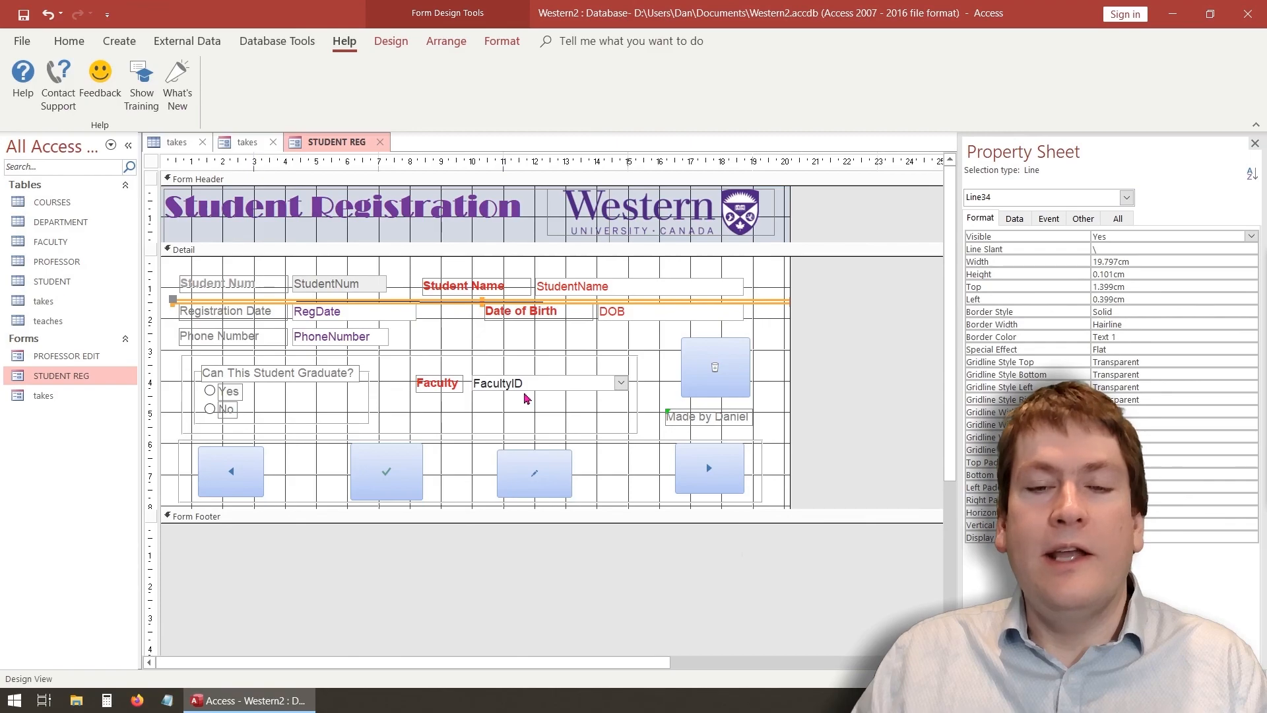
click(72, 43)
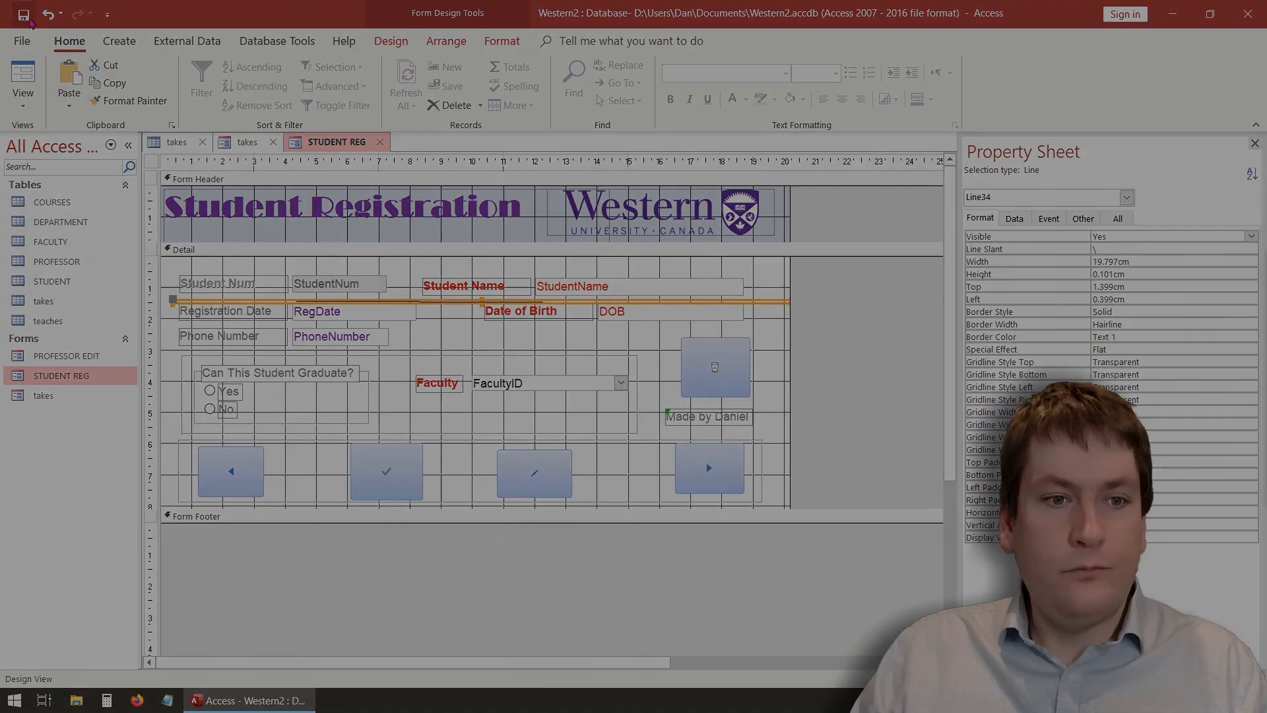